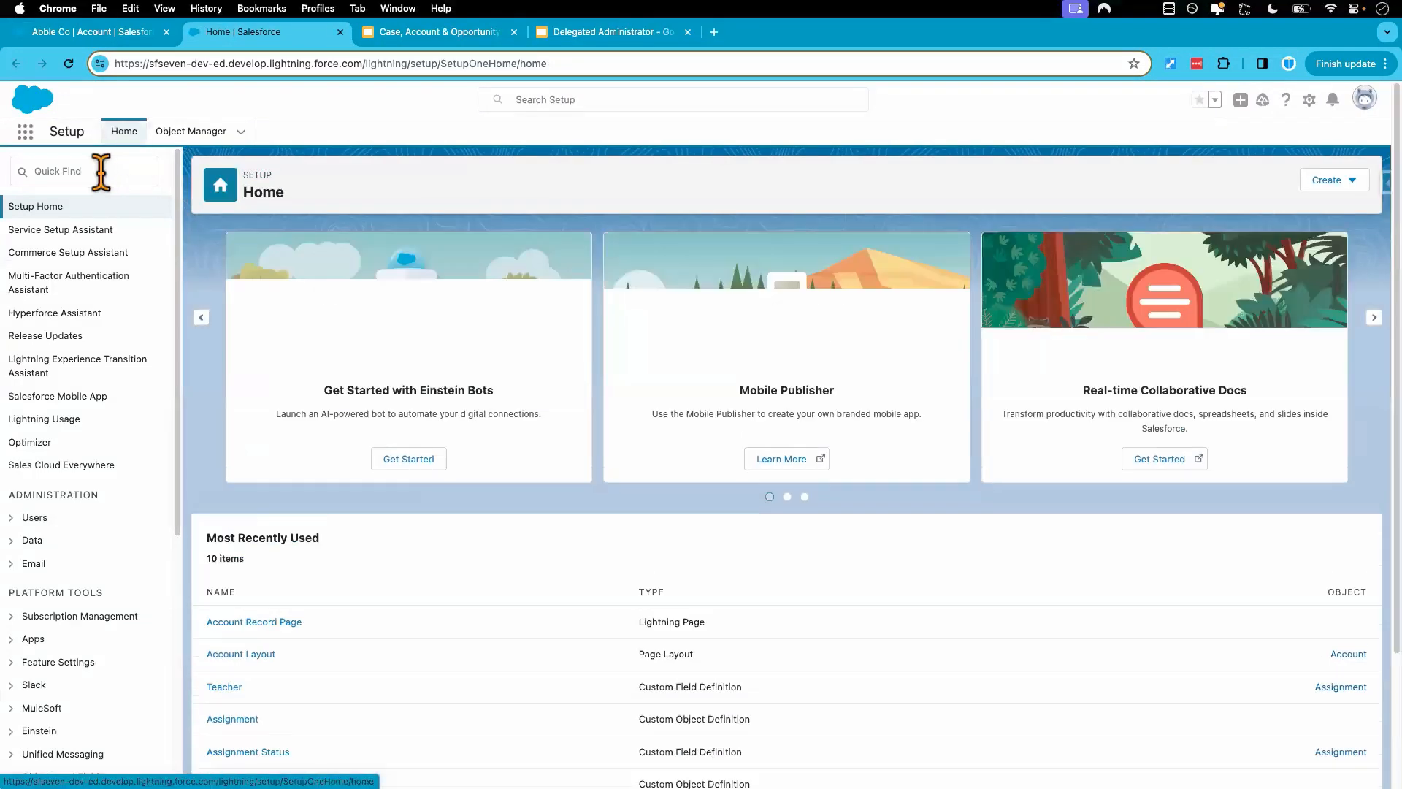
Step: Find the Account Teams settings in Setup by searching for "account" and enable account teams for the organization
left_click(100, 170)
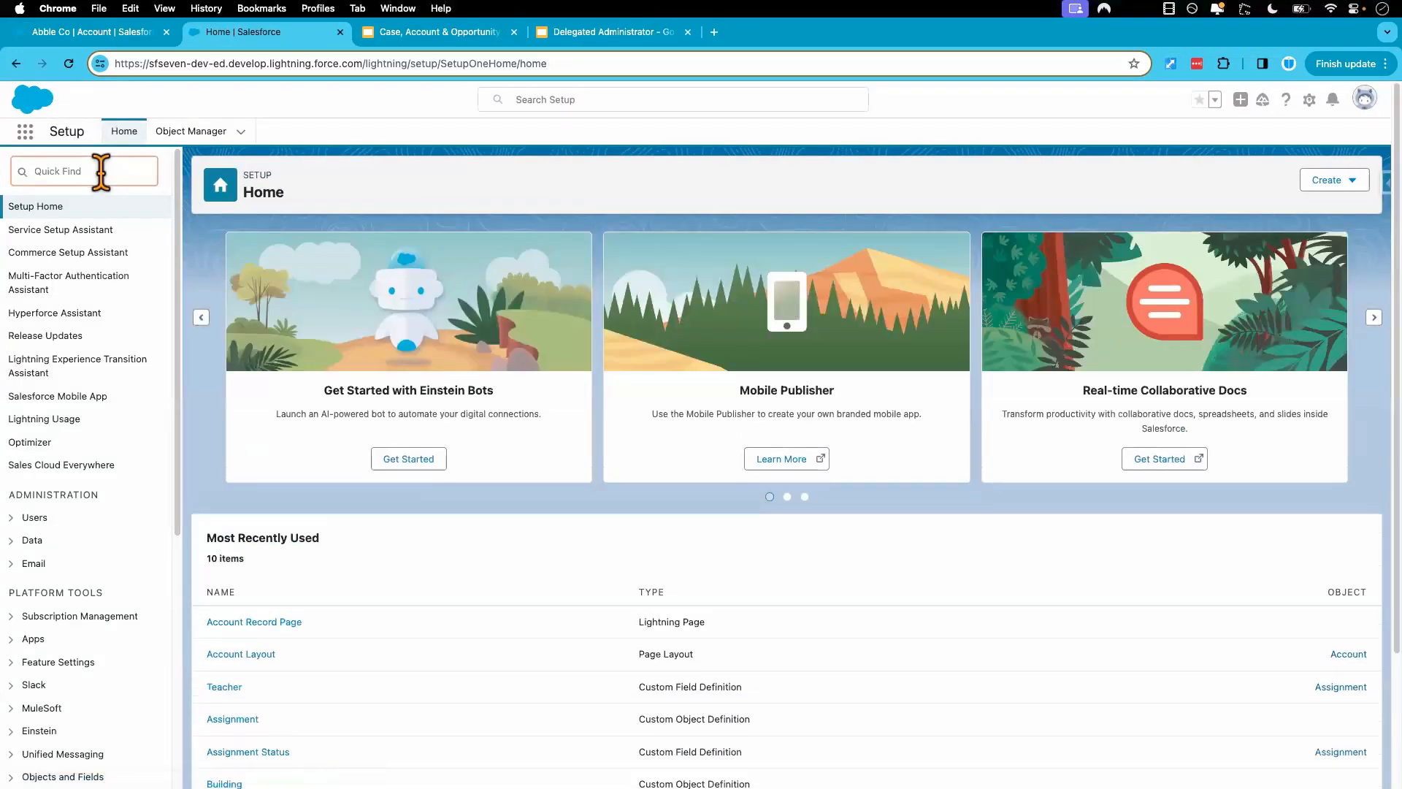
type("ac")
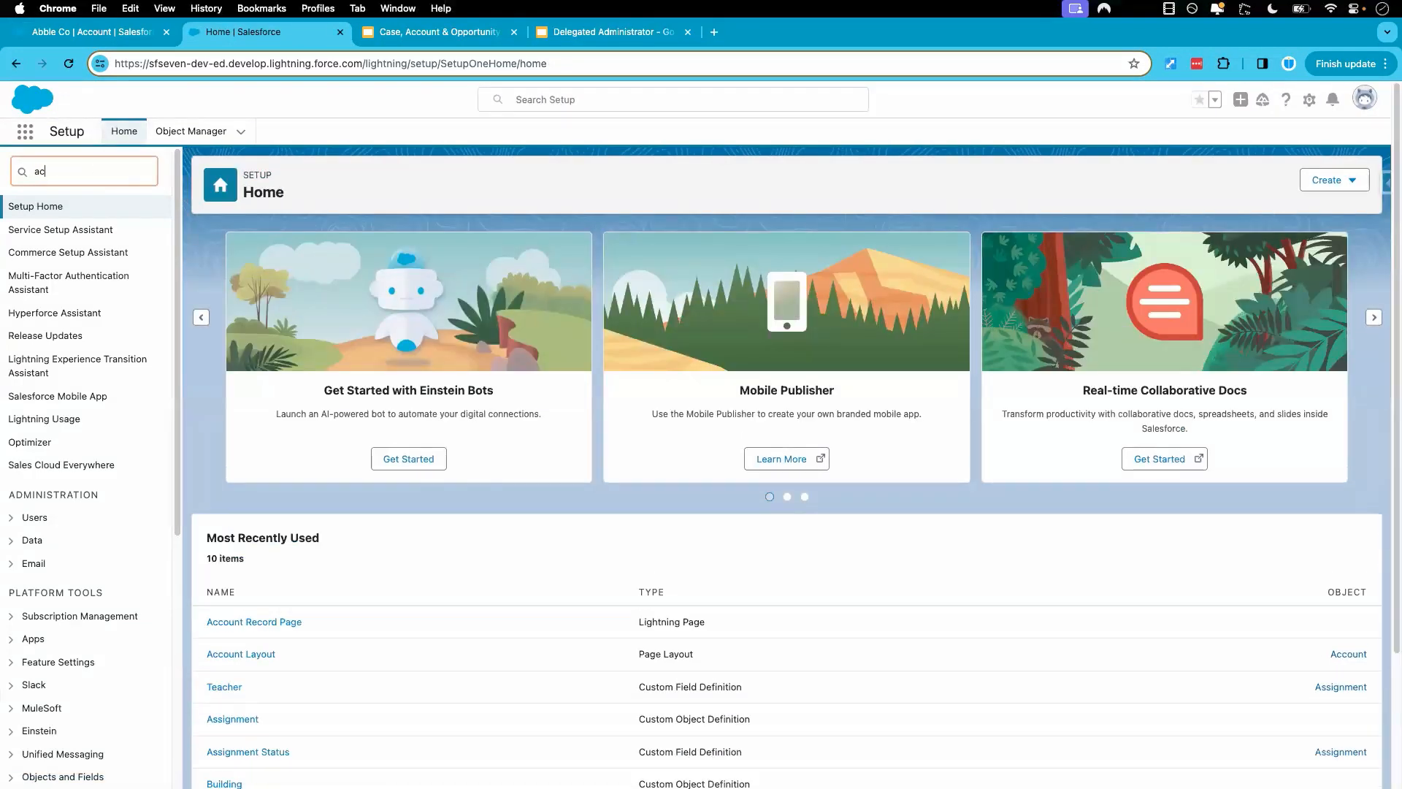
type("count")
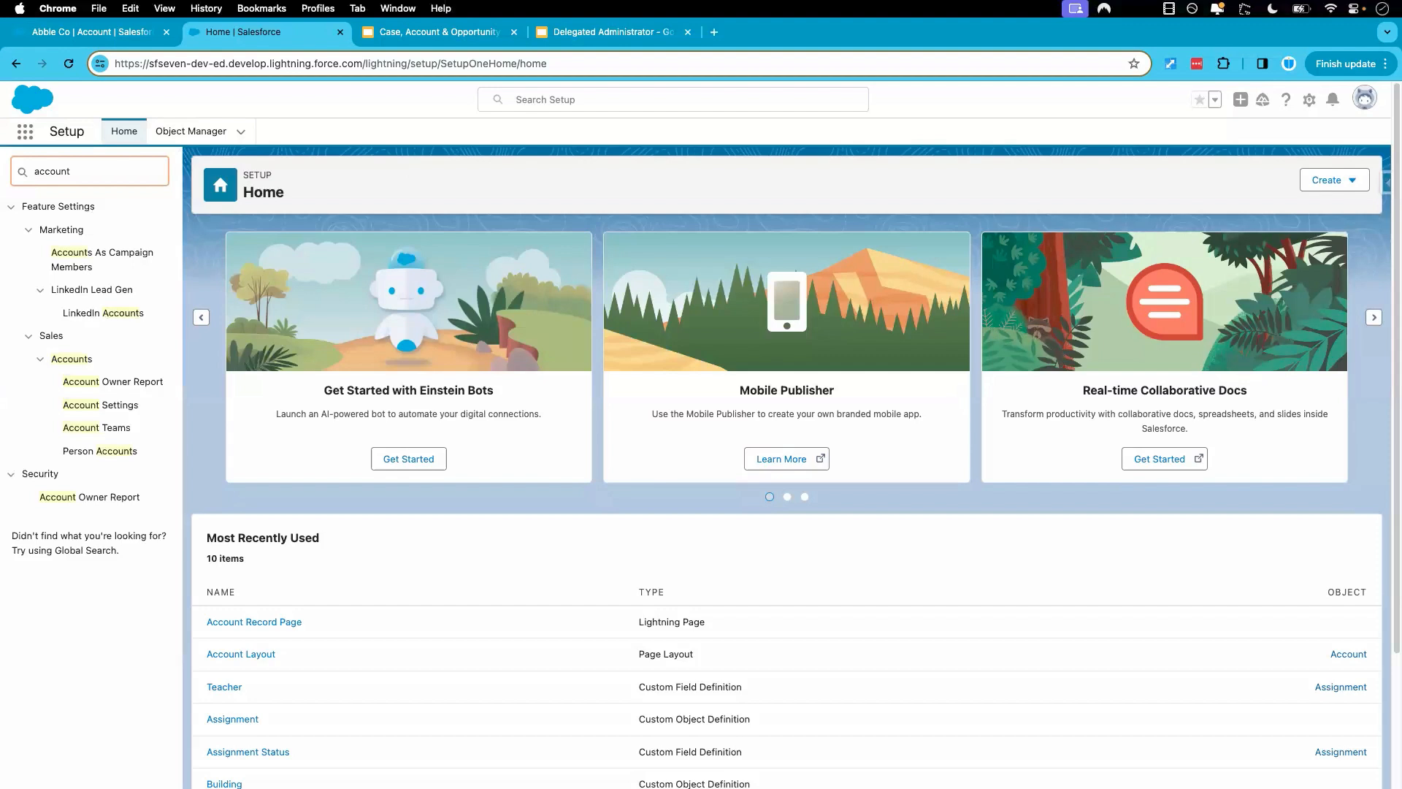
left_click(93, 432)
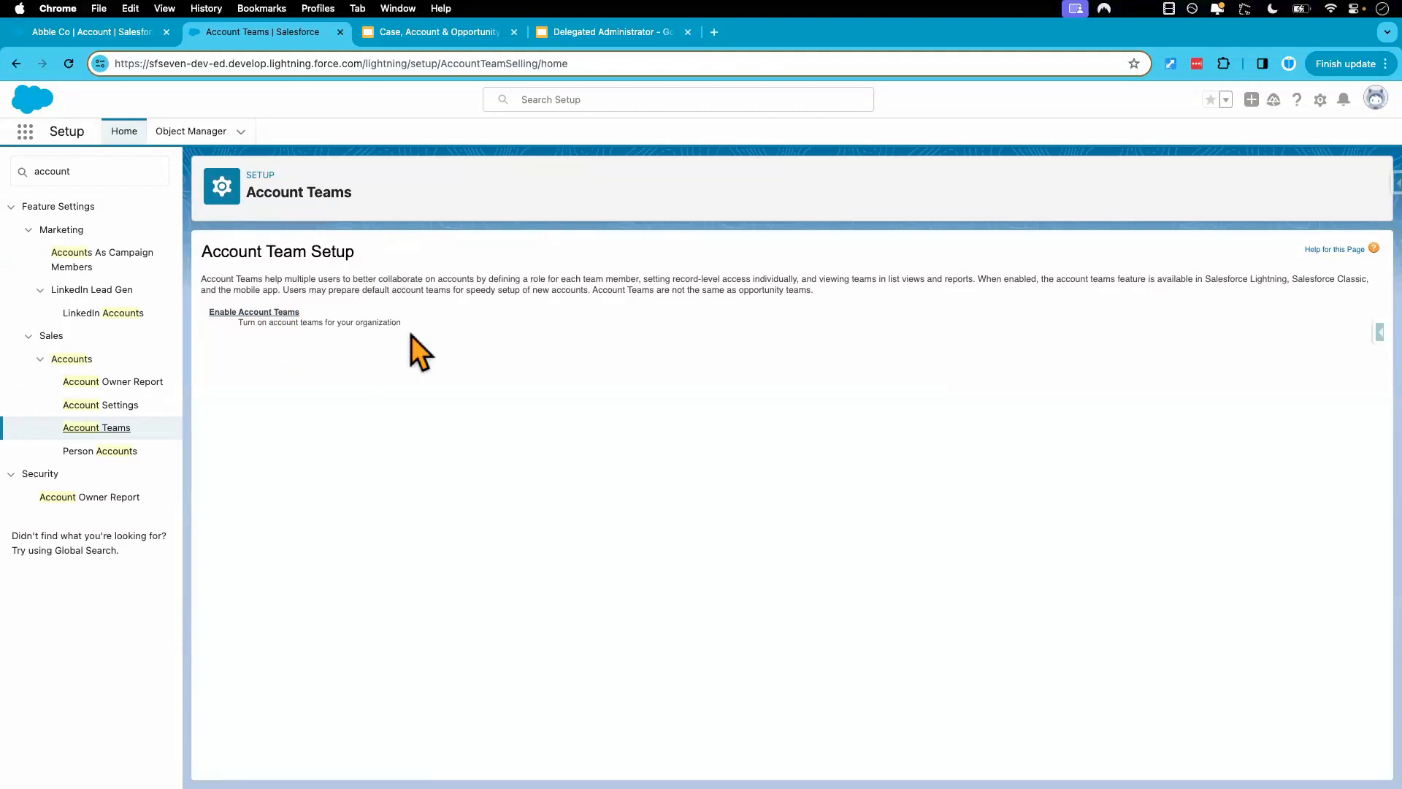
left_click(278, 314)
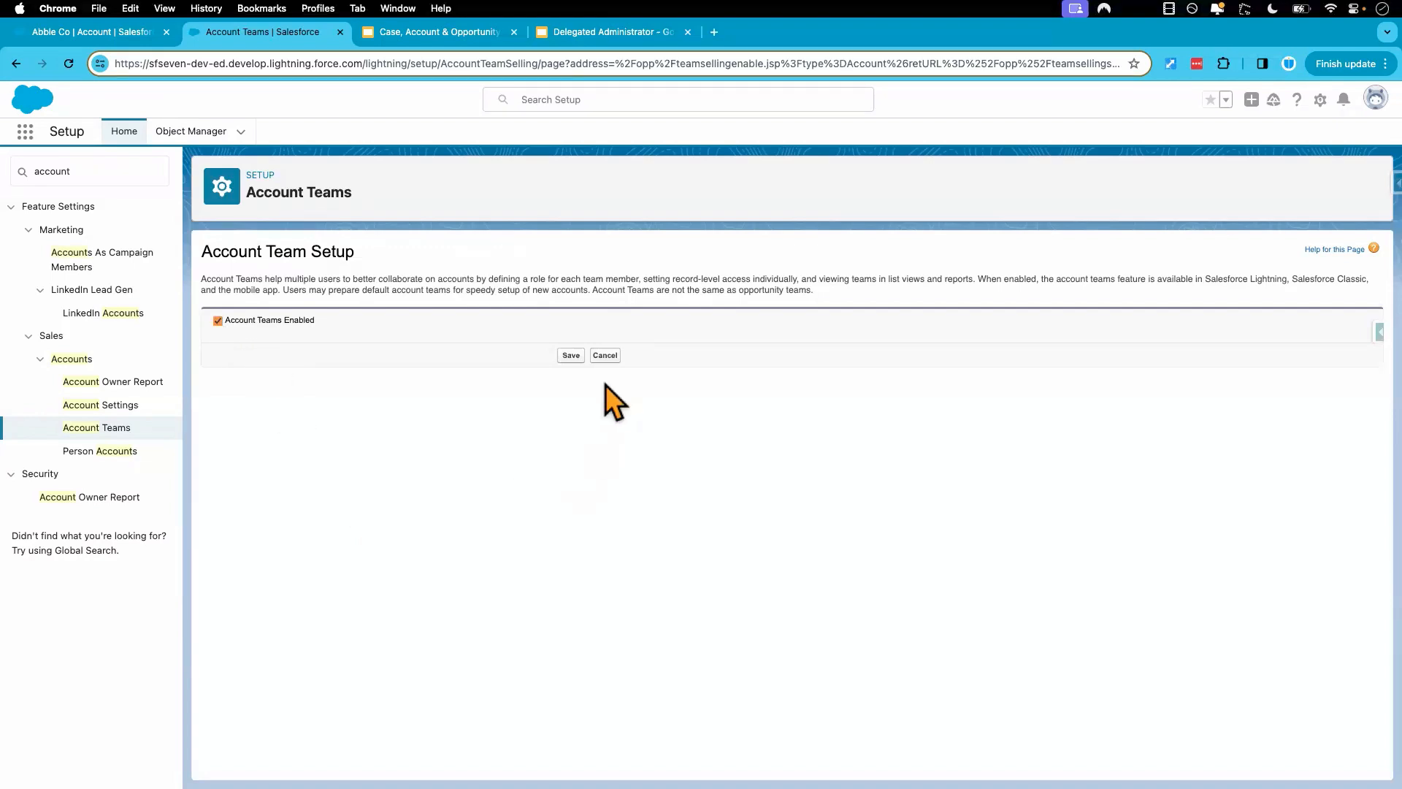
left_click(572, 357)
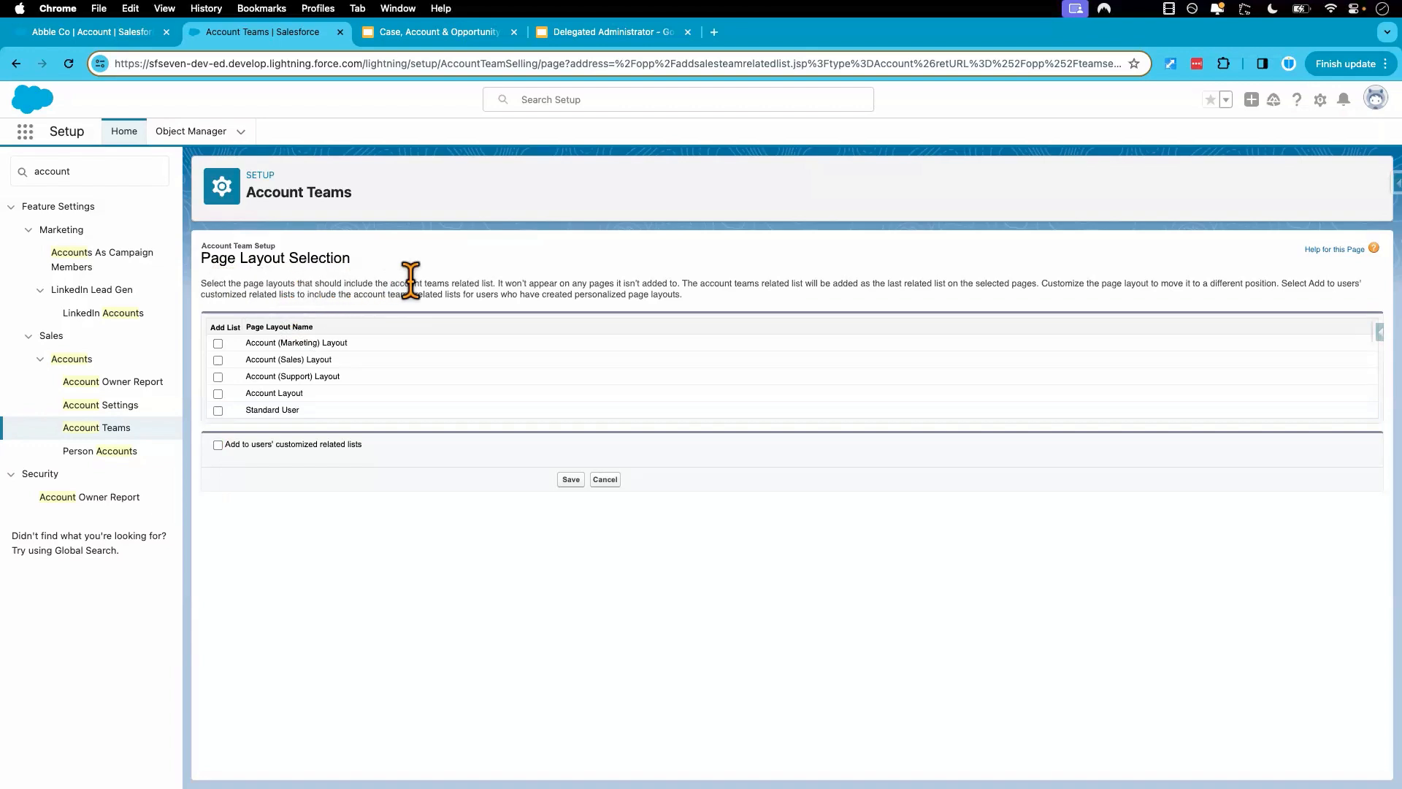
Step: Add the account teams related list to all five account page layouts and to users' customized related lists, and save
left_click_drag(494, 283, 392, 277)
left_click(218, 343)
left_click(218, 360)
left_click(217, 376)
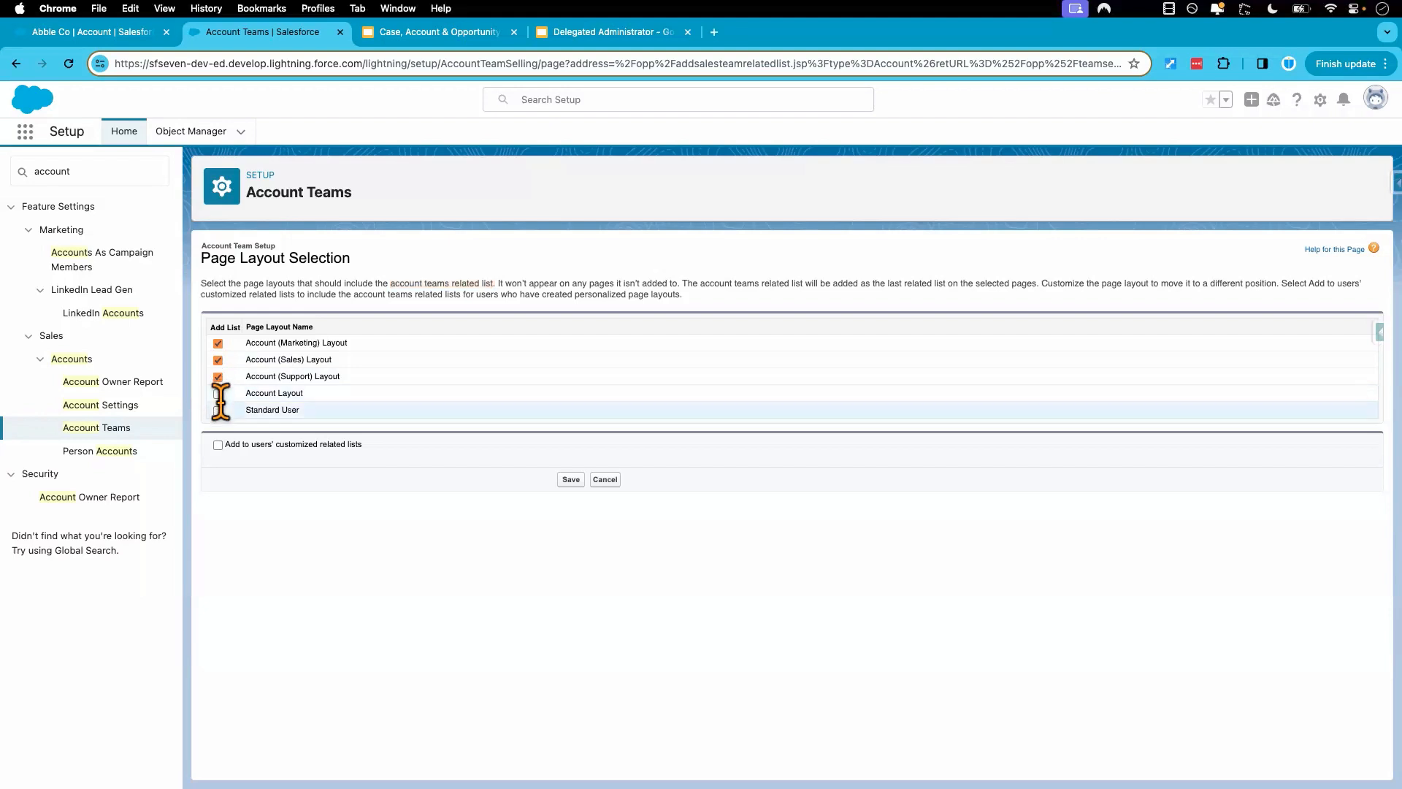
left_click(217, 410)
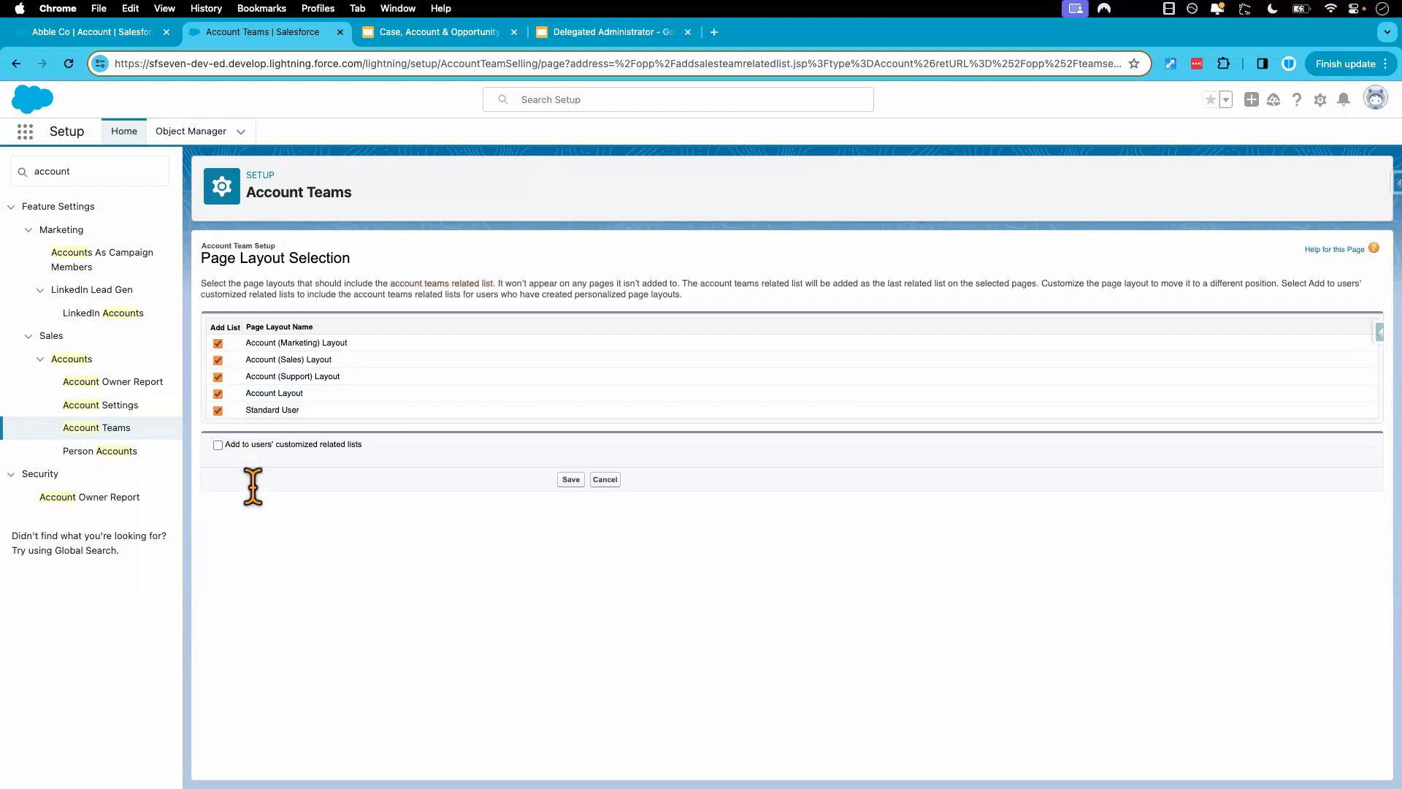
left_click(217, 445)
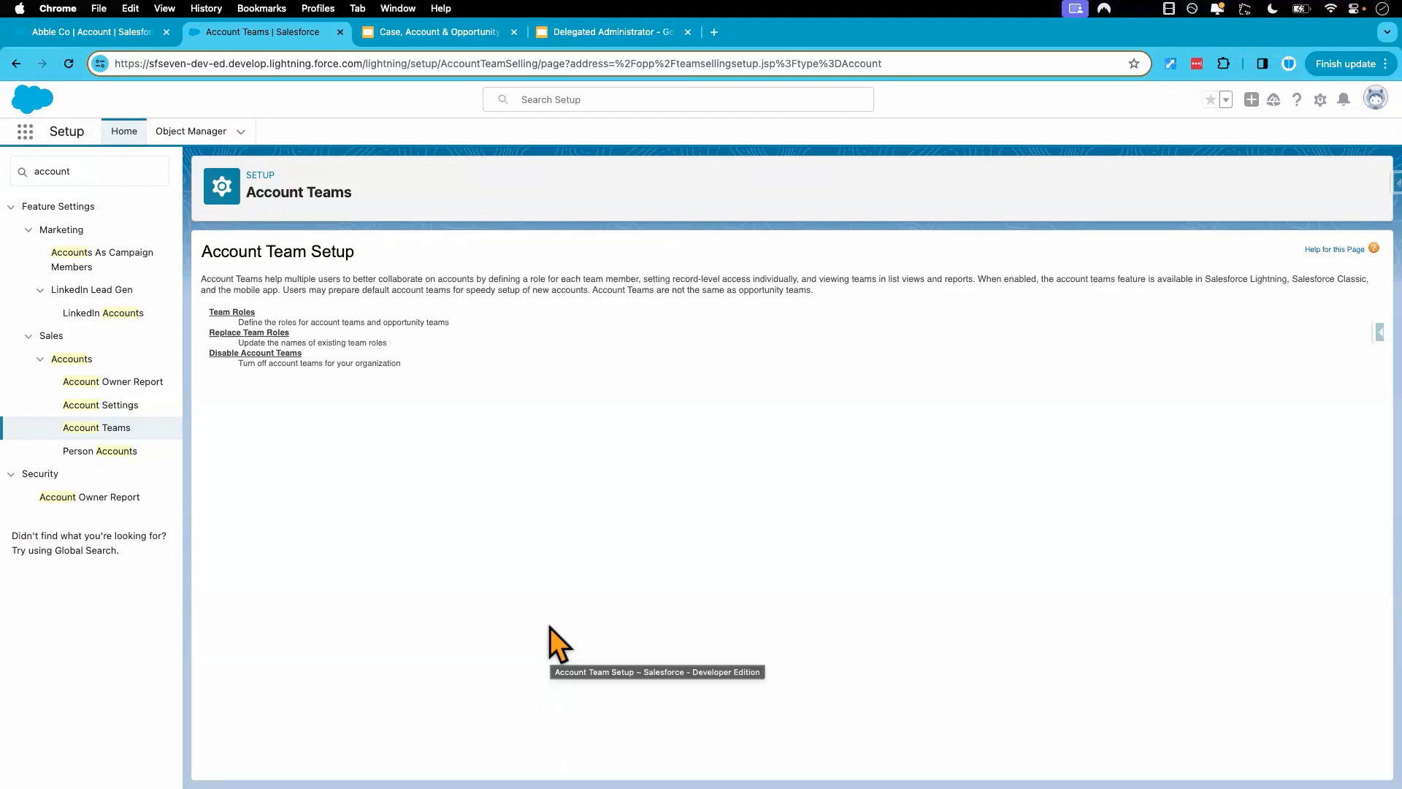
Step: Add "District Manager" as a new Team Role picklist value for account teams and save it
left_click(421, 41)
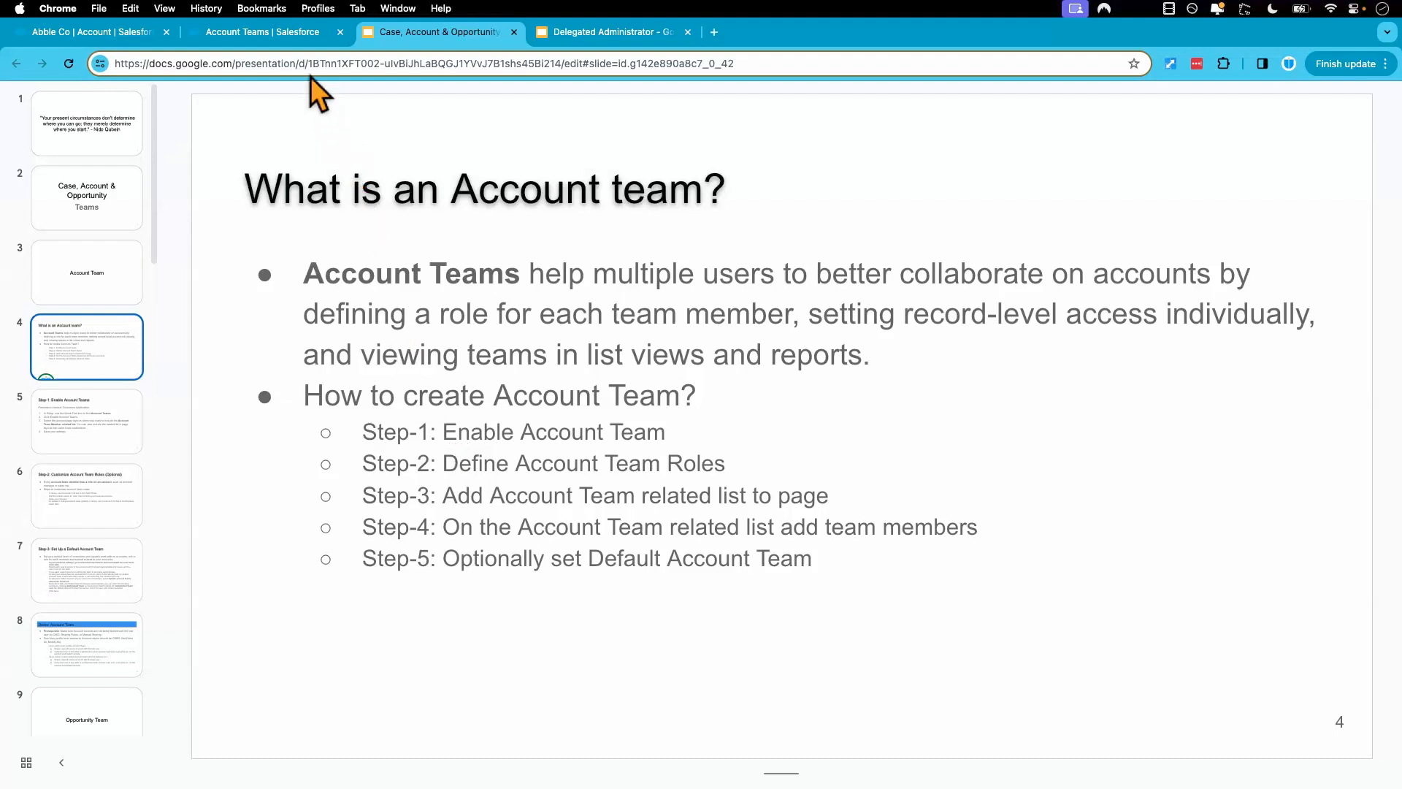
left_click(291, 40)
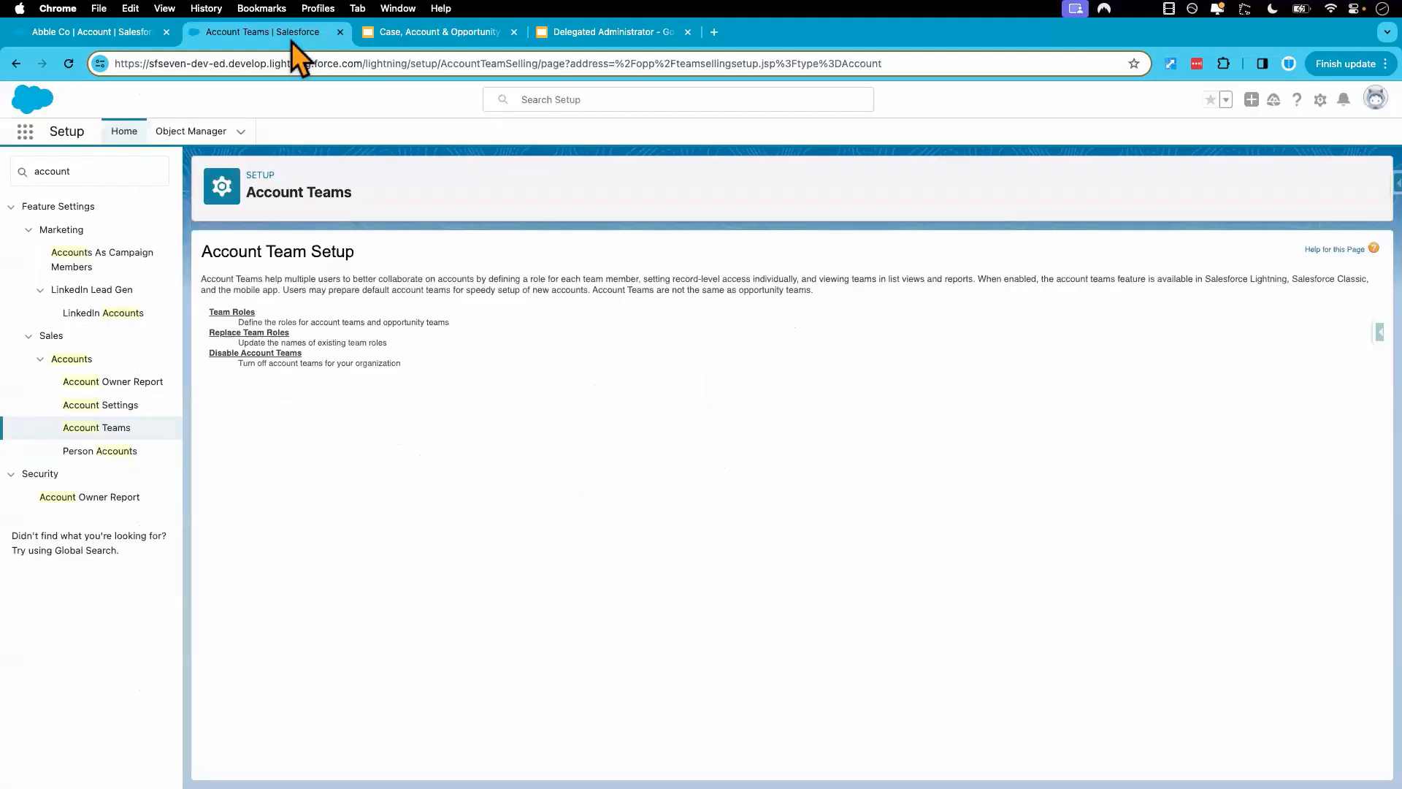
left_click(234, 316)
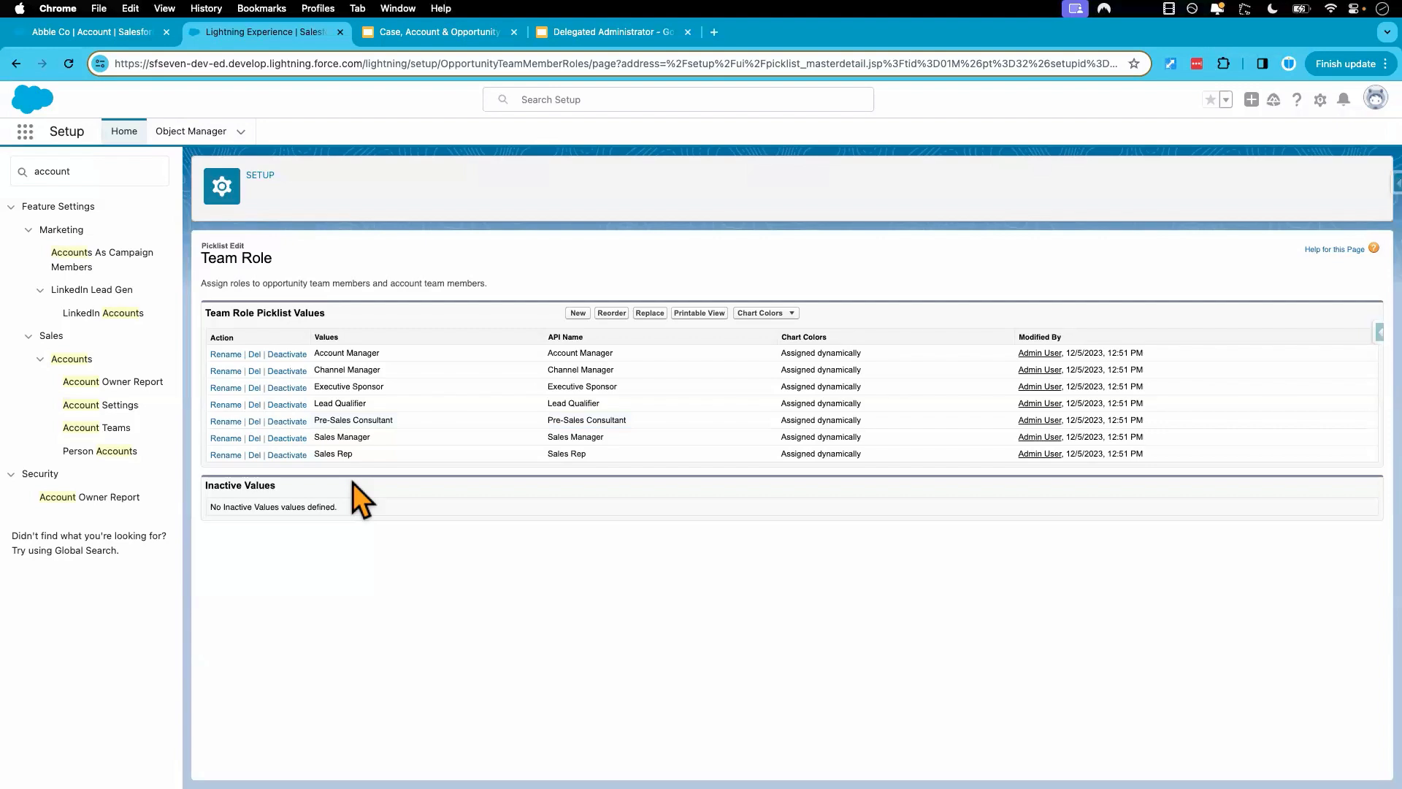
left_click(577, 314)
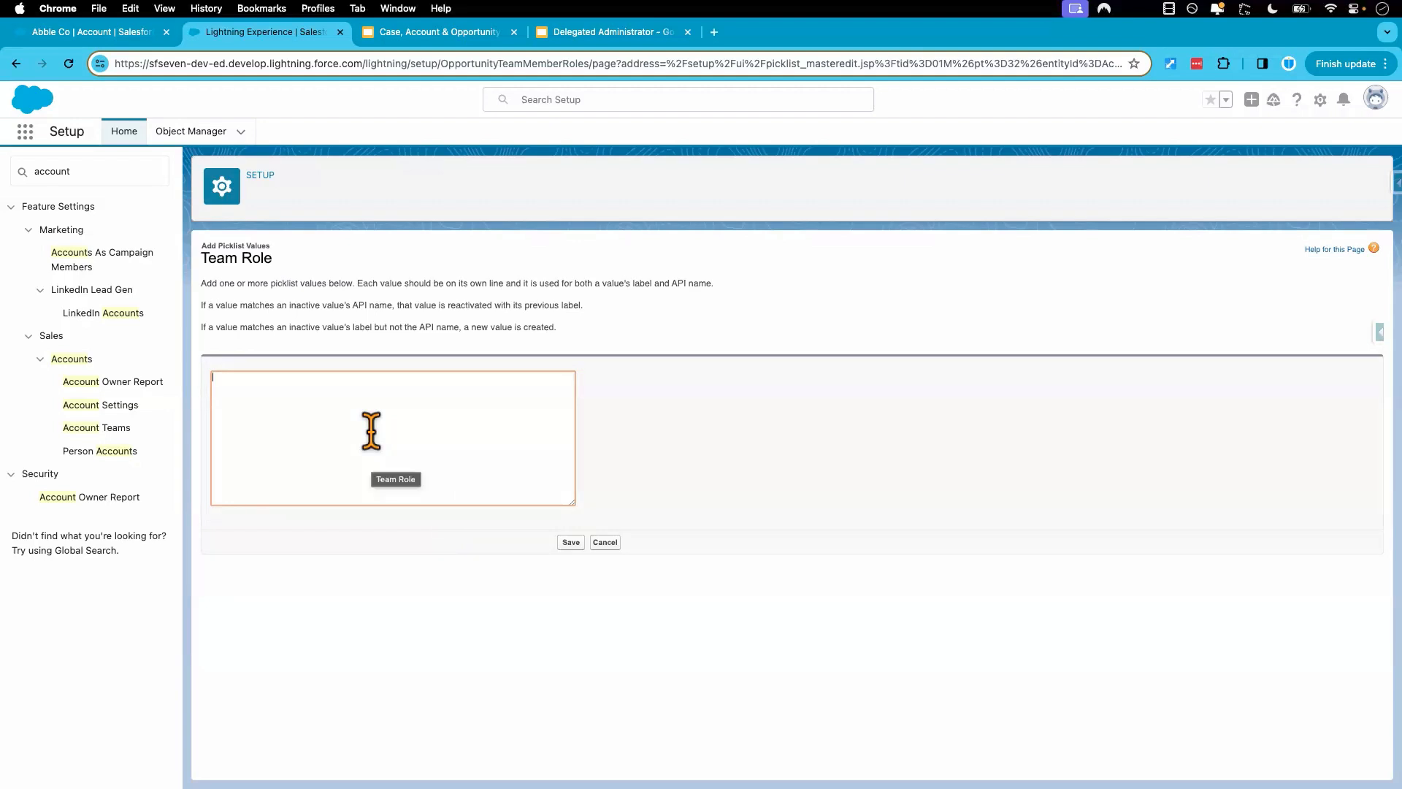
type("District")
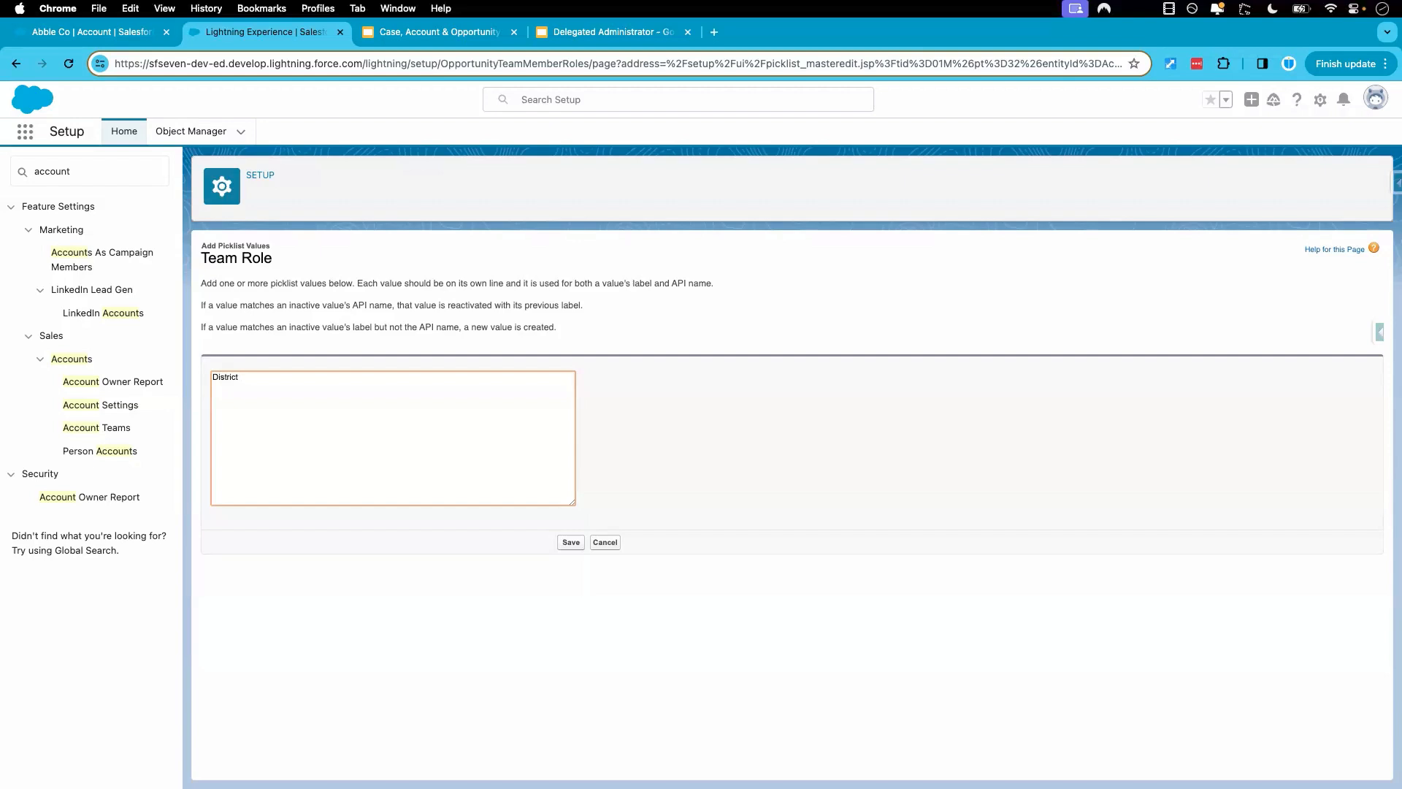
type(" Manager")
left_click(571, 542)
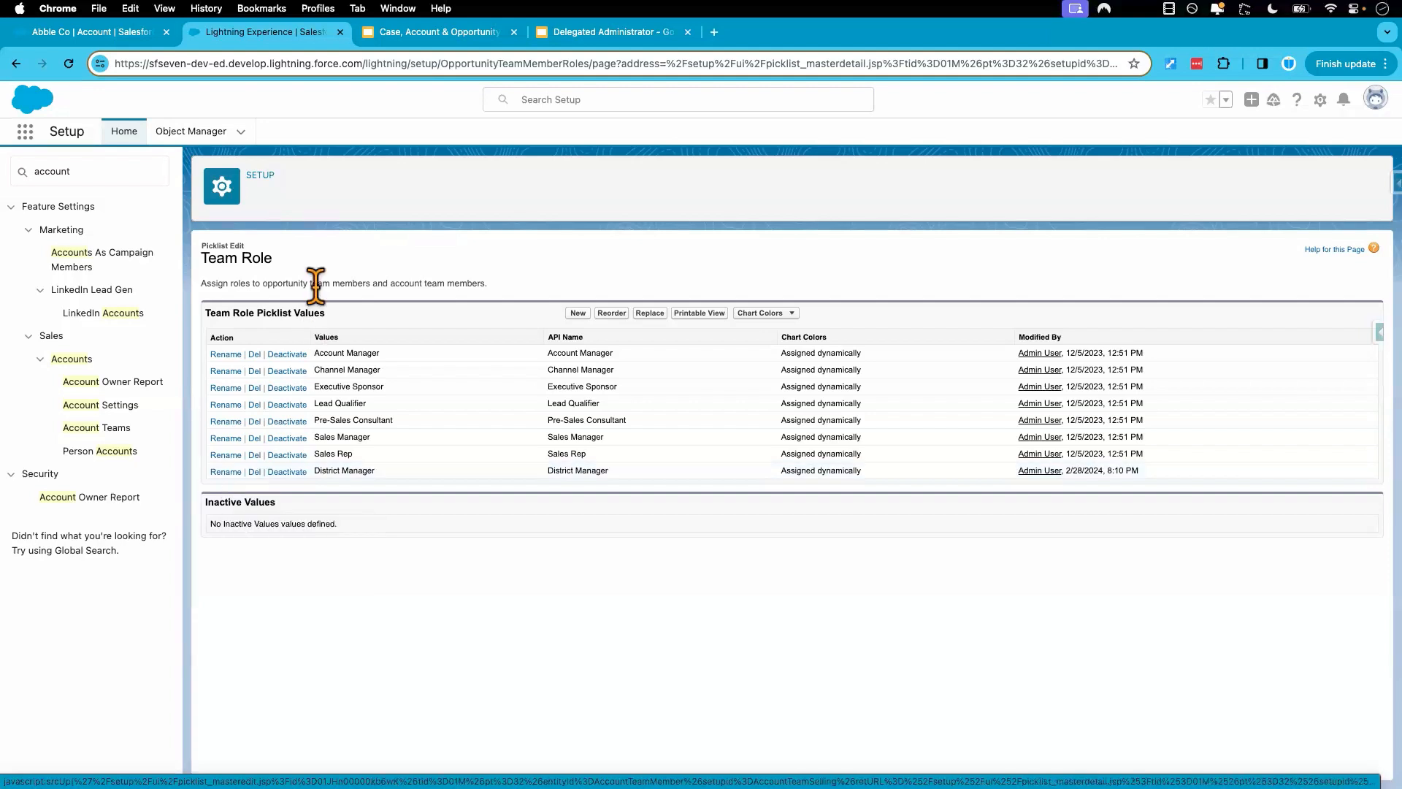
Step: Reload the Abble Co account record and look through its related lists for the account team list
left_click(439, 33)
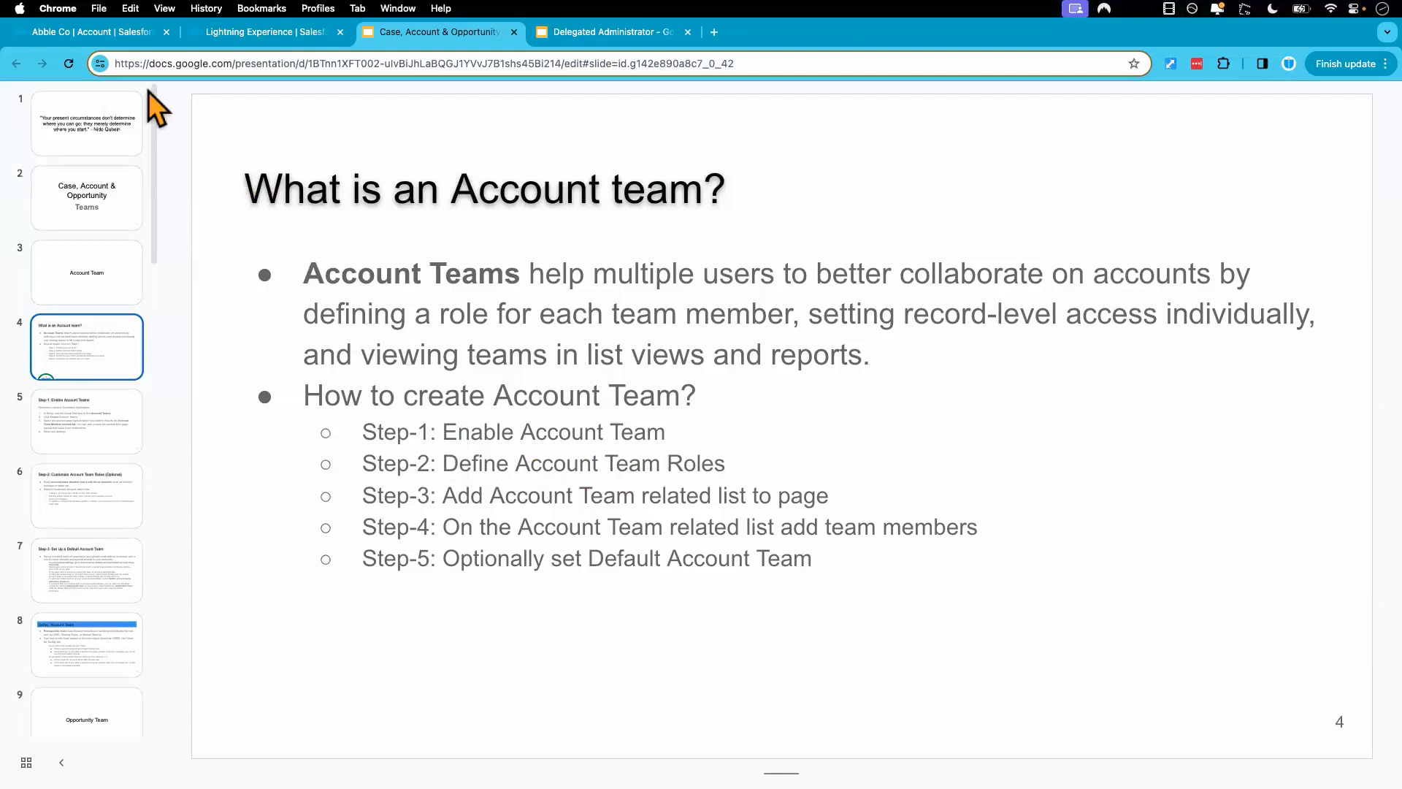
left_click(121, 41)
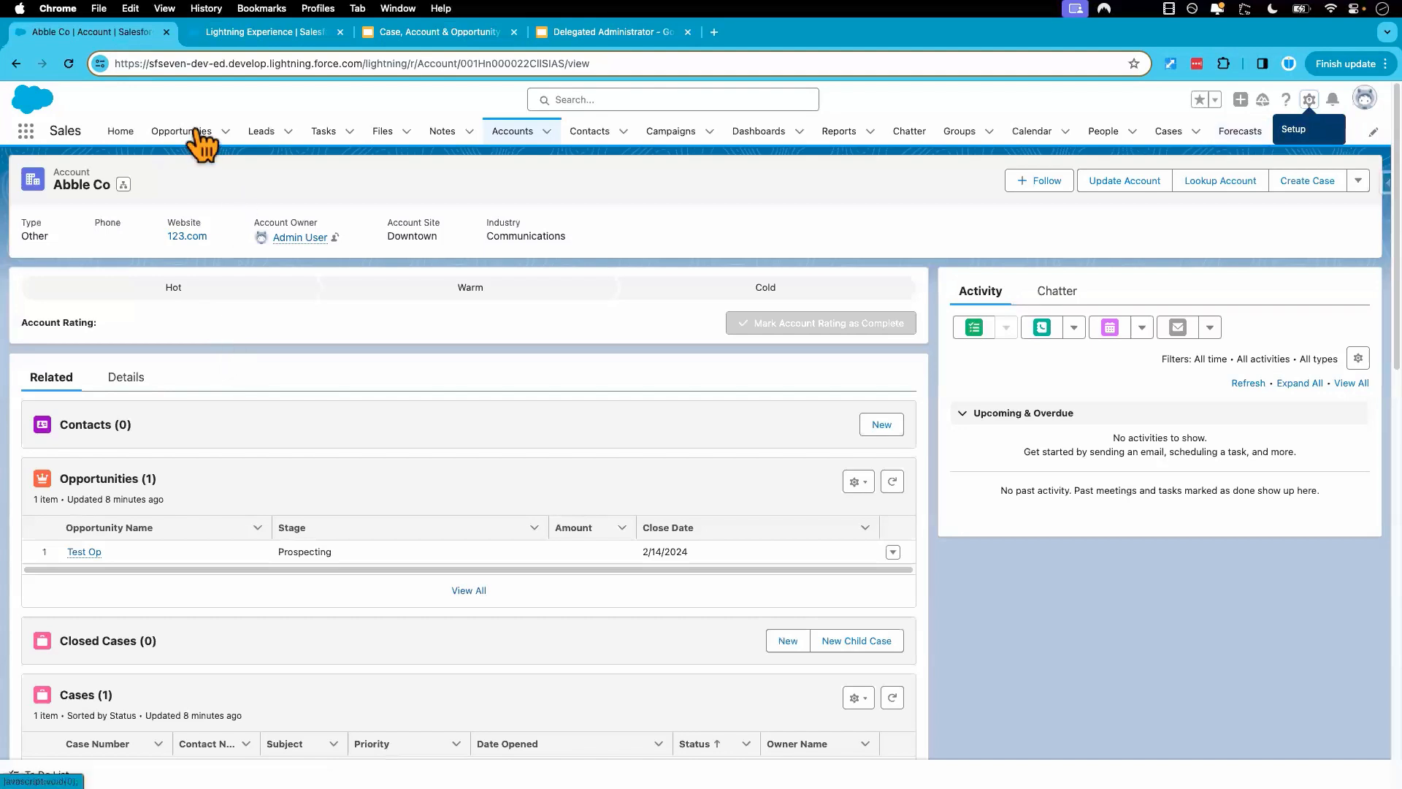
left_click(69, 63)
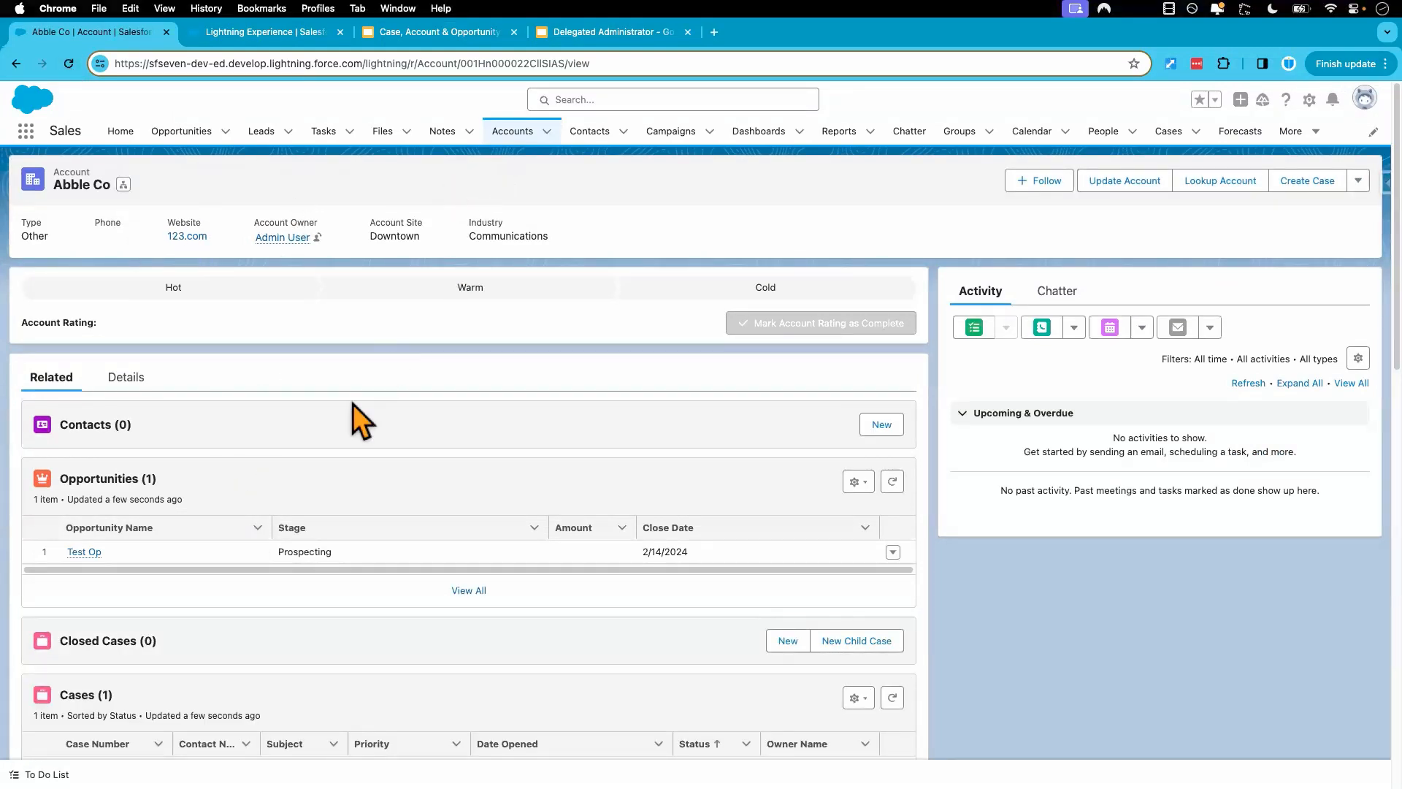
scroll(326, 497, "down", 10)
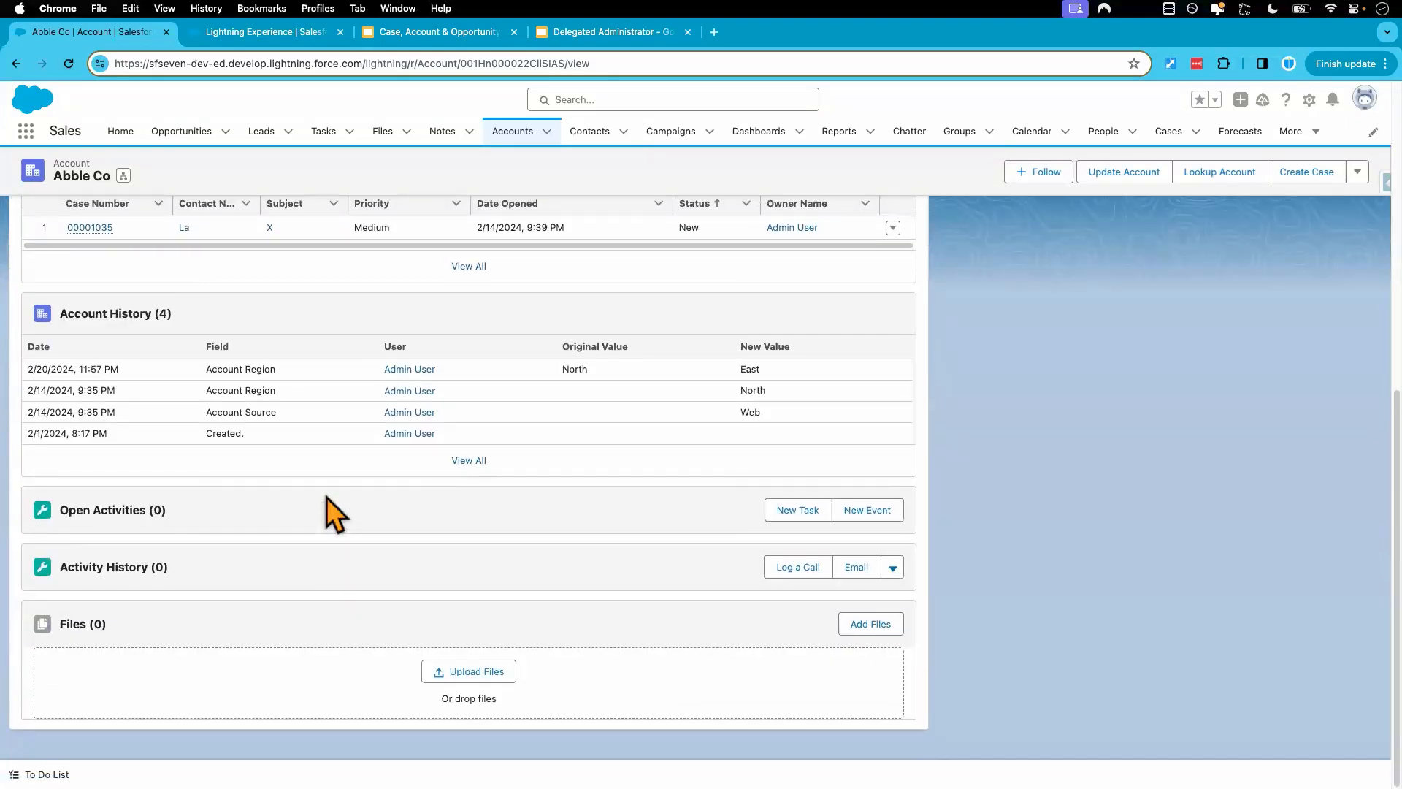
scroll(327, 497, "up", 3)
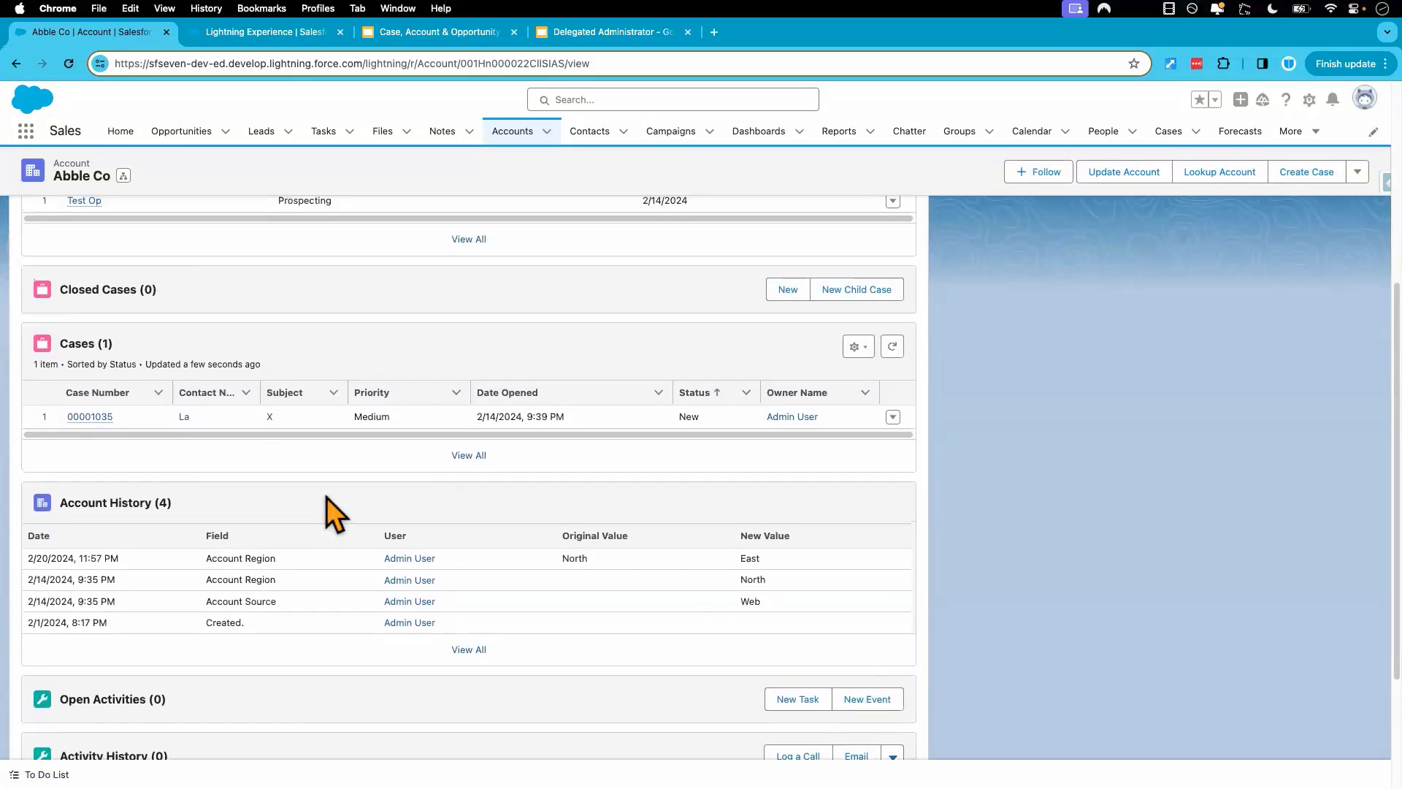
scroll(326, 497, "up", 5)
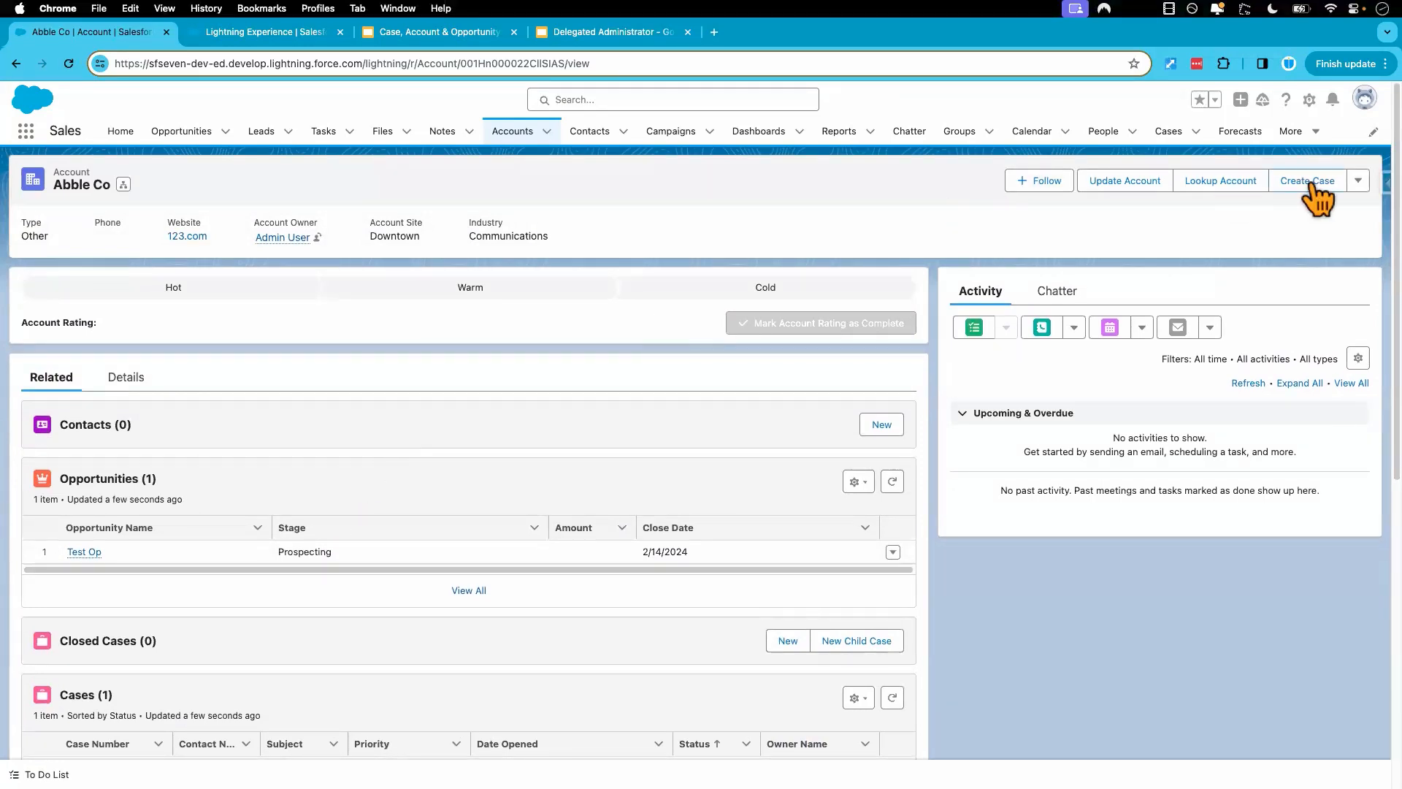
Step: Examine the additional record actions available for Abble Co and recheck its related lists for account team entries
left_click(1358, 181)
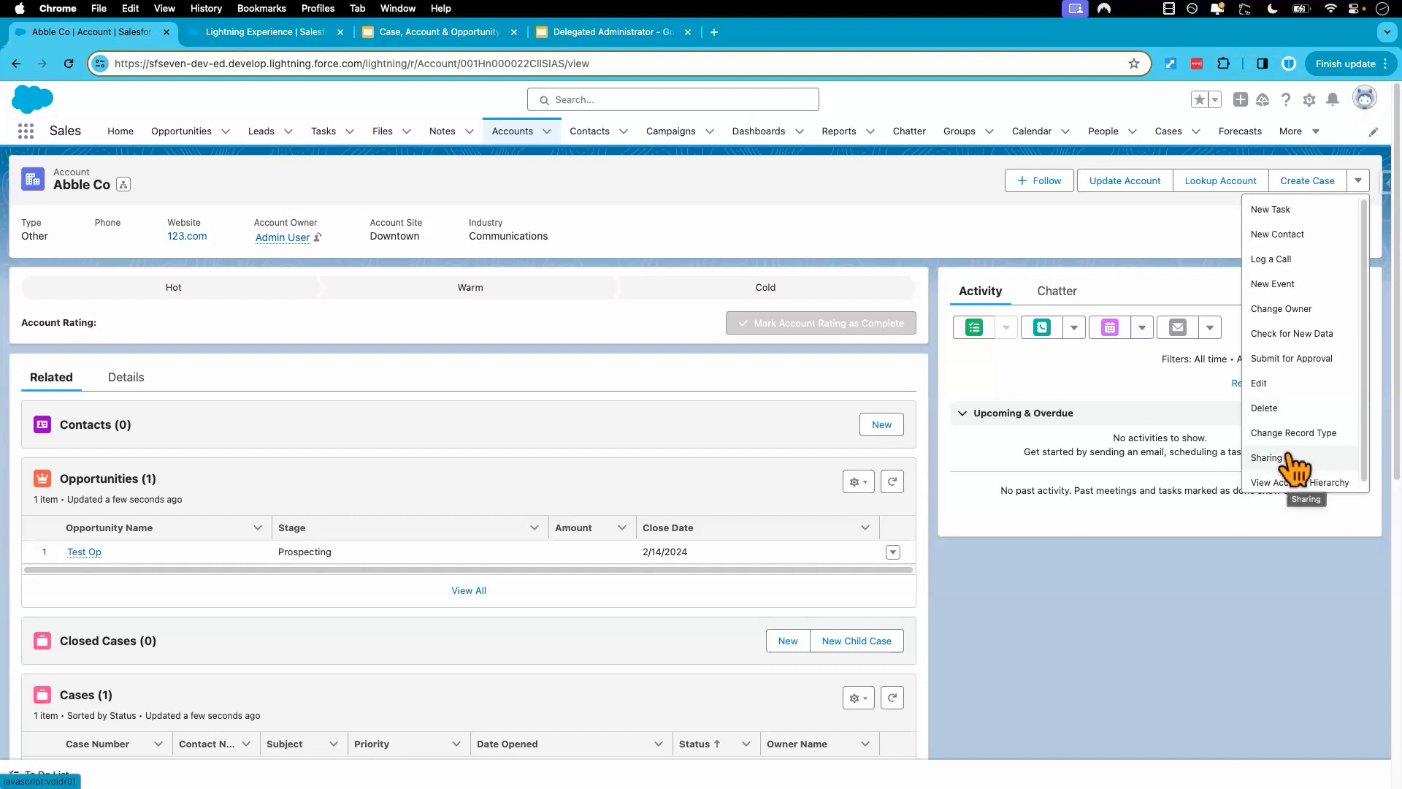
scroll(1290, 457, "down", 1)
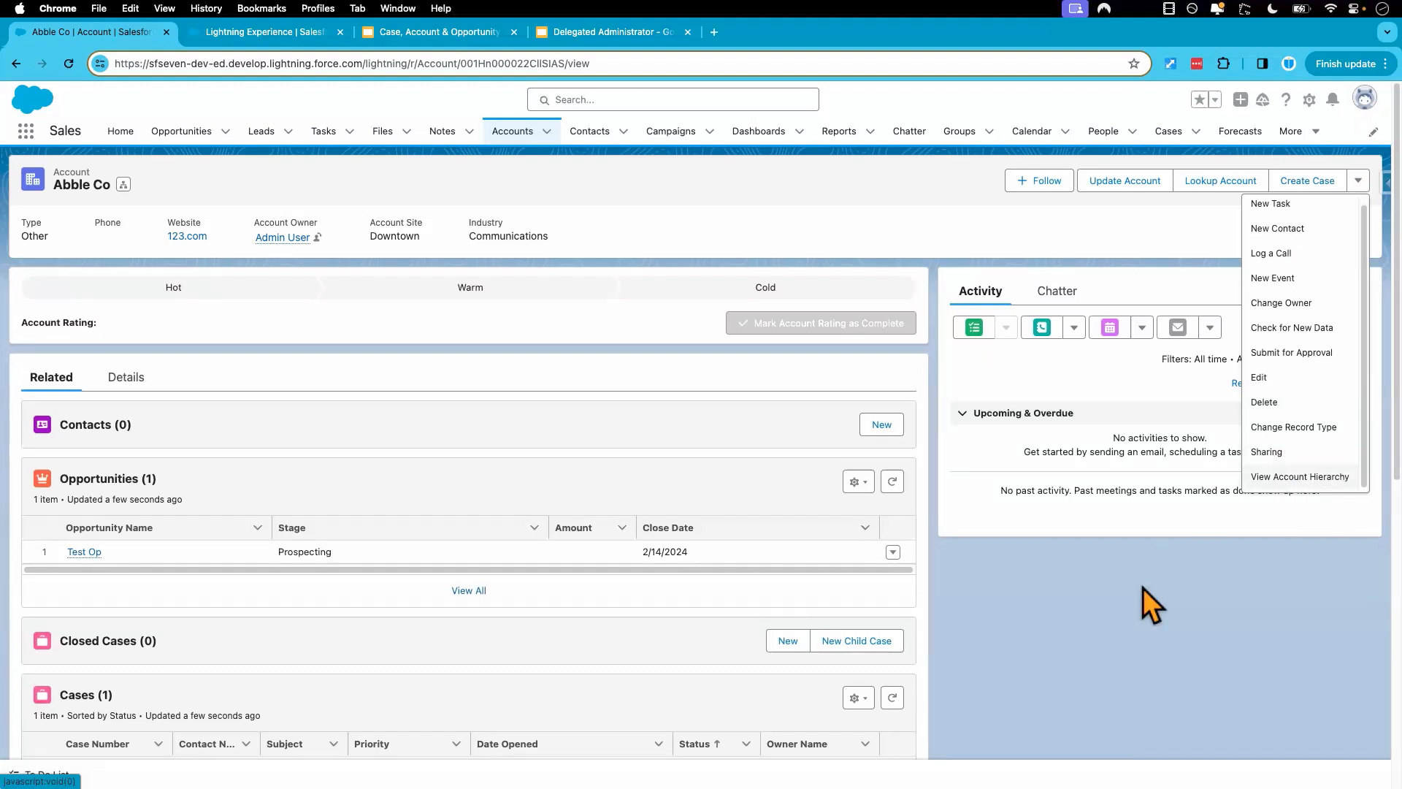
left_click(1074, 642)
scroll(501, 642, "down", 1)
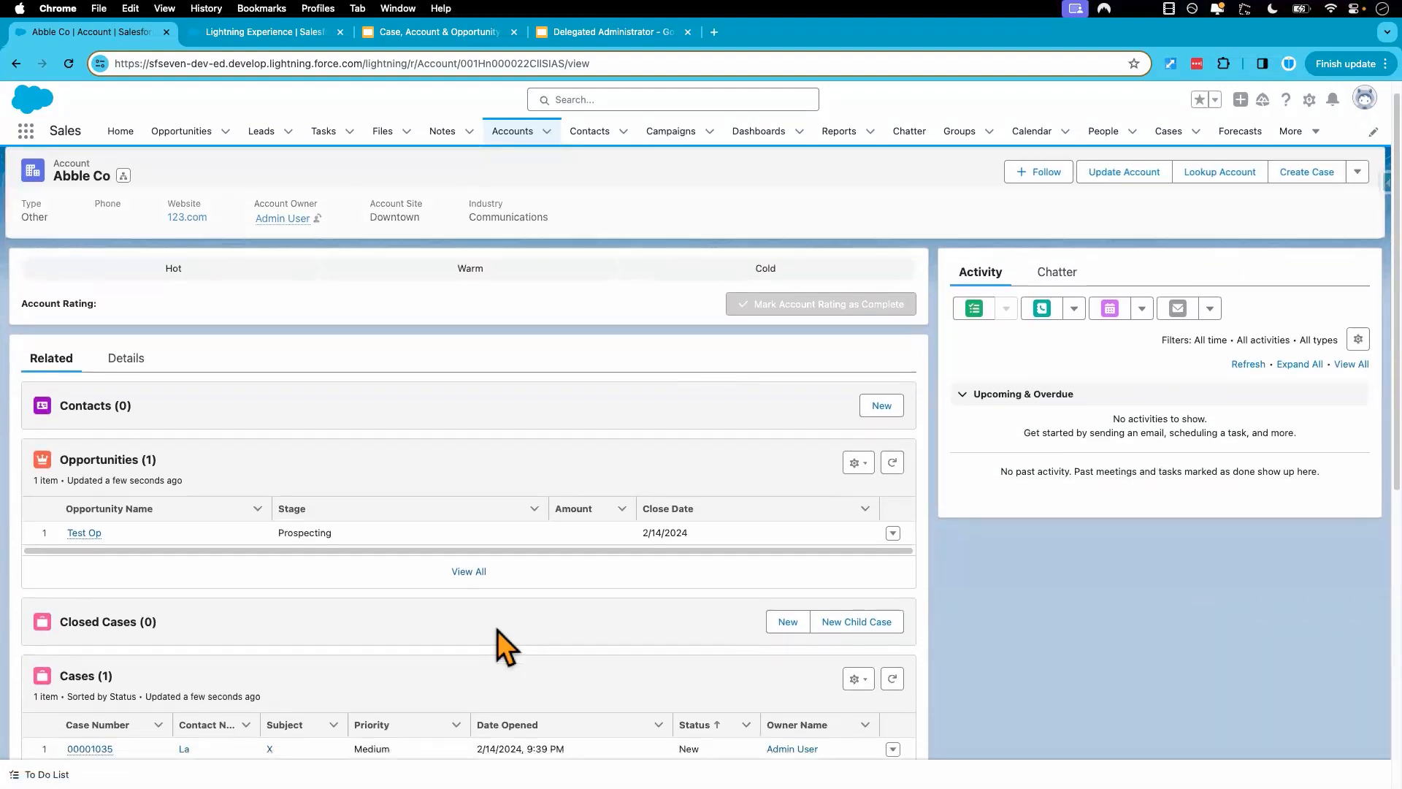
scroll(497, 629, "down", 6)
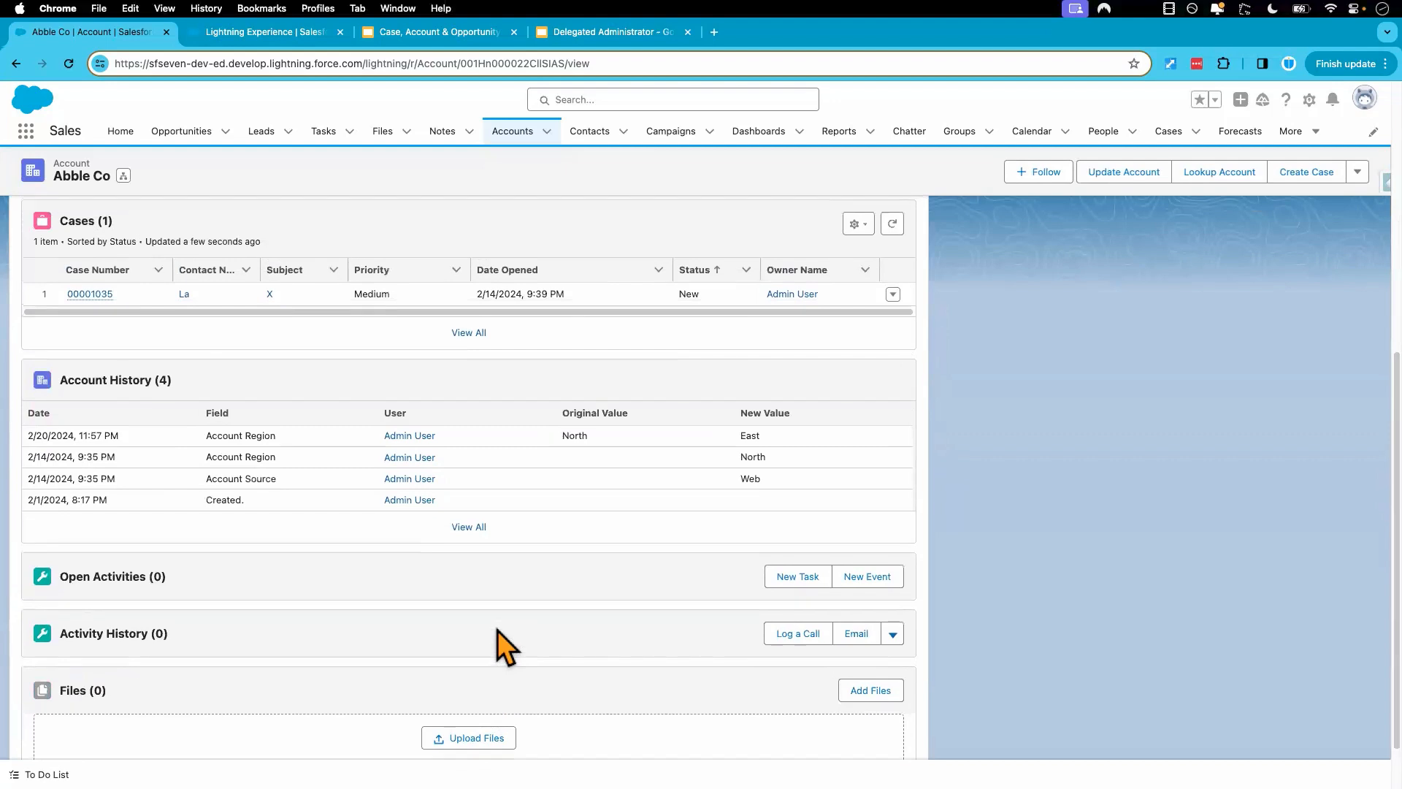
scroll(504, 642, "down", 1)
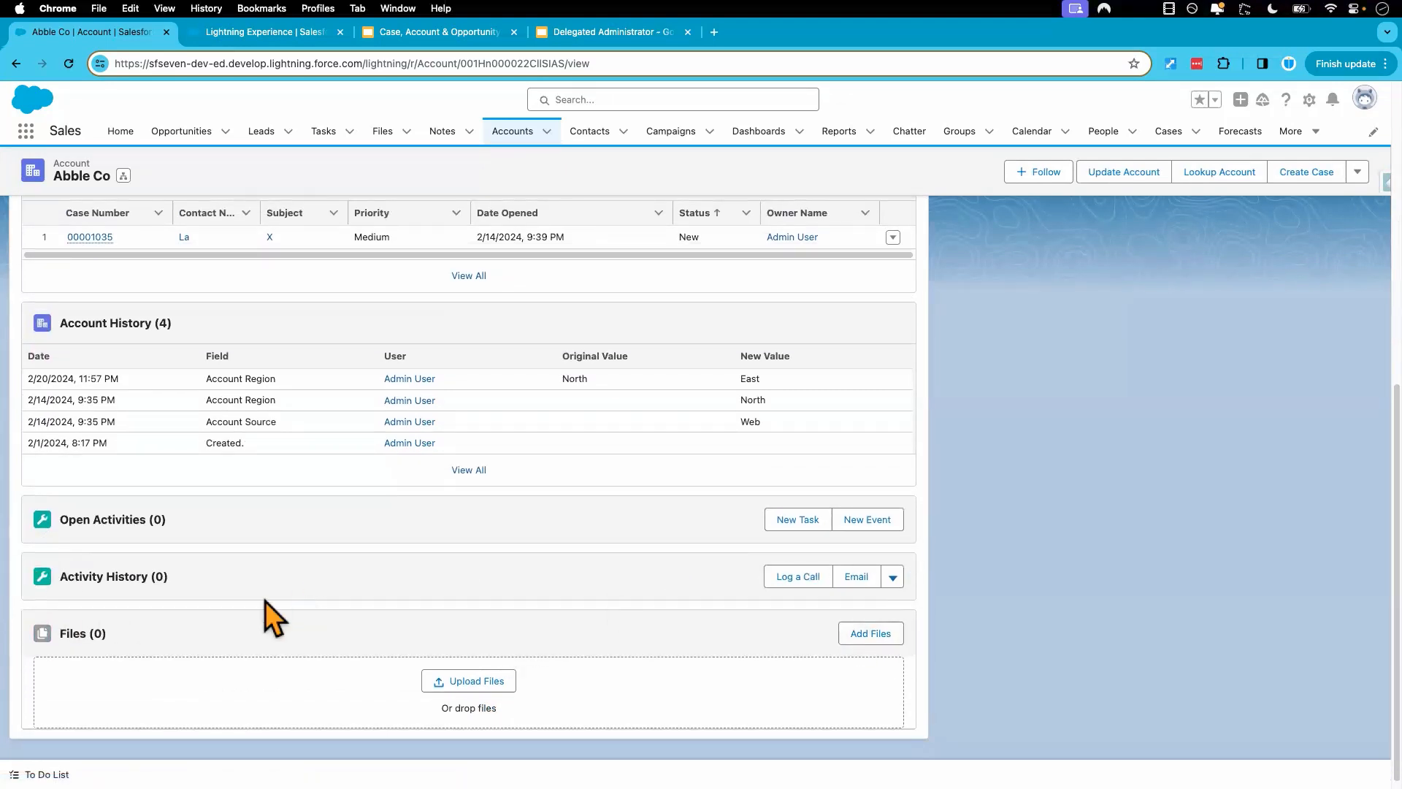
scroll(248, 482, "up", 2)
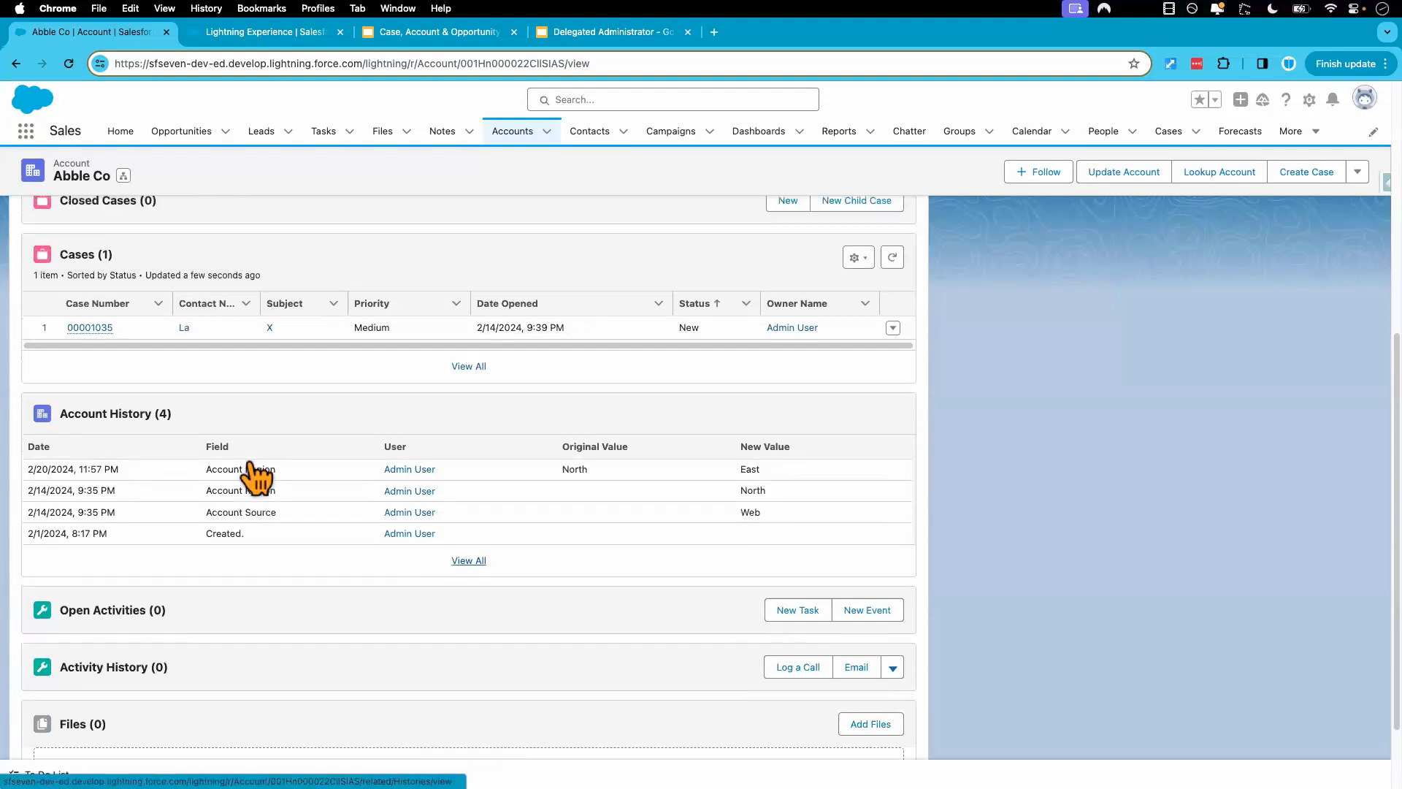
scroll(230, 441, "up", 2)
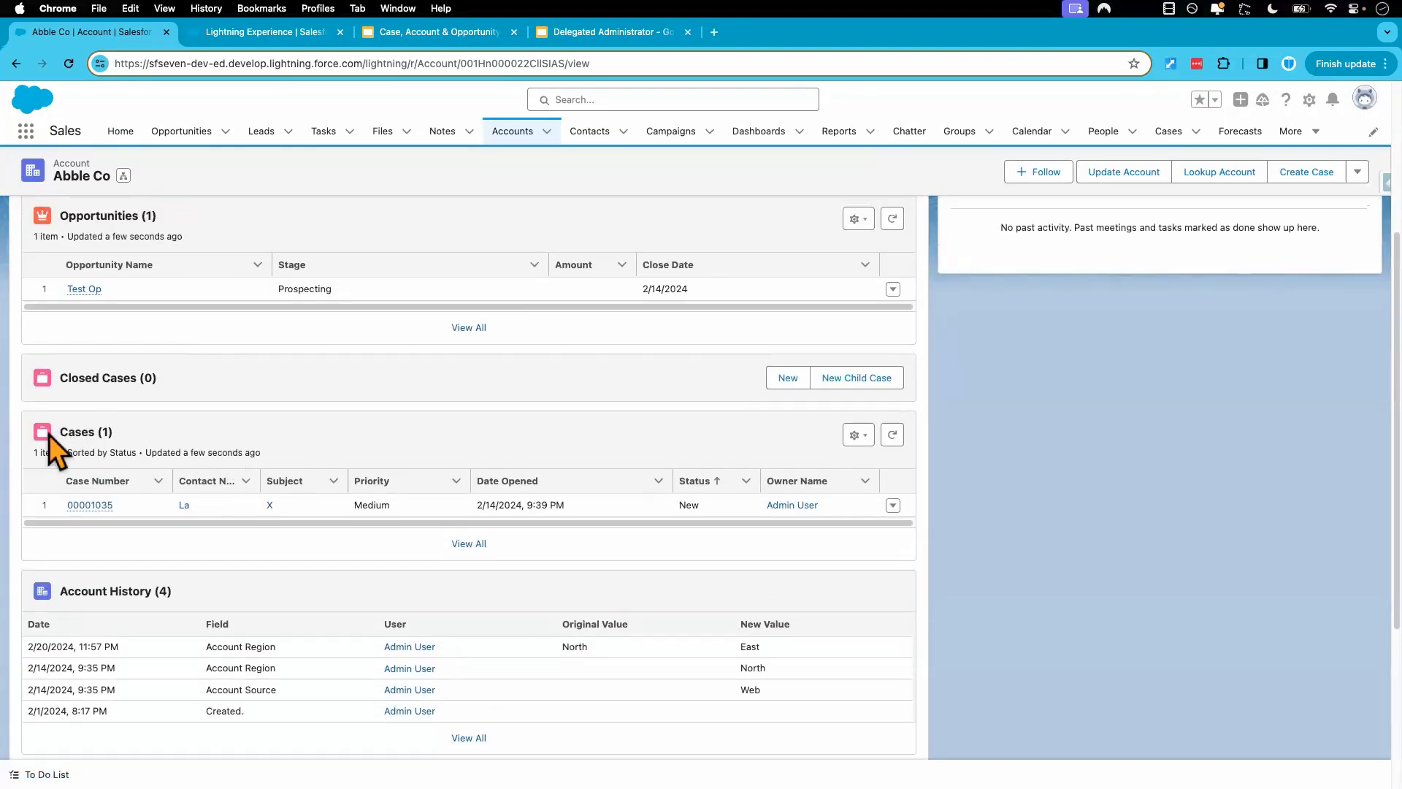
scroll(248, 422, "up", 2)
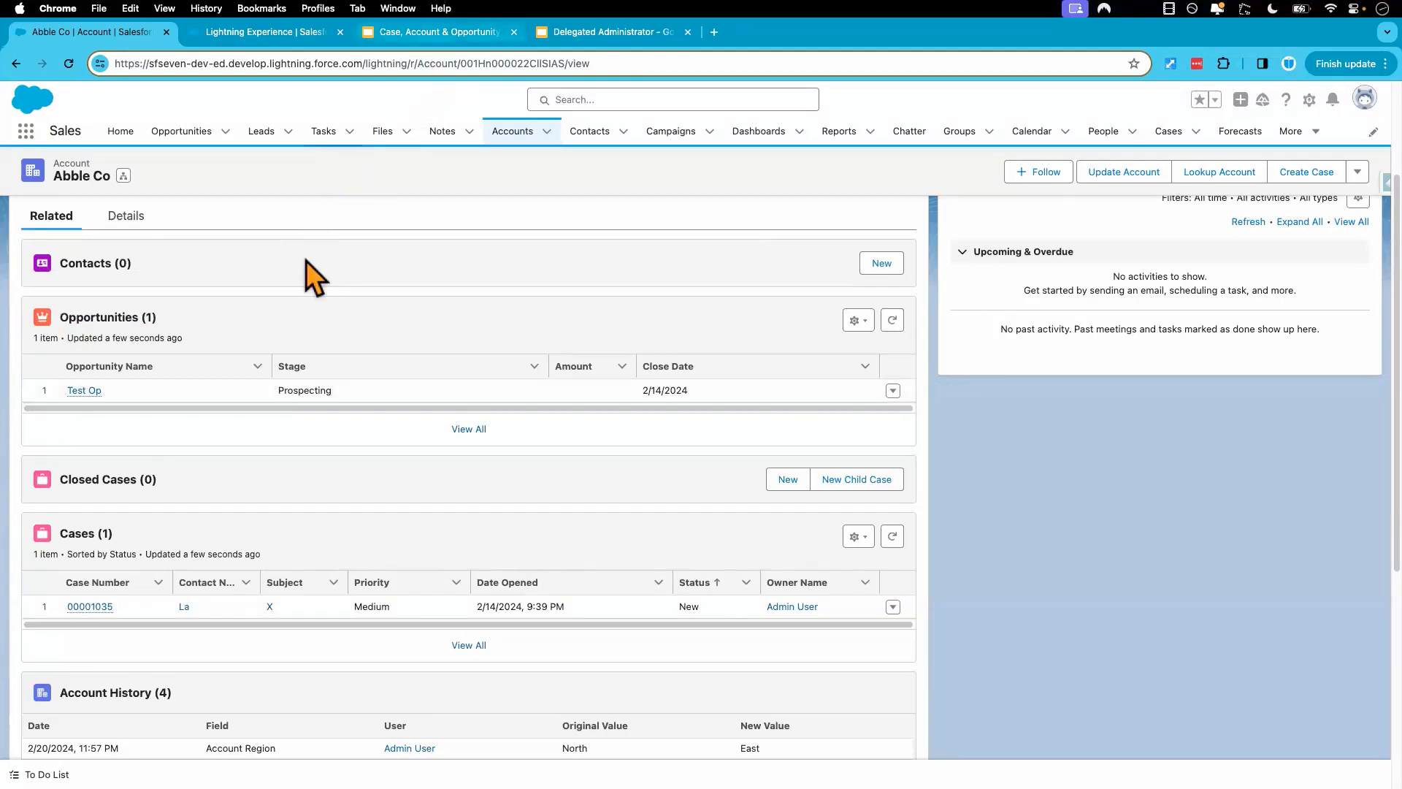
Step: Open the Abble Co account's record page for editing in Lightning App Builder
left_click(440, 34)
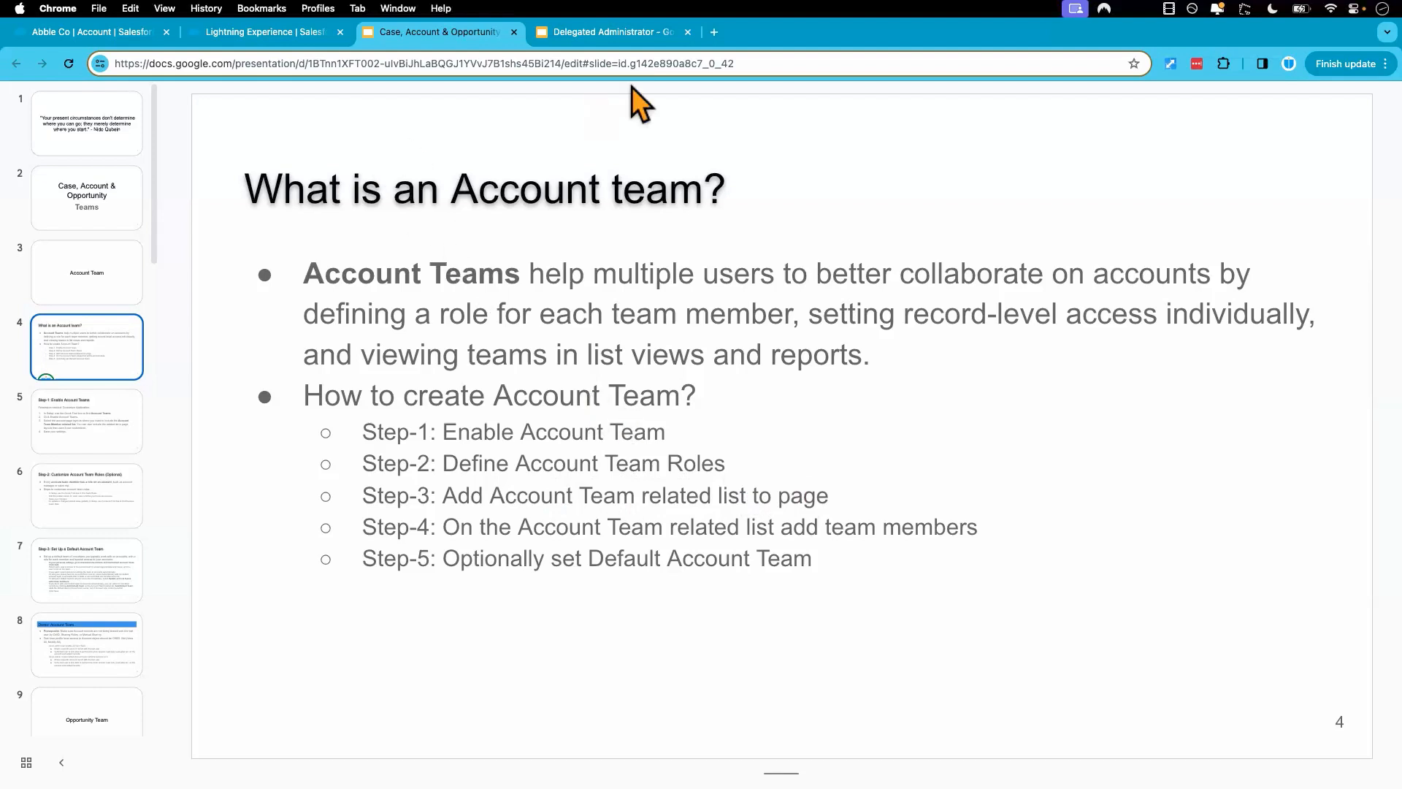
left_click(282, 32)
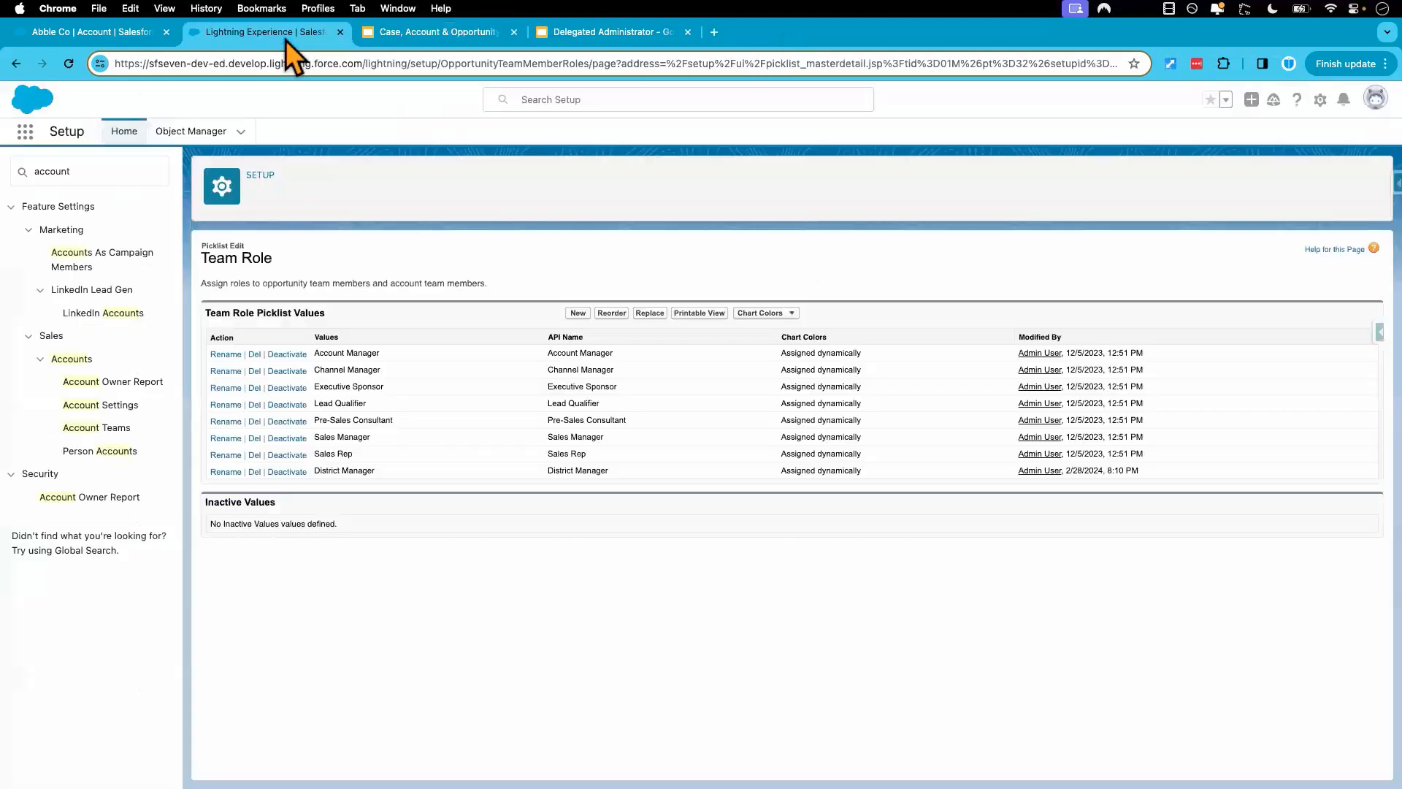
left_click(125, 32)
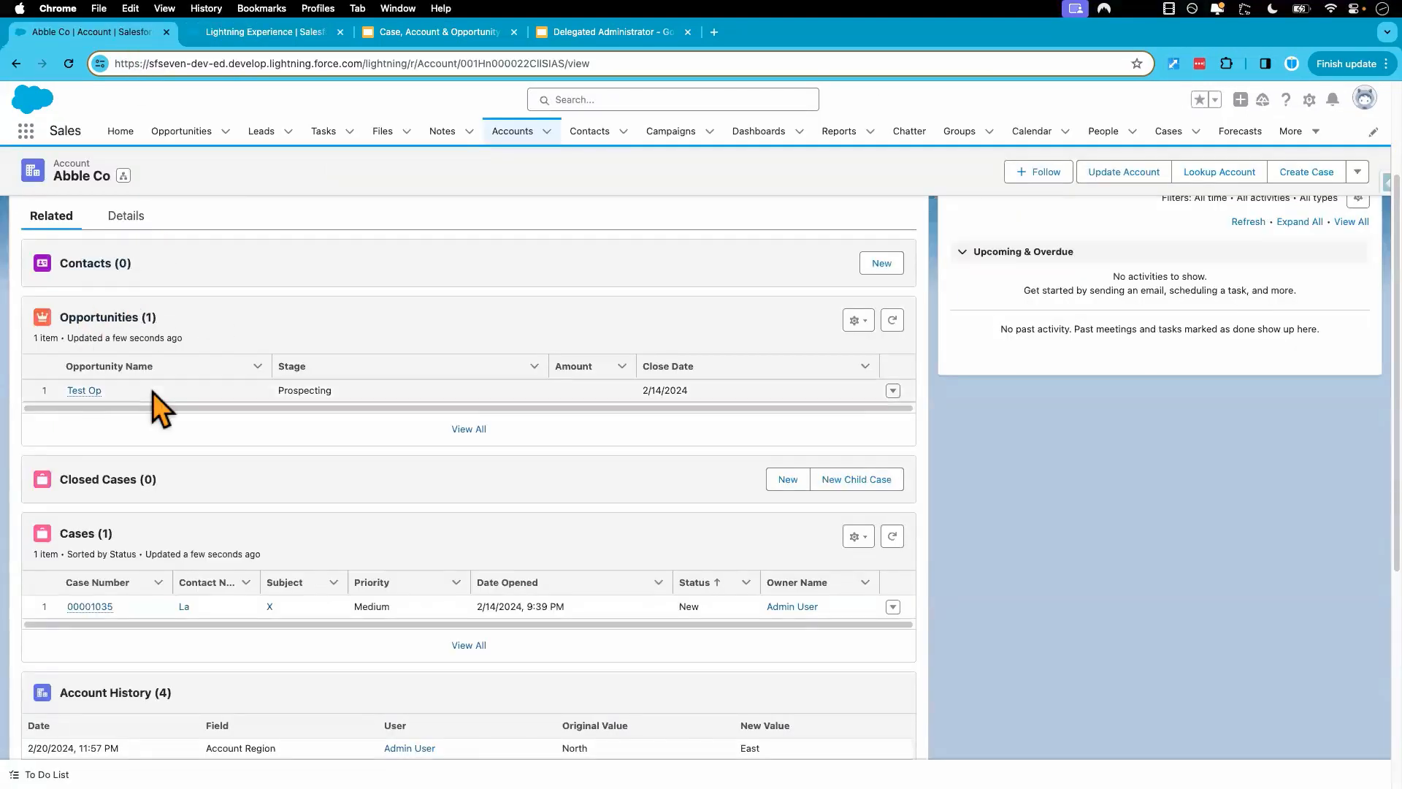
scroll(152, 392, "up", 3)
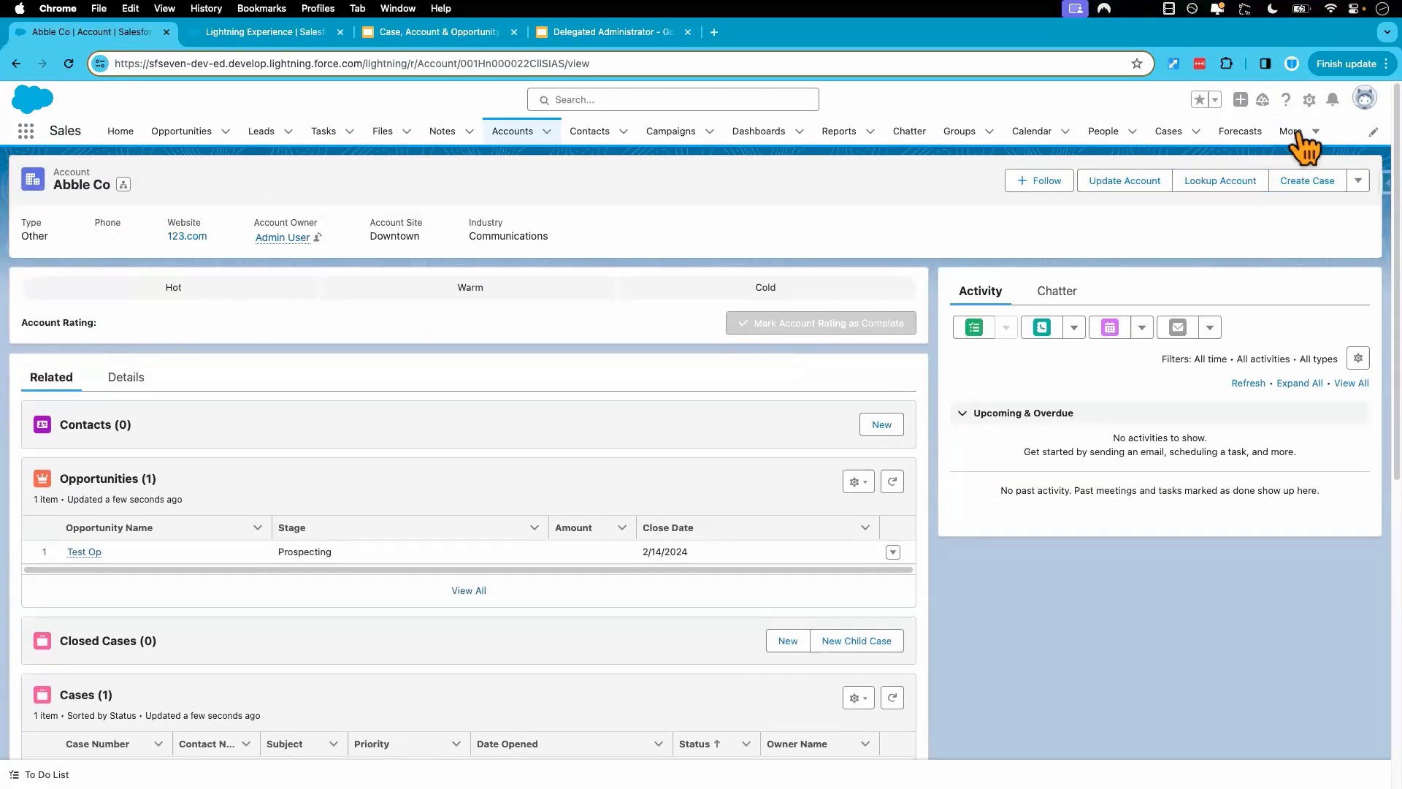
left_click(1309, 99)
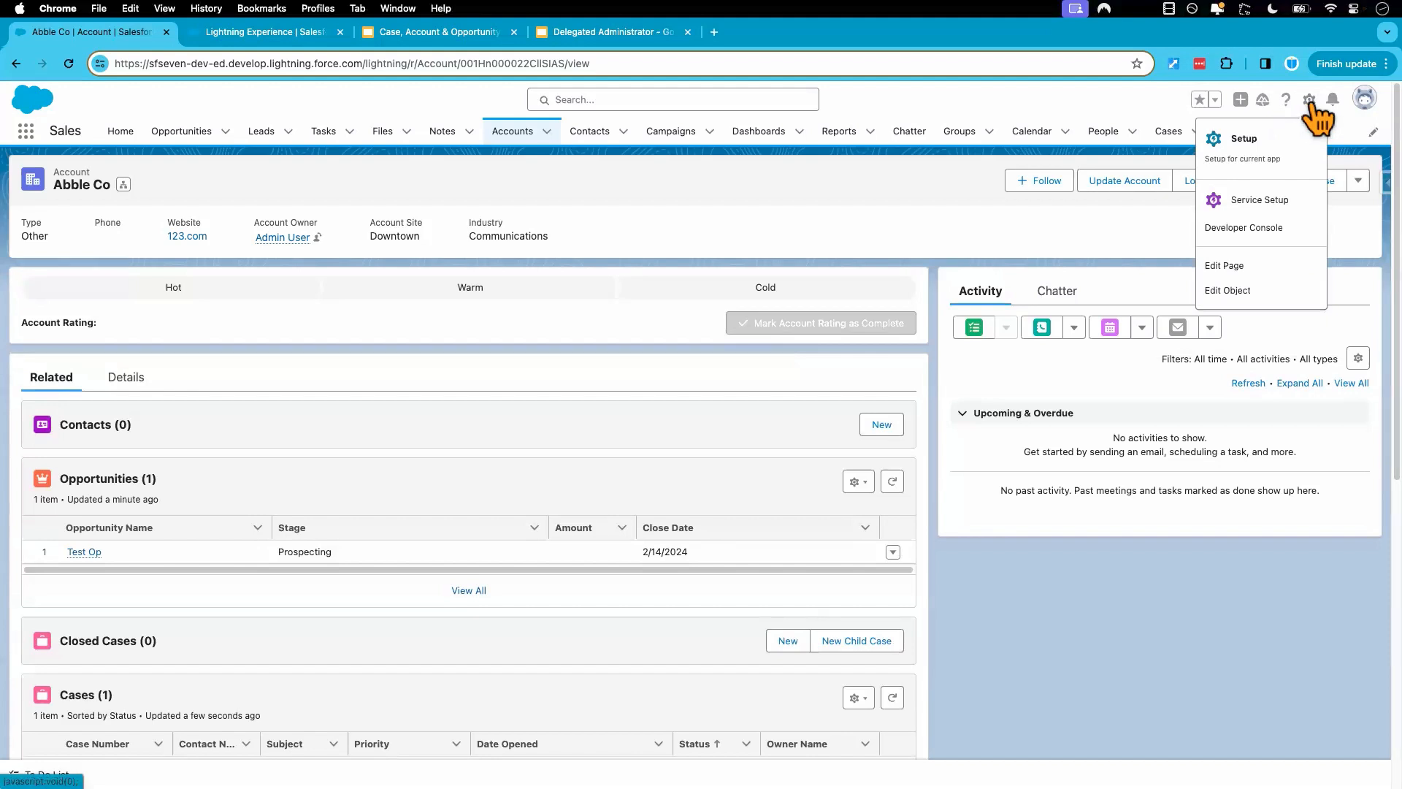
left_click(1233, 267)
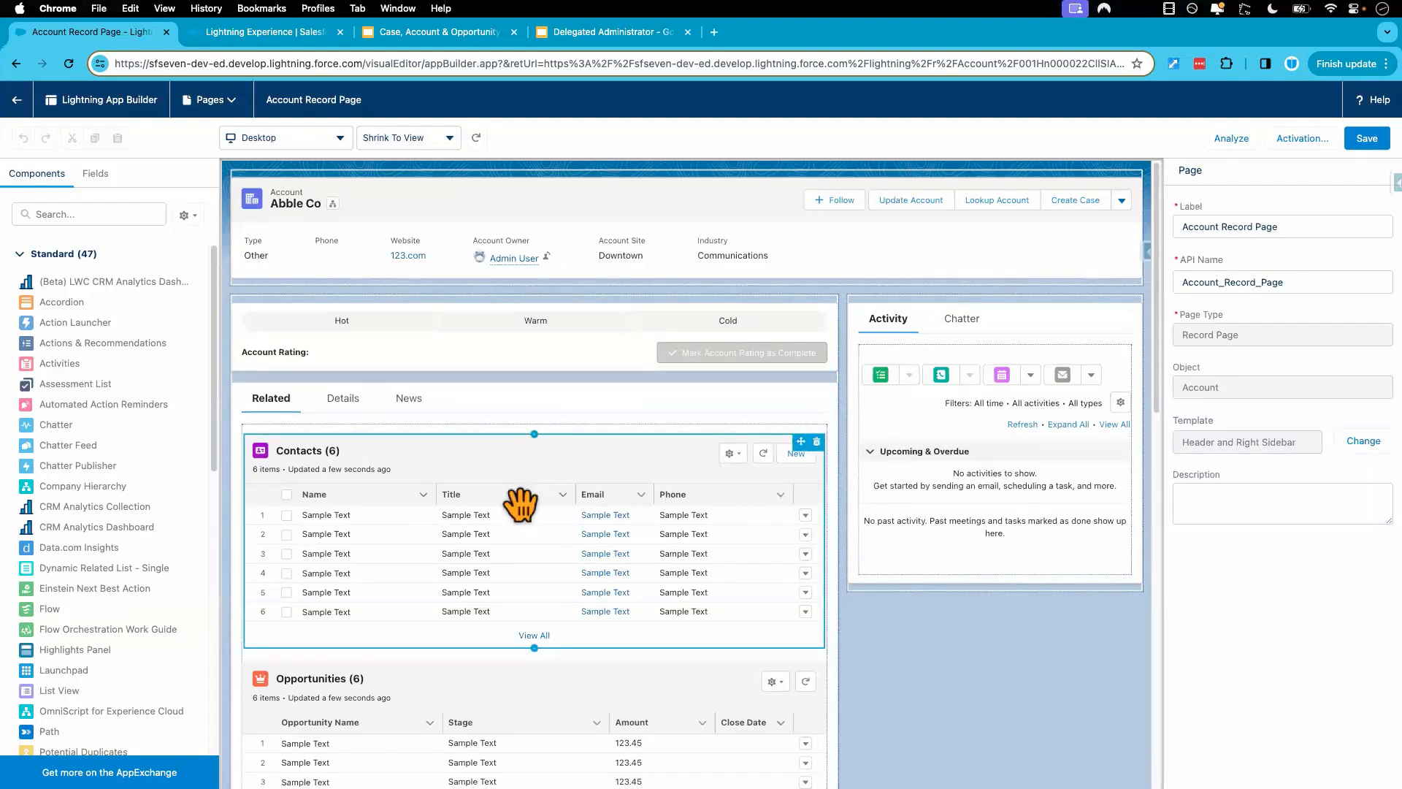
Step: Compare the Details and Related tabs of the page canvas and examine which related list components the Related tab contains
left_click(346, 406)
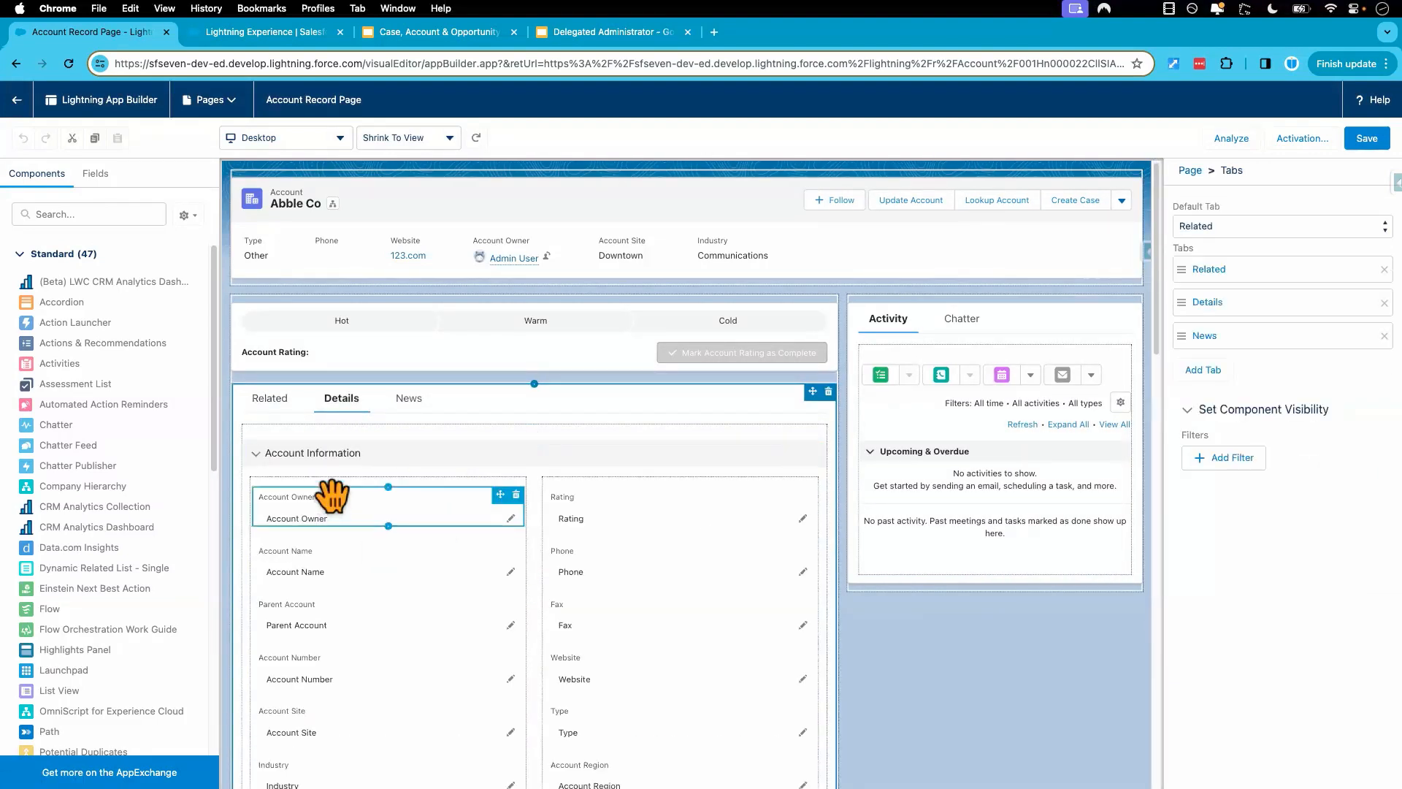
left_click(287, 406)
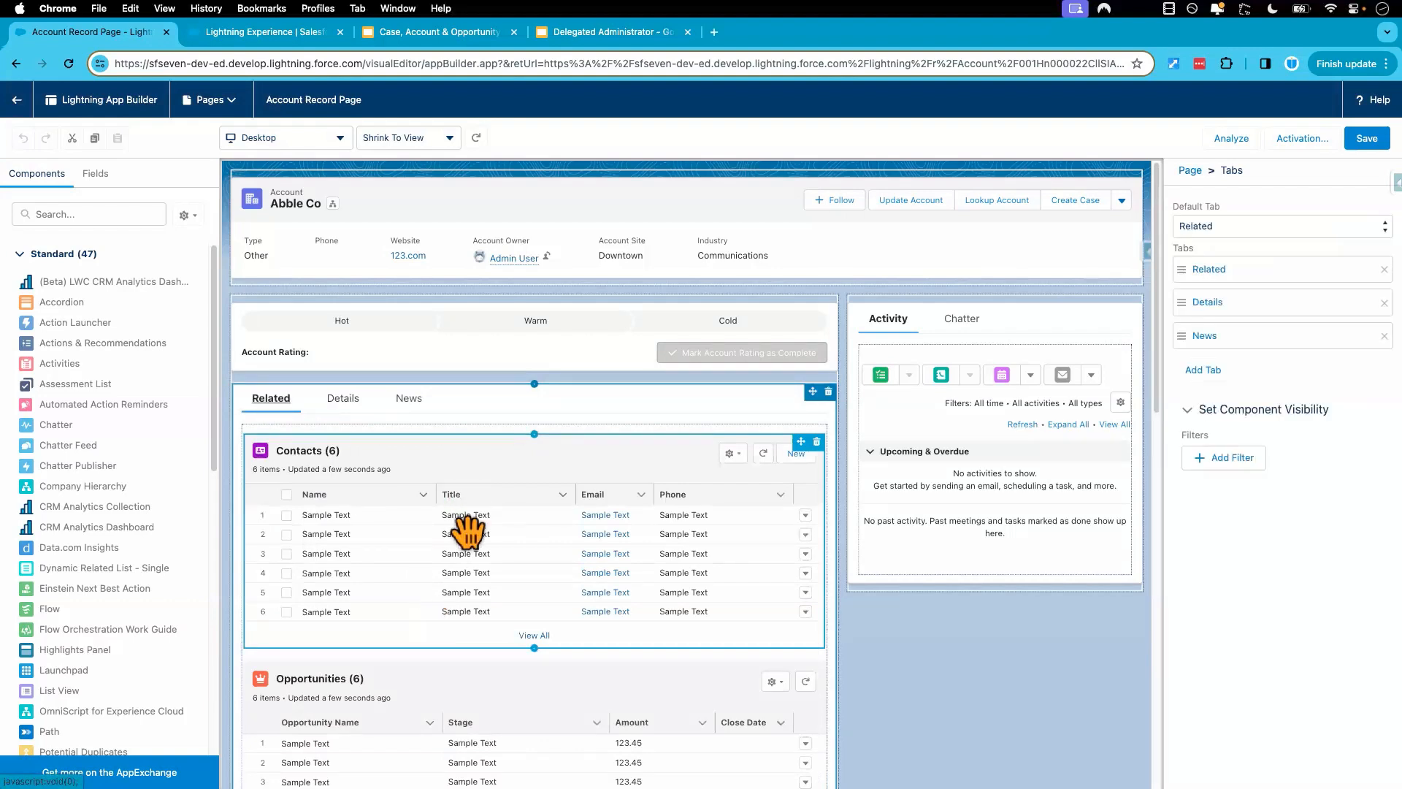
scroll(473, 539, "down", 1)
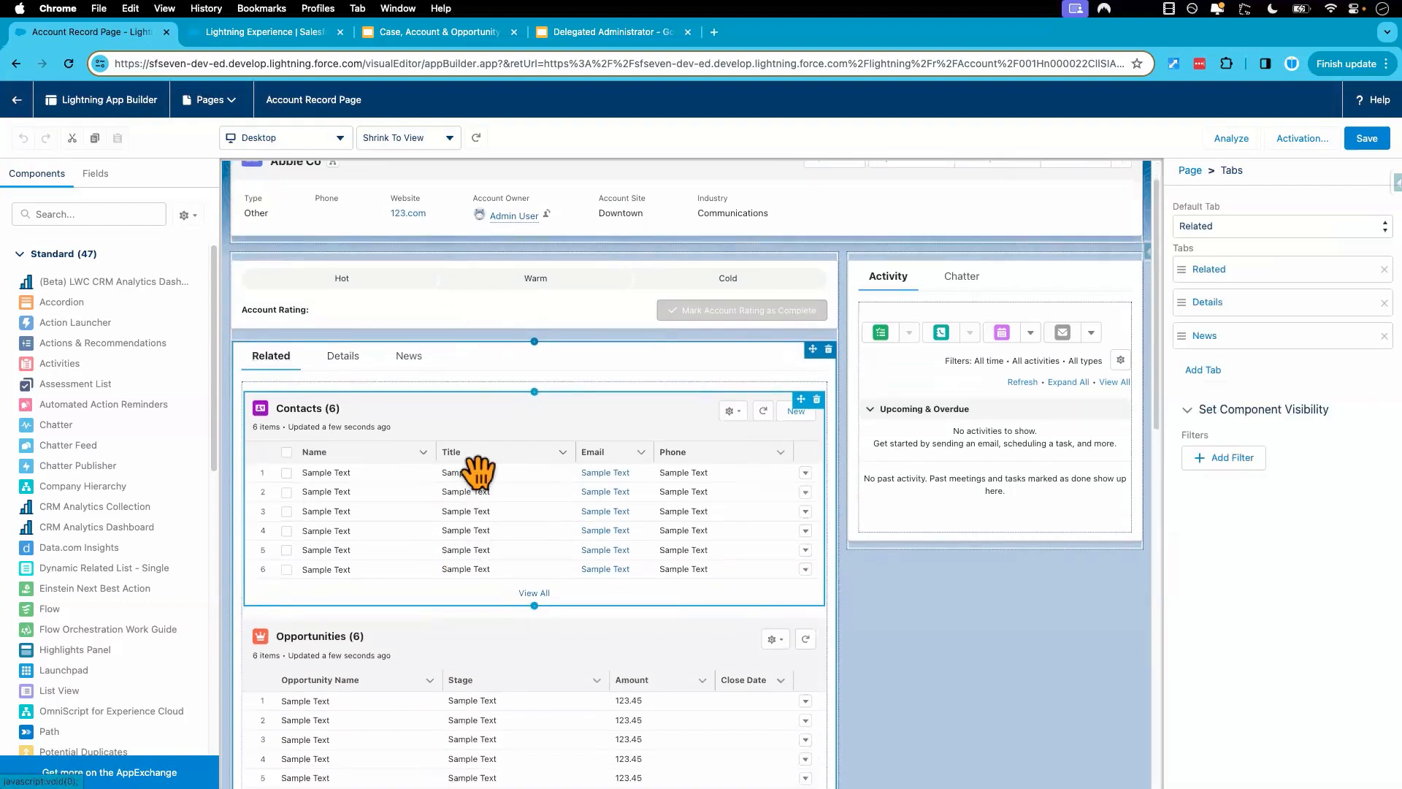
left_click(478, 474)
scroll(480, 619, "down", 5)
scroll(479, 668, "down", 2)
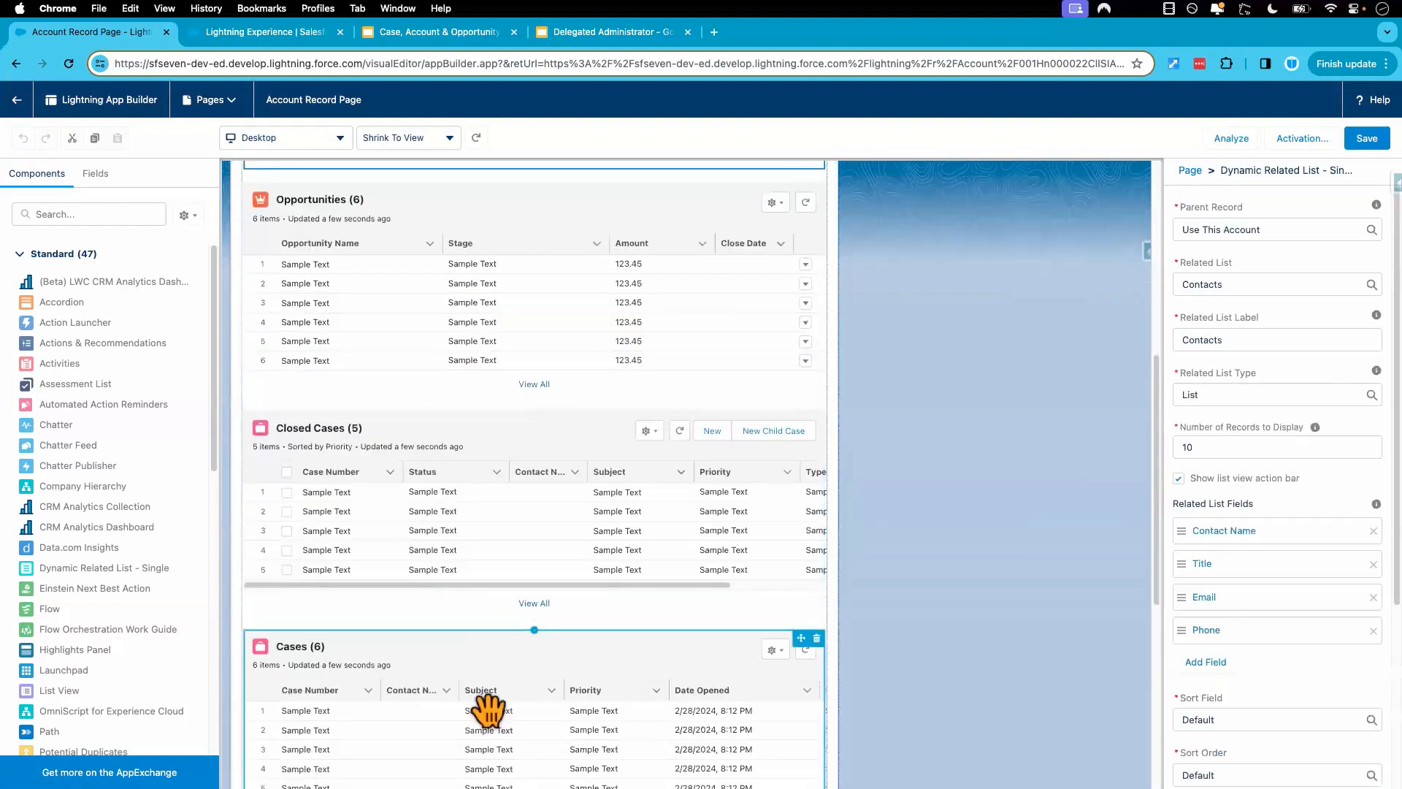
scroll(488, 709, "up", 7)
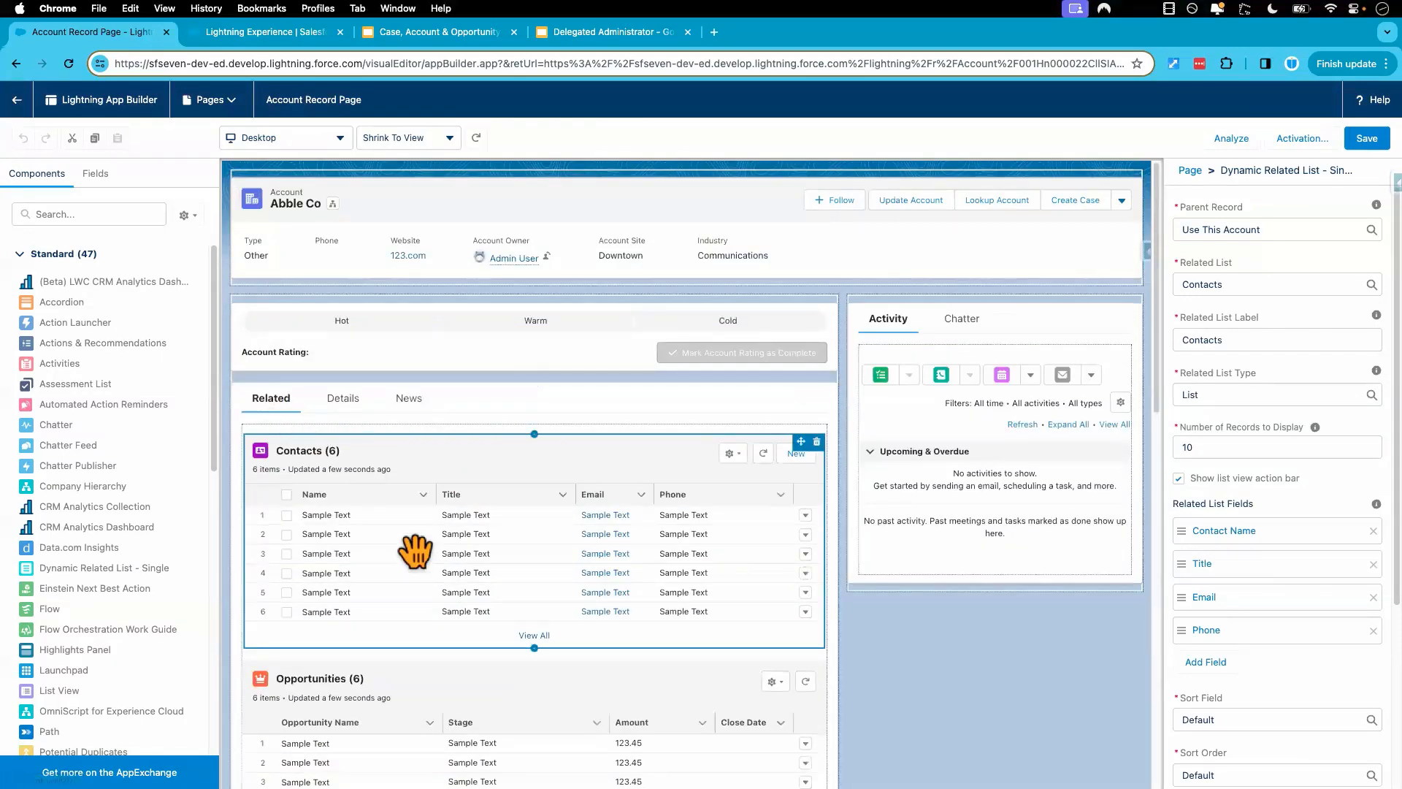
scroll(406, 464, "down", 8)
scroll(415, 552, "down", 4)
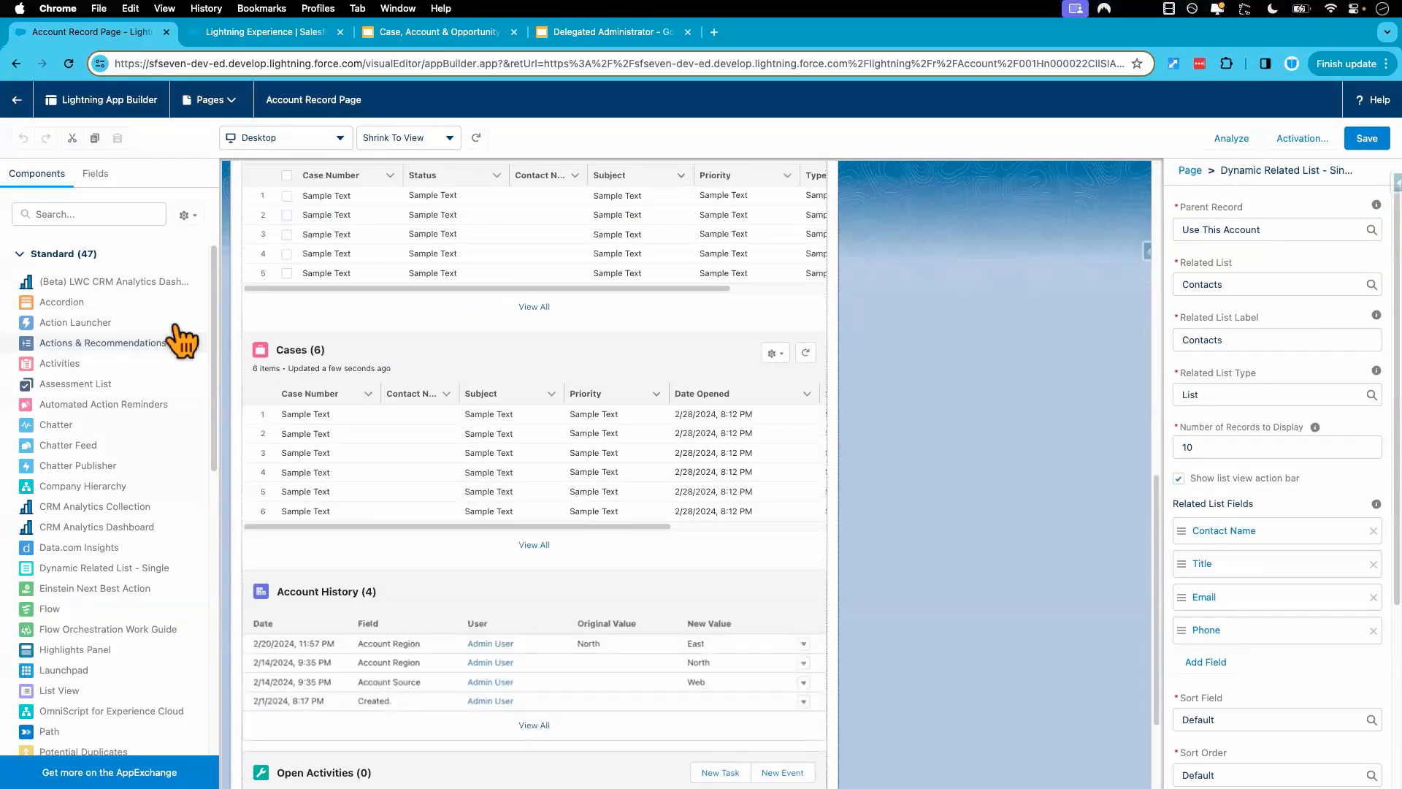
Step: Filter the component list by "relat" to find the related list components
left_click(98, 214)
type("dy")
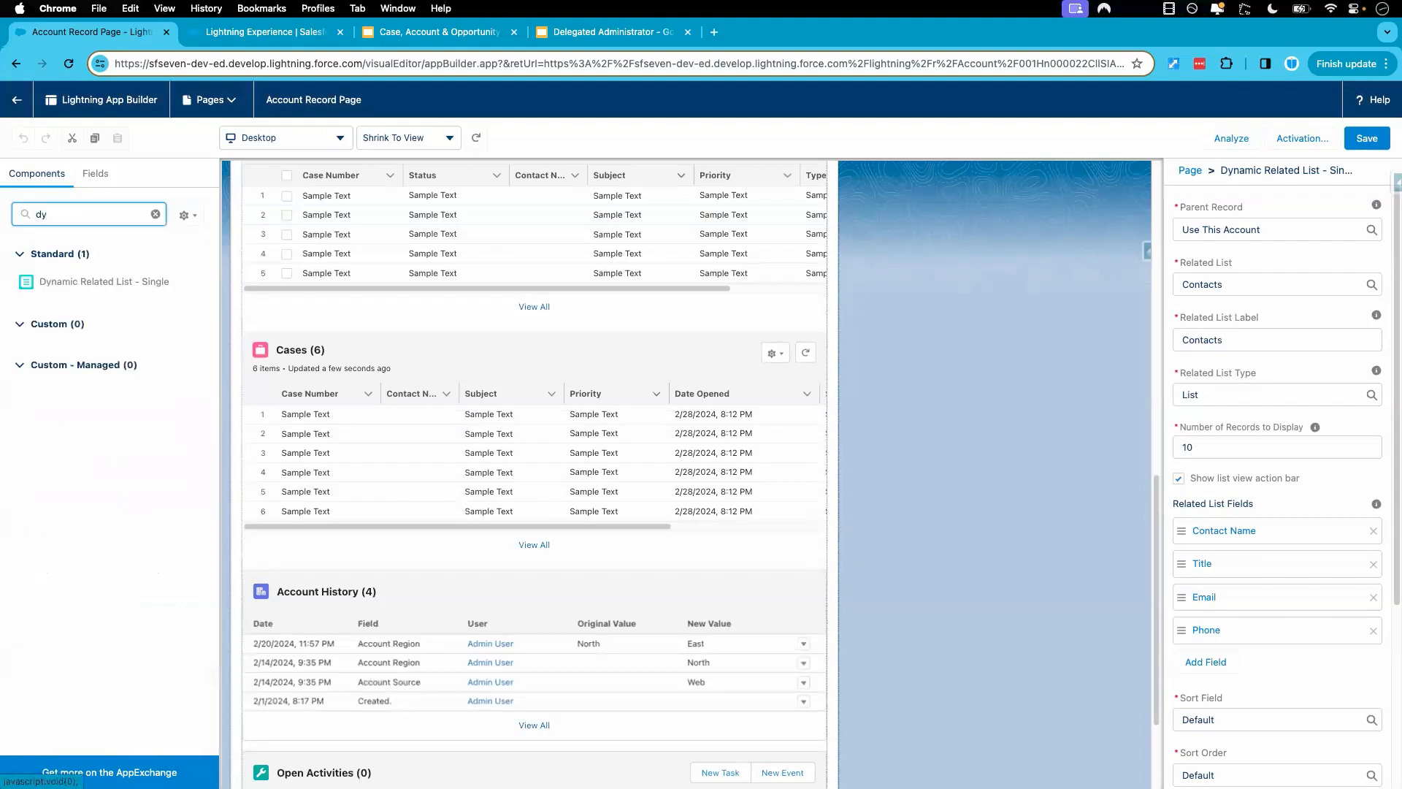
key("BackSpace")
key("BackSpace")
type("relat")
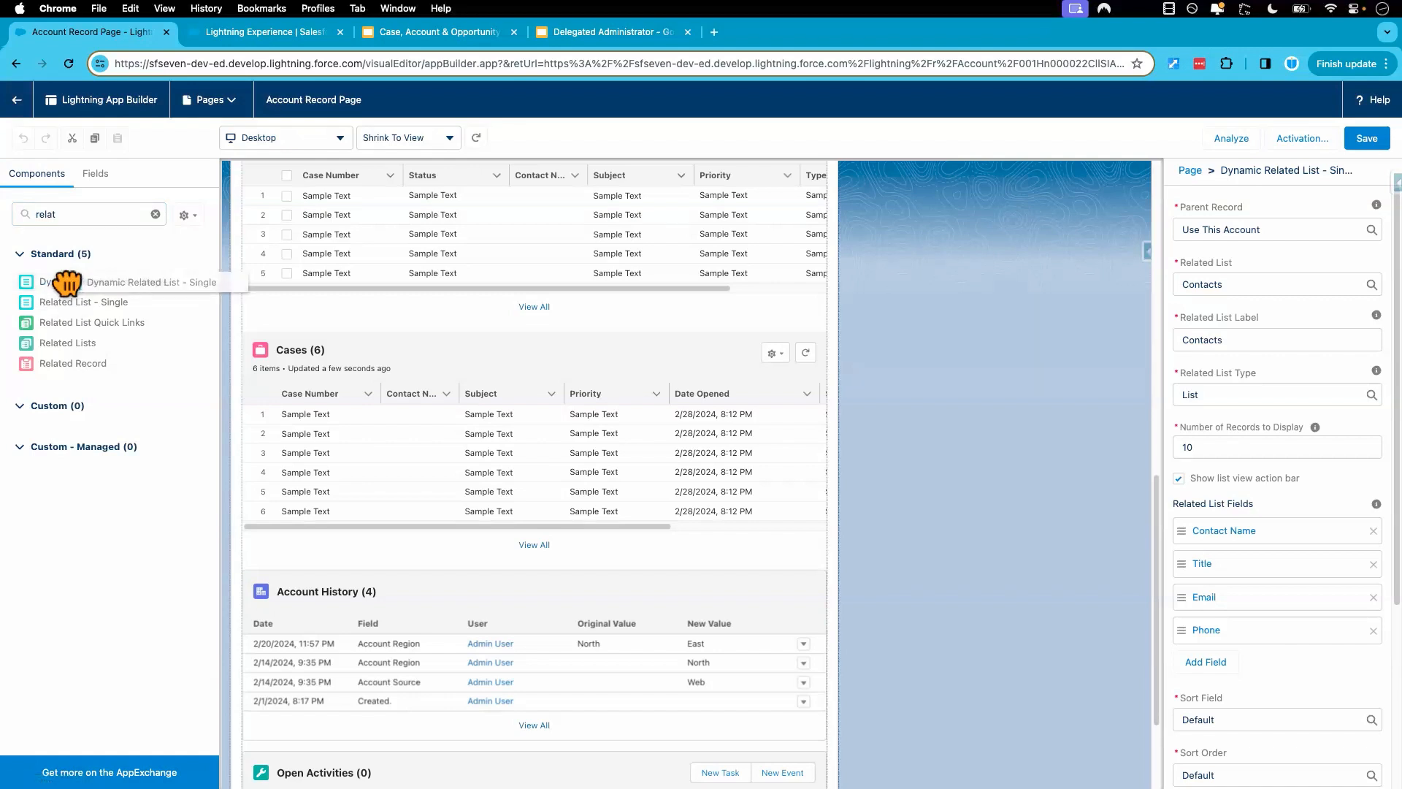
Step: Place a Dynamic Related List - Single component below Account History and search its related list options for "accou"
left_click_drag(57, 283, 395, 739)
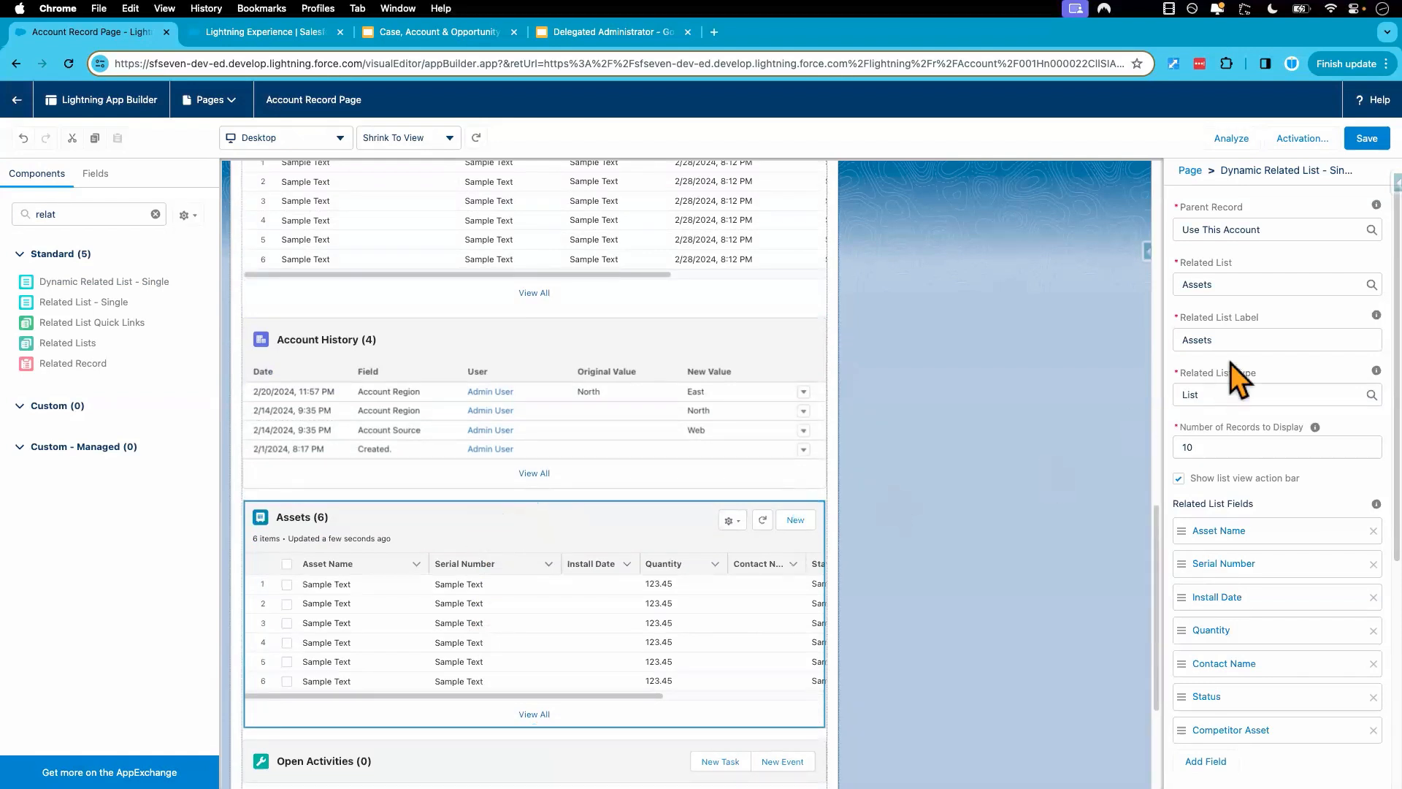
left_click(1247, 285)
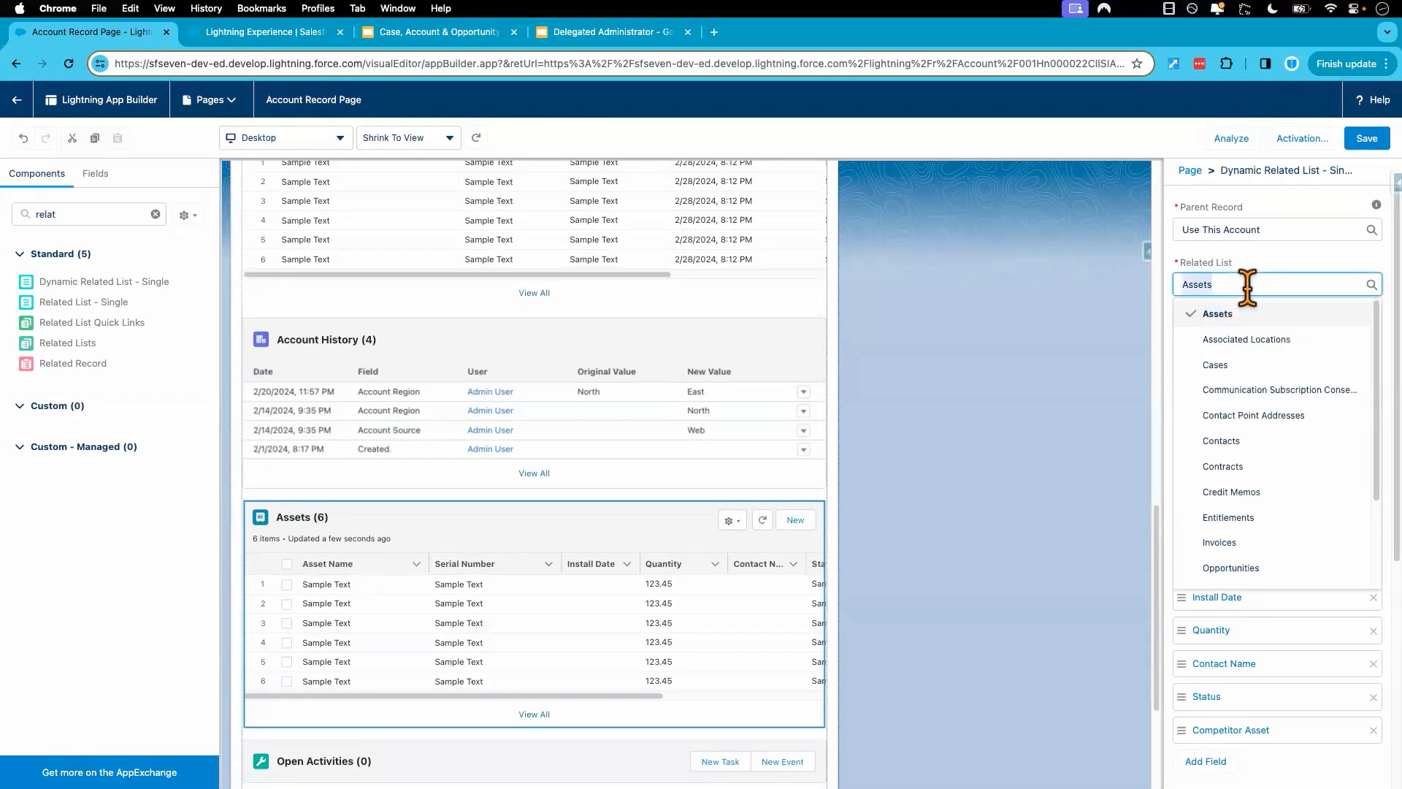
type("acc")
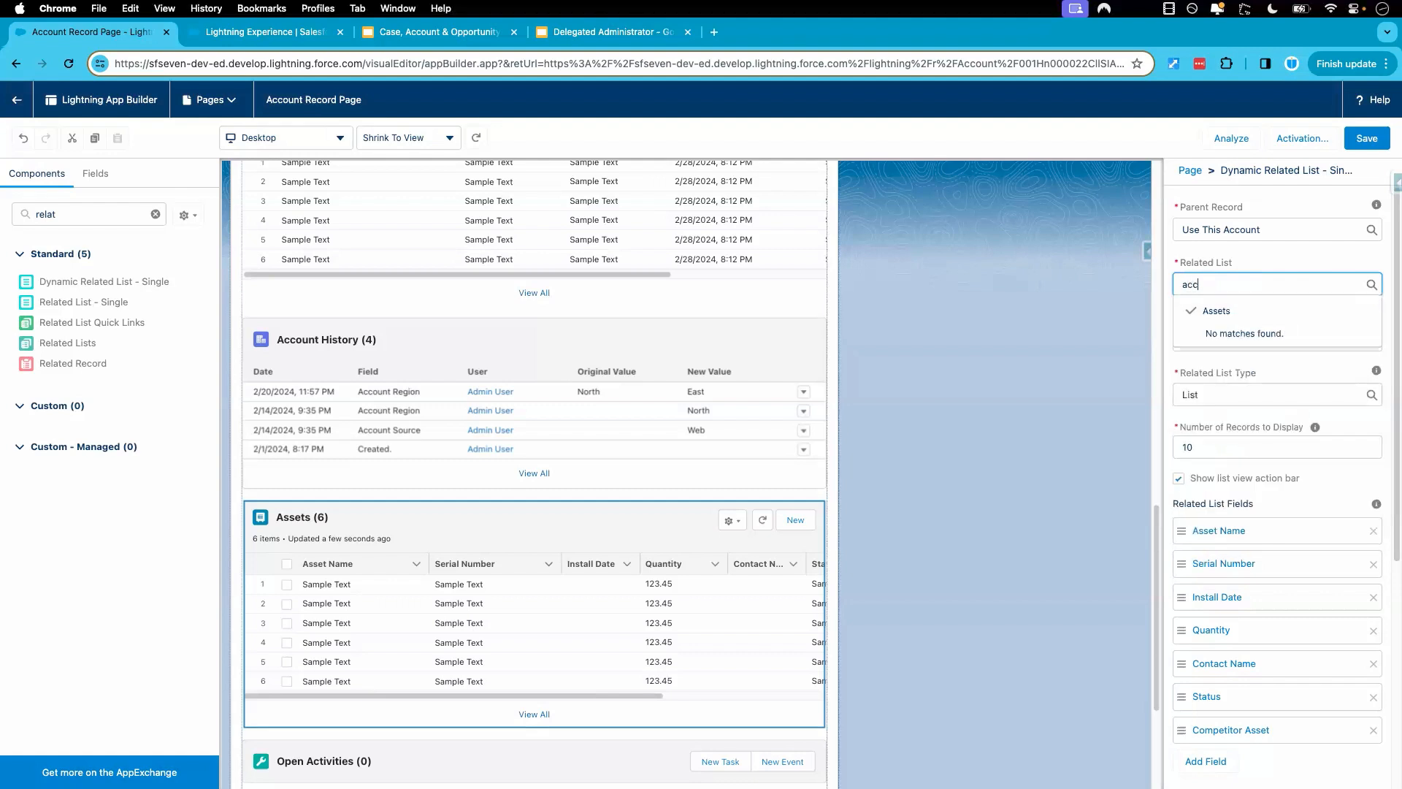
key("BackSpace")
type("cou")
key("BackSpace")
key("BackSpace")
key("BackSpace")
key("BackSpace")
key("BackSpace")
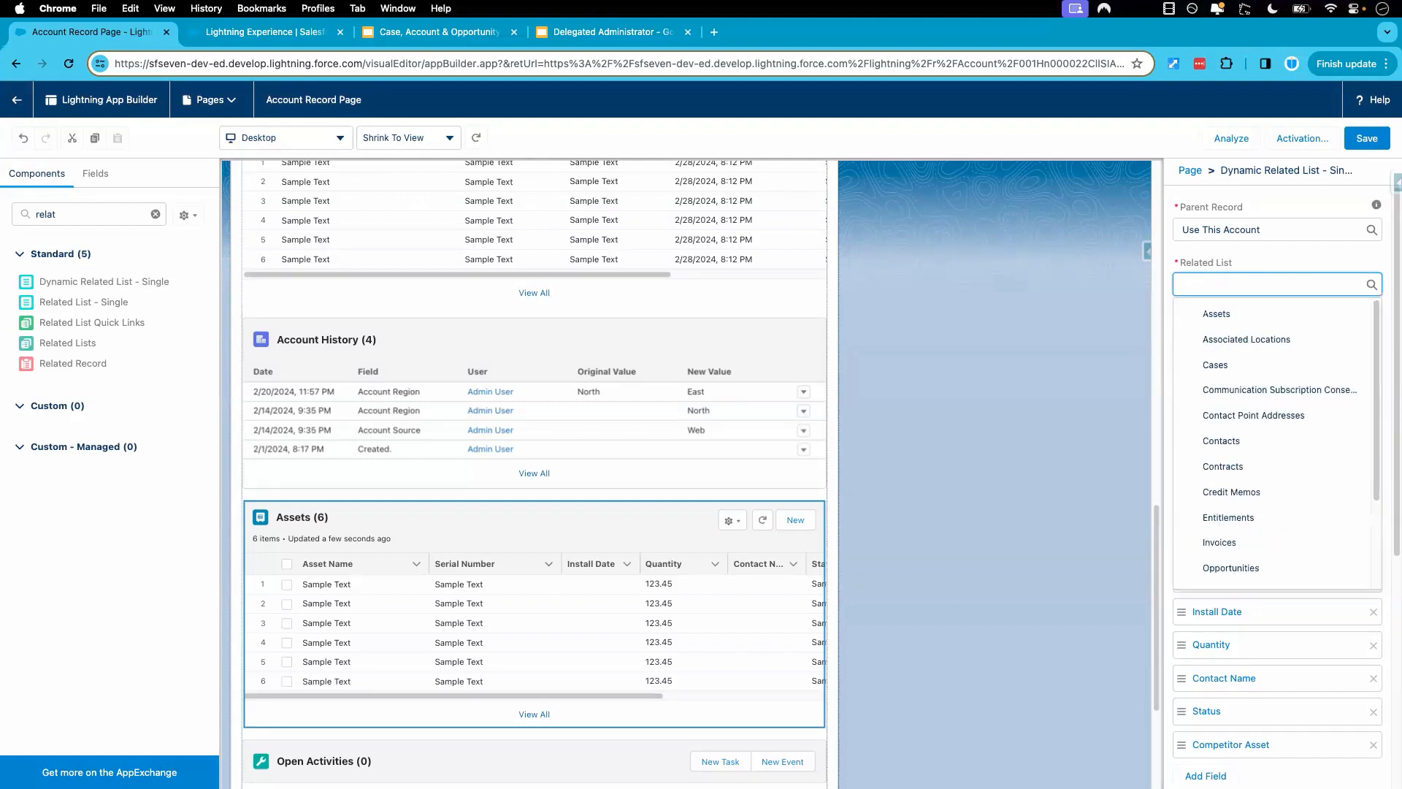
Step: Search the dynamic component's related list options for "team" and "account", clearing the entry after each search
type("team")
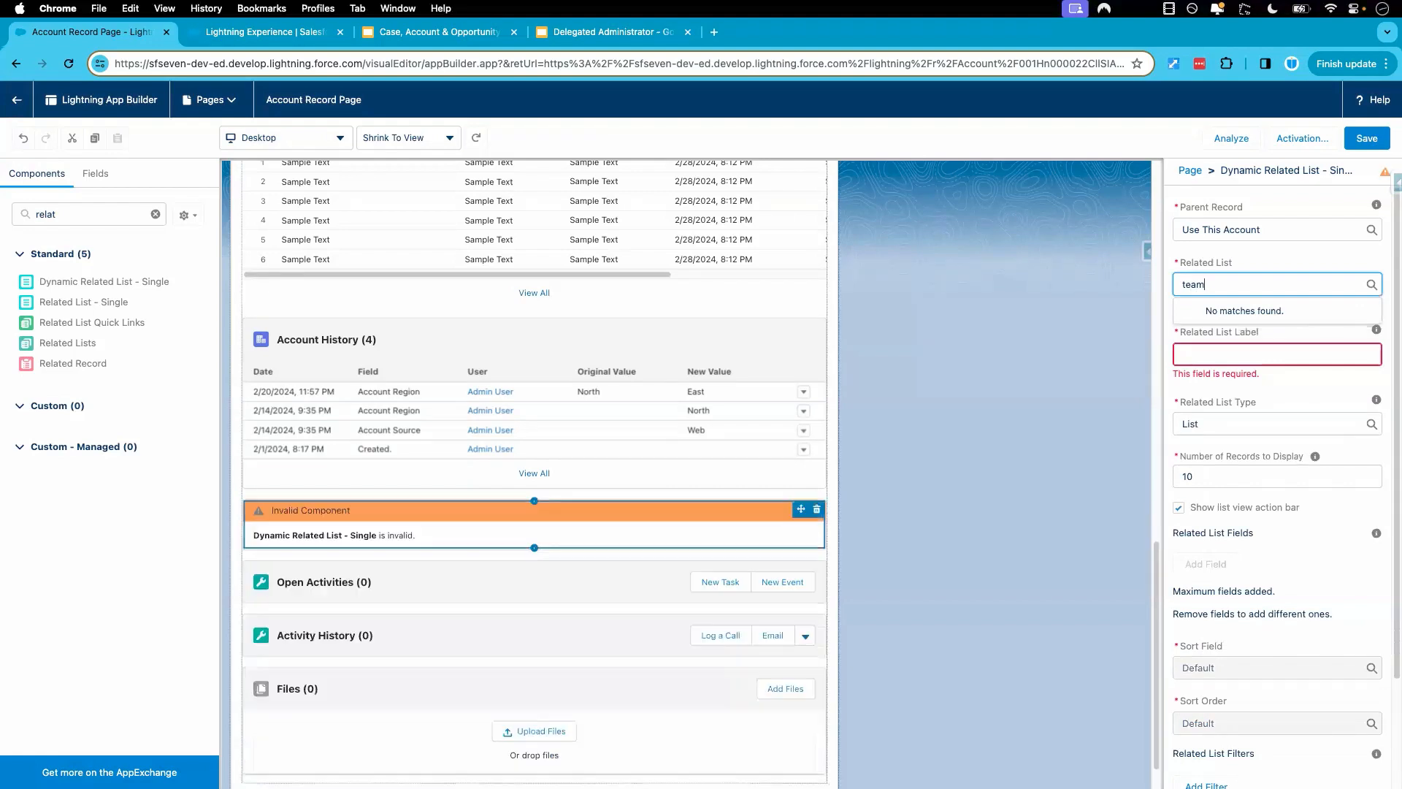
key("BackSpace")
key("BackSpace")
key("BackSpace")
key("BackSpace")
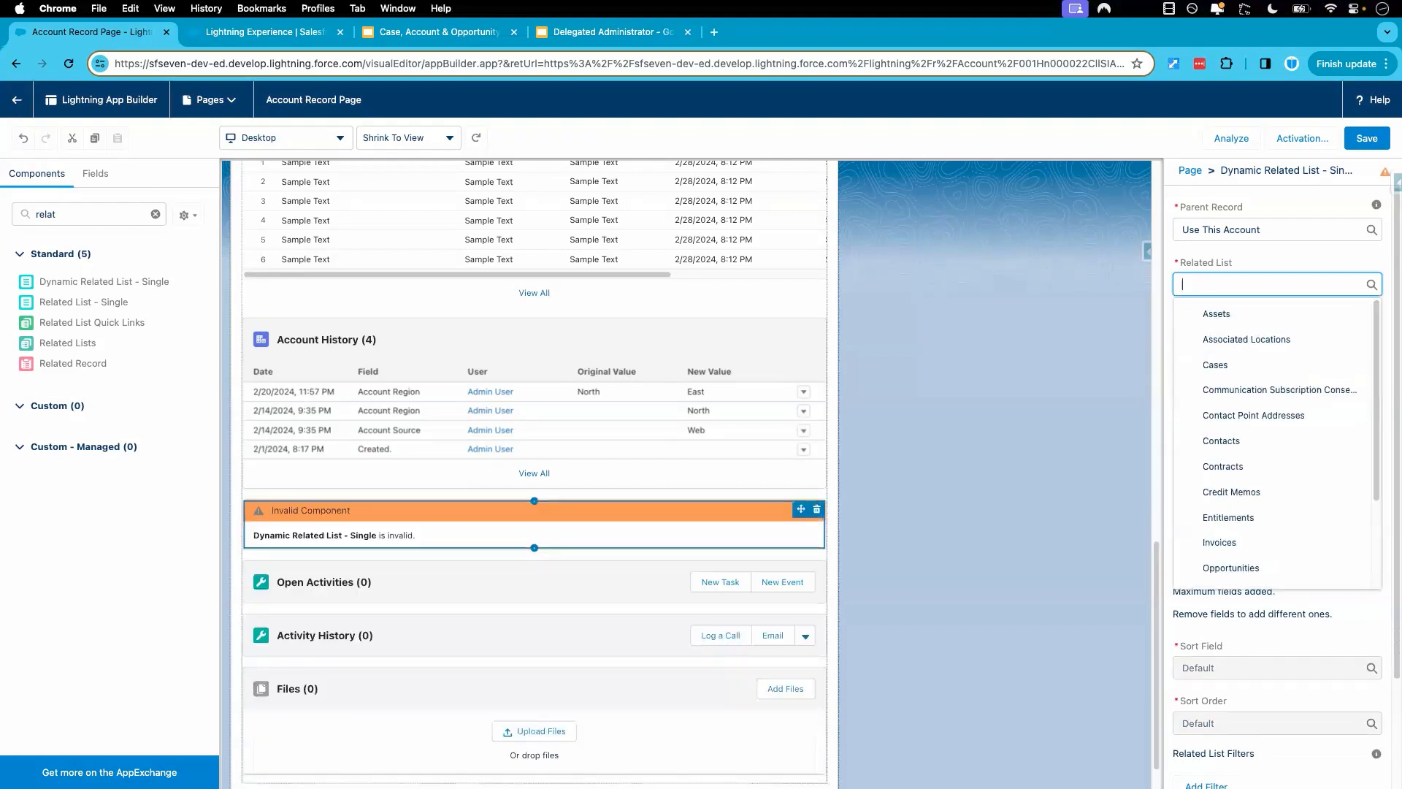
type("accoun")
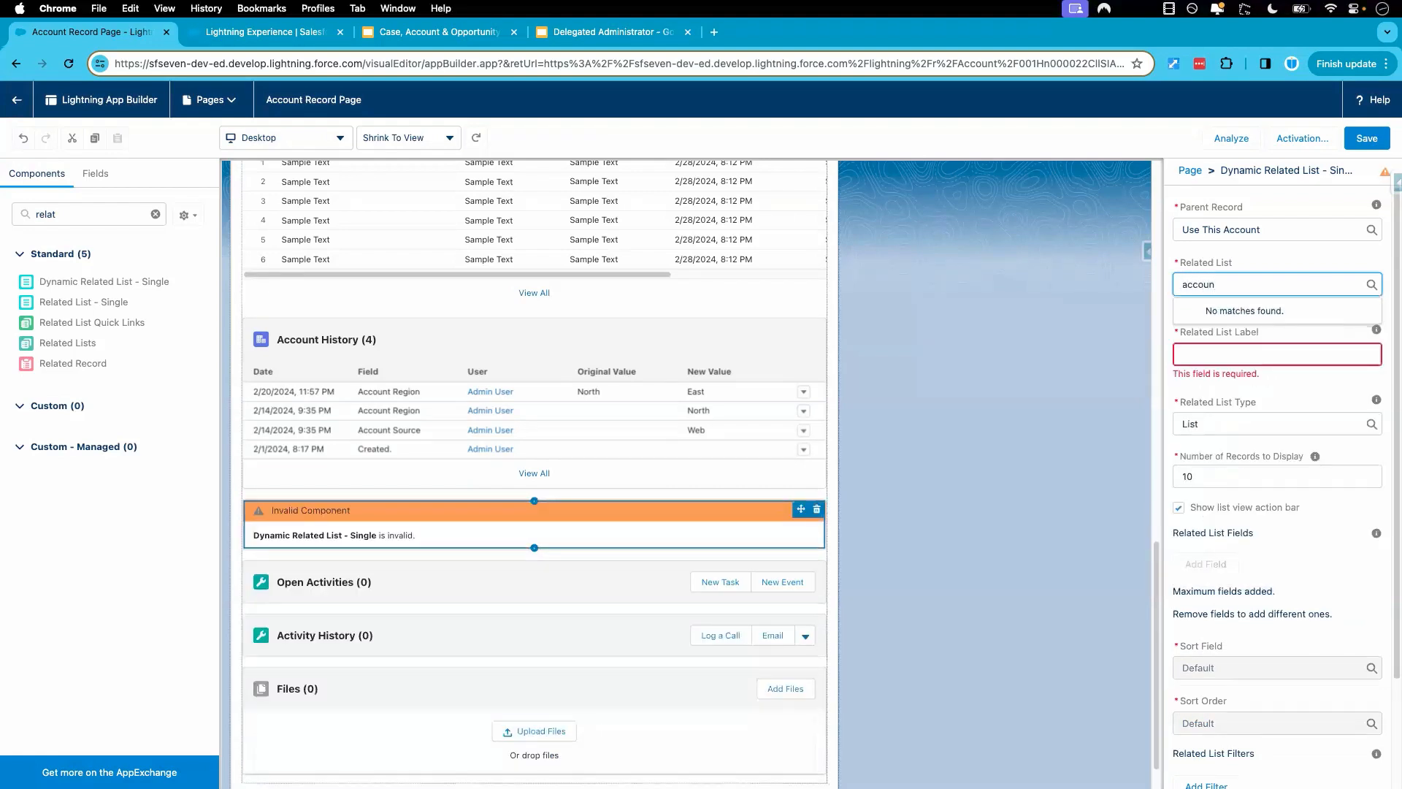
type("t")
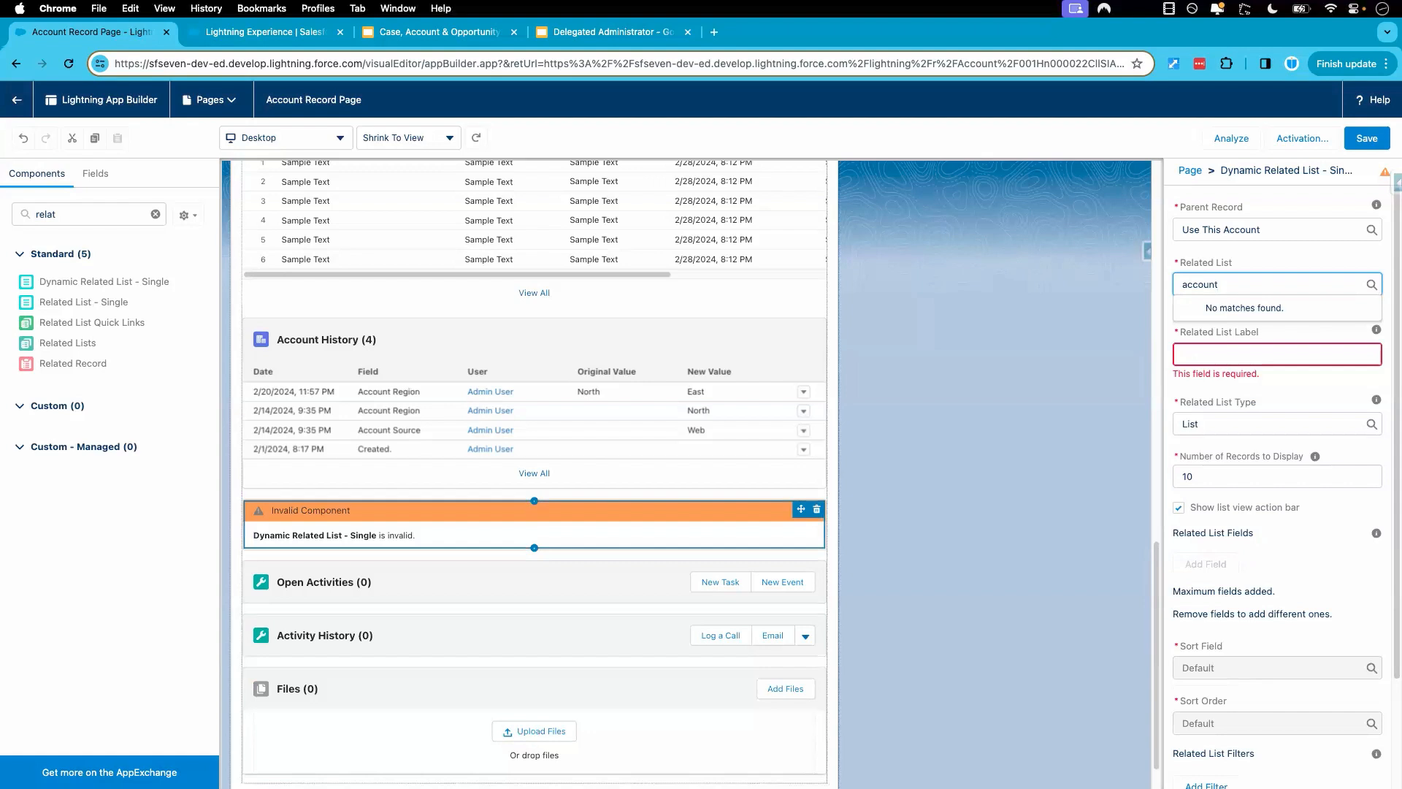
key("BackSpace")
key("BackSpace")
key("BackSpace")
key("BackSpace")
key("BackSpace")
key("BackSpace")
key("BackSpace")
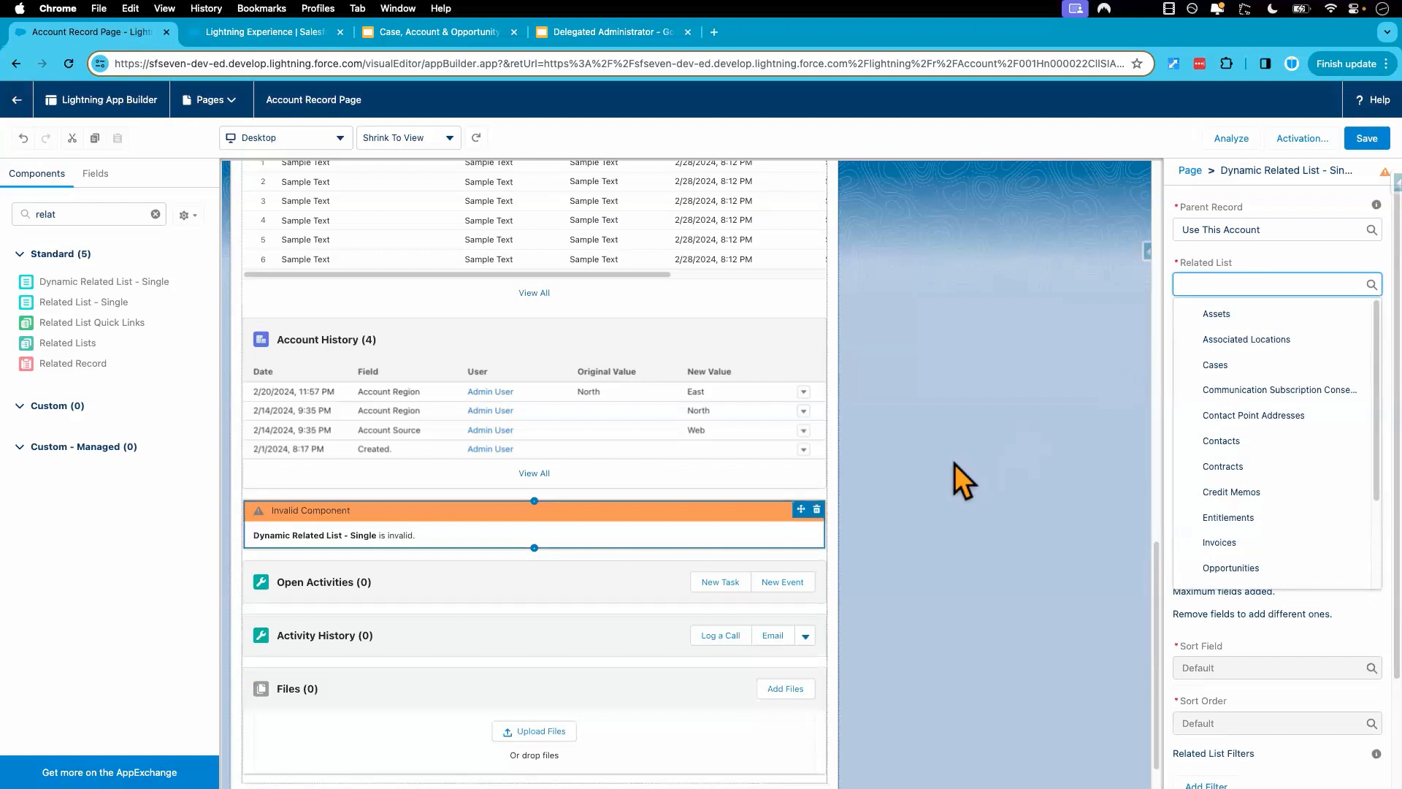
Step: Delete the Dynamic Related List - Single component from below Account History
left_click(953, 463)
scroll(682, 642, "down", 2)
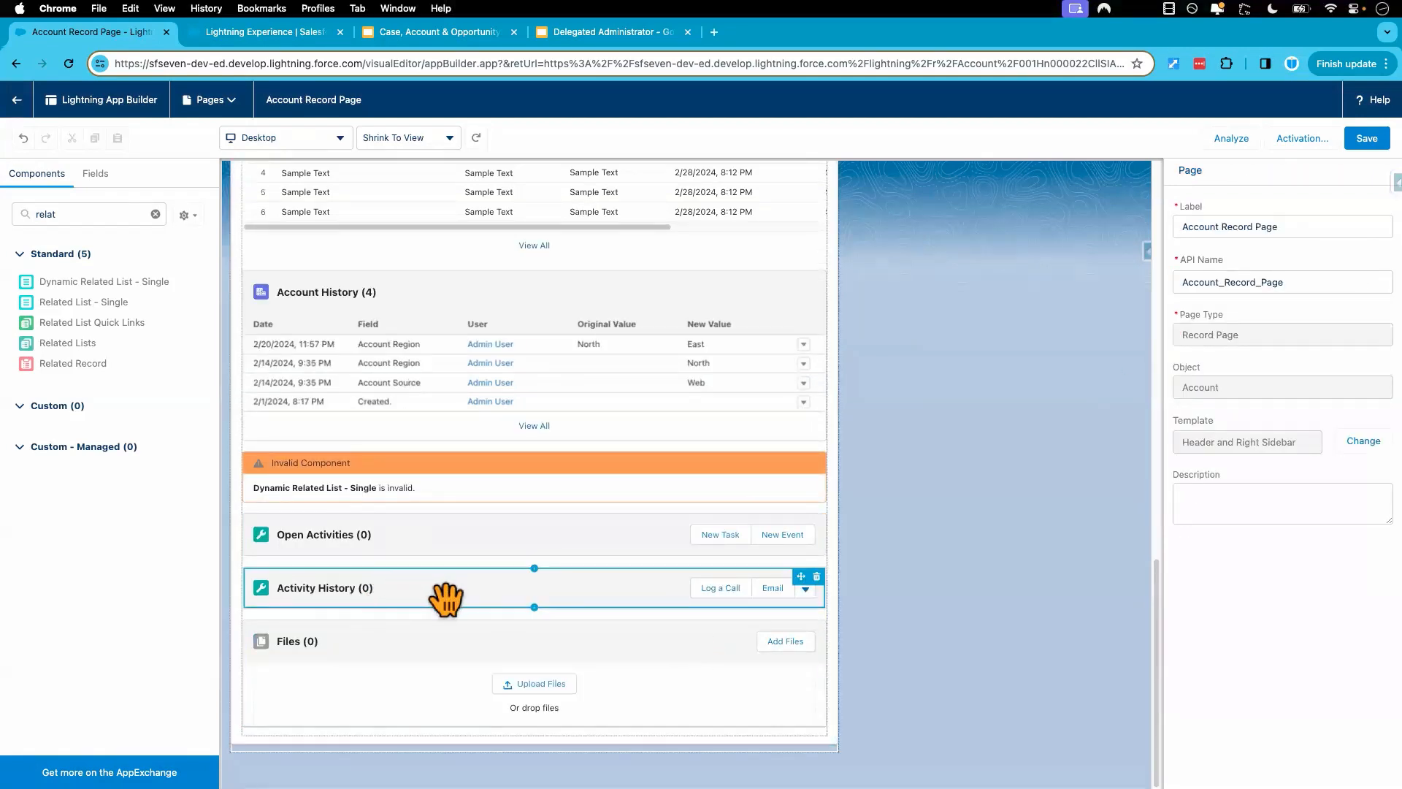
left_click(501, 470)
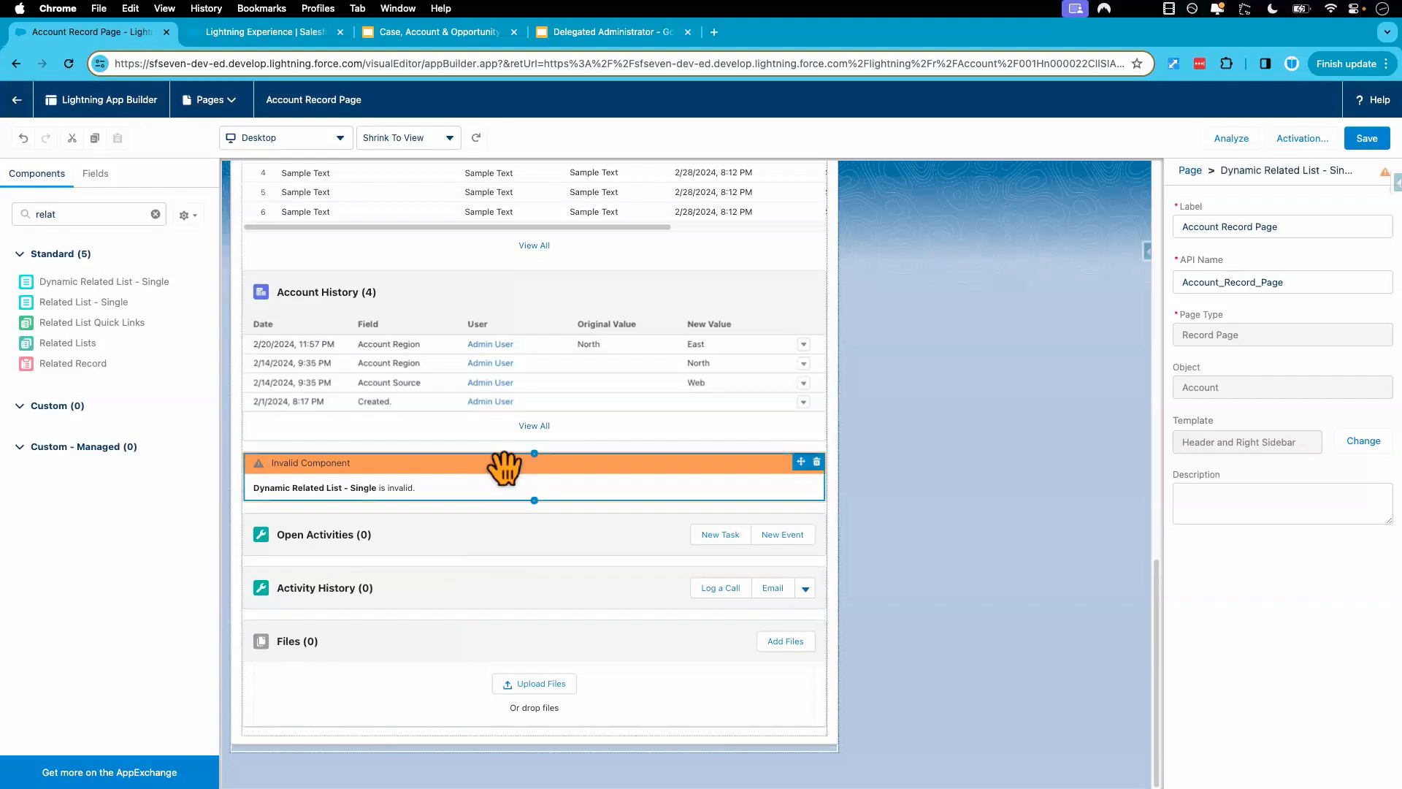
left_click(817, 463)
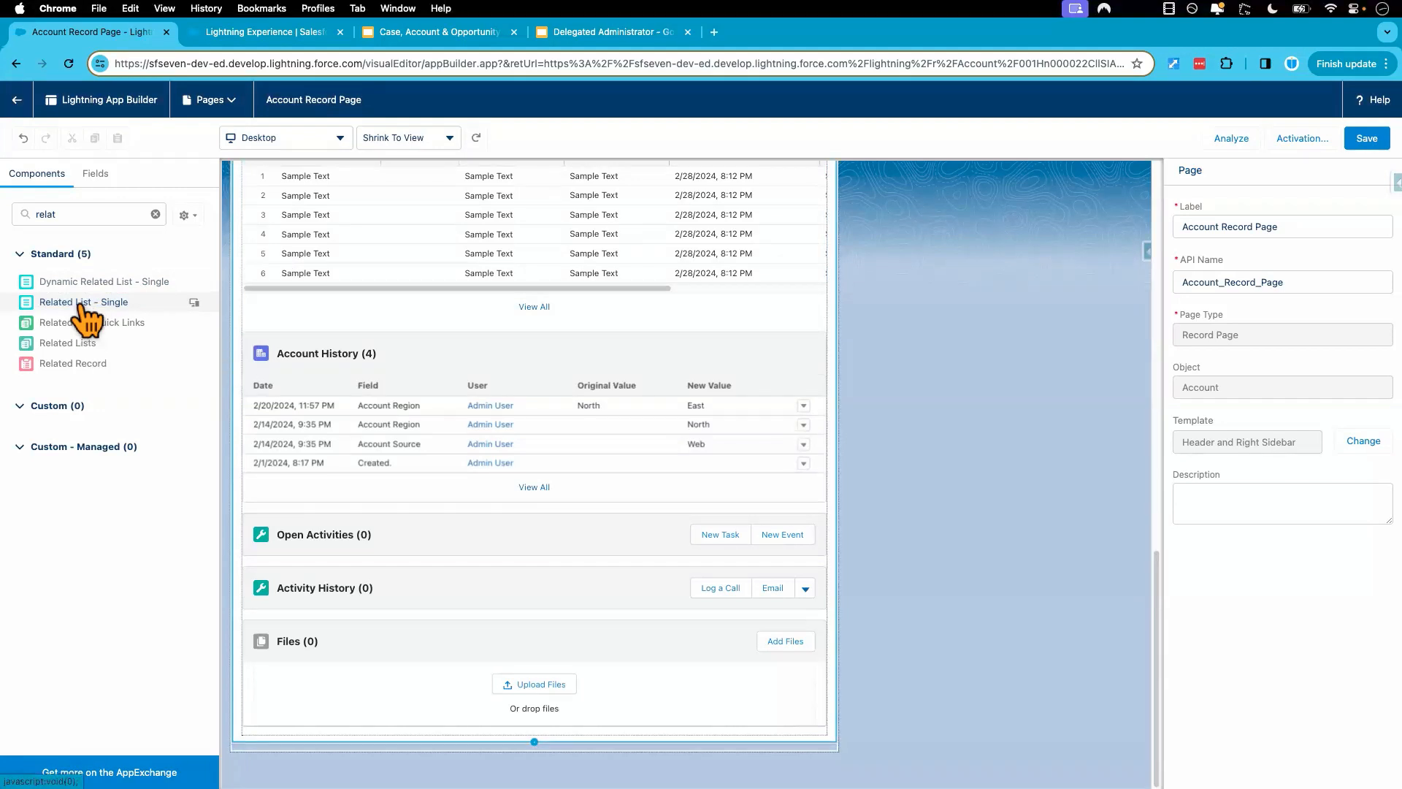
Step: Place a Related List - Single component below Account History, set its related list to Account Team, and save the page
left_click_drag(87, 311, 437, 510)
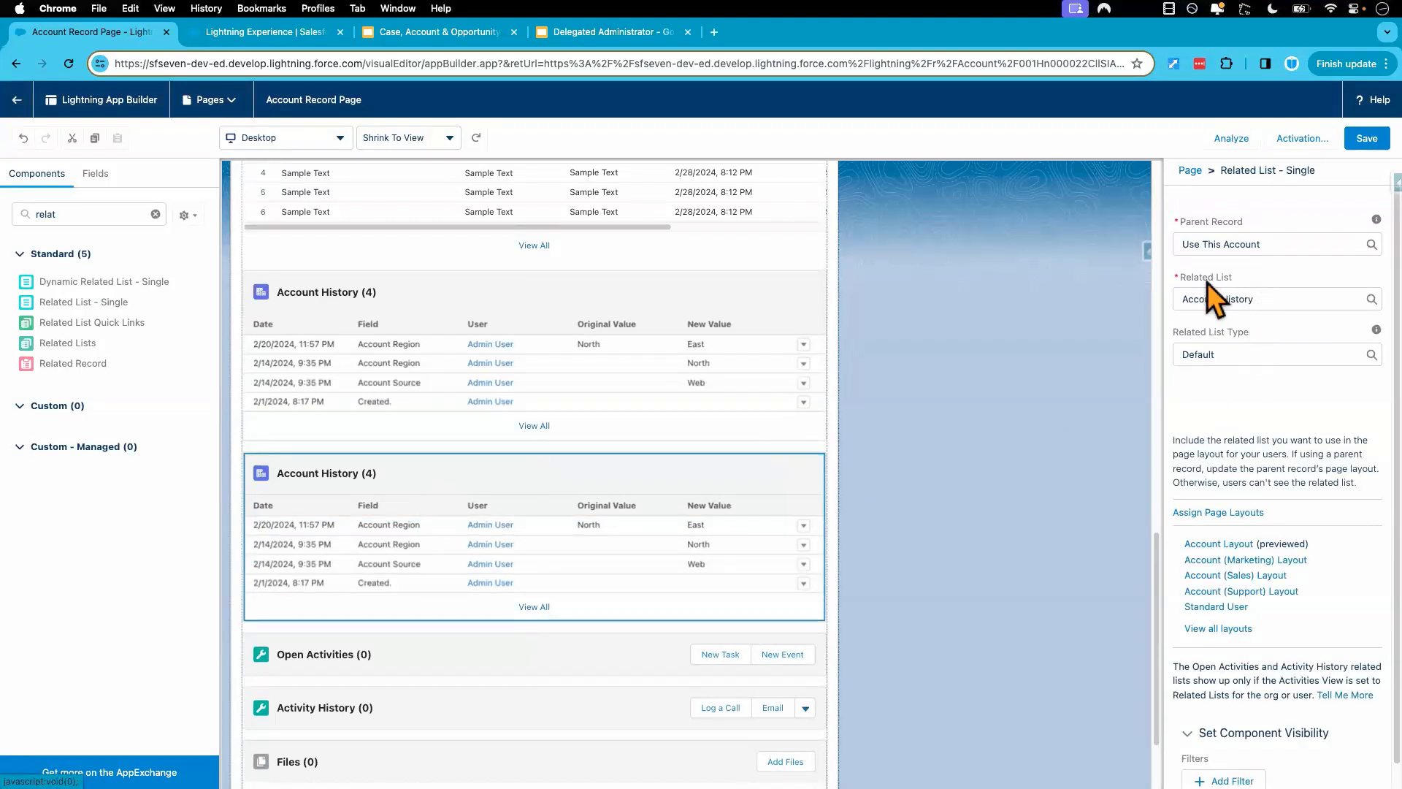
left_click(1267, 300)
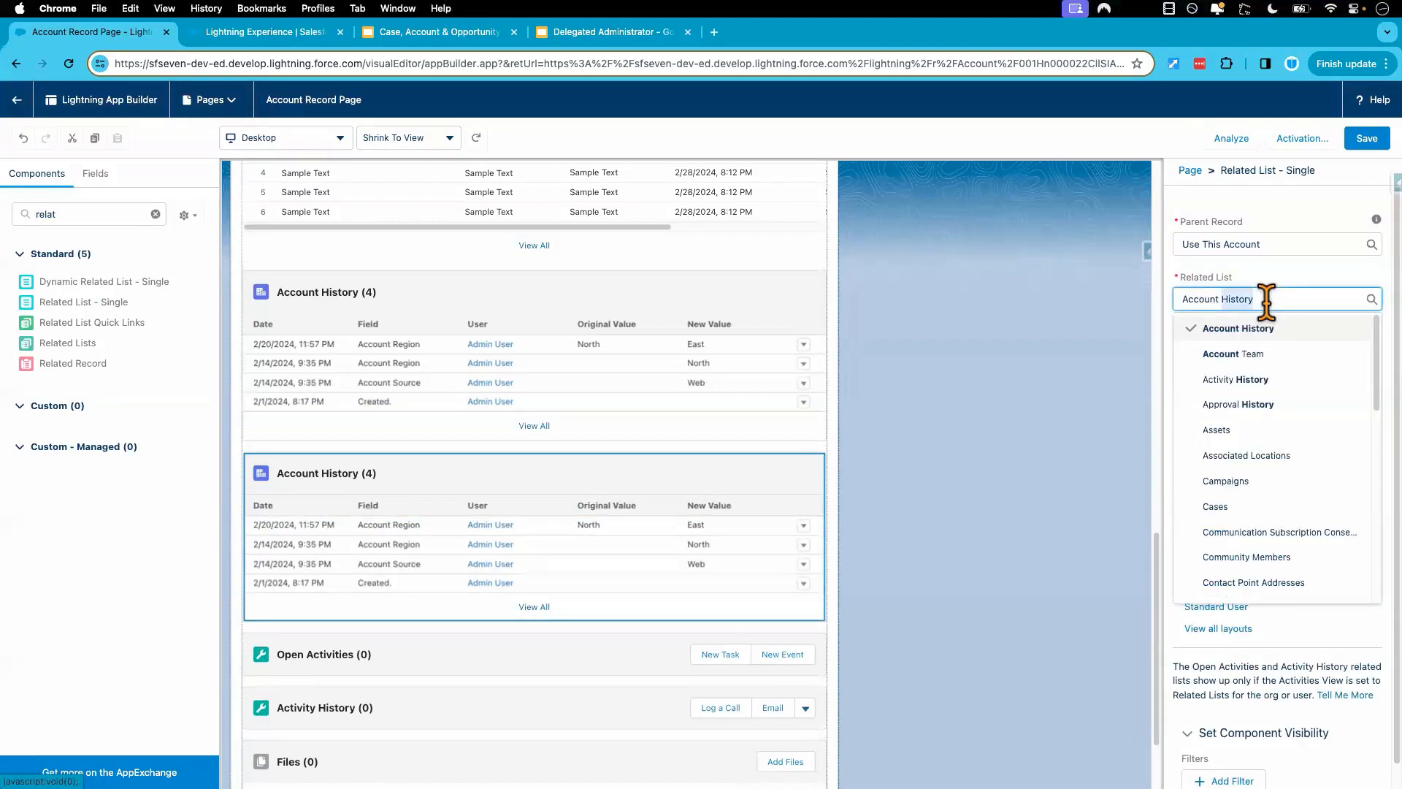
left_click(1267, 355)
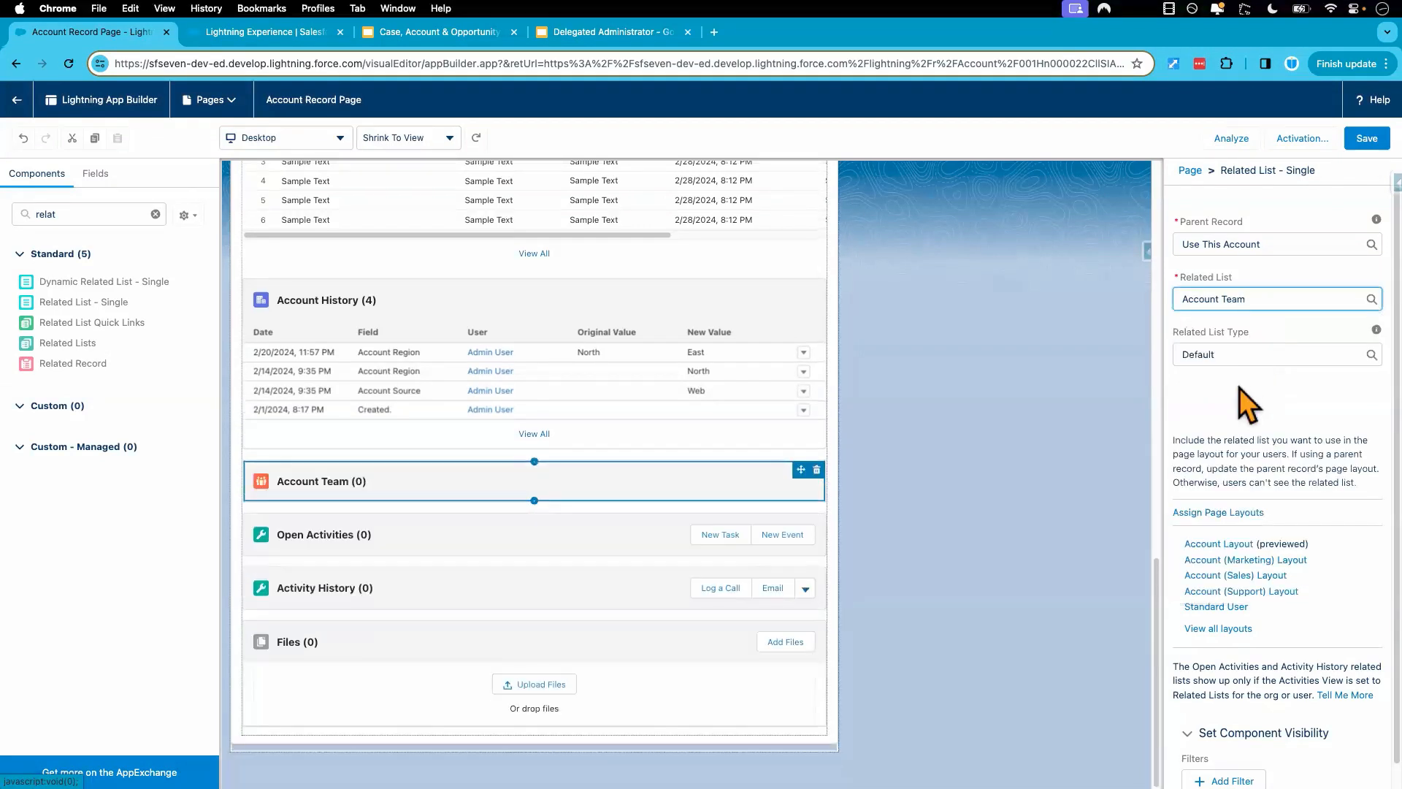
left_click(1239, 389)
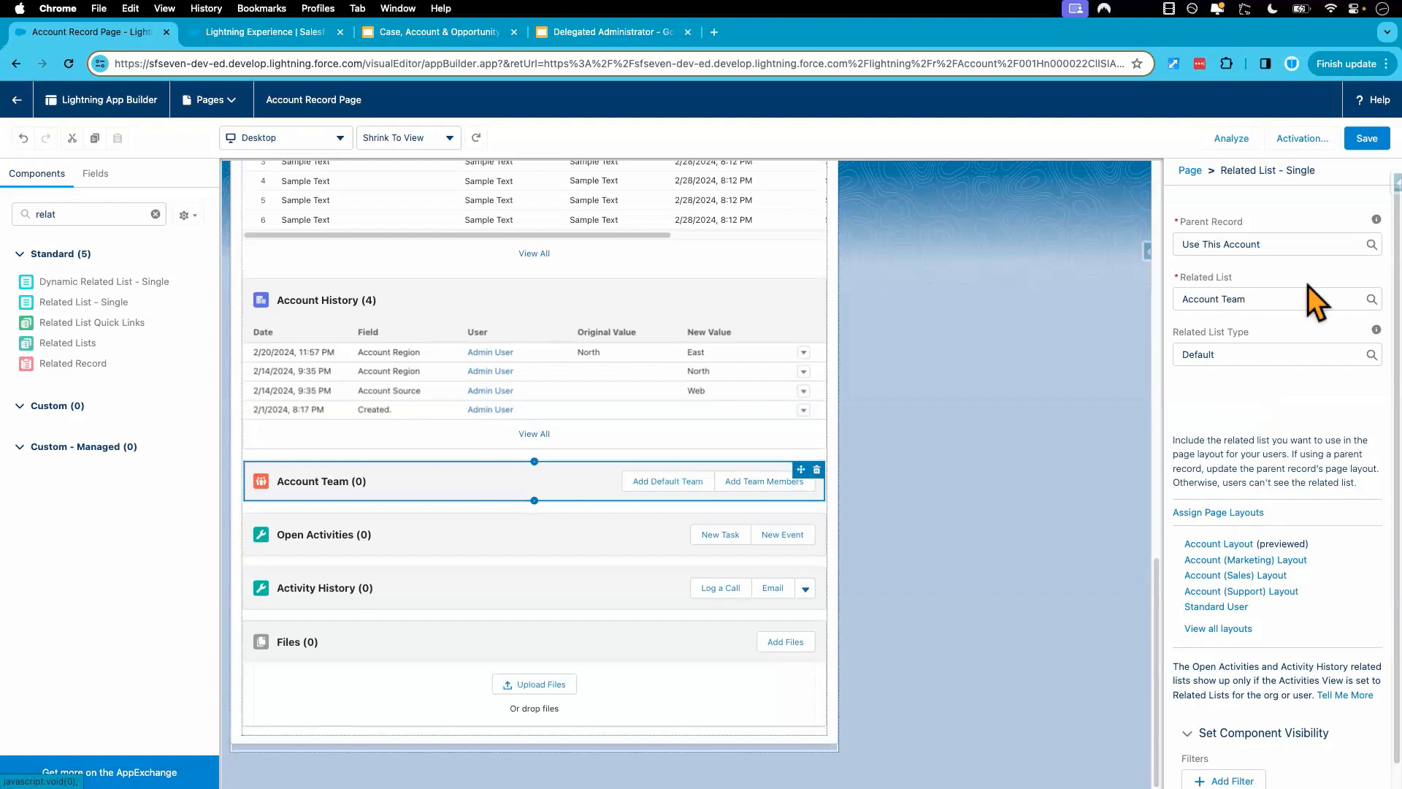
left_click(1367, 139)
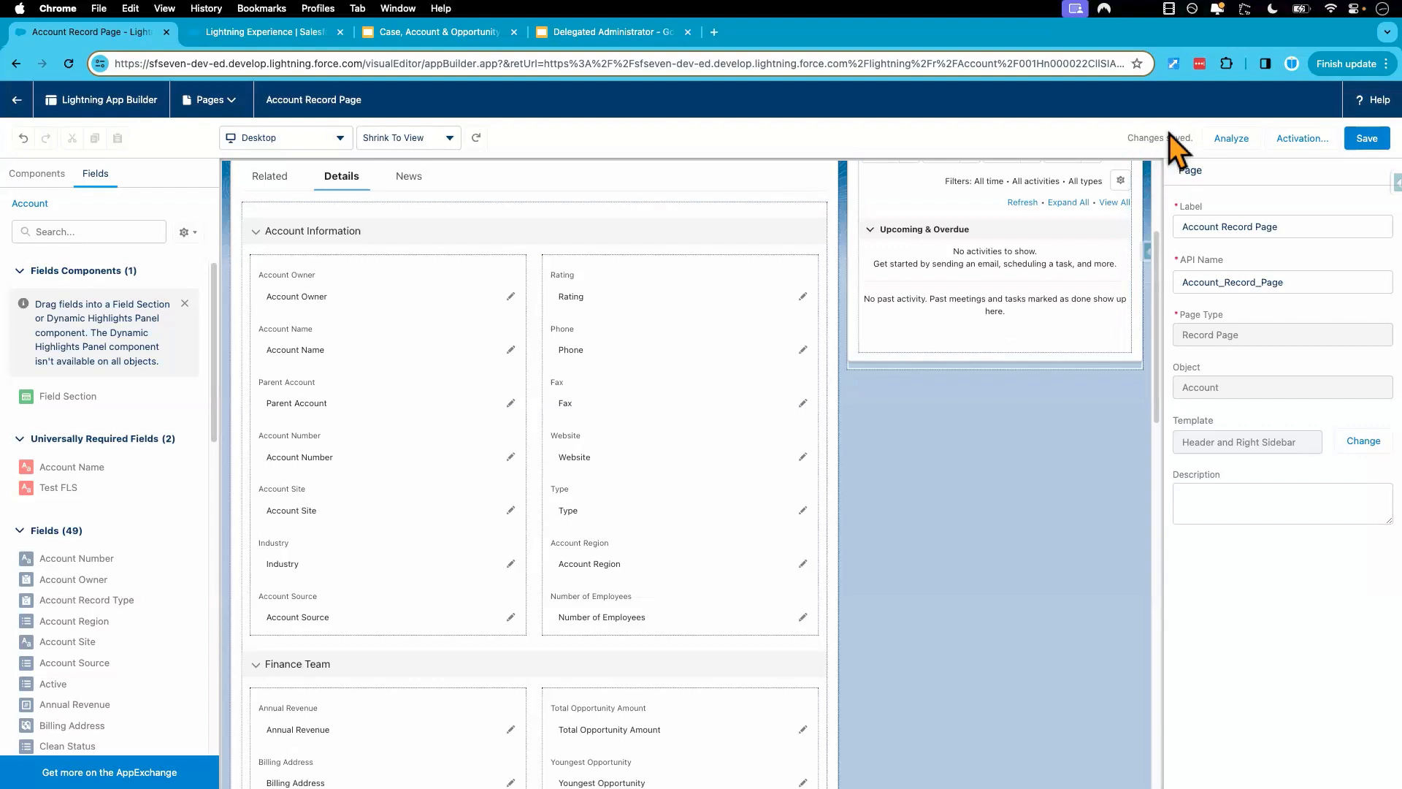
Step: Return to the Abble Co account record and look over its Account Team related list and the available actions
left_click(26, 102)
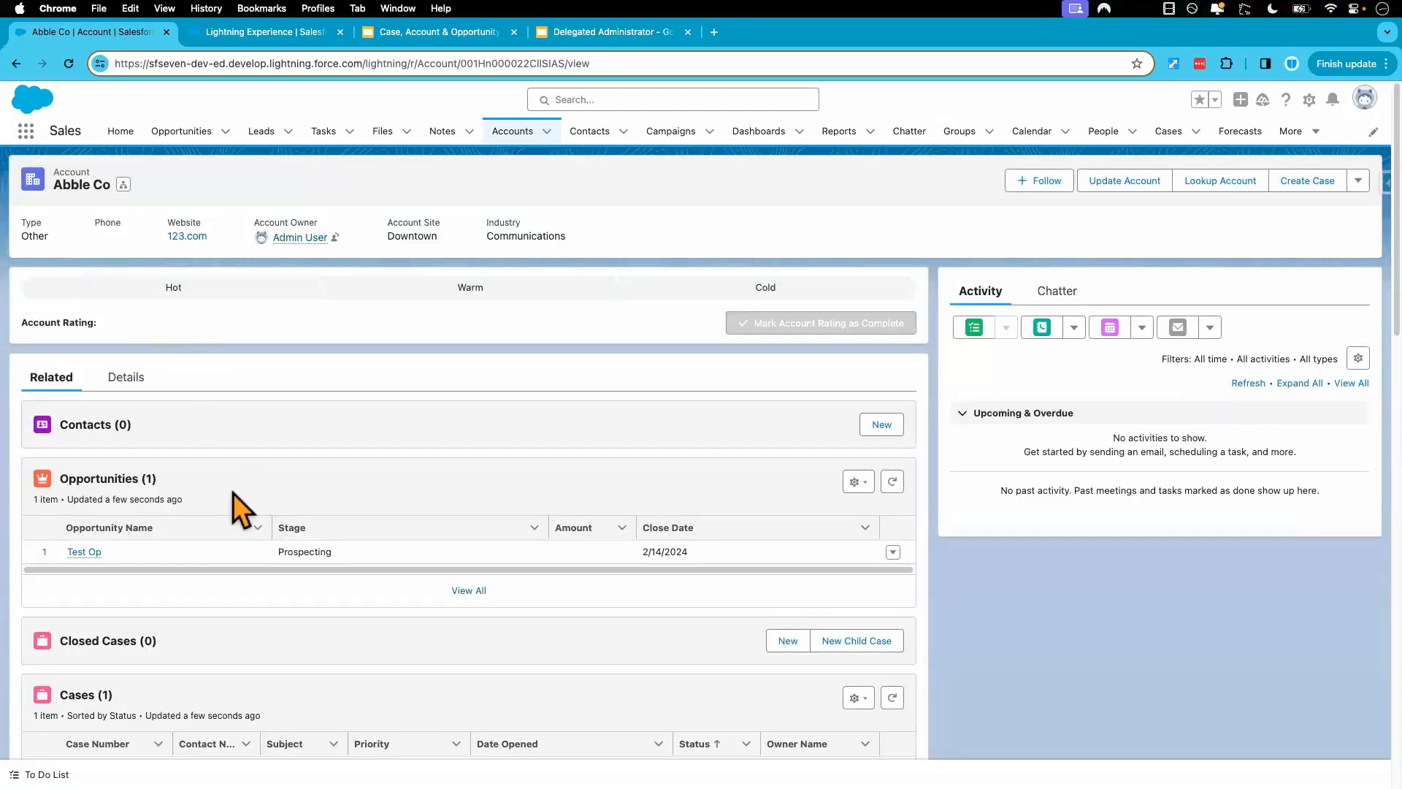
scroll(234, 493, "down", 10)
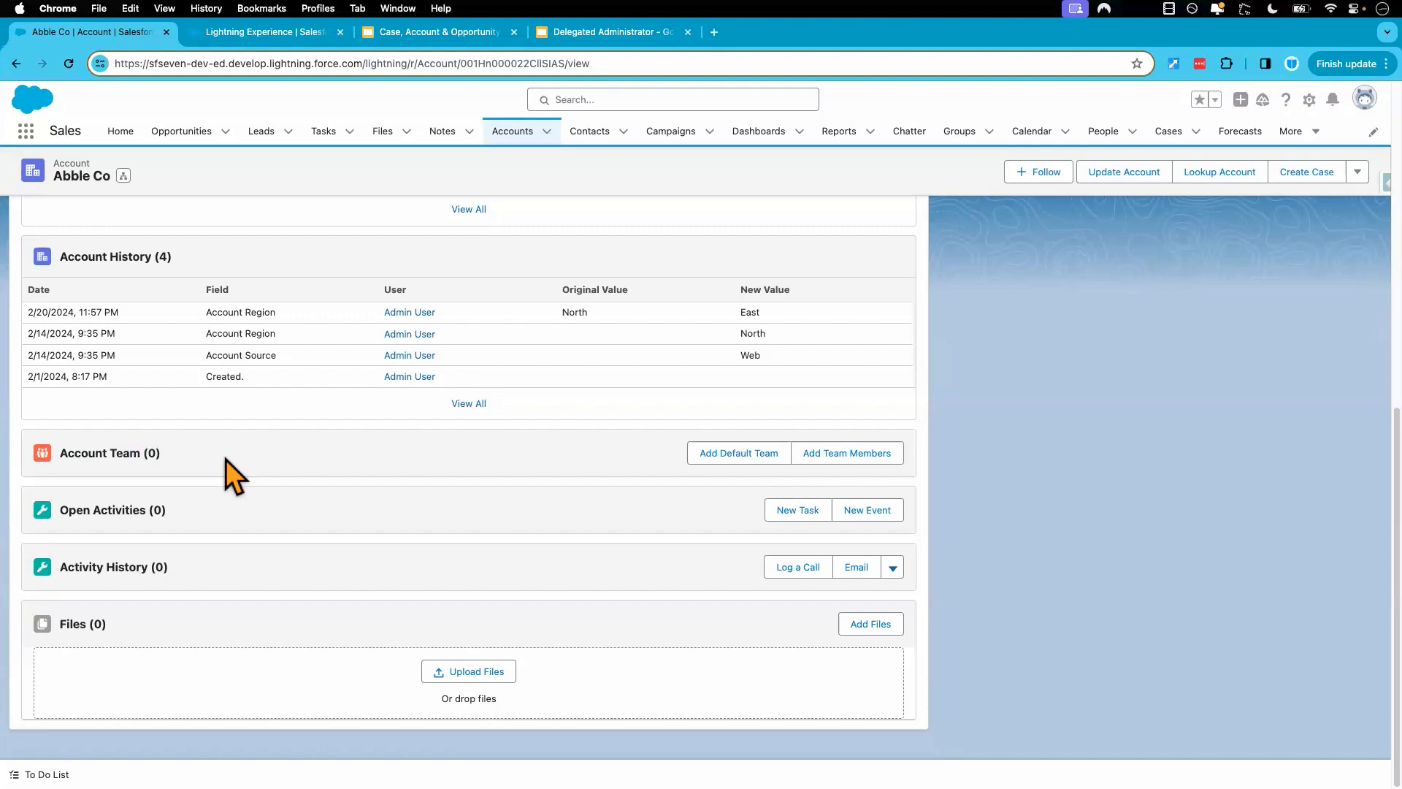
scroll(230, 475, "up", 2)
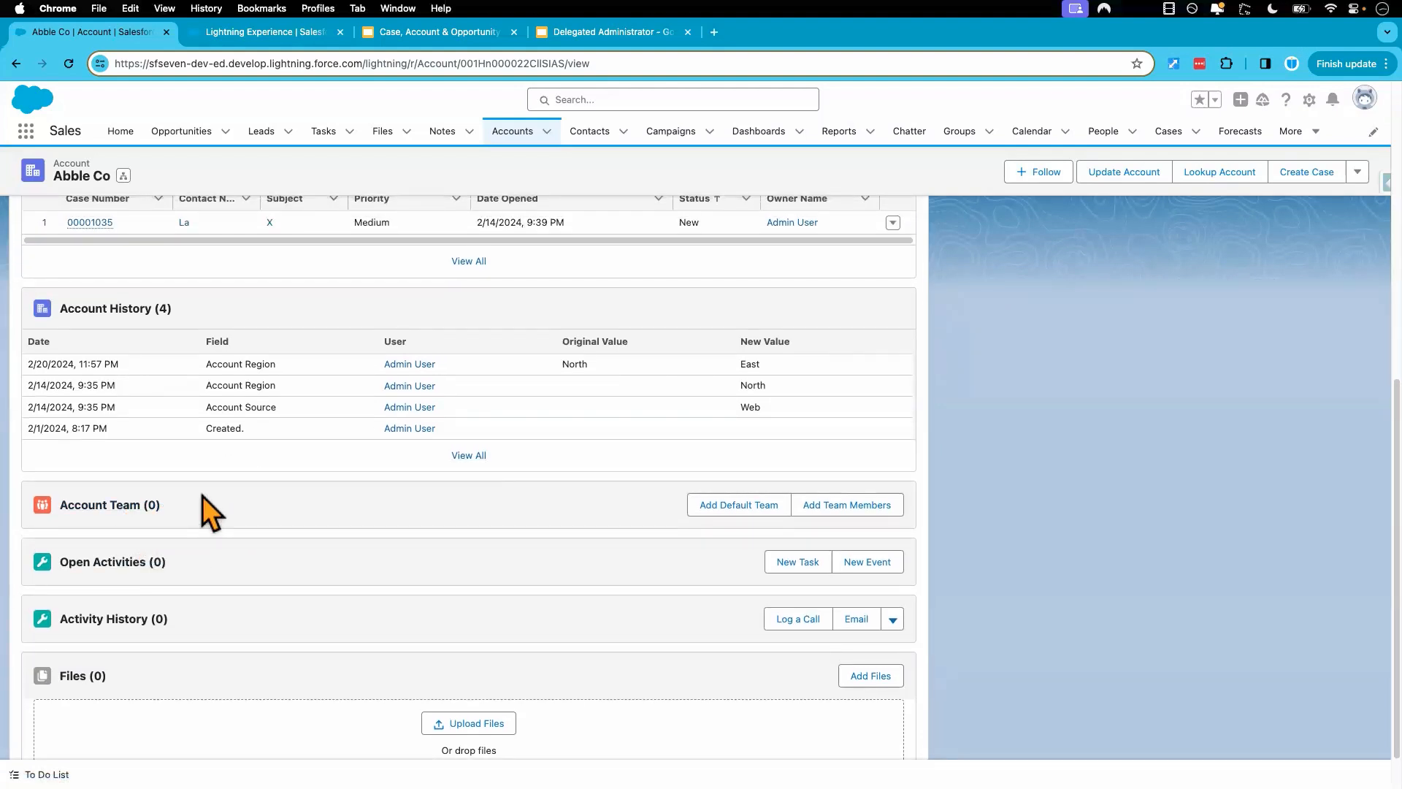
scroll(203, 504, "up", 2)
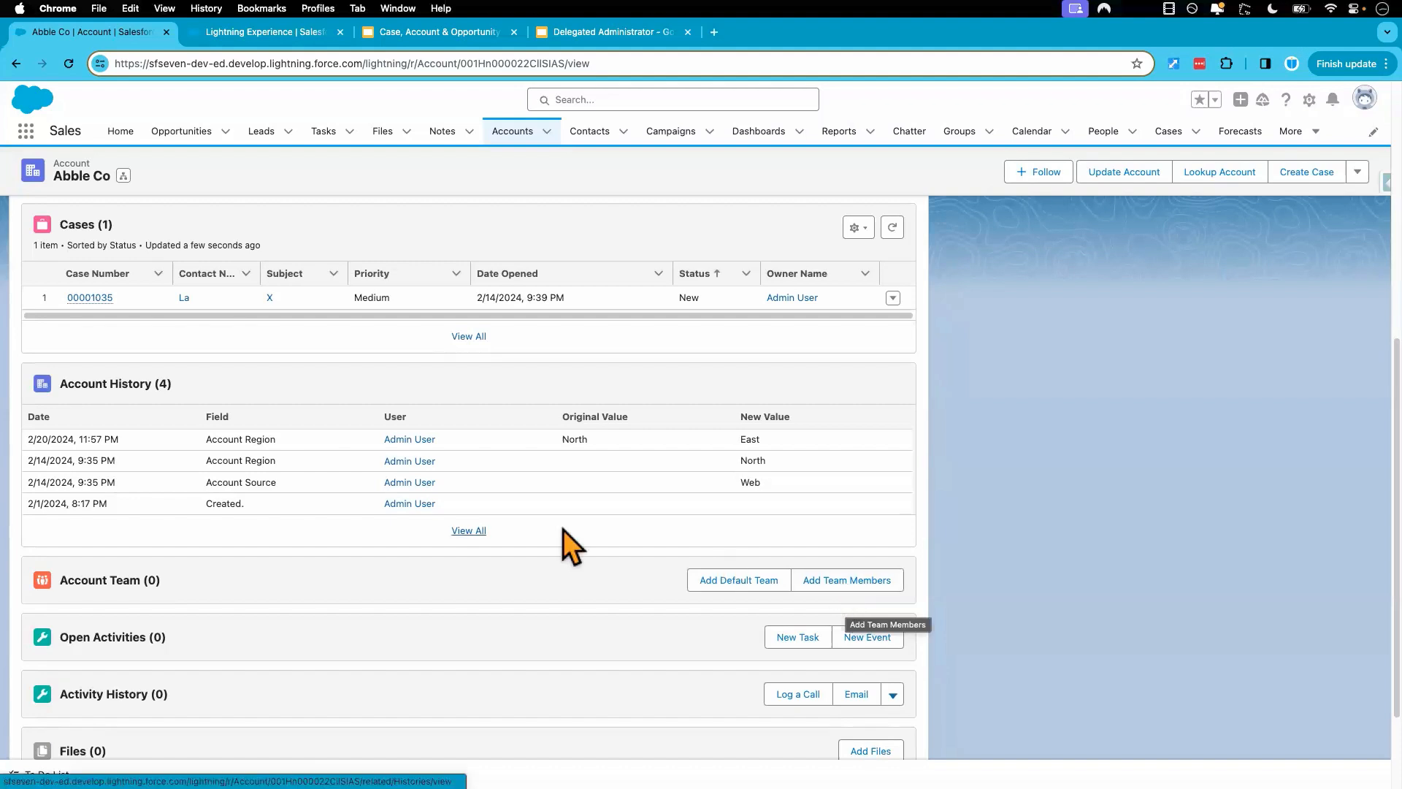
scroll(563, 529, "up", 5)
scroll(575, 499, "down", 6)
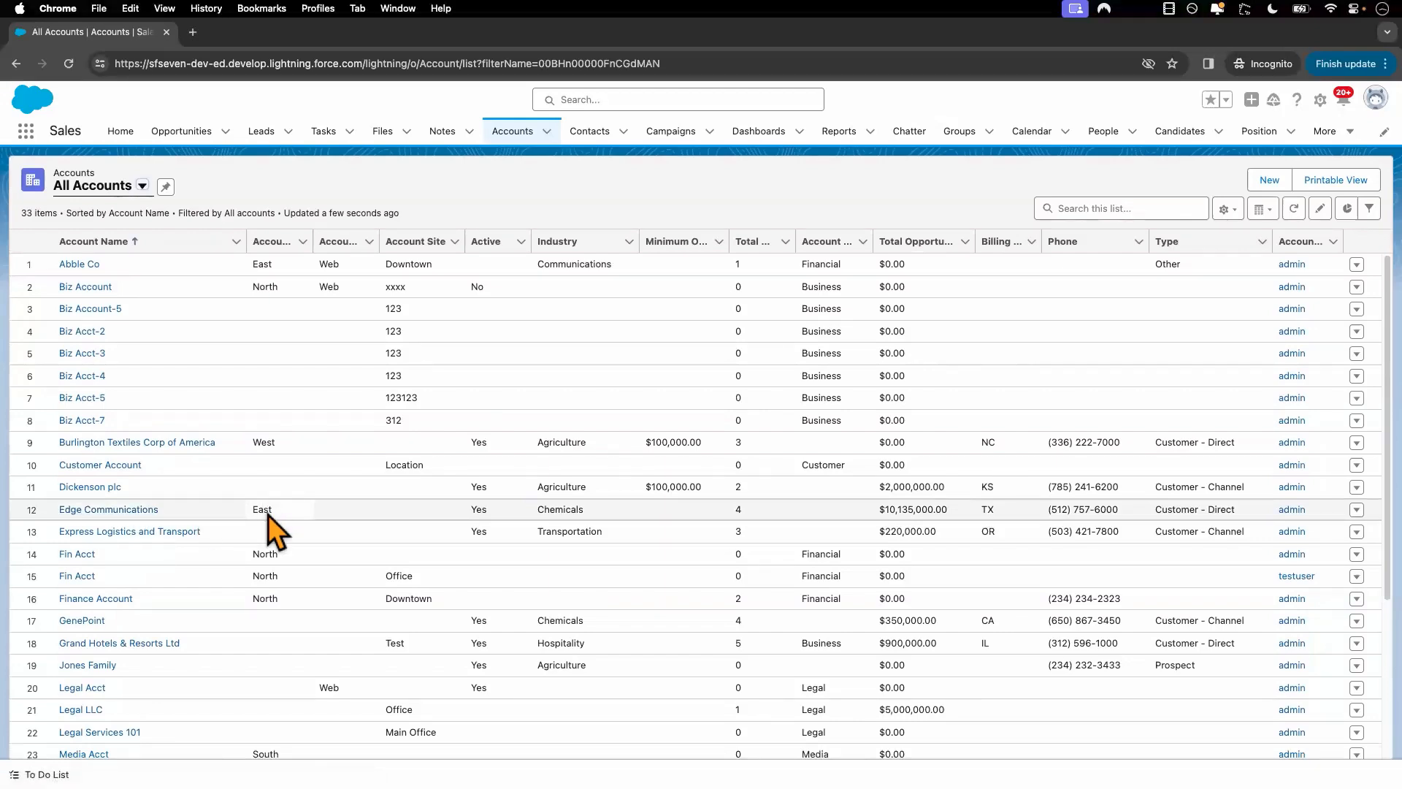
Step: Find Sharing Settings in Setup by searching "sharing" and check the default internal access for Account and Contract
key("ctrl+Left")
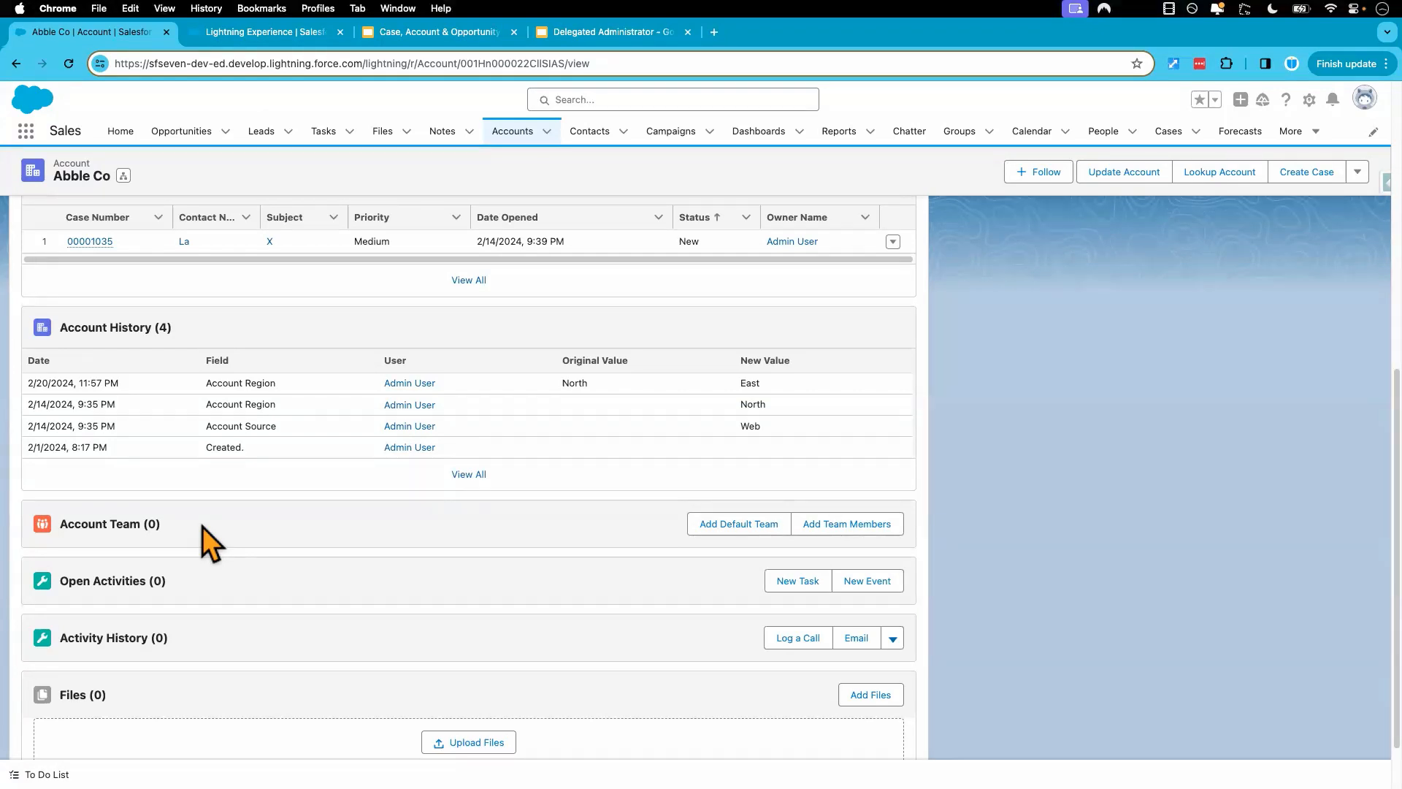
left_click(271, 41)
left_click(129, 176)
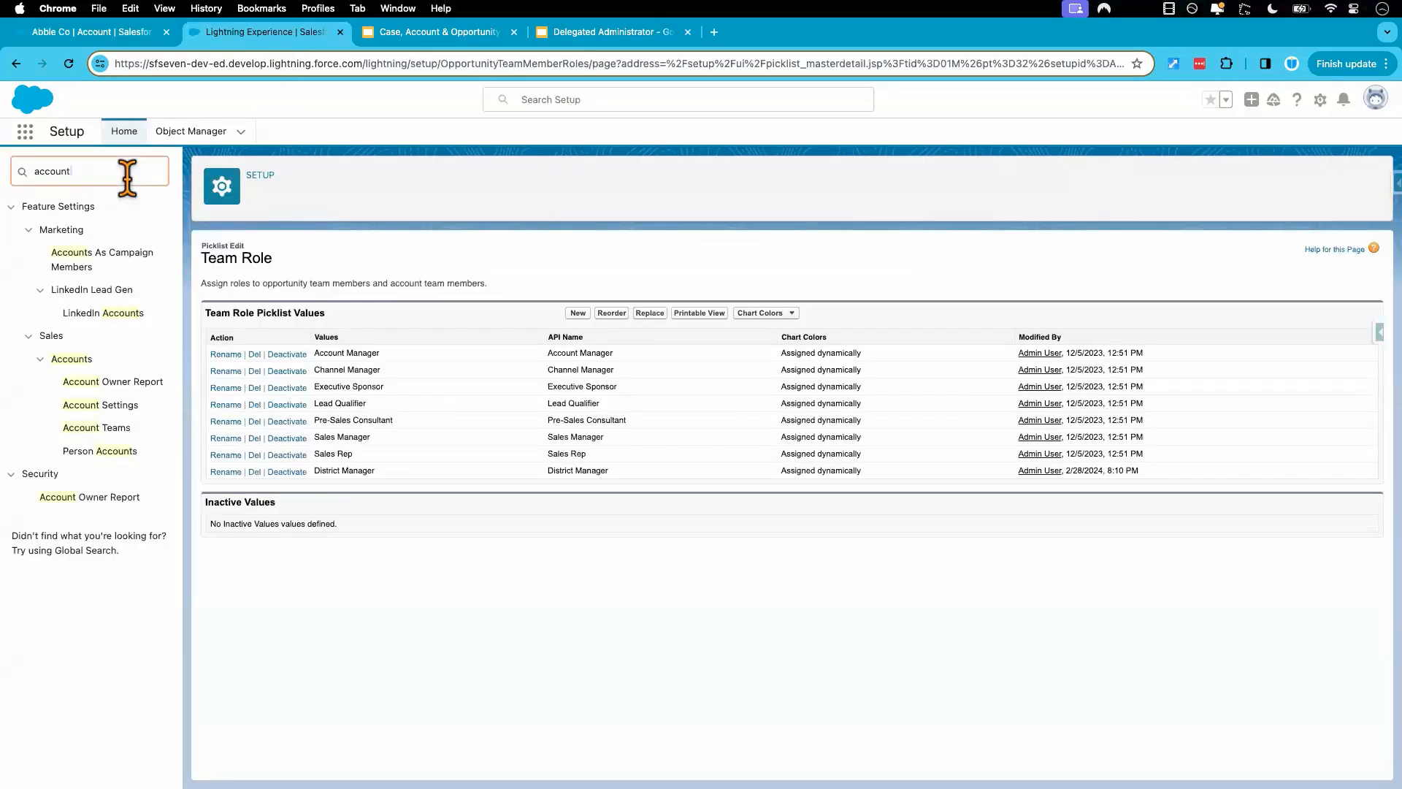
key("super+a")
type("sharing")
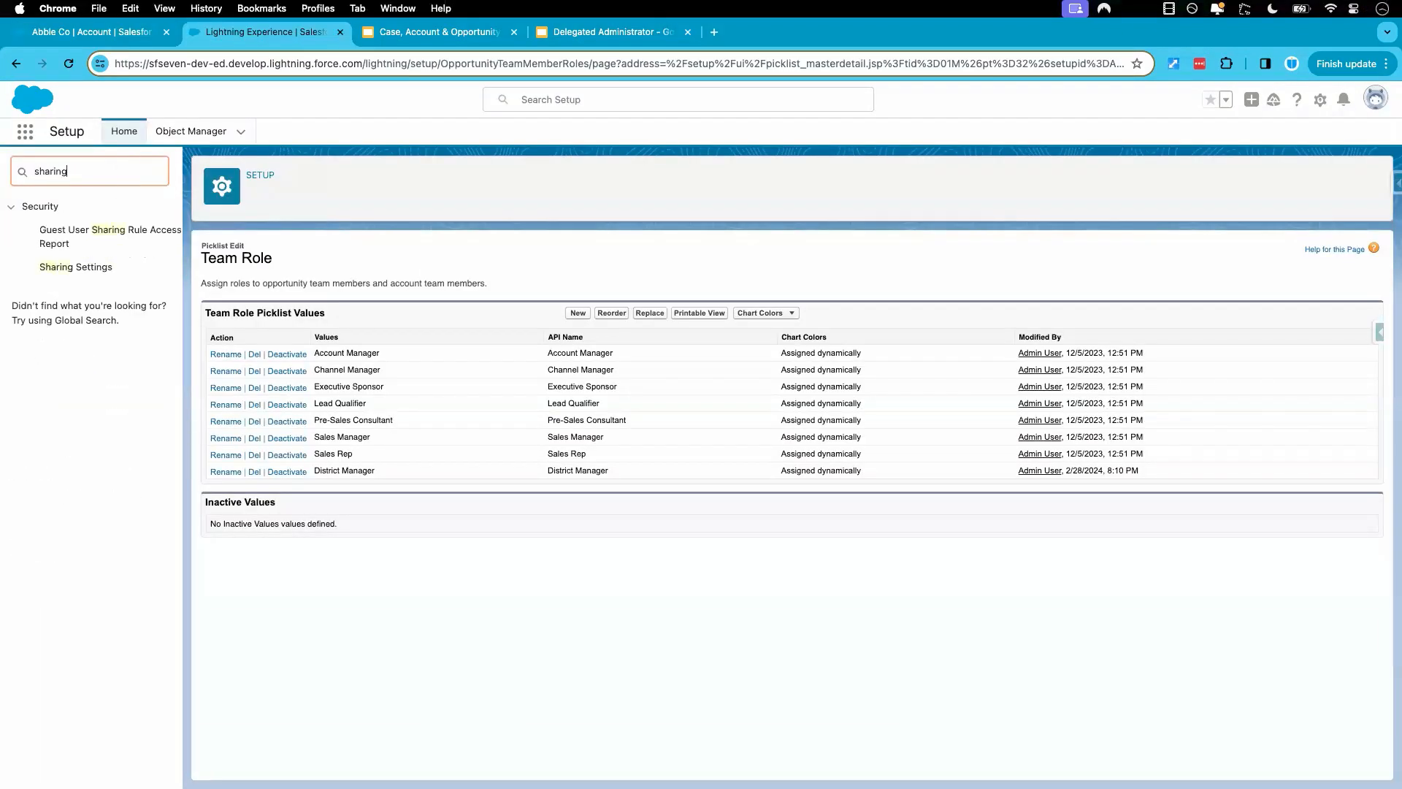
left_click(104, 276)
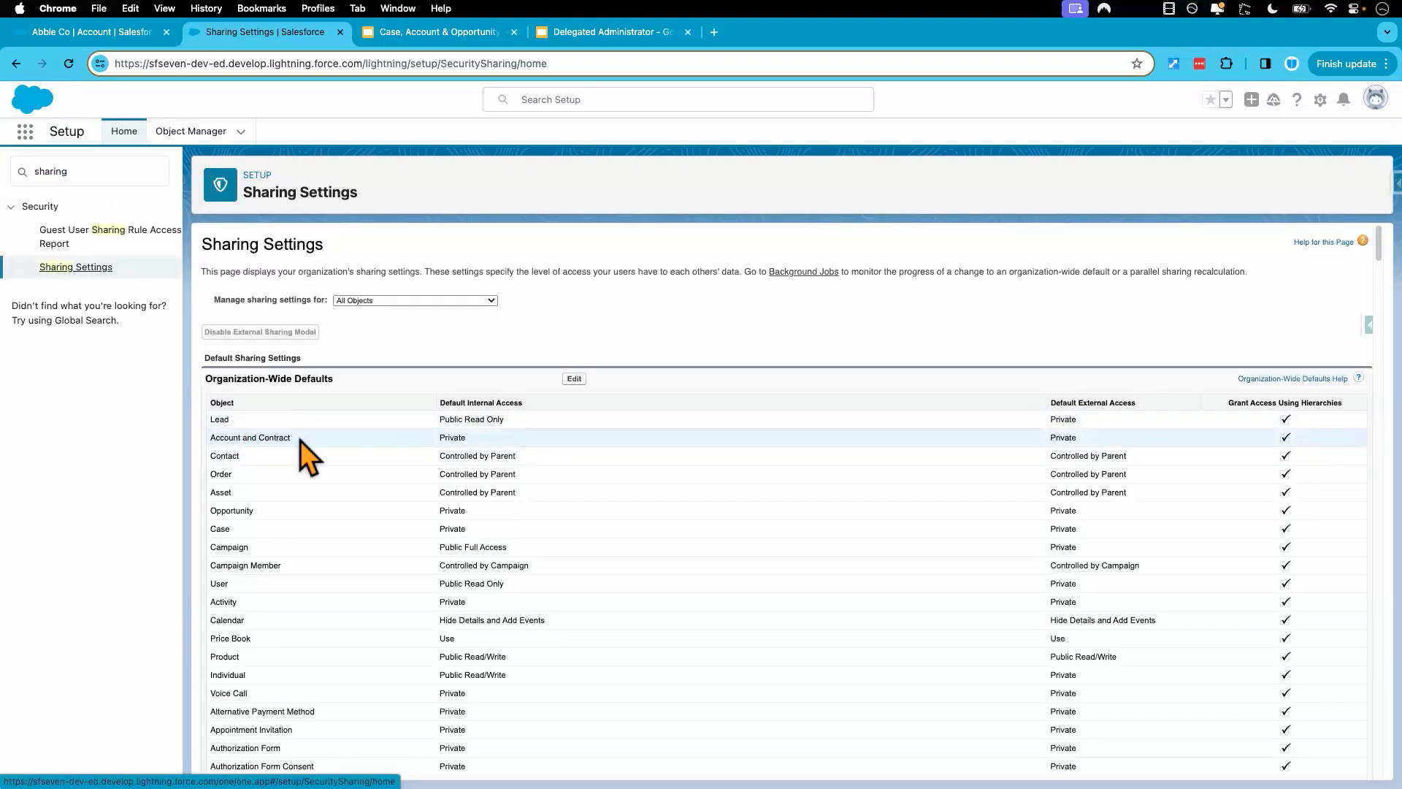
double_click(452, 437)
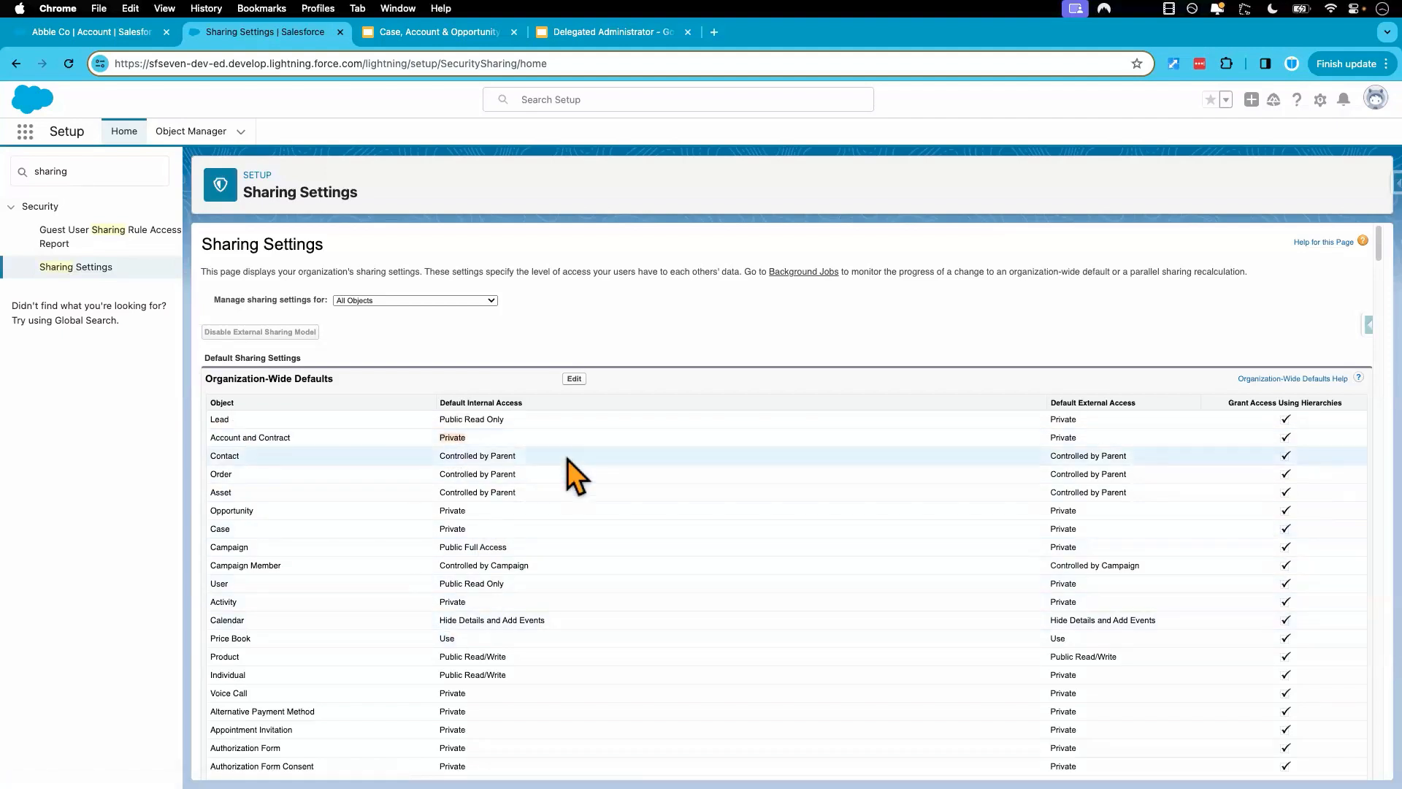
Step: Check the All Accounts list in the test user's incognito window against the Account sharing default in Setup
key("ctrl+Right")
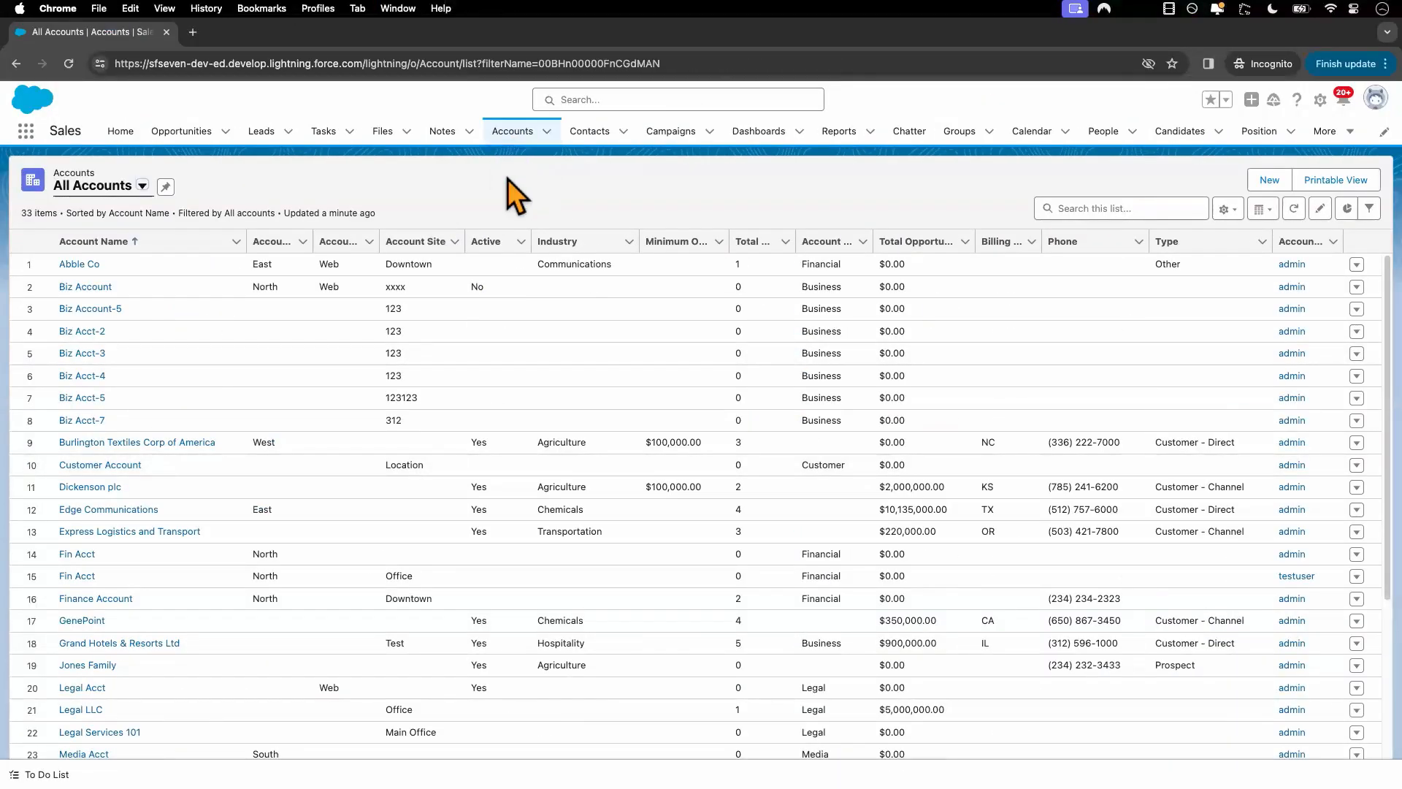
key("ctrl+Left")
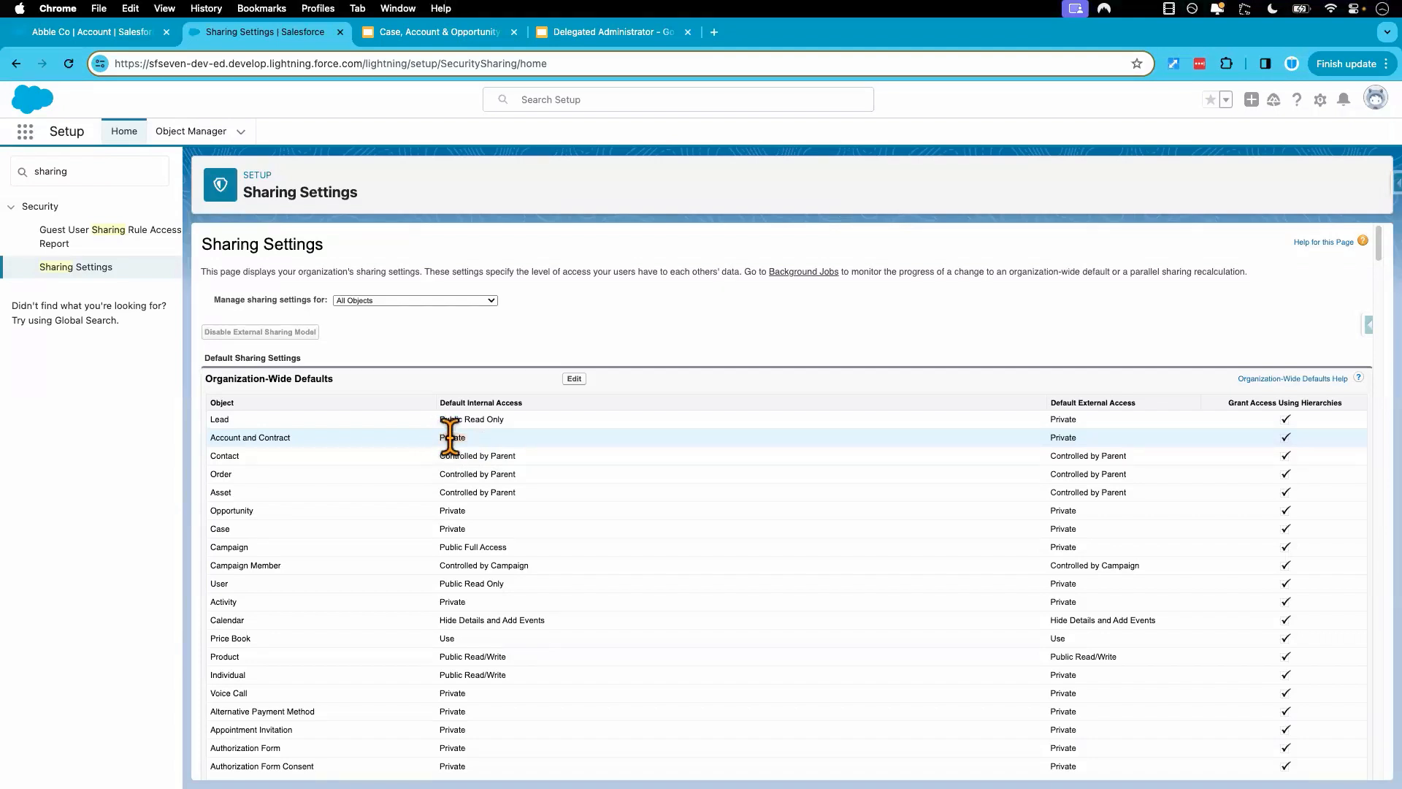
left_click(103, 172)
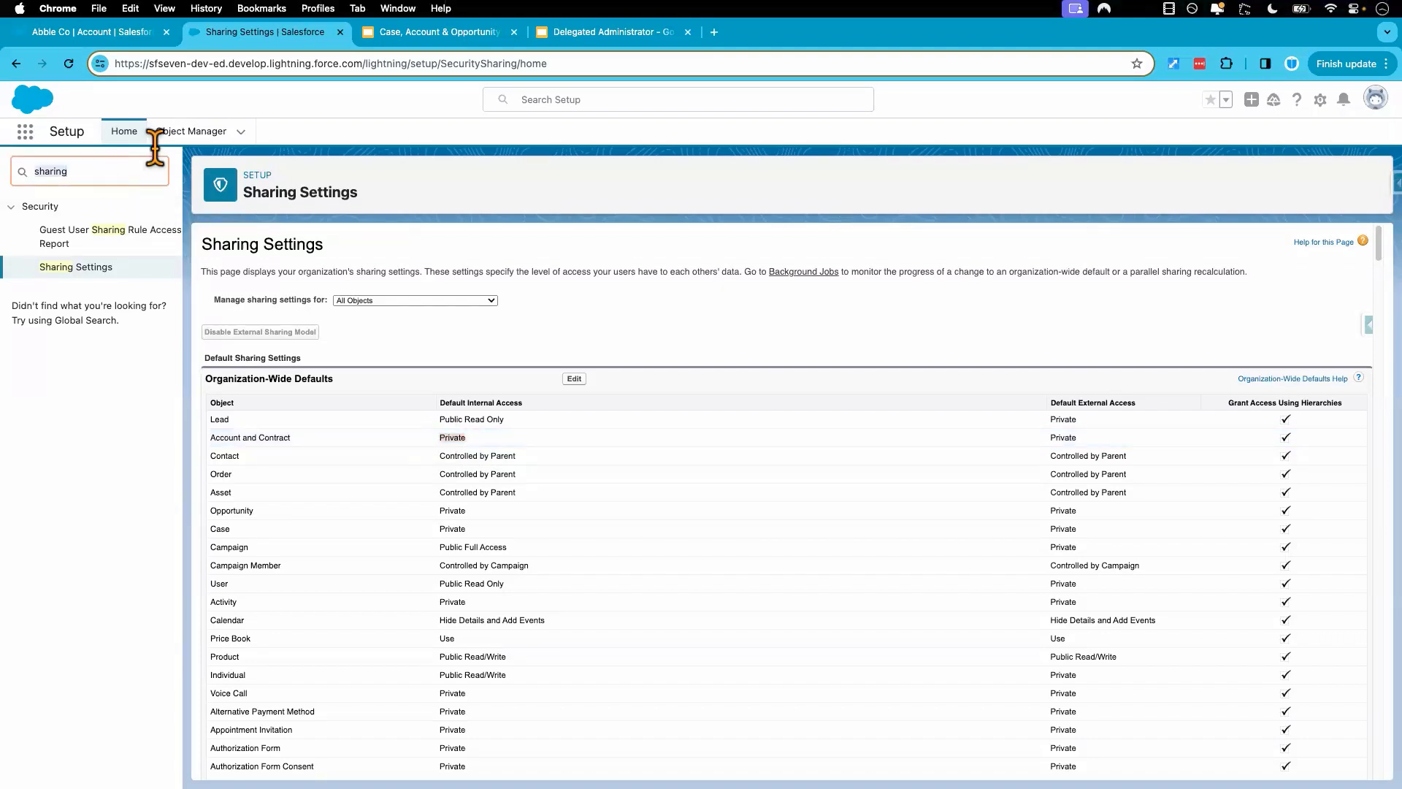
Step: Duplicate the Sharing Settings browser tab and open the Users list in the copy
right_click(279, 38)
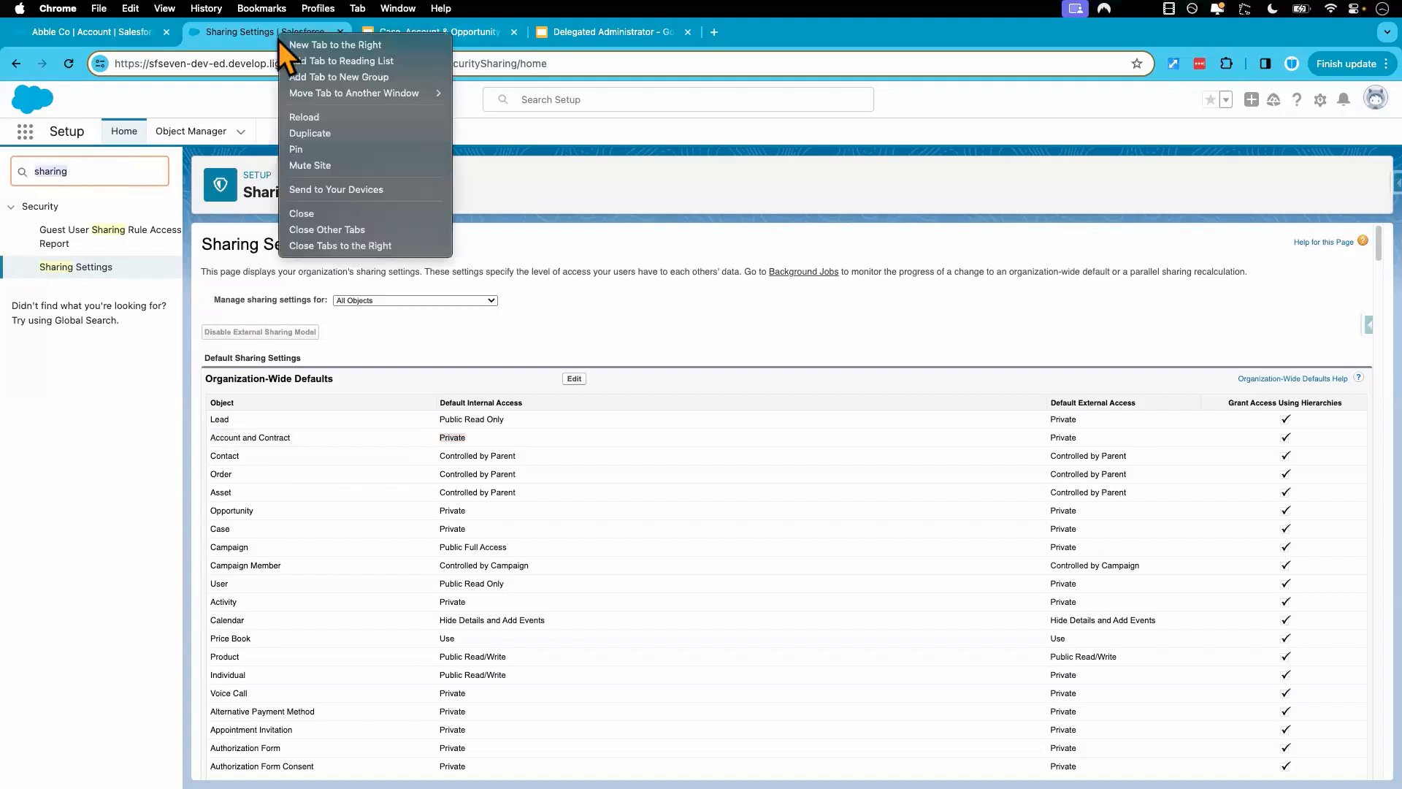
left_click(319, 134)
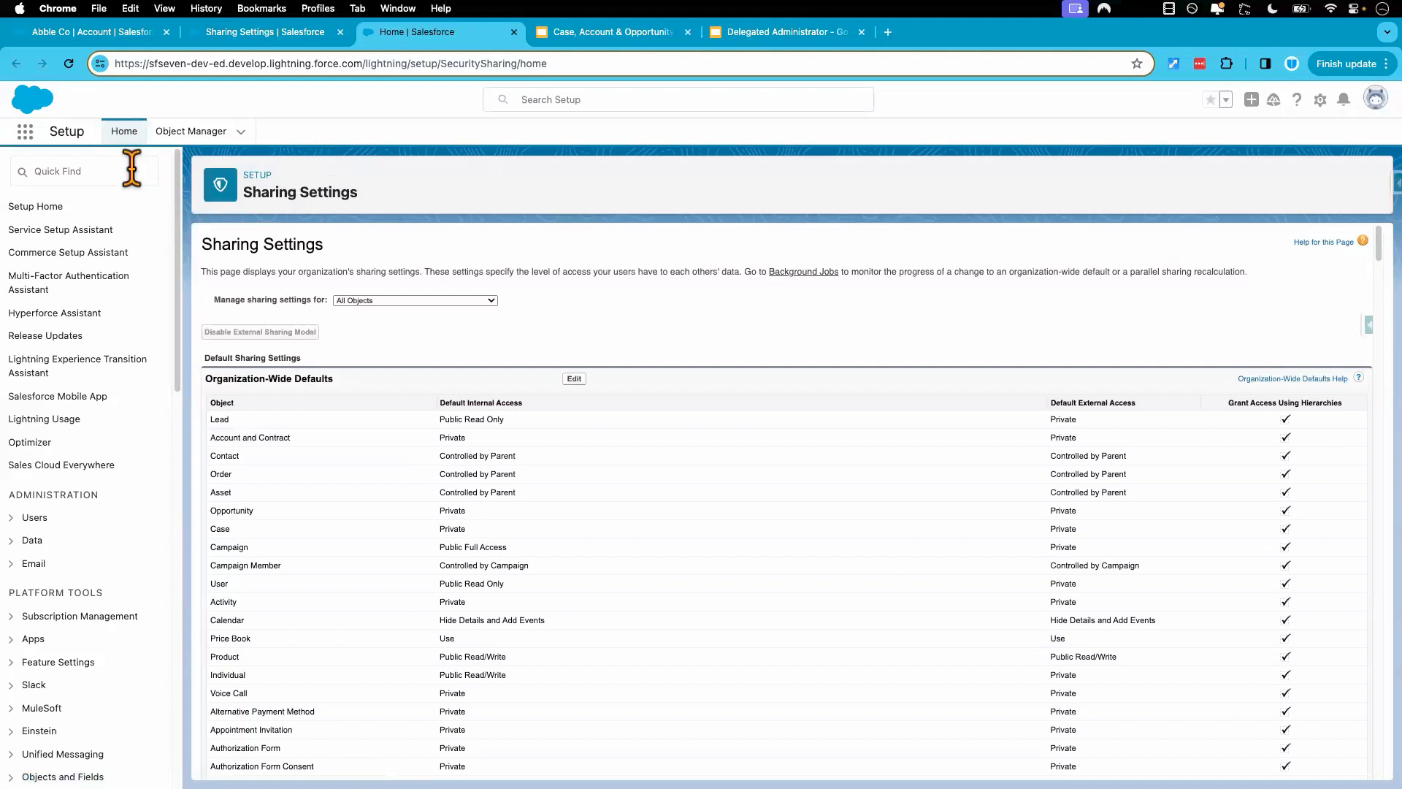
left_click(33, 519)
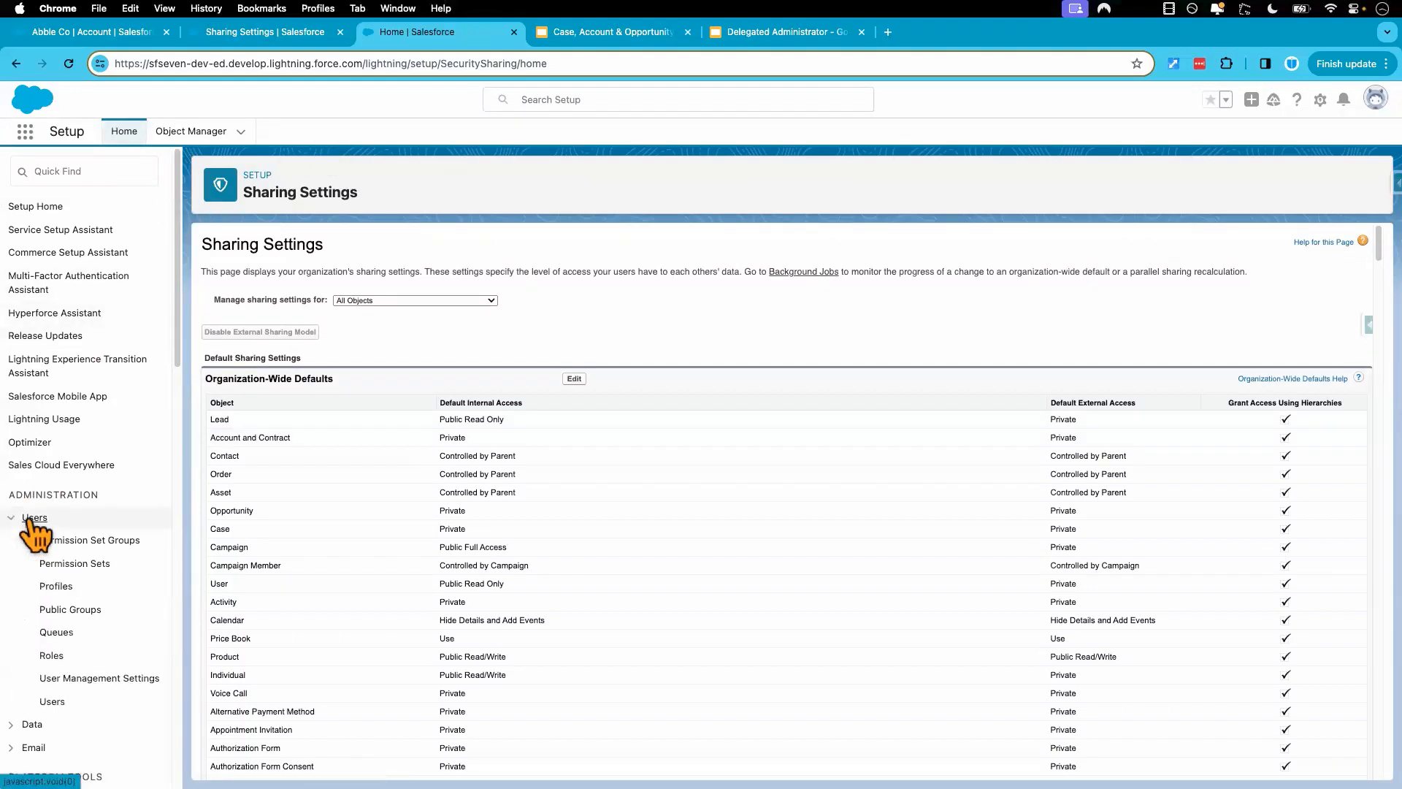
left_click(53, 701)
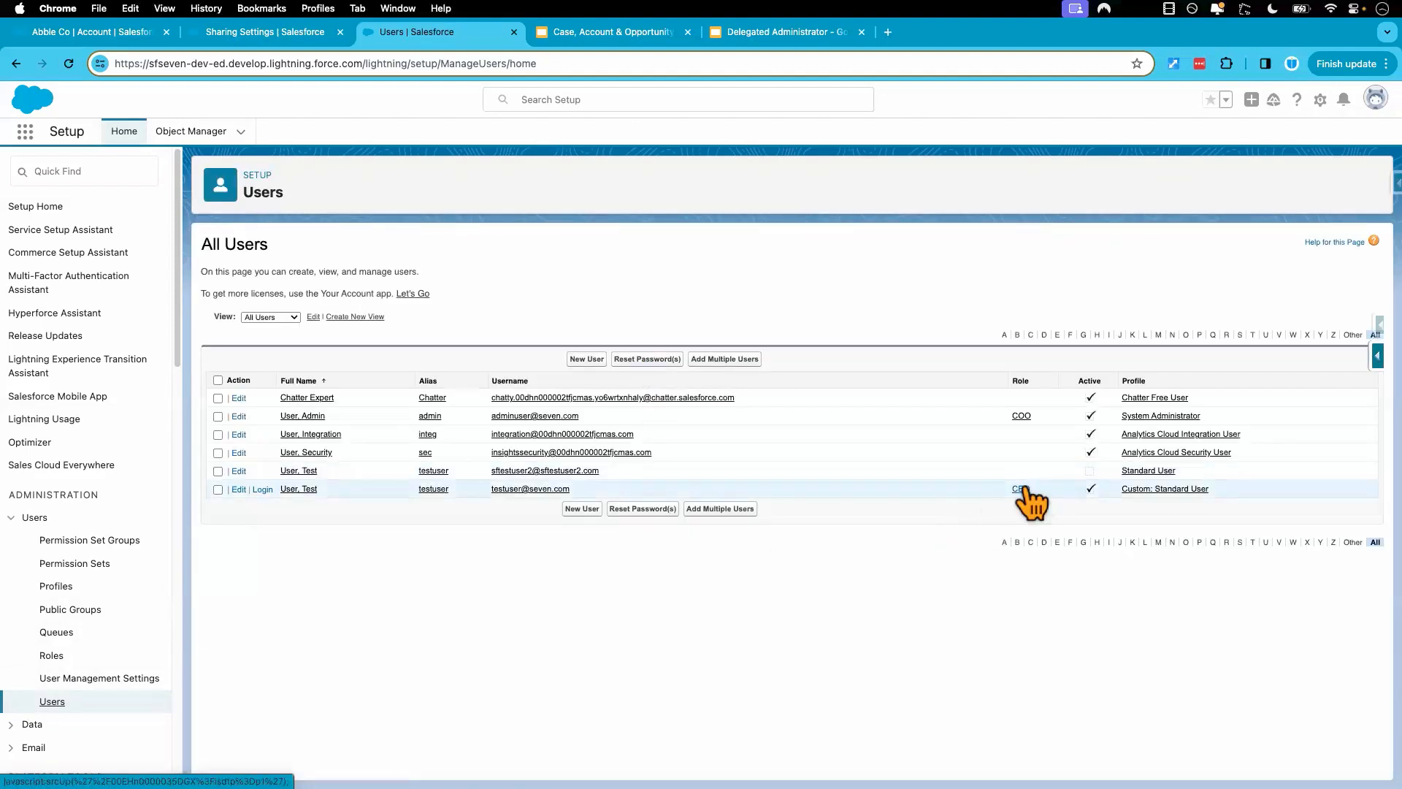
Step: Change the role of the active test user to Western Sales Team and save the user
left_click(239, 489)
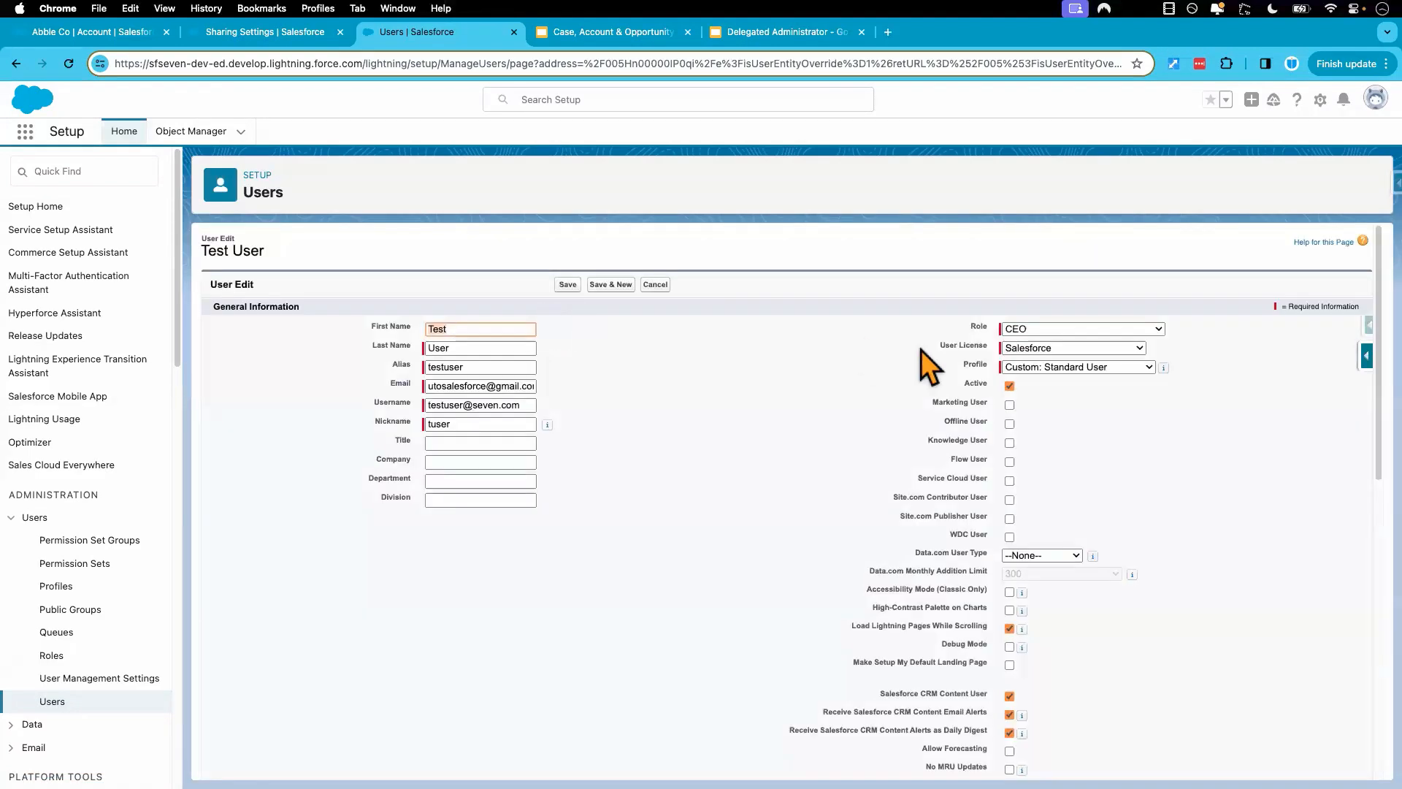
left_click(1071, 331)
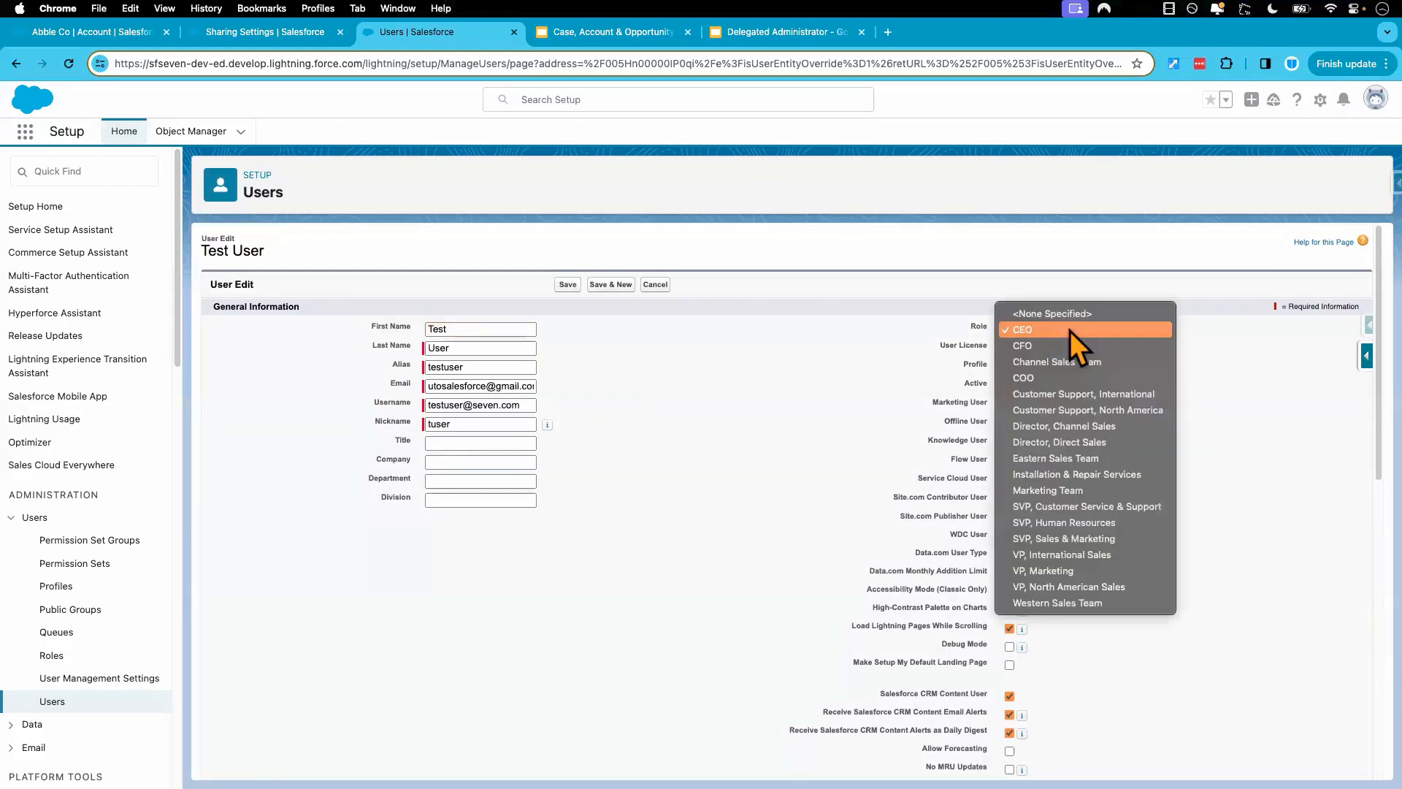
left_click(1071, 606)
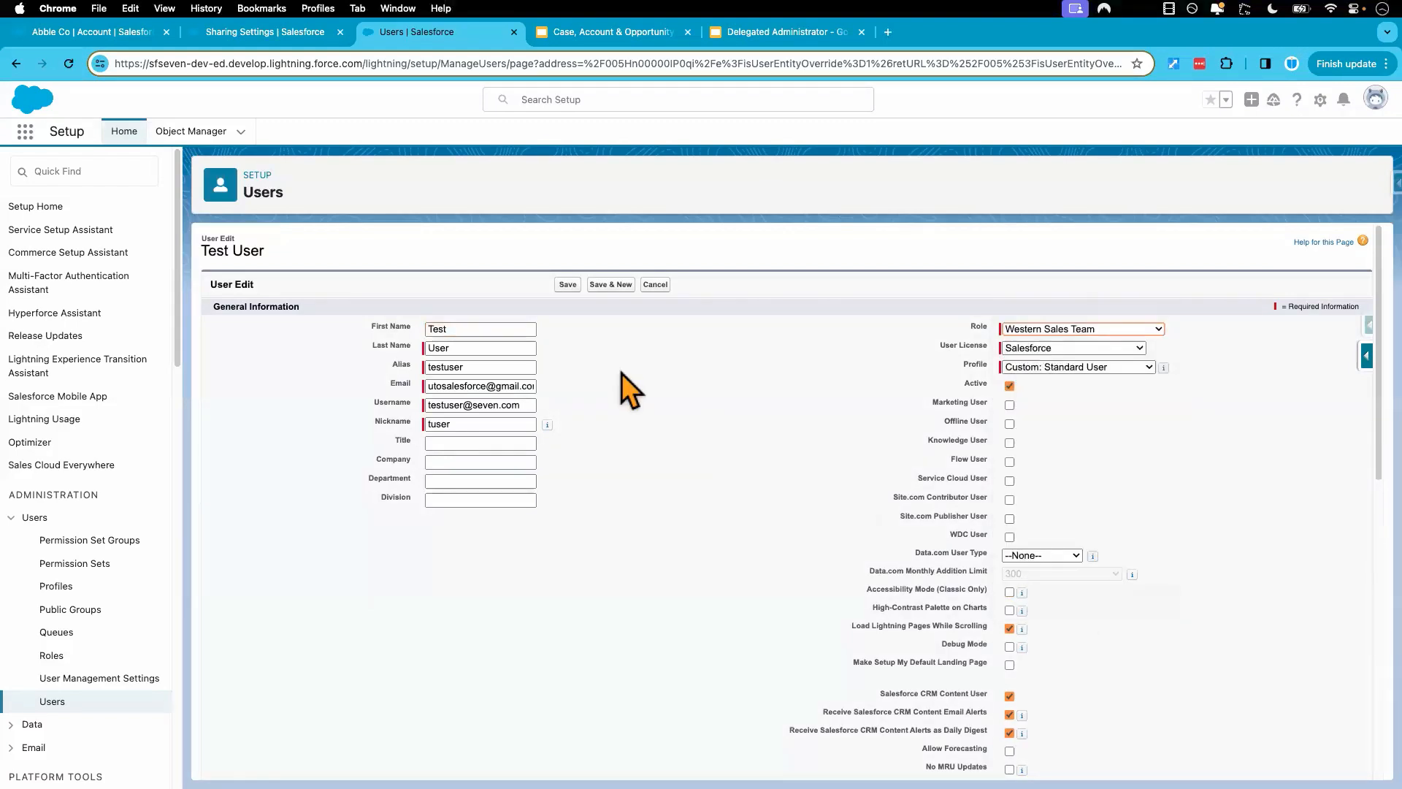
left_click(569, 284)
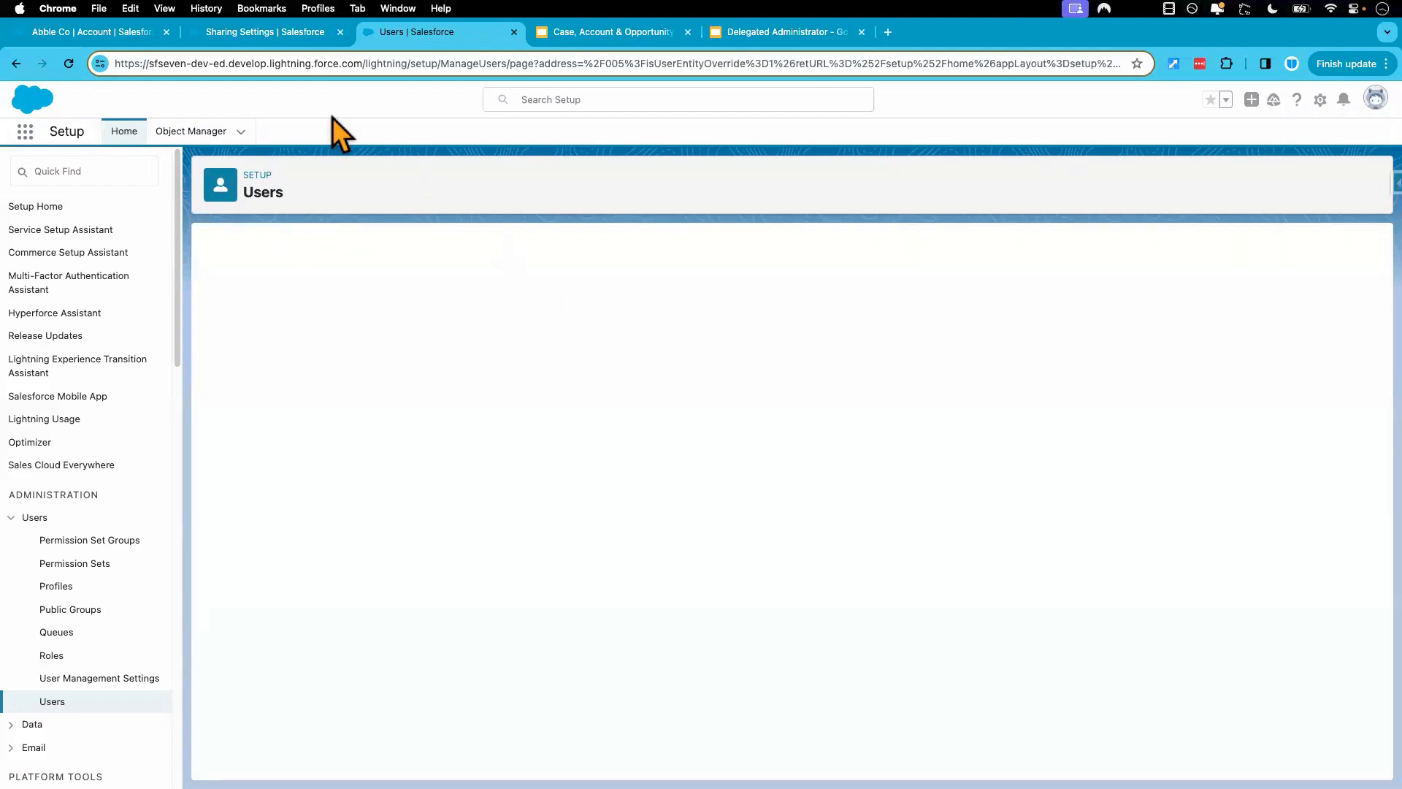
Step: Reload the All Accounts list in the test user's incognito window to check which accounts are accessible
left_click(277, 35)
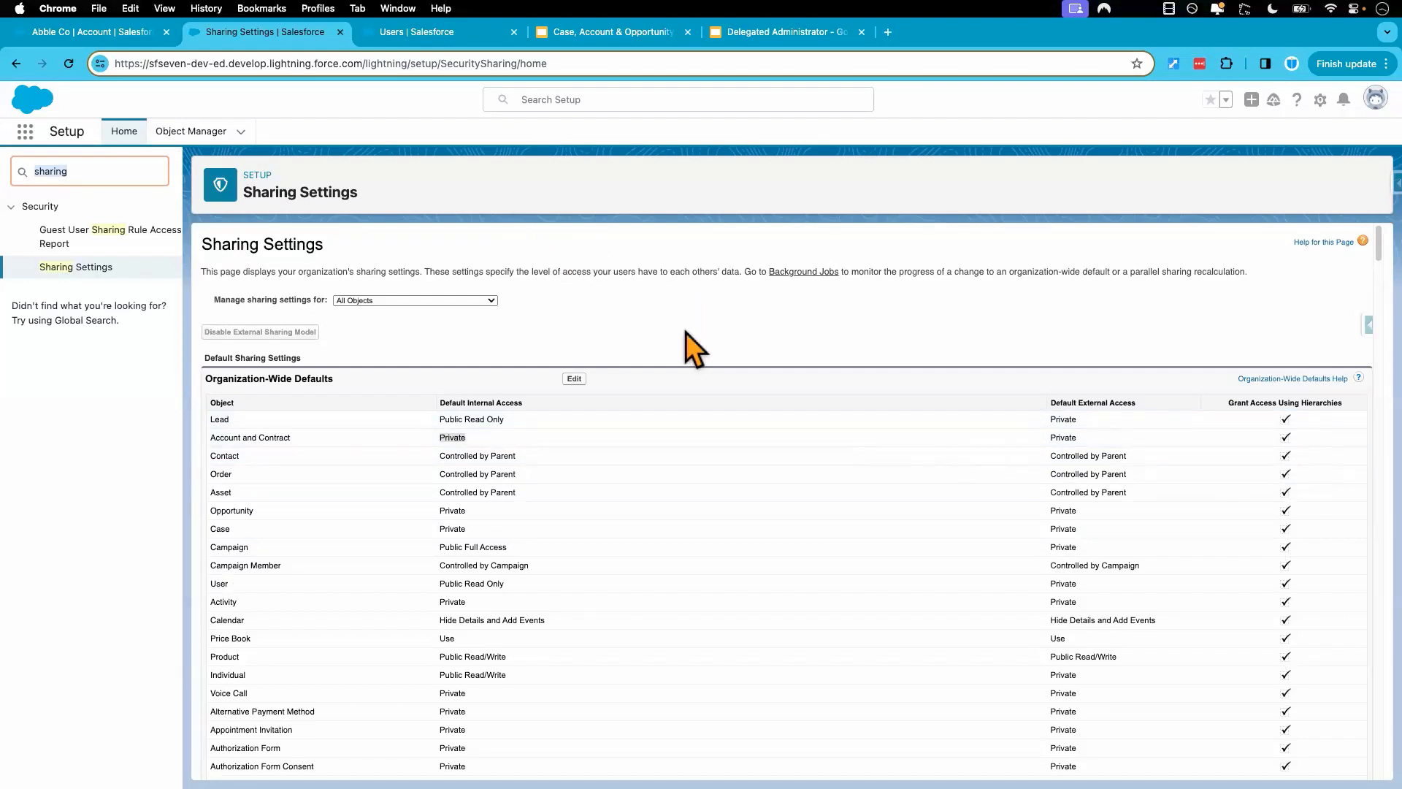
key("ctrl+Right")
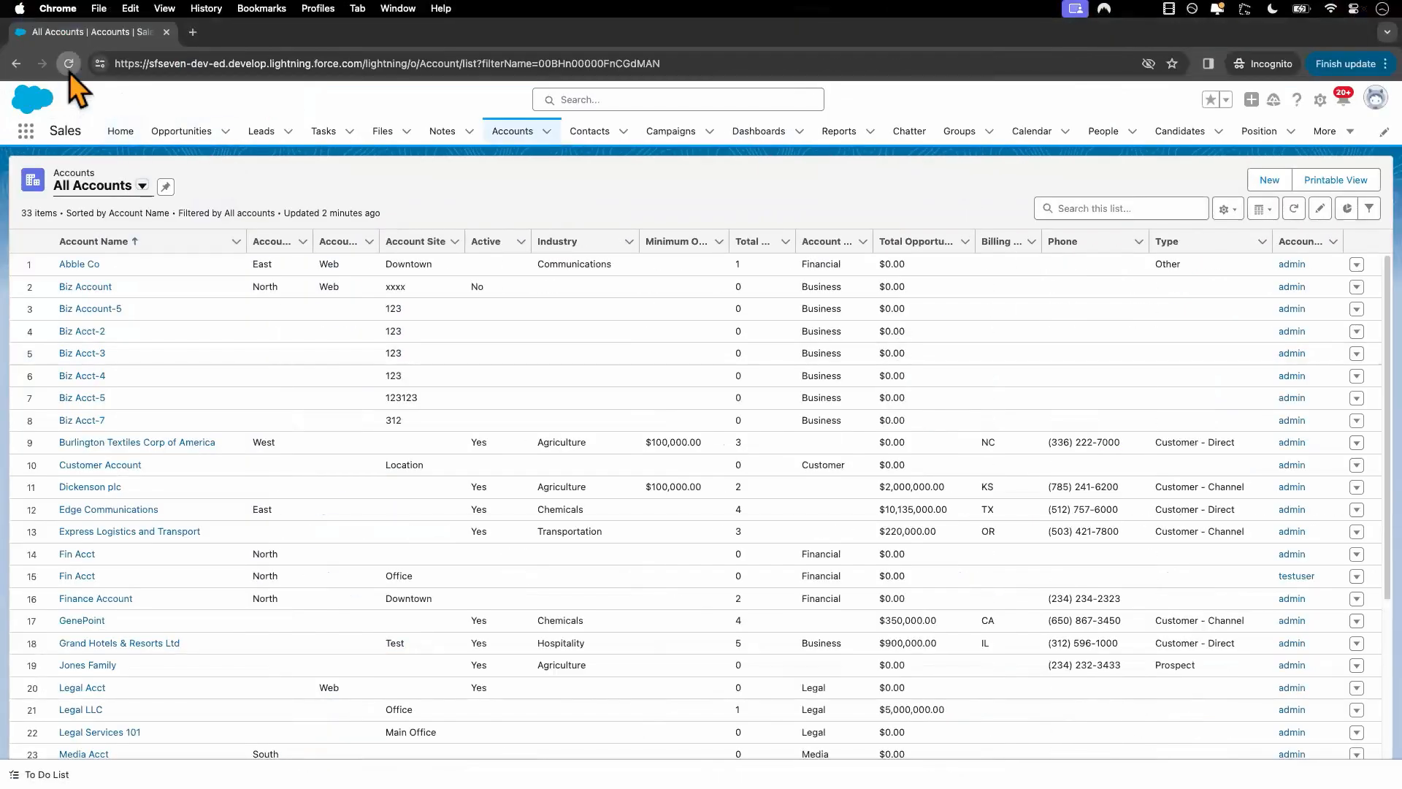
left_click(68, 70)
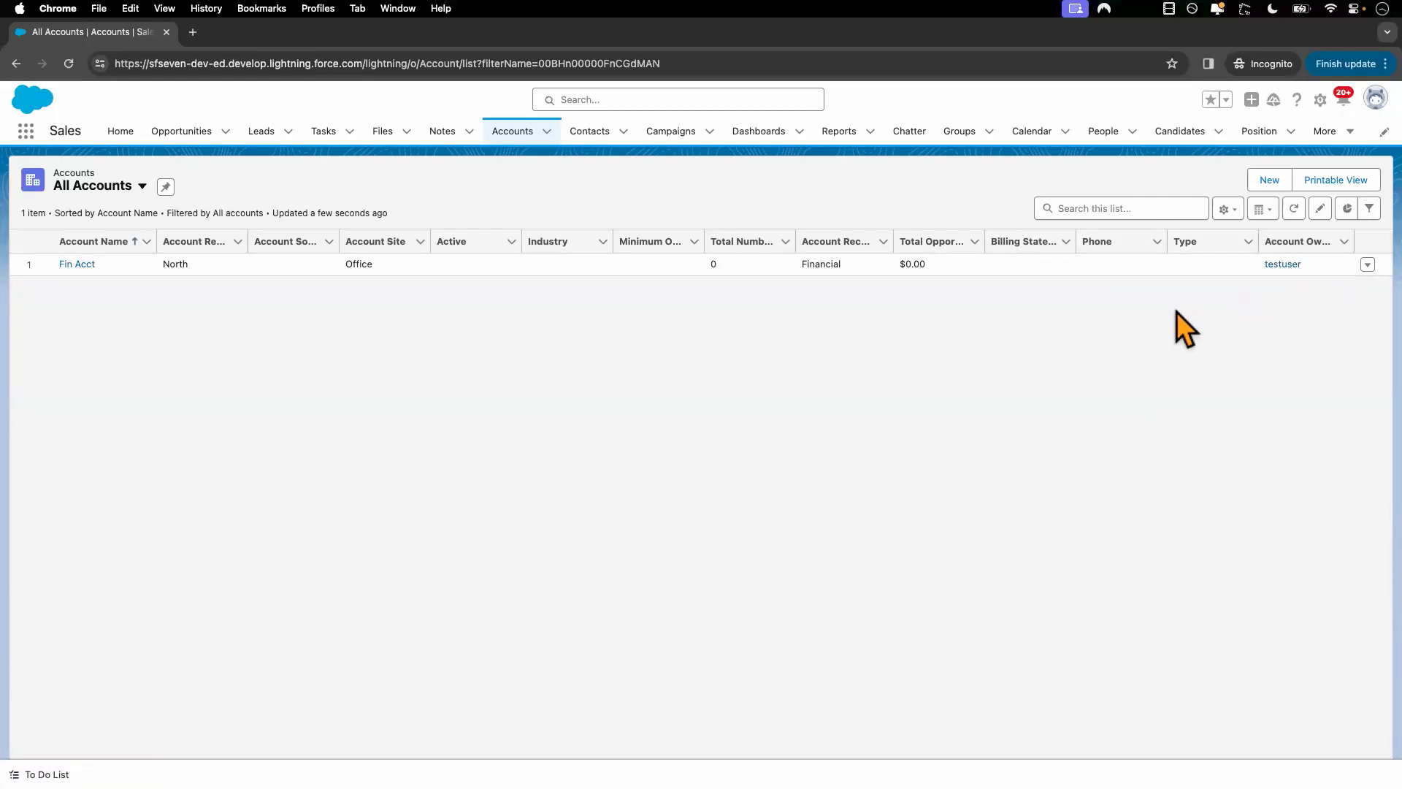
Step: Return to the Abble Co account record and look over its Opportunities, Cases and Account Team related lists
key("ctrl+Left")
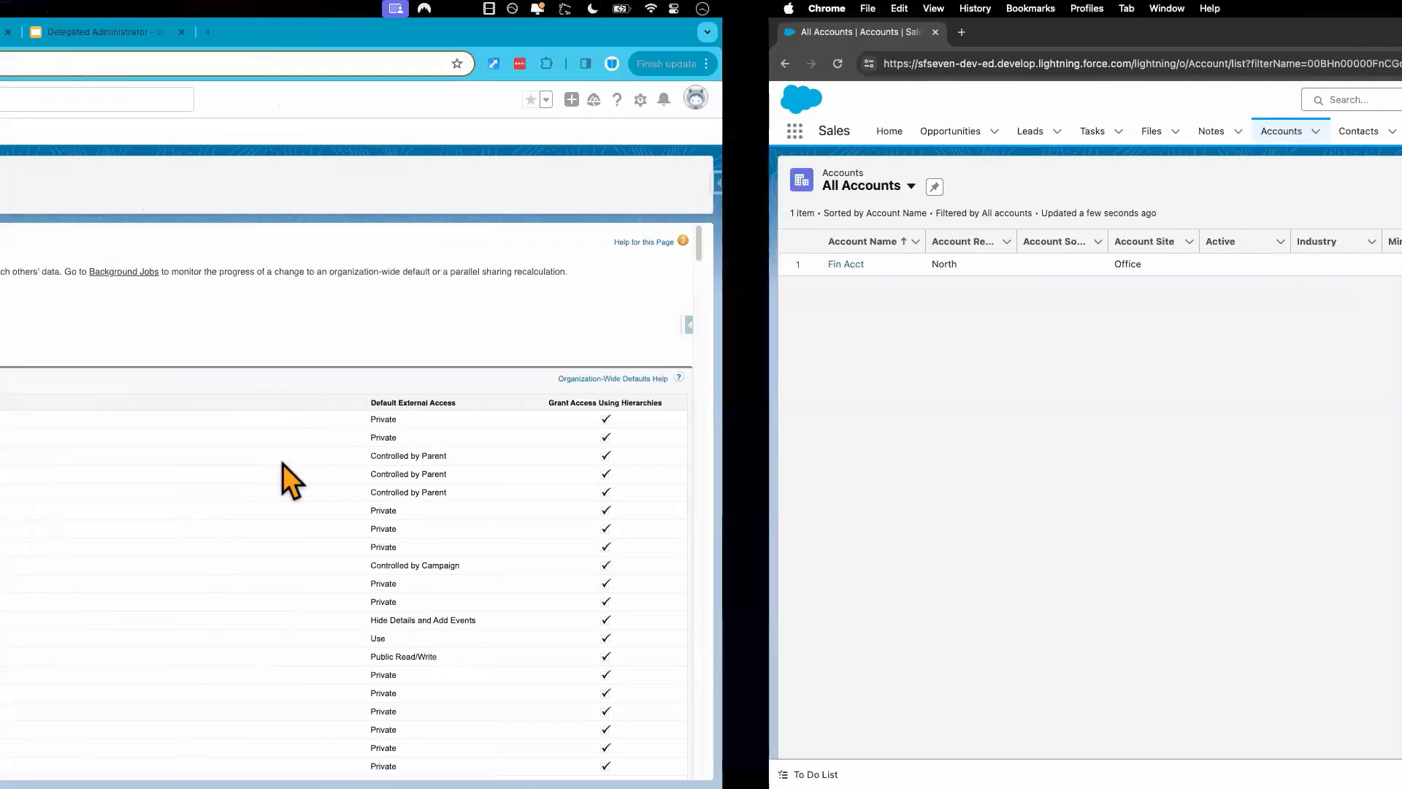
left_click(99, 41)
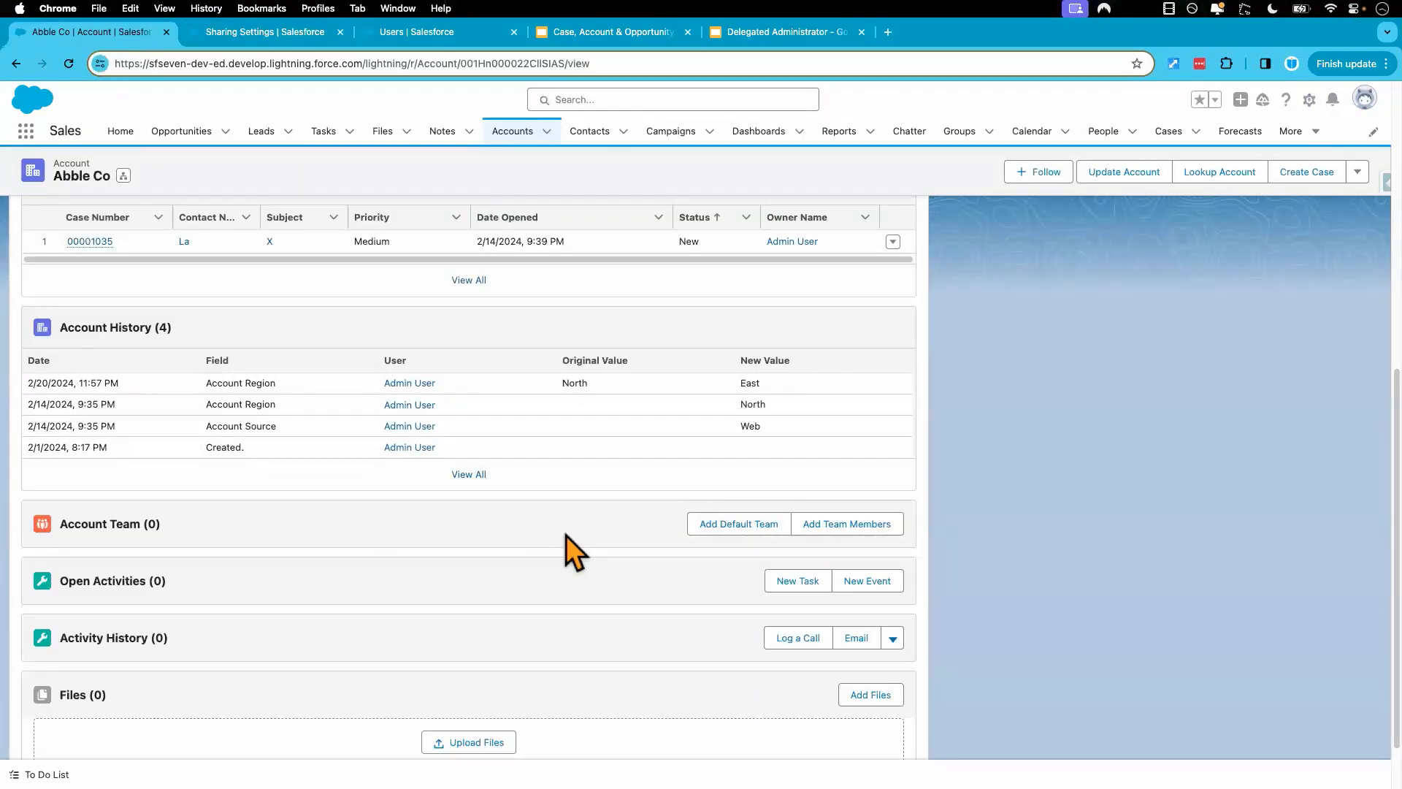
scroll(555, 520, "up", 4)
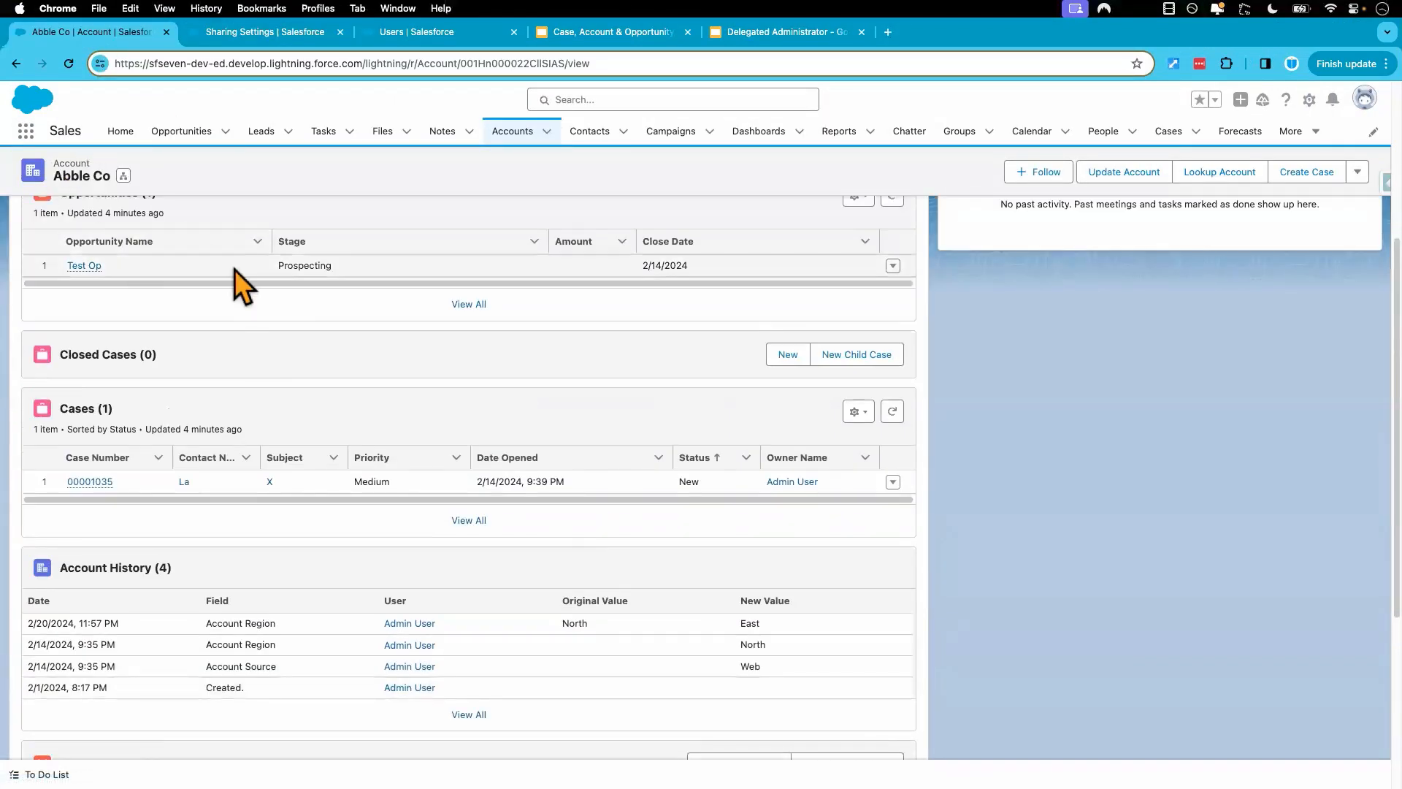
left_click(372, 457)
scroll(380, 471, "down", 4)
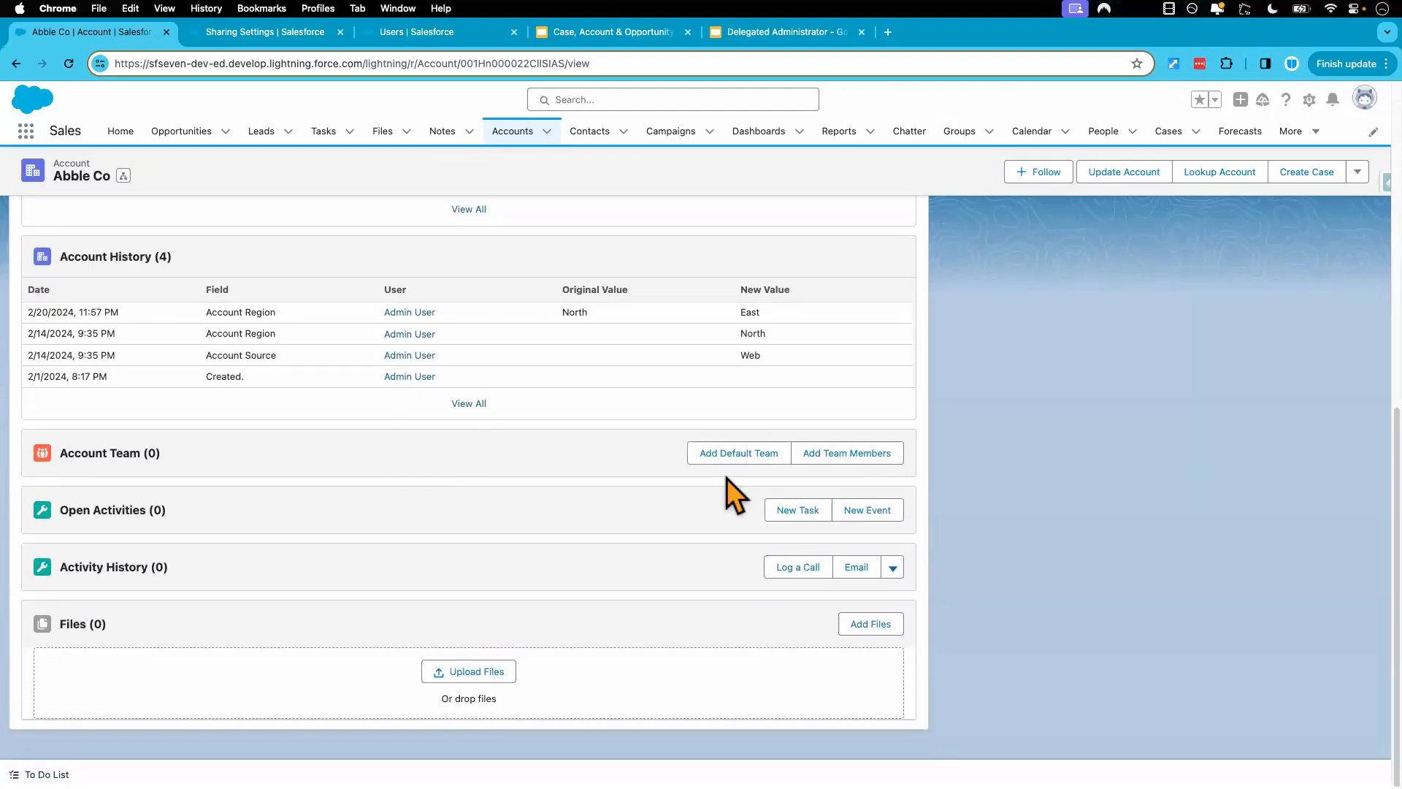
Step: Start adding team members to the Abble Co account and choose Test User for the first row
left_click(831, 460)
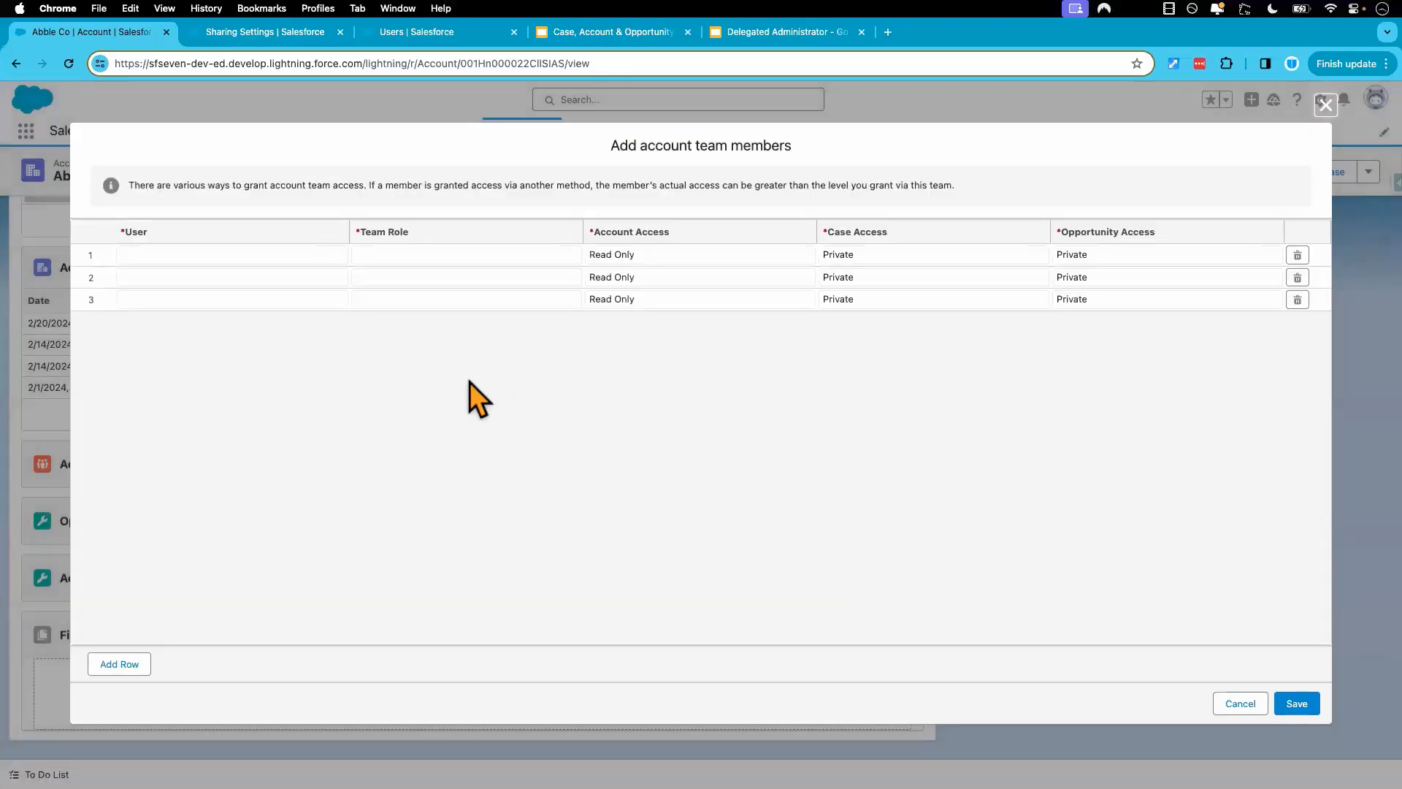
left_click(193, 257)
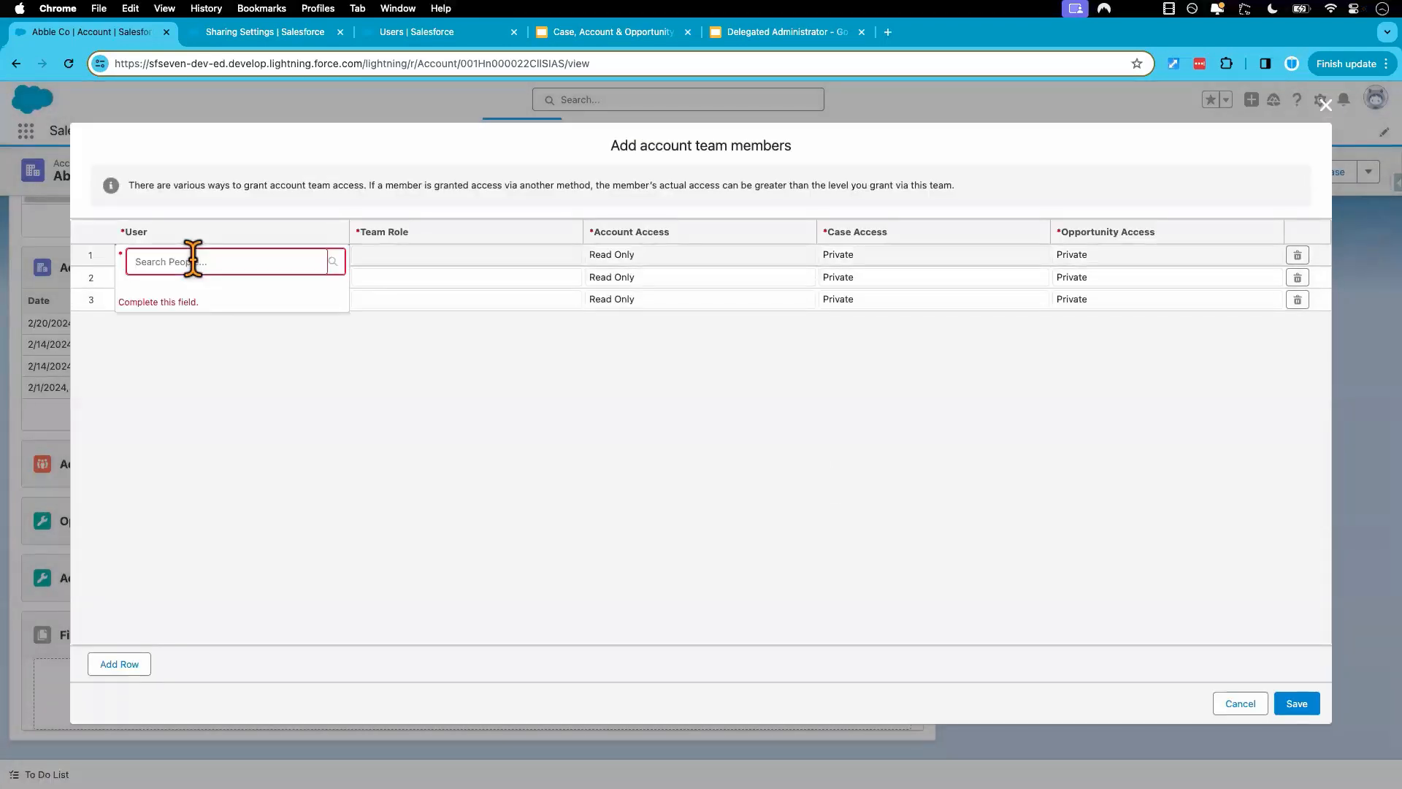
left_click(199, 296)
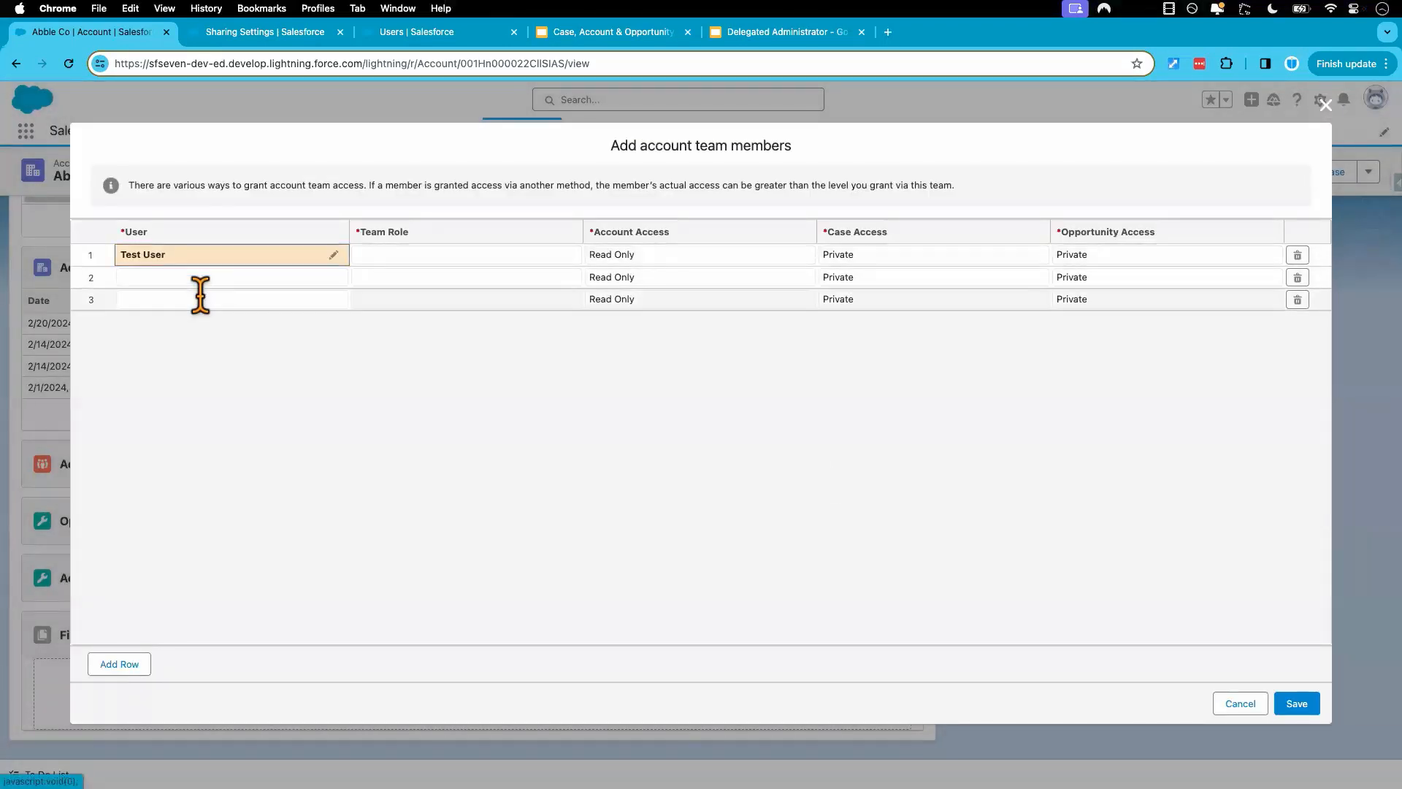
Step: Review the available team roles and set Test User's team role to Account Manager
left_click(399, 267)
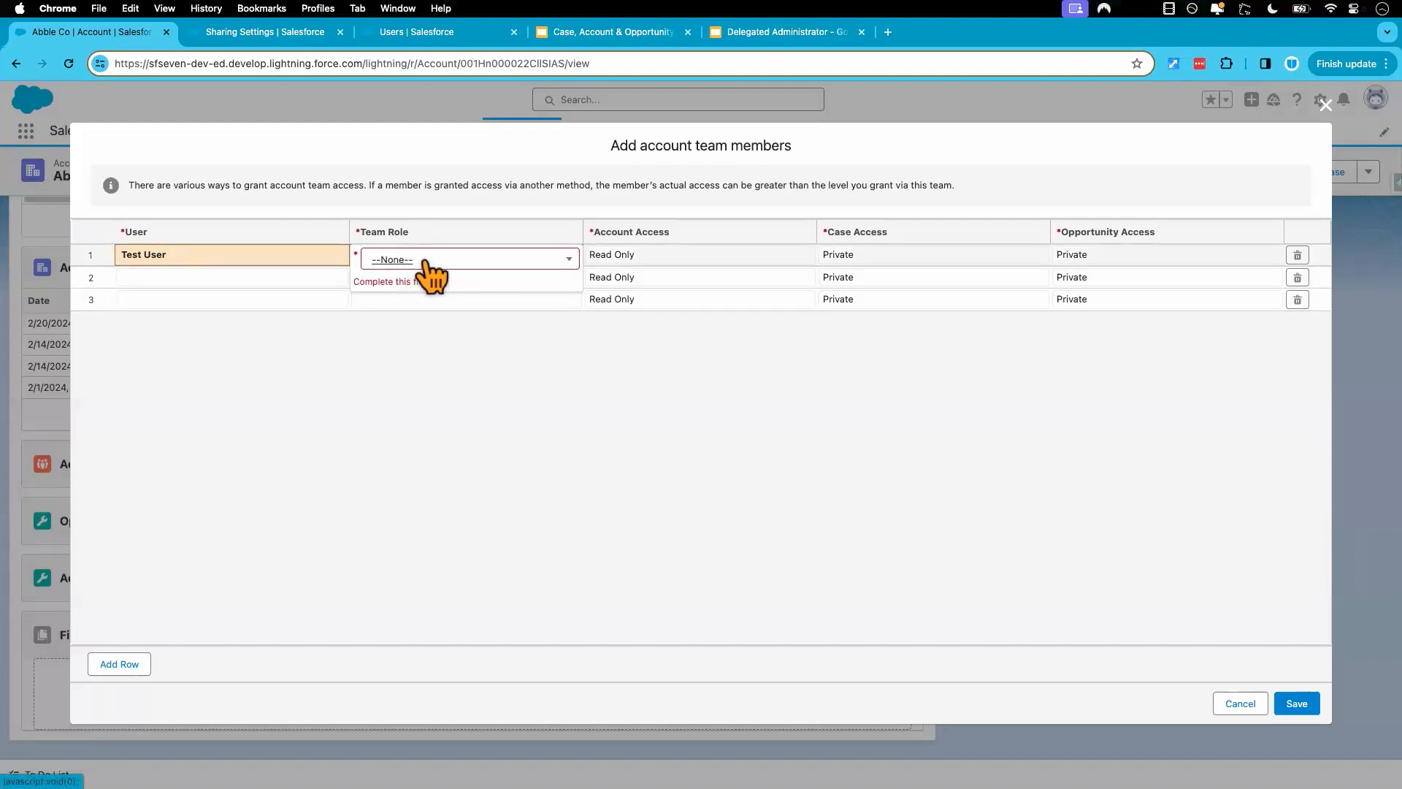
left_click(423, 262)
scroll(397, 366, "down", 2)
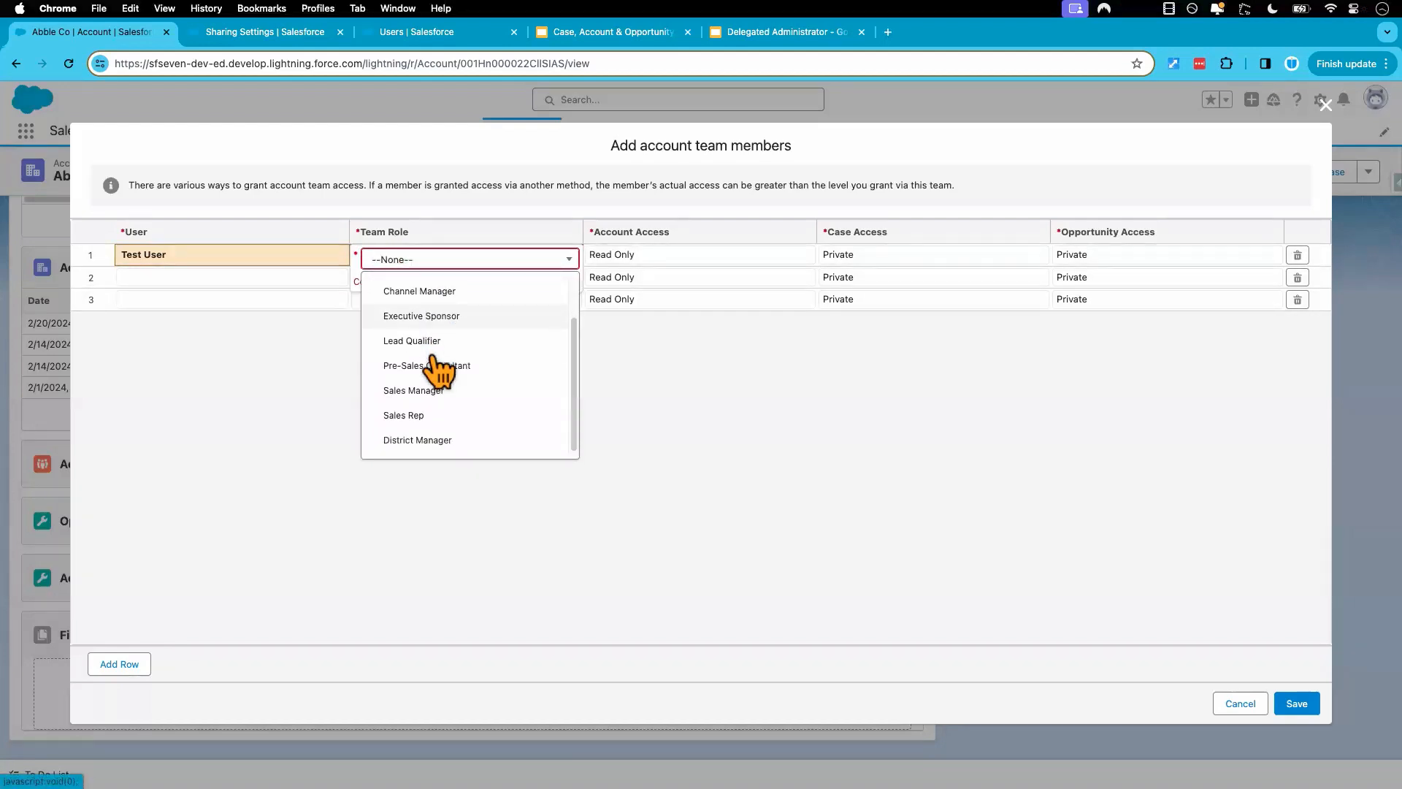
scroll(431, 413, "up", 2)
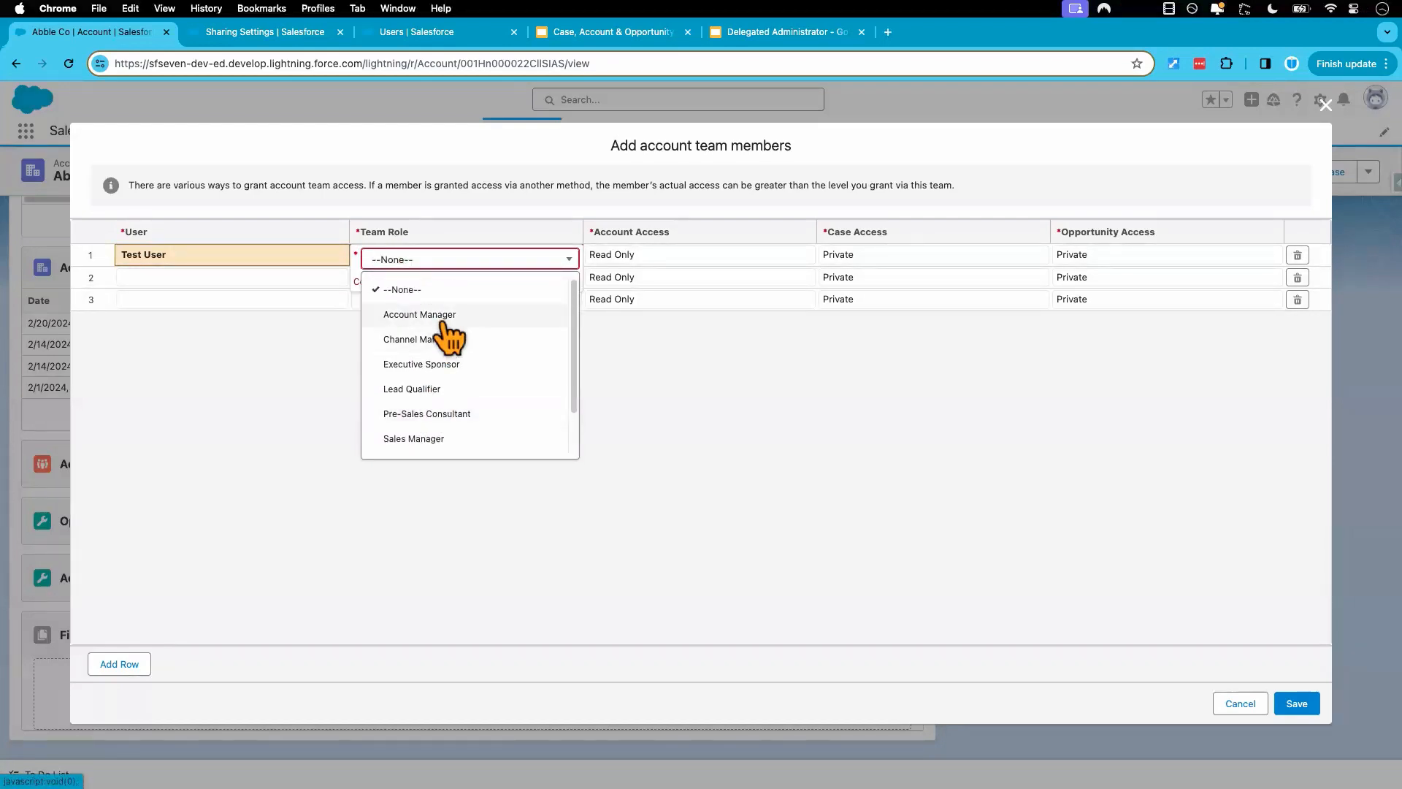
scroll(447, 349, "down", 1)
scroll(447, 351, "down", 1)
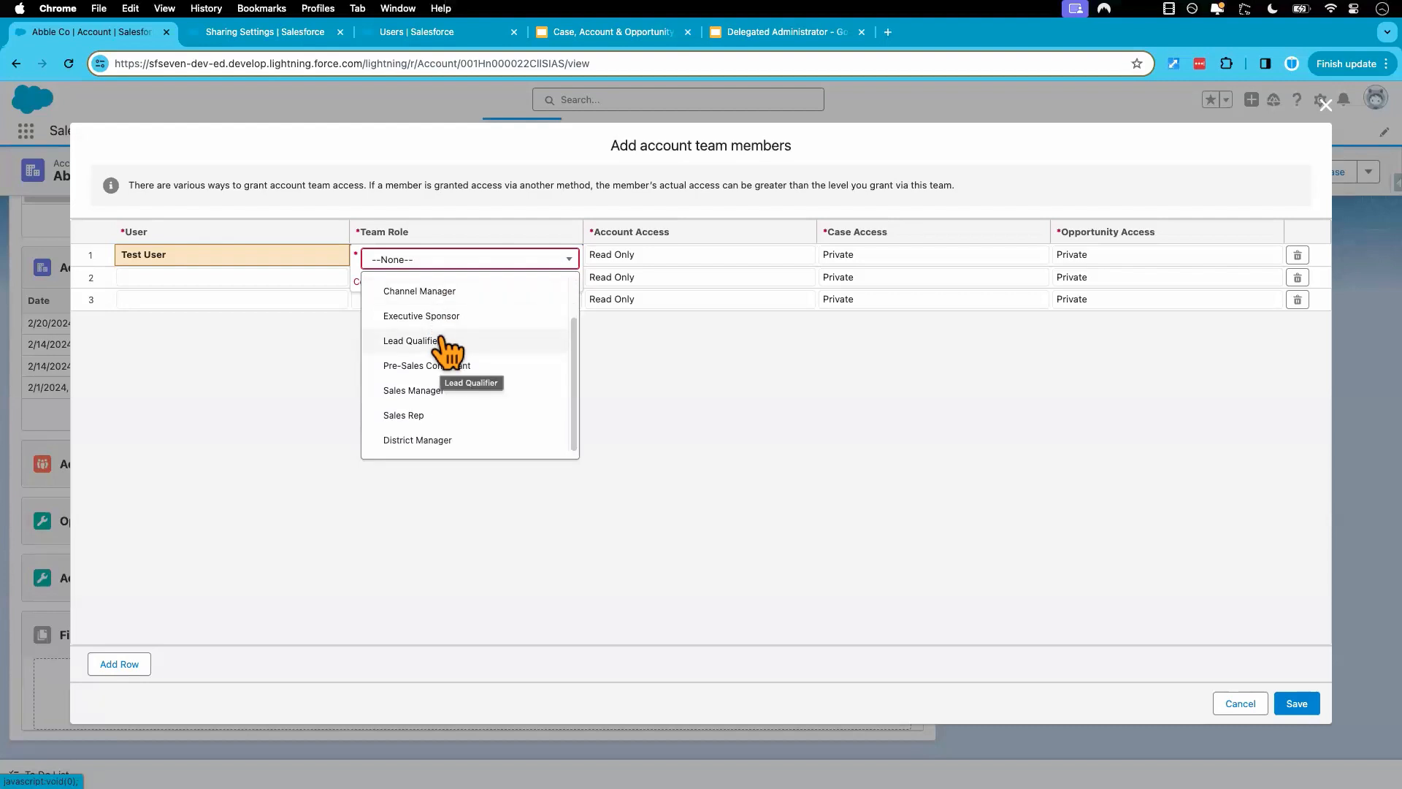
scroll(438, 351, "up", 1)
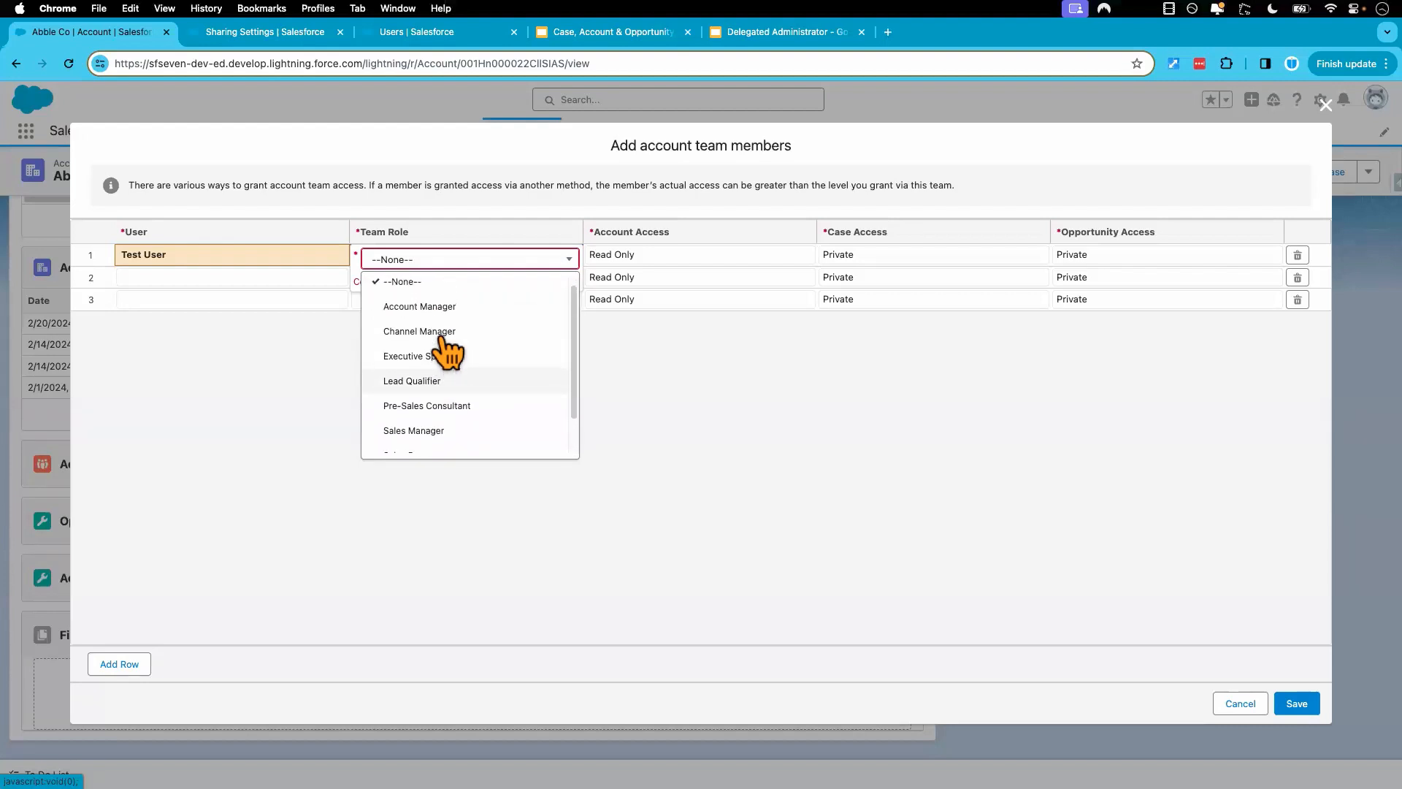
scroll(447, 354, "down", 1)
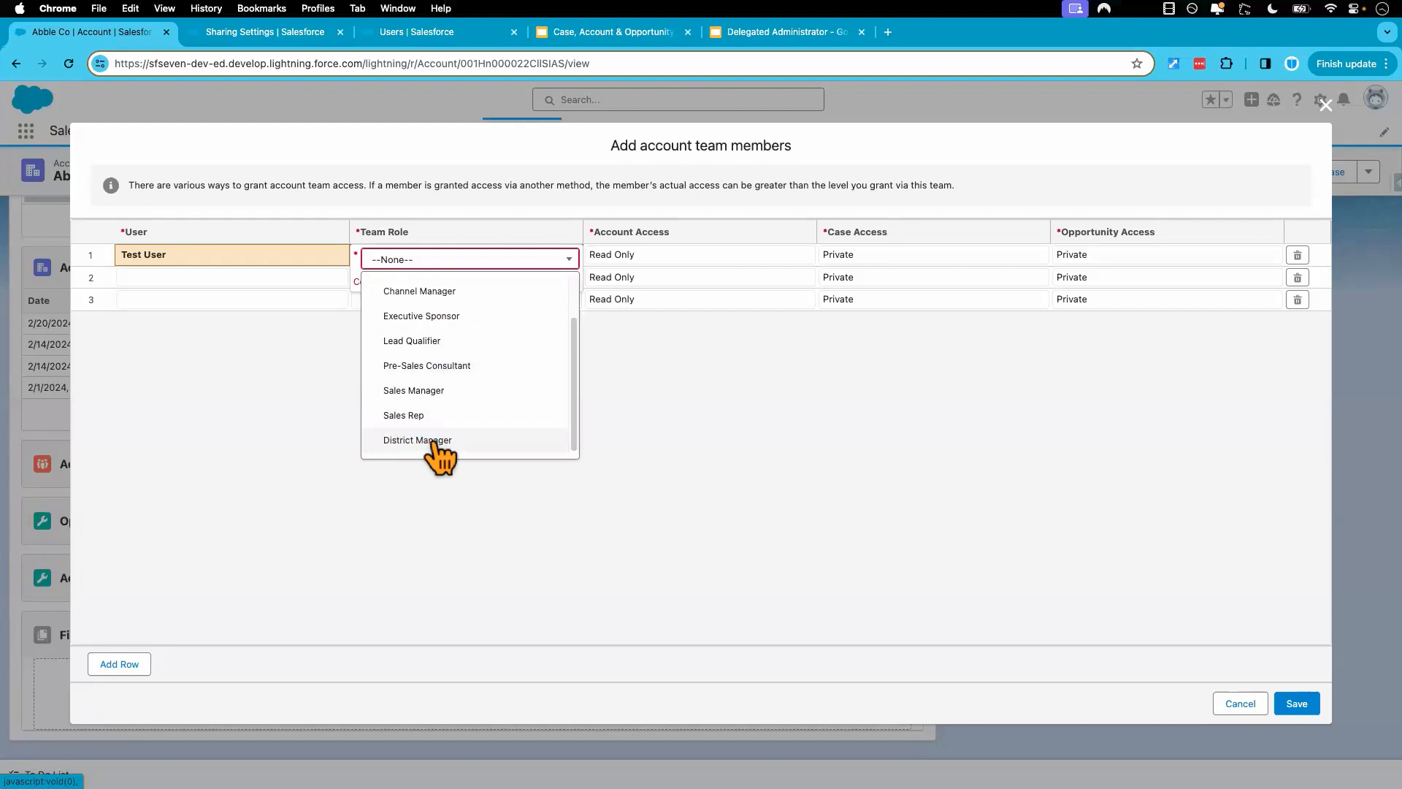
scroll(438, 343, "up", 1)
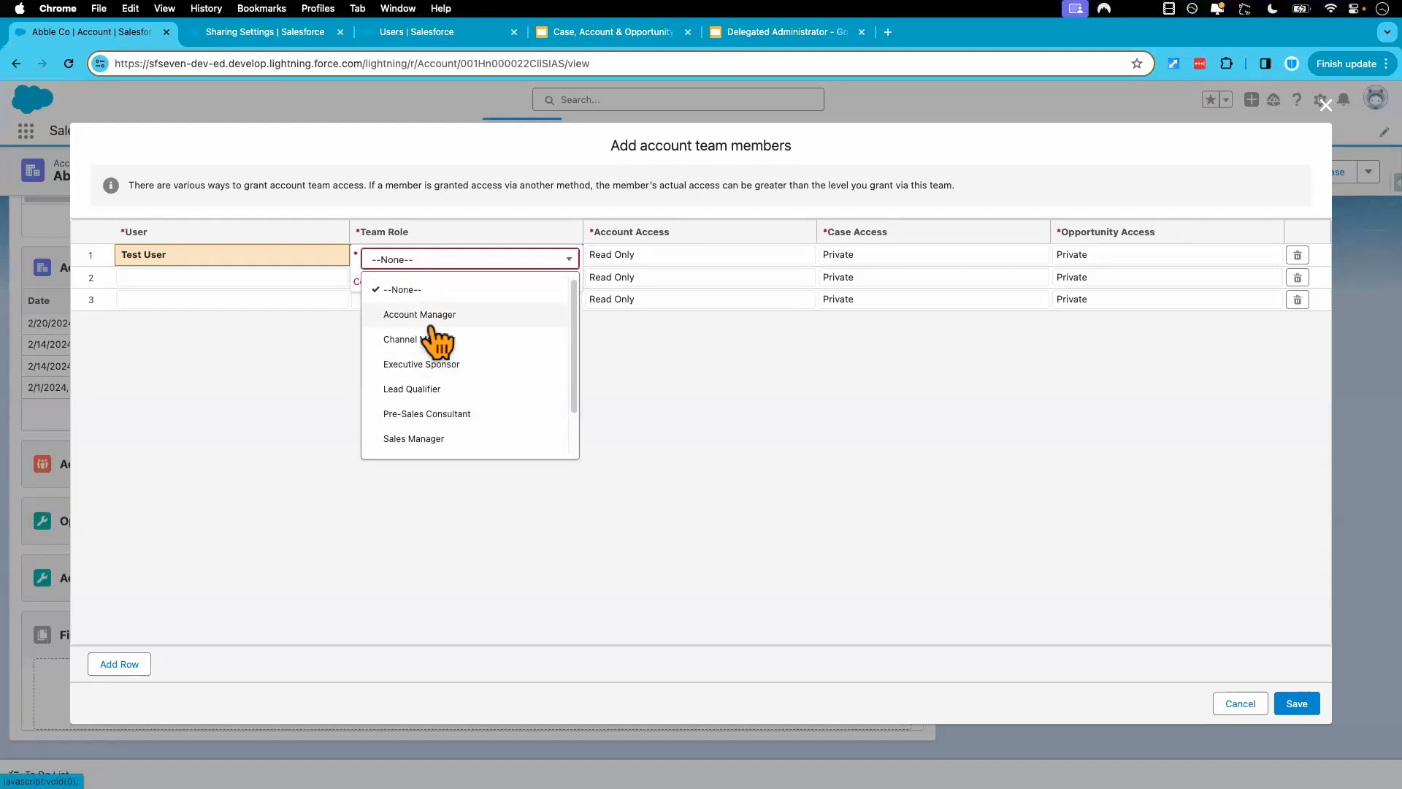
left_click(442, 315)
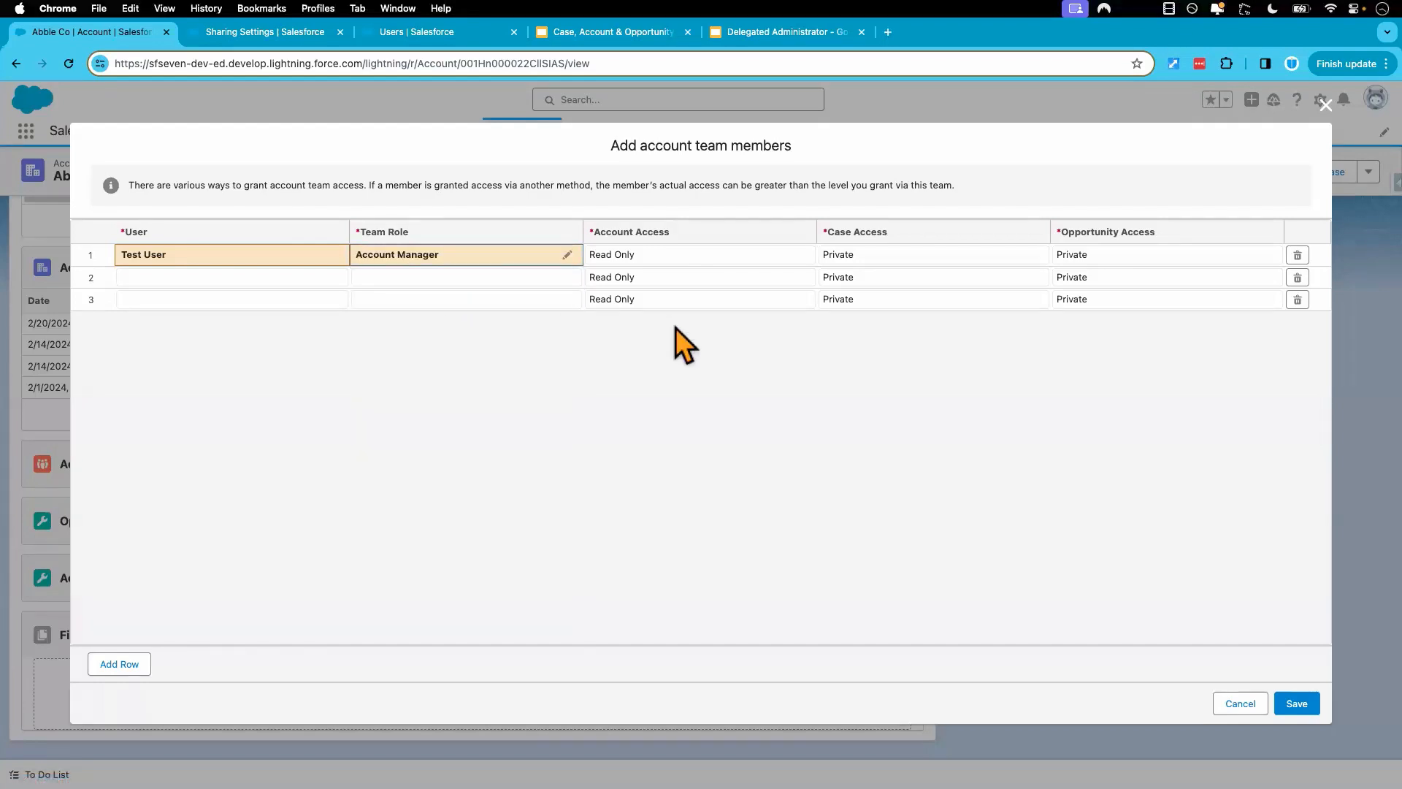
left_click(722, 255)
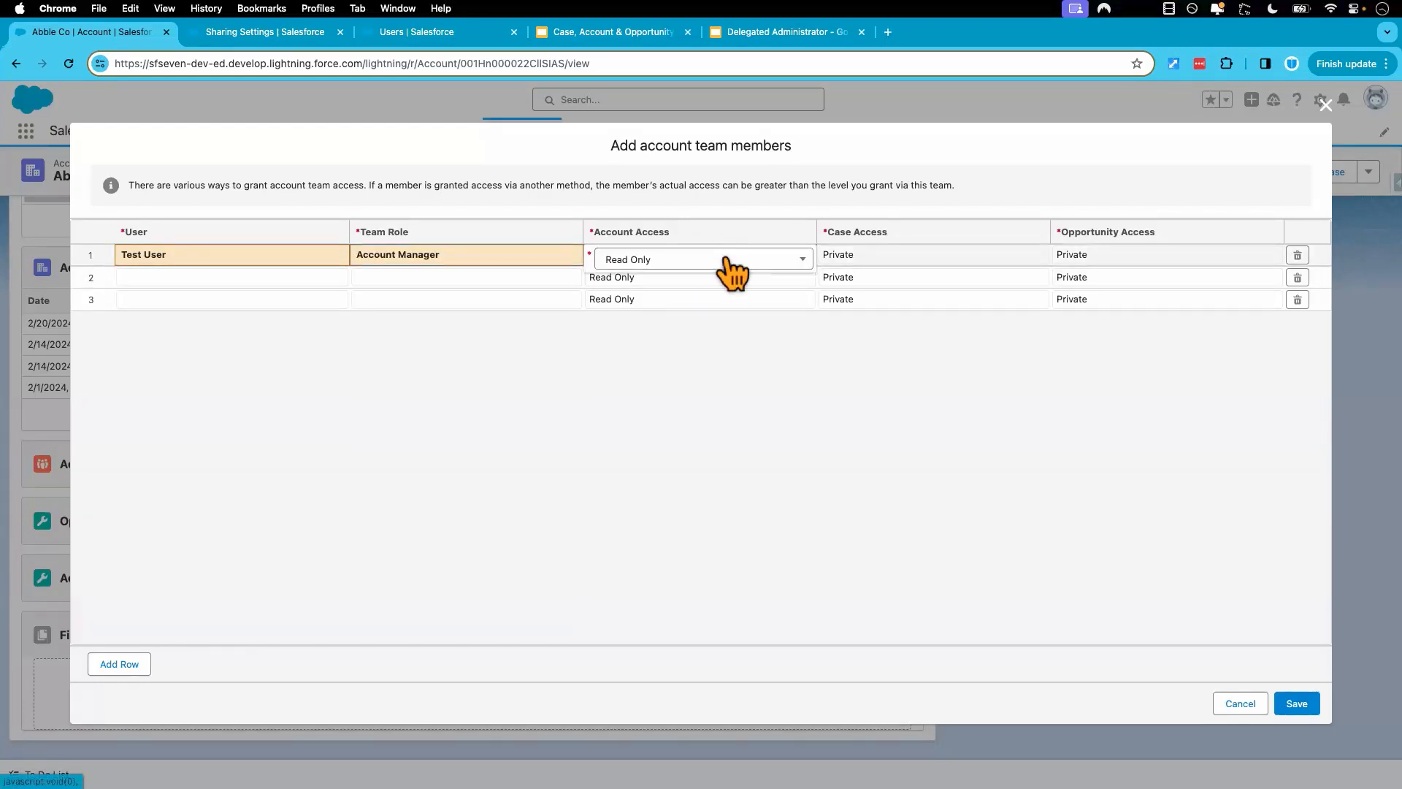
left_click(756, 262)
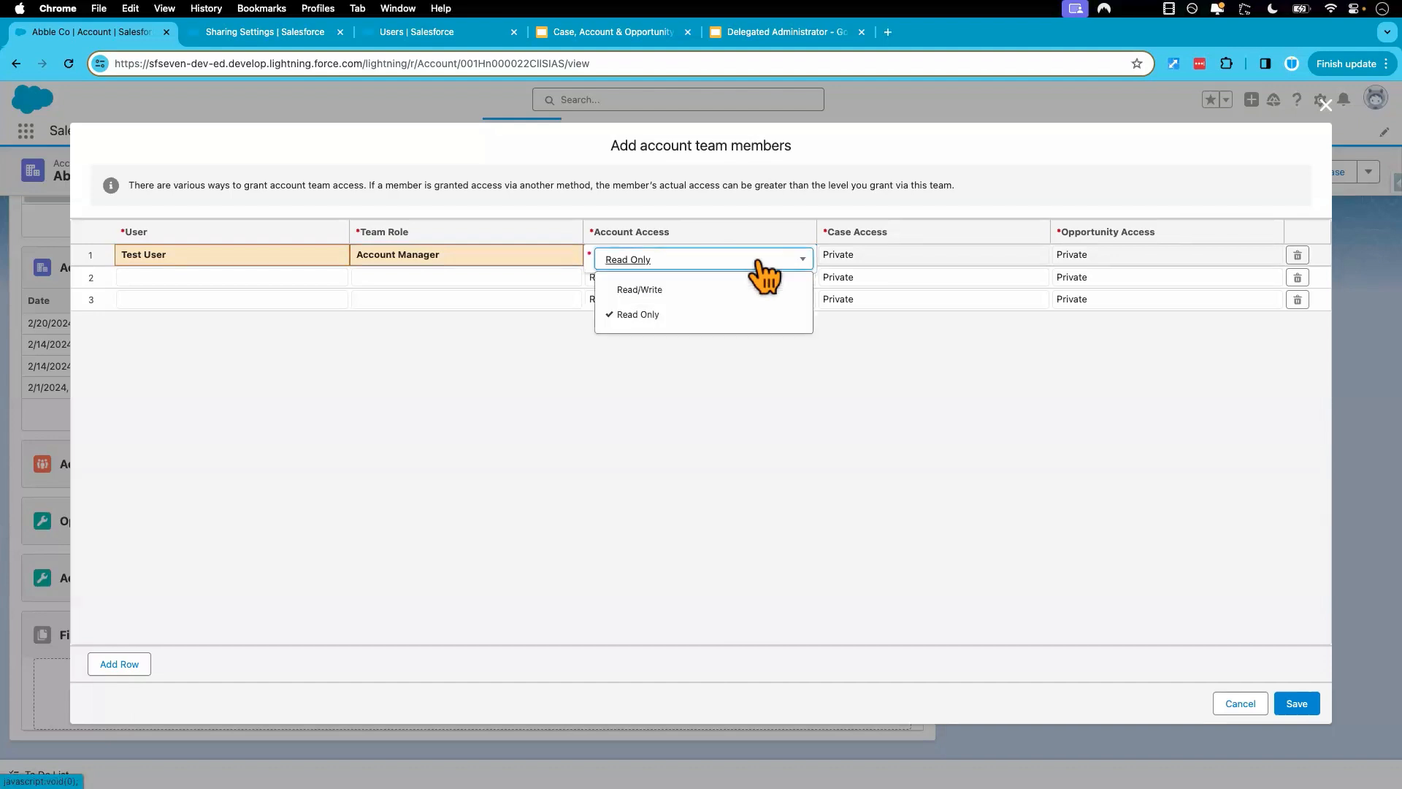
left_click(730, 289)
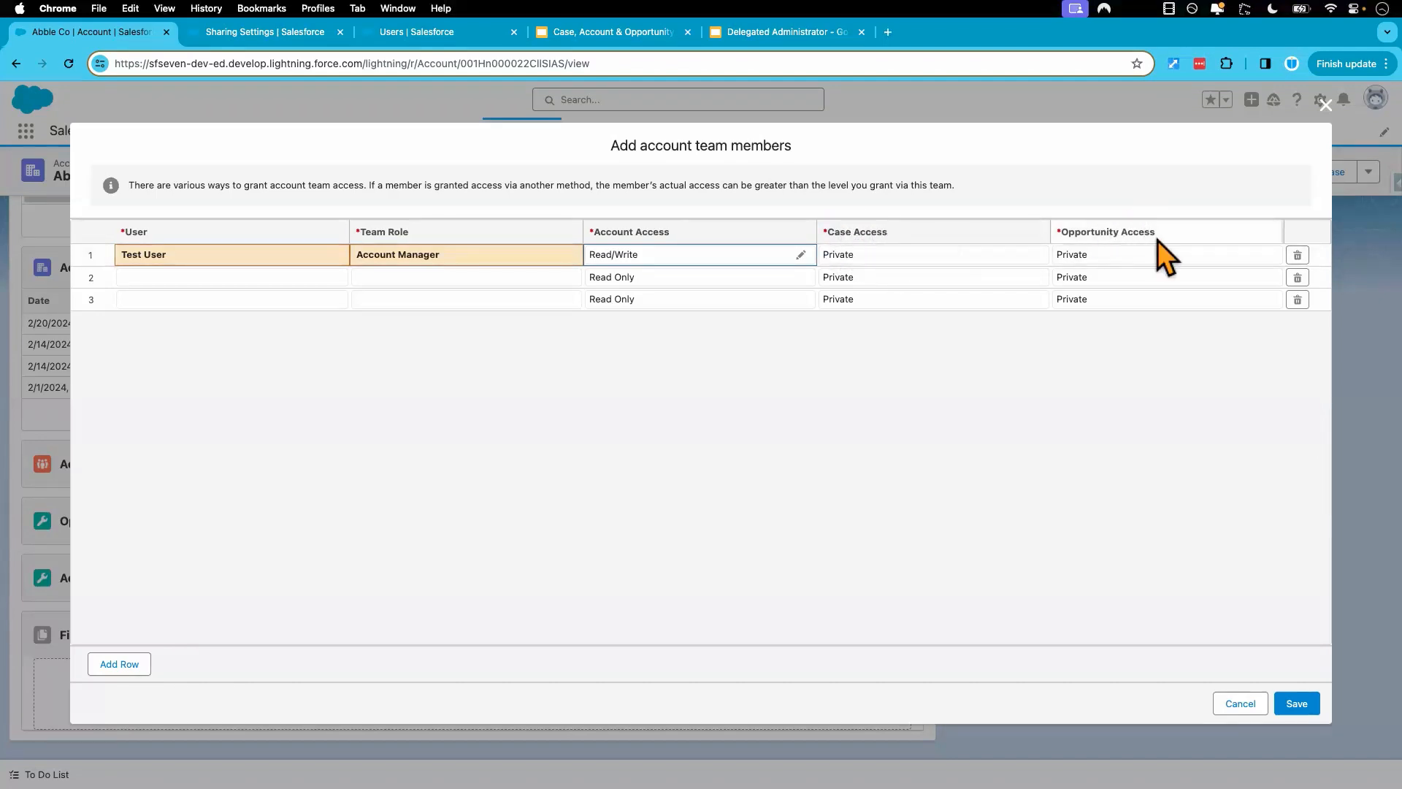
left_click(1082, 374)
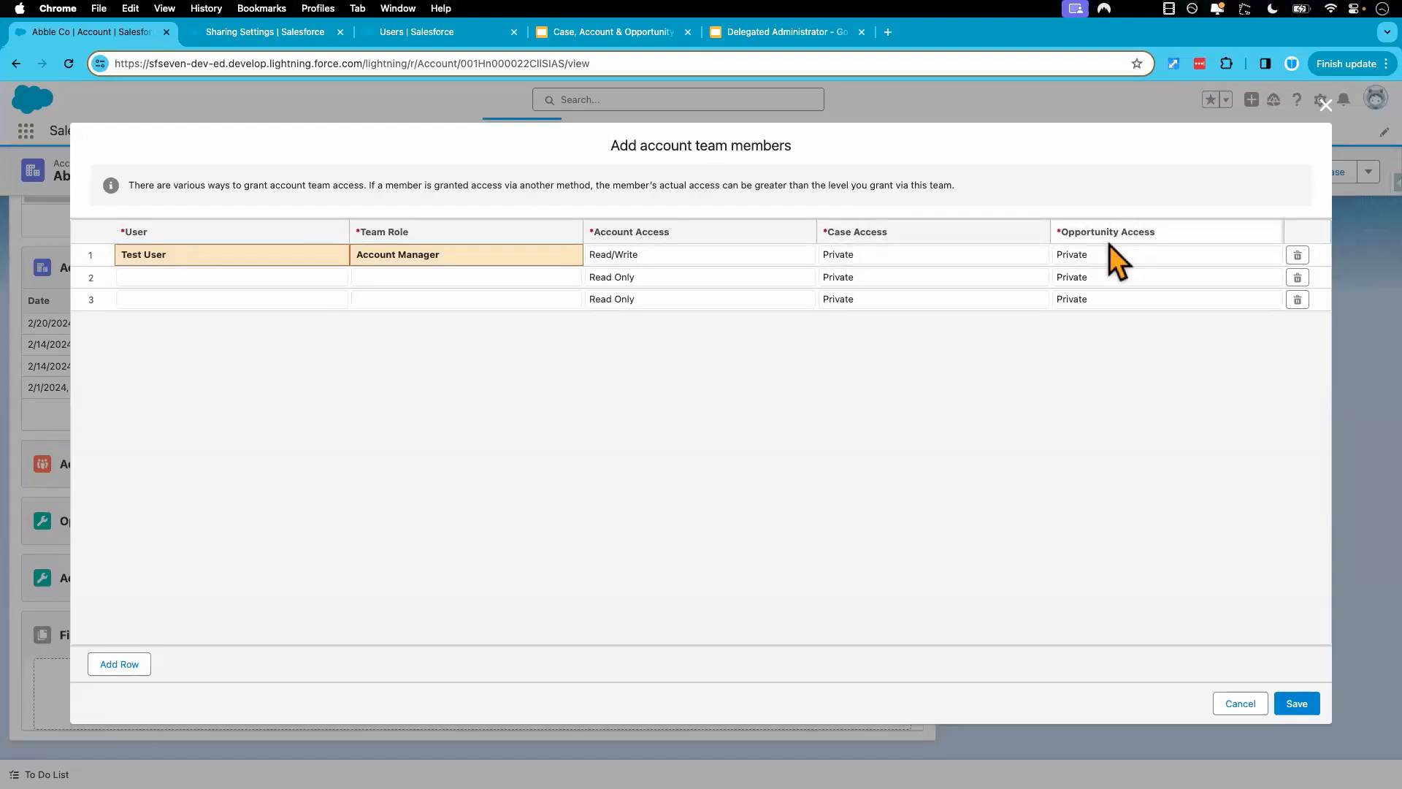
left_click(1295, 703)
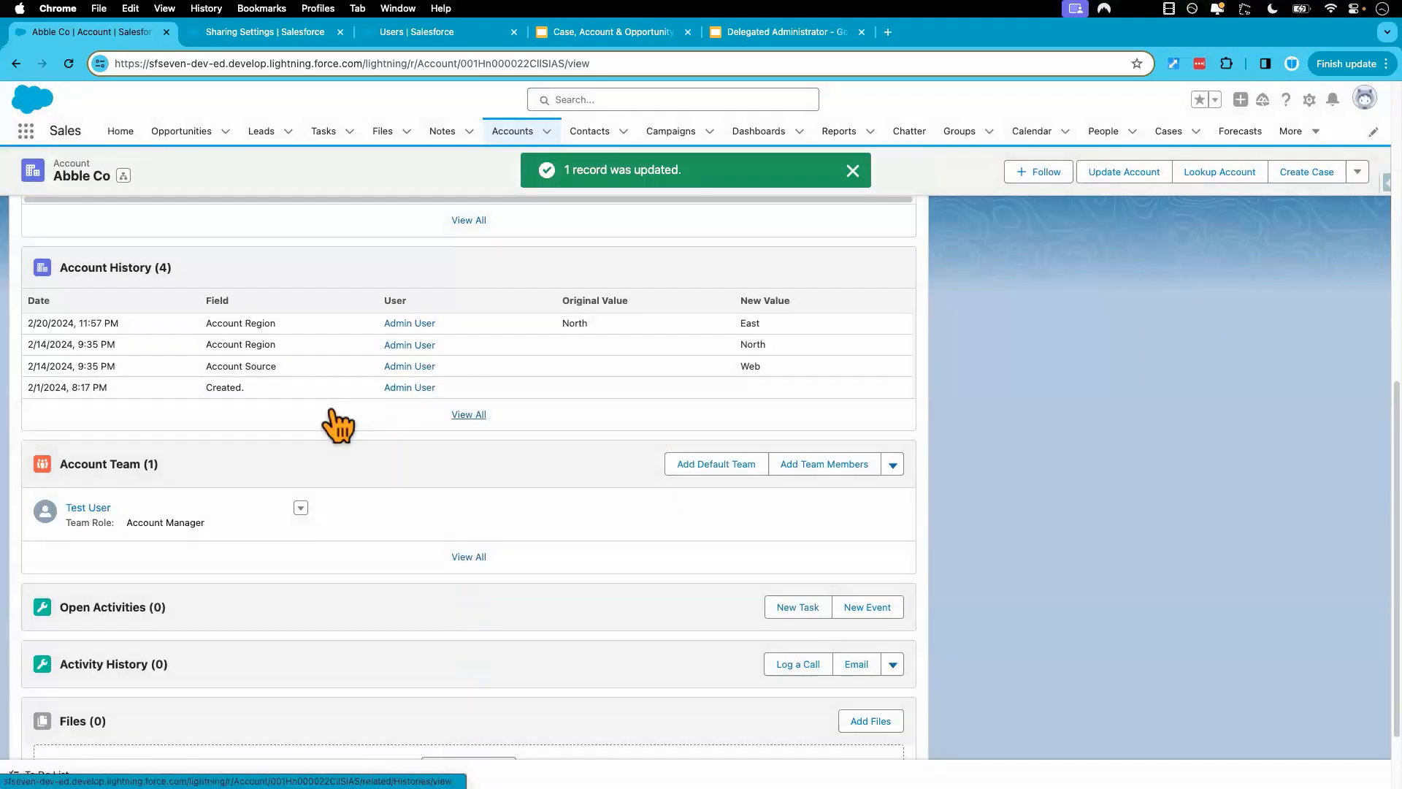
scroll(335, 422, "up", 5)
scroll(335, 423, "up", 3)
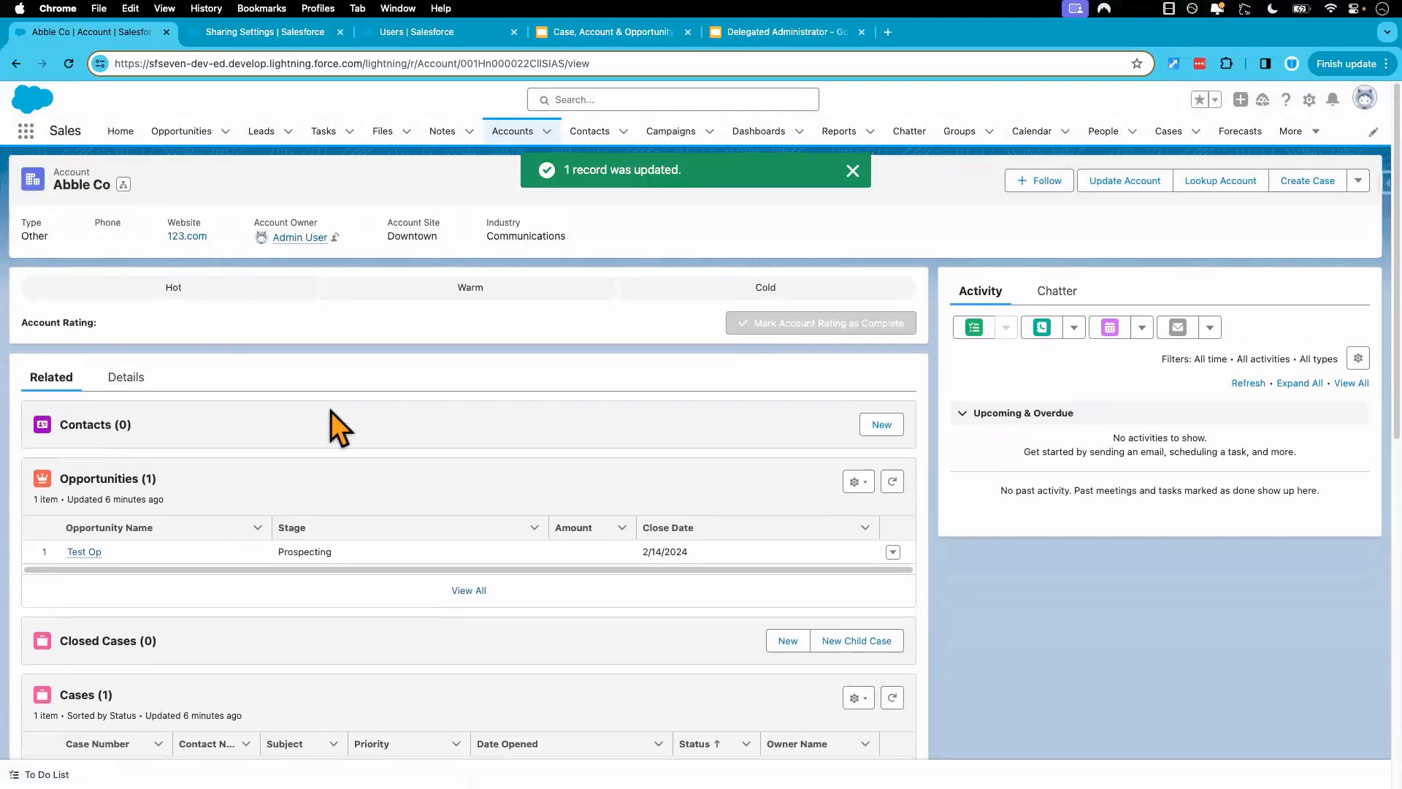
Step: Look over Abble Co's Opportunities and Cases related lists in the admin session
scroll(209, 340, "up", 1)
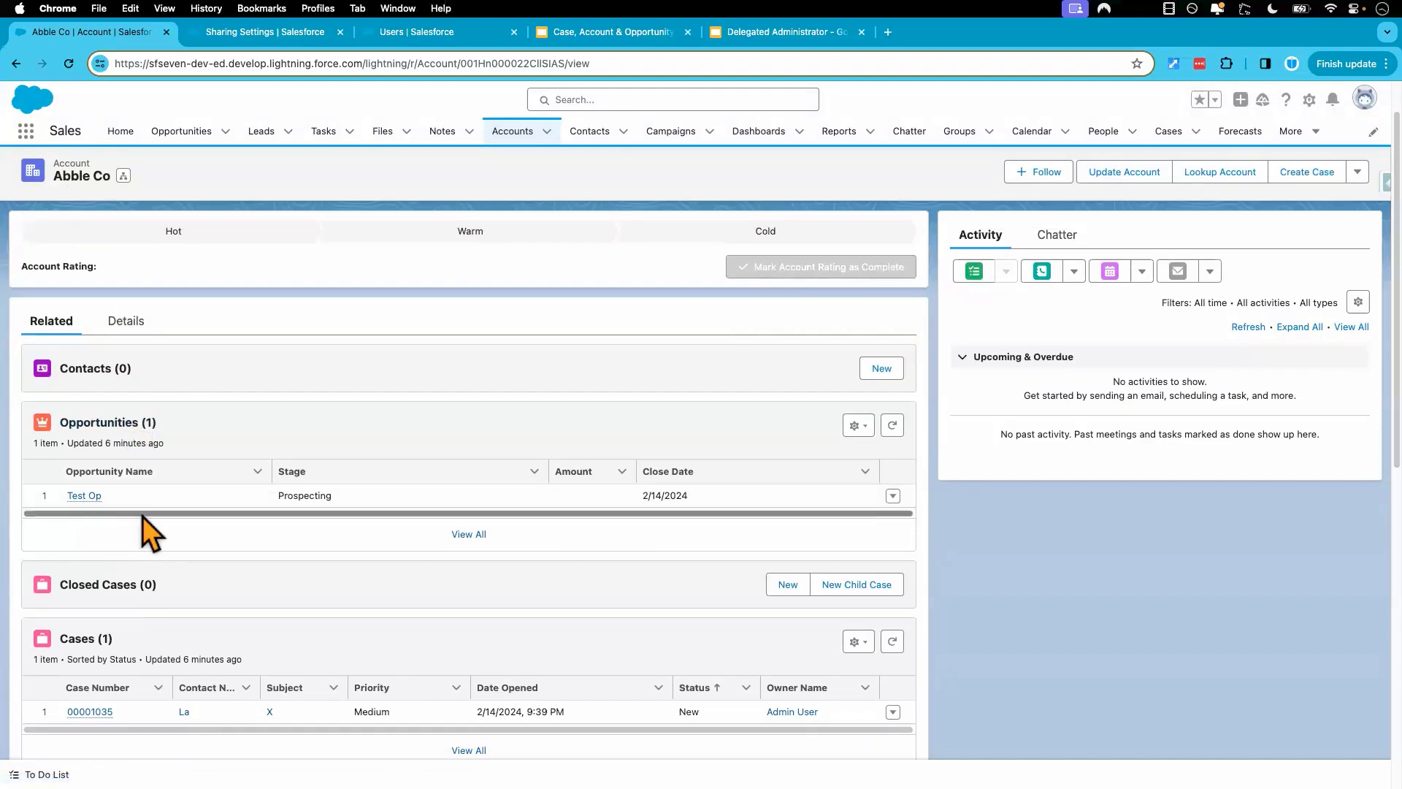
scroll(151, 521, "down", 1)
scroll(157, 537, "down", 2)
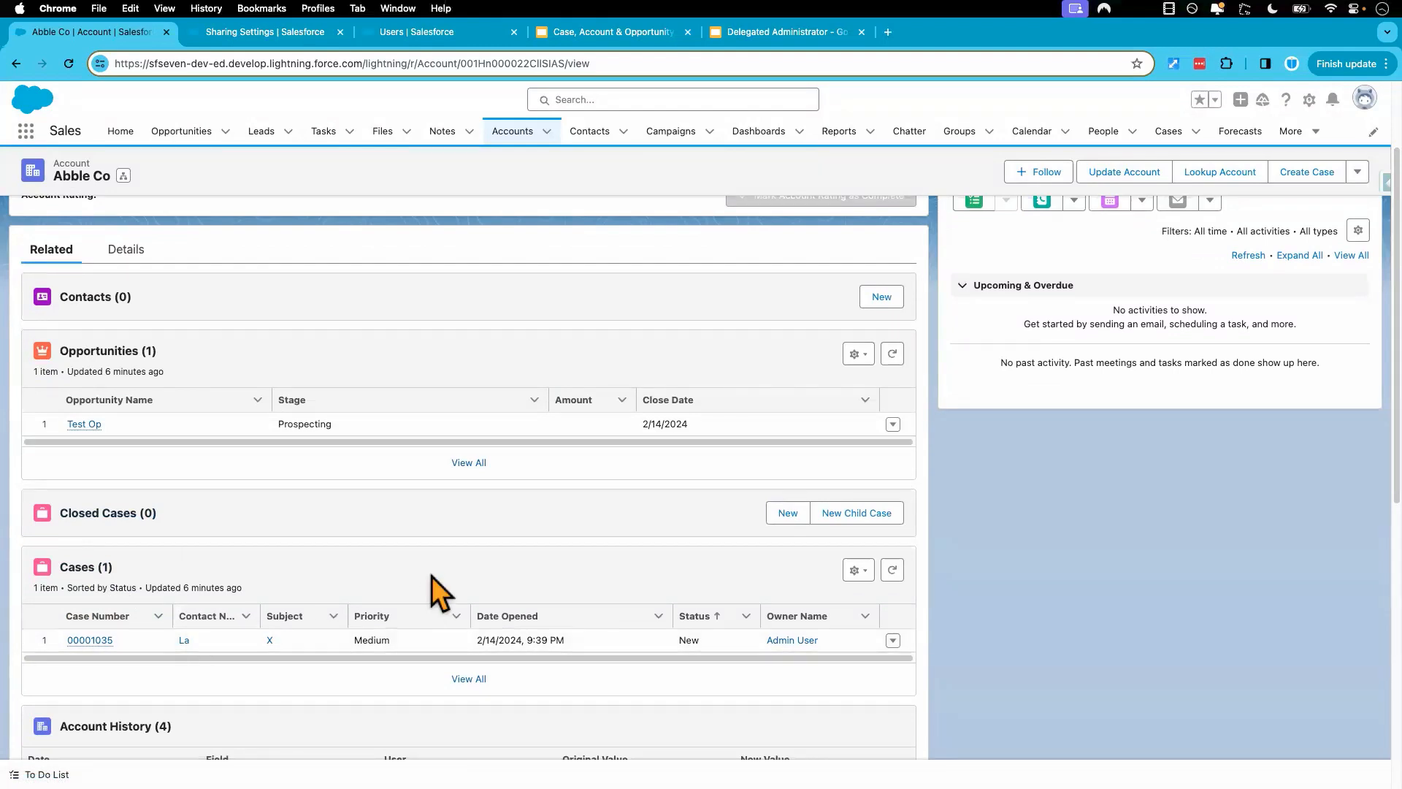
Step: Switch to the test user's incognito session, reload the All Accounts list and open the Abble Co account
key("ctrl+Right")
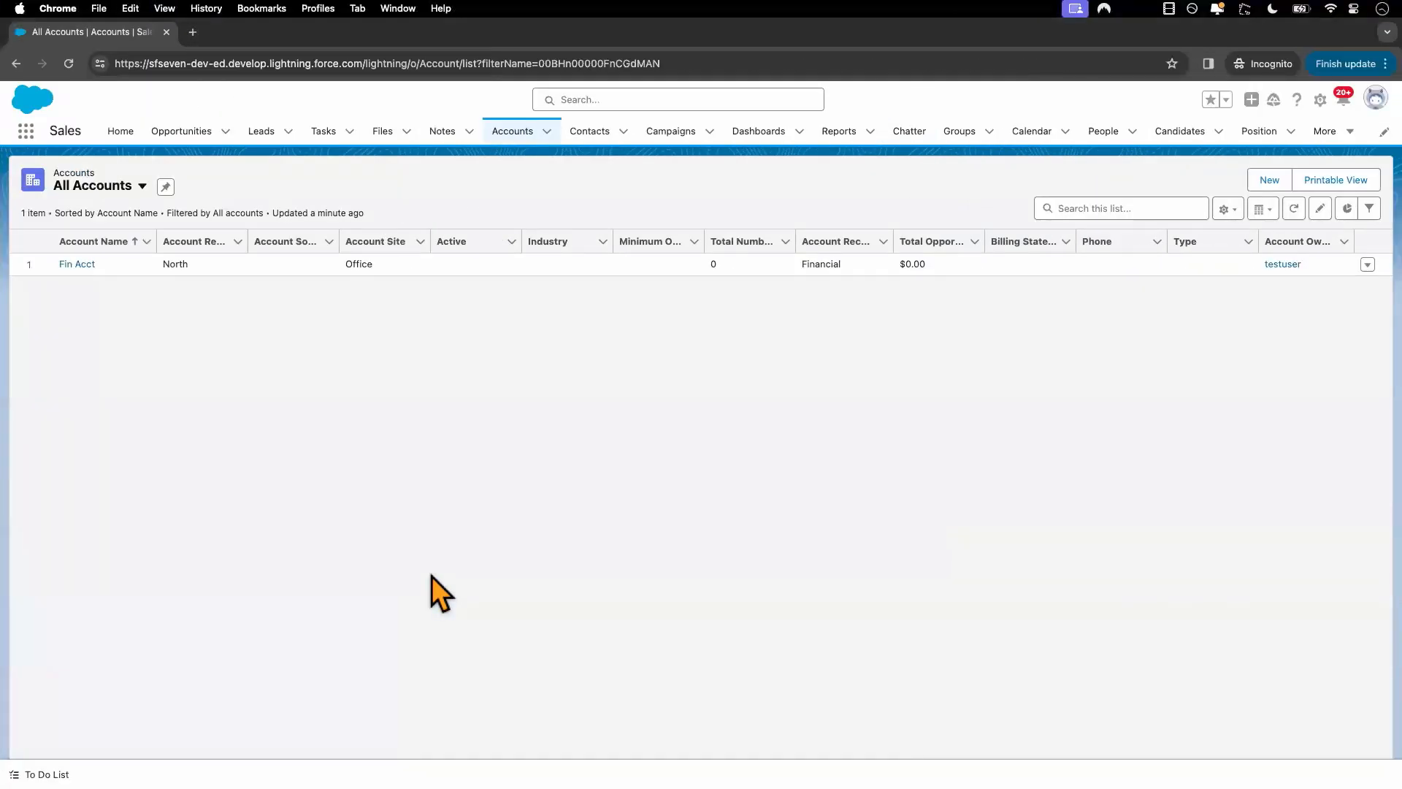
left_click(71, 65)
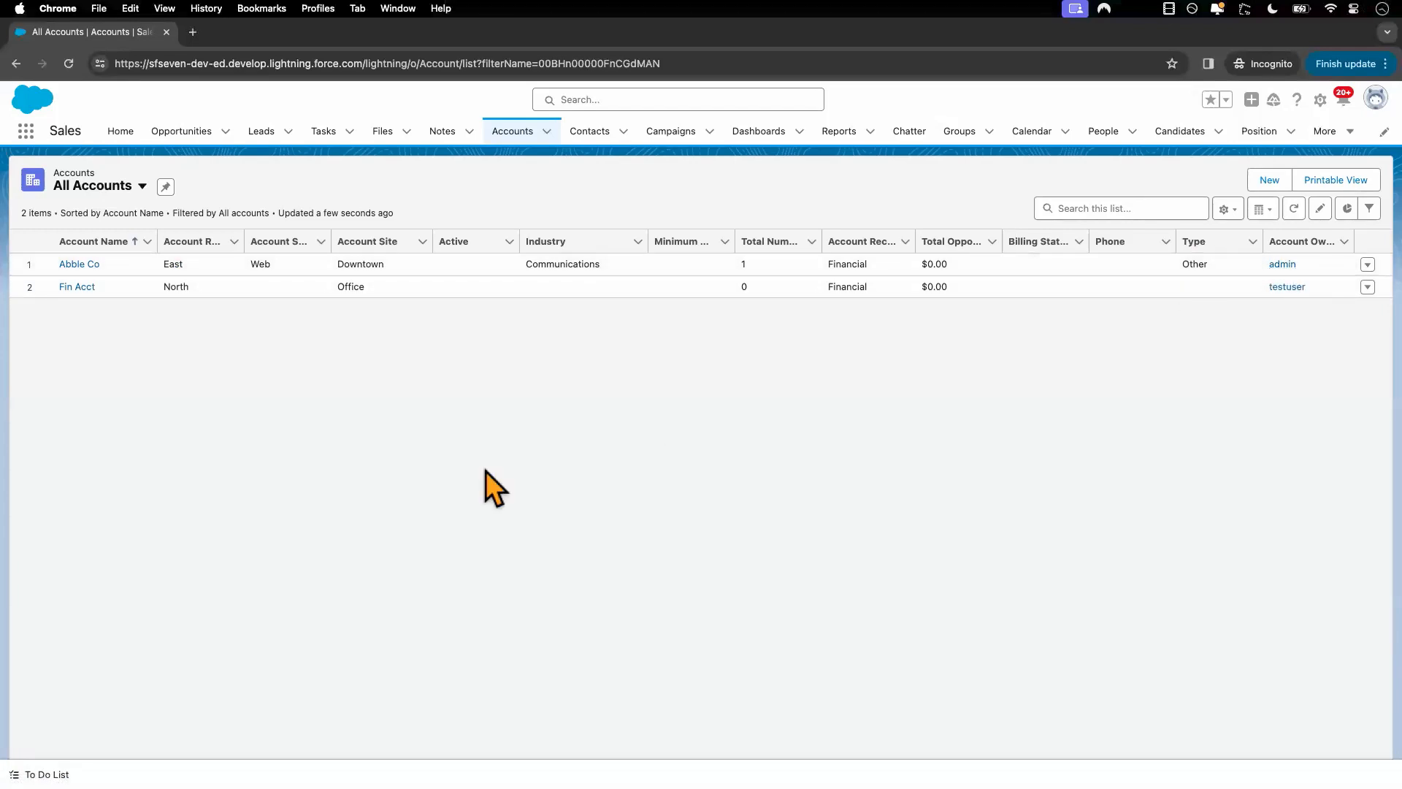
left_click(81, 265)
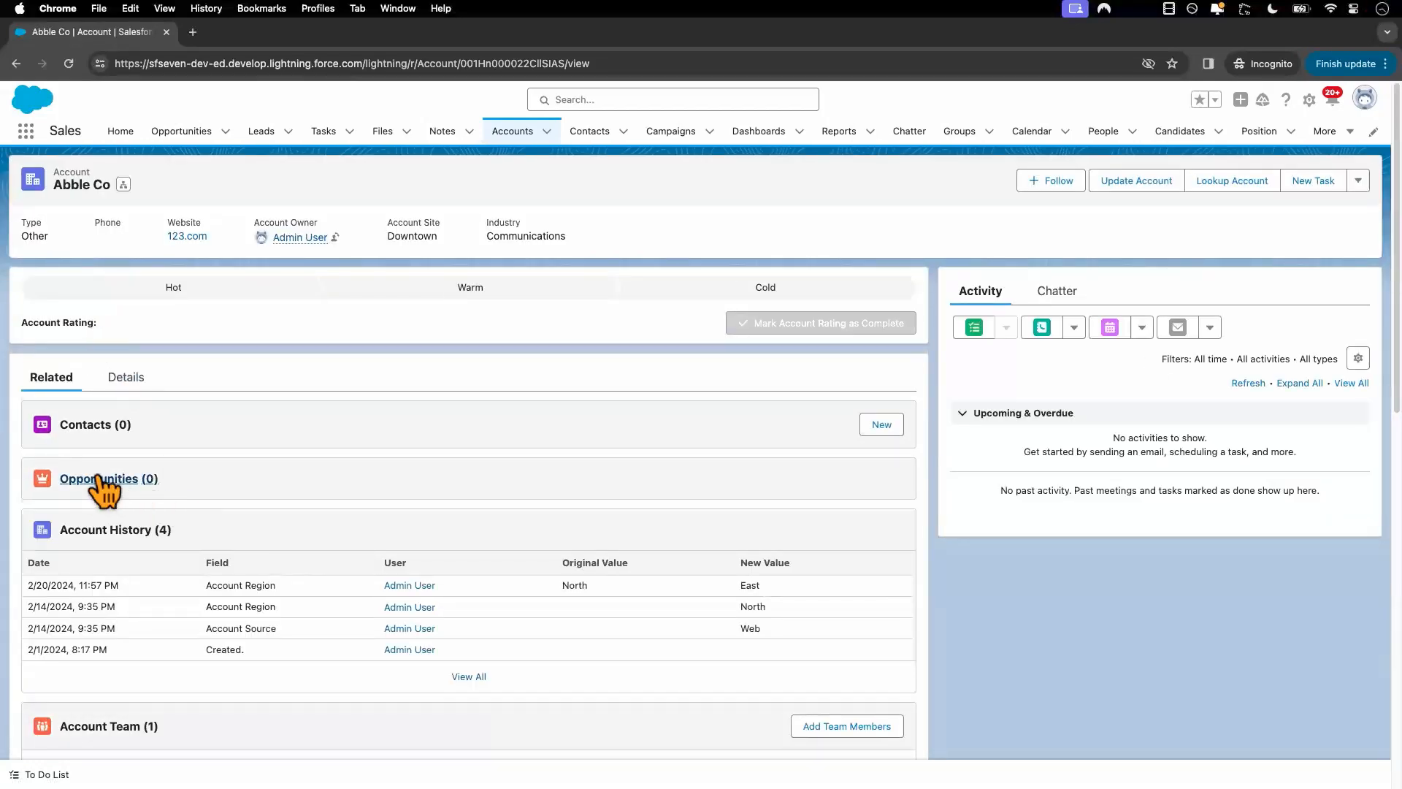
Step: Examine which related lists and records the test user can see on Abble Co, including Opportunities and the Account Team role
scroll(217, 458, "down", 3)
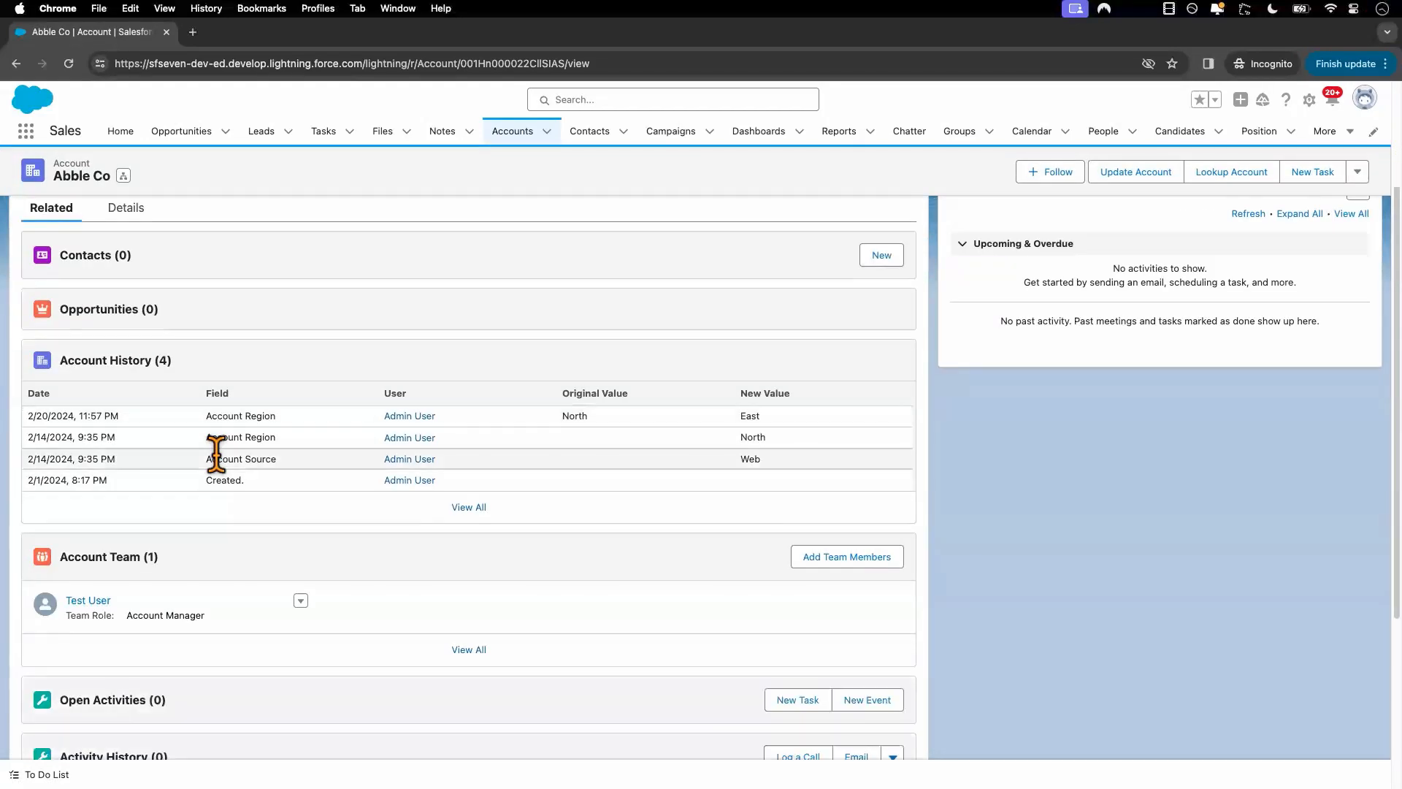
scroll(217, 458, "down", 3)
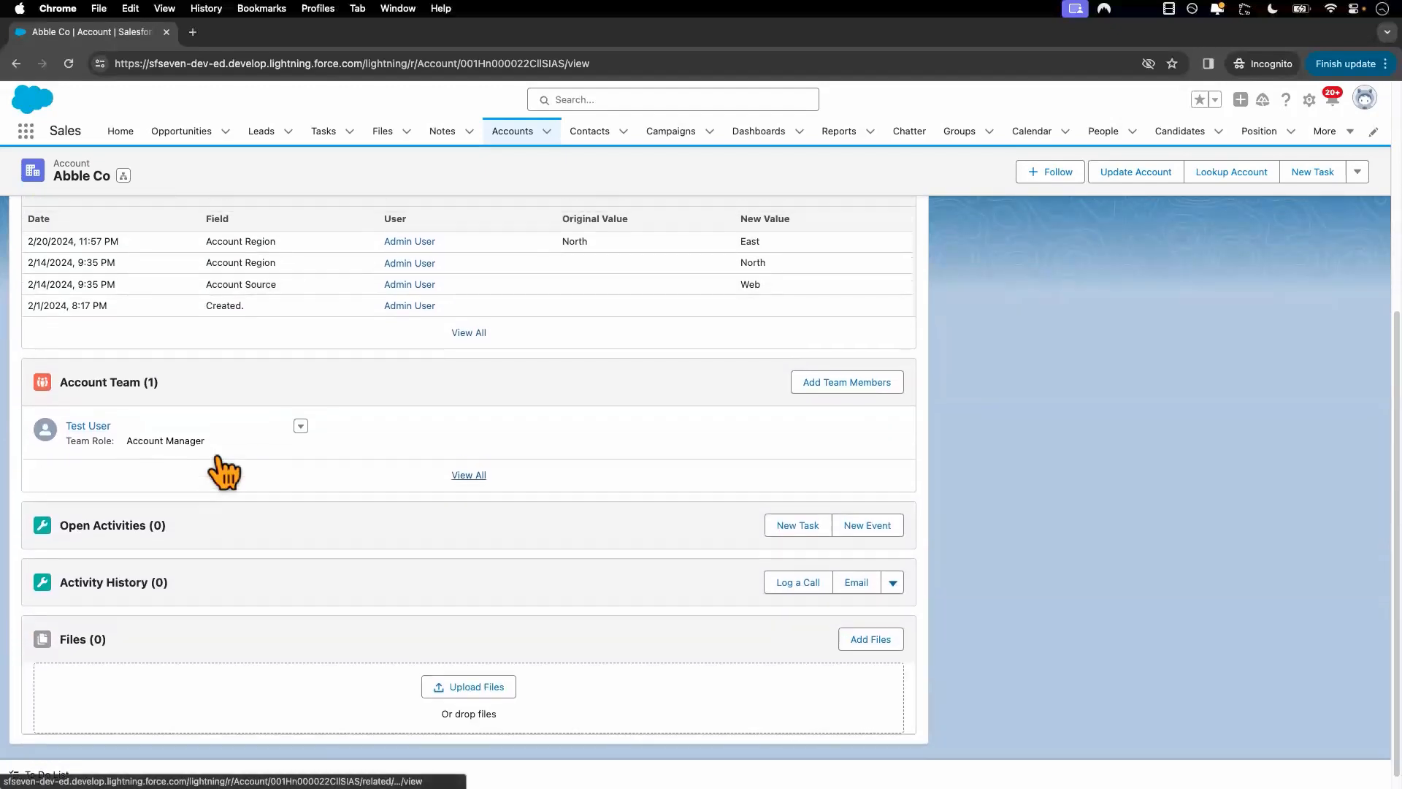
scroll(217, 458, "up", 5)
scroll(217, 458, "up", 1)
scroll(217, 458, "down", 3)
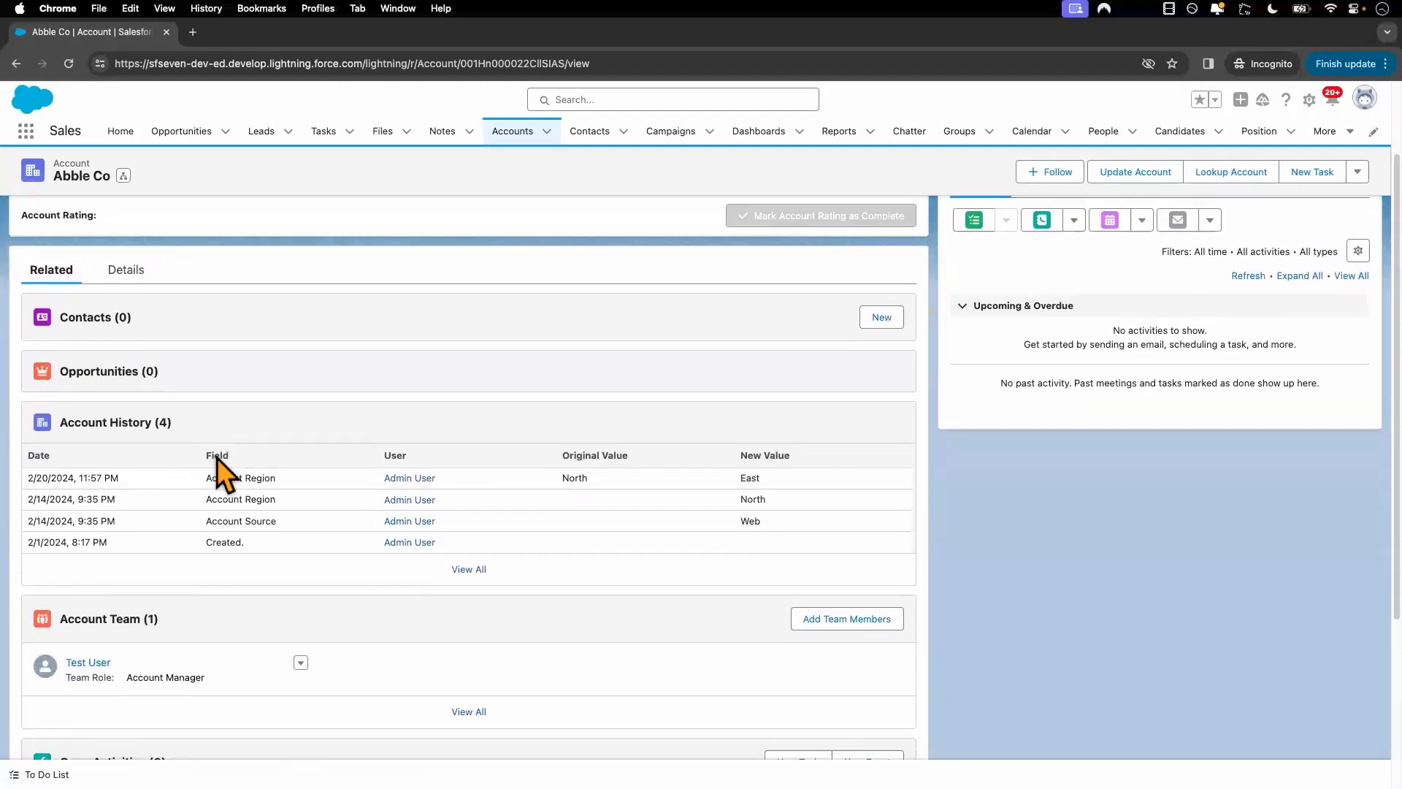
scroll(217, 458, "down", 2)
scroll(217, 458, "up", 5)
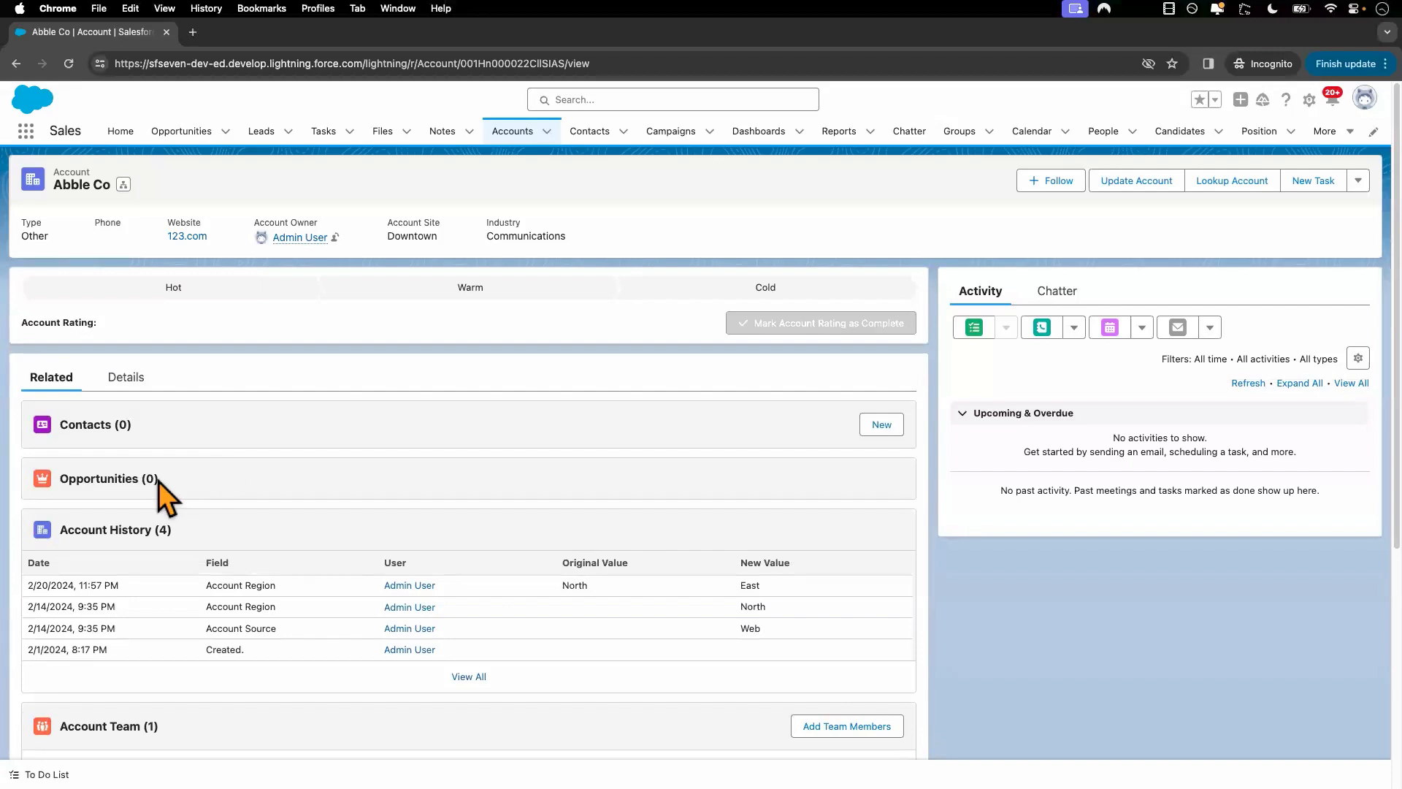
scroll(194, 480, "down", 1)
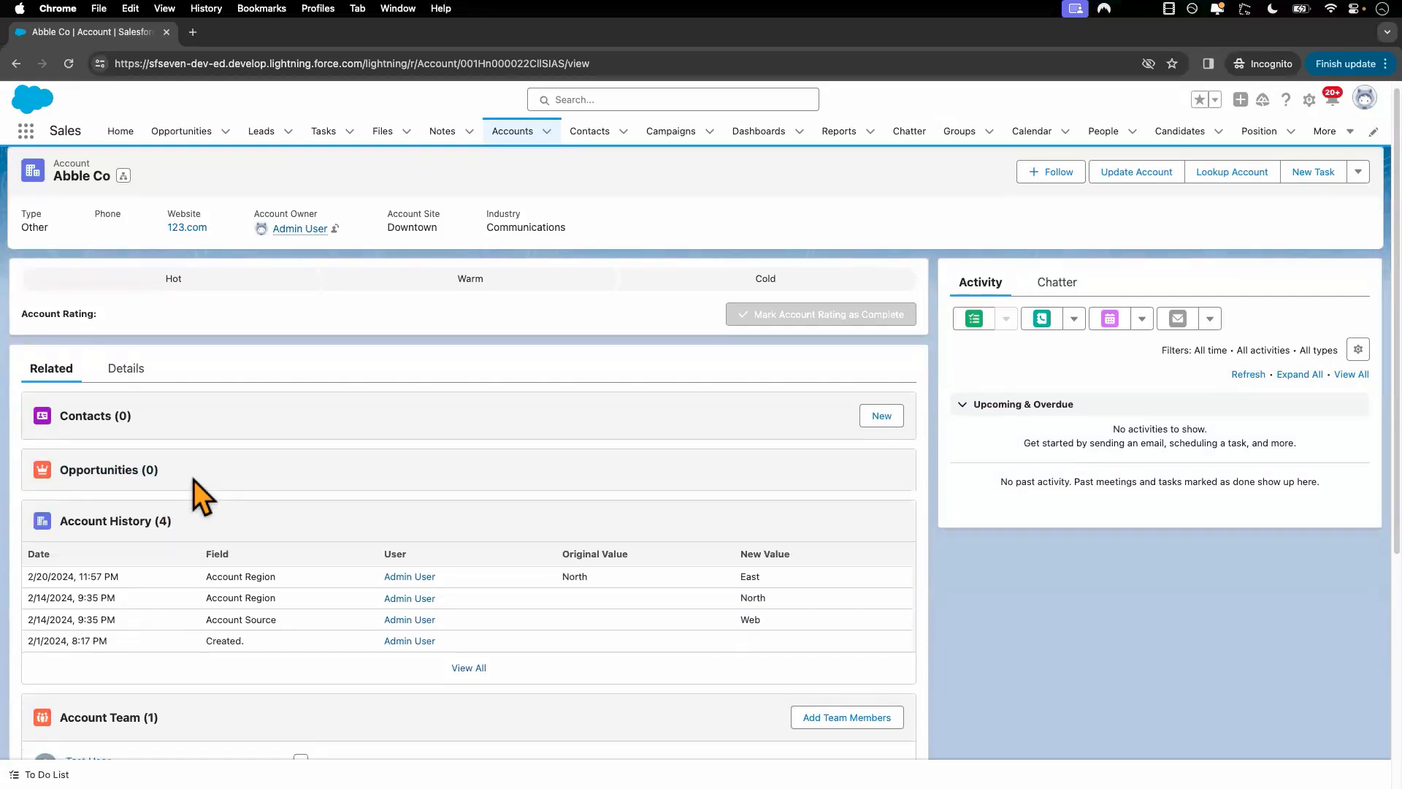
scroll(194, 479, "down", 5)
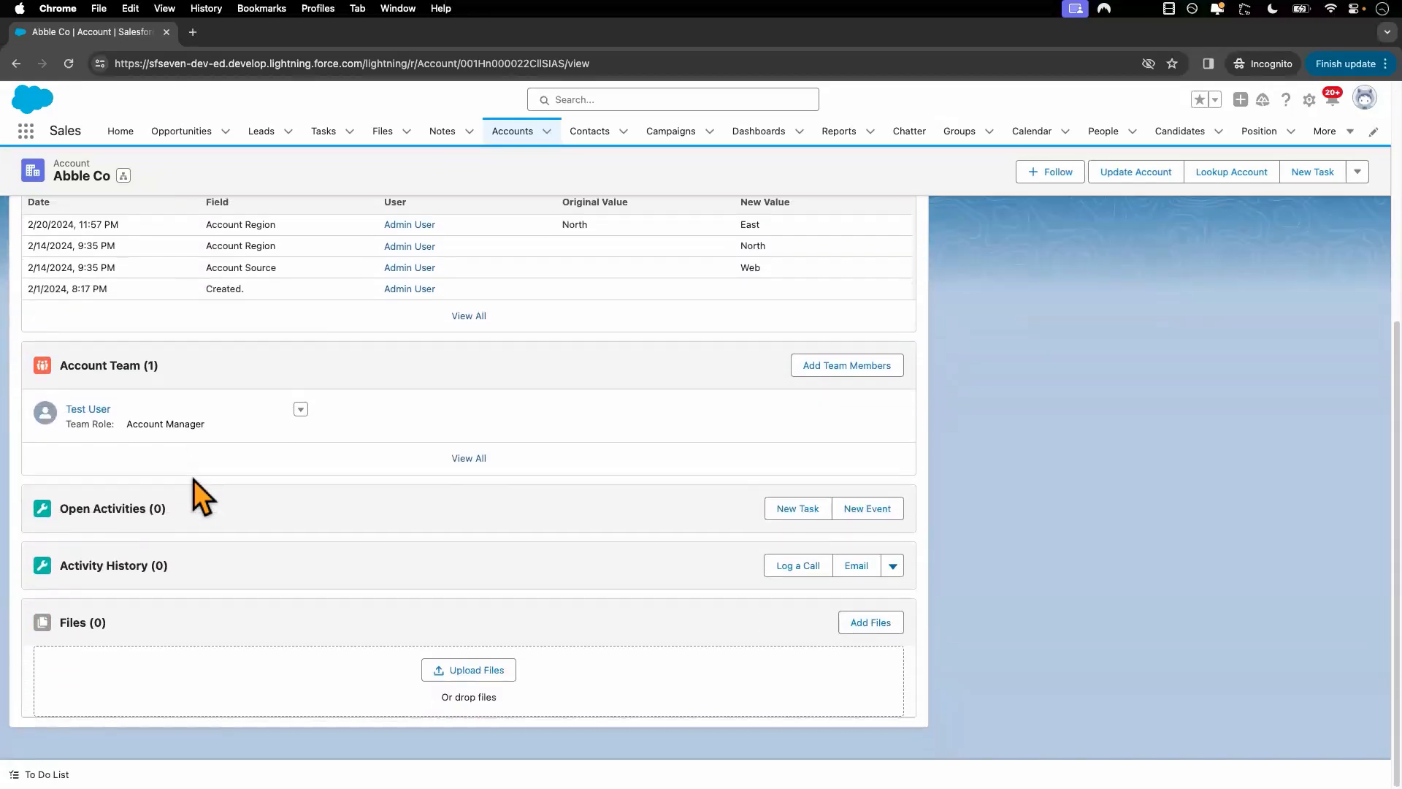
scroll(195, 480, "up", 3)
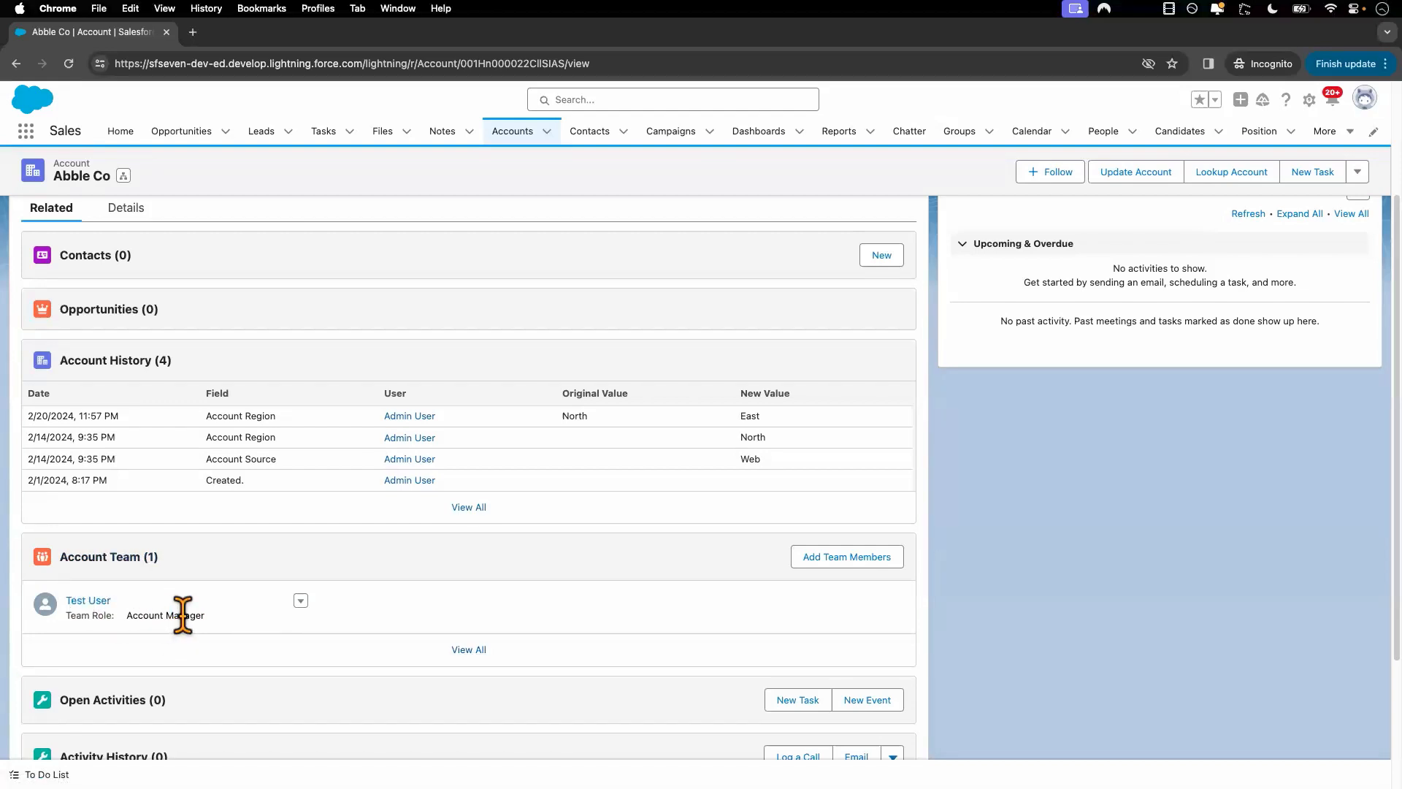
left_click_drag(130, 617, 209, 620)
scroll(247, 572, "up", 5)
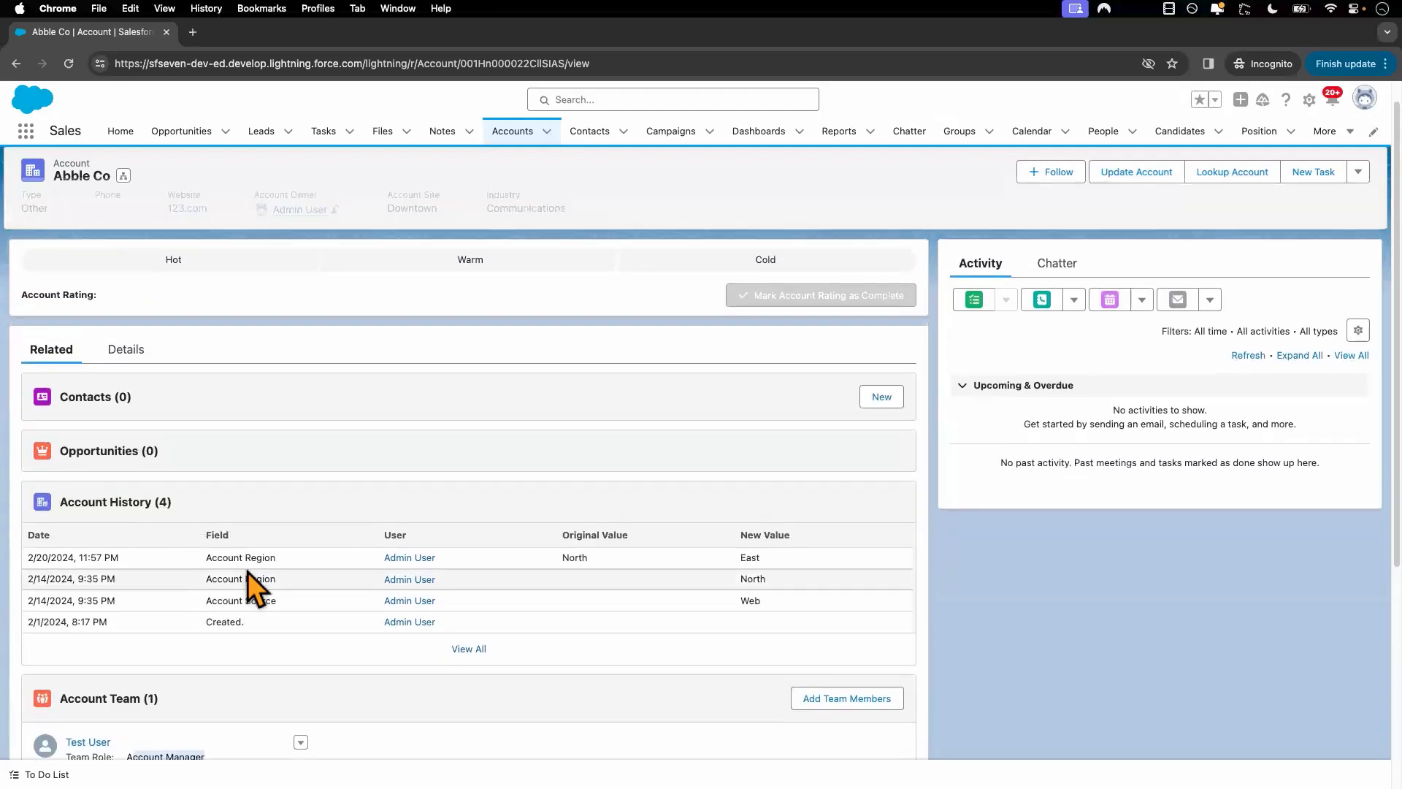
scroll(248, 572, "down", 1)
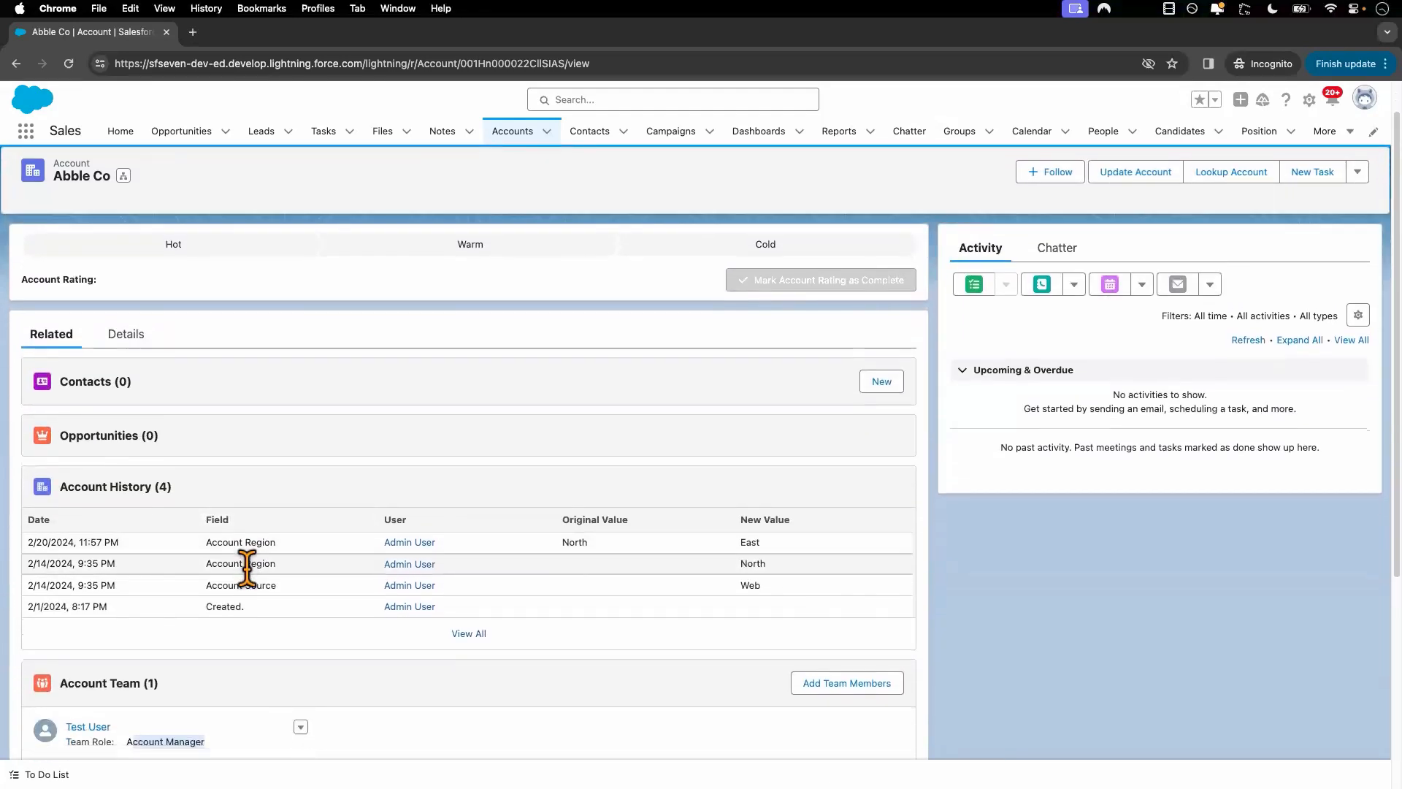
Step: As the test user, change Abble Co's Account Site to Downtown South and save the record
left_click(125, 336)
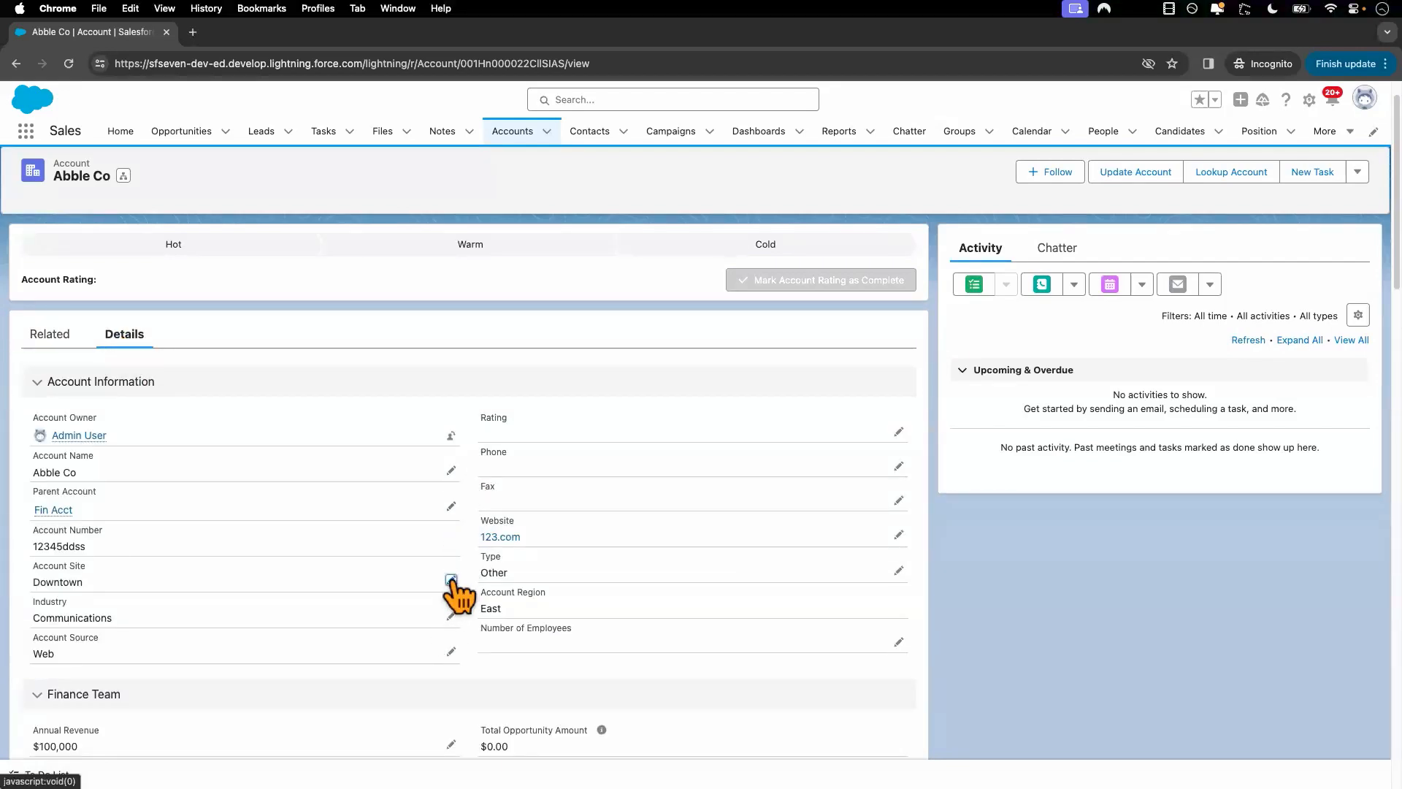
left_click(452, 581)
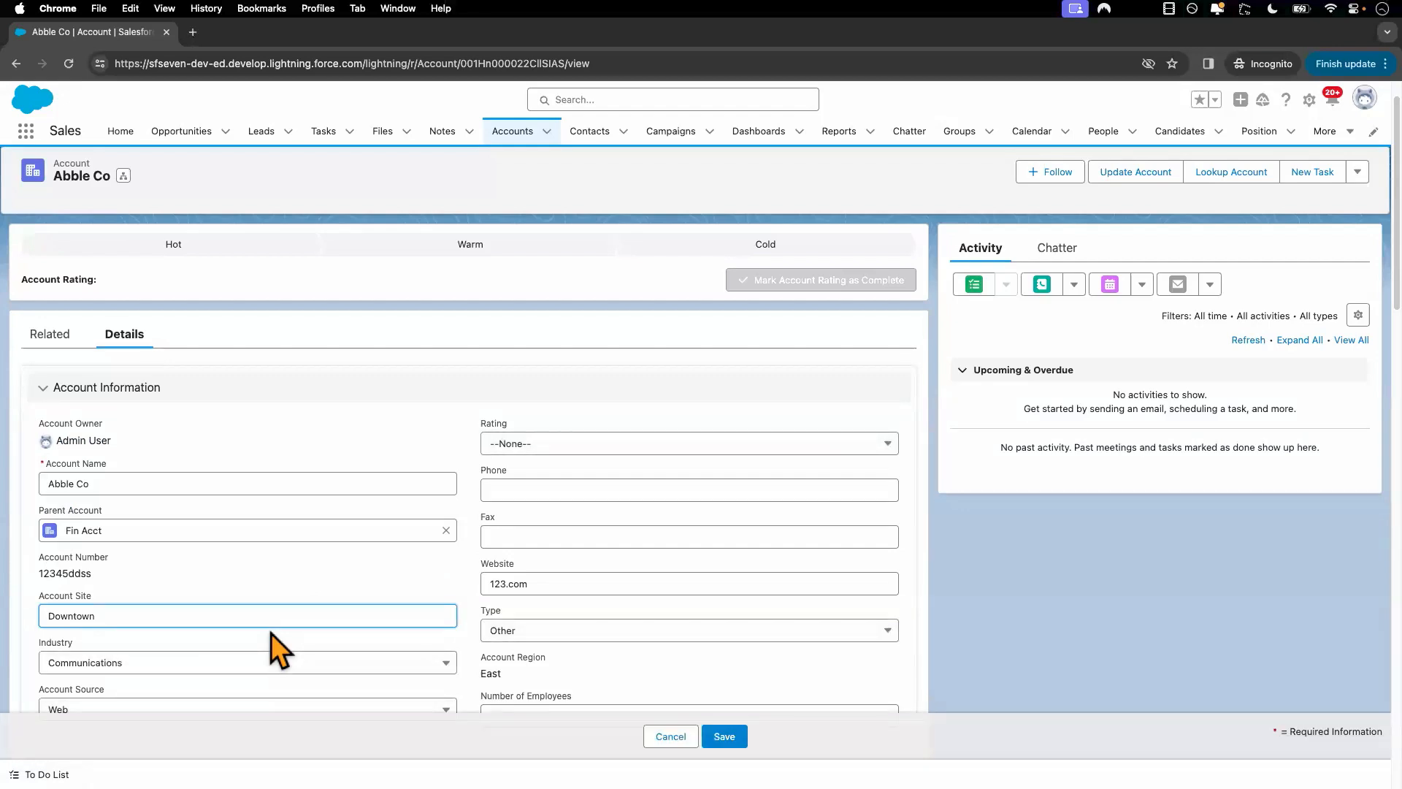
type("South")
left_click(724, 736)
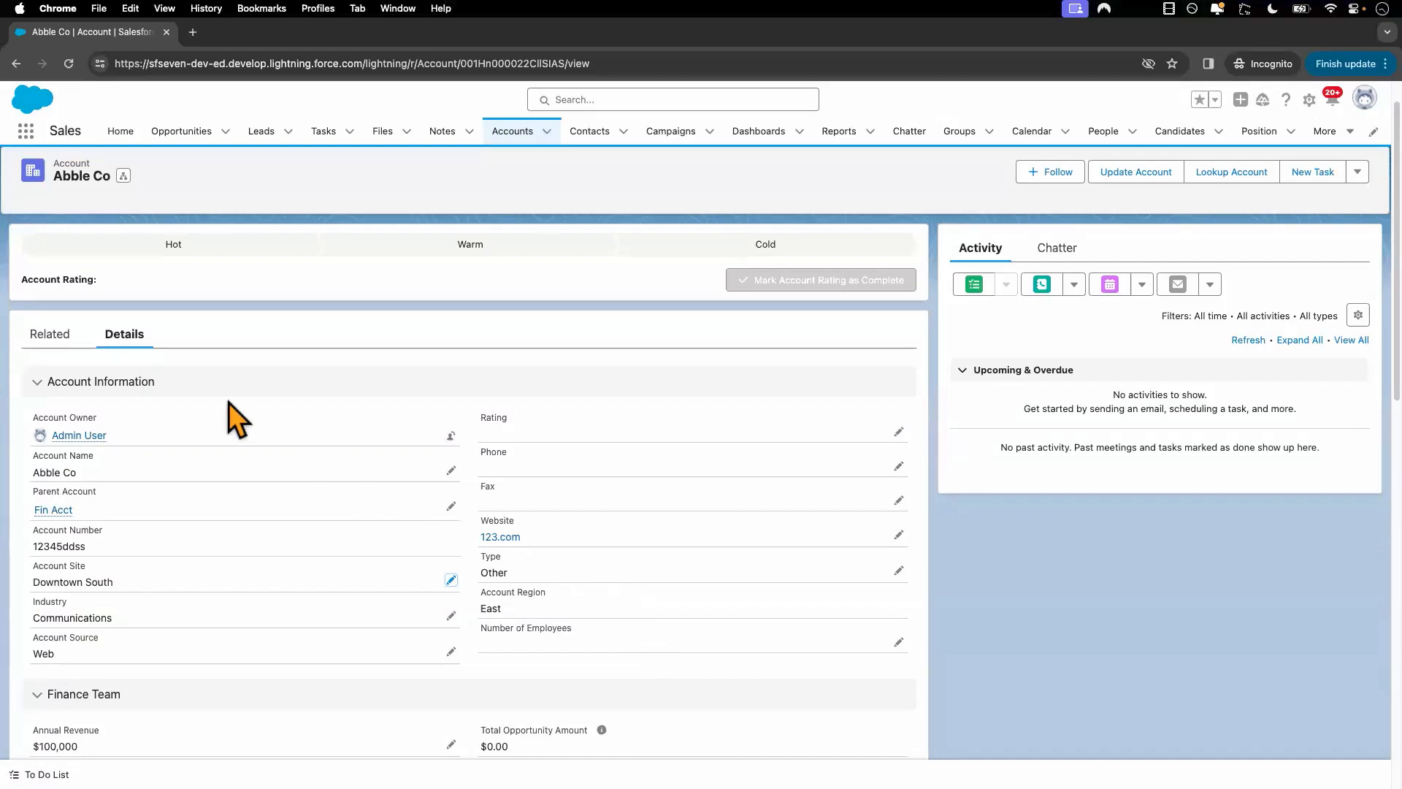
Step: Compare Abble Co's related lists in the test user's session with the admin's view, checking for Cases and Opportunities
left_click(57, 337)
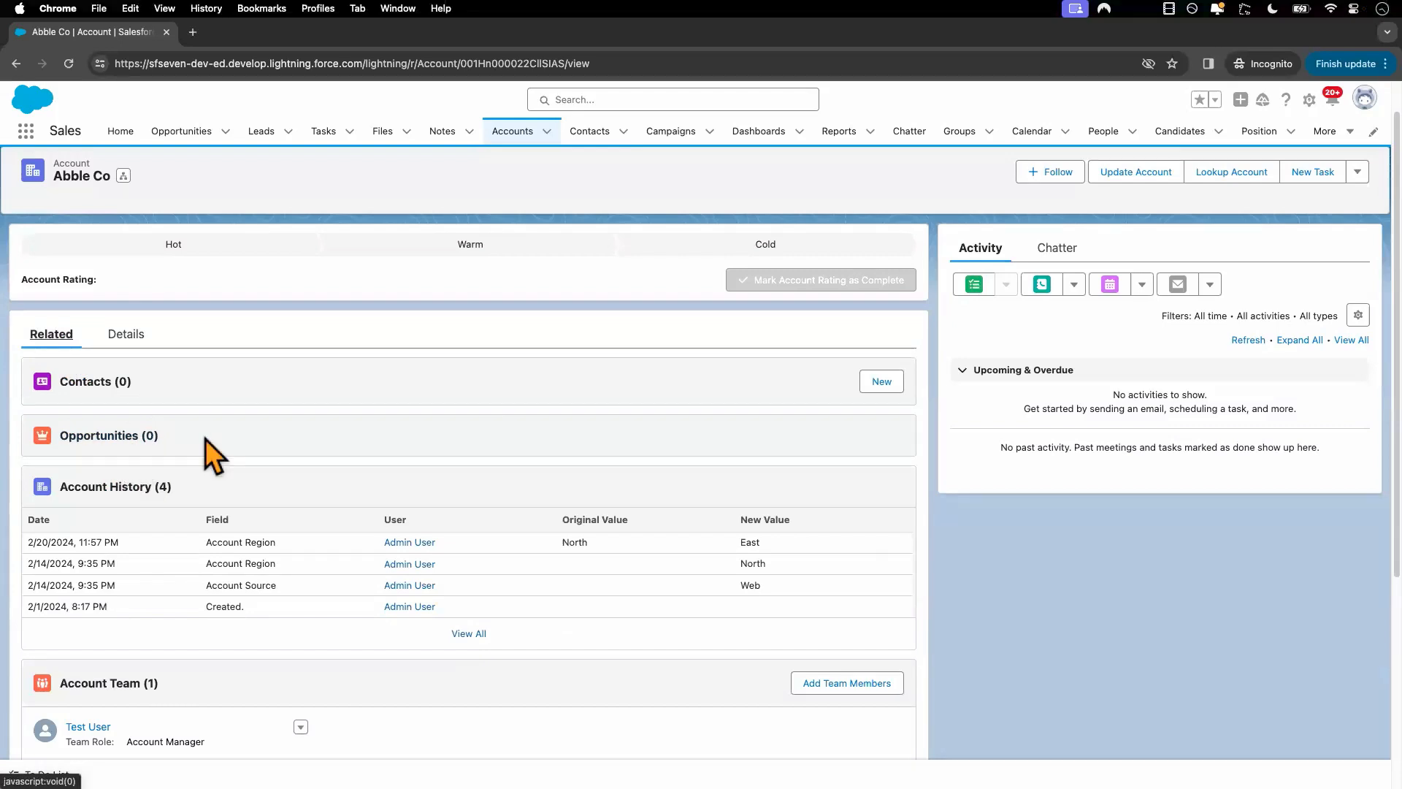
key("ctrl+Left")
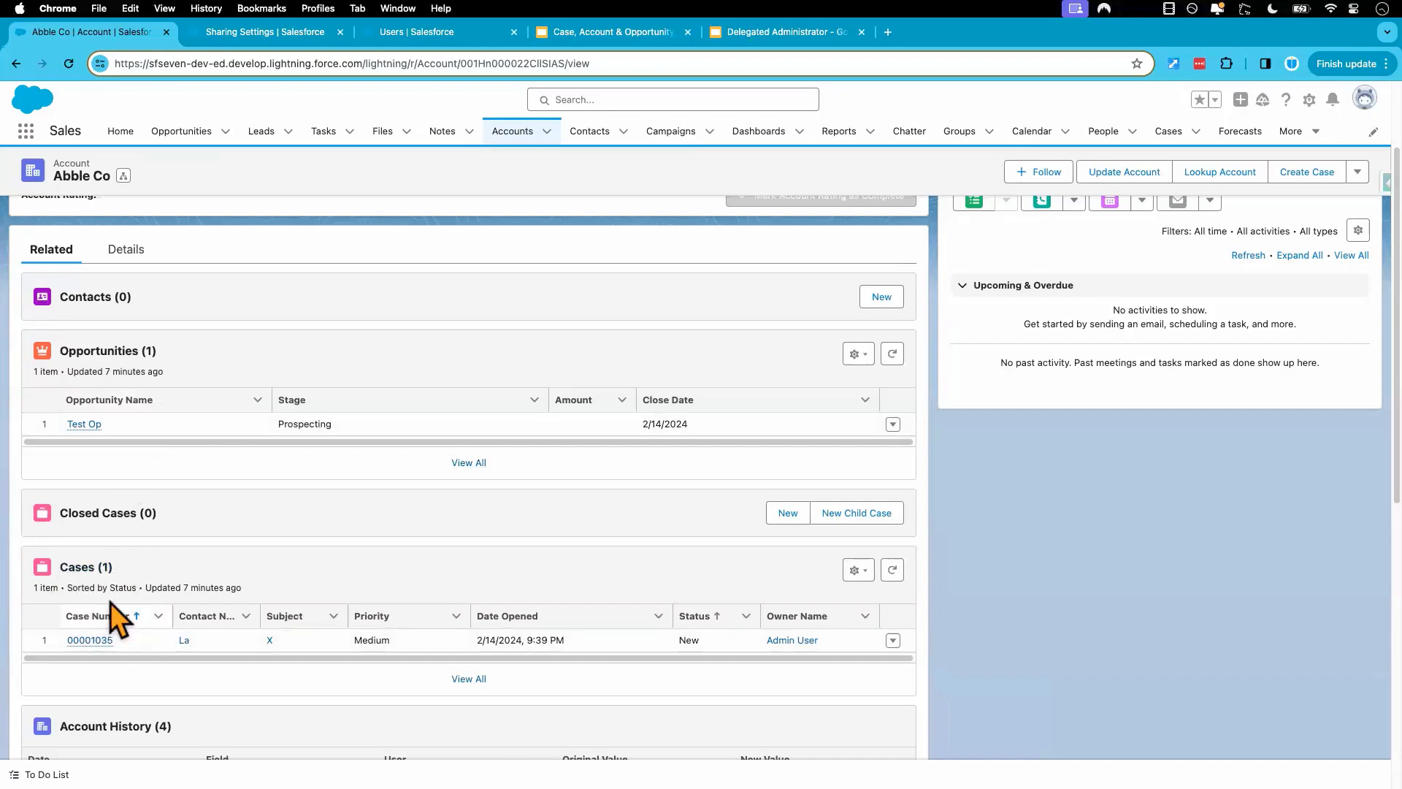
key("ctrl+Right")
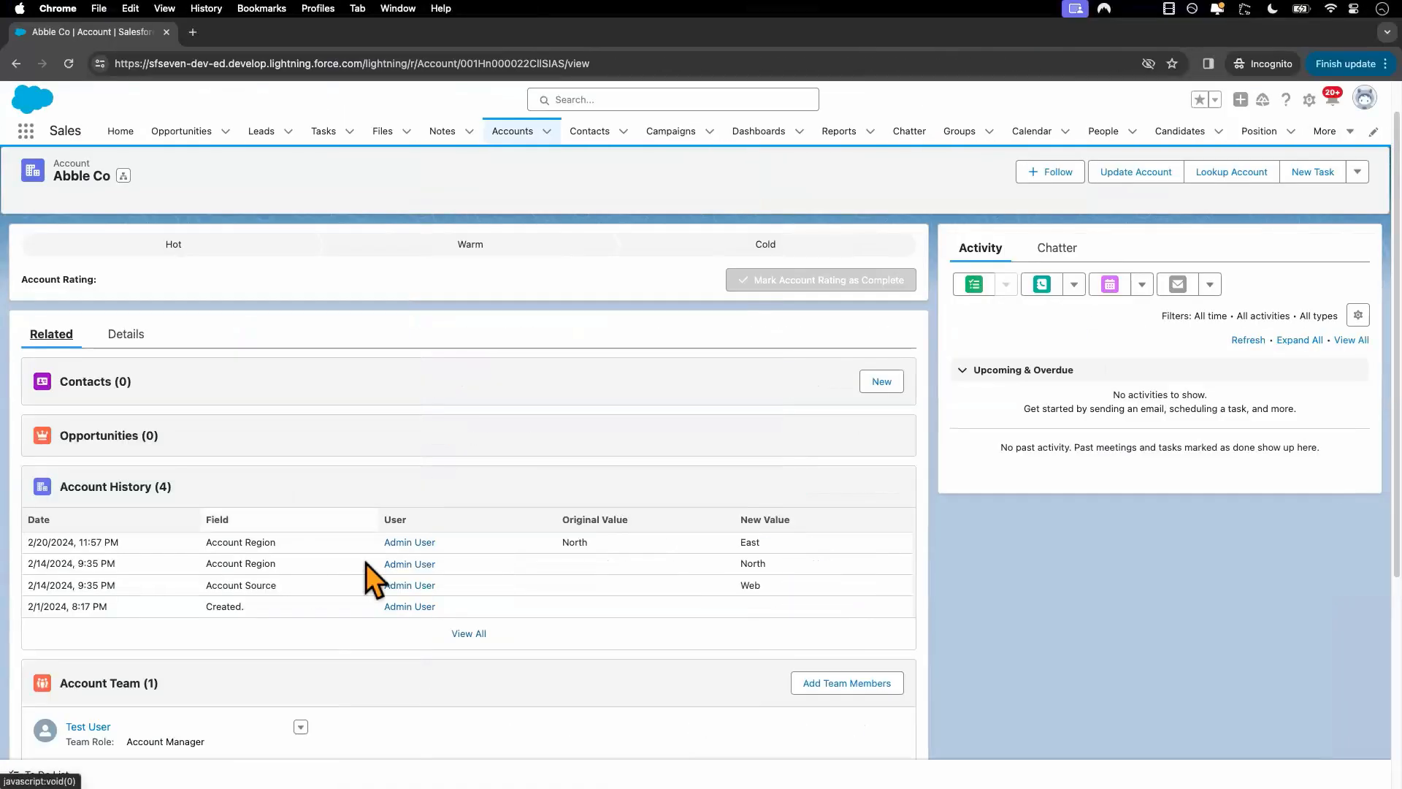
scroll(352, 471, "down", 3)
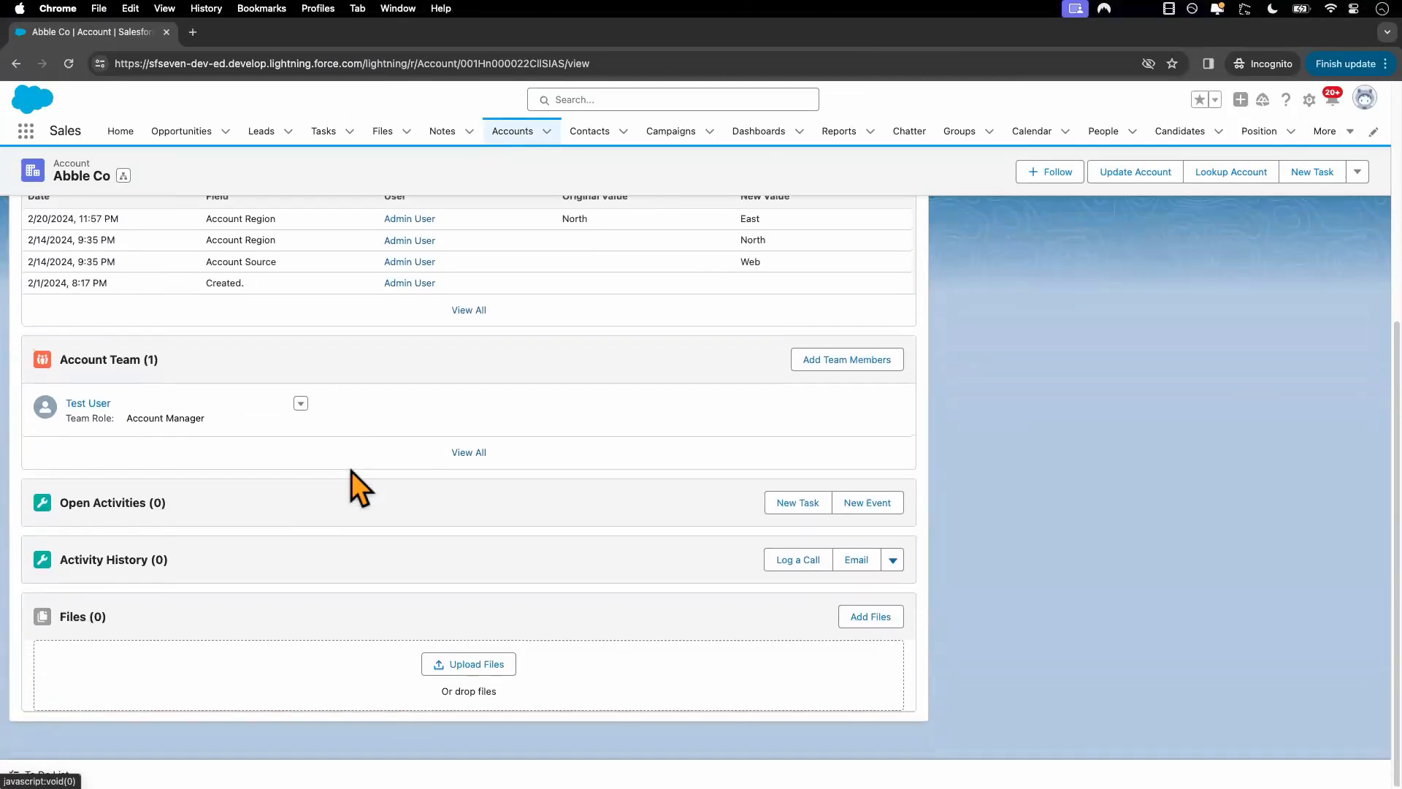
scroll(352, 471, "up", 5)
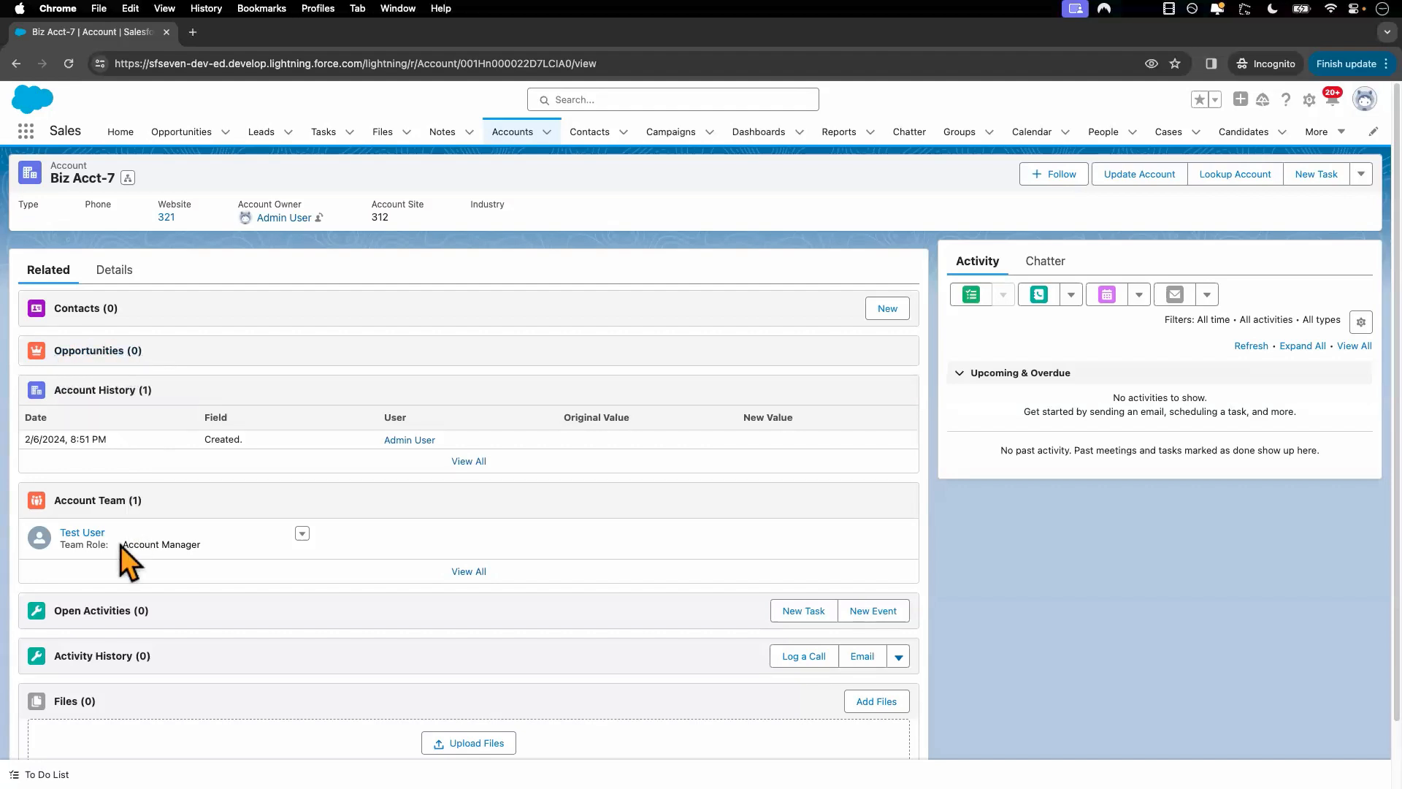
Step: Reopen the Abble Co account from the recently viewed accounts in the test user's session
left_click(511, 137)
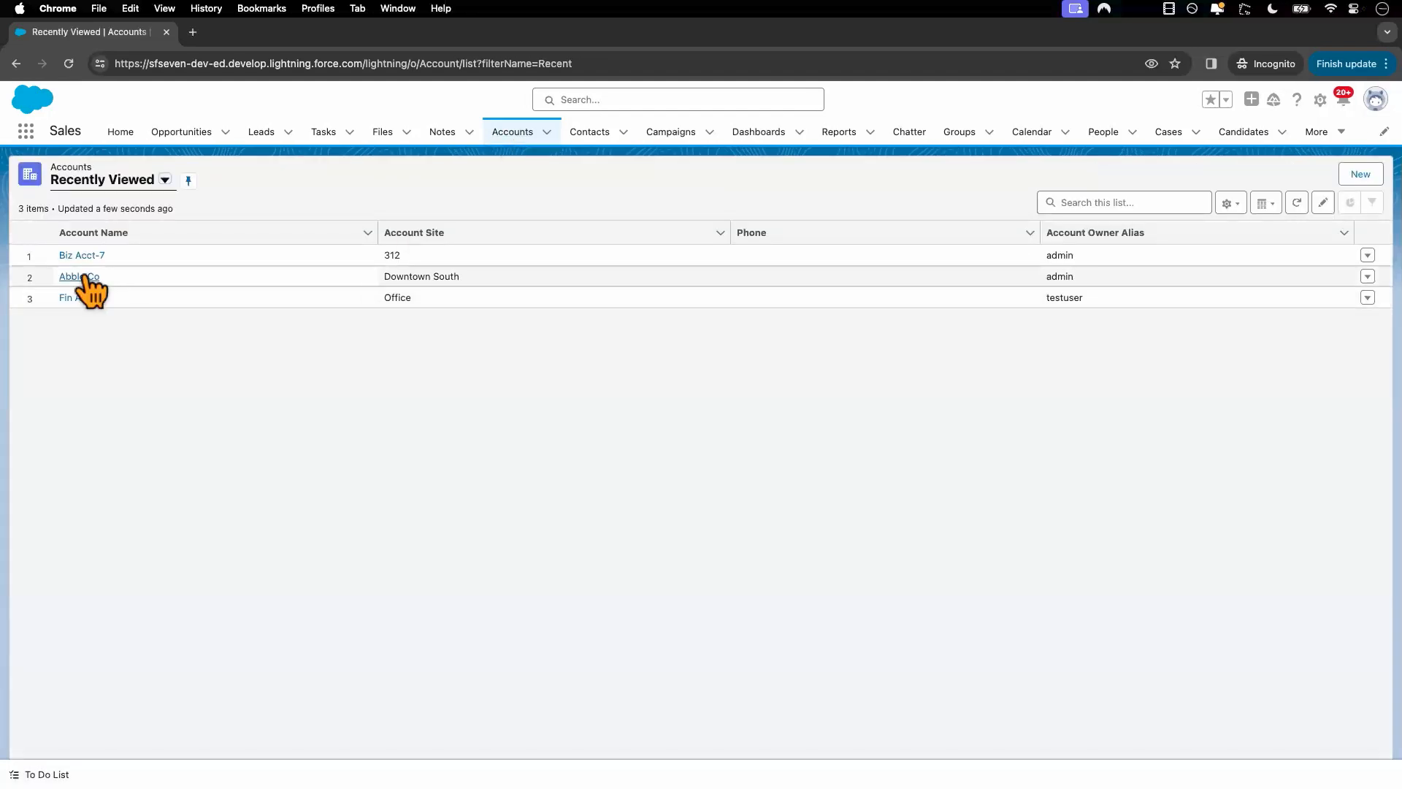
left_click(81, 277)
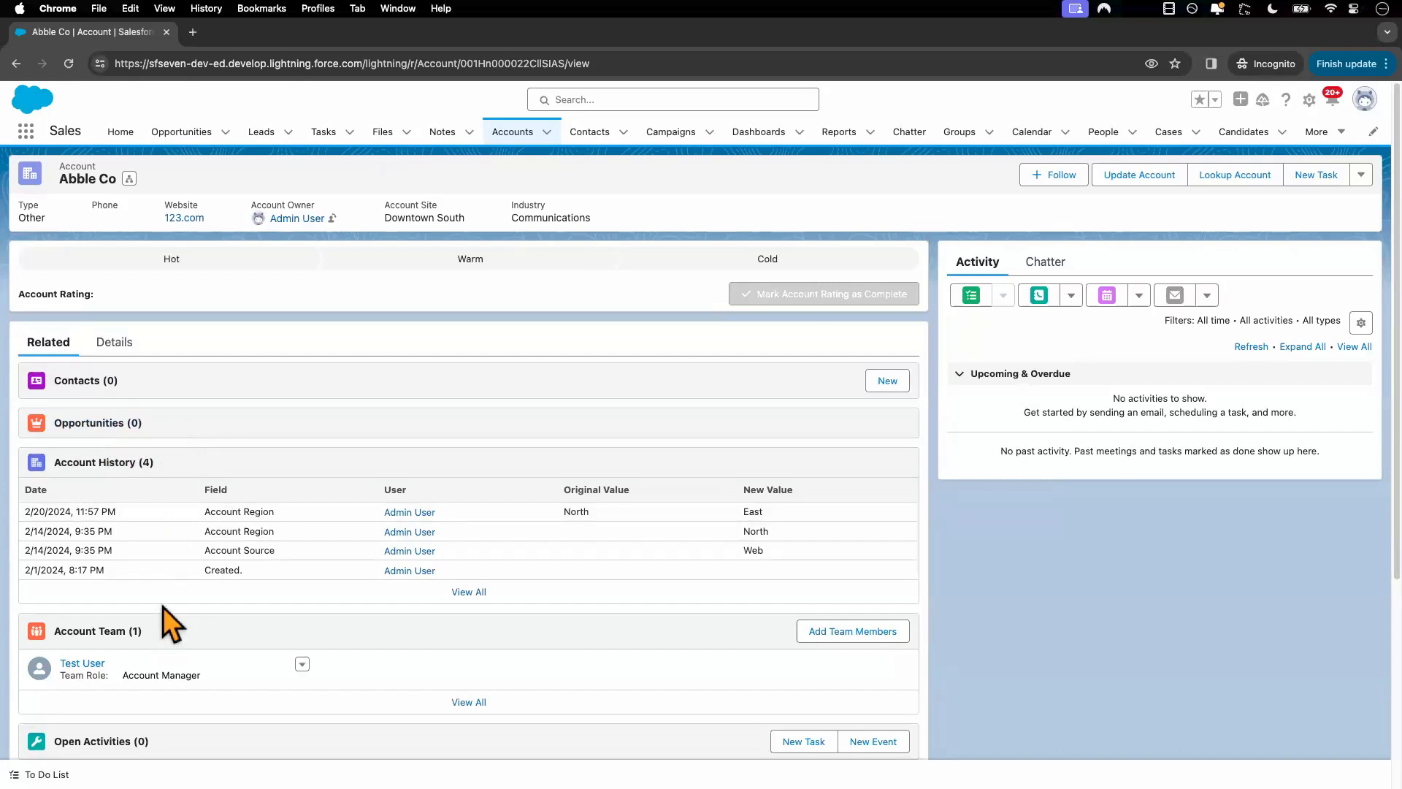
Step: Open Abble Co in the admin session and compare its Opportunities and Cases related lists with the test user's view
key("ctrl+Left")
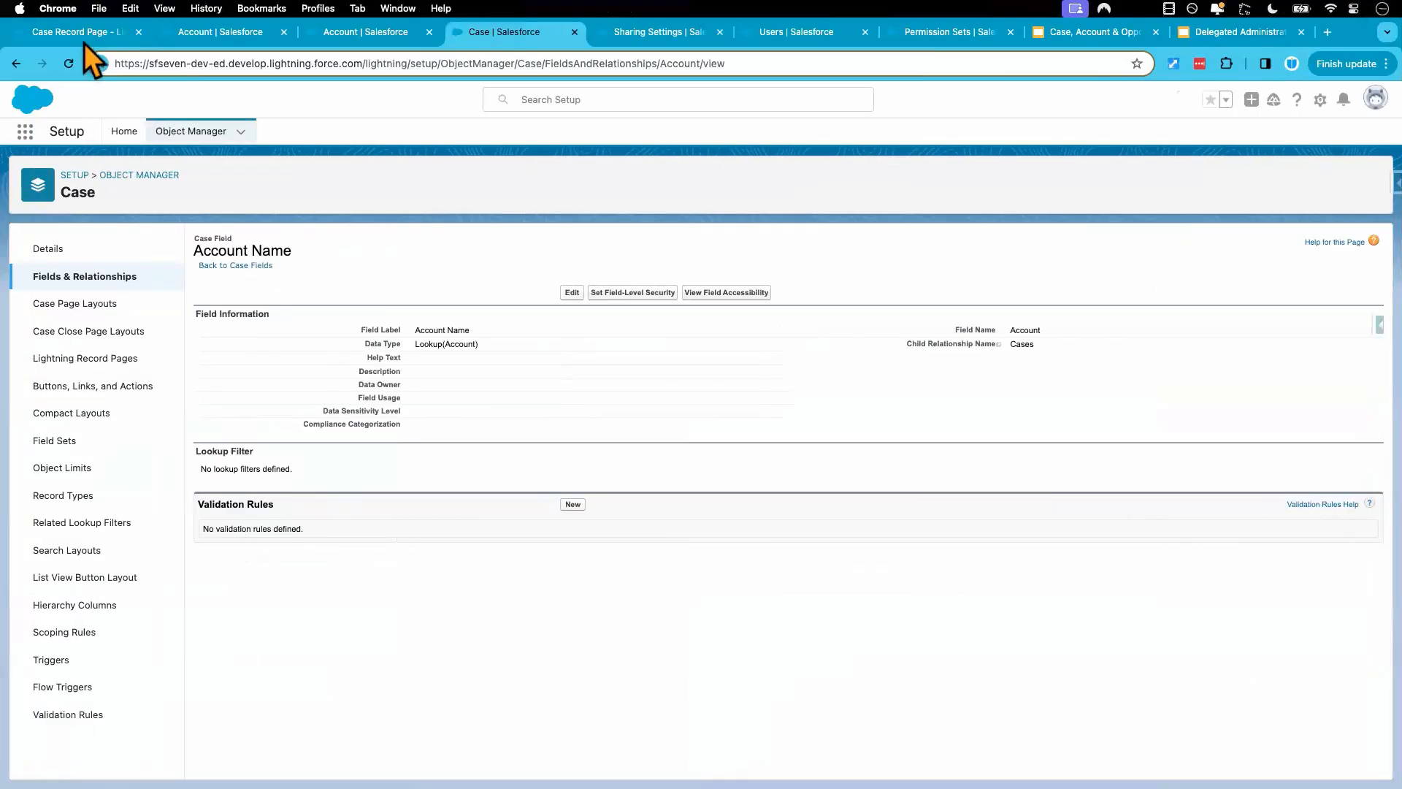
left_click(197, 37)
left_click(348, 37)
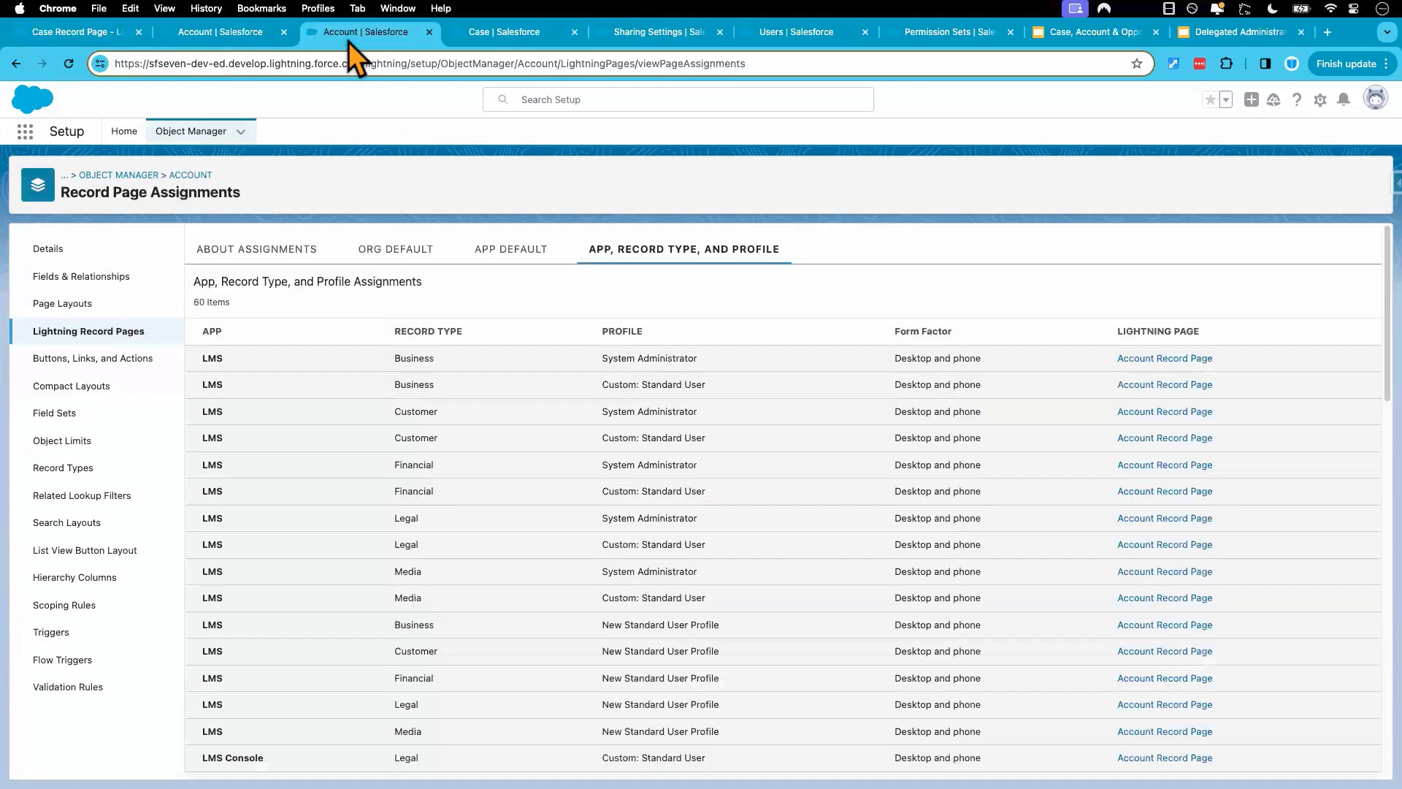
left_click(64, 38)
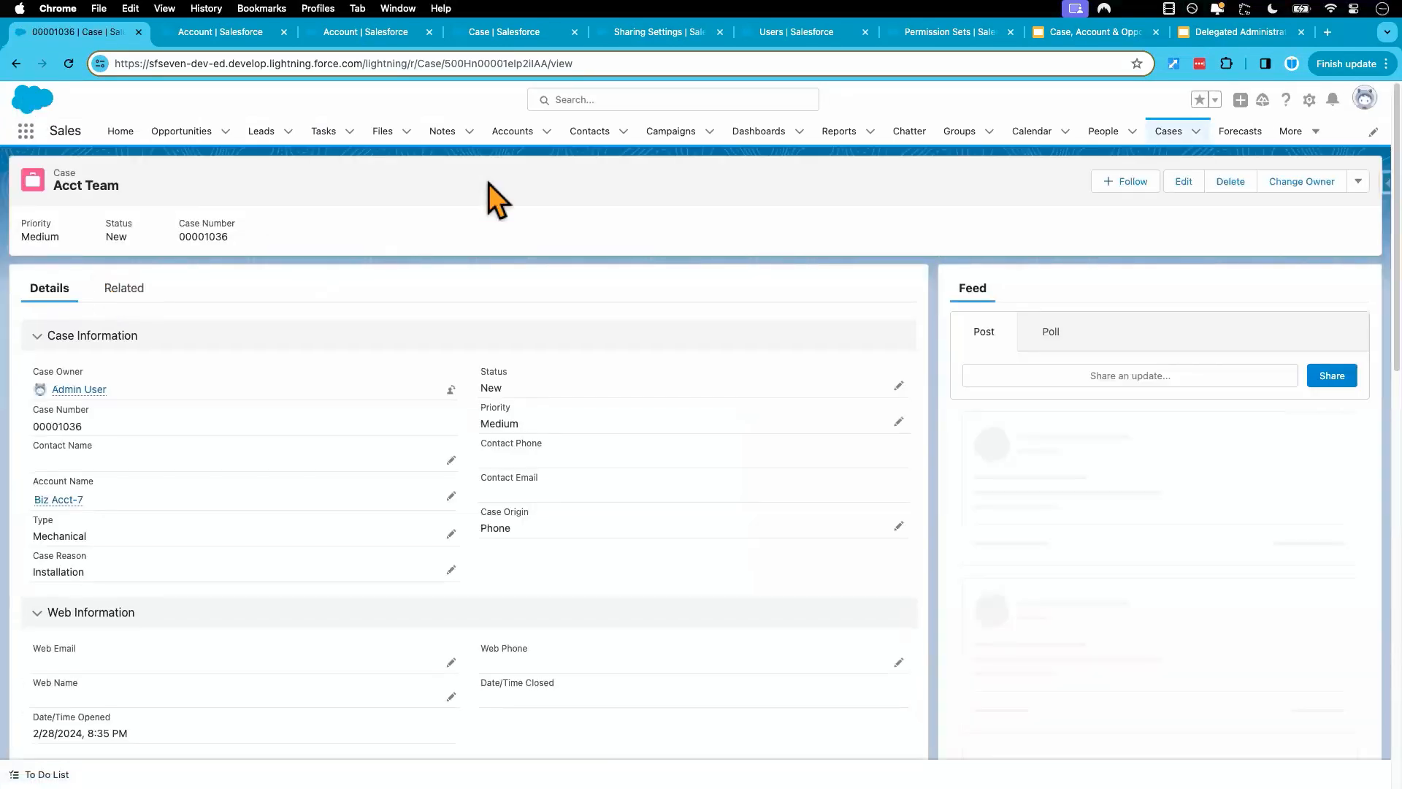
left_click(516, 137)
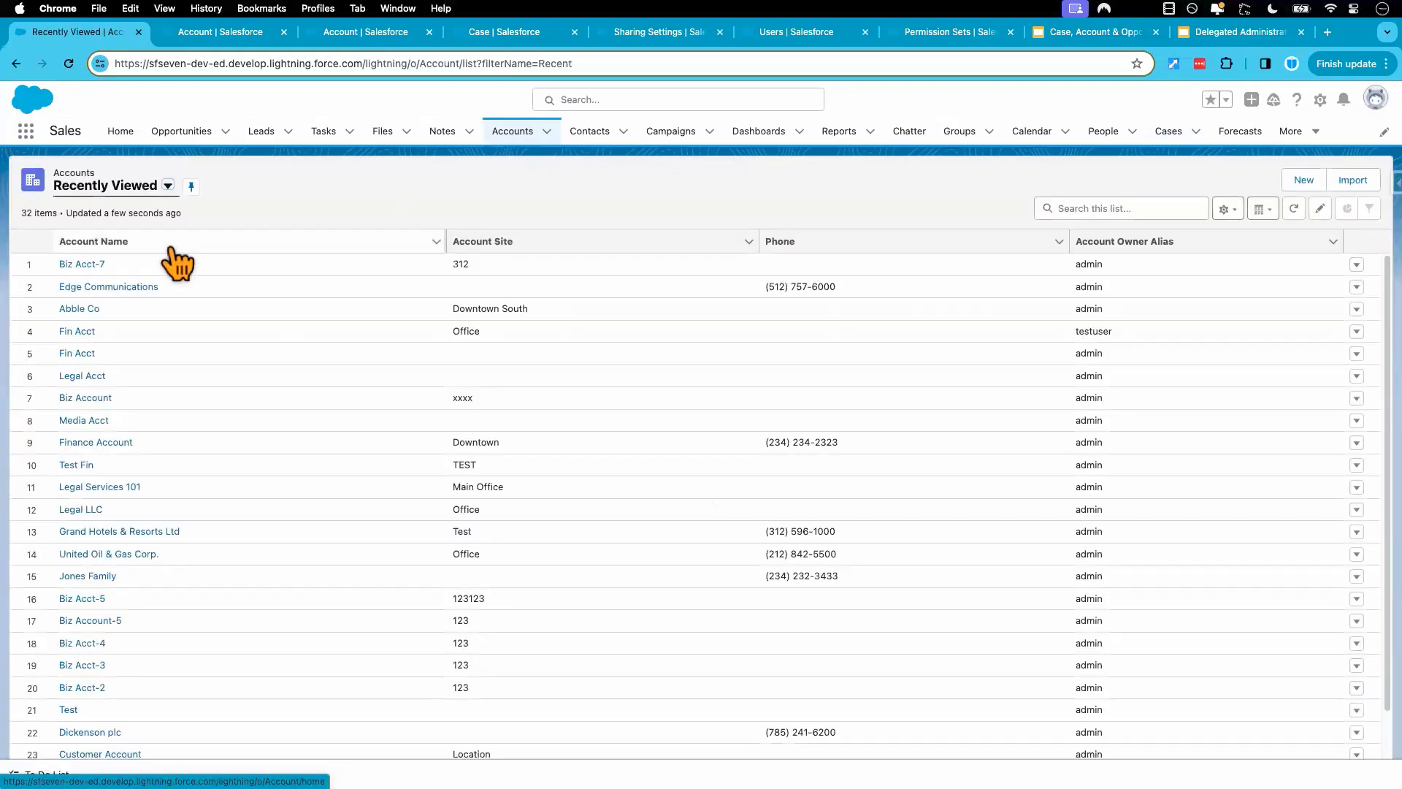
left_click(85, 309)
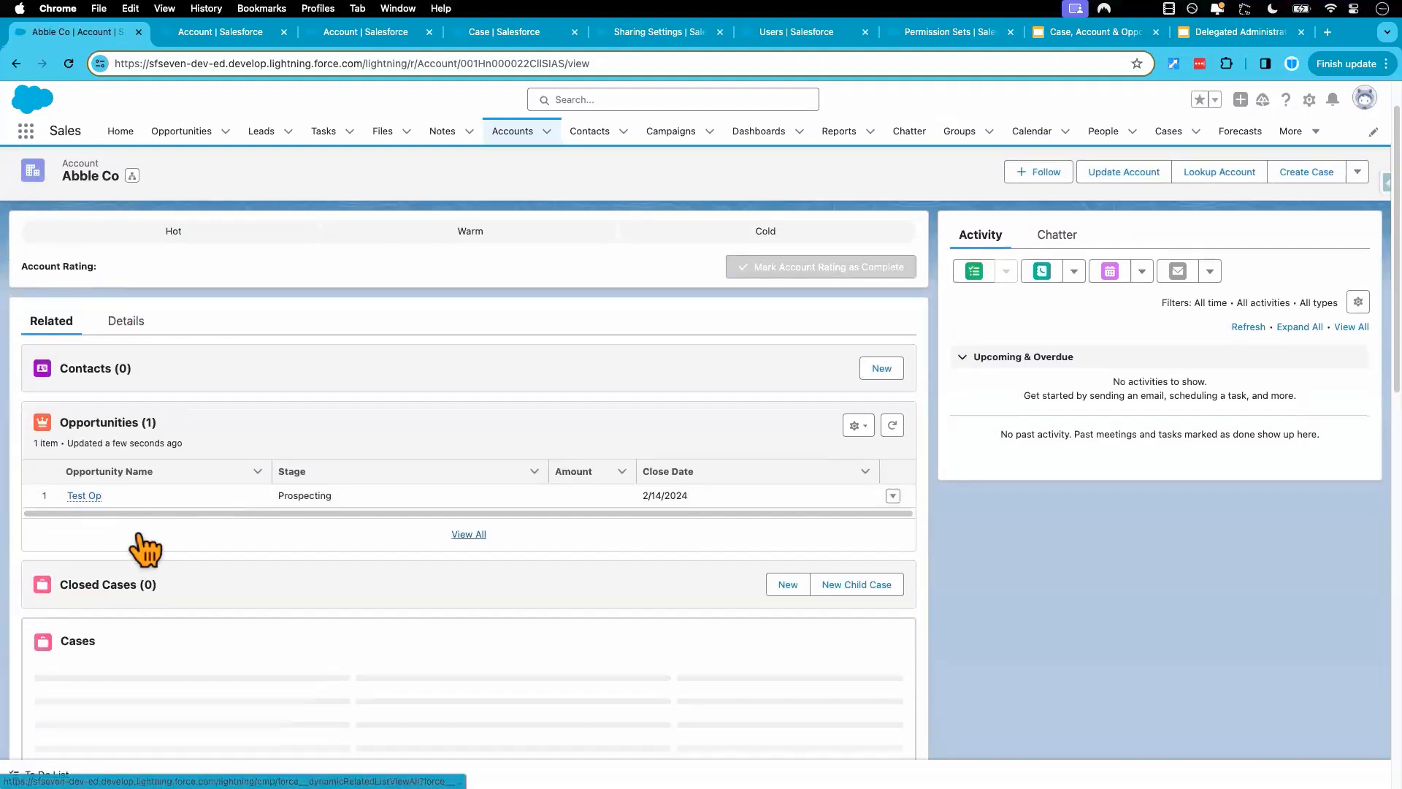
scroll(92, 635, "down", 3)
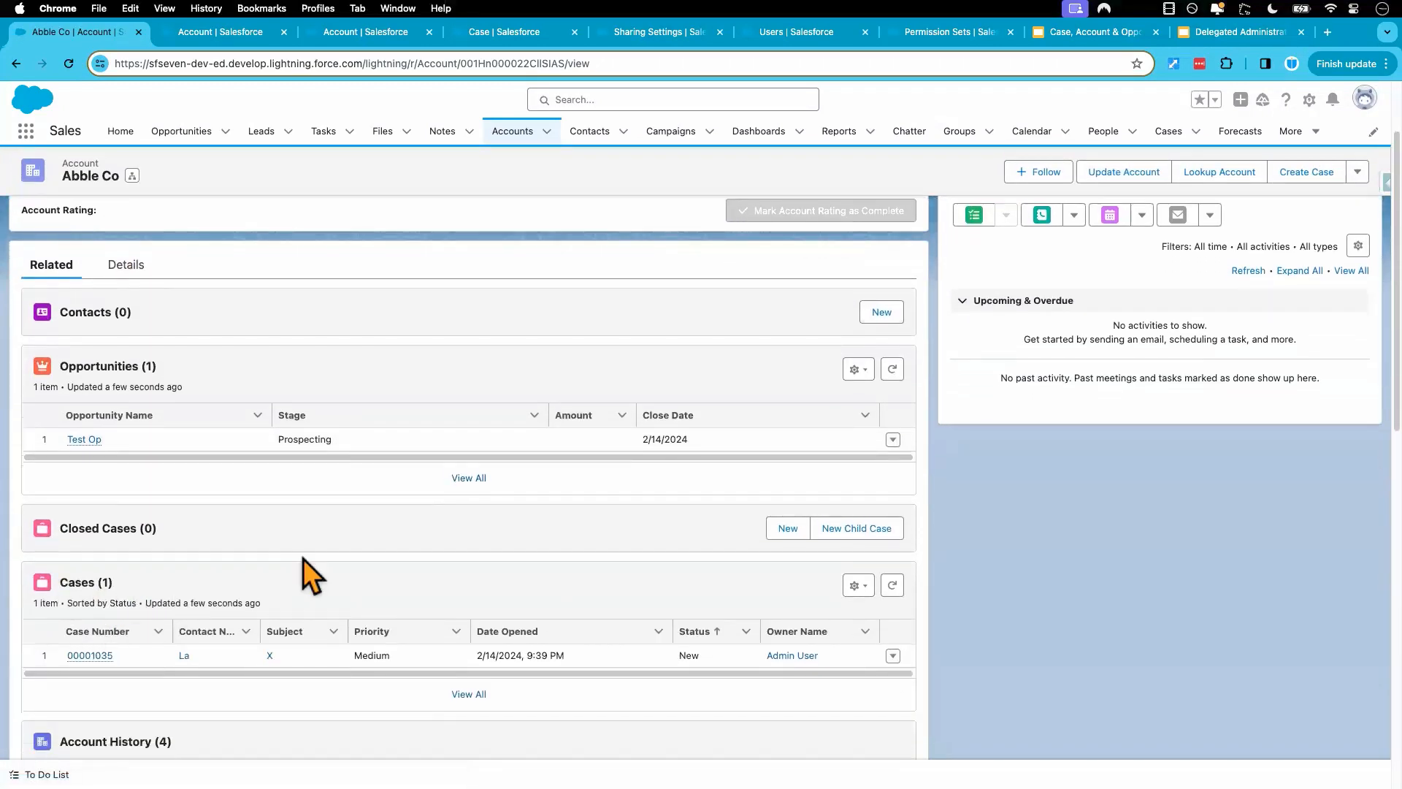
key("ctrl+Right")
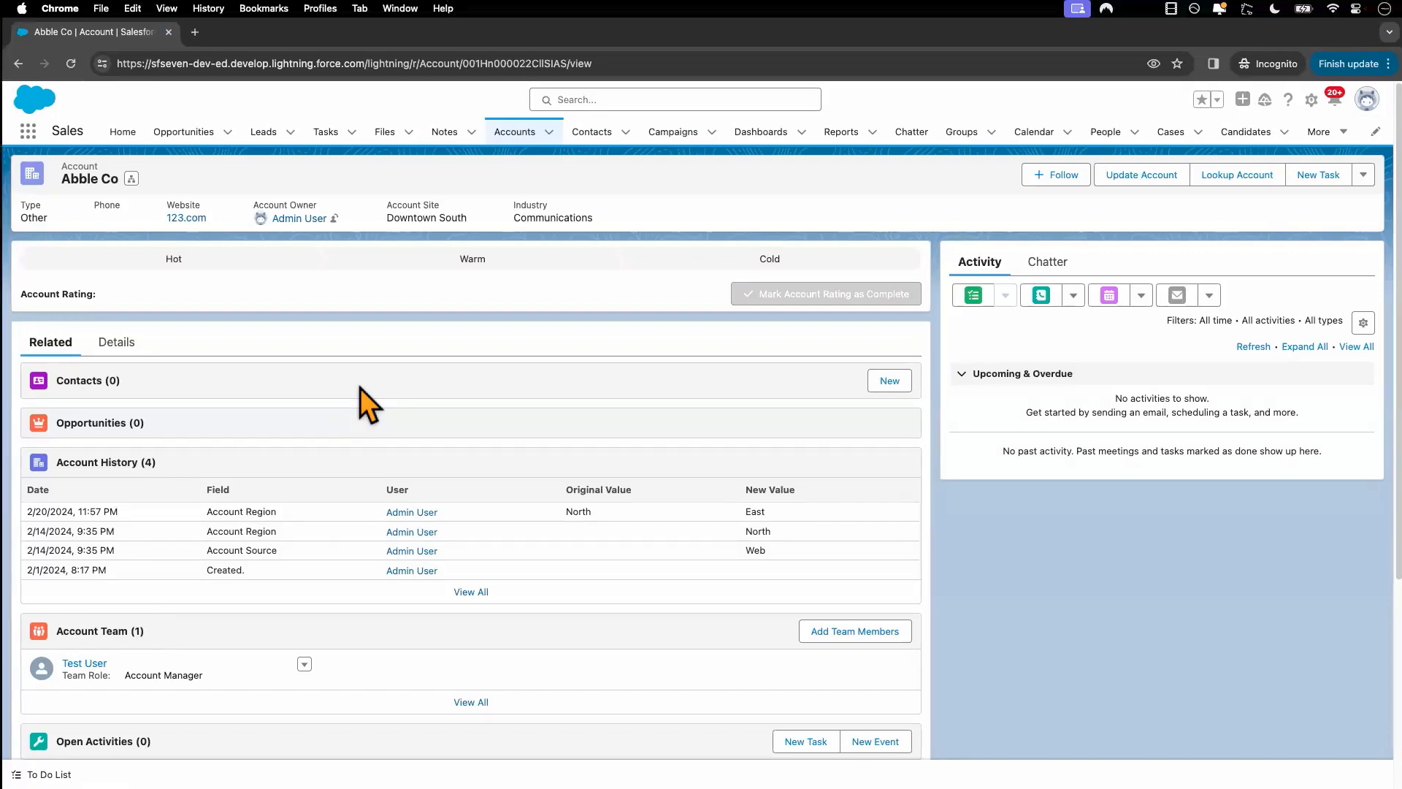
key("ctrl+Left")
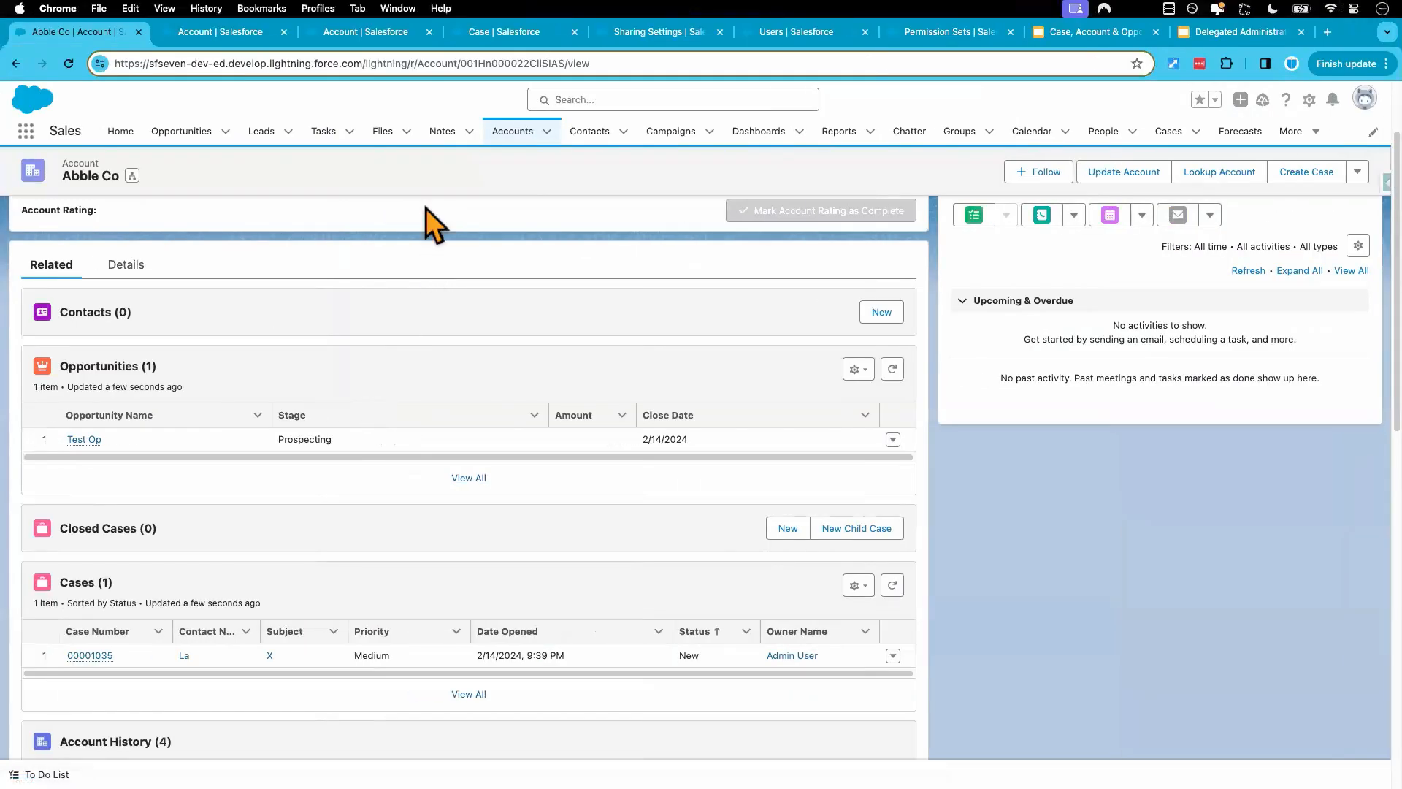
Step: Make the Case object's Account Name field visible and read-only for the Custom: Standard User profile and save its field-level security
left_click(524, 42)
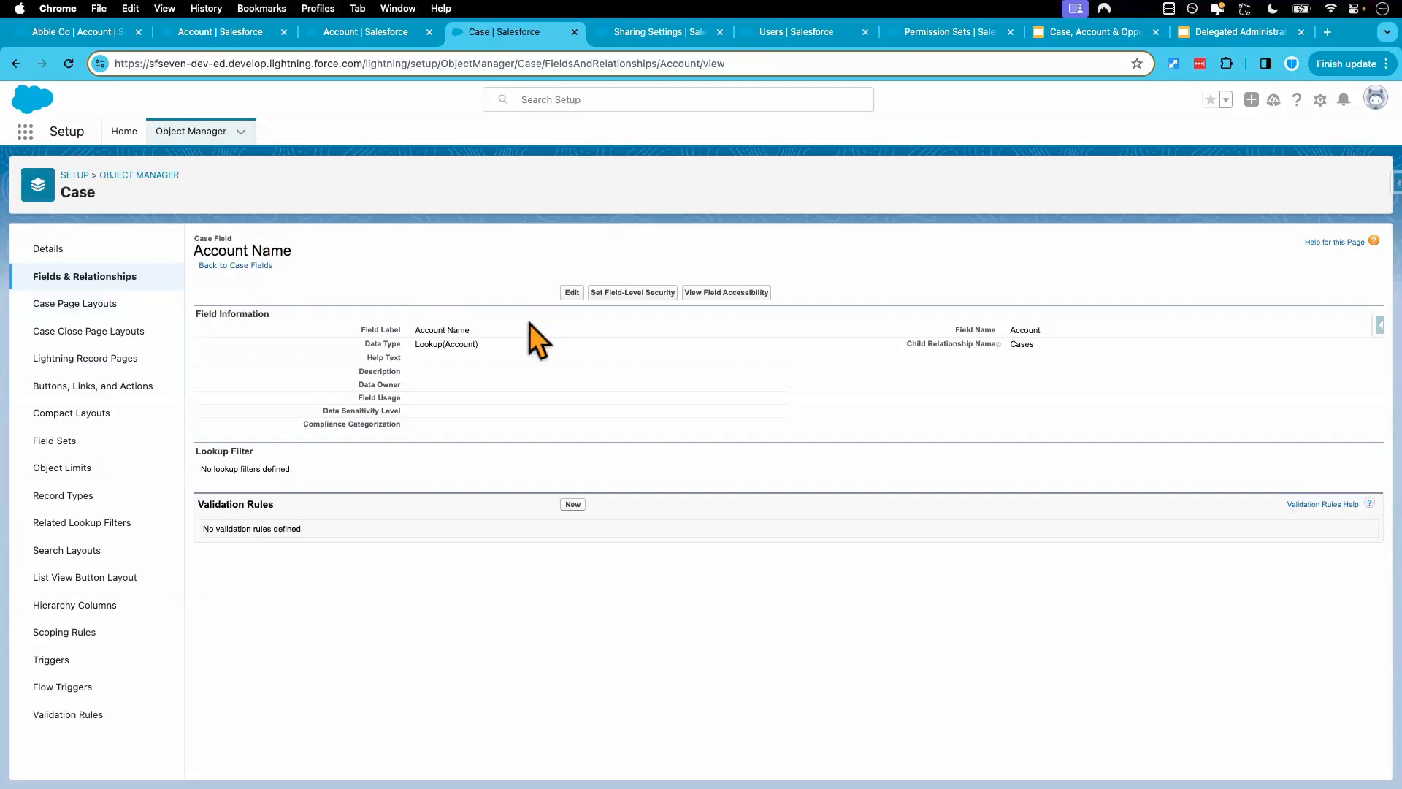
left_click(634, 292)
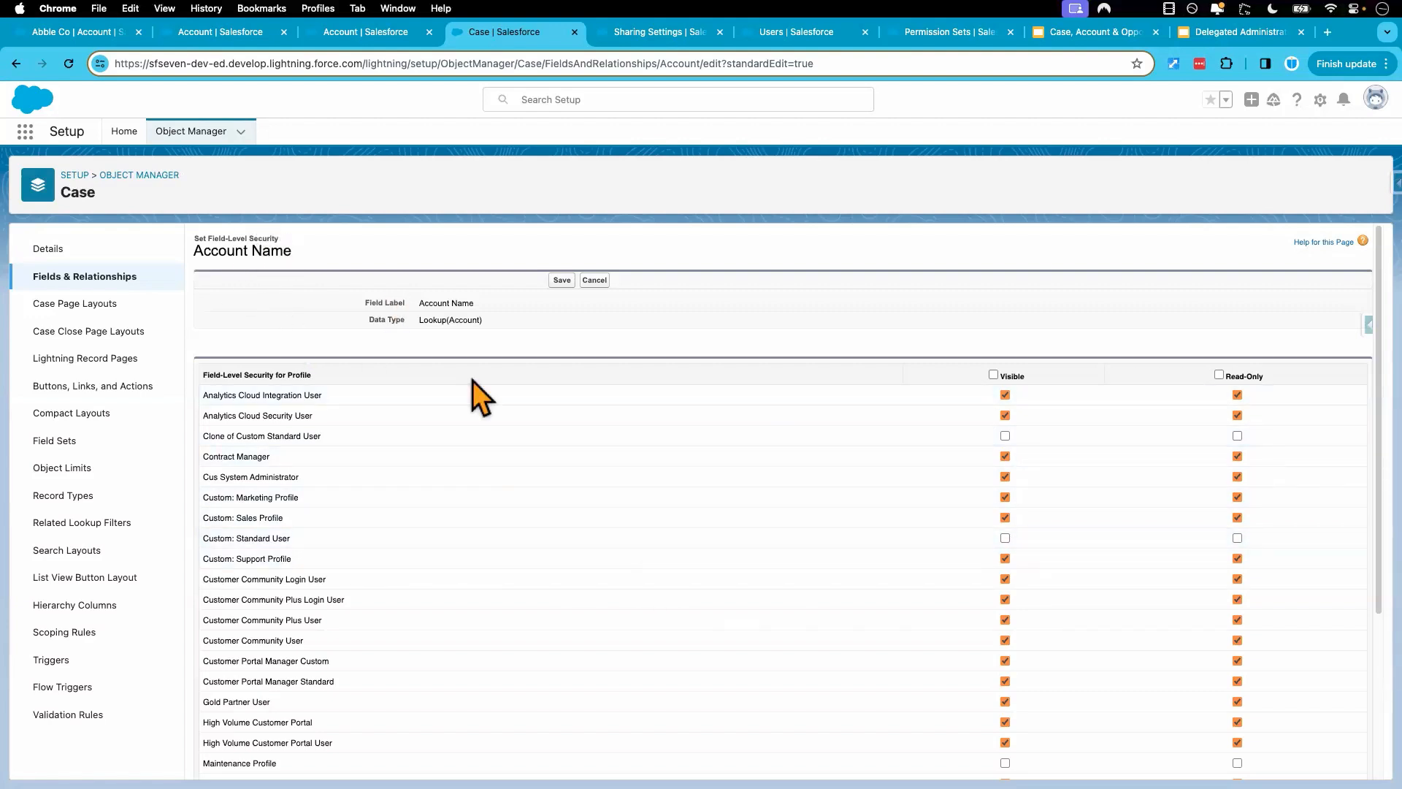
left_click(1006, 539)
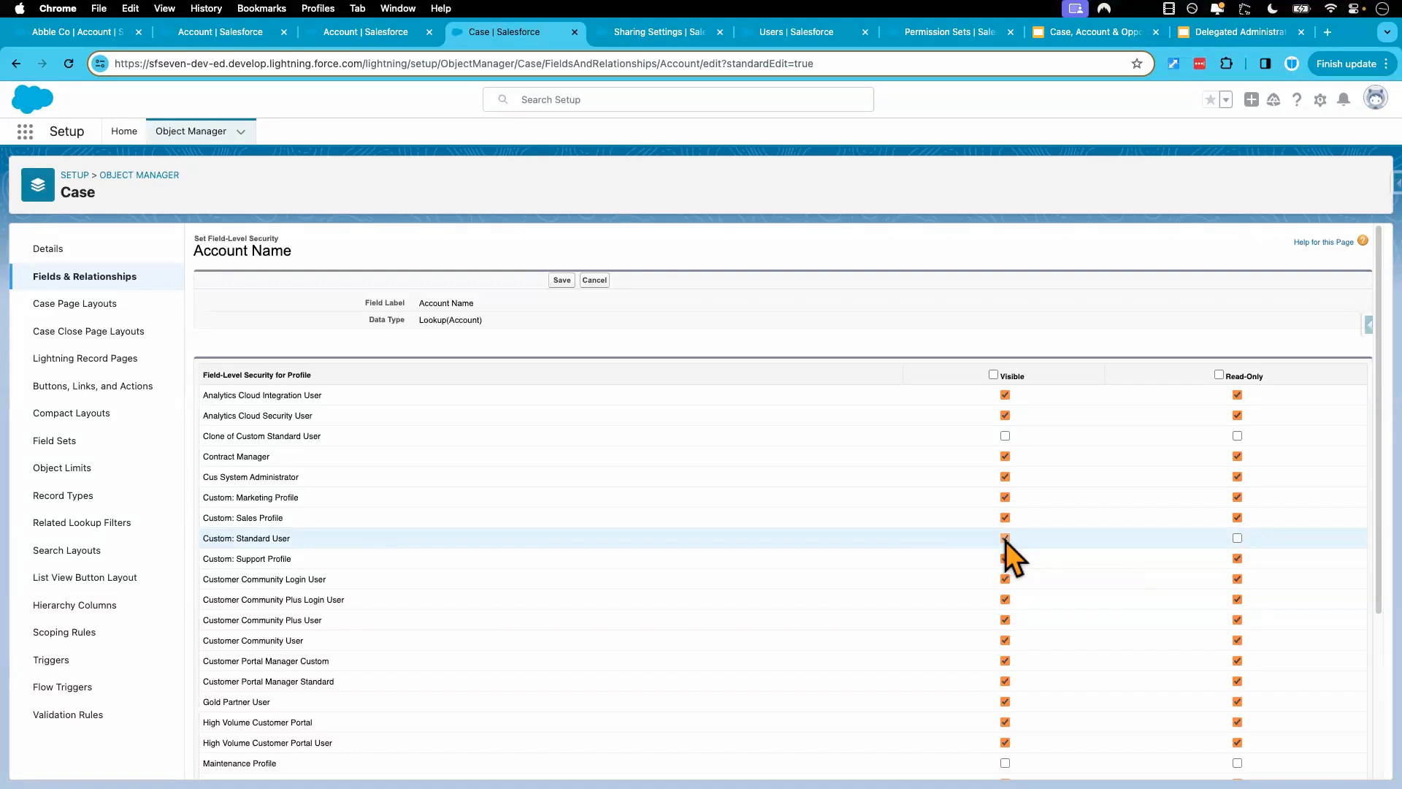
left_click(1237, 538)
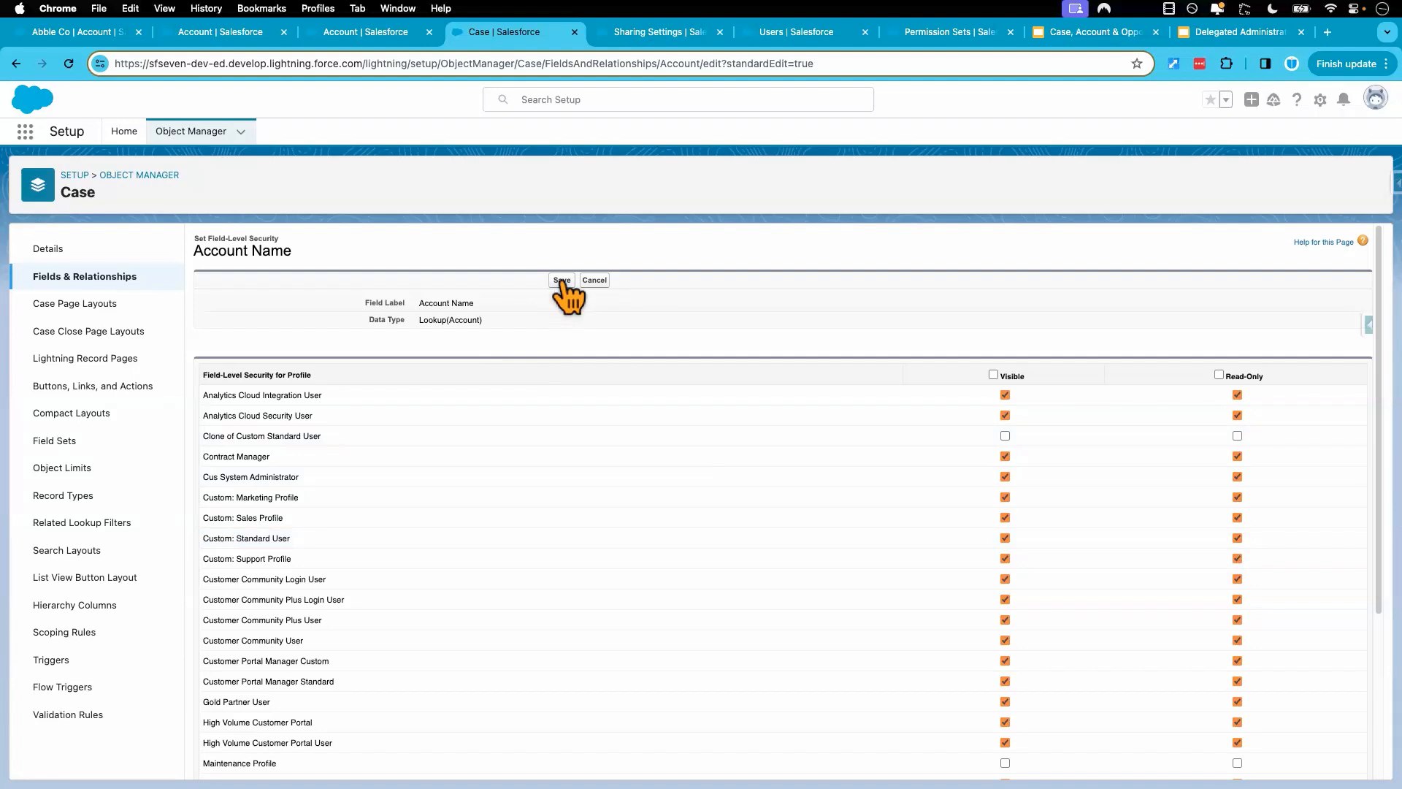
left_click(562, 280)
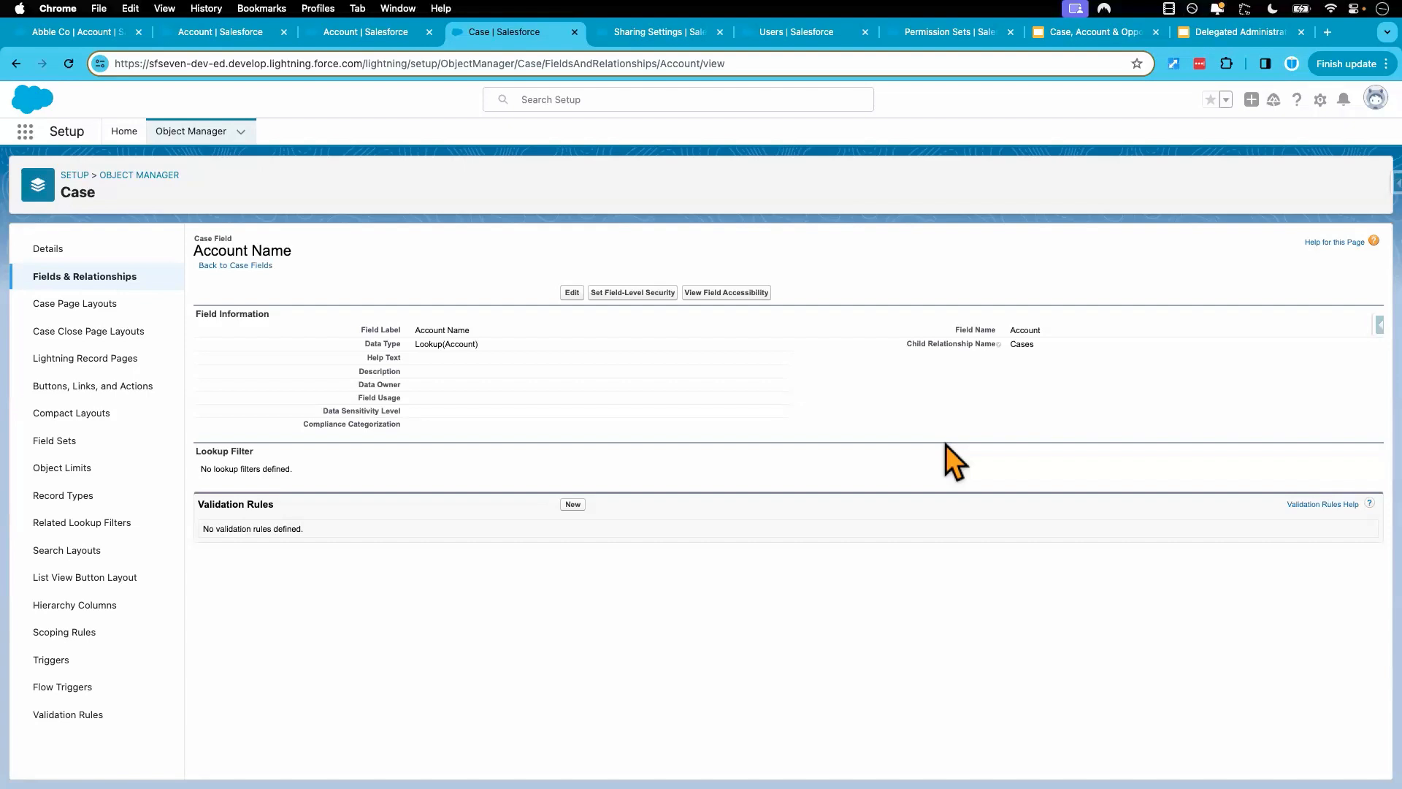
Step: In the test user's session, set the display density to Comfy and refresh the Abble Co page
key("ctrl+Right")
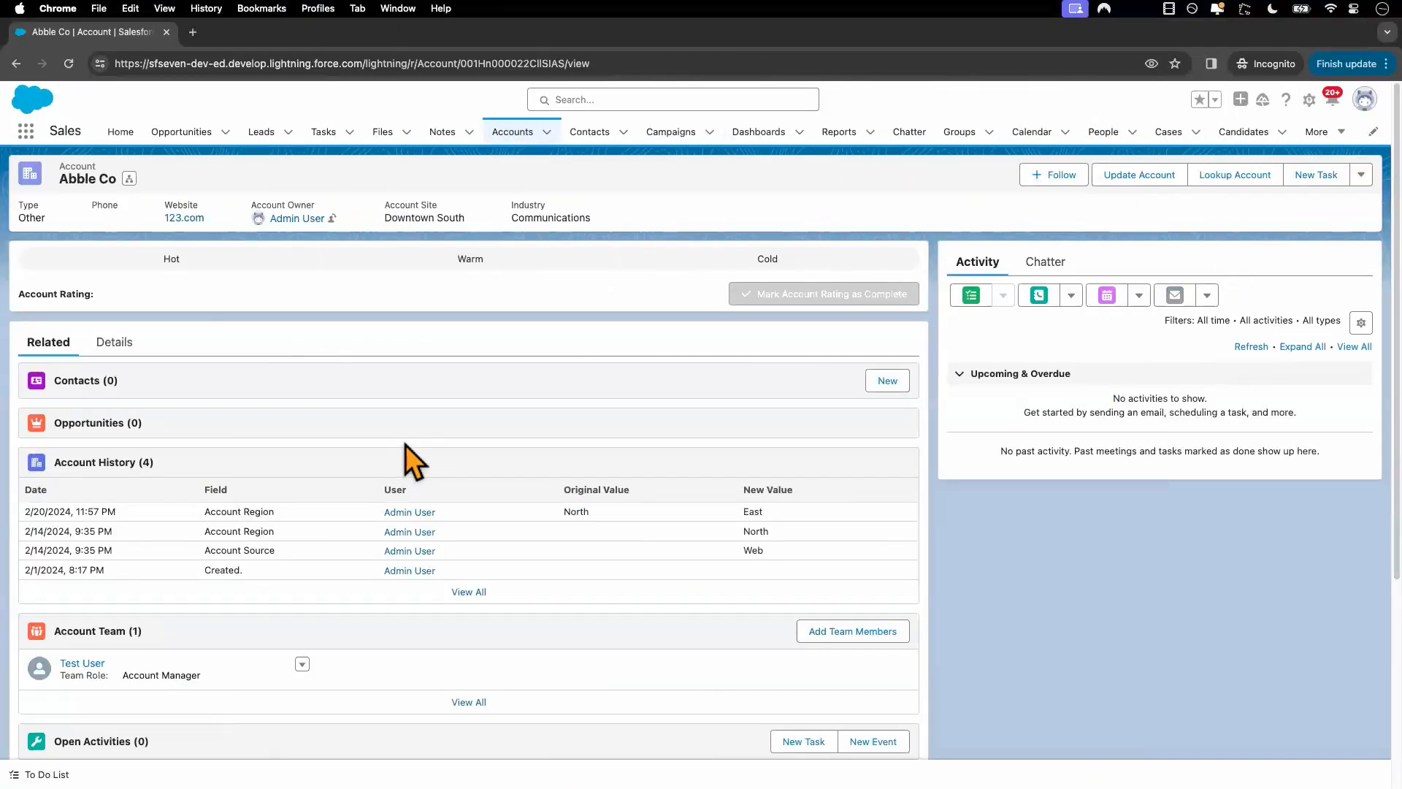
left_click(1362, 101)
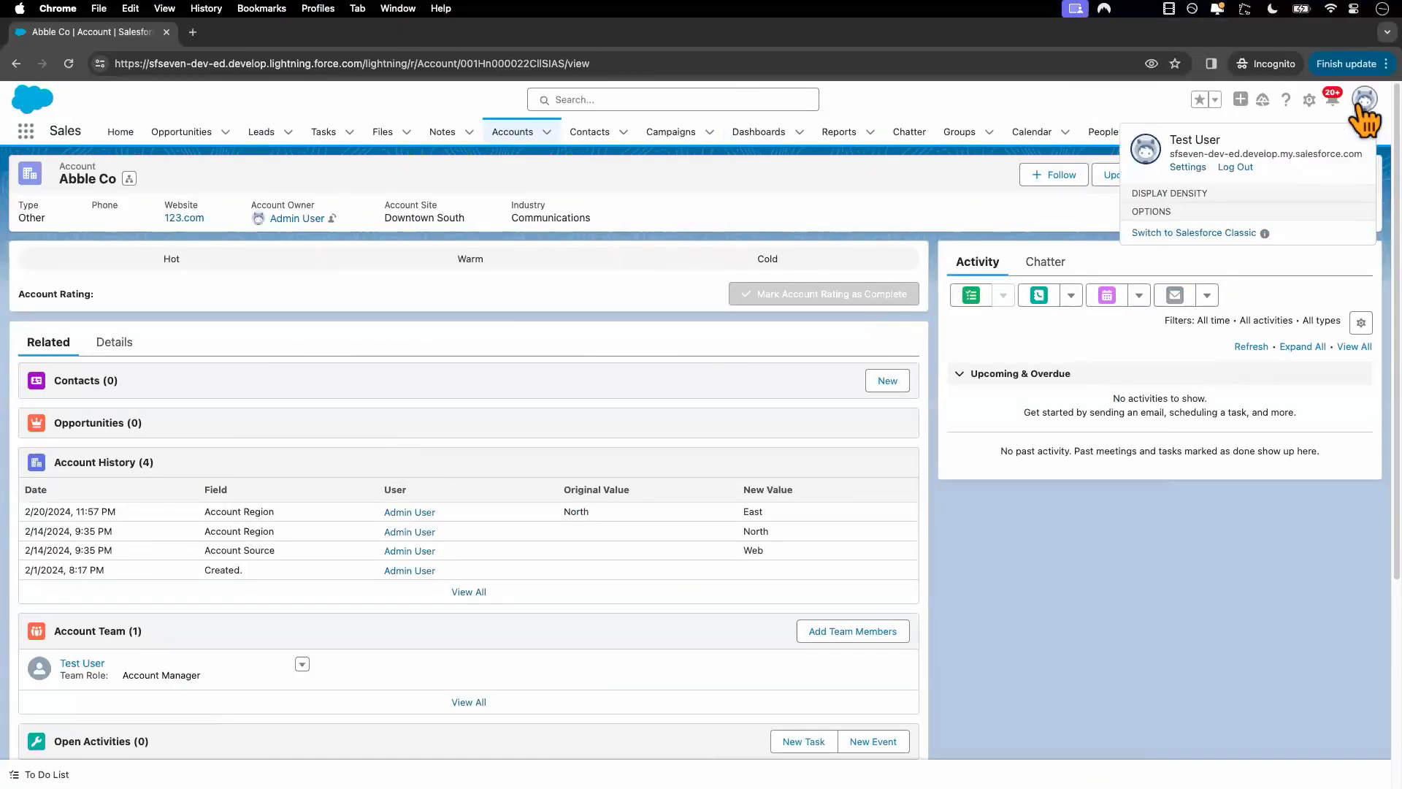
left_click(1161, 248)
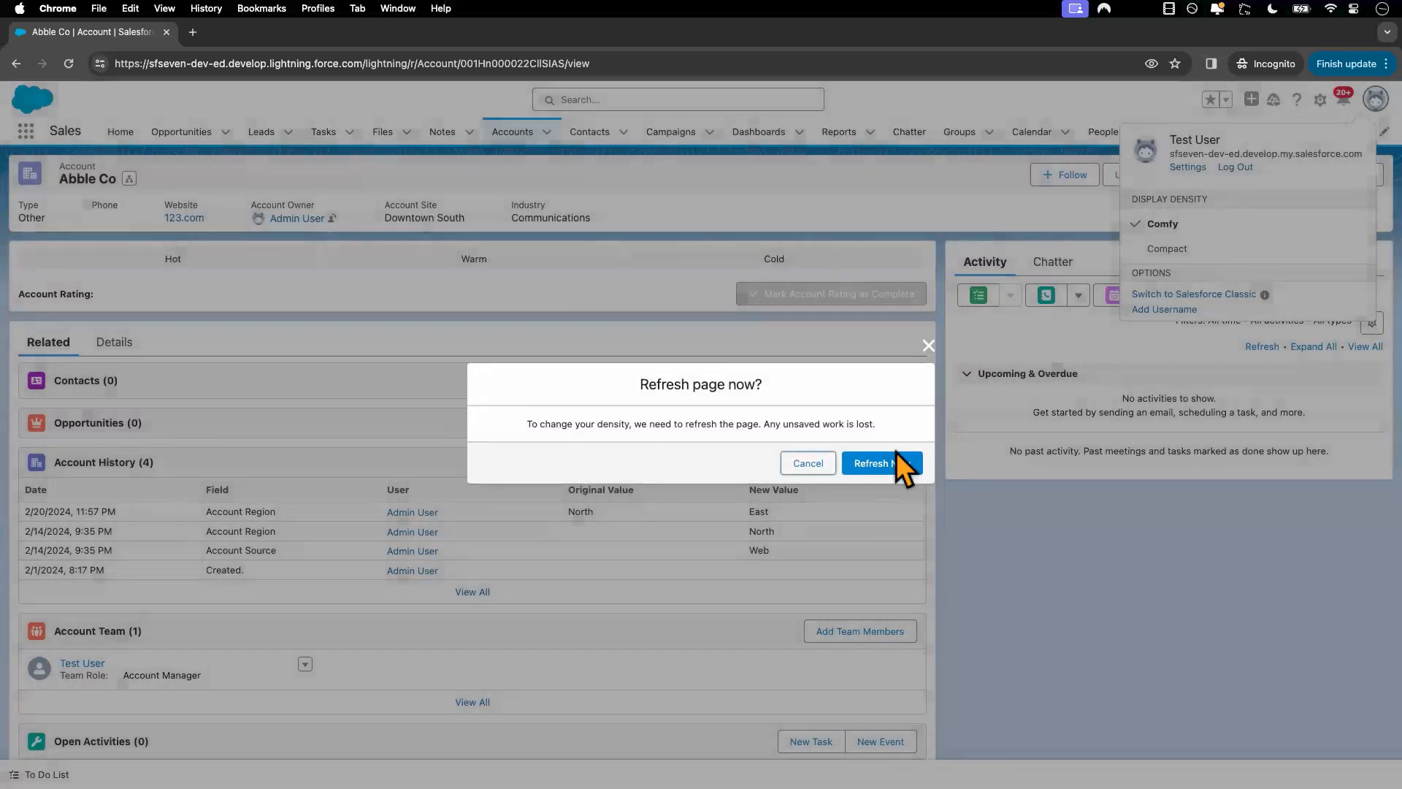
left_click(896, 452)
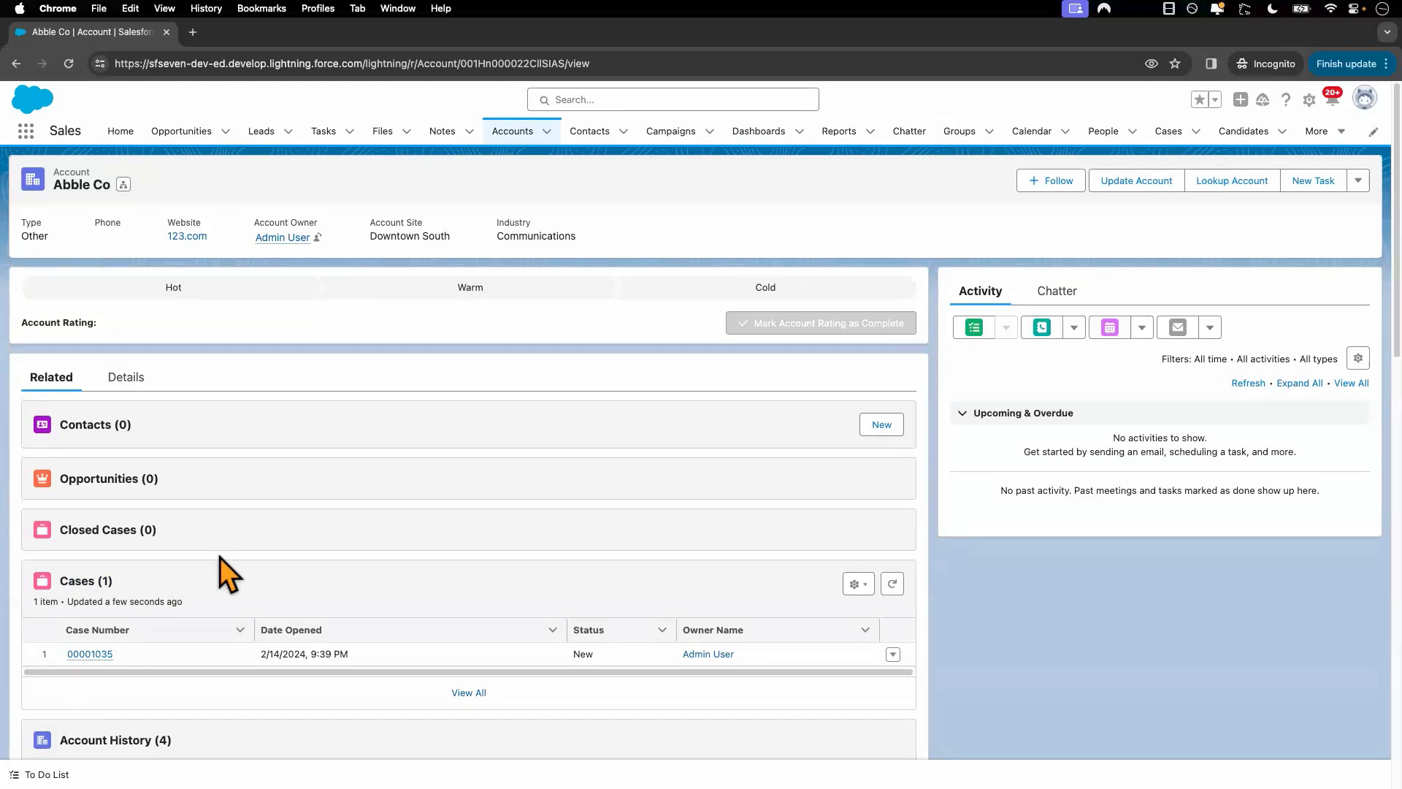
Step: In the admin session, set the test user's Opportunity Access on Abble Co's account team to Read/Write and save
key("ctrl+Left")
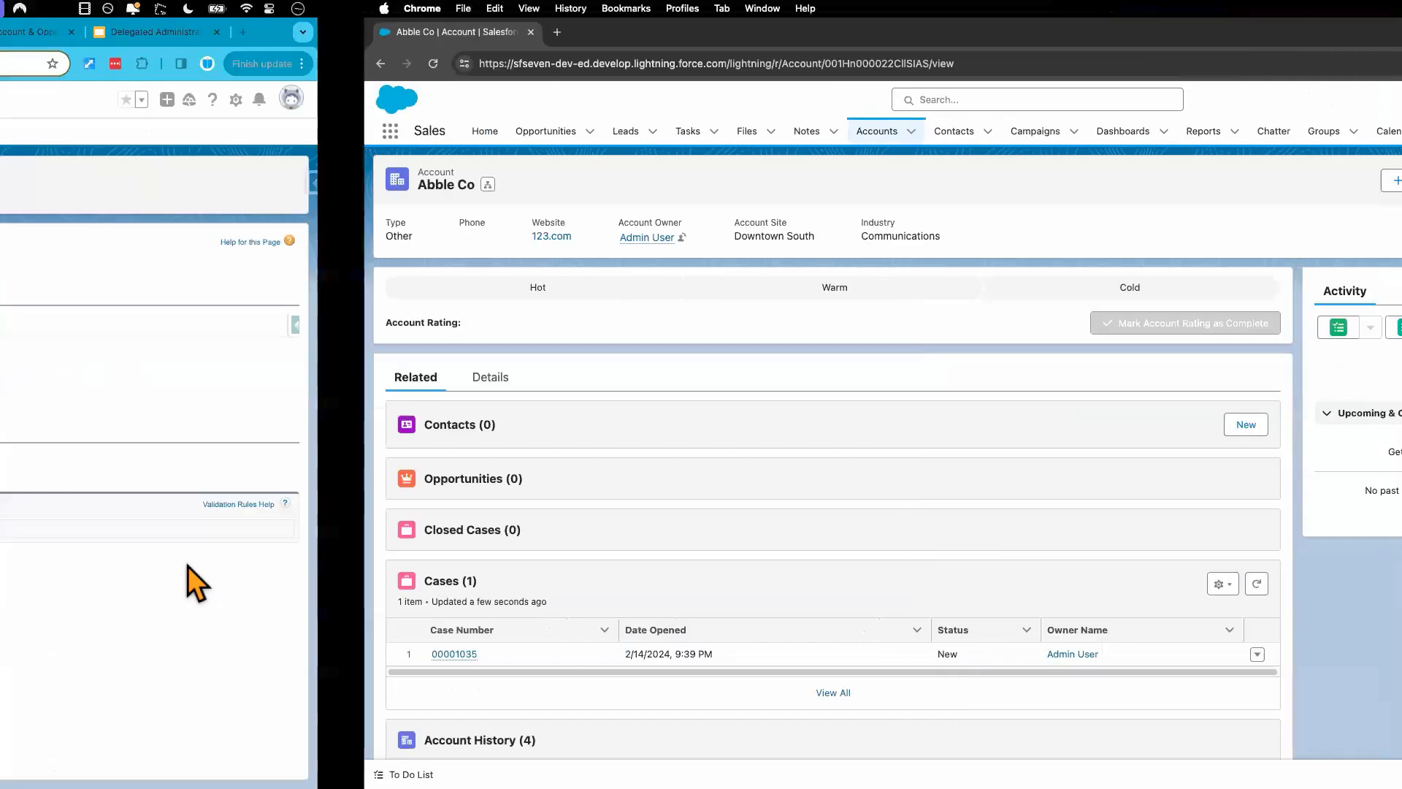
left_click(94, 32)
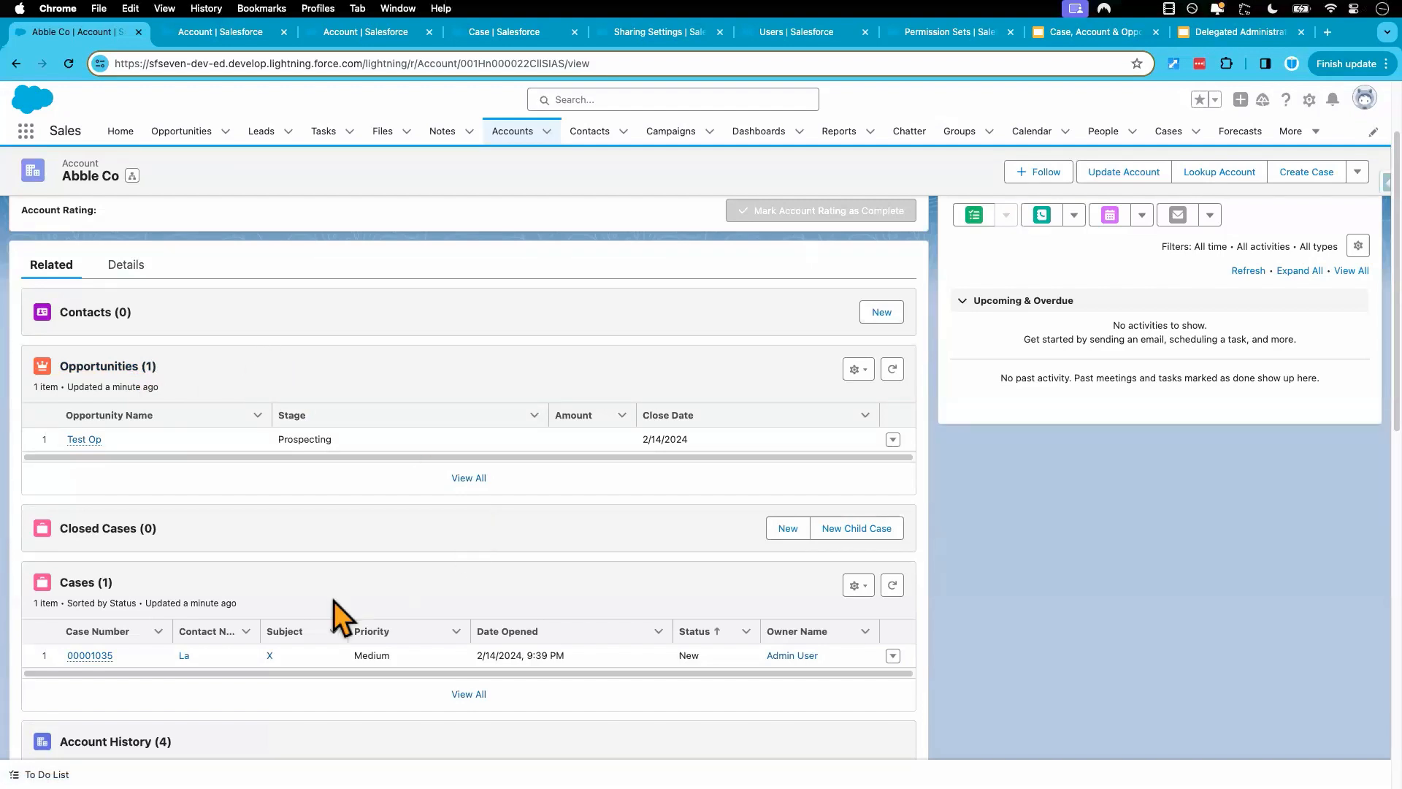
scroll(334, 601, "down", 10)
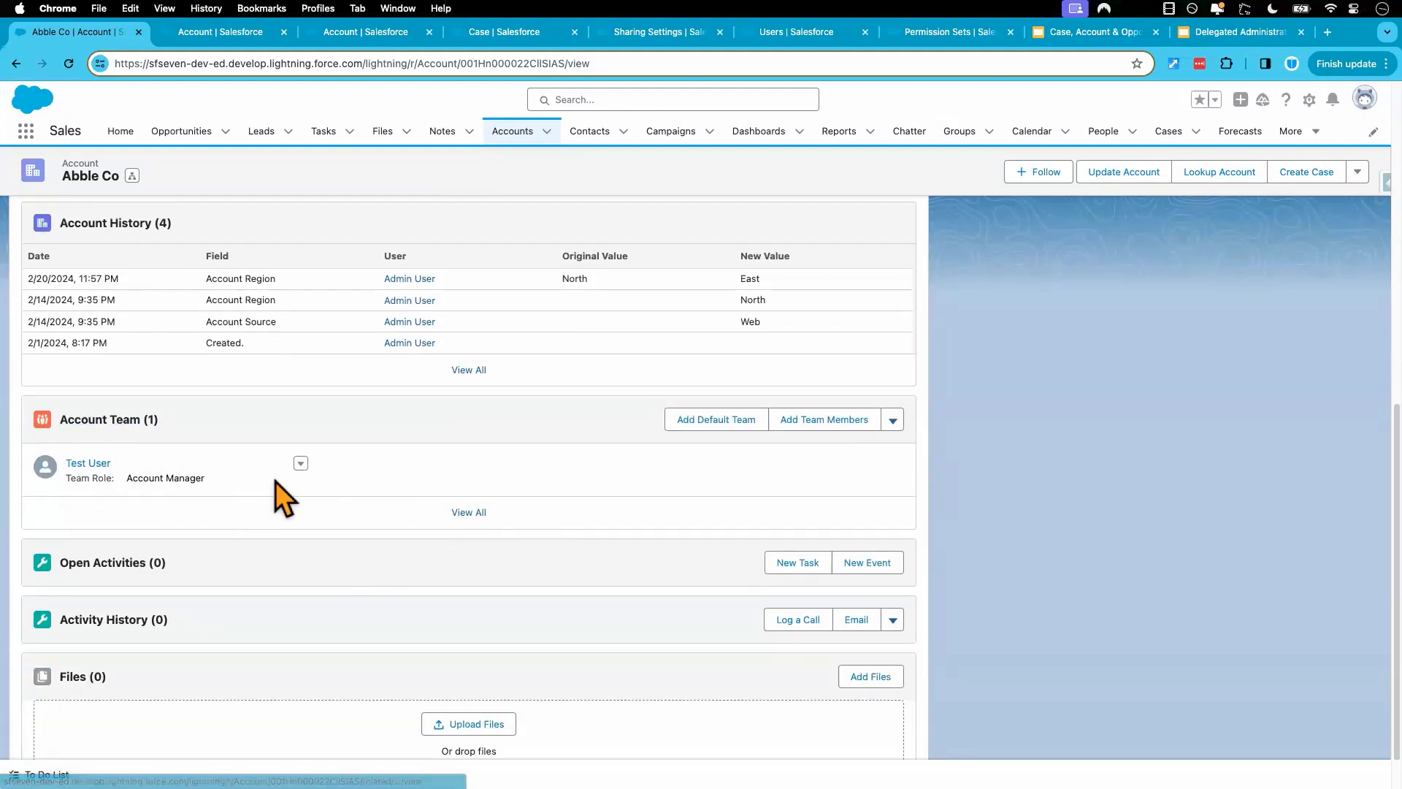
left_click(301, 463)
left_click(321, 492)
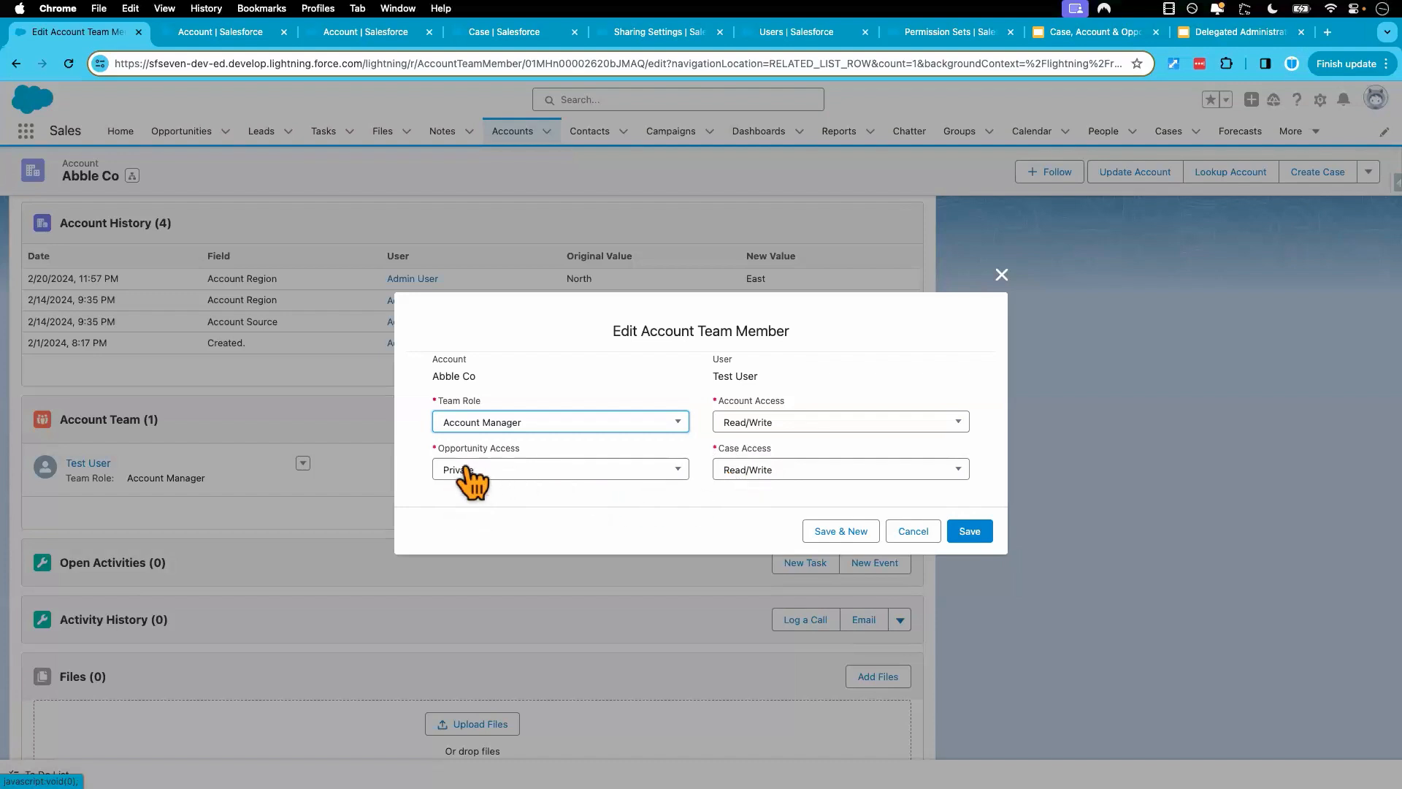
key("ctrl+Right")
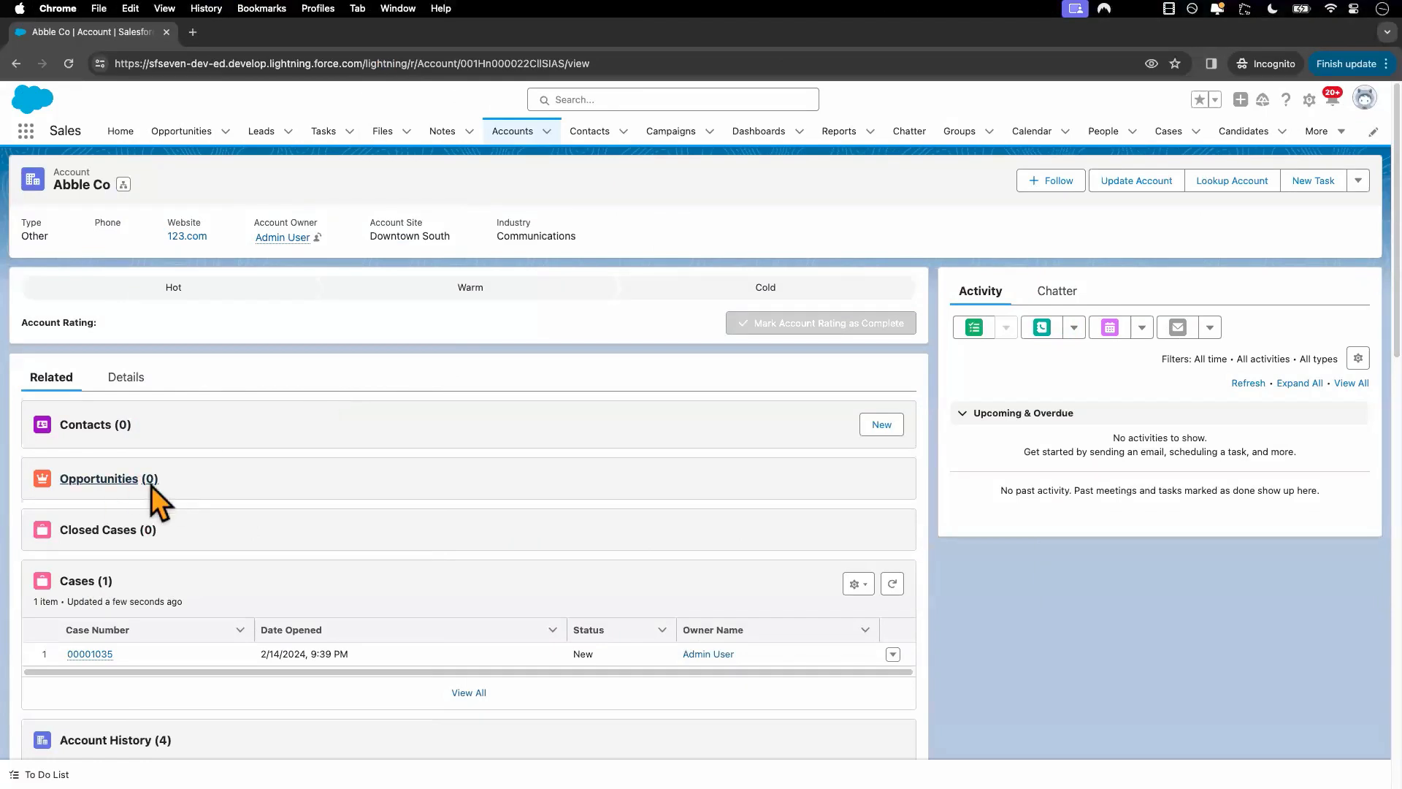
key("ctrl+Left")
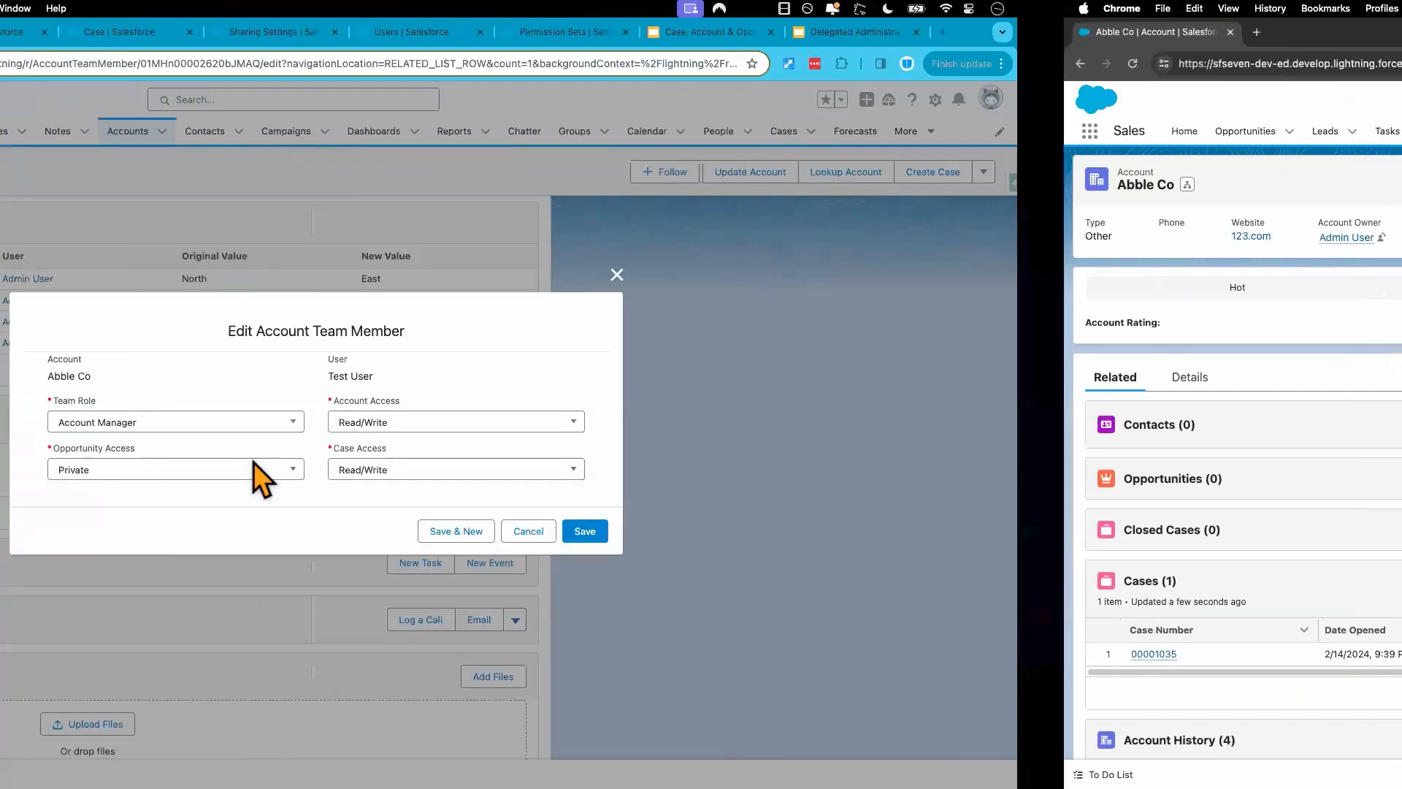
left_click(581, 473)
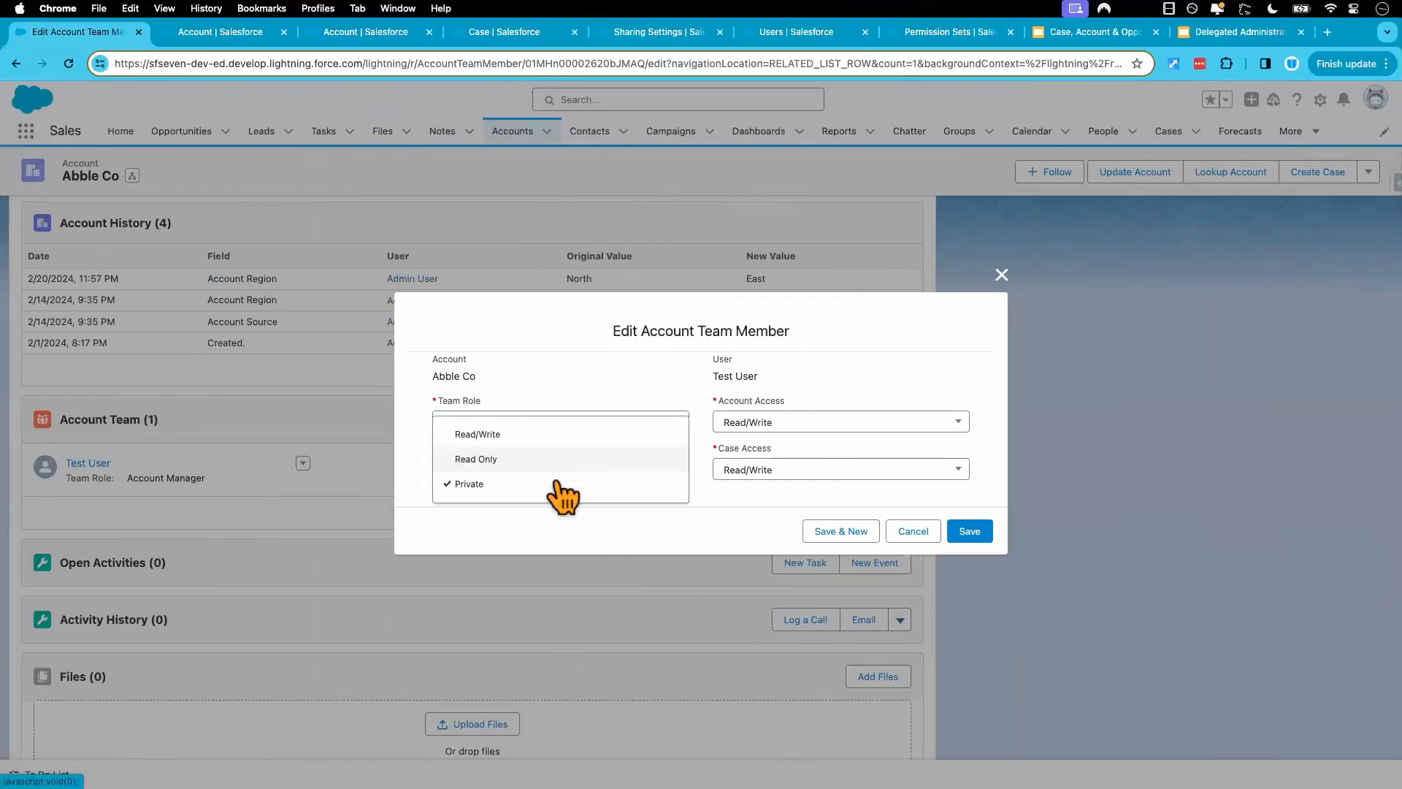
left_click(516, 435)
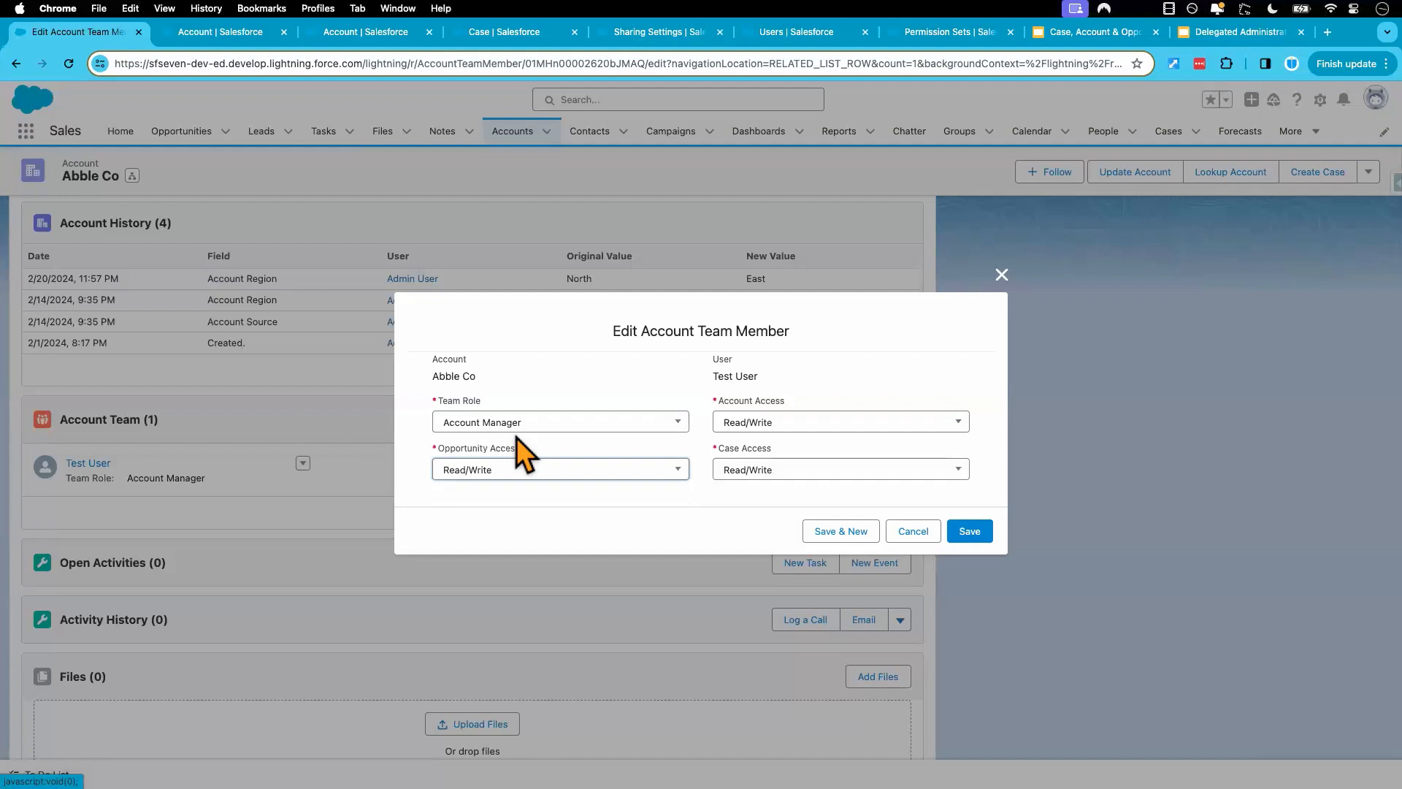
left_click(975, 531)
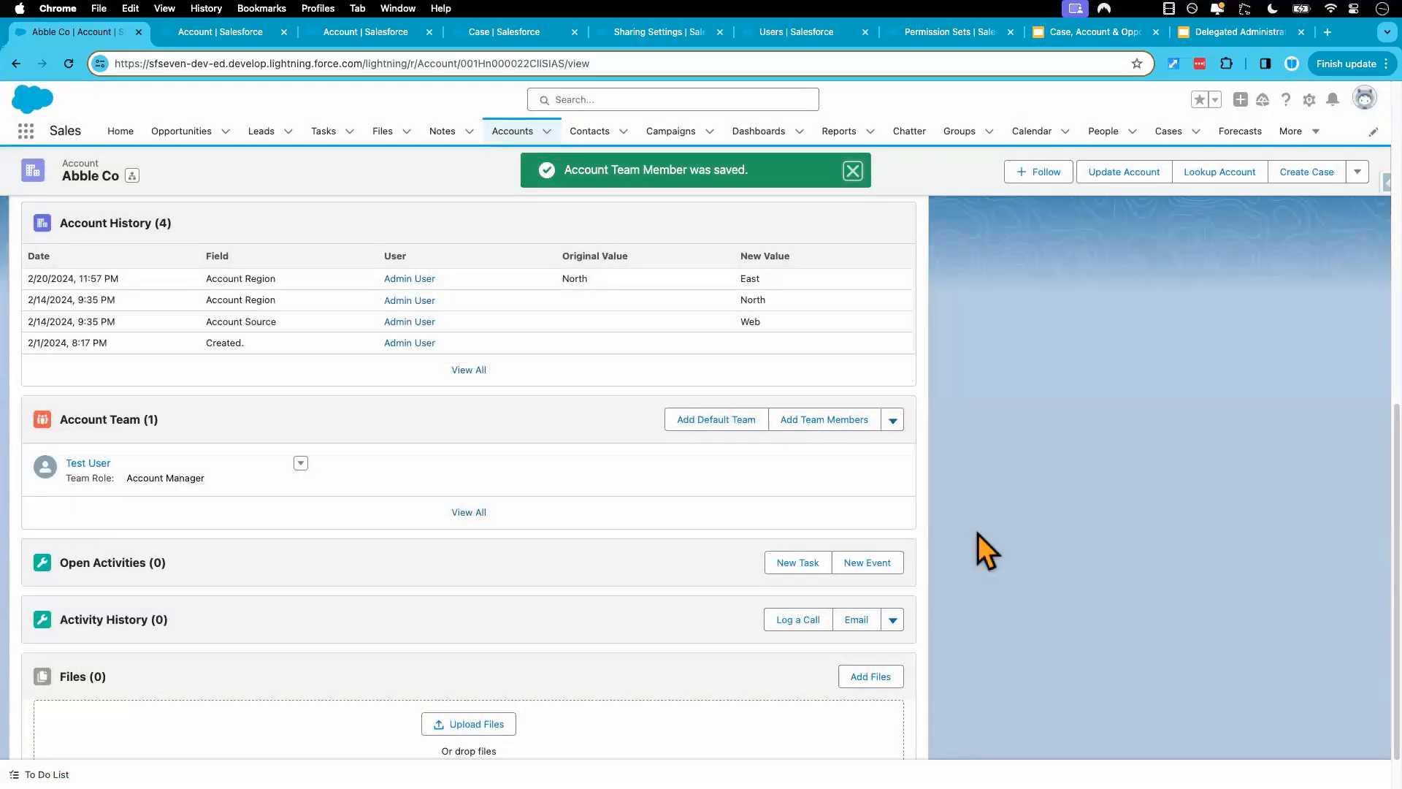
Step: Review the test user's account, opportunity and case access levels on Abble Co's account team, leaving them as they are
left_click(300, 463)
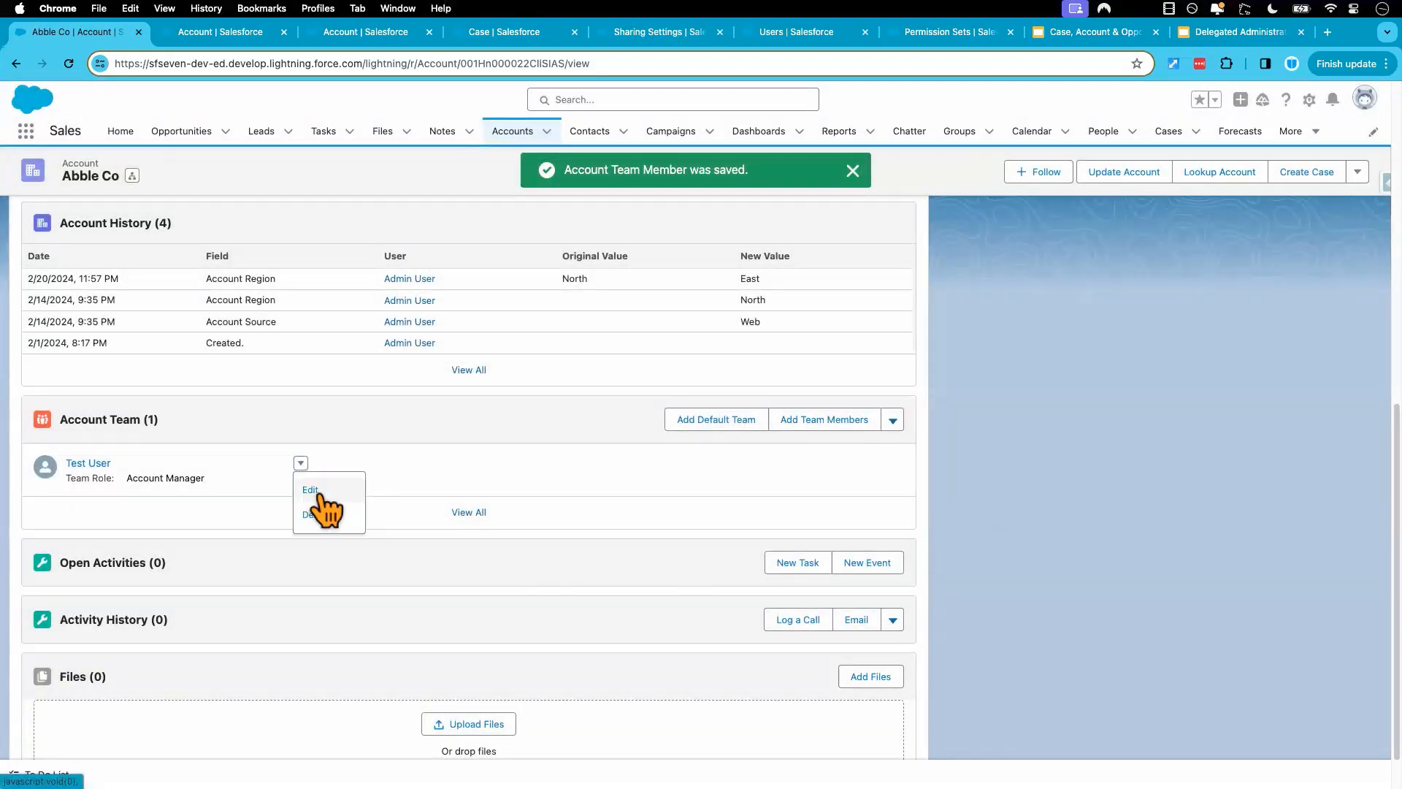
left_click(318, 493)
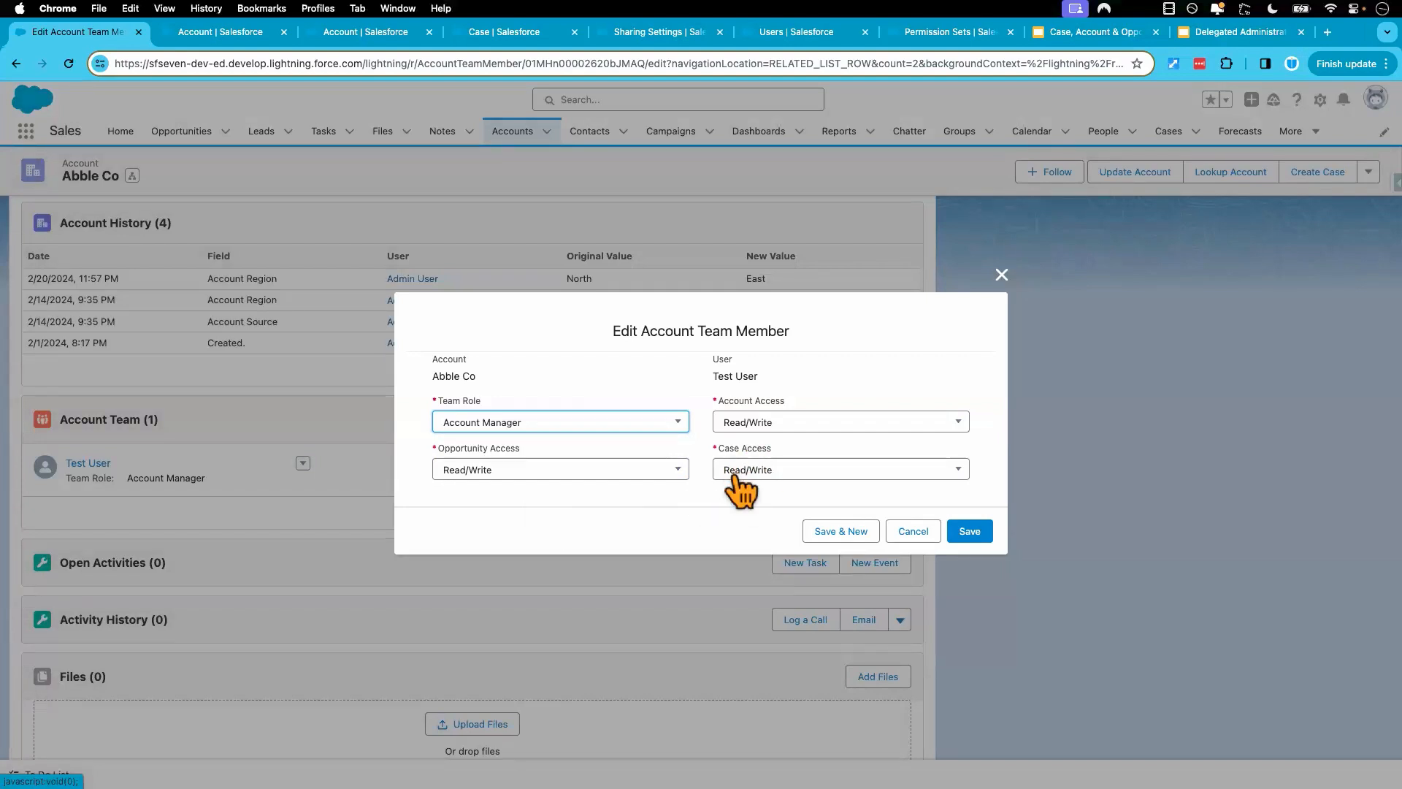
left_click(912, 536)
Step: As the test user, change Abble Co's Account Site to Downtown South 123 and save the record
key("ctrl+Right")
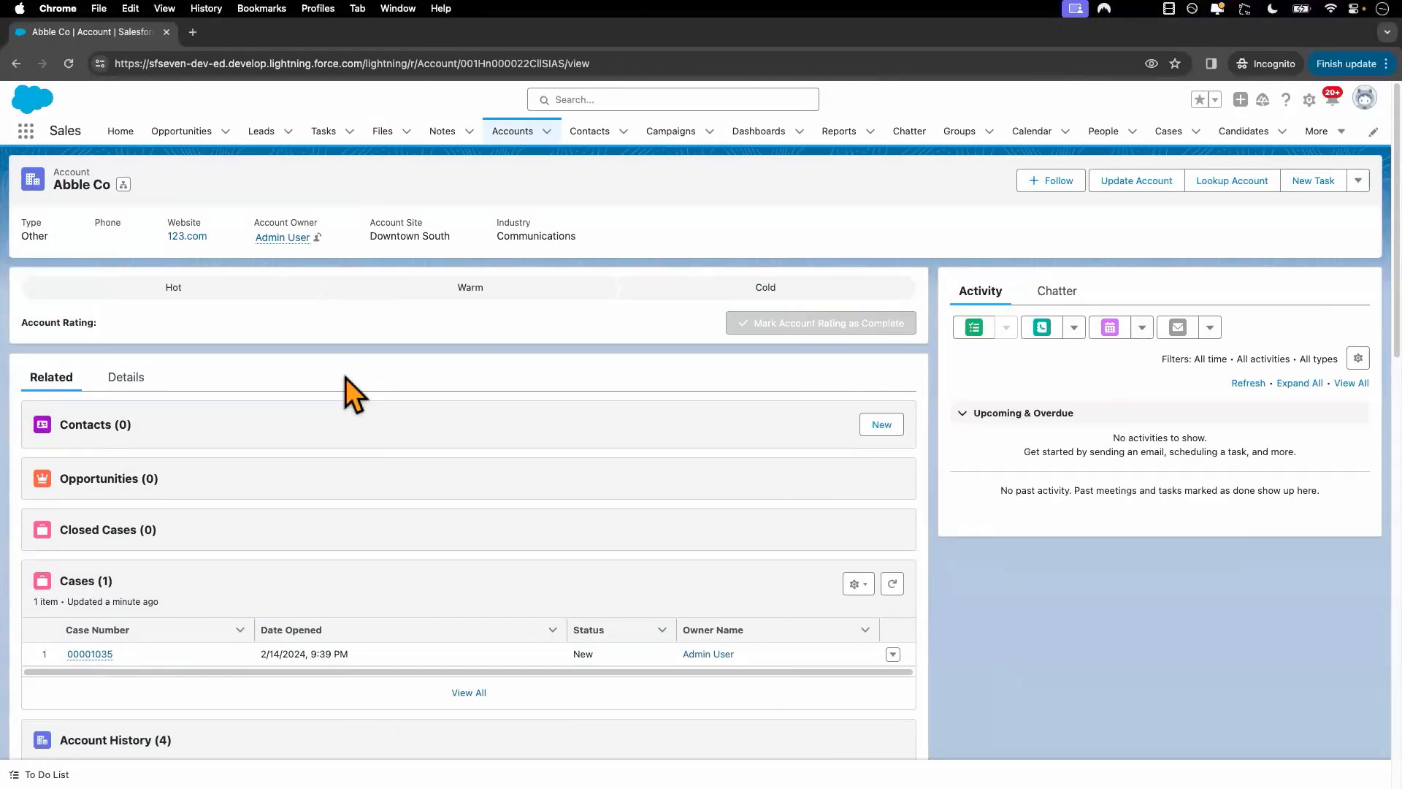
left_click(128, 388)
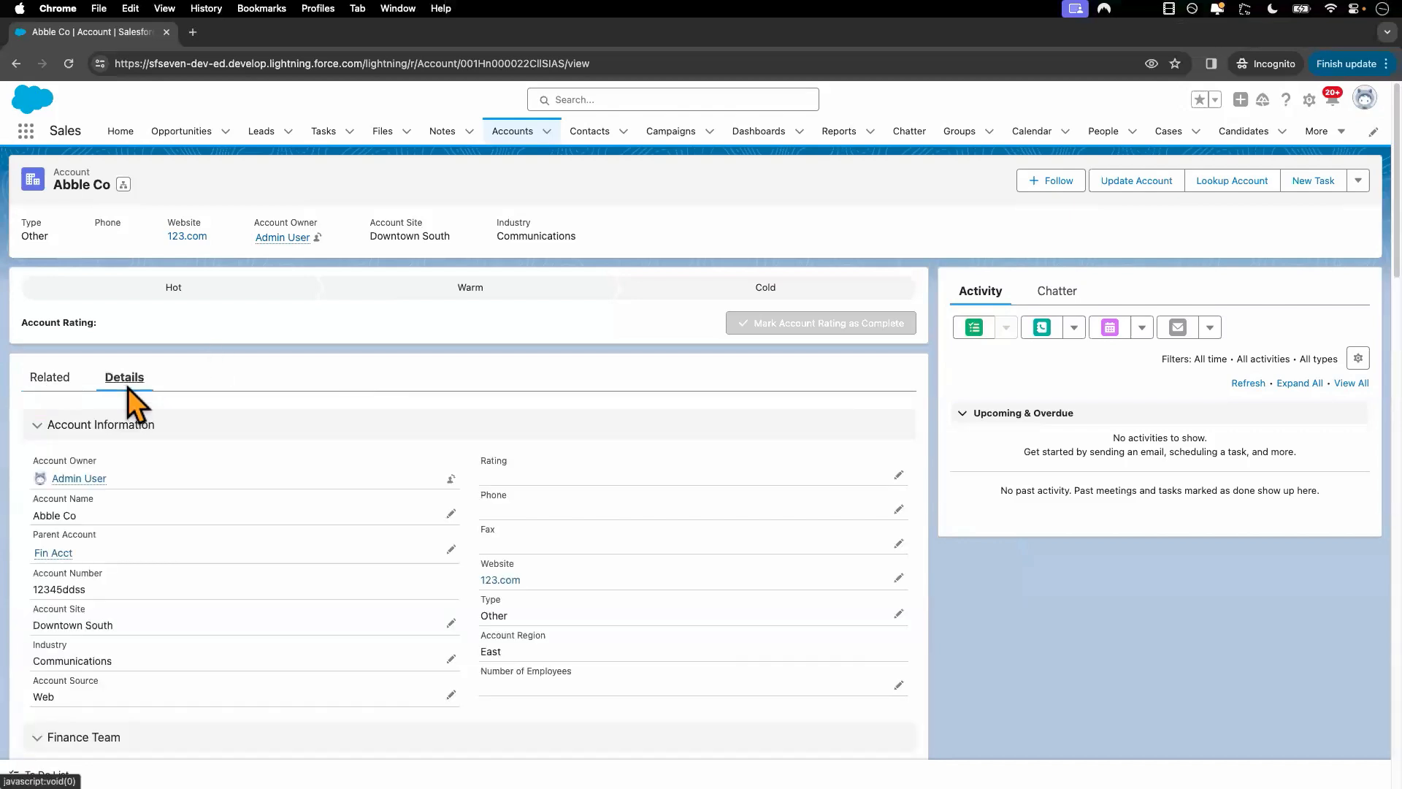
left_click(451, 623)
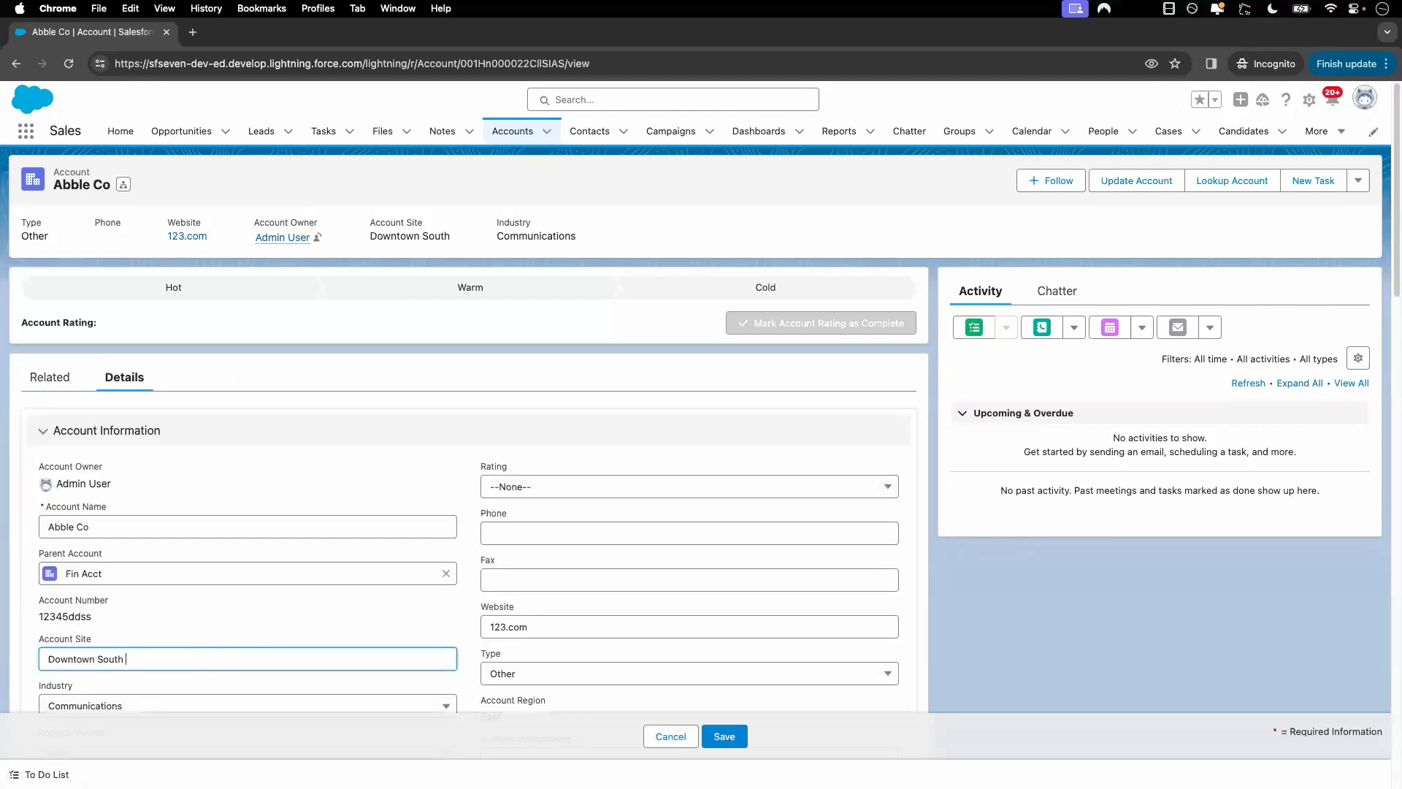
type("123")
left_click(724, 736)
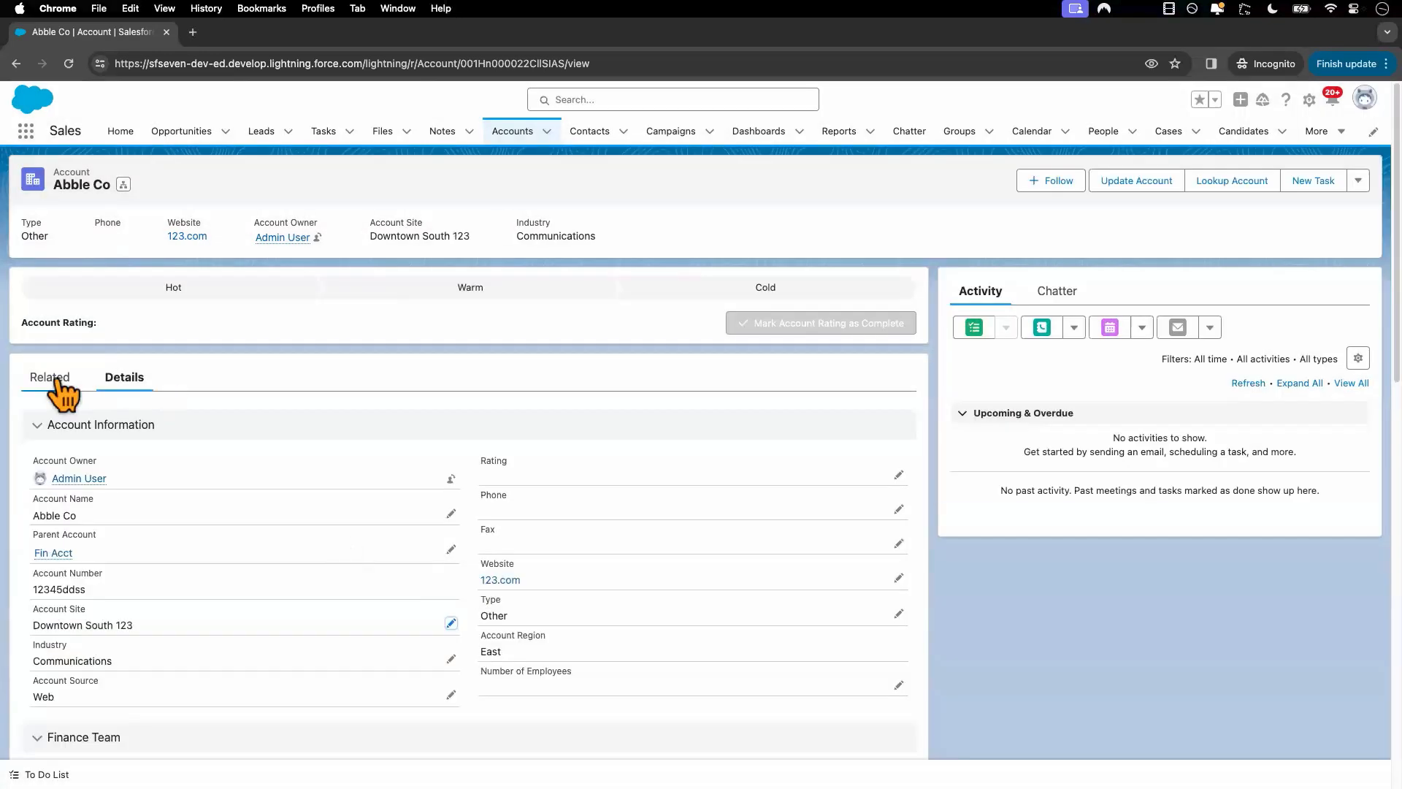
Step: Check Abble Co's related lists as the test user and open the Test Op opportunity
left_click(51, 378)
scroll(208, 528, "down", 1)
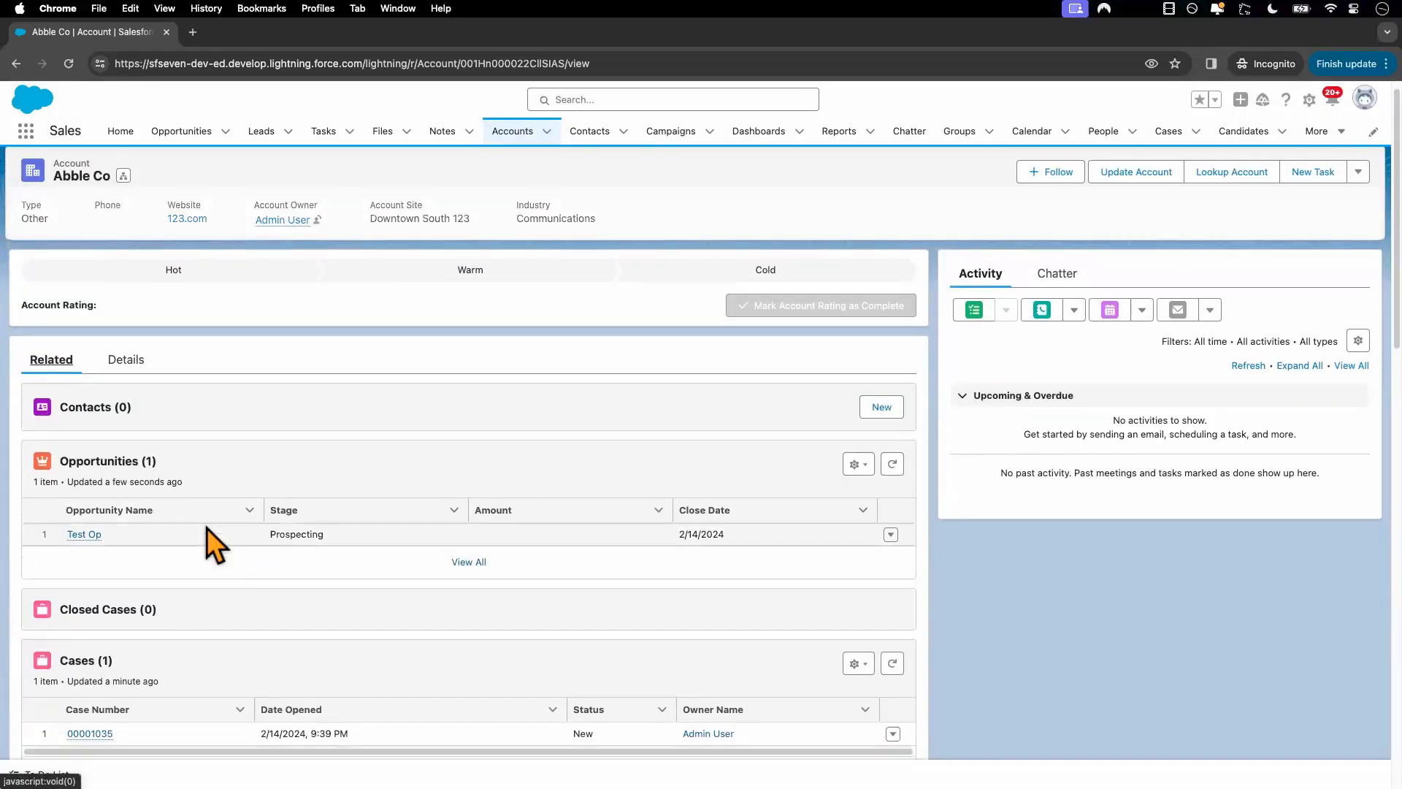
scroll(207, 528, "down", 2)
left_click(86, 398)
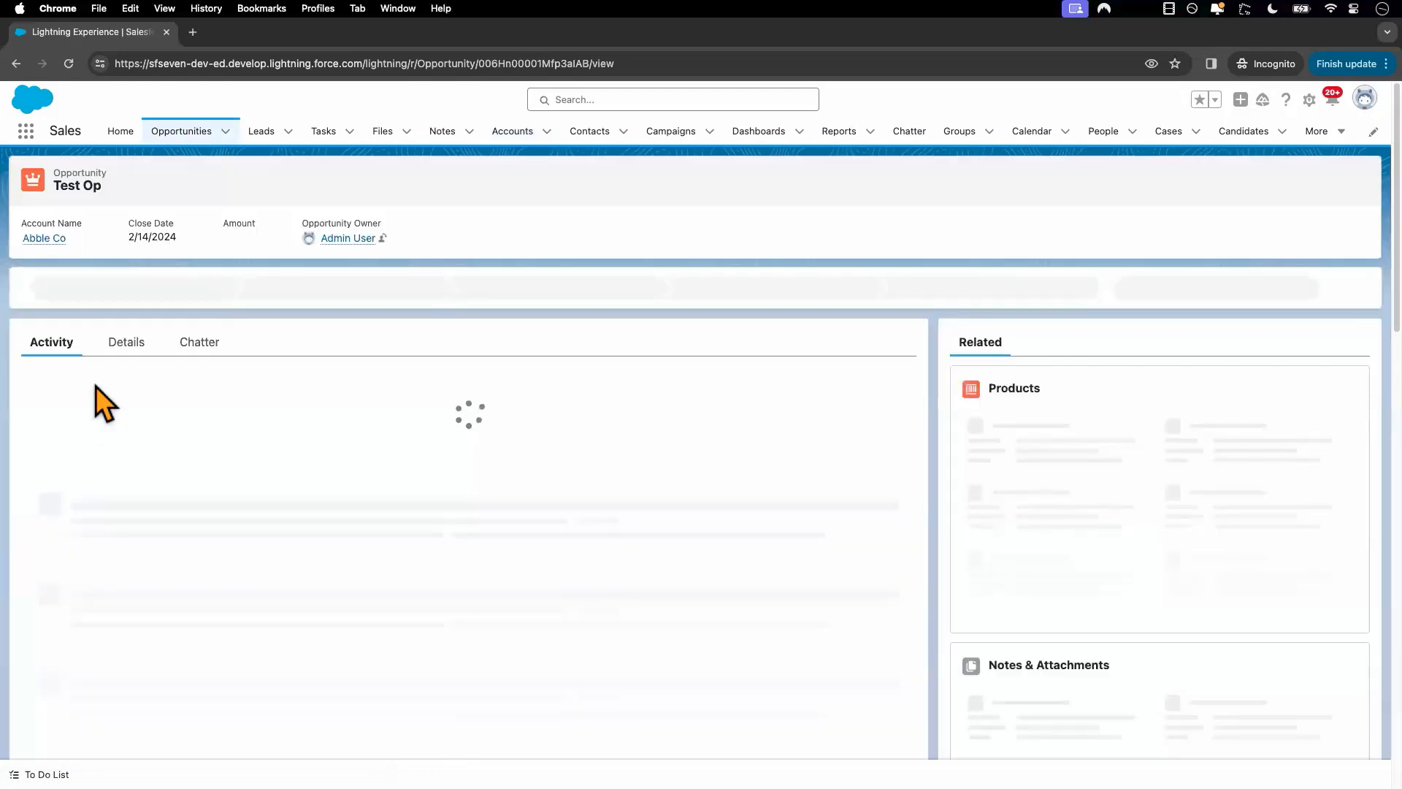
Step: Change the Test Op opportunity's Lead Source to Web and save it
left_click(127, 343)
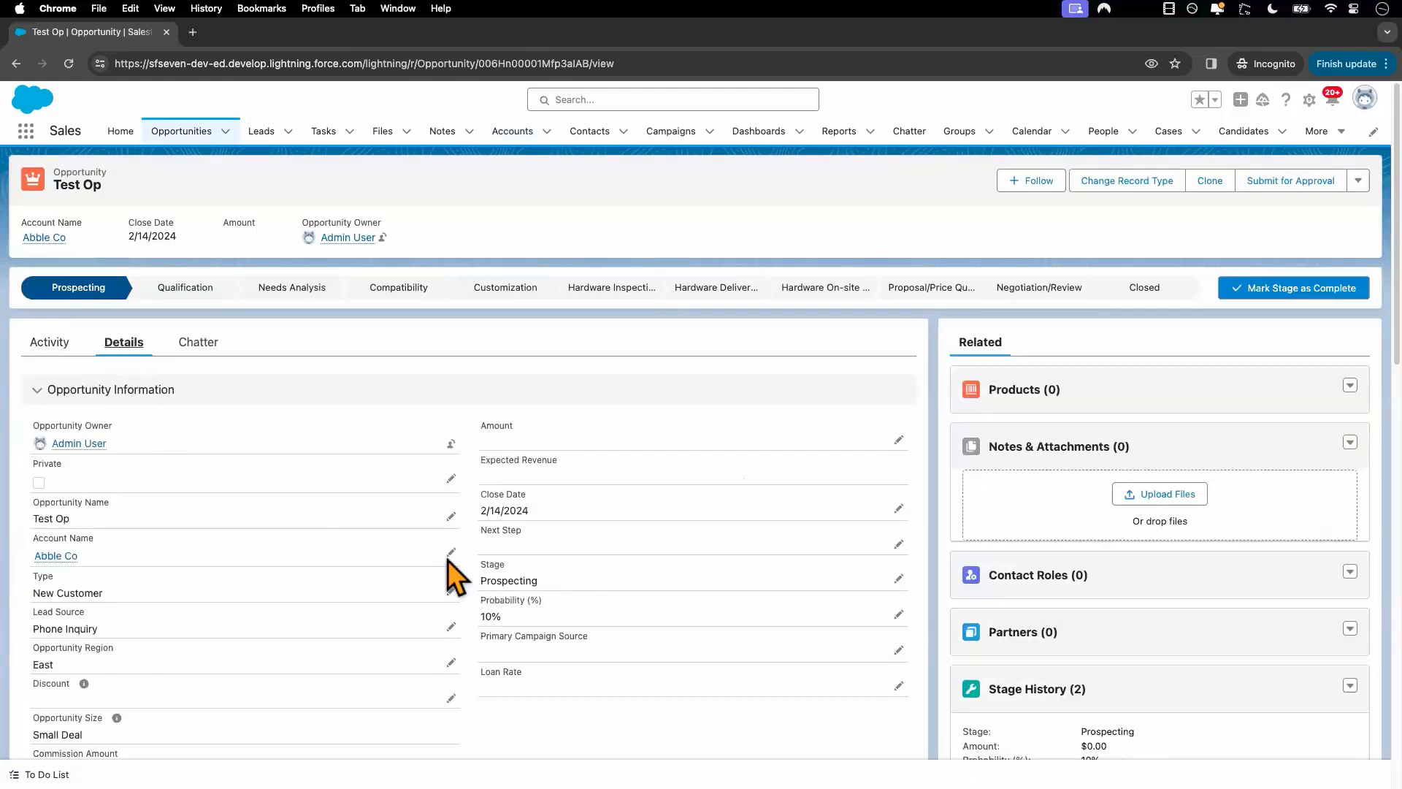
left_click(453, 635)
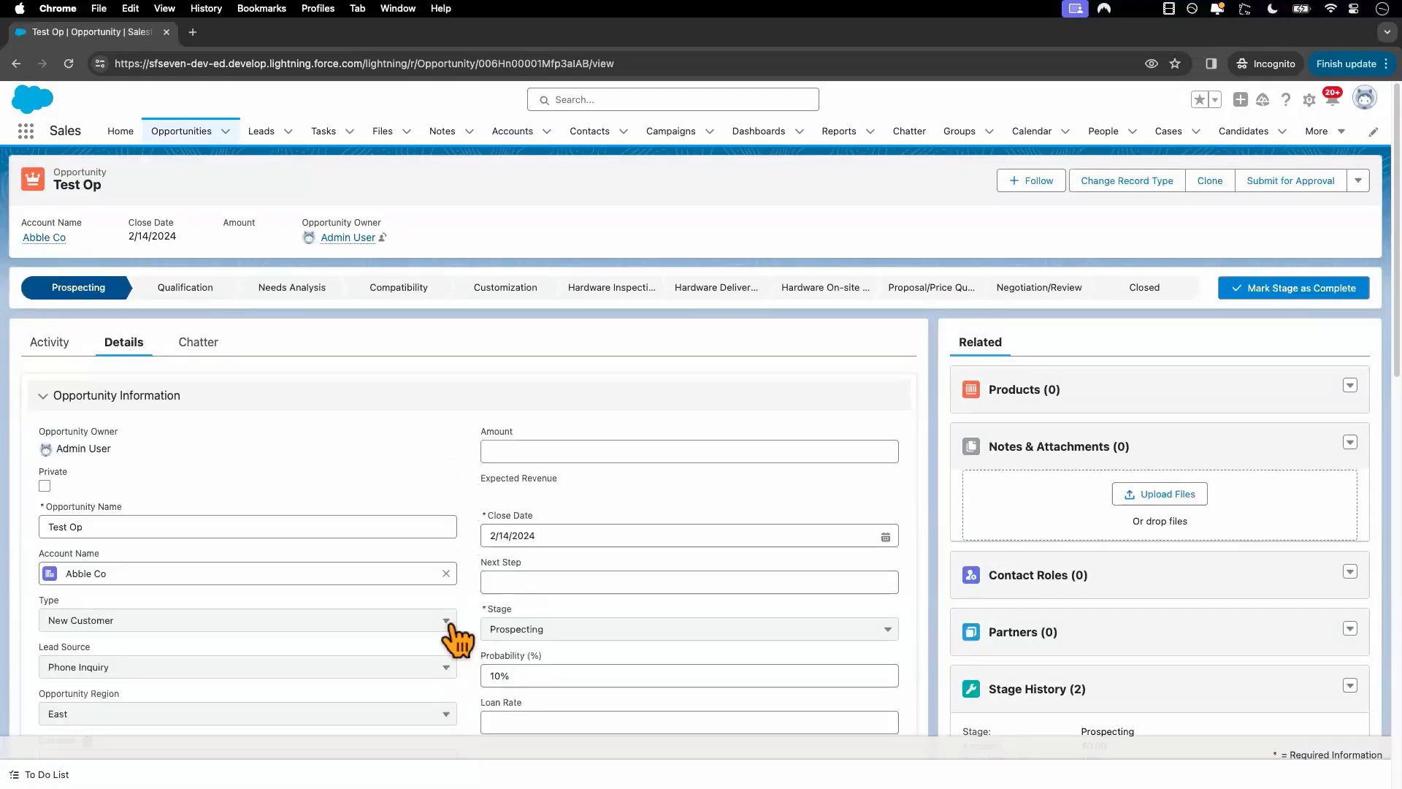
scroll(219, 636, "down", 3)
left_click(188, 581)
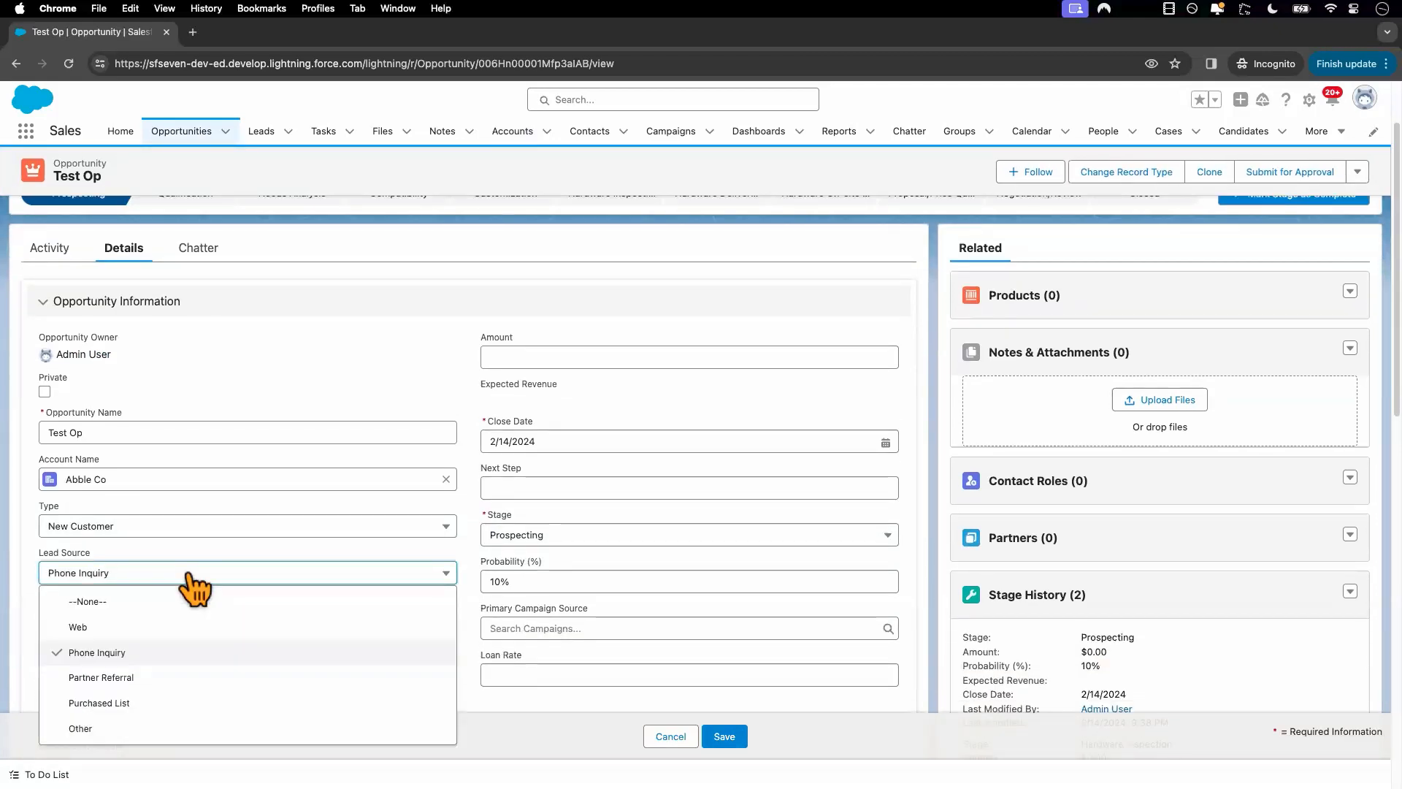
left_click(164, 598)
left_click(164, 581)
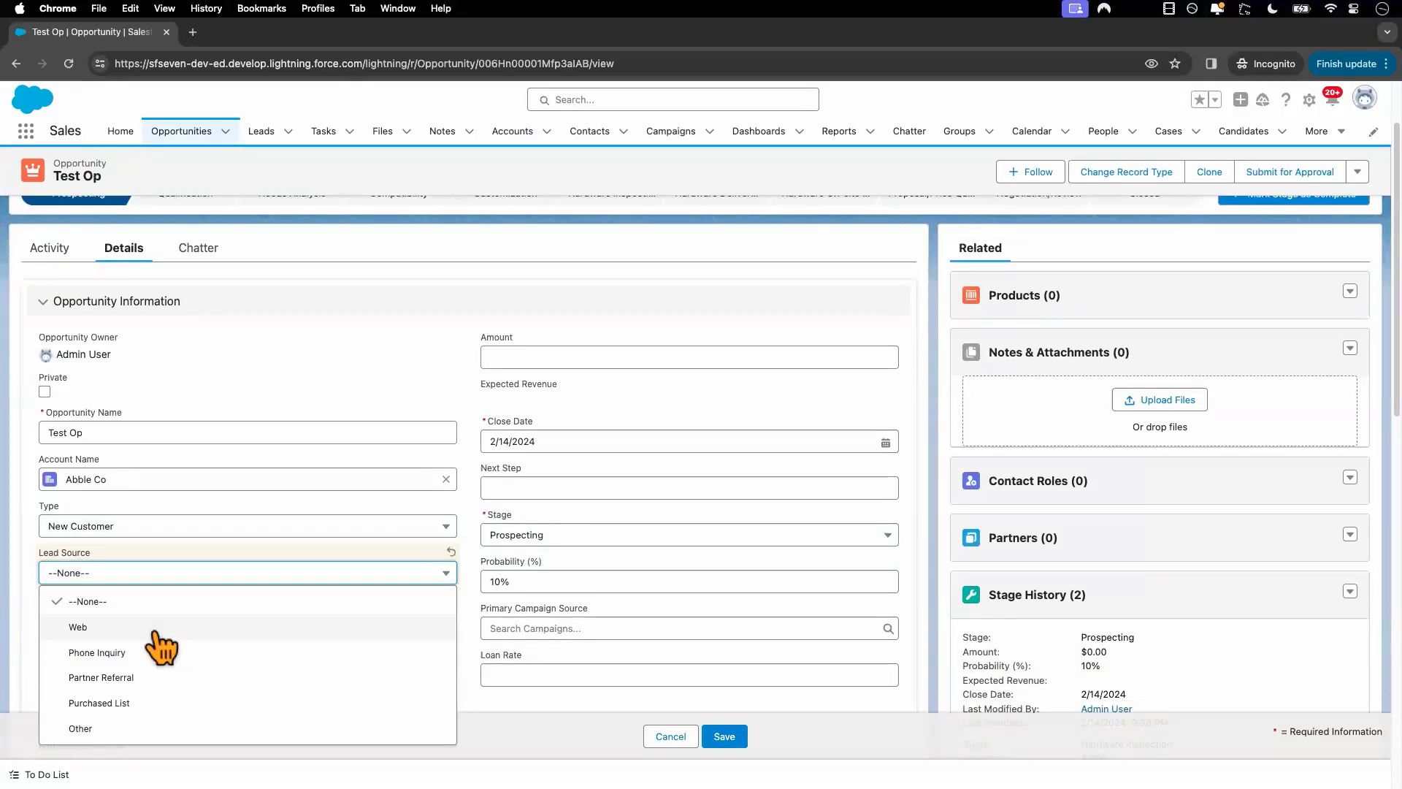
left_click(160, 628)
left_click(725, 736)
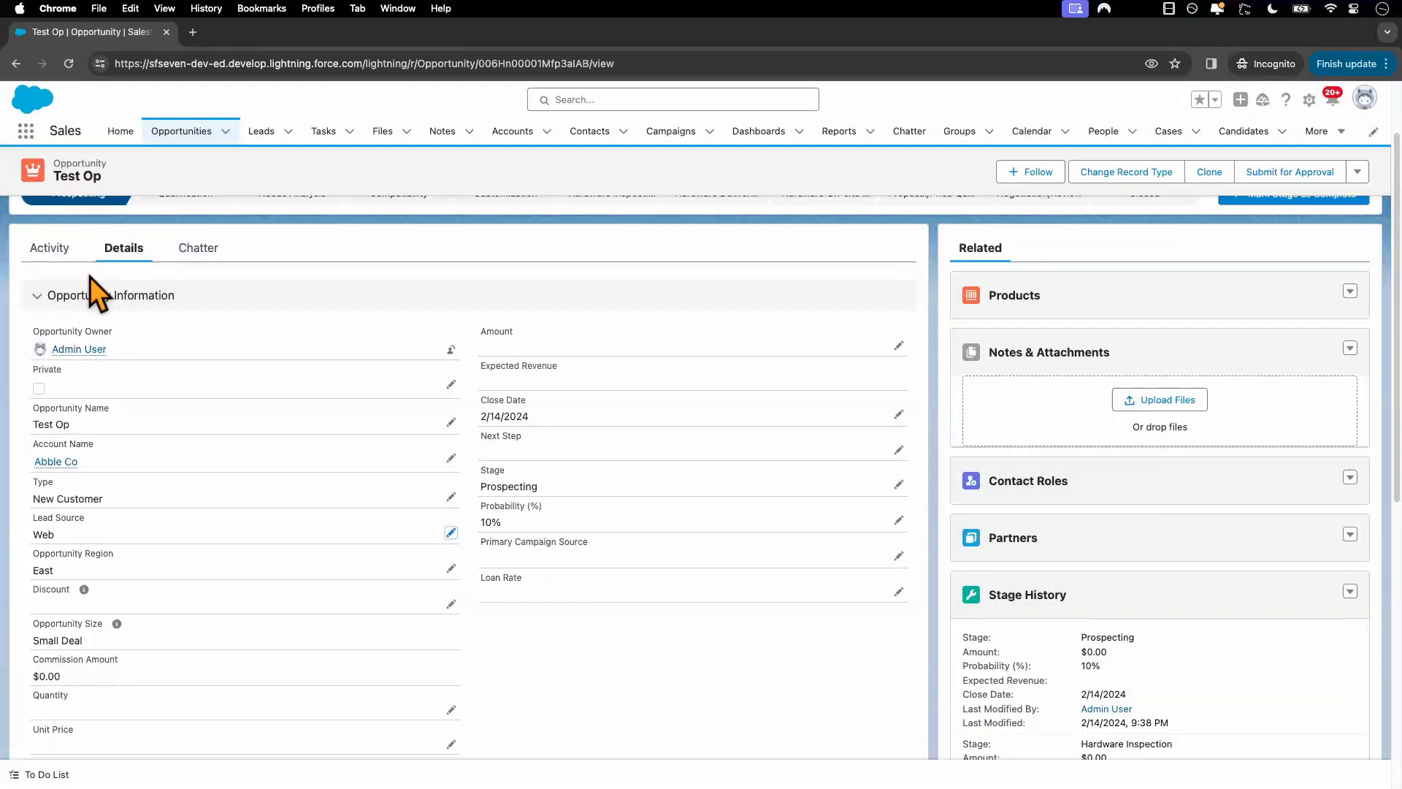
Step: Return to Abble Co, open its related case, and change the case Status to Scan for Virus, saving the record
left_click(15, 66)
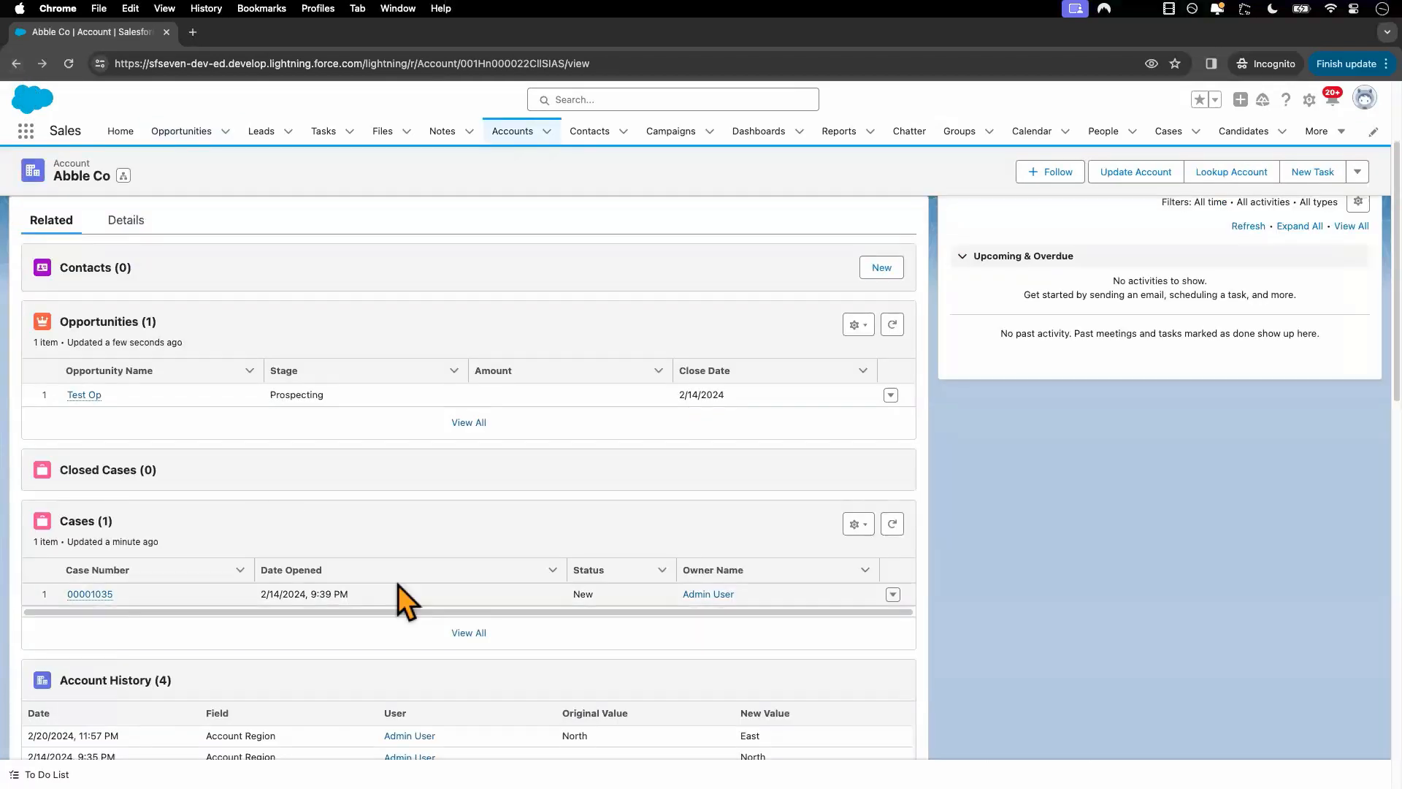
left_click(90, 594)
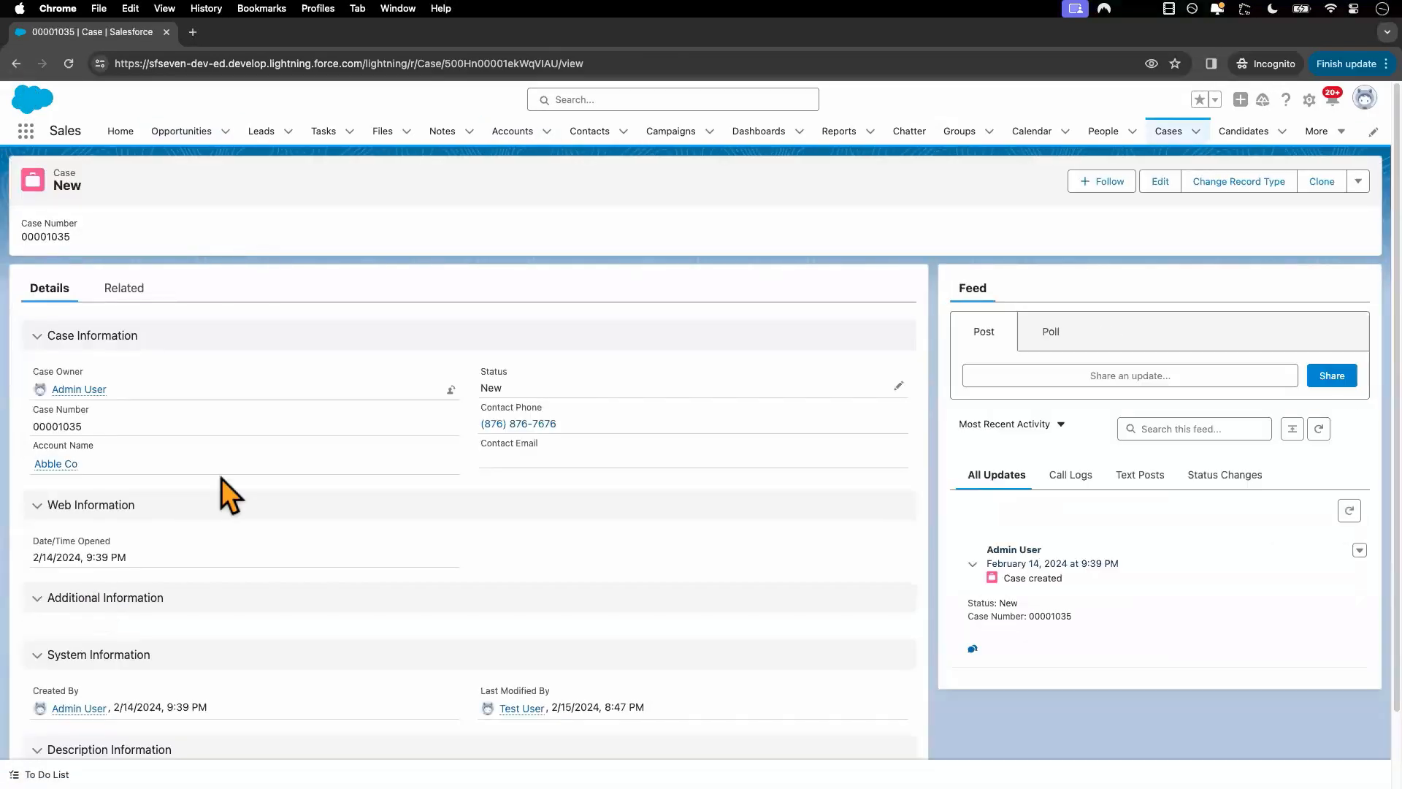
left_click(898, 385)
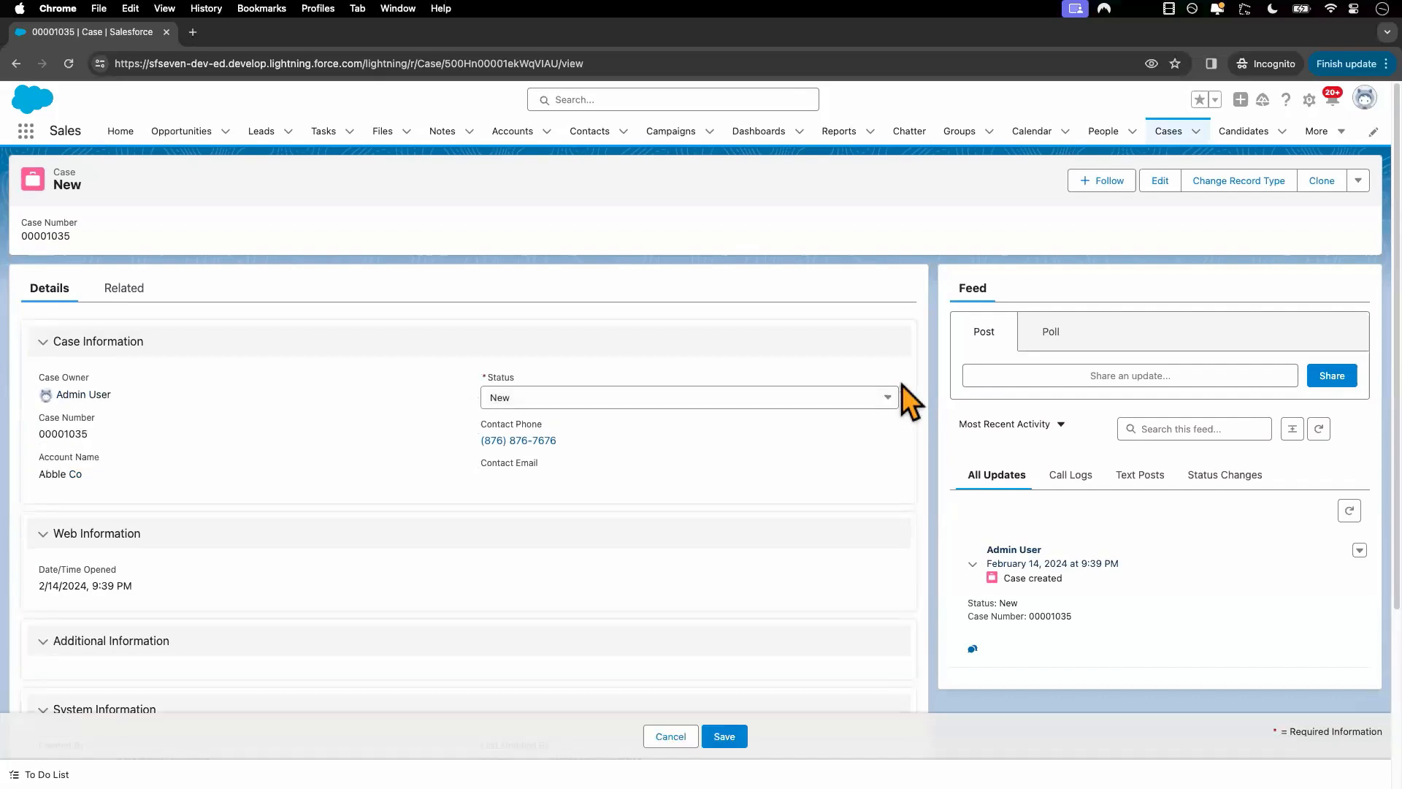
left_click(576, 398)
left_click(561, 477)
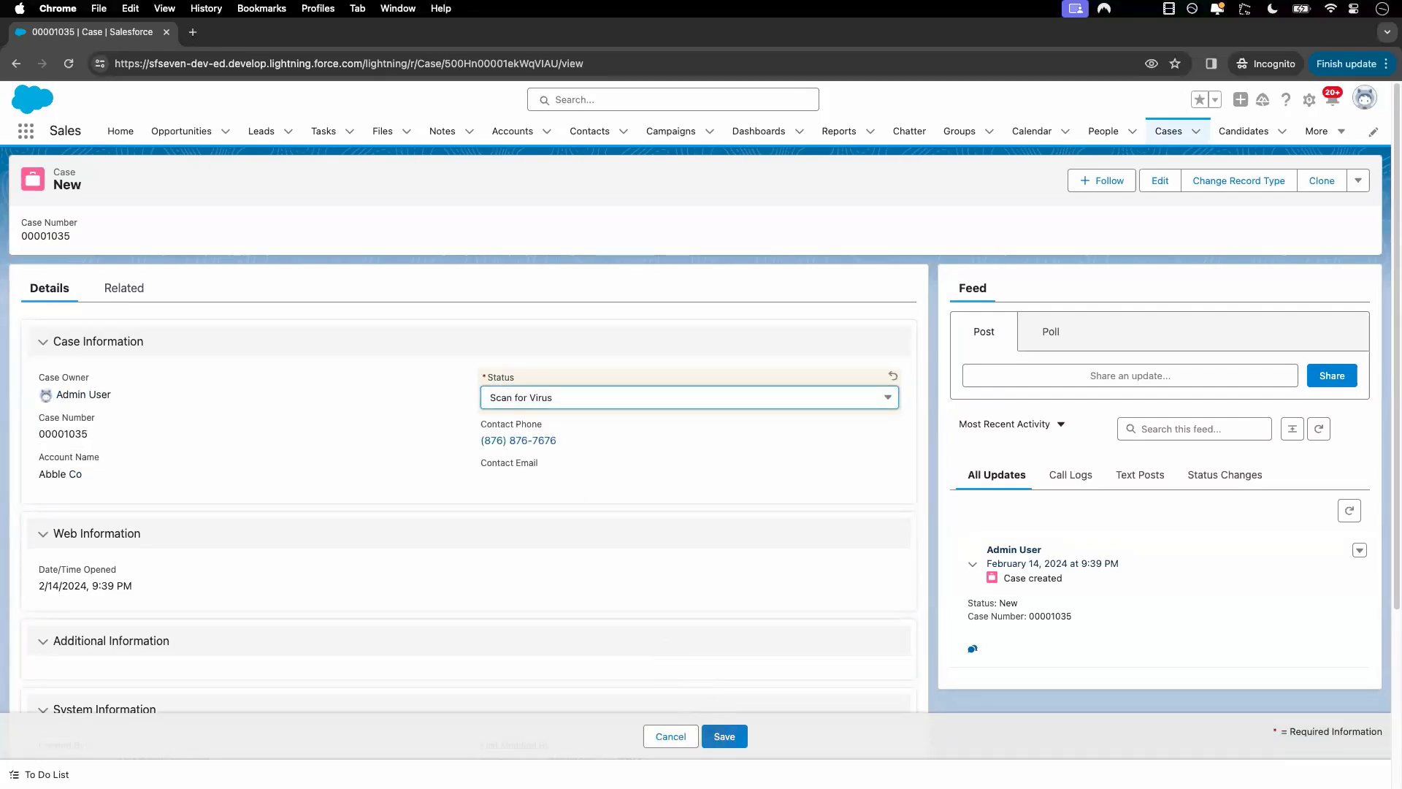
left_click(724, 736)
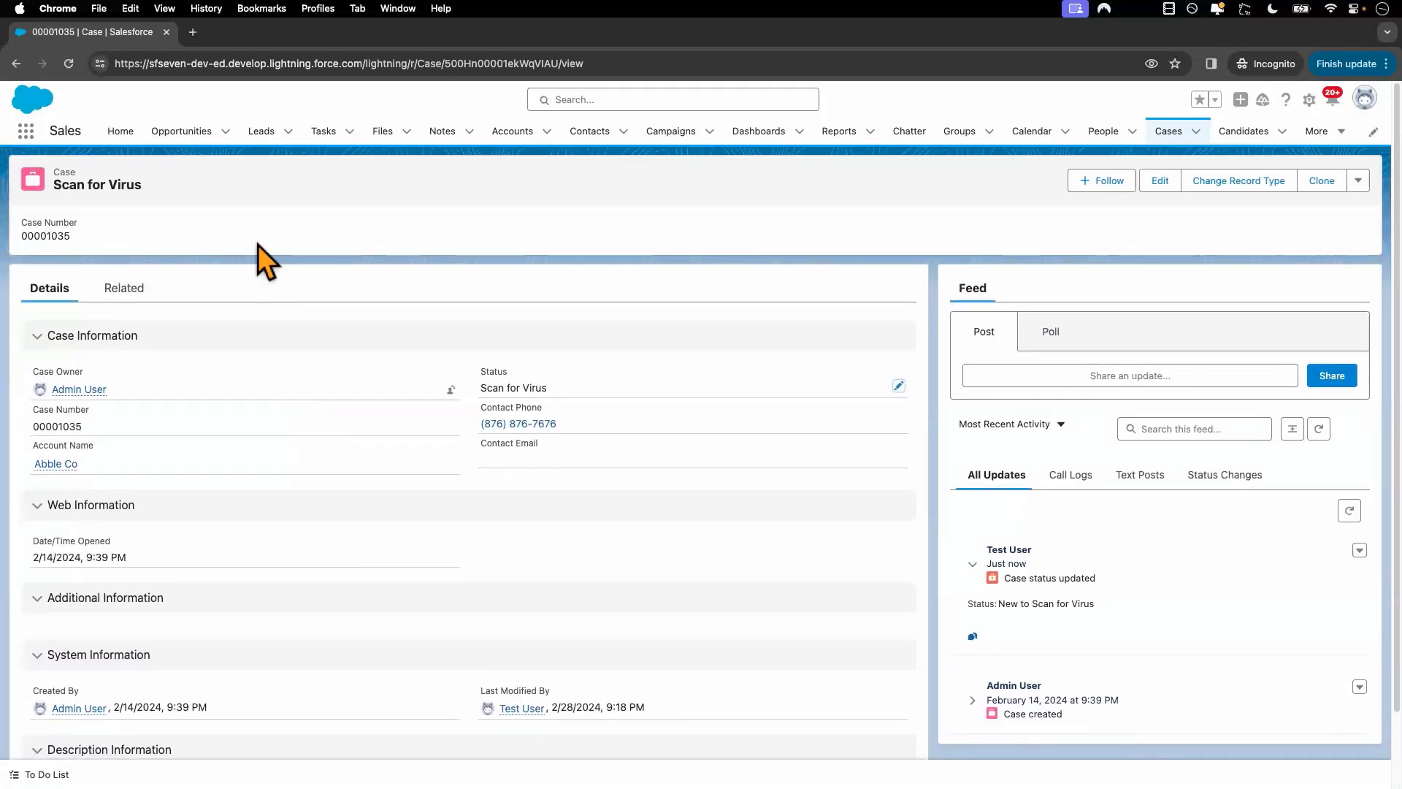
Step: In the admin session, set the test user's Case Access and Opportunity Access on Abble Co's account team to Read Only and save
key("ctrl+Left")
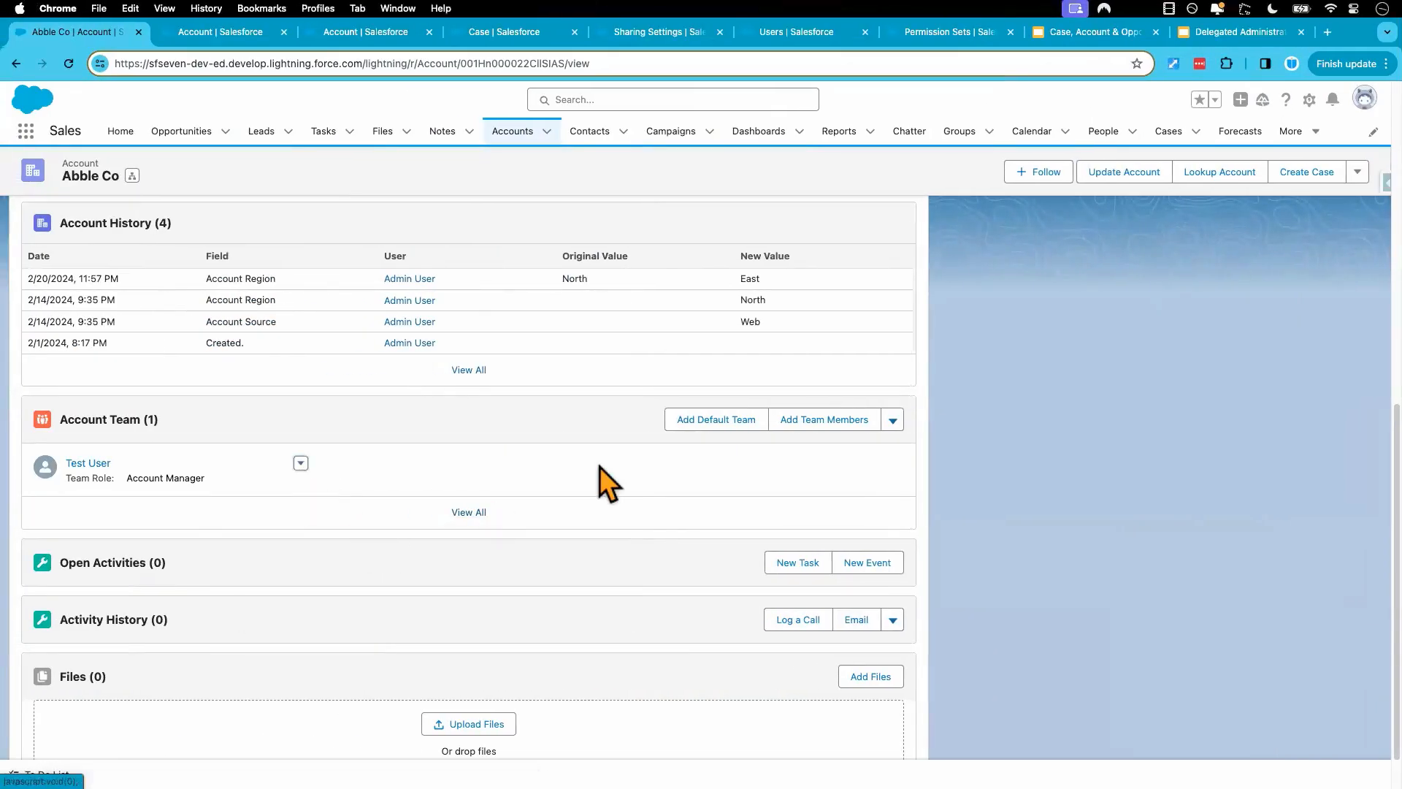
left_click(300, 463)
left_click(315, 491)
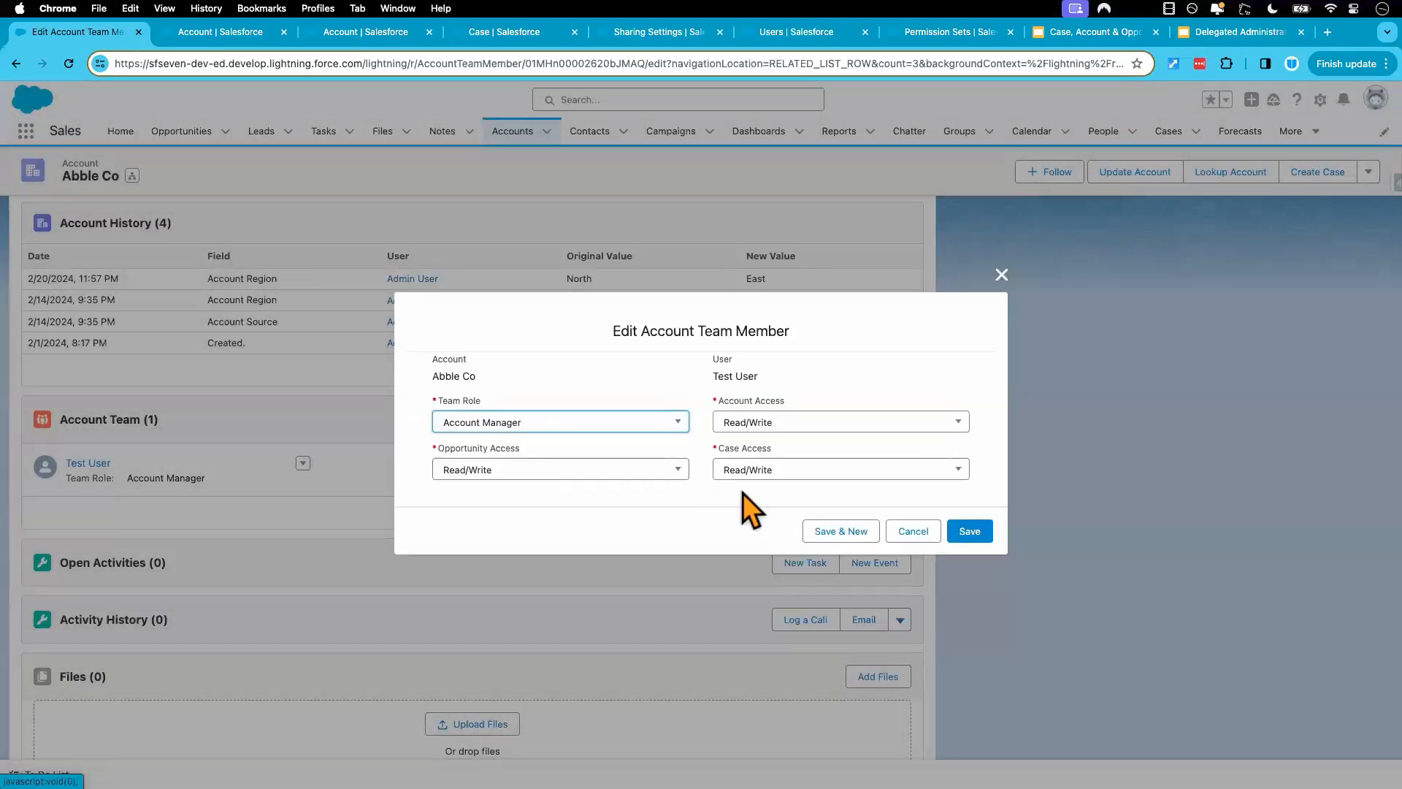
left_click(760, 471)
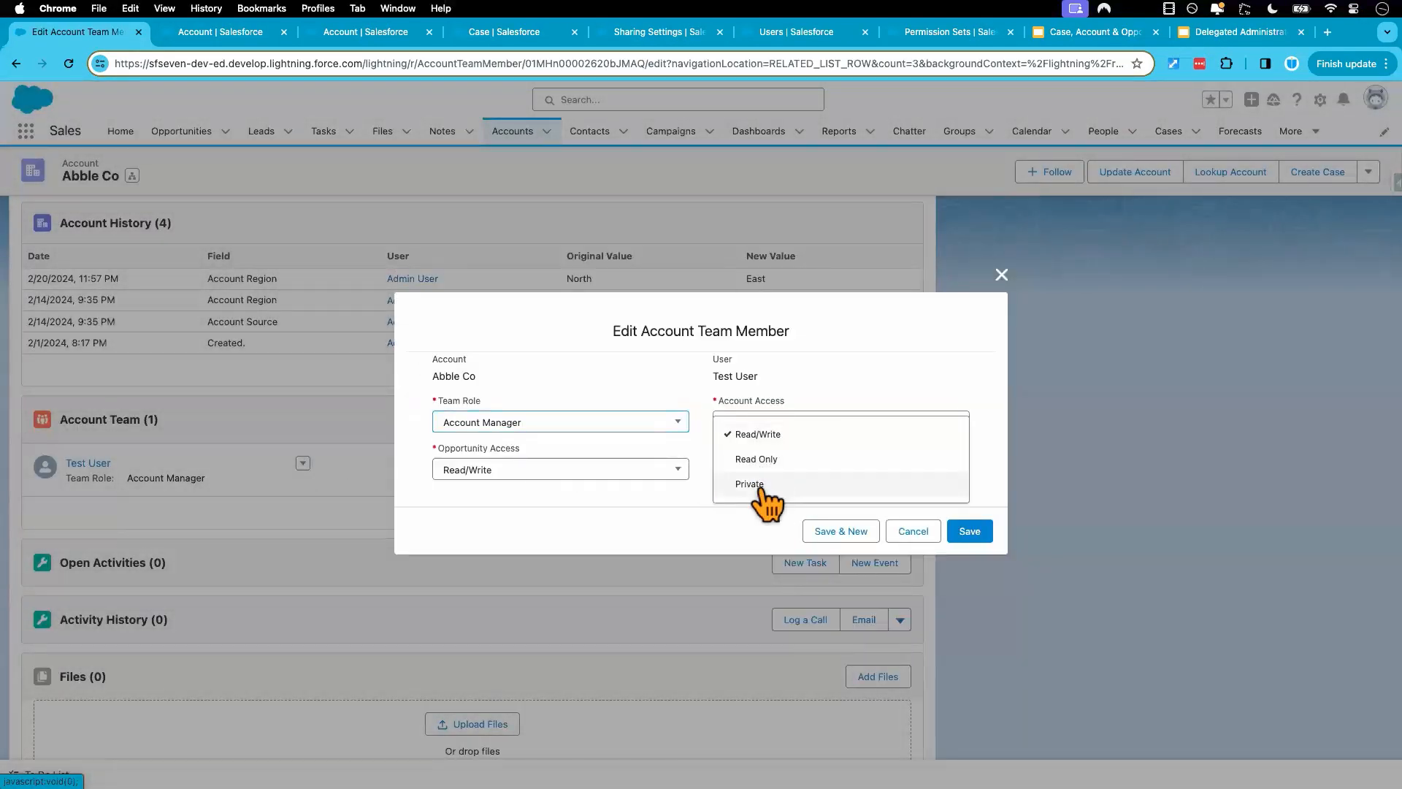
left_click(759, 484)
left_click(756, 471)
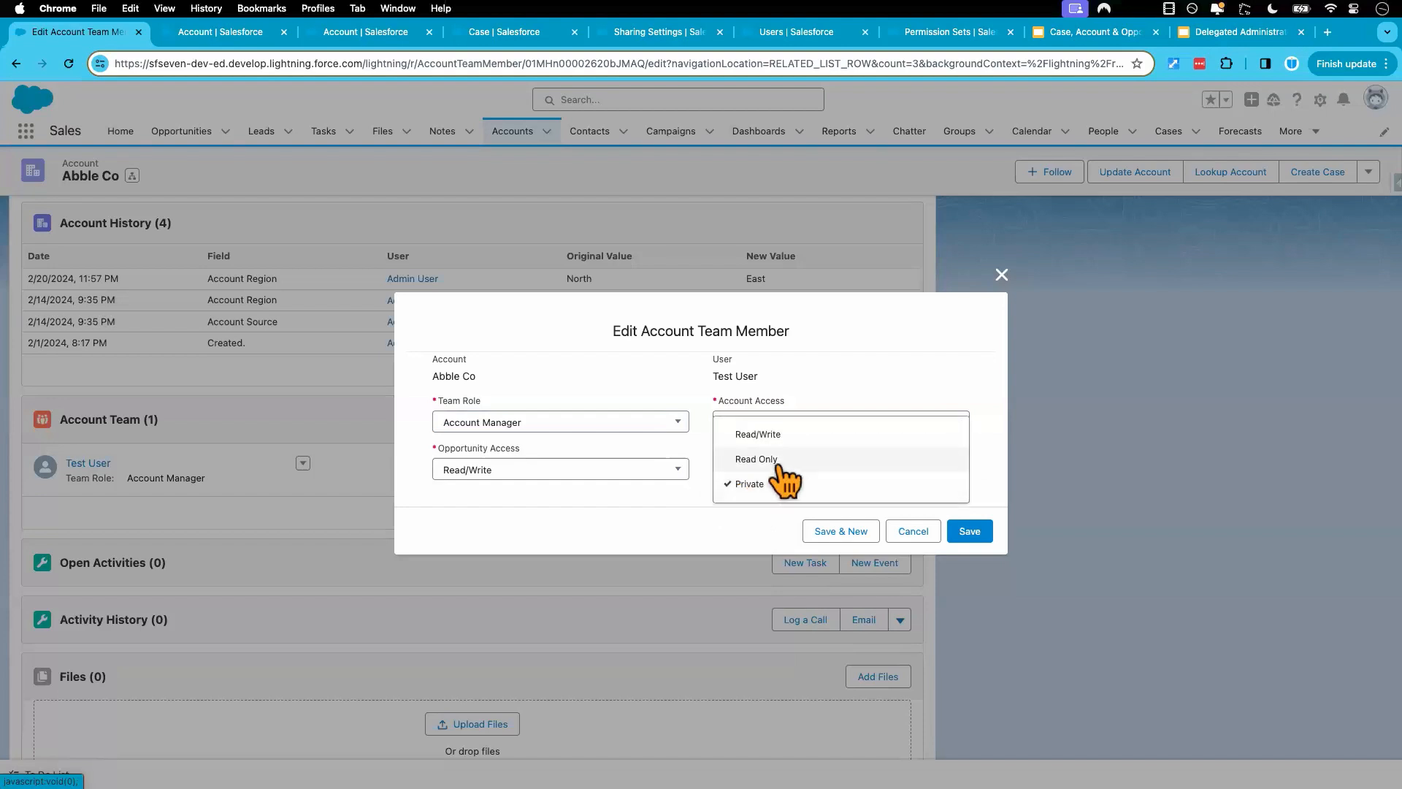
left_click(766, 457)
left_click(643, 470)
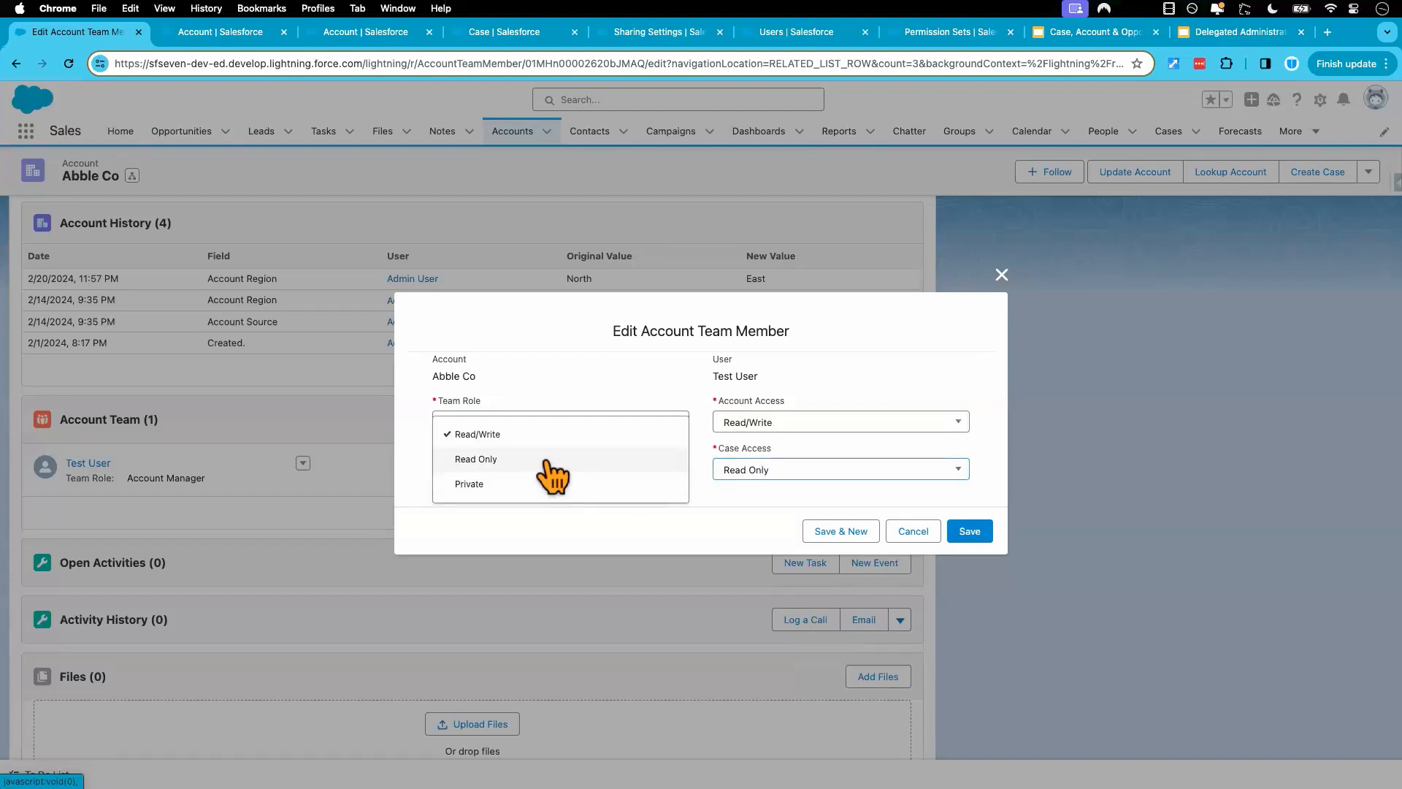
left_click(549, 459)
left_click(972, 535)
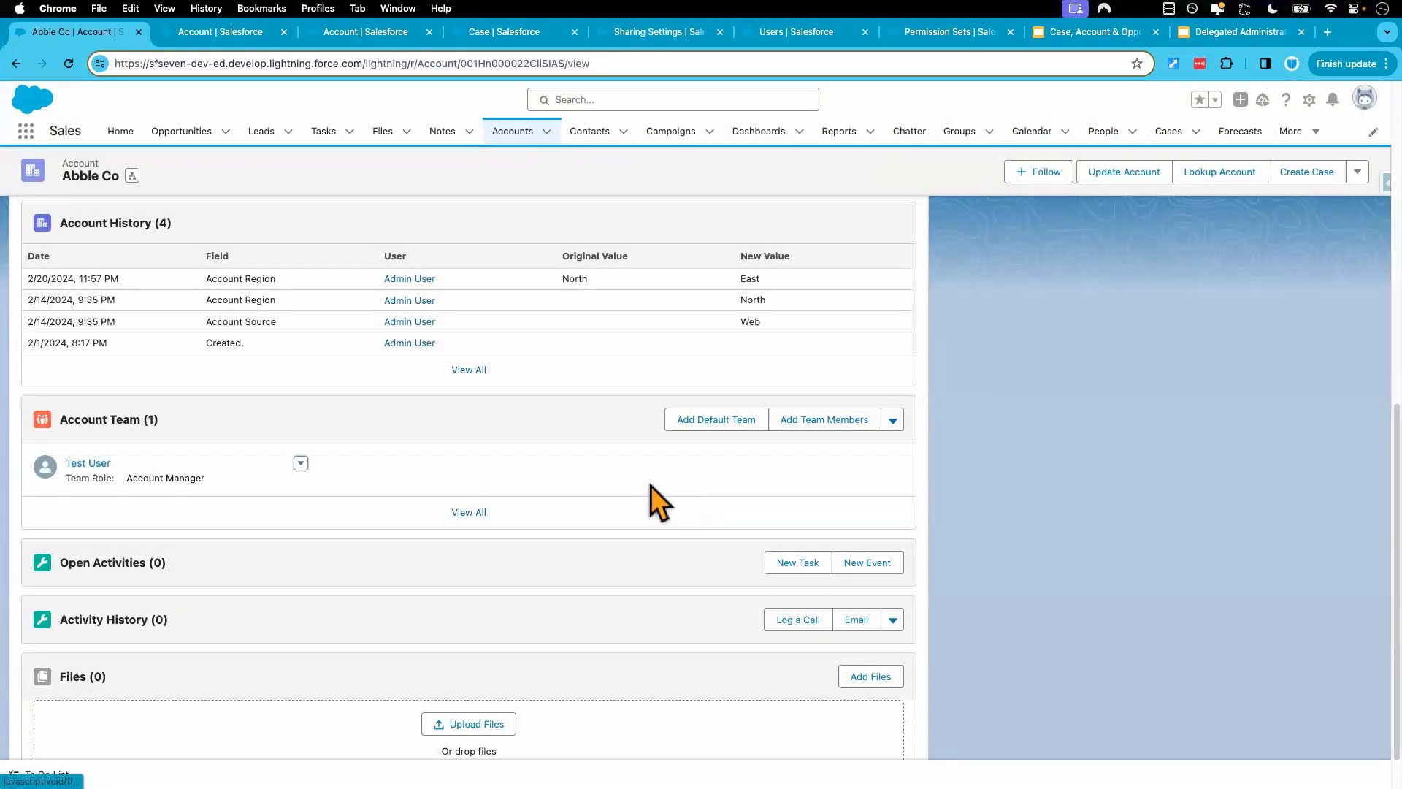
Step: In the test user's session, reopen the Abble Co account, rename it Abble Co1 and save
key("ctrl+Right")
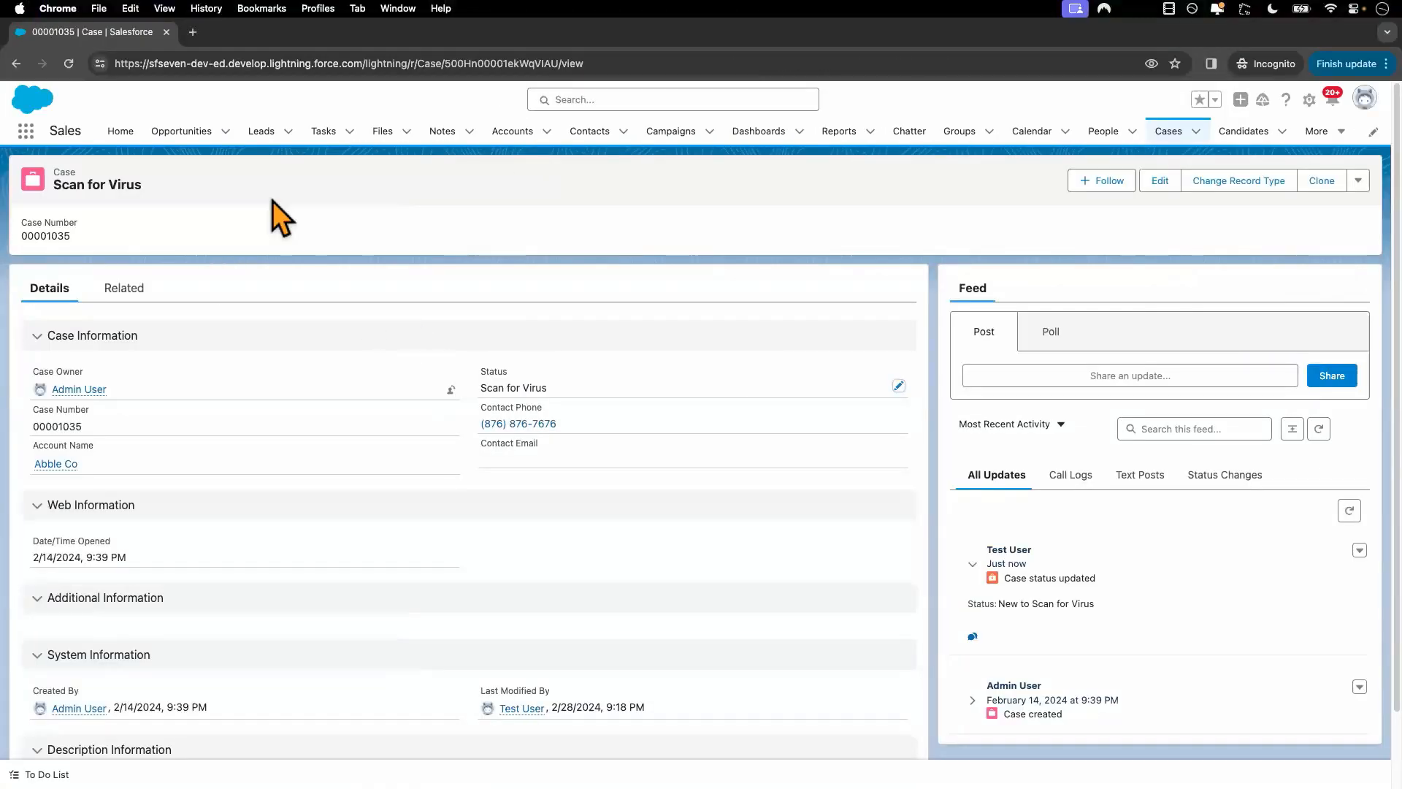
left_click(522, 139)
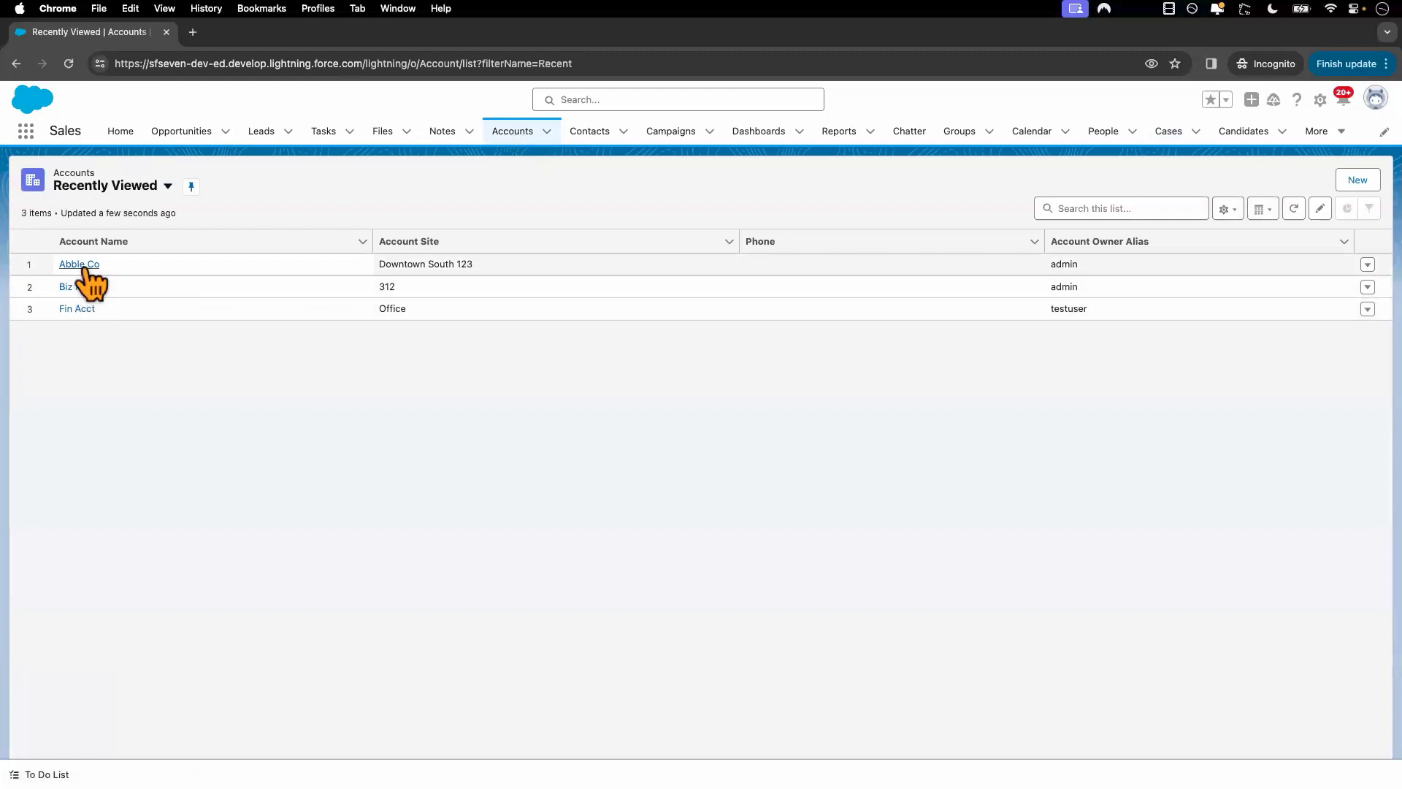
left_click(80, 266)
left_click(135, 376)
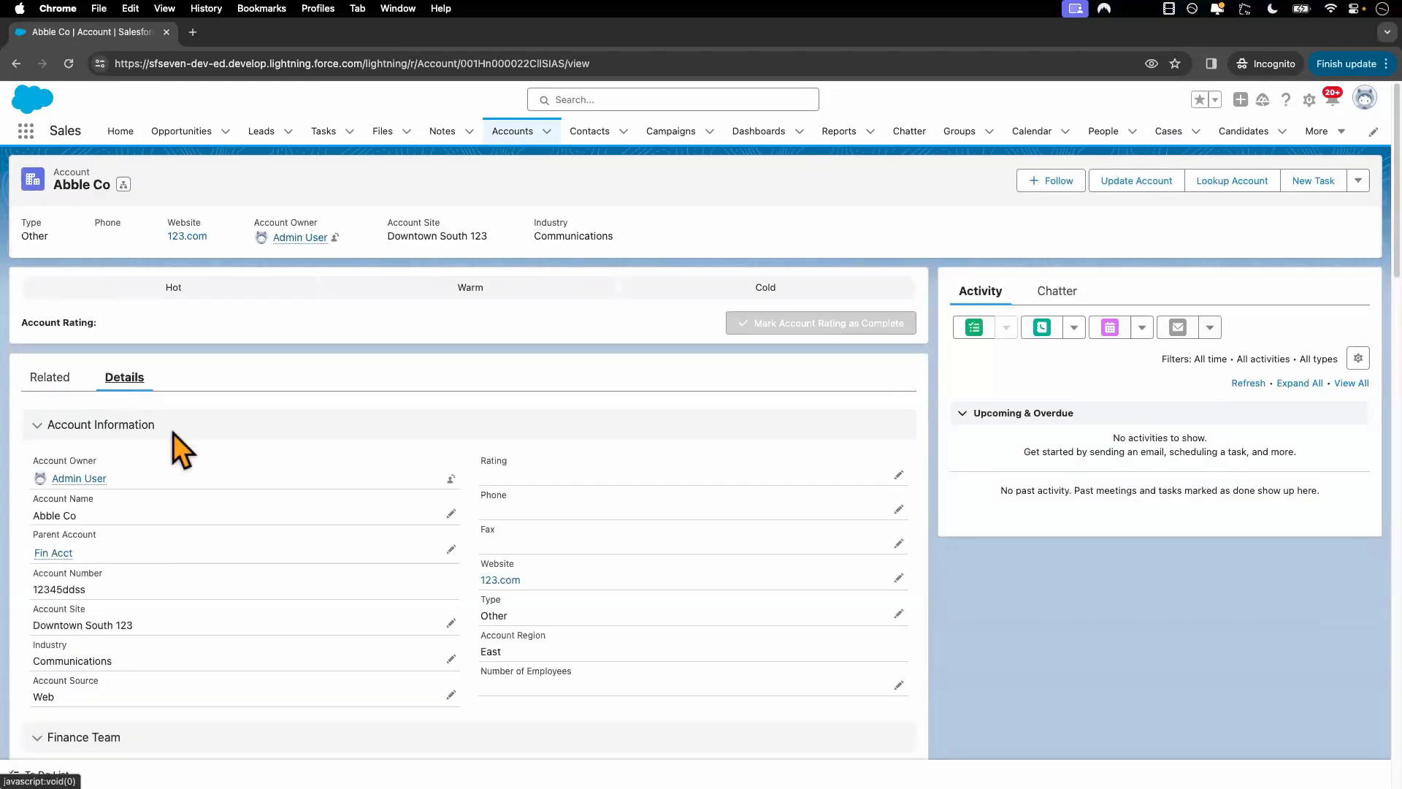
left_click(452, 549)
left_click(420, 526)
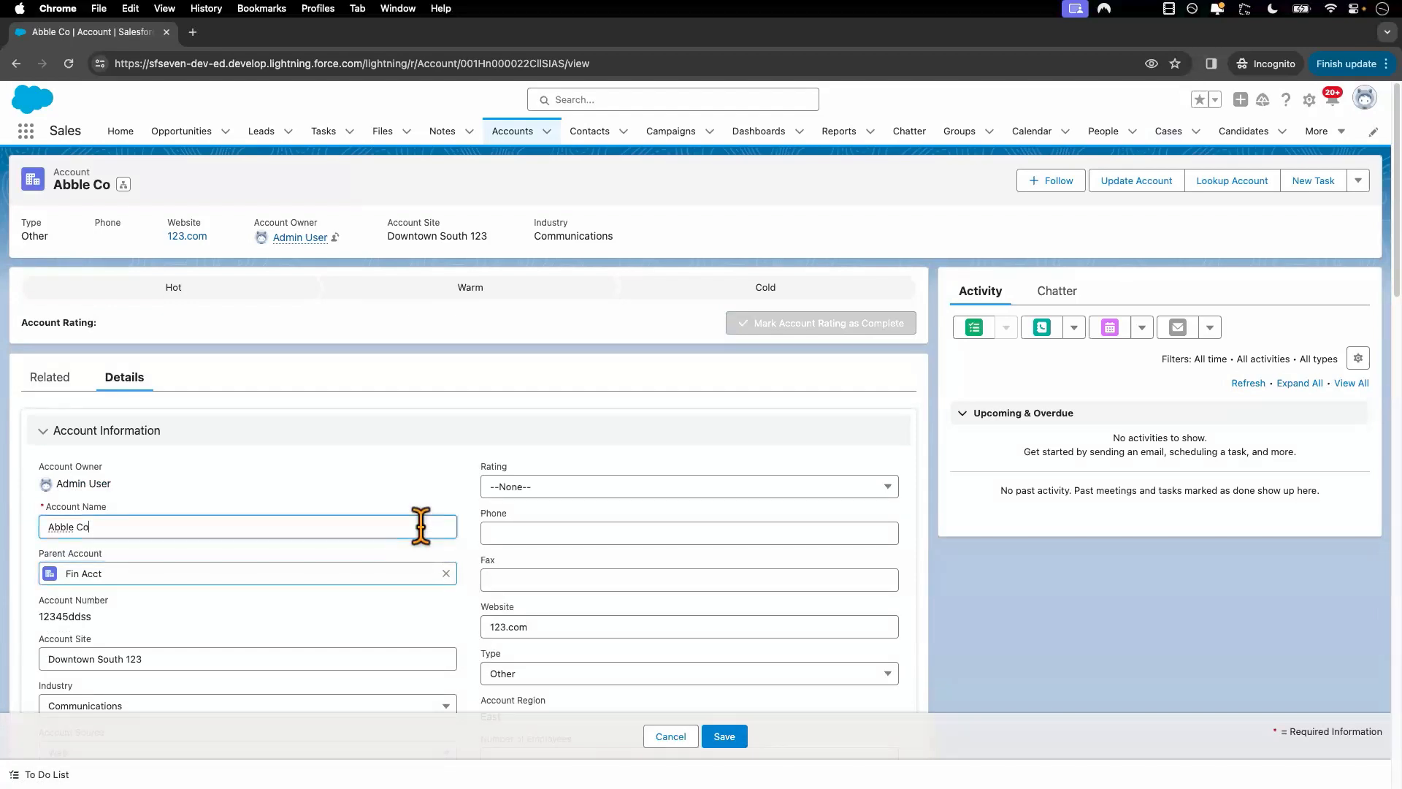
type("1")
left_click(724, 736)
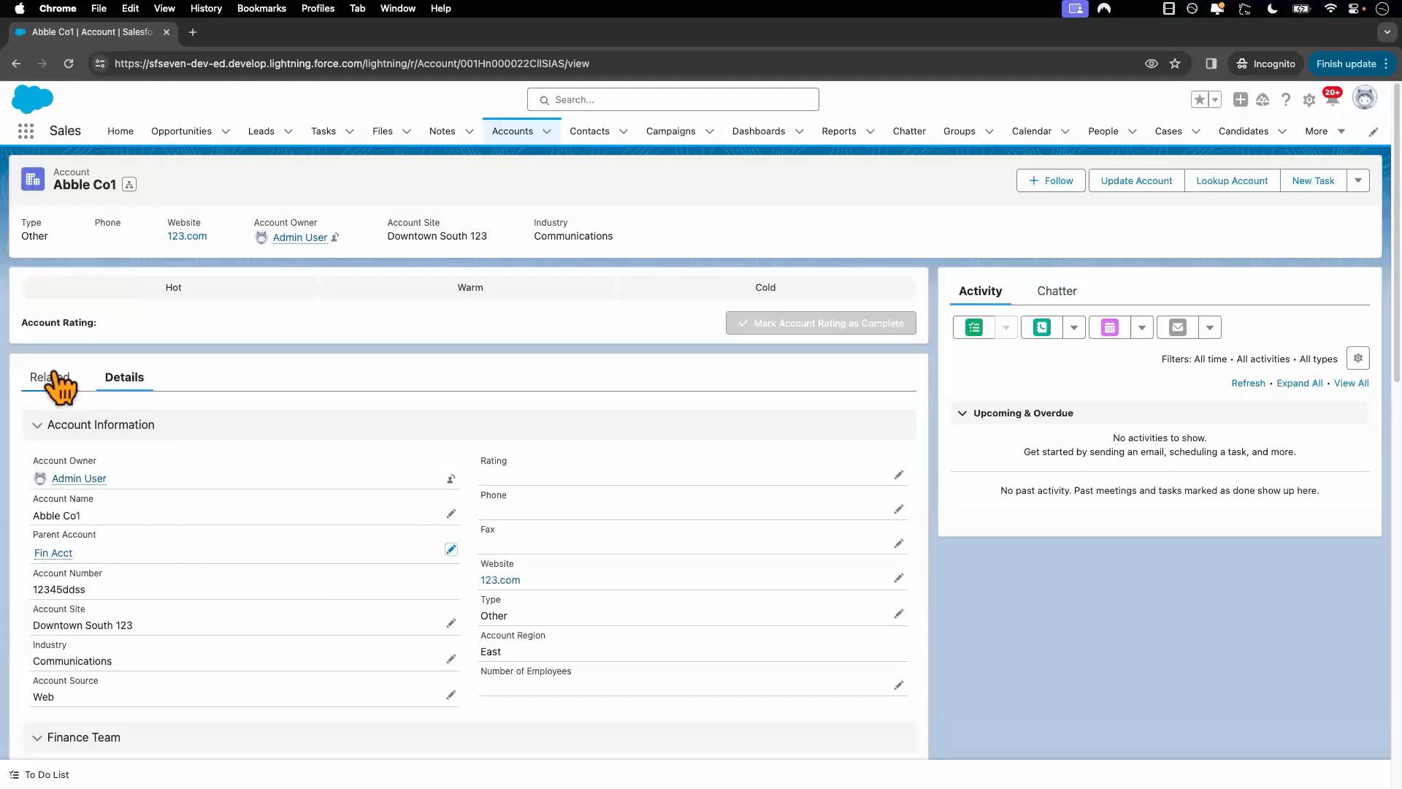
Step: Try to change the related Test Op opportunity's Type to Existing Customer - Upgrade and save, then discard the edit
left_click(57, 379)
left_click(82, 558)
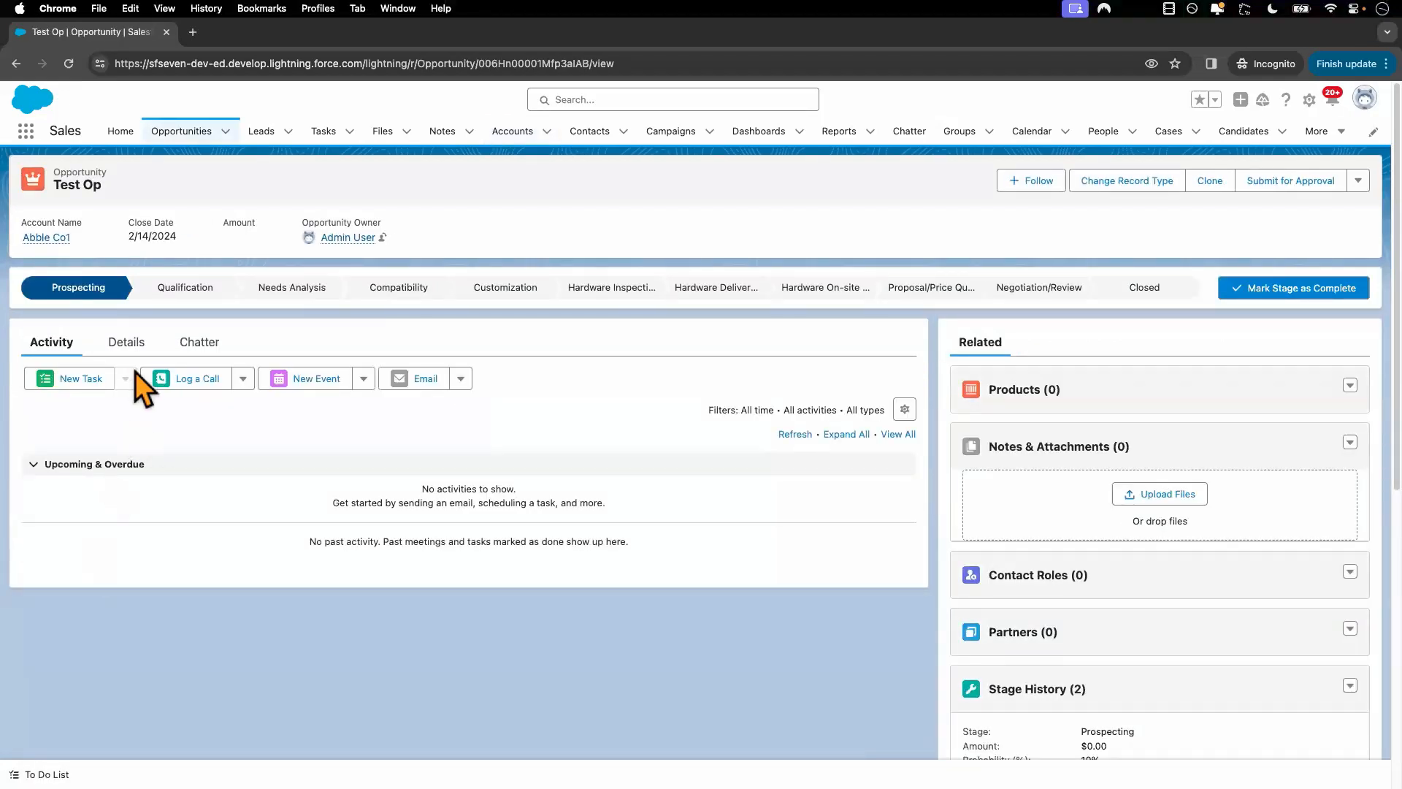
left_click(126, 344)
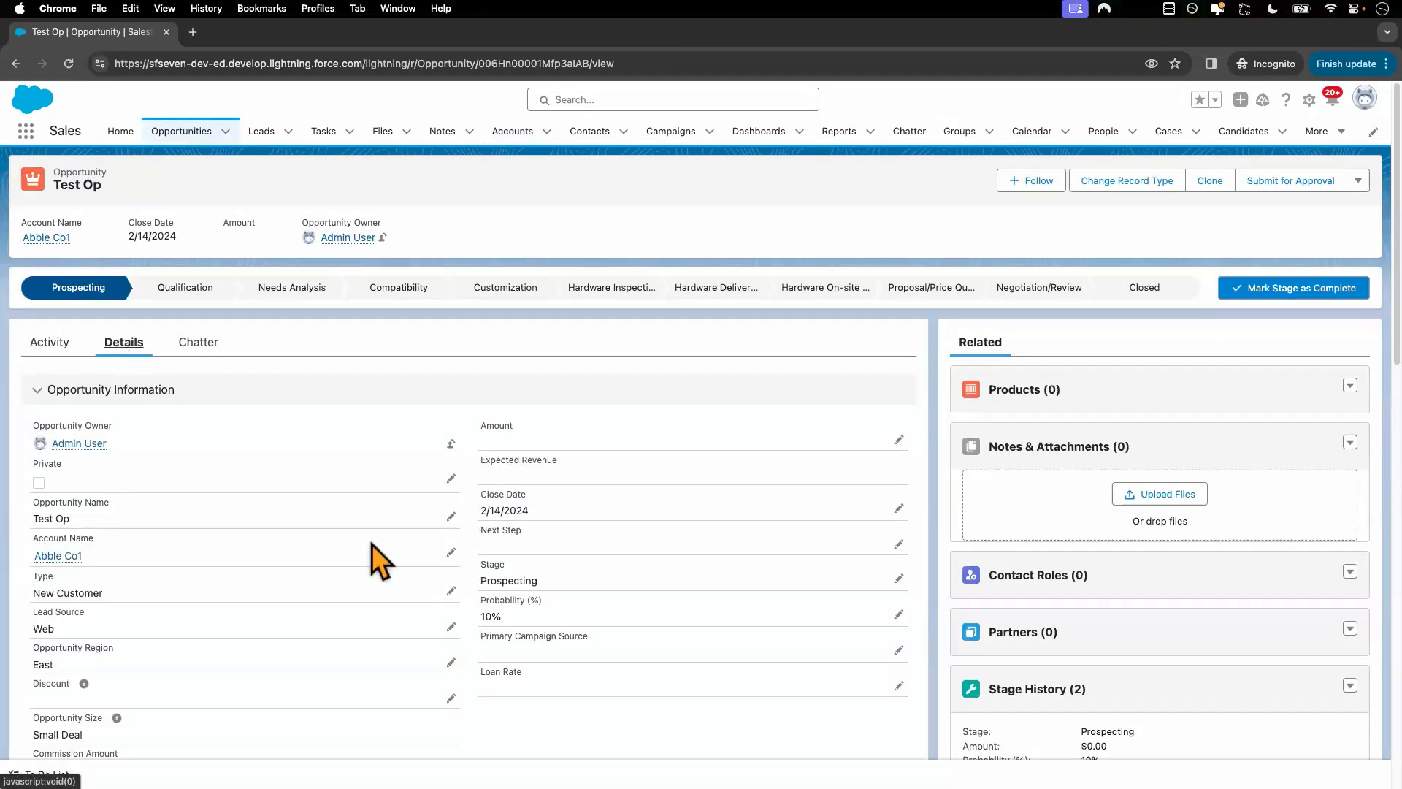
left_click(451, 590)
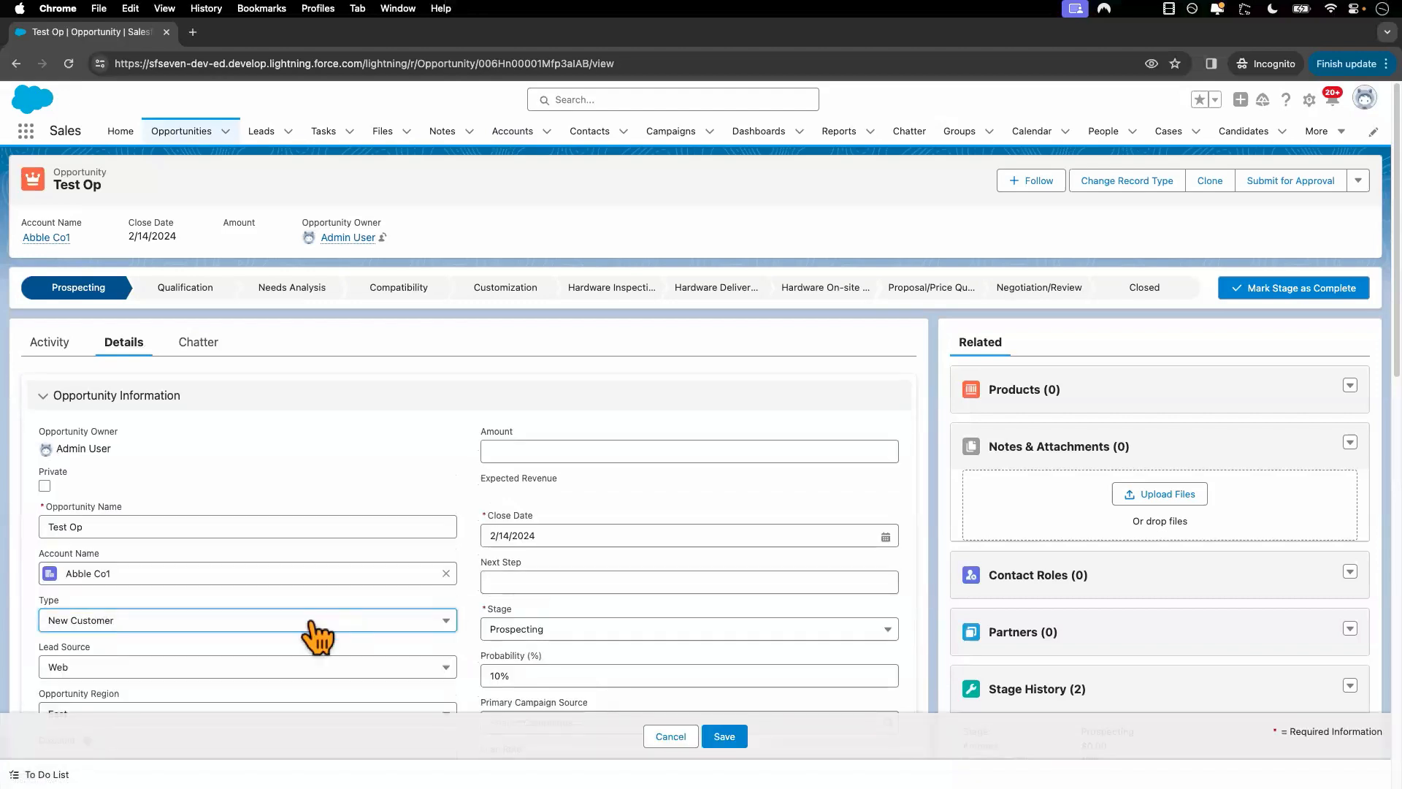
left_click(317, 621)
left_click(222, 674)
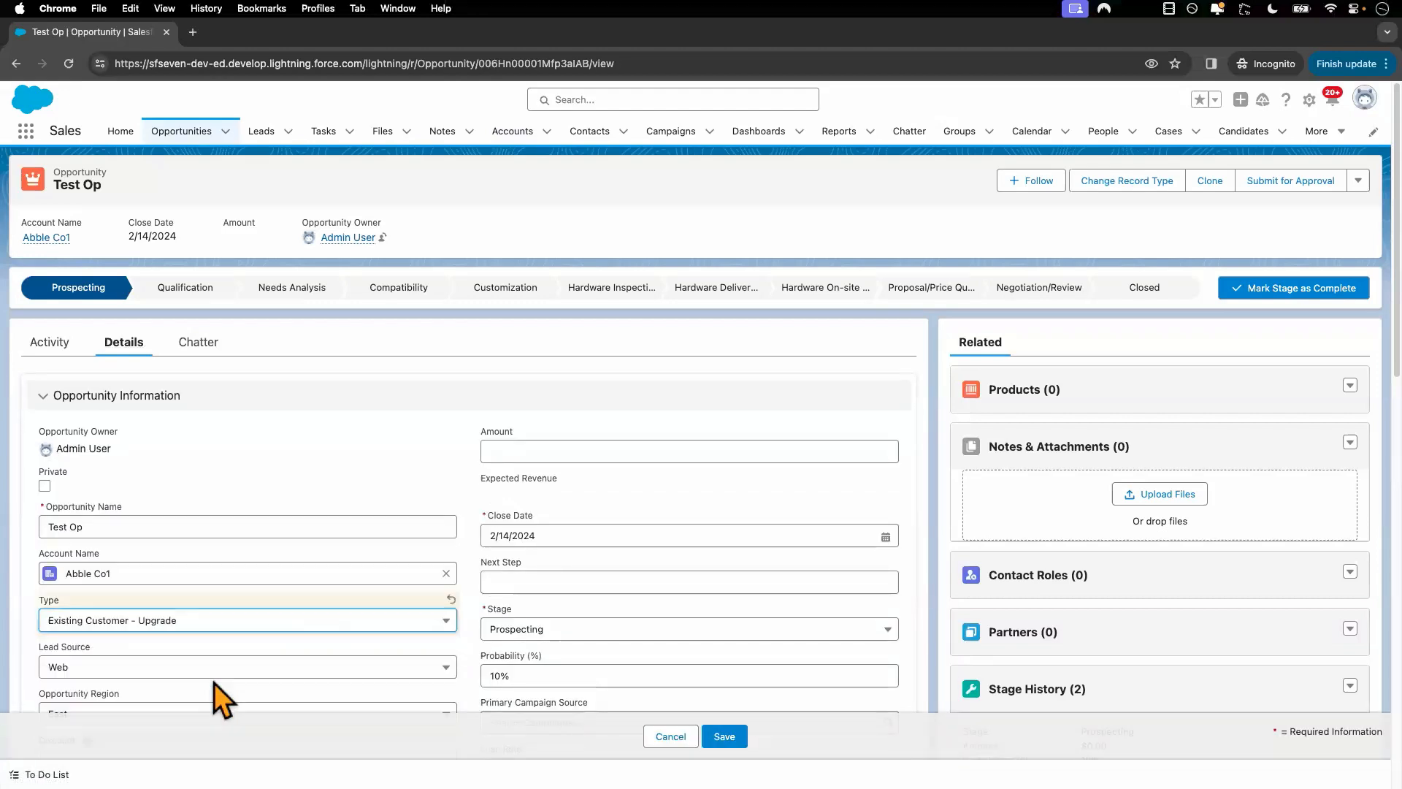
scroll(374, 577, "down", 1)
scroll(374, 568, "down", 6)
left_click(724, 736)
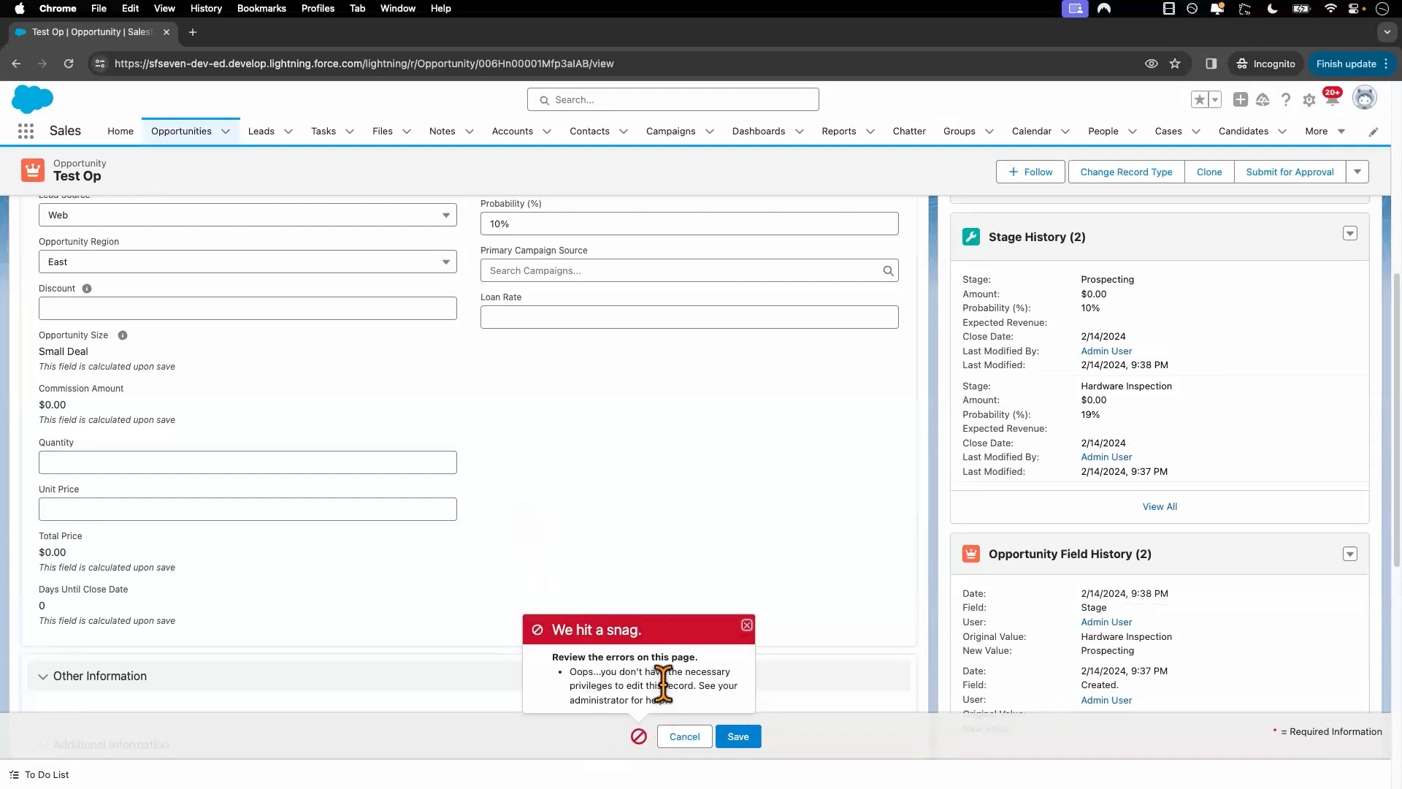
left_click(746, 625)
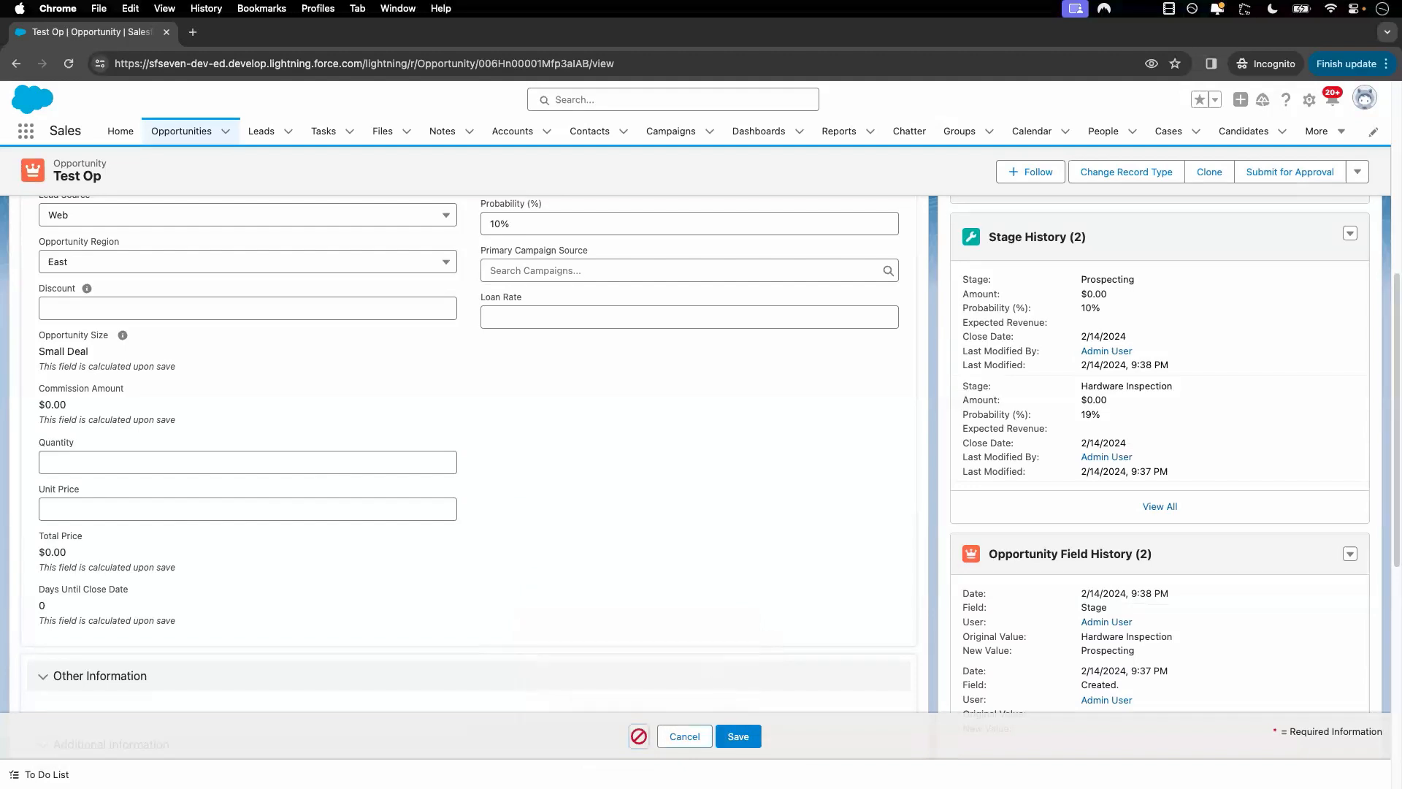
left_click(684, 736)
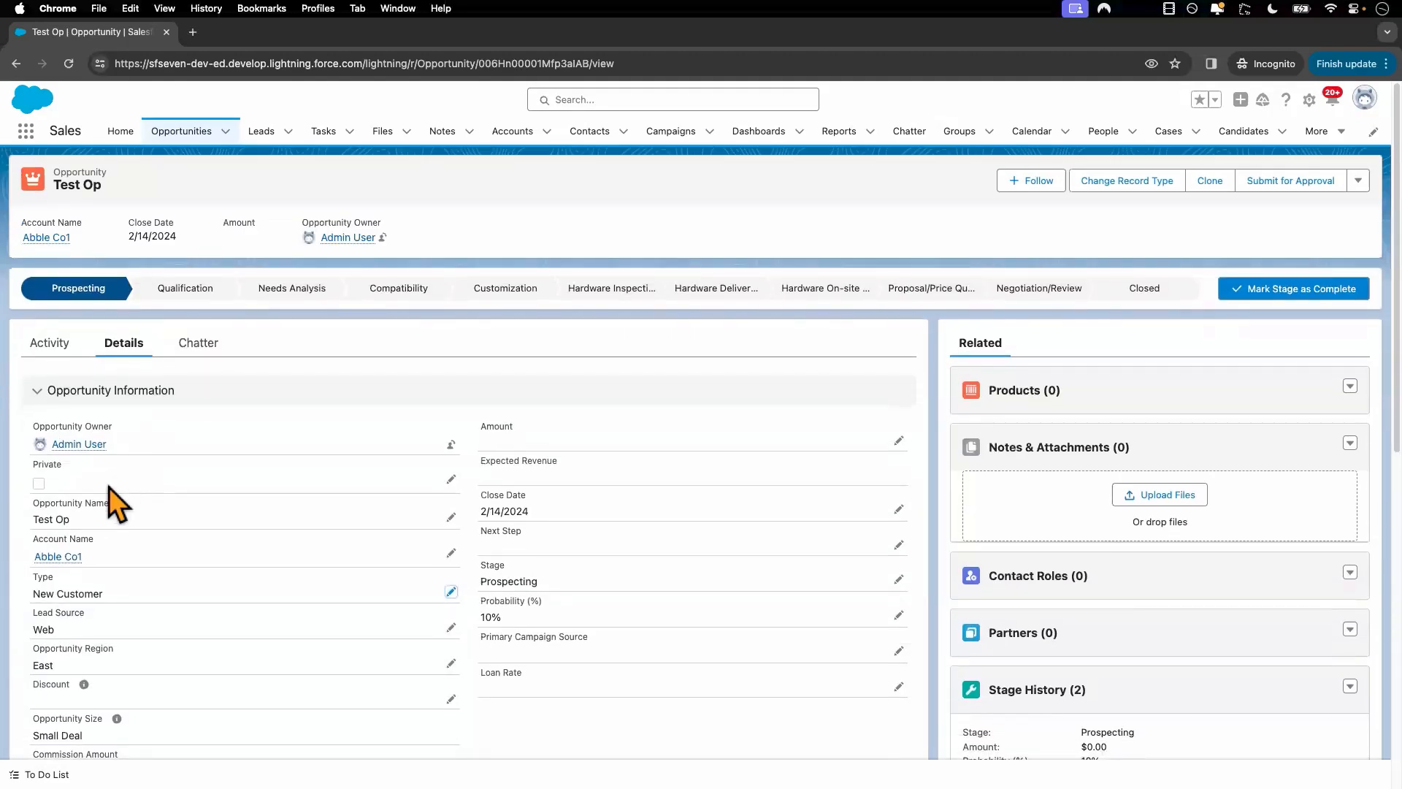
Step: Reopen Test Op from Abble Co1 and try to save its Type as Existing Customer - Replacement, discarding the edit
left_click(71, 557)
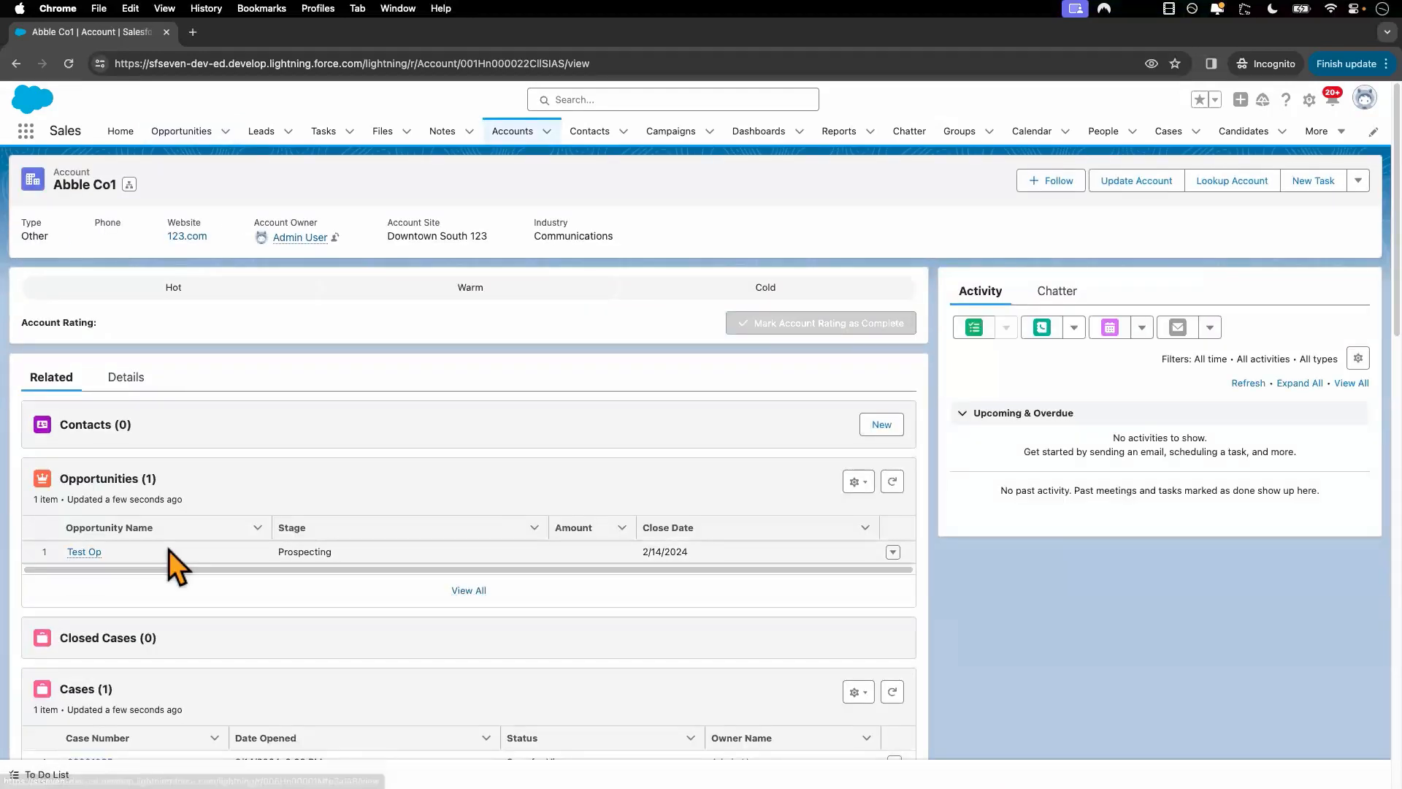
scroll(175, 564, "down", 1)
left_click(84, 502)
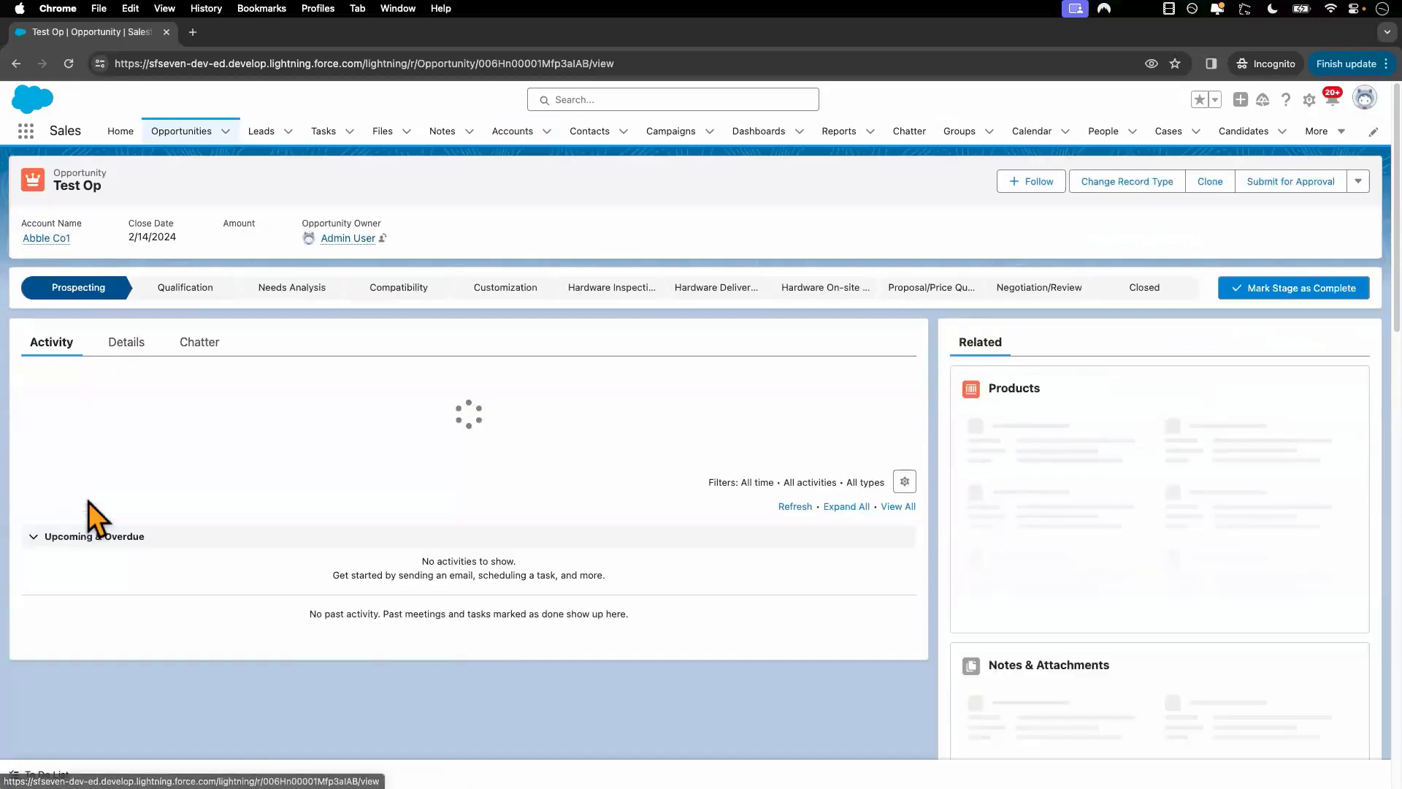
left_click(124, 343)
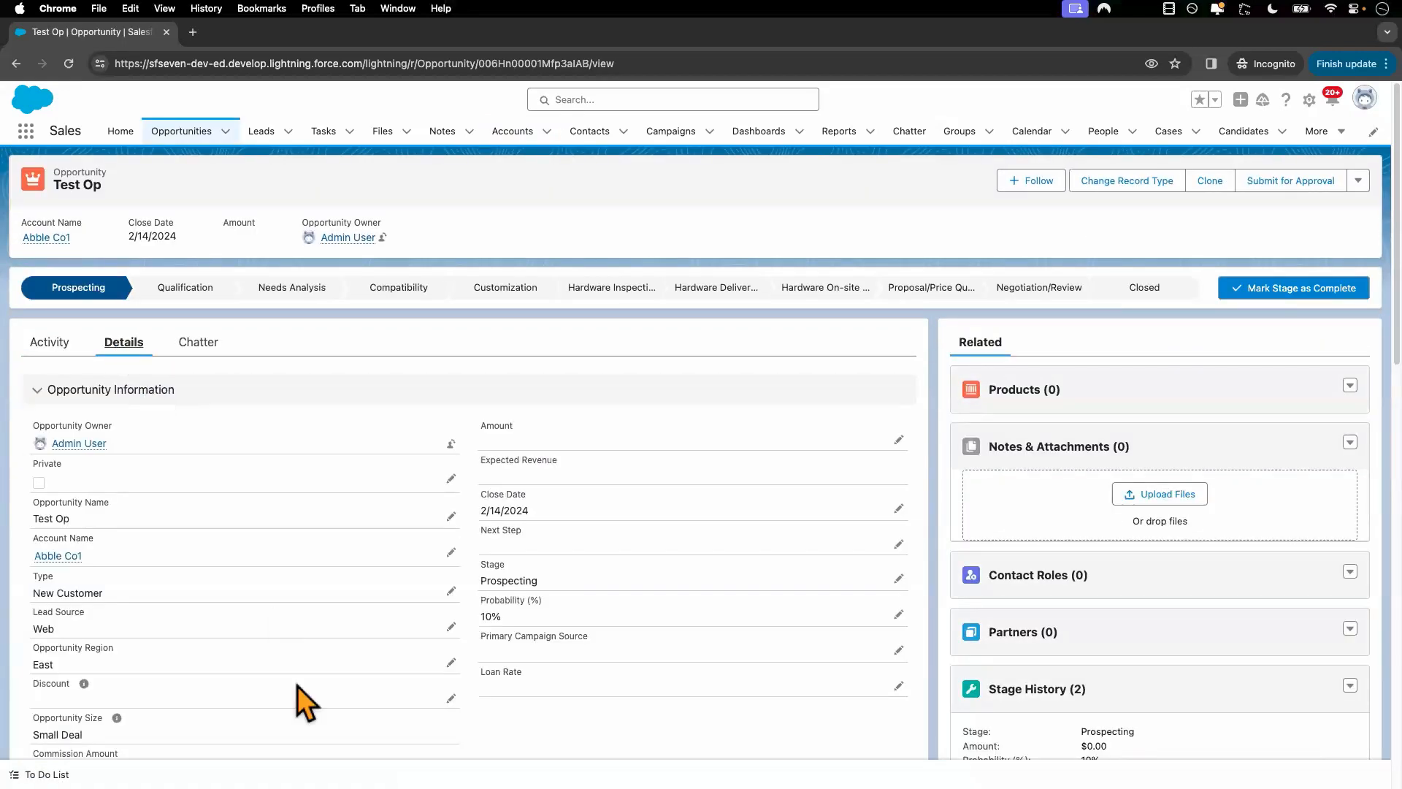
left_click(451, 626)
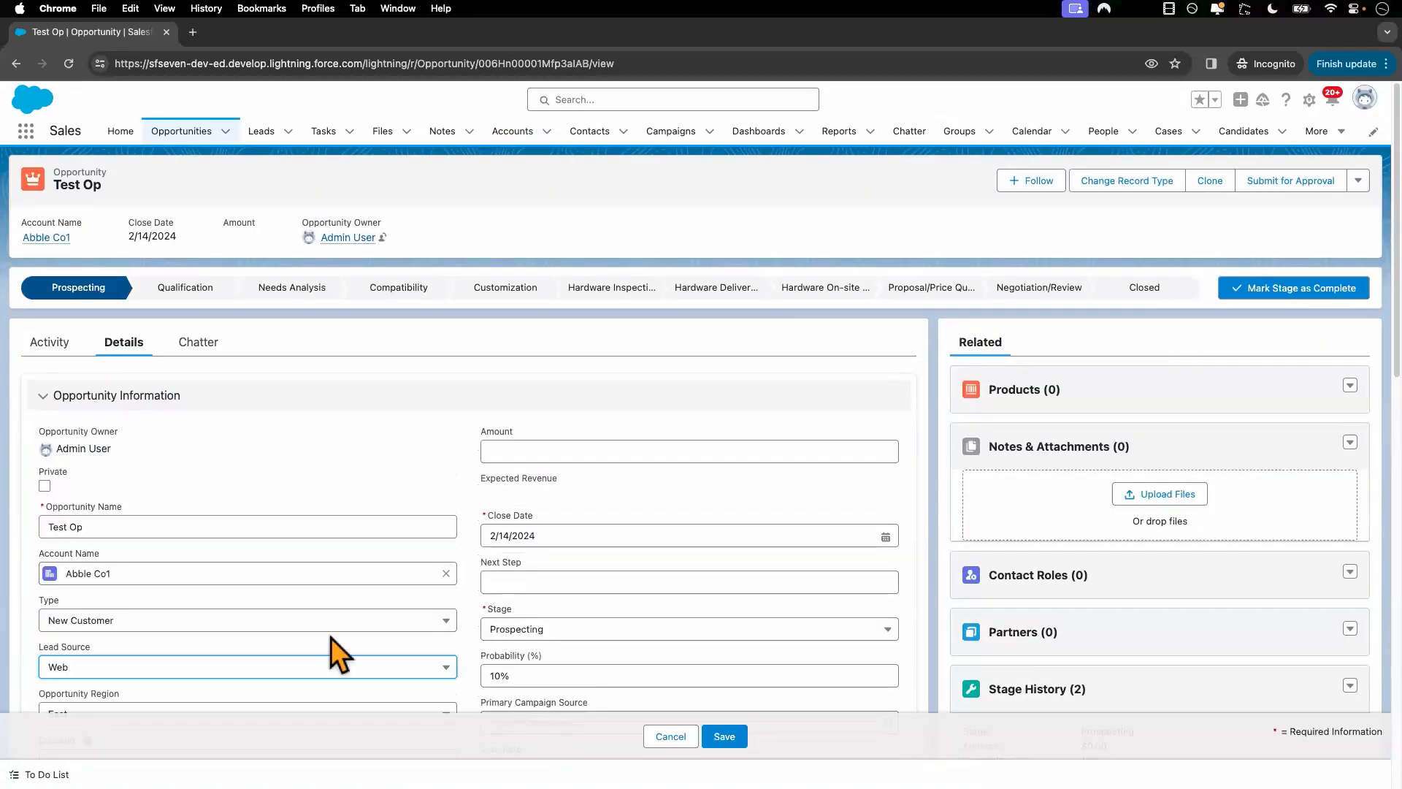
left_click(332, 622)
left_click(241, 675)
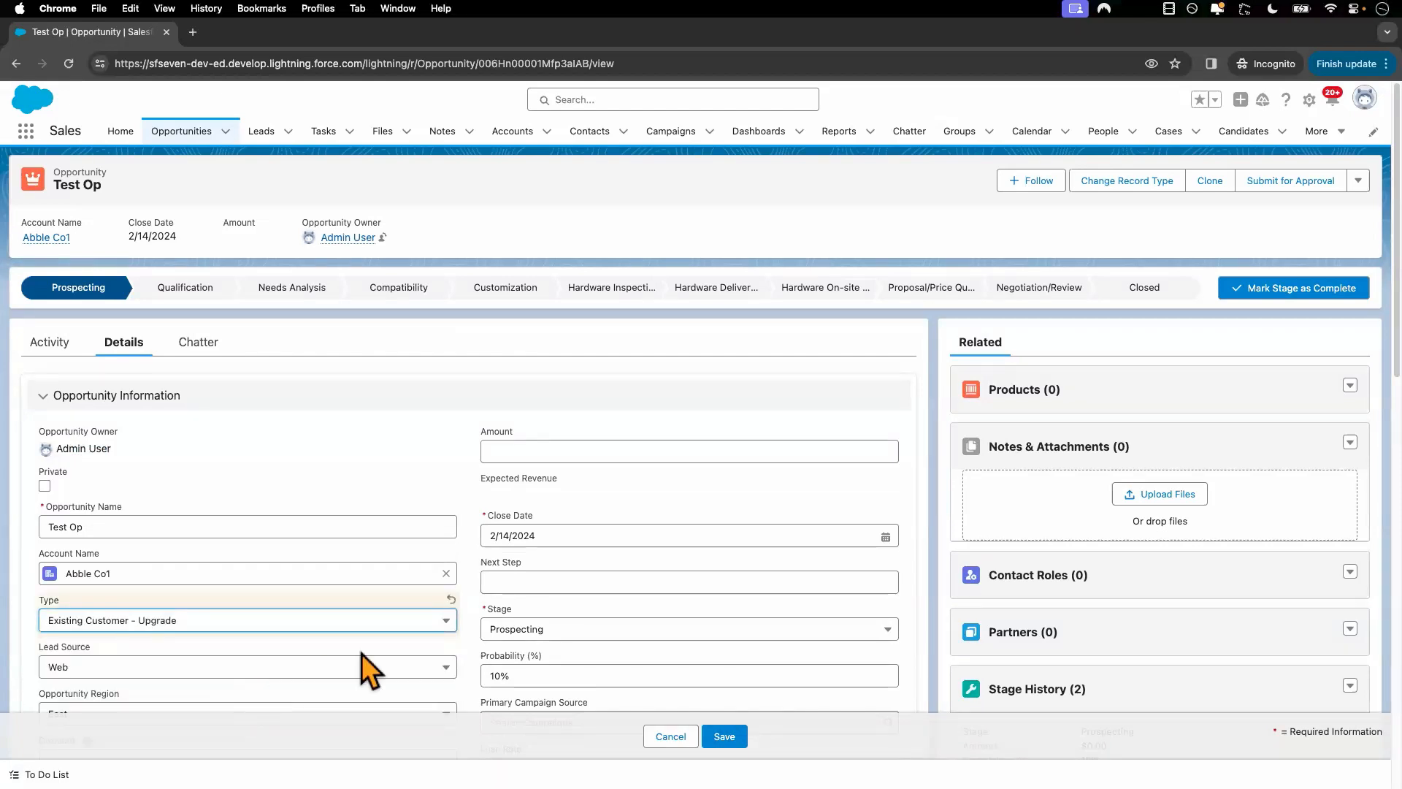
left_click(446, 620)
left_click(373, 701)
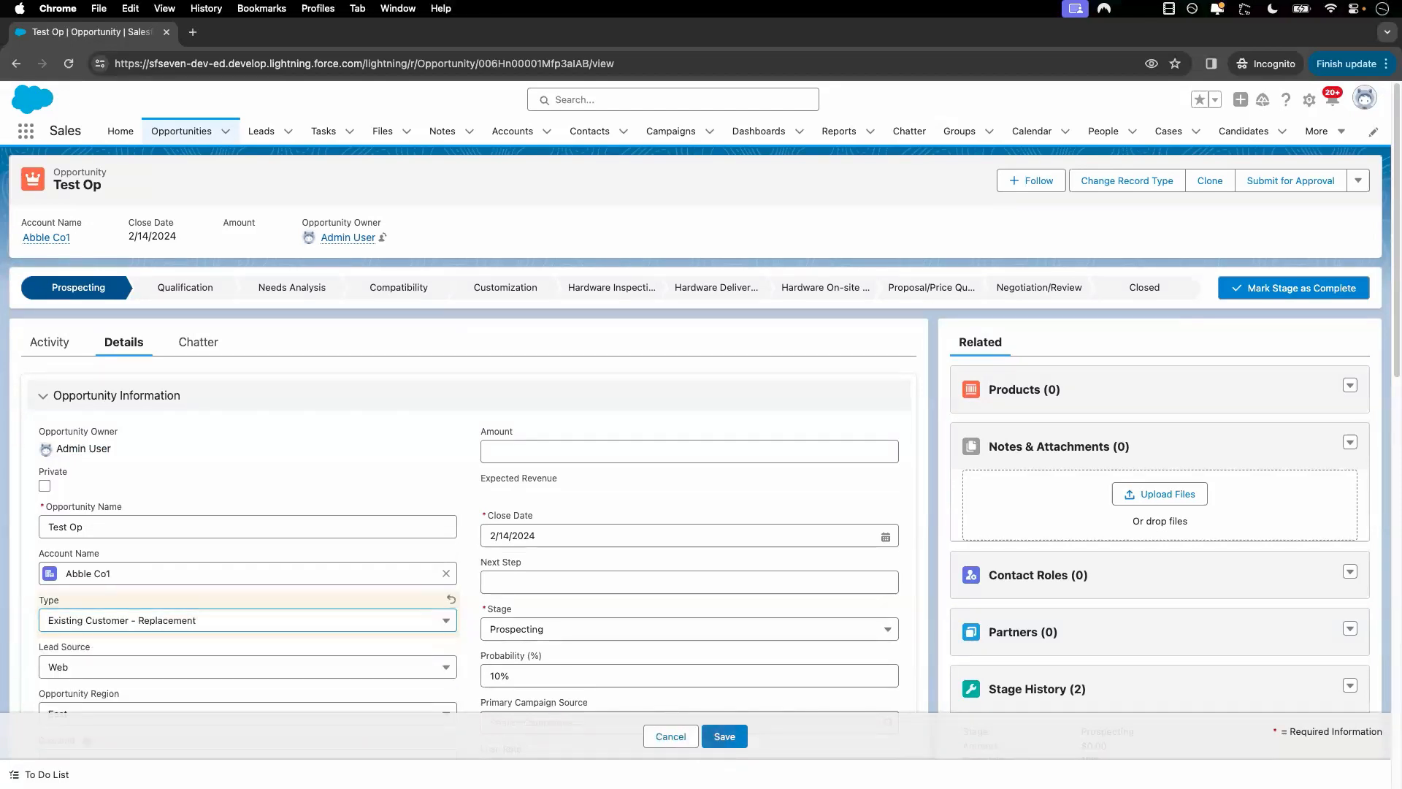
left_click(723, 736)
left_click(746, 625)
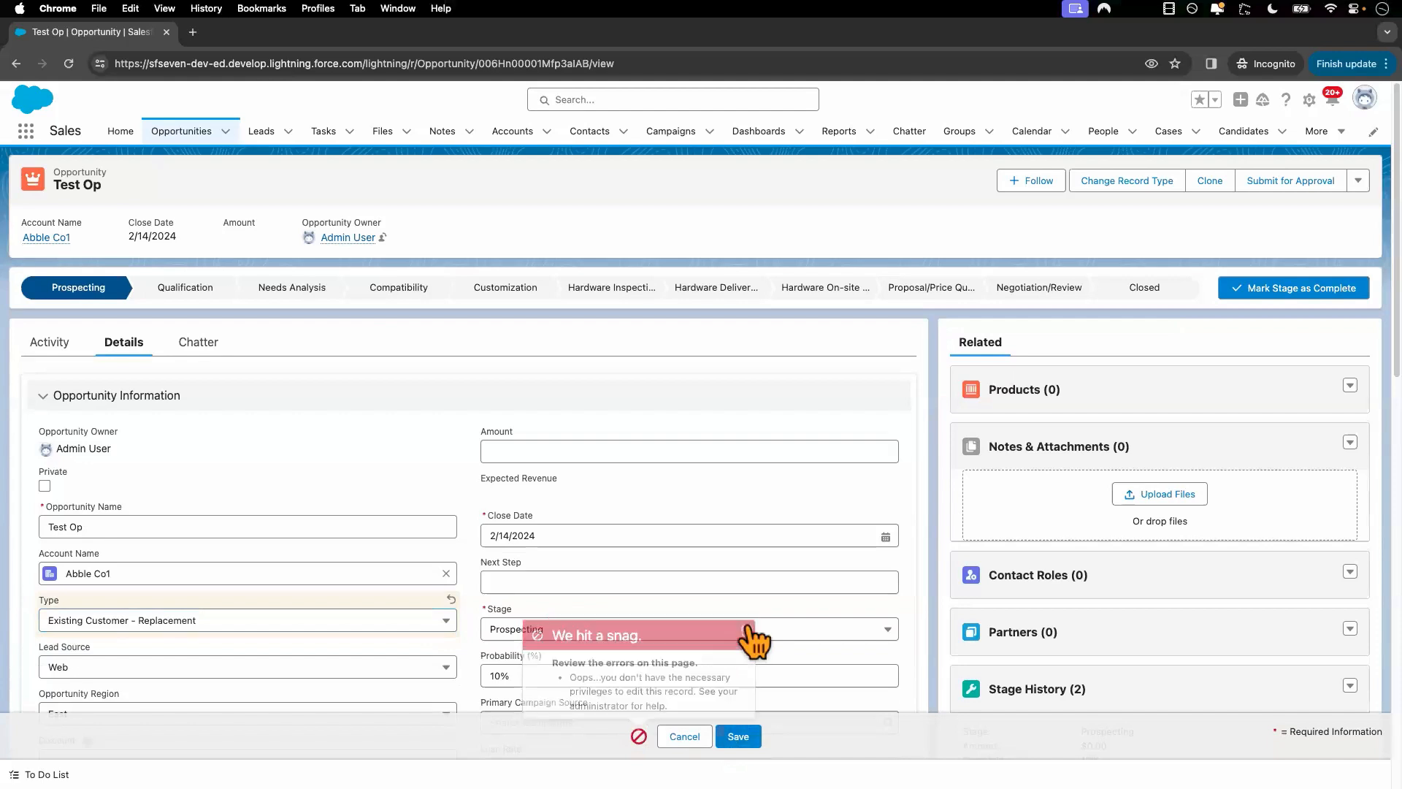
left_click(684, 736)
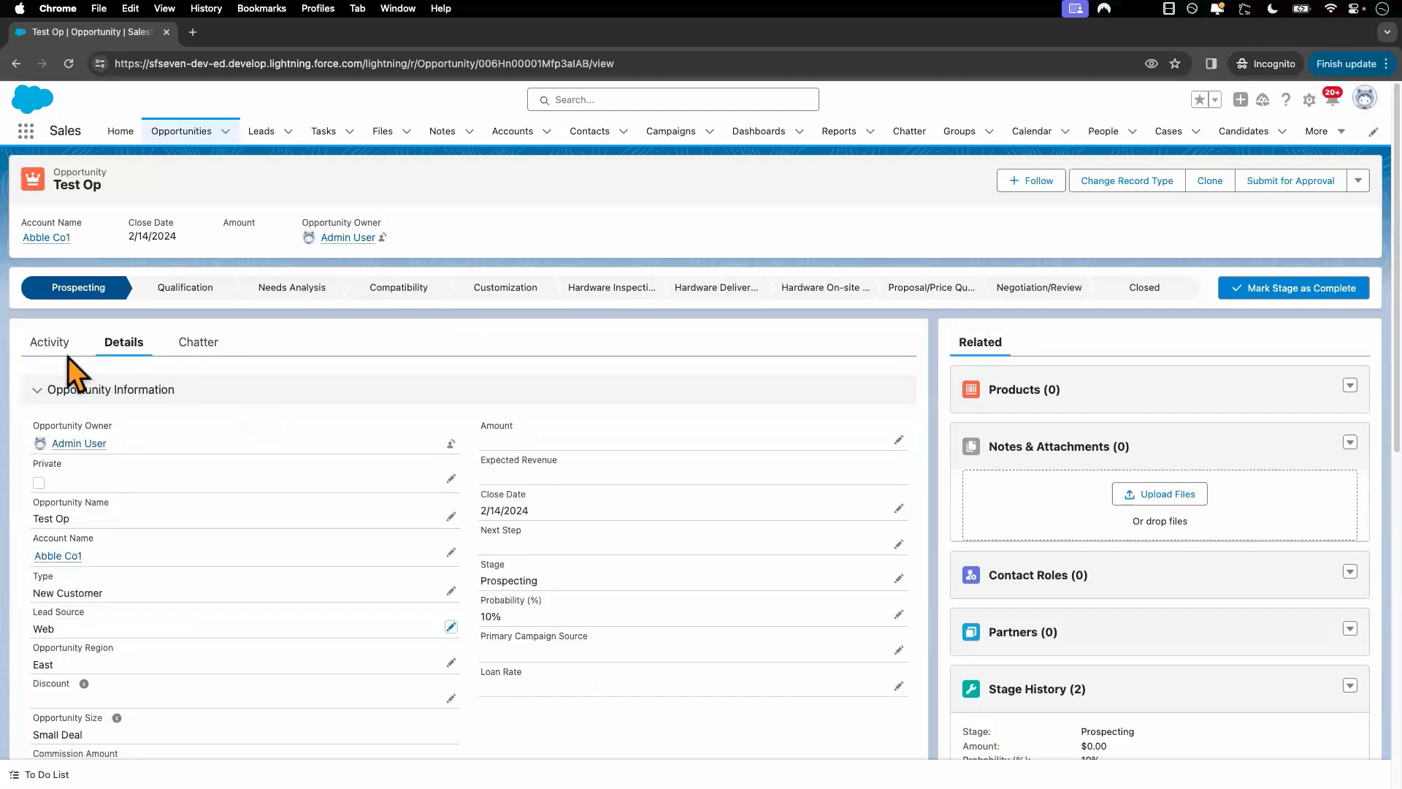
Step: Open Abble Co1's related case, try to save its Status as Upgrade License, and discard the edit
left_click(64, 555)
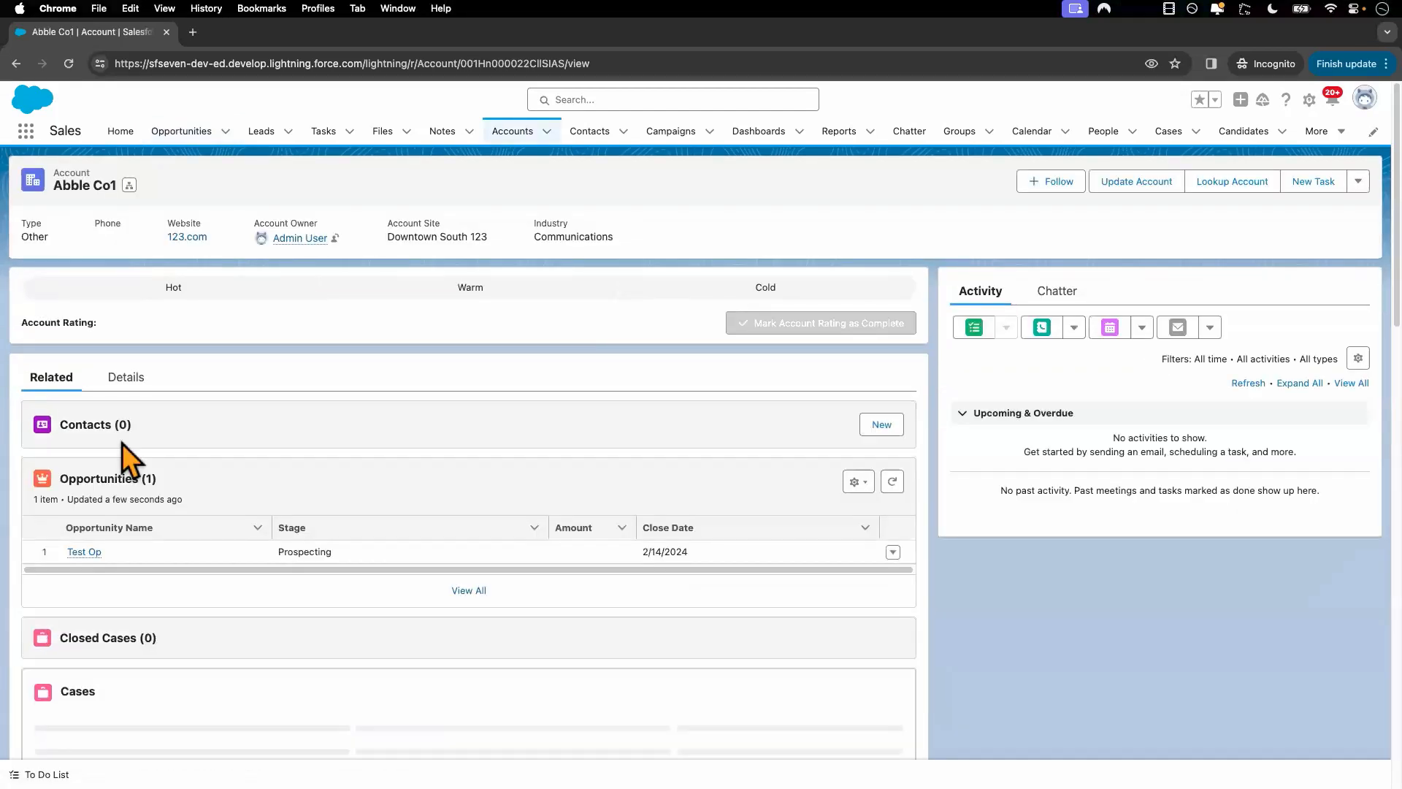
scroll(103, 597, "down", 2)
left_click(91, 635)
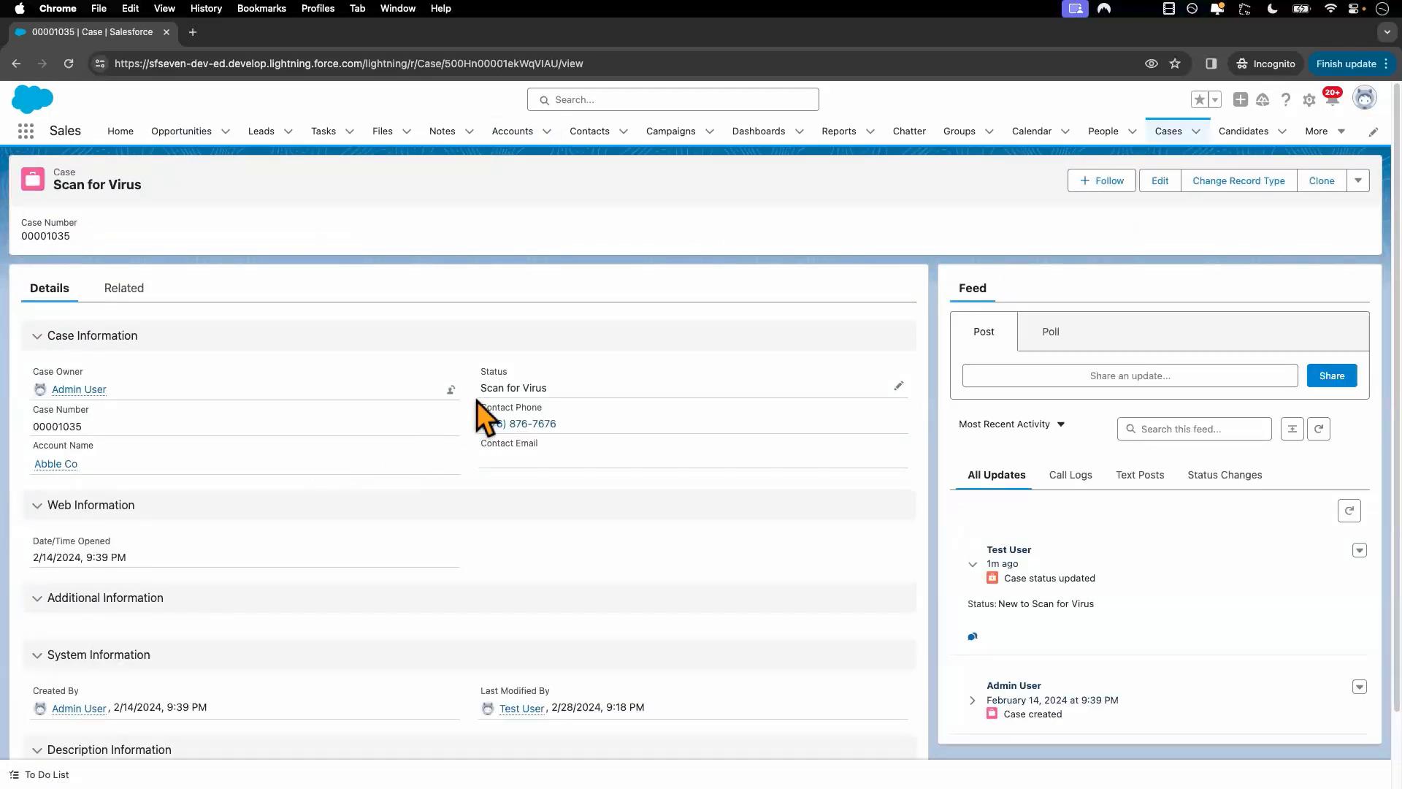
left_click(899, 384)
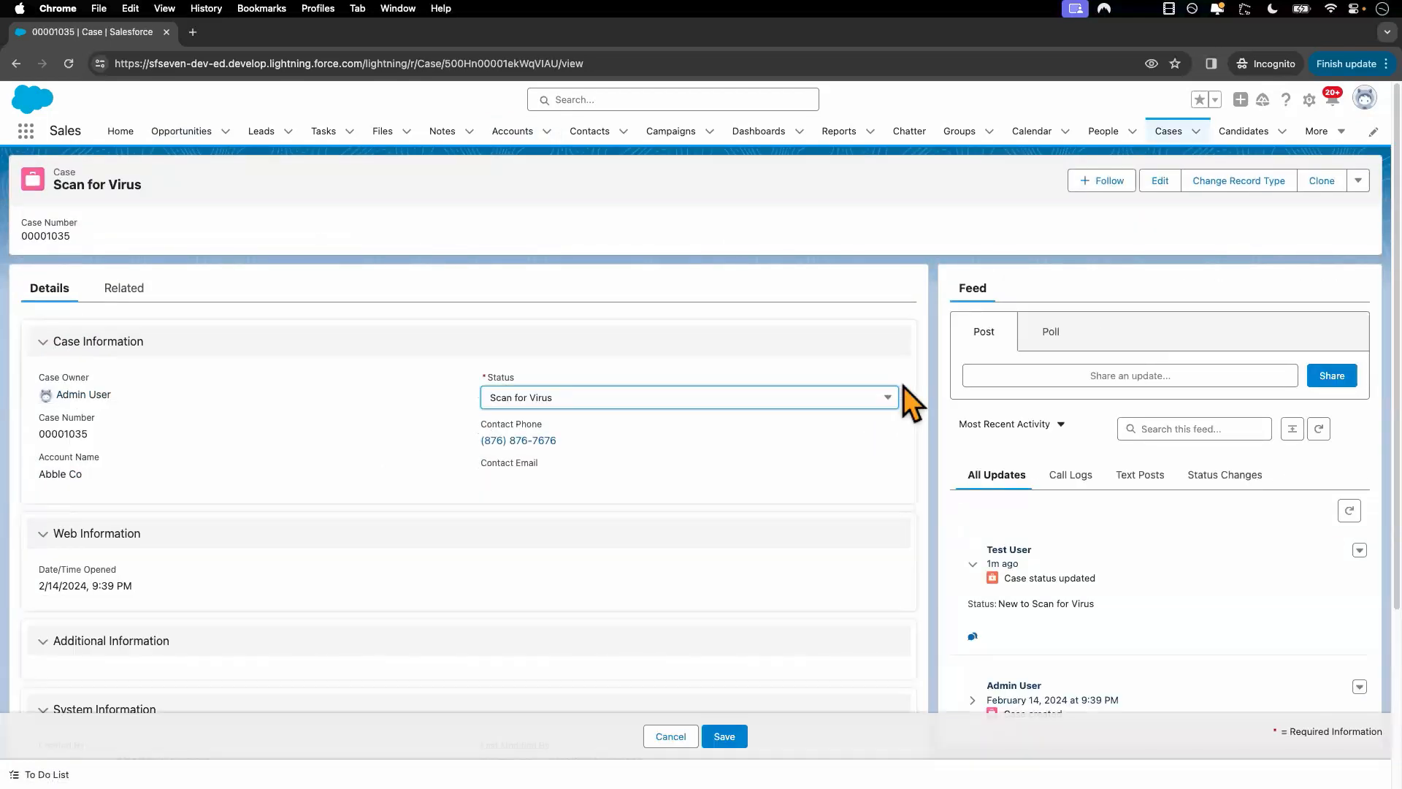
left_click(679, 409)
left_click(582, 530)
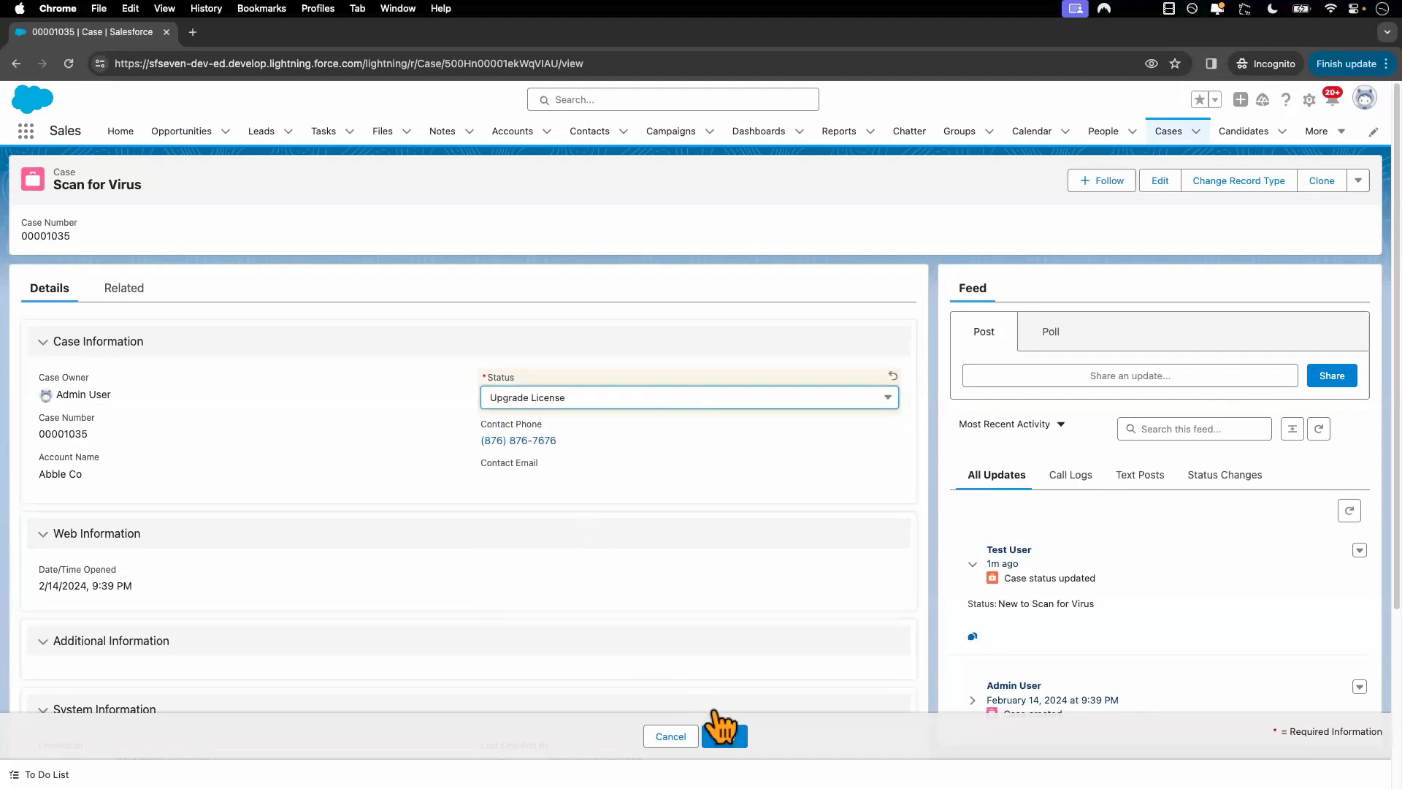
left_click(723, 736)
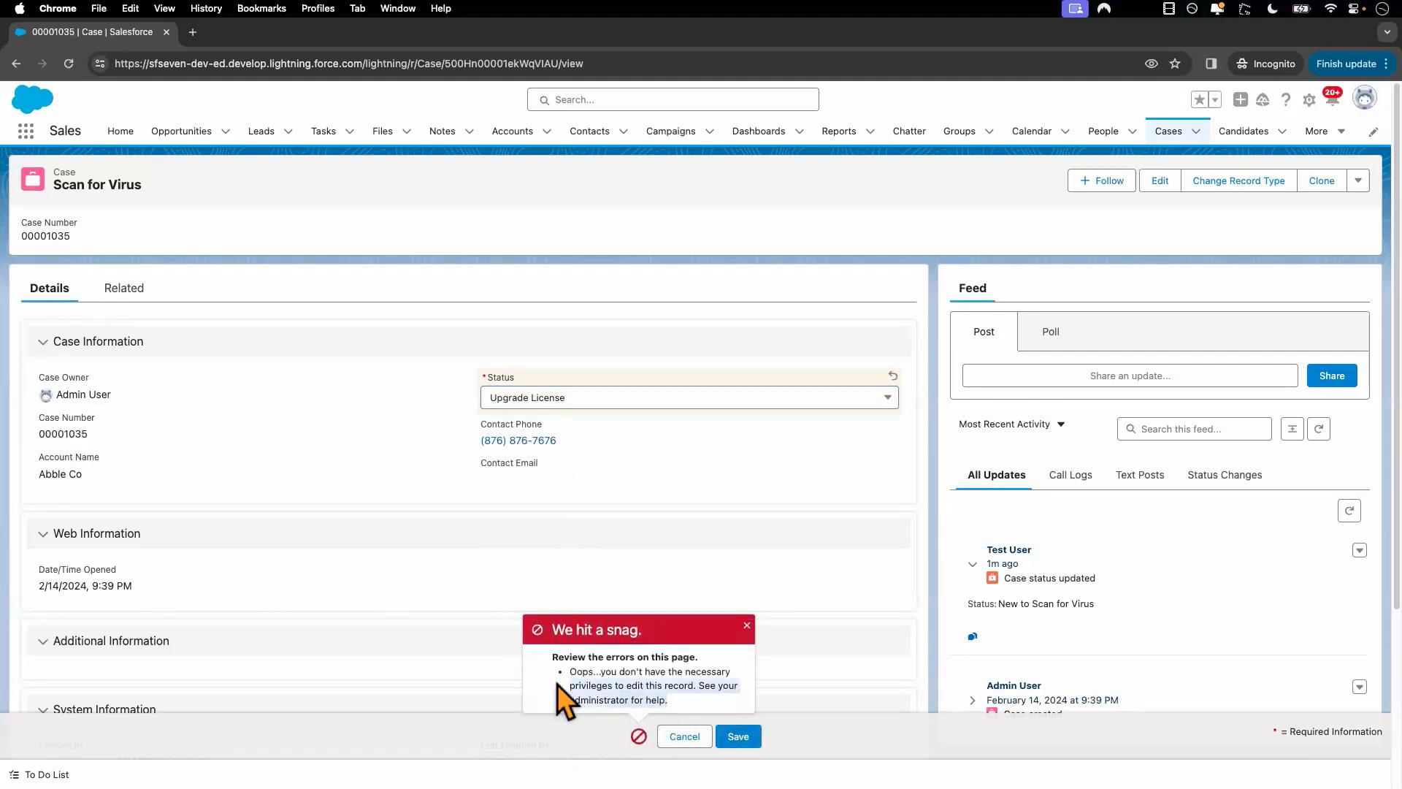
left_click(746, 625)
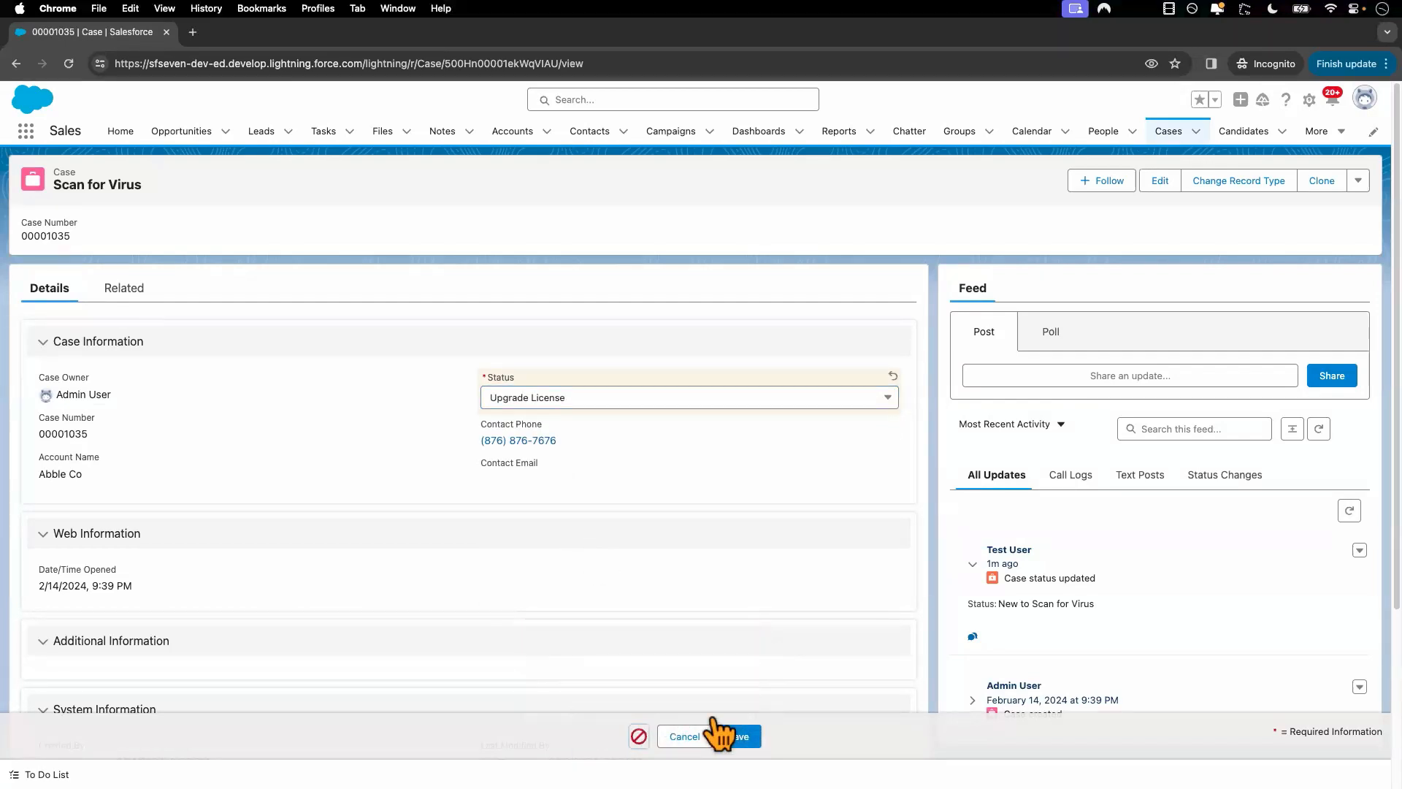
left_click(699, 736)
Step: In the admin session, view the form for adding account team members to Abble Co1 and its user choices, then cancel
key("ctrl+Left")
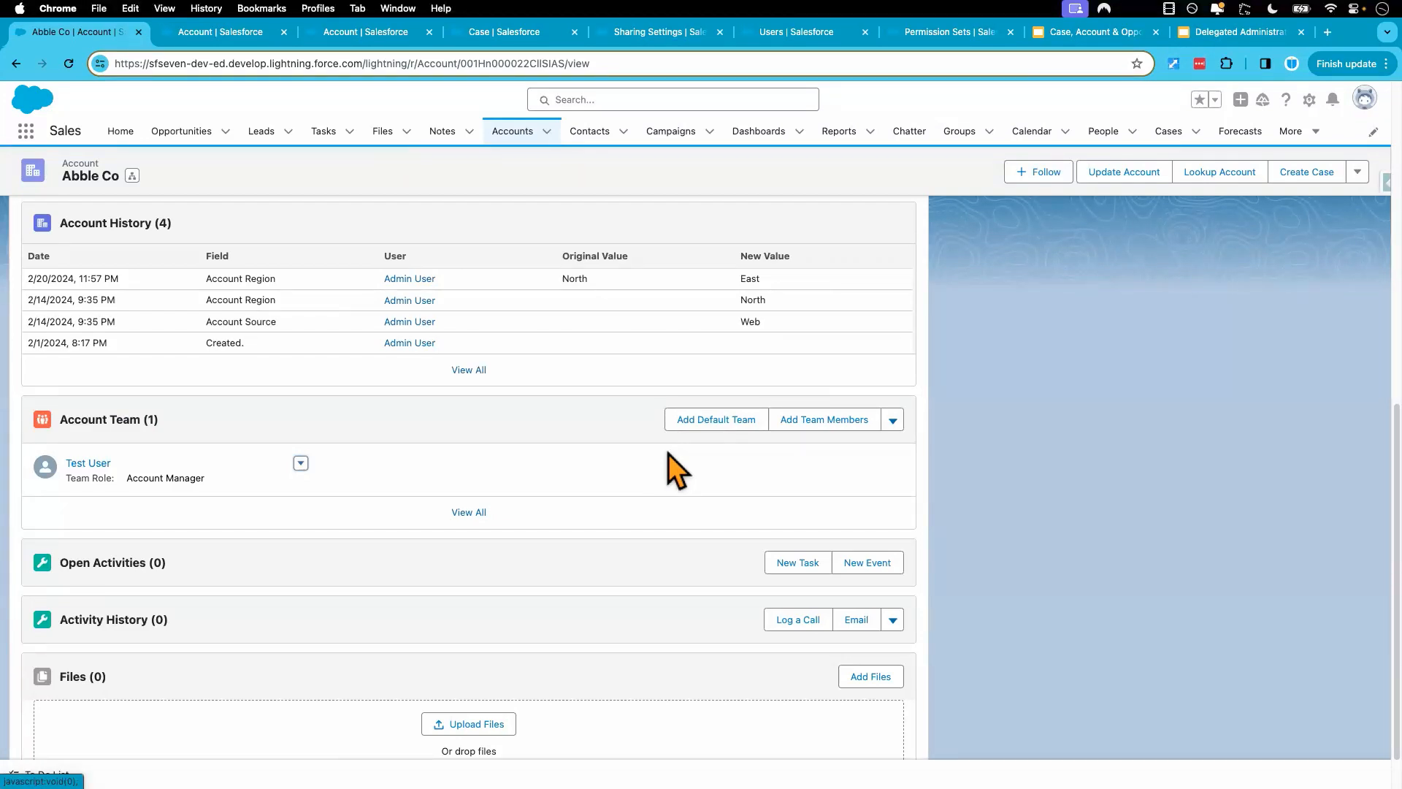
left_click(836, 420)
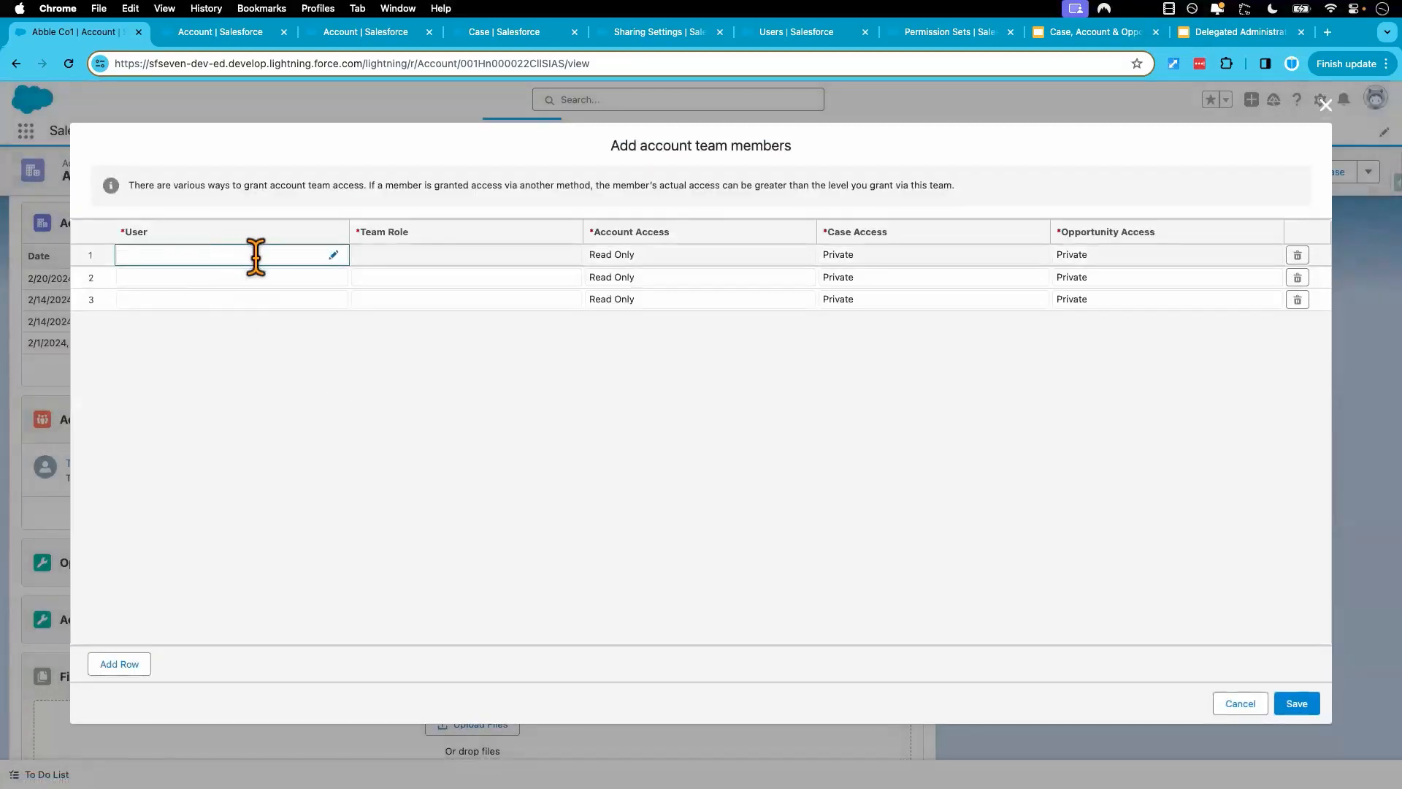
left_click(256, 261)
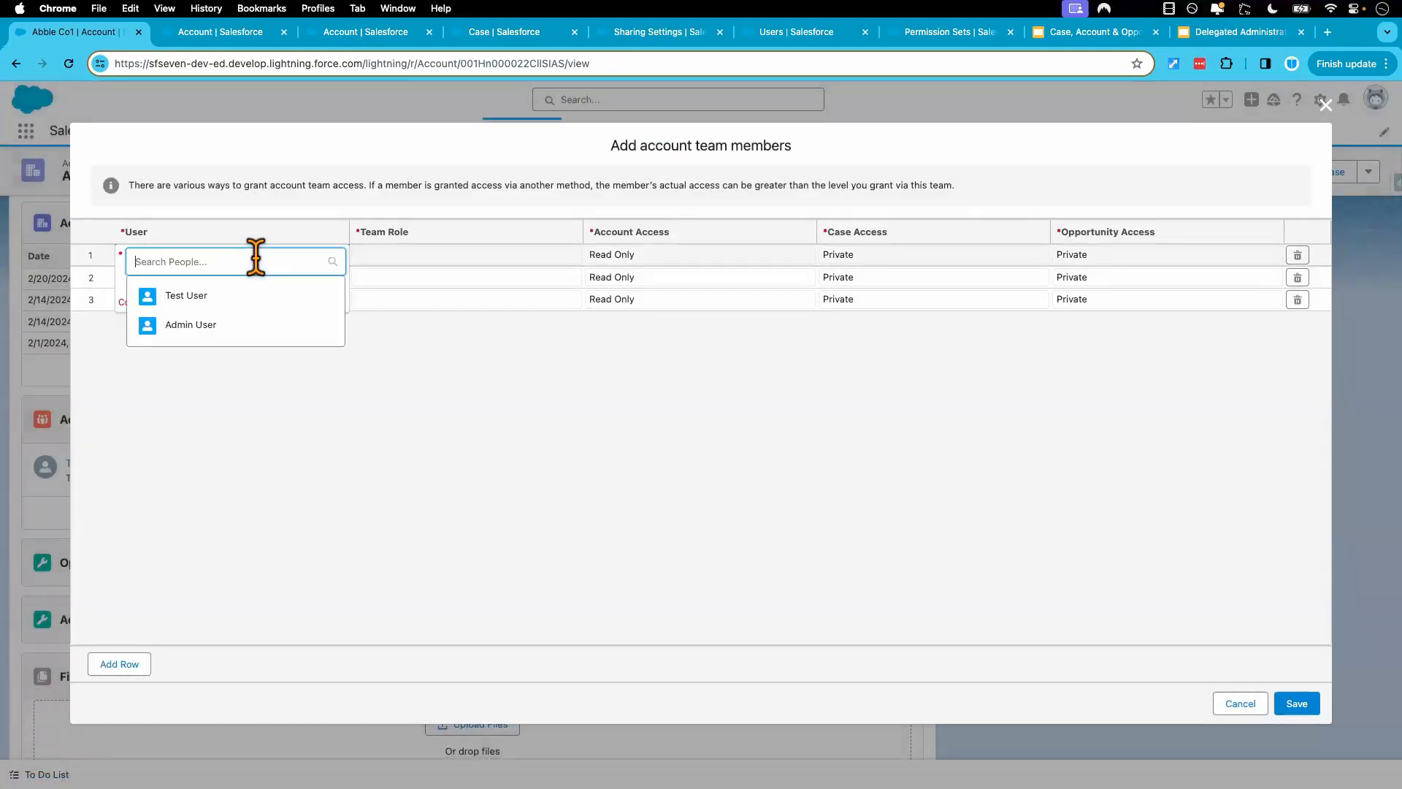
left_click(299, 398)
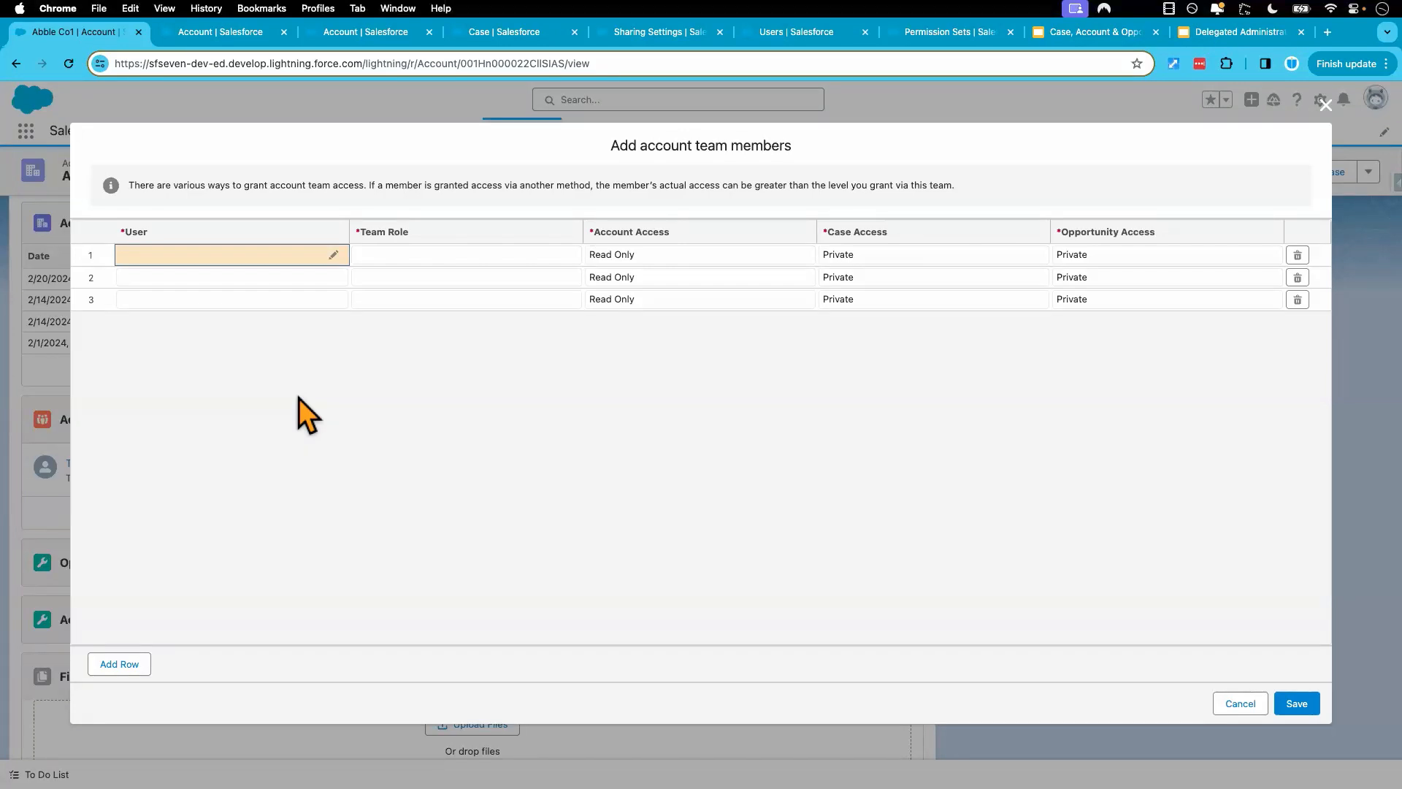
left_click(1239, 703)
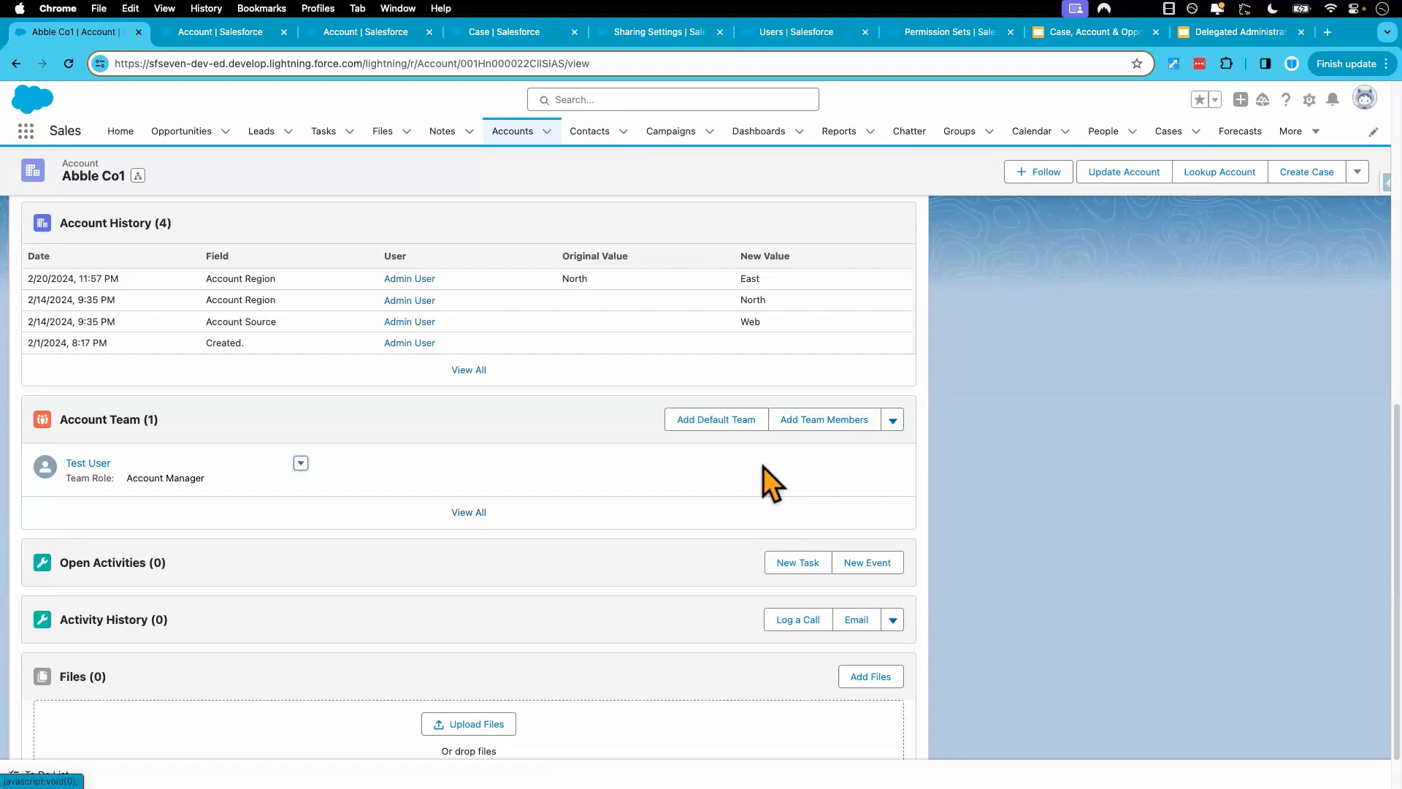
Step: Delete the test user from Abble Co1's account team and confirm the deletion
left_click(301, 463)
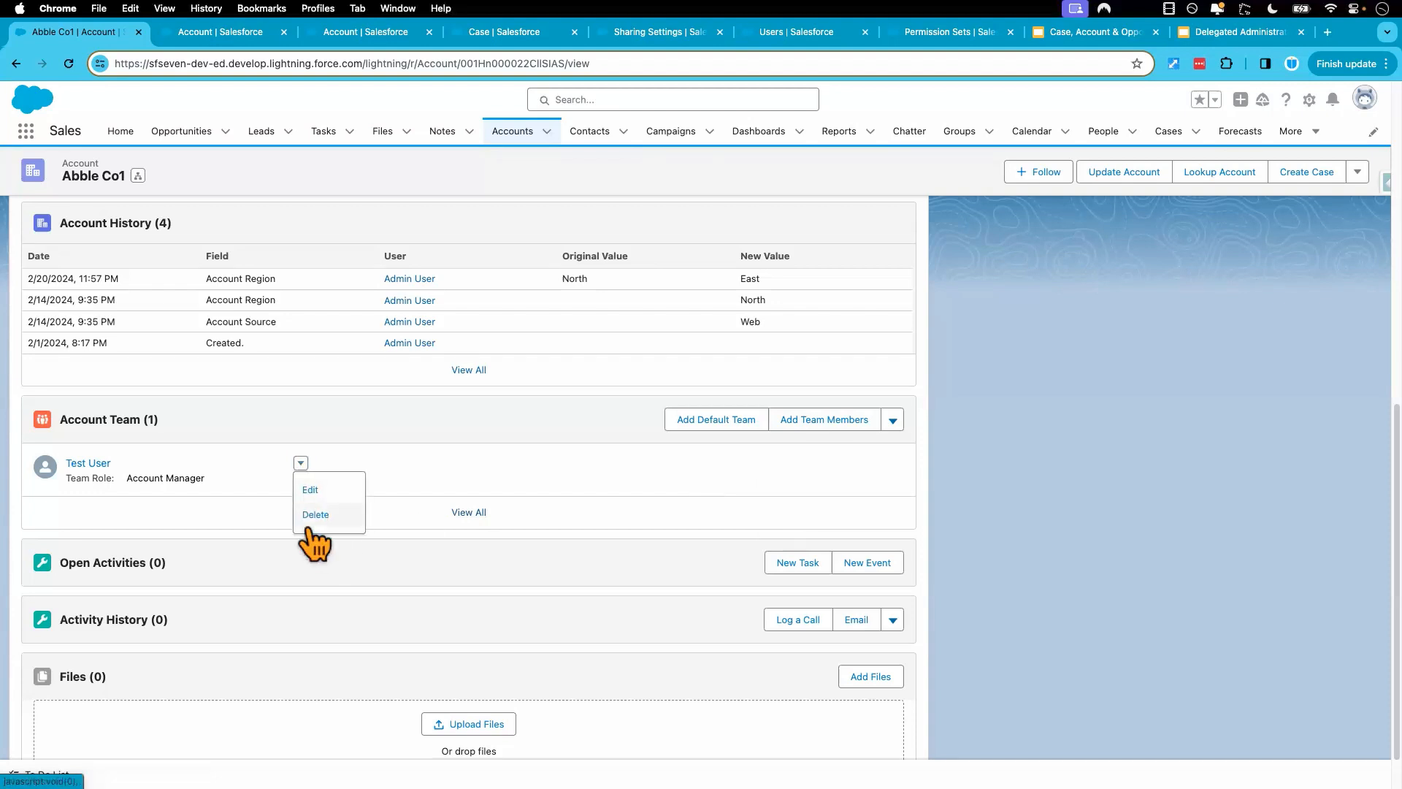
left_click(317, 514)
left_click(897, 469)
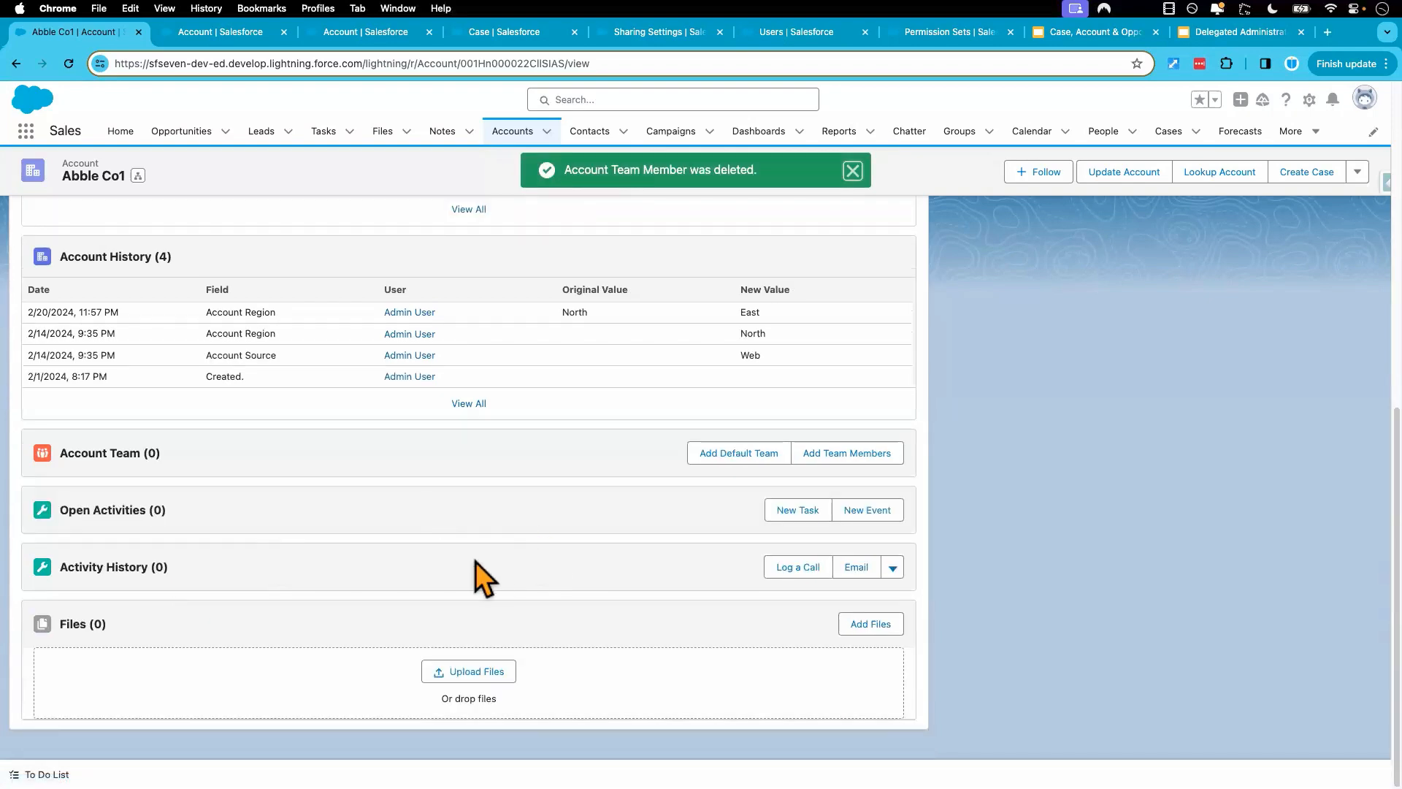
Step: In the test user's session, check the All Accounts list view and open the Biz Acct-7 account to inspect its account team
key("ctrl+Right")
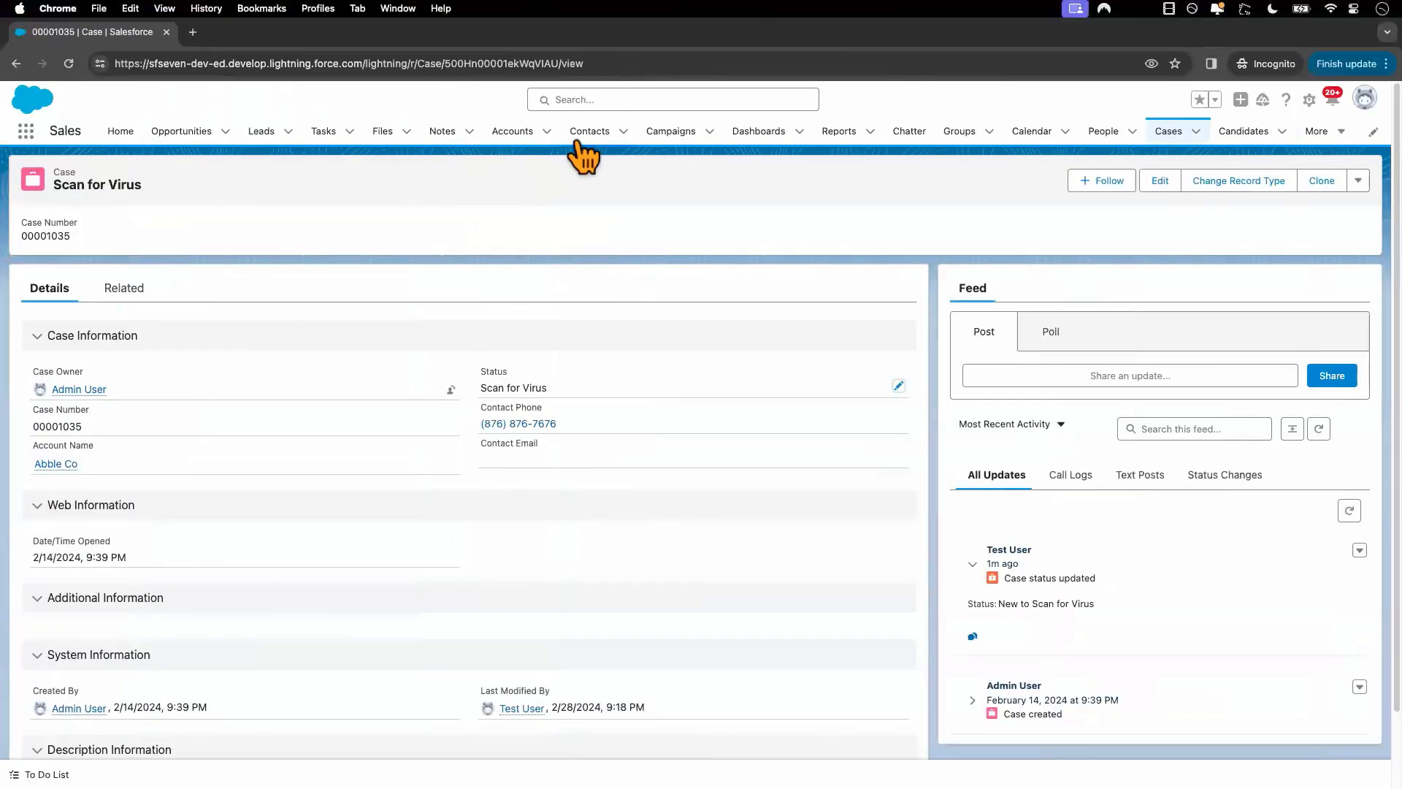
left_click(520, 132)
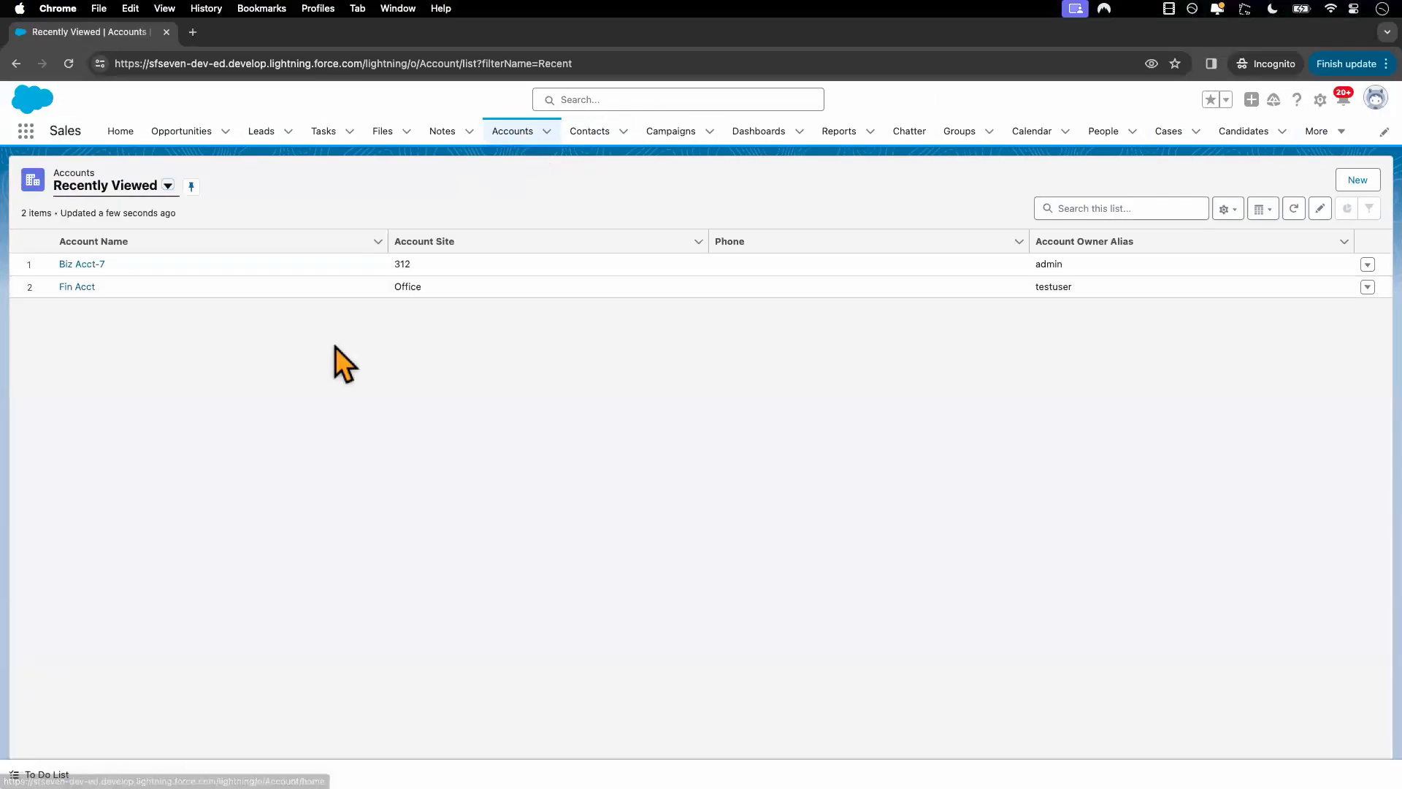
left_click(168, 186)
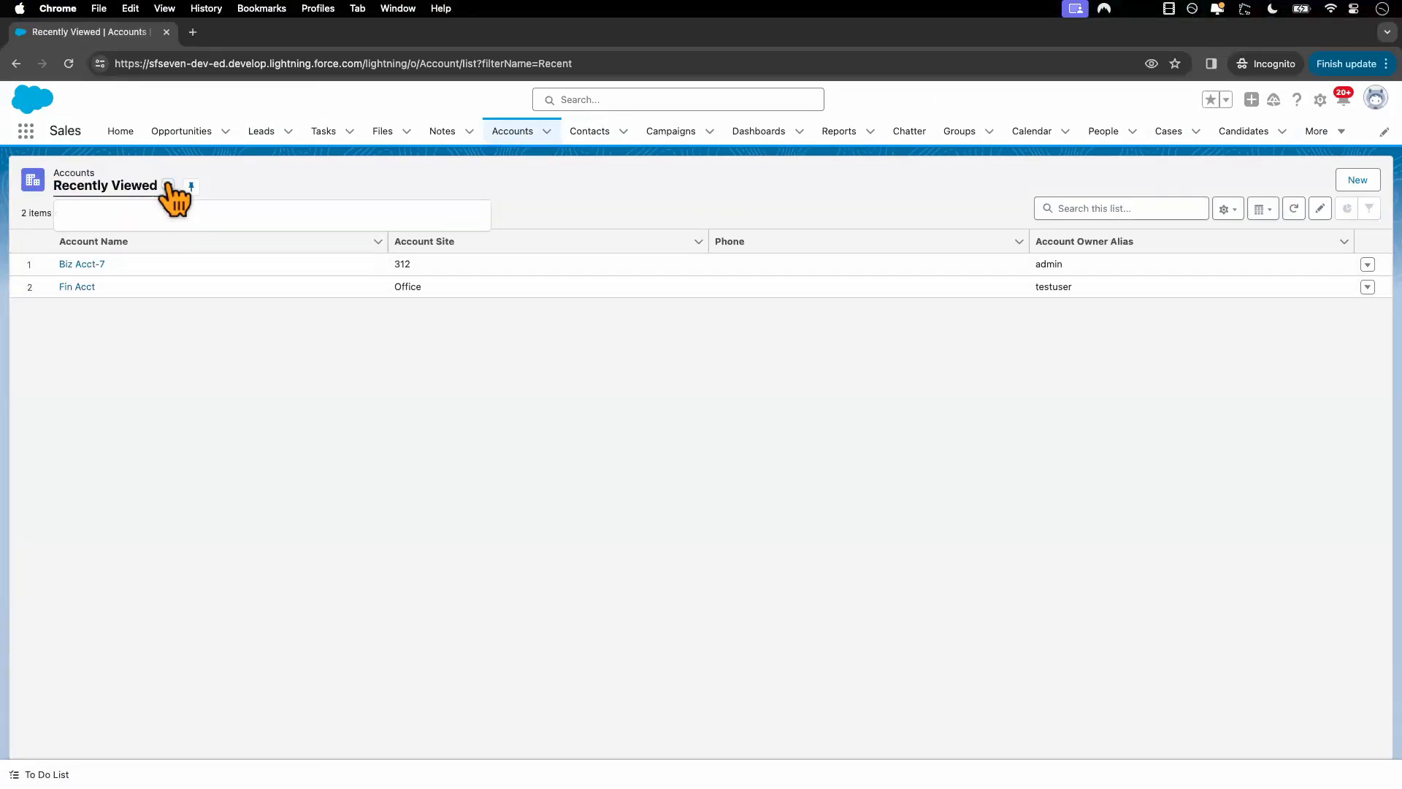
left_click(124, 236)
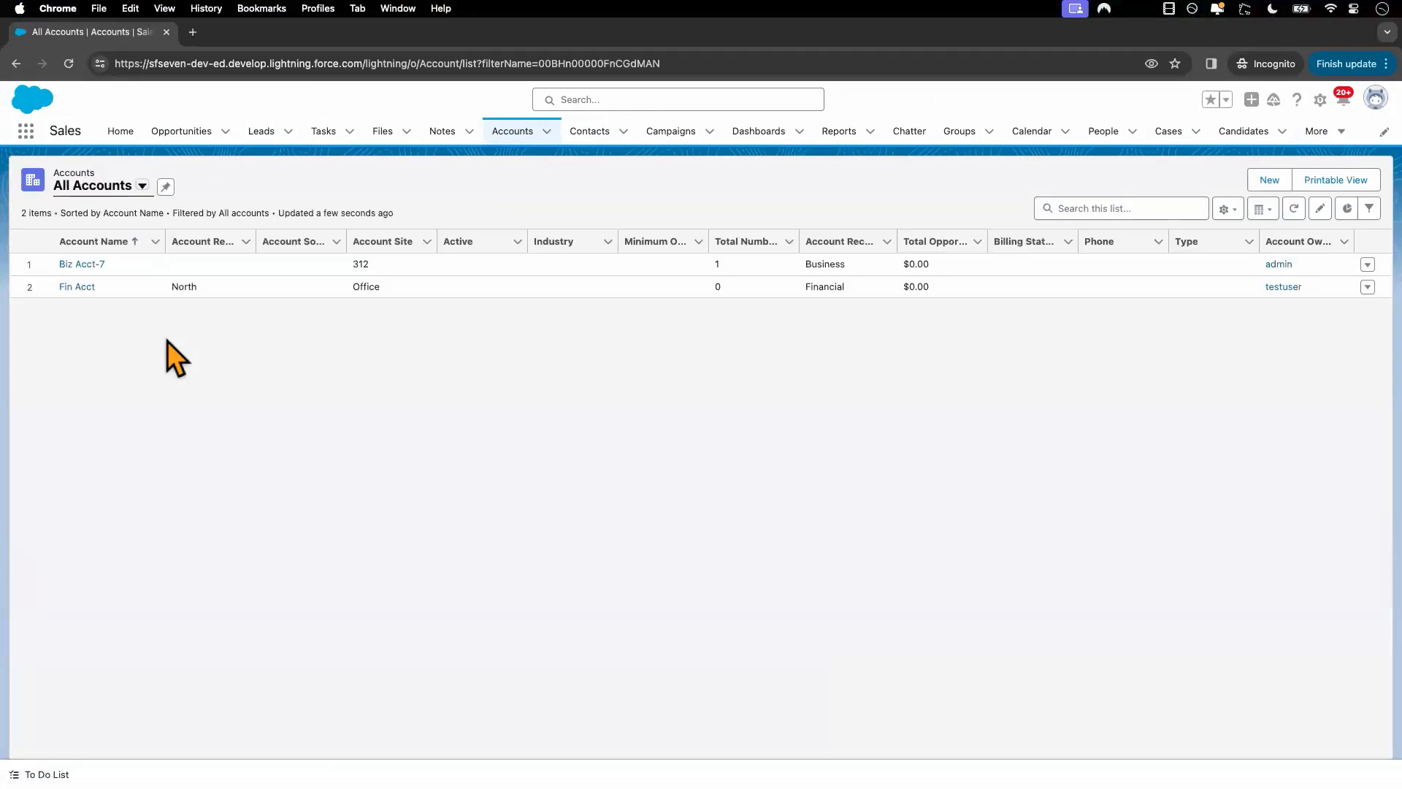
left_click(85, 265)
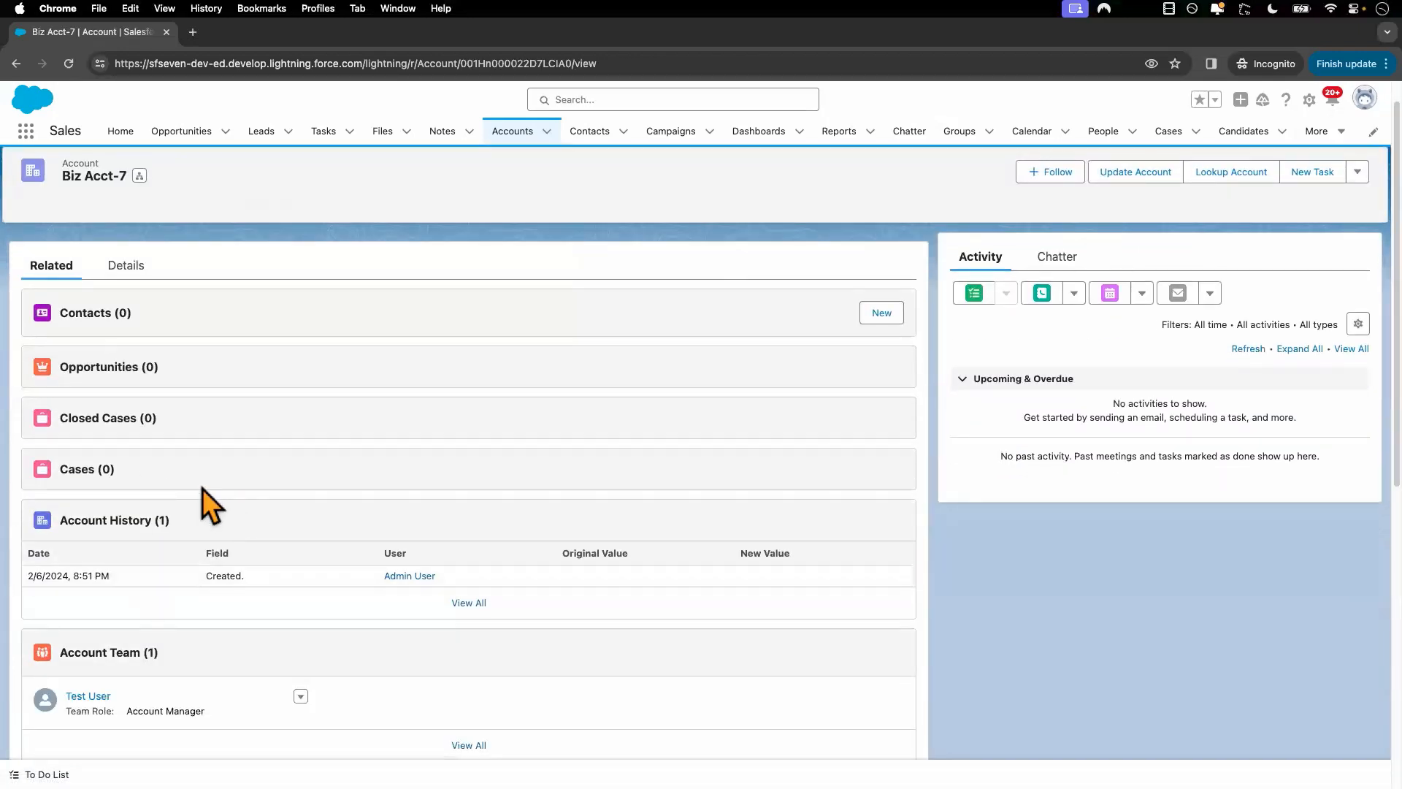
Step: In the admin session, open Biz Acct-7 and delete the test user from its account team
key("ctrl+Left")
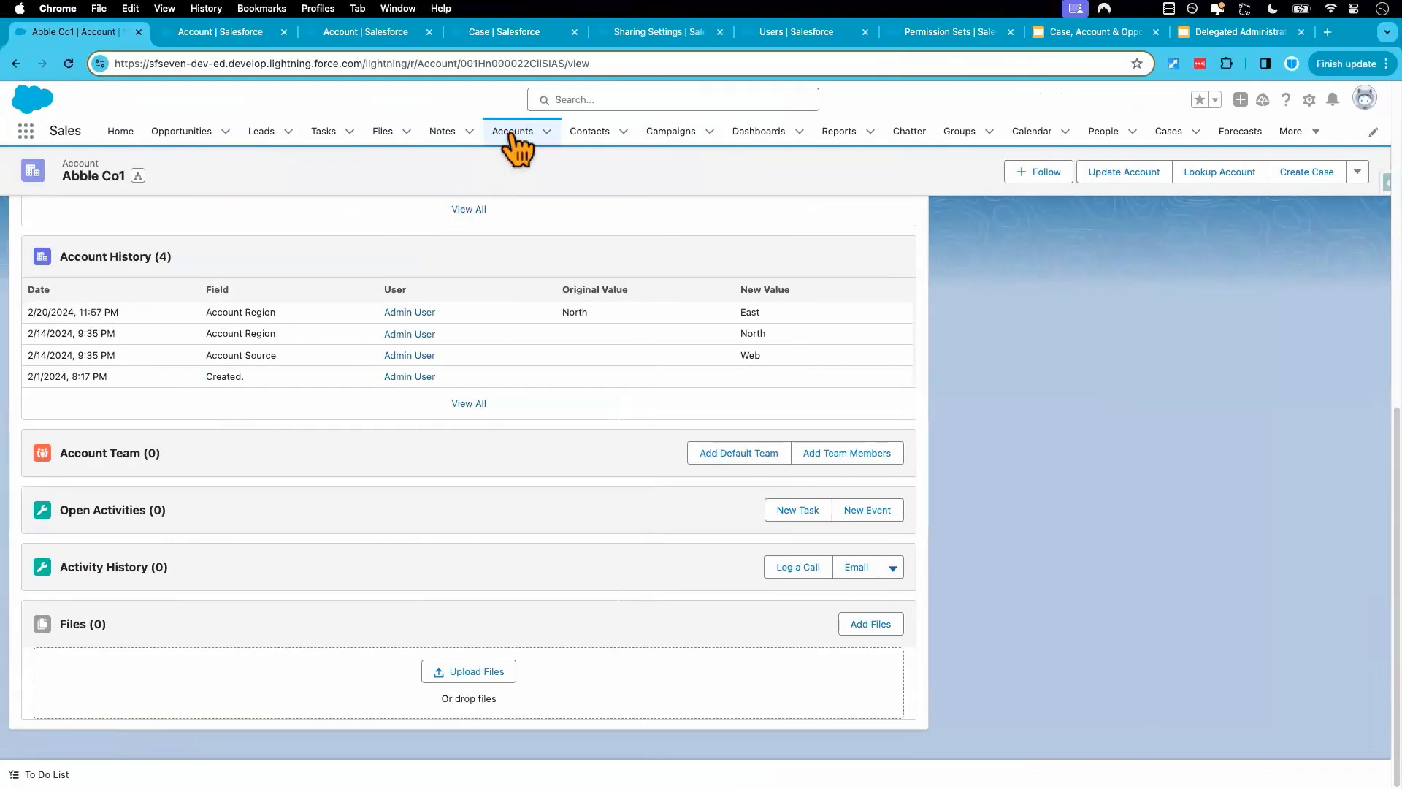
left_click(513, 137)
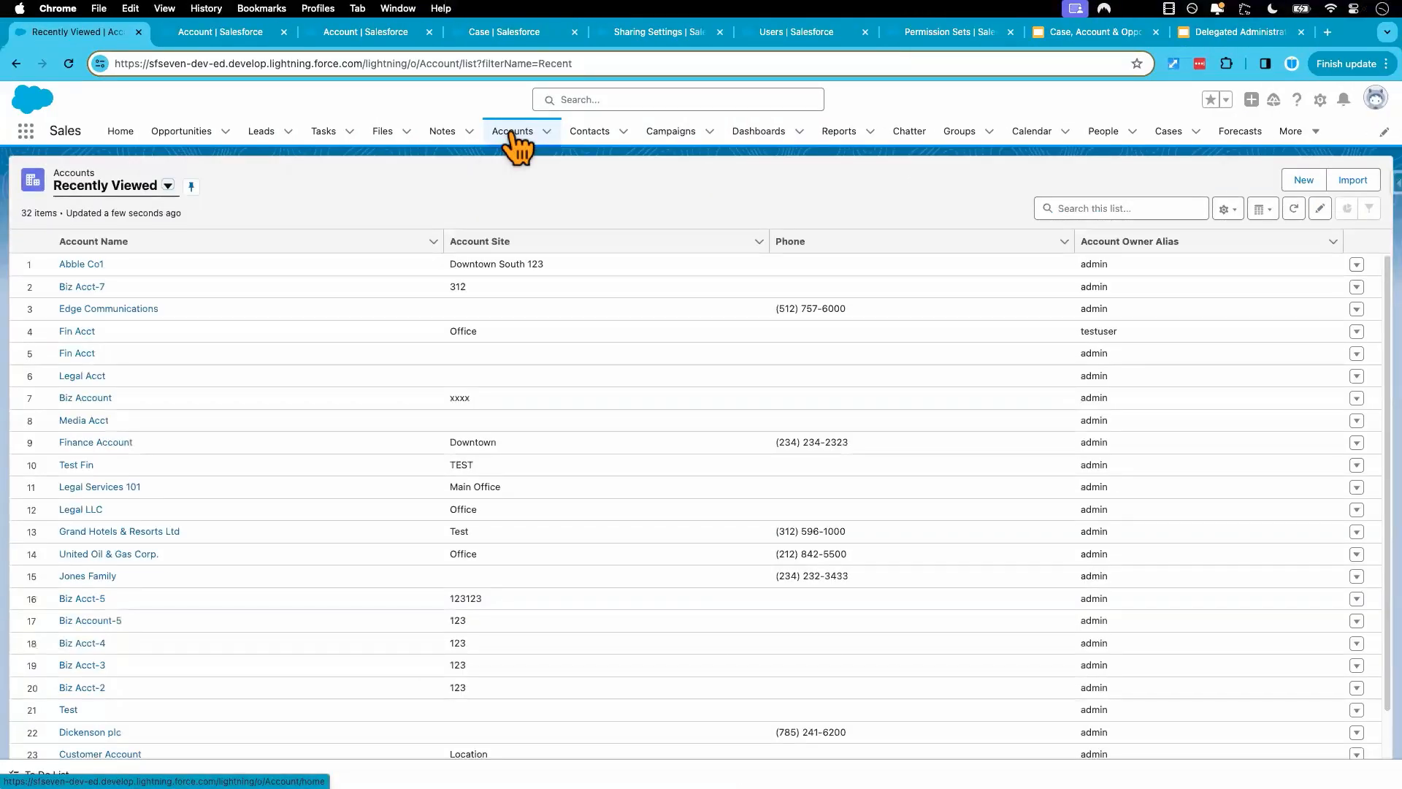
left_click(84, 288)
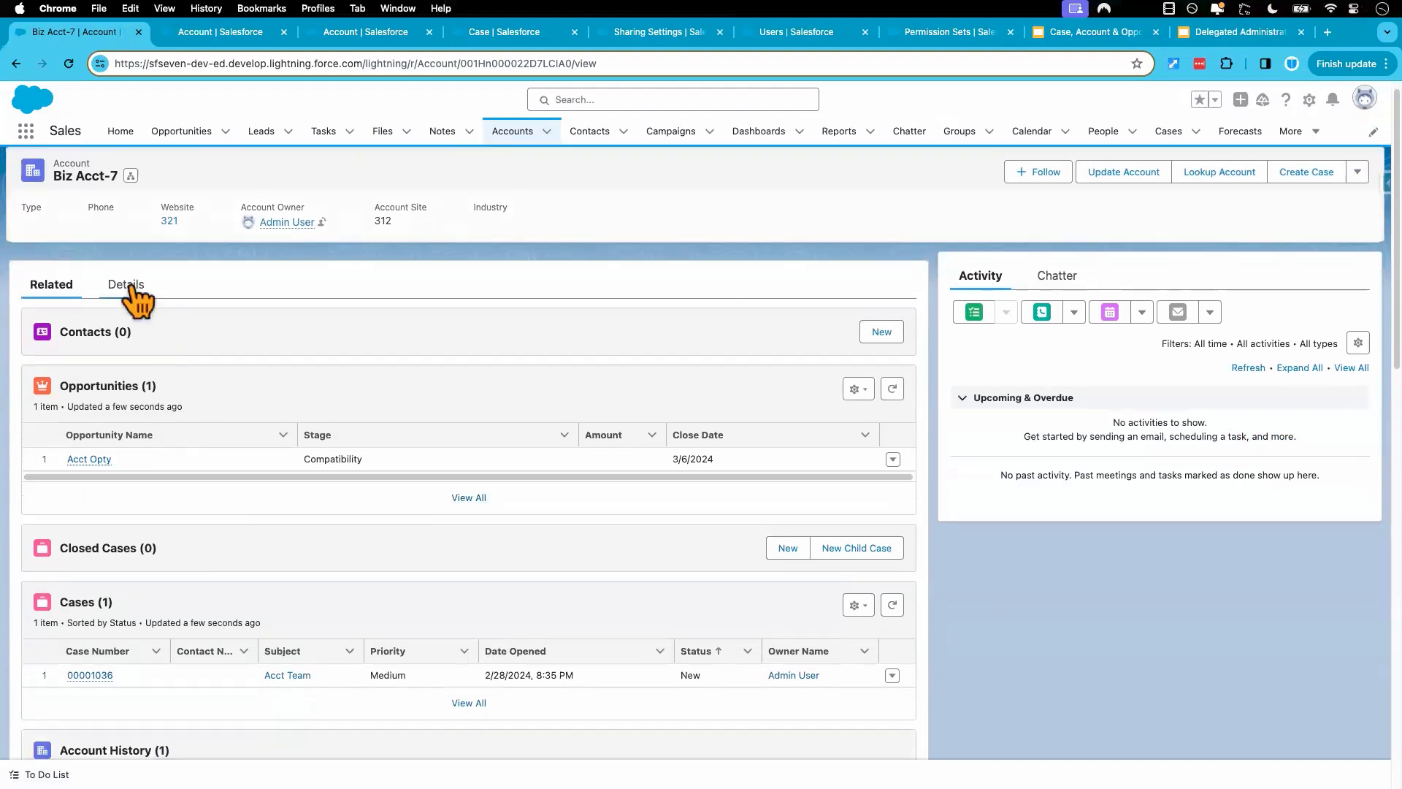
left_click(128, 288)
scroll(217, 461, "down", 5)
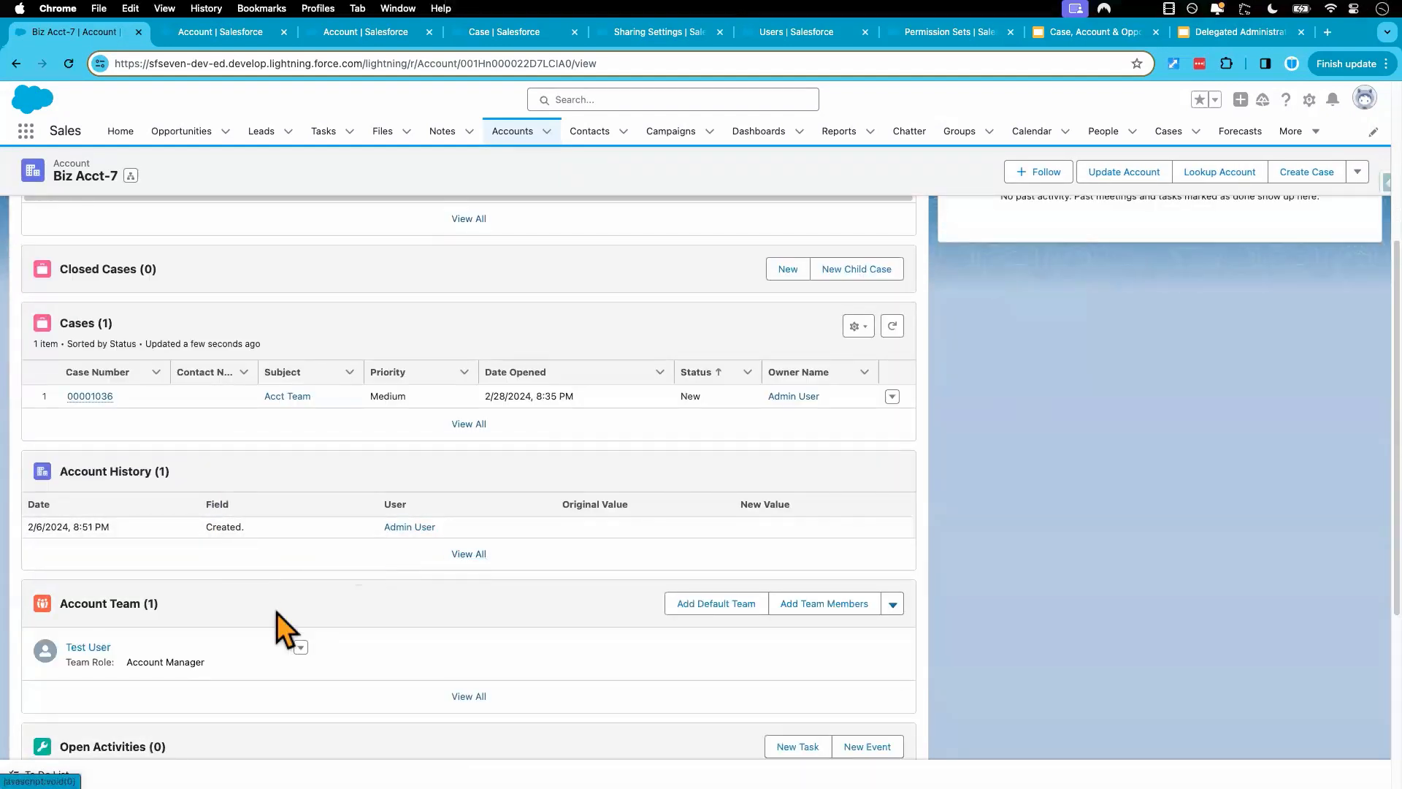
scroll(282, 626, "down", 2)
left_click(301, 544)
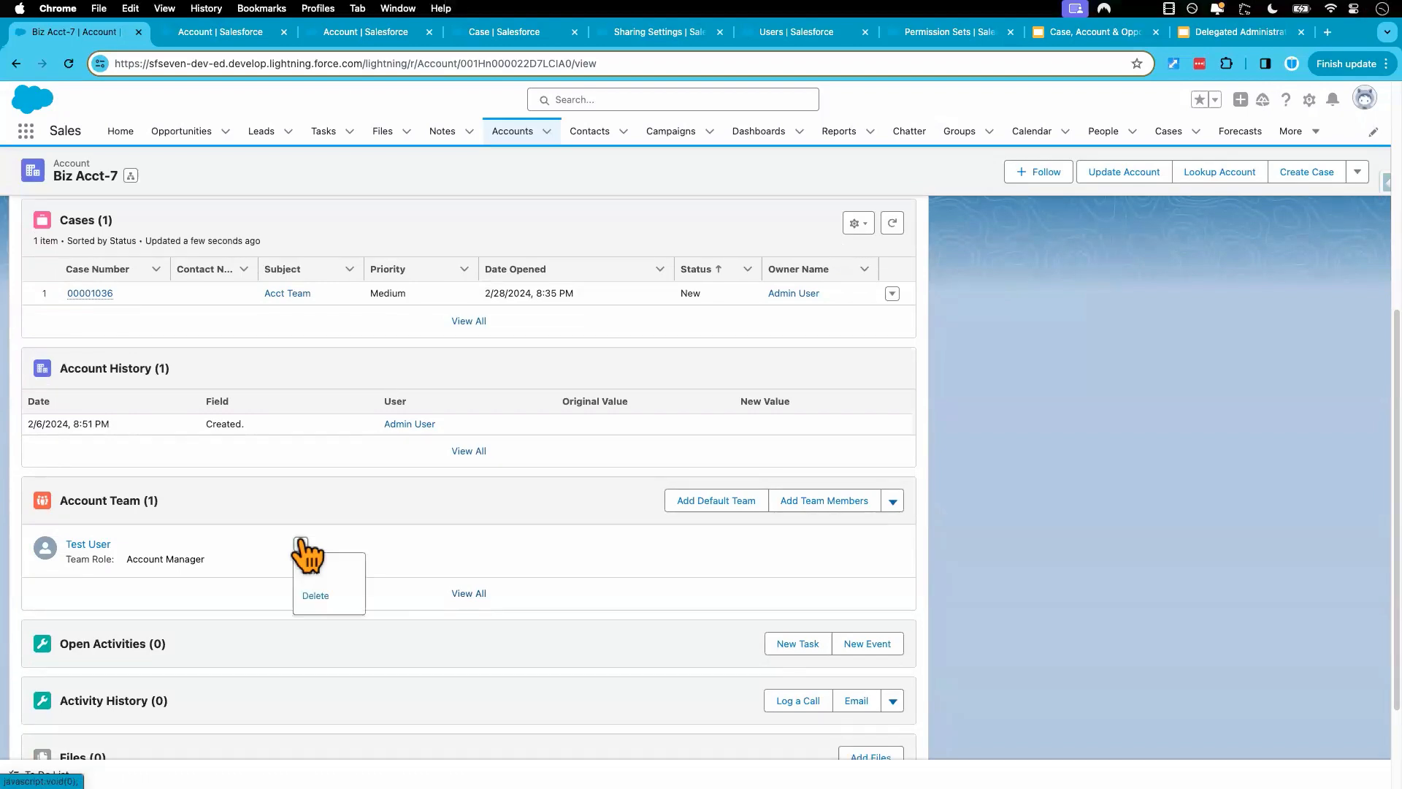
left_click(321, 596)
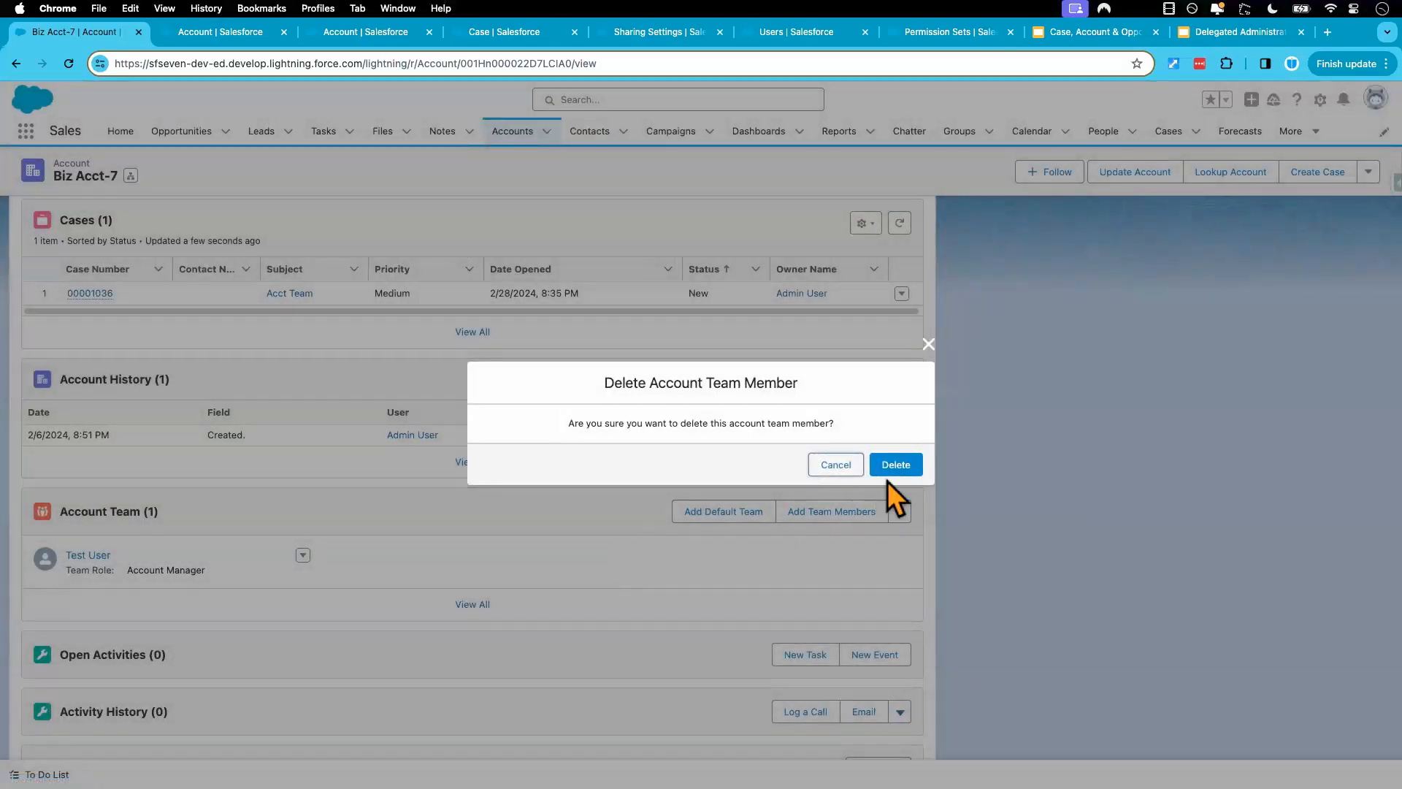
left_click(894, 465)
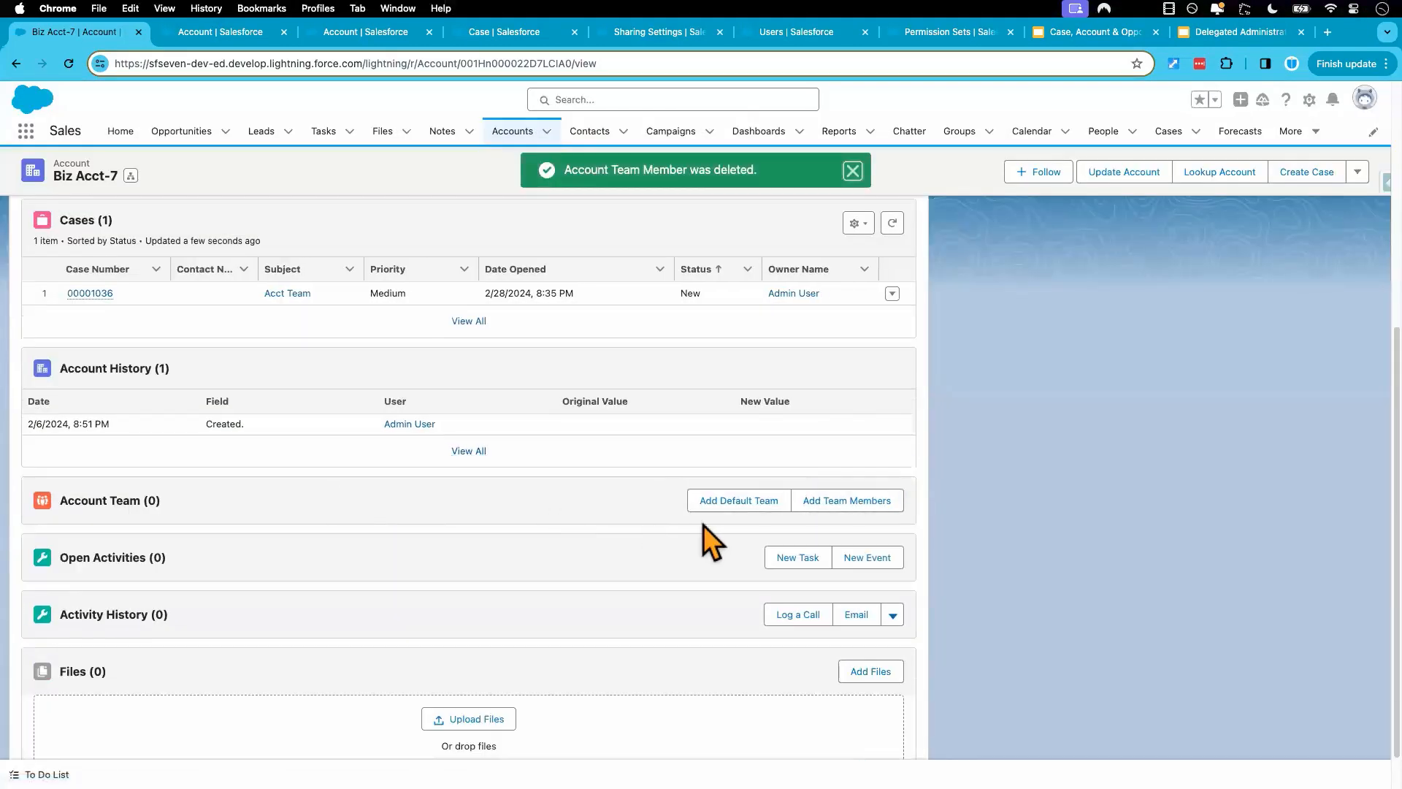
Step: In the test user's session, reload the accounts and check which ones the All Accounts list view shows
key("ctrl+Right")
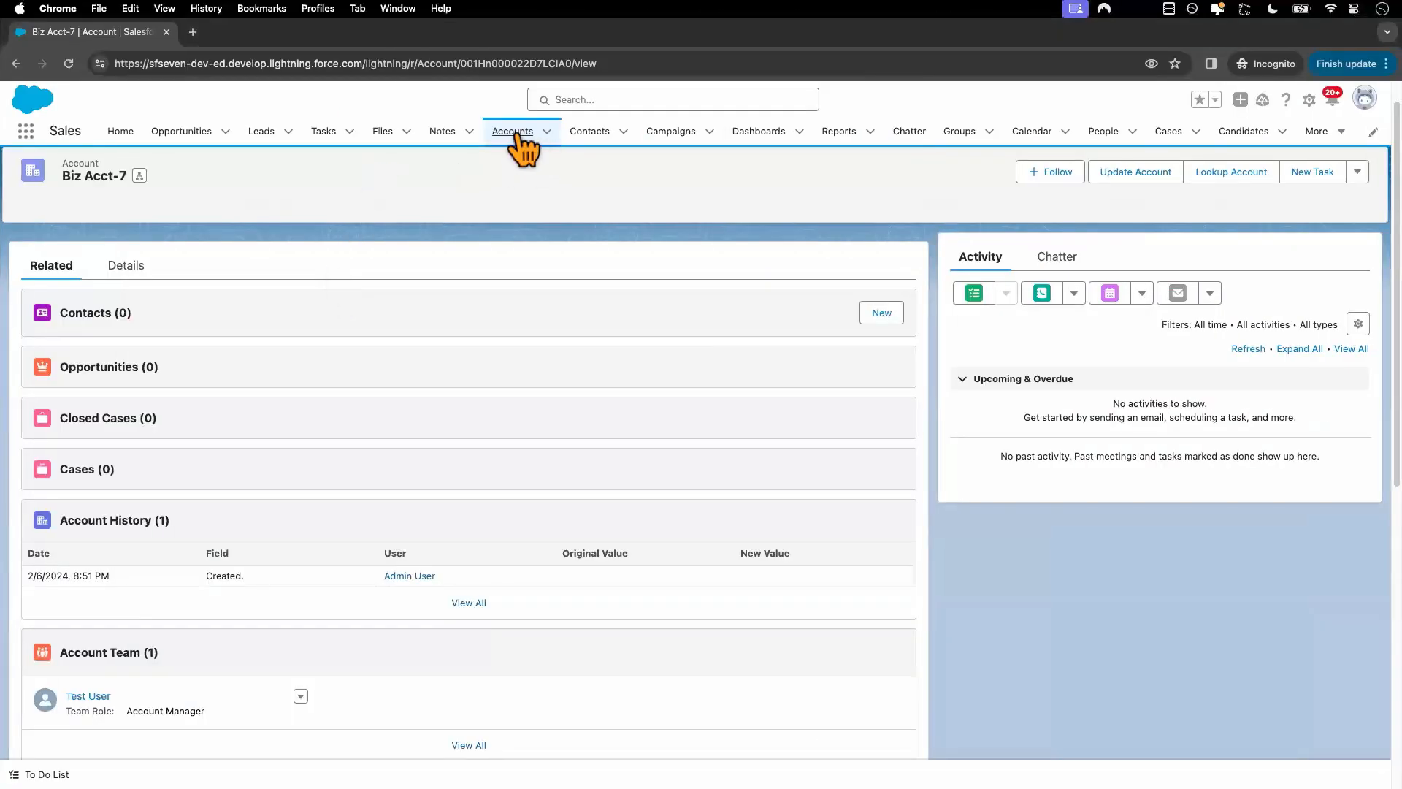
left_click(514, 132)
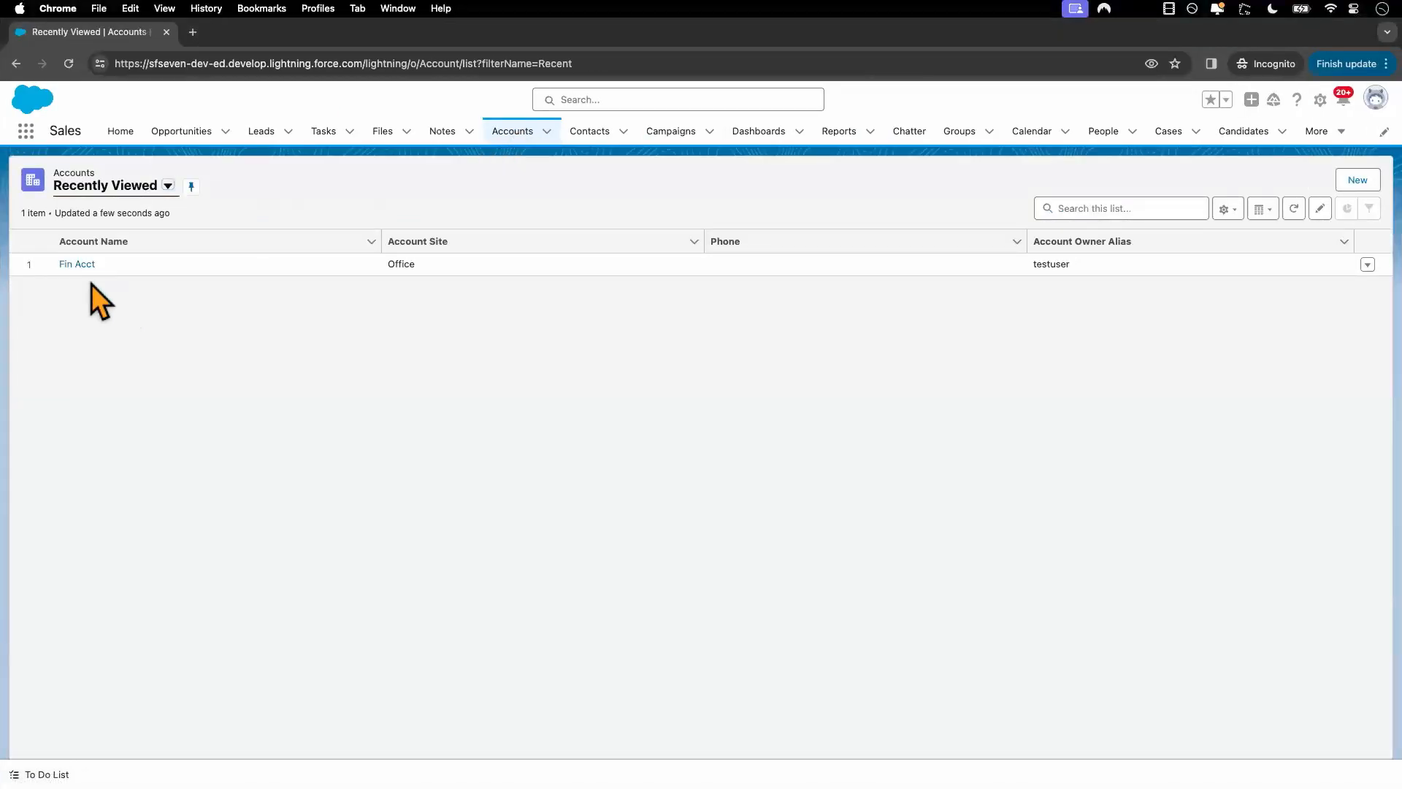
left_click(168, 187)
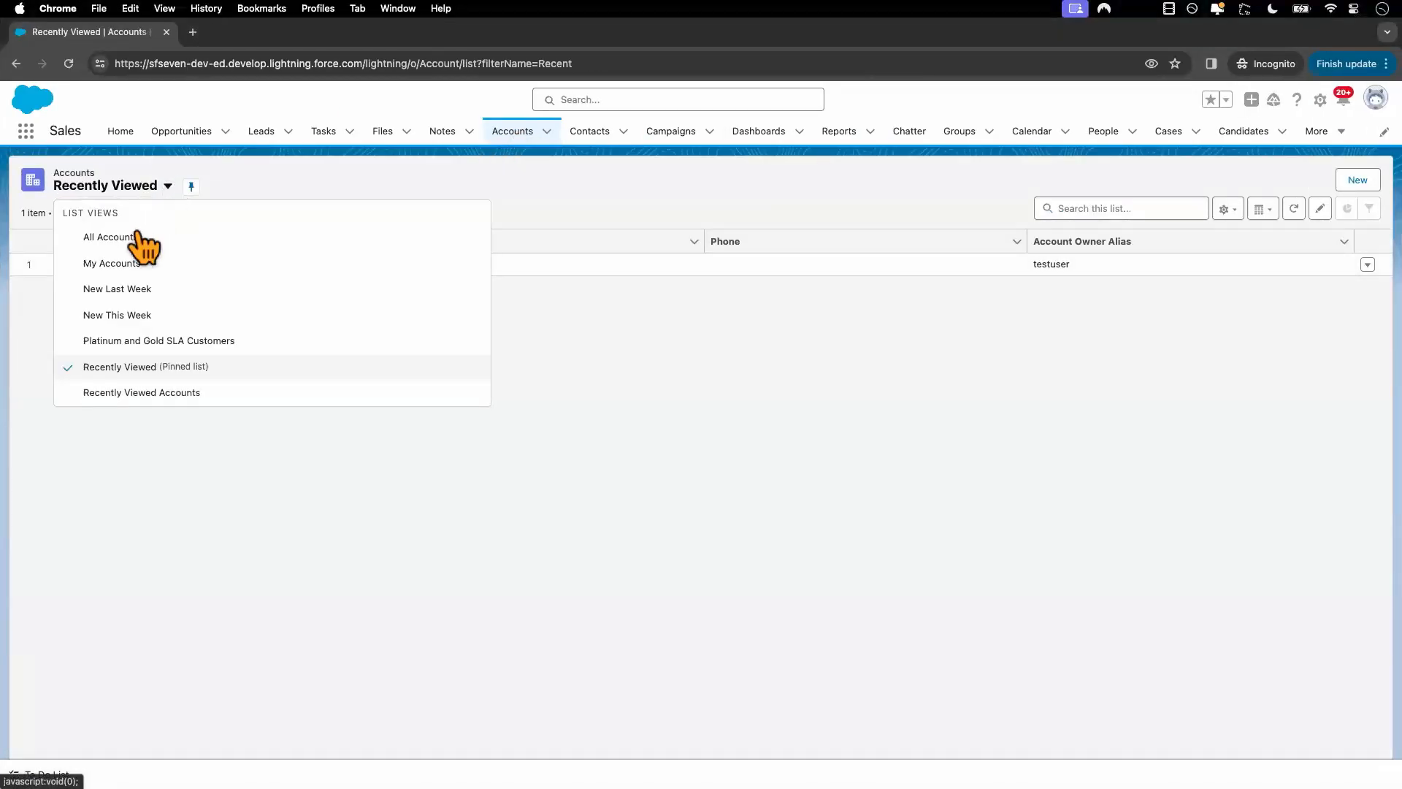
left_click(137, 237)
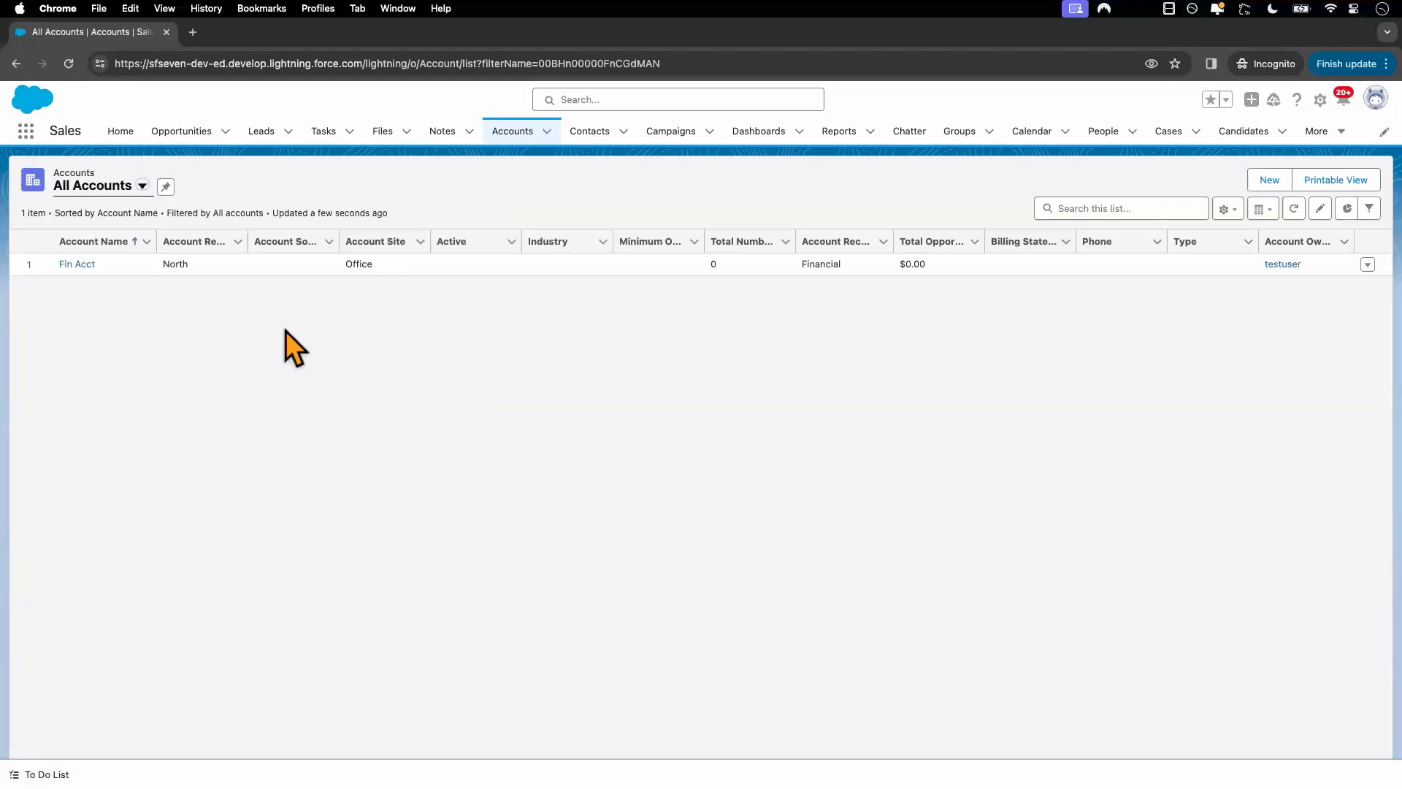
Step: In the admin session, open the admin user's Advanced User Details in the personal settings and go to the Default Account Team section
key("ctrl+Left")
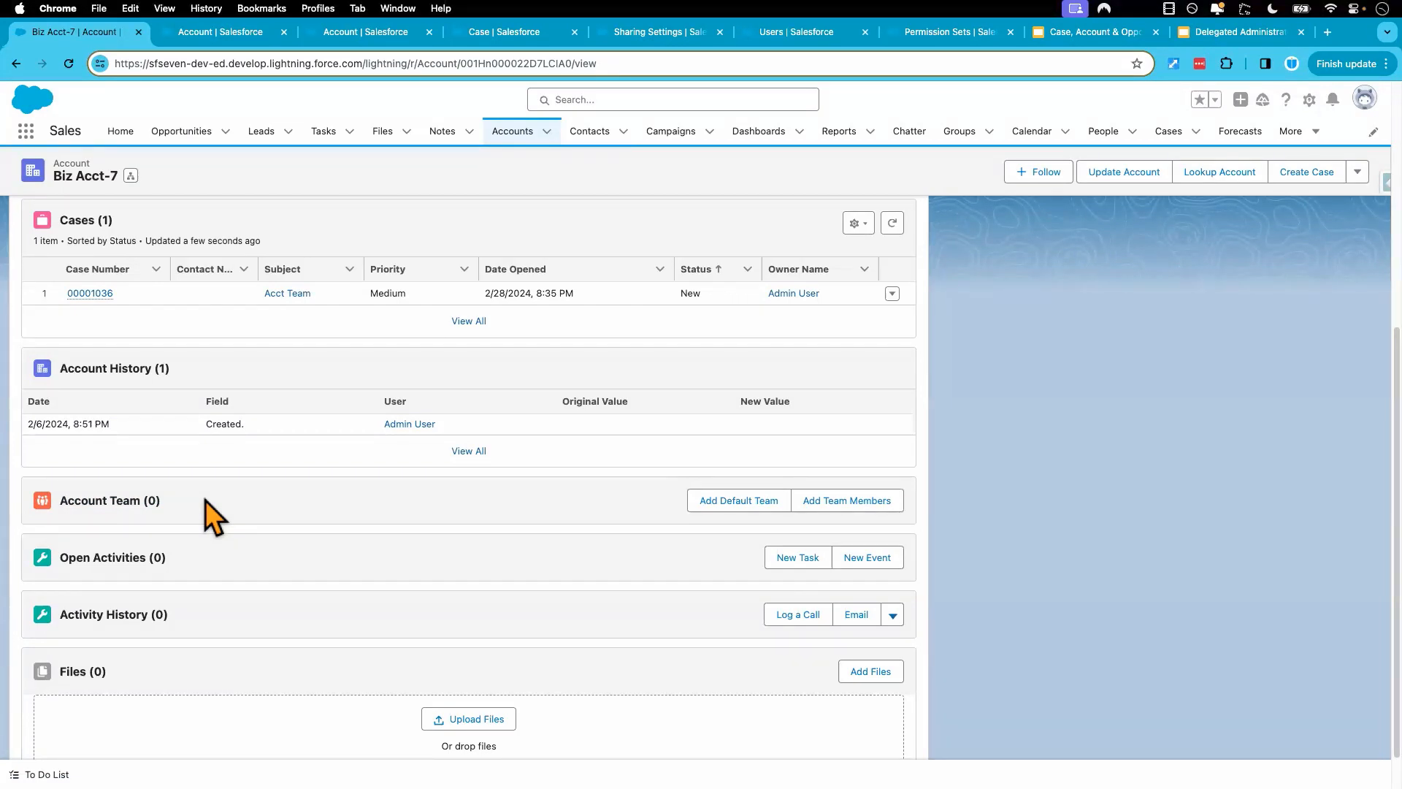
left_click(1363, 100)
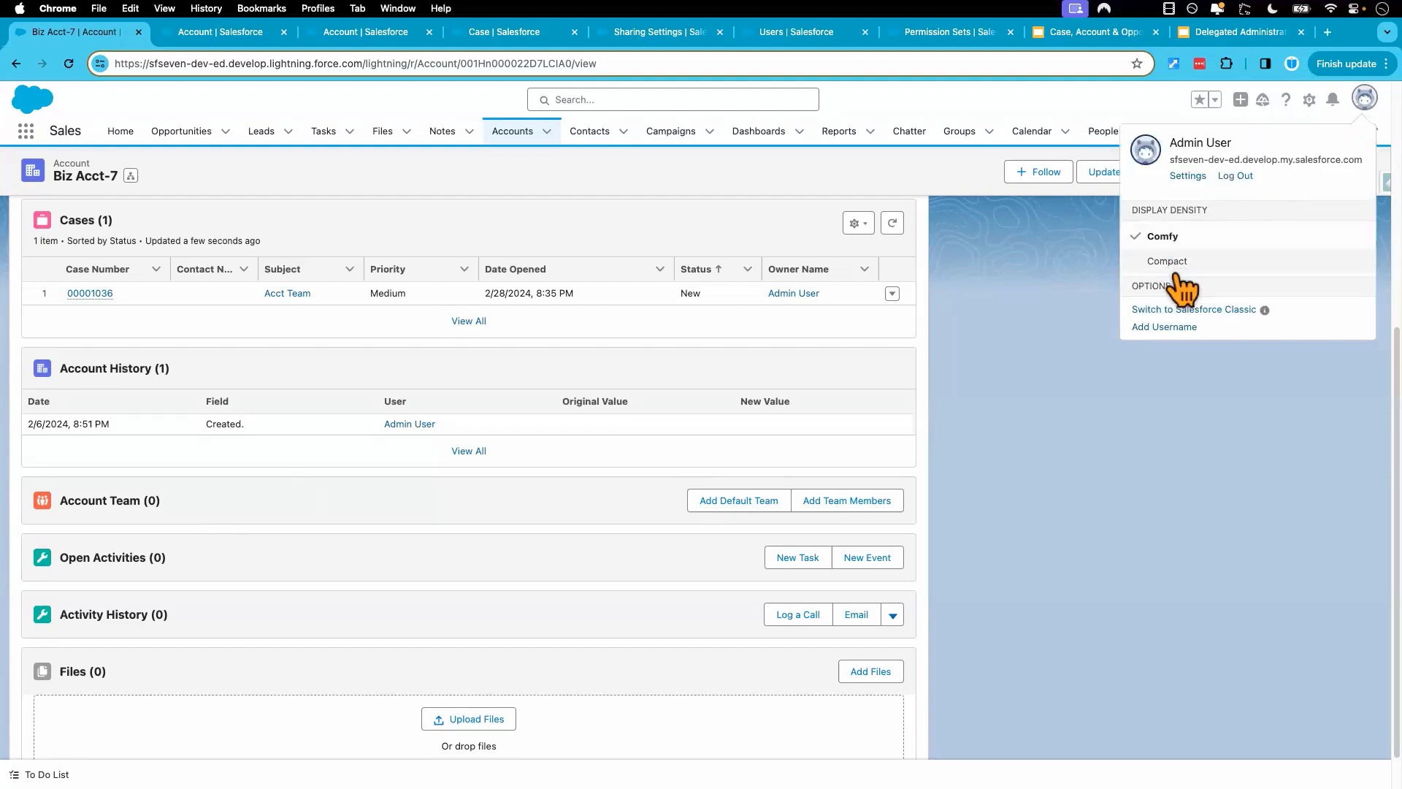
left_click(1188, 176)
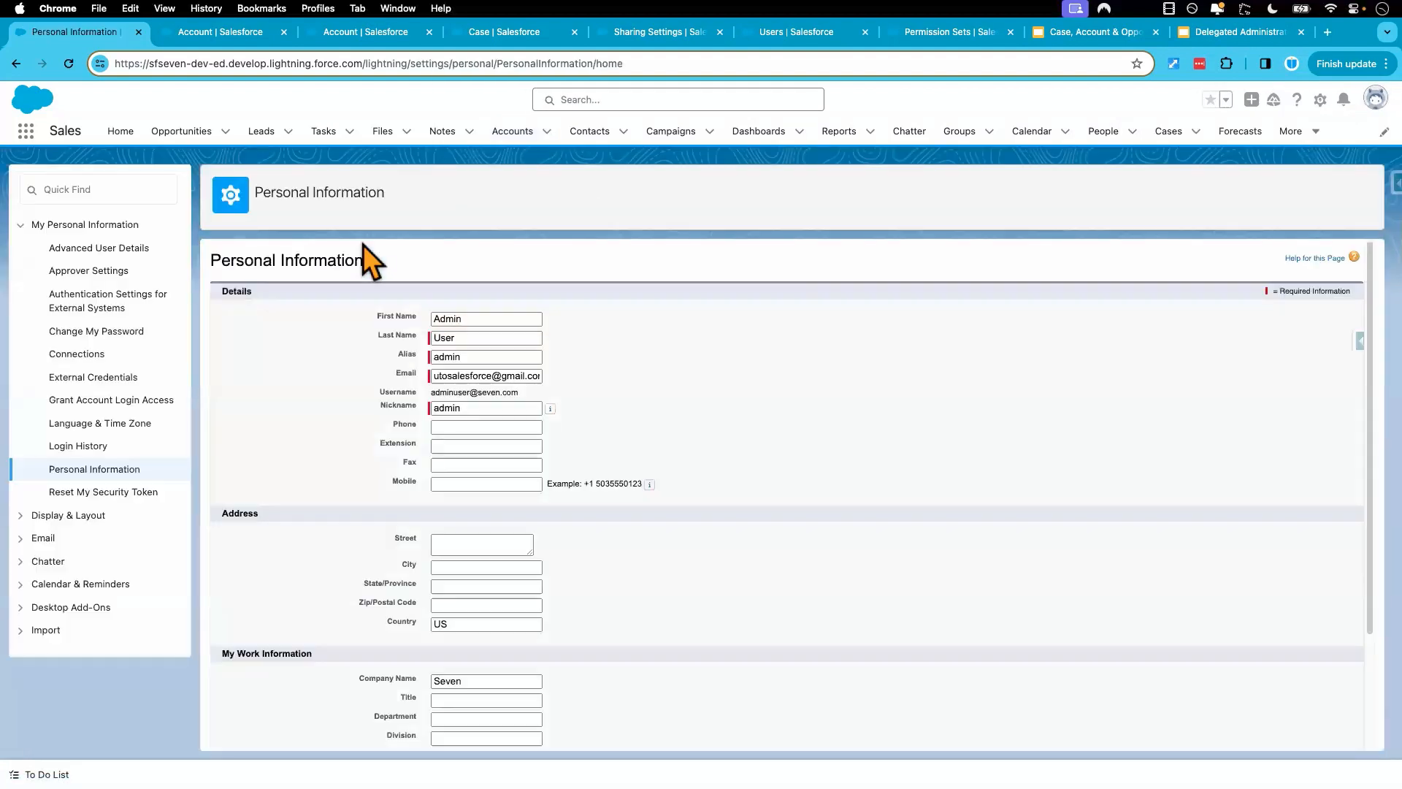
left_click(93, 249)
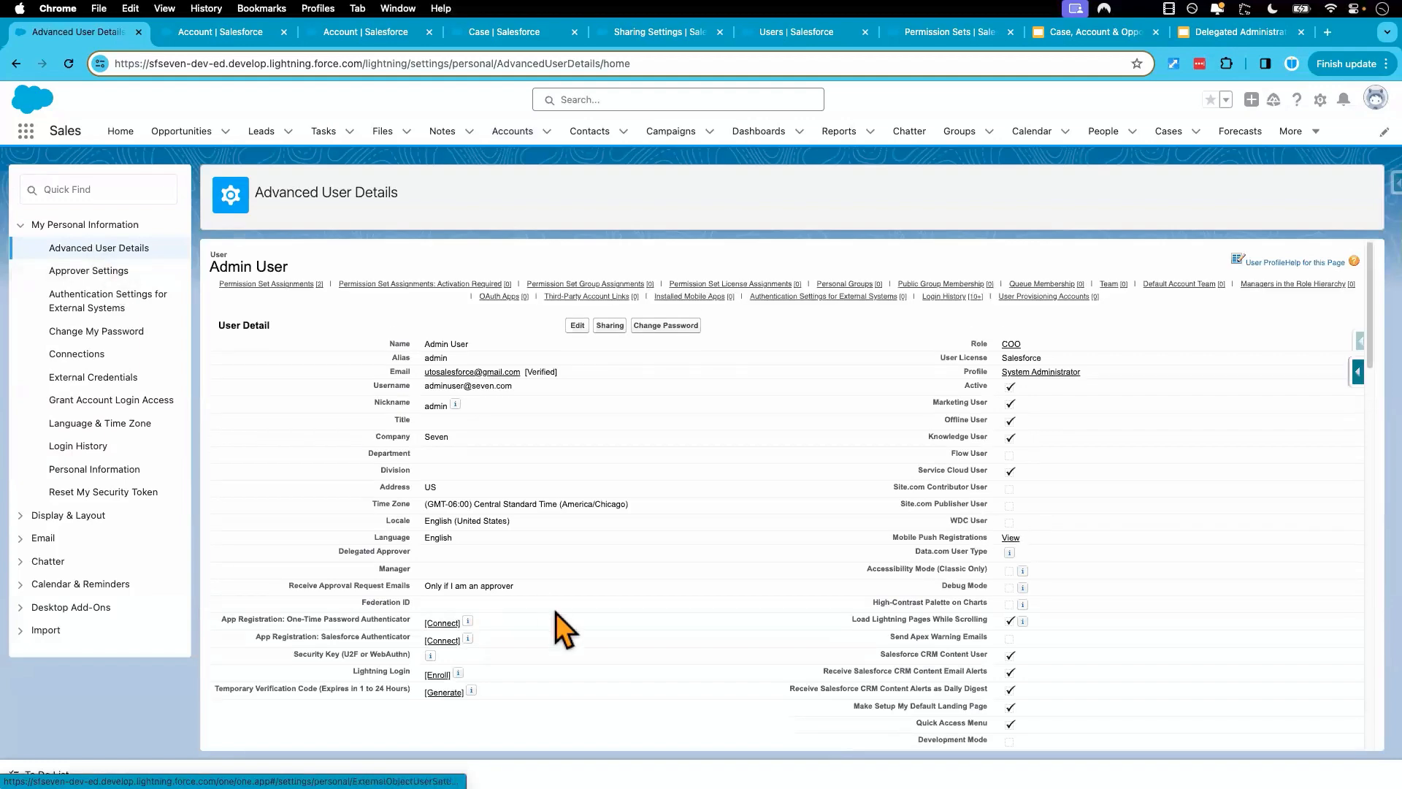
scroll(559, 621, "down", 2)
scroll(556, 614, "down", 10)
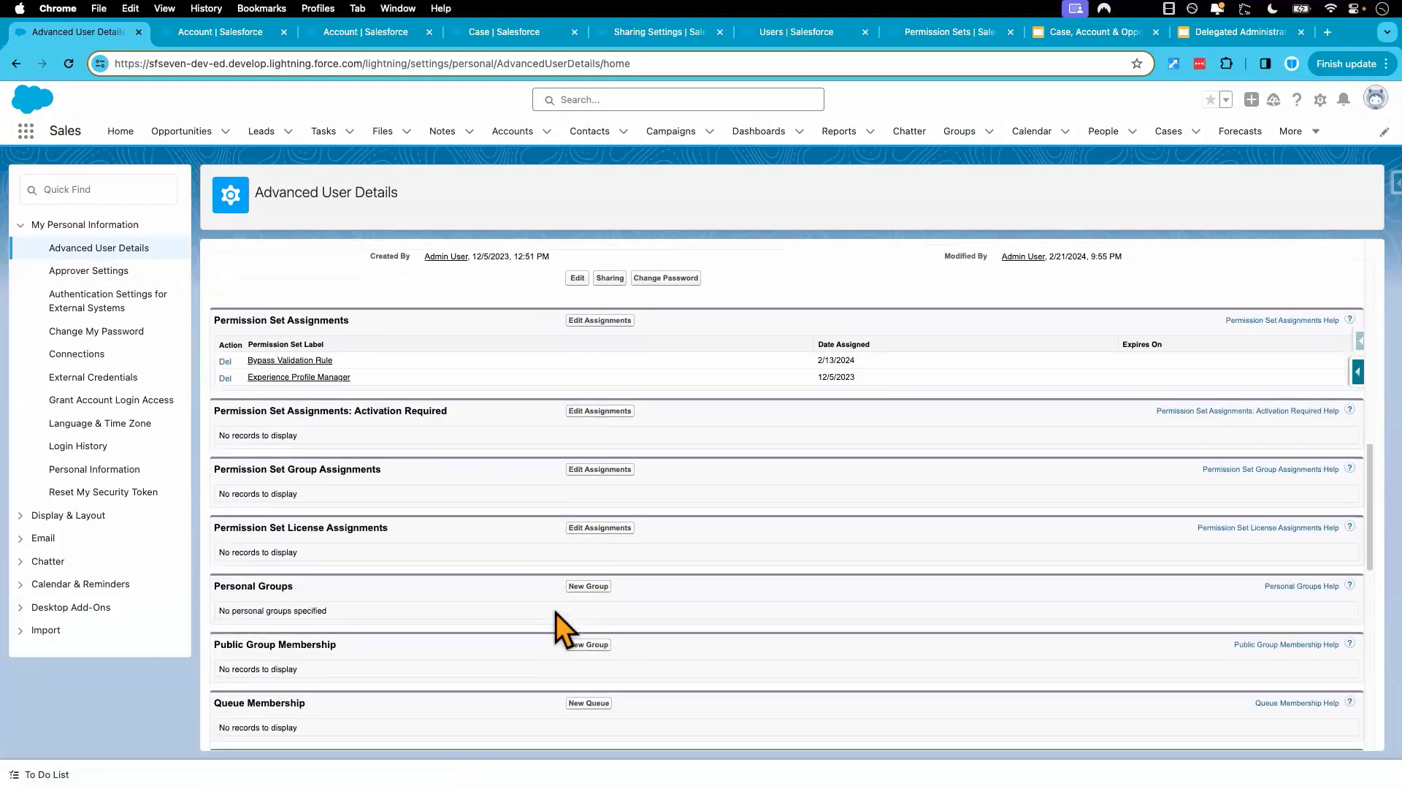
scroll(555, 612, "down", 5)
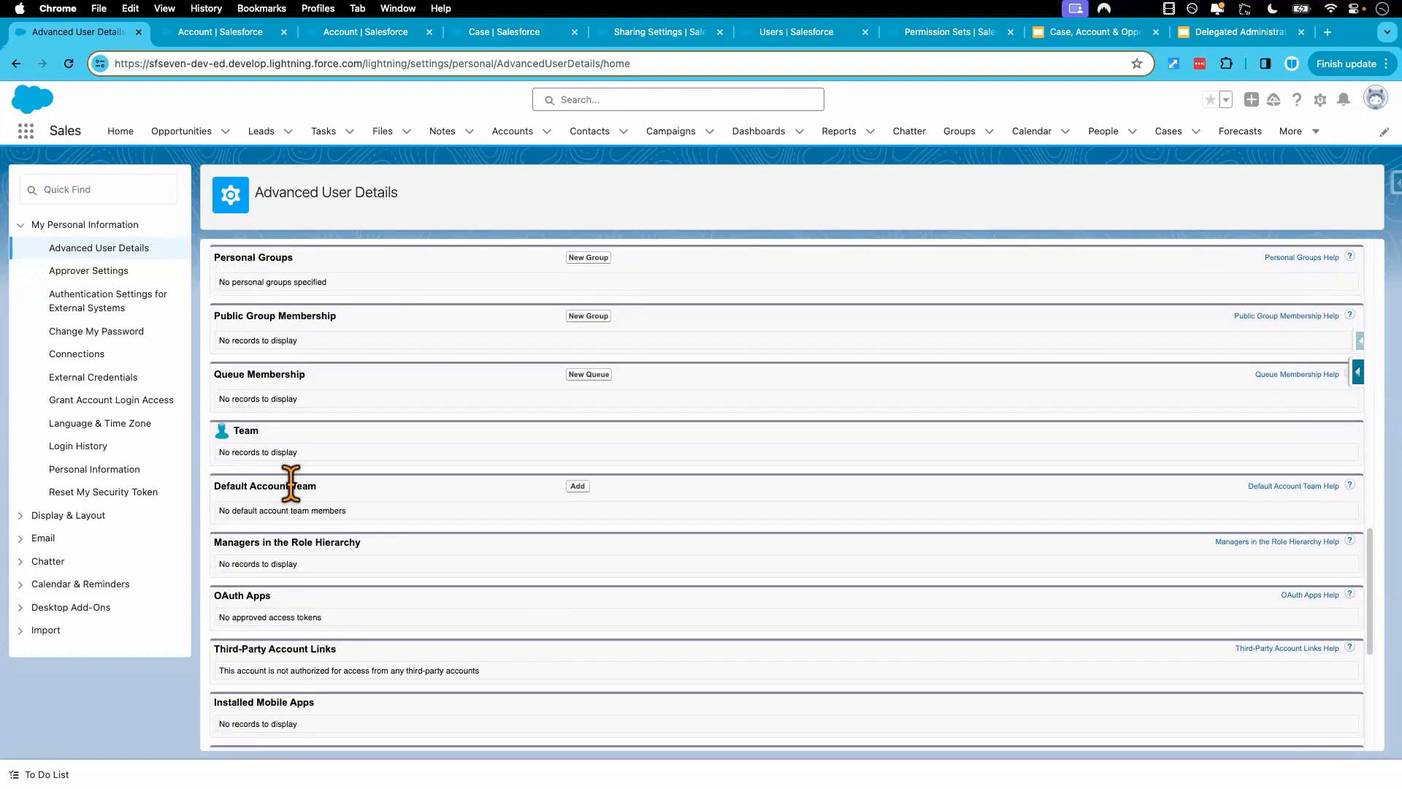
Step: Start a default account team entry for the test user, enabling automatic addition to created or transferred accounts and updating of account teams
left_click(578, 486)
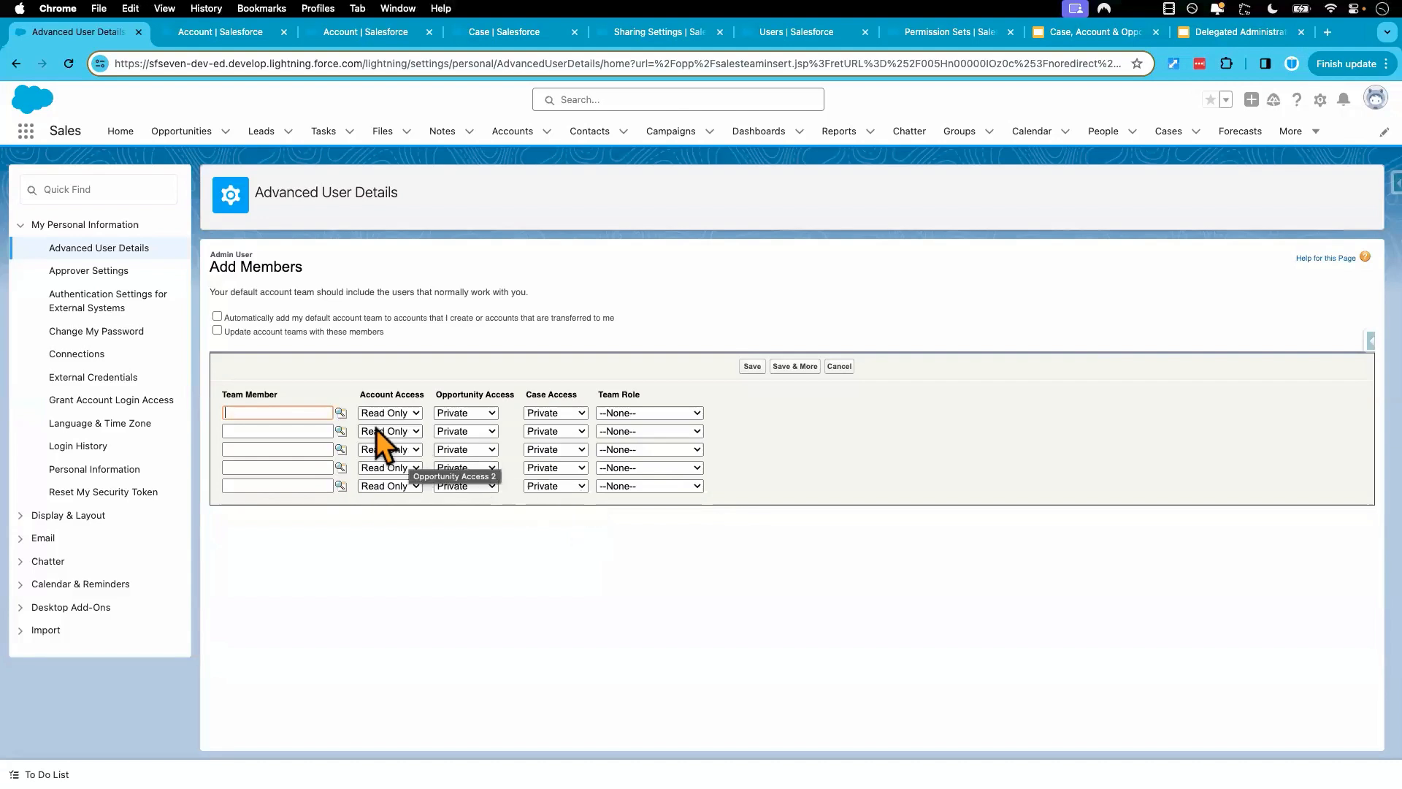
left_click(340, 413)
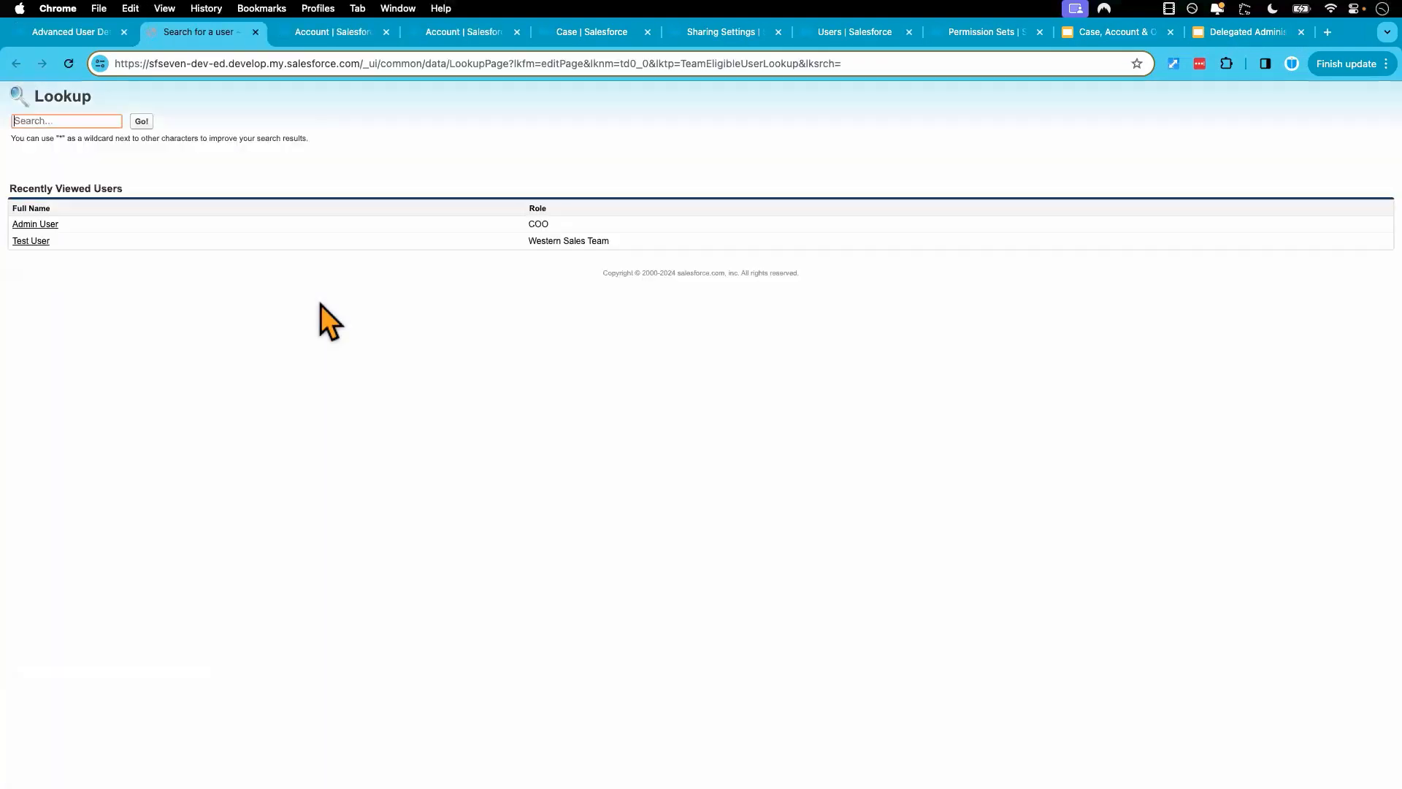
left_click(31, 242)
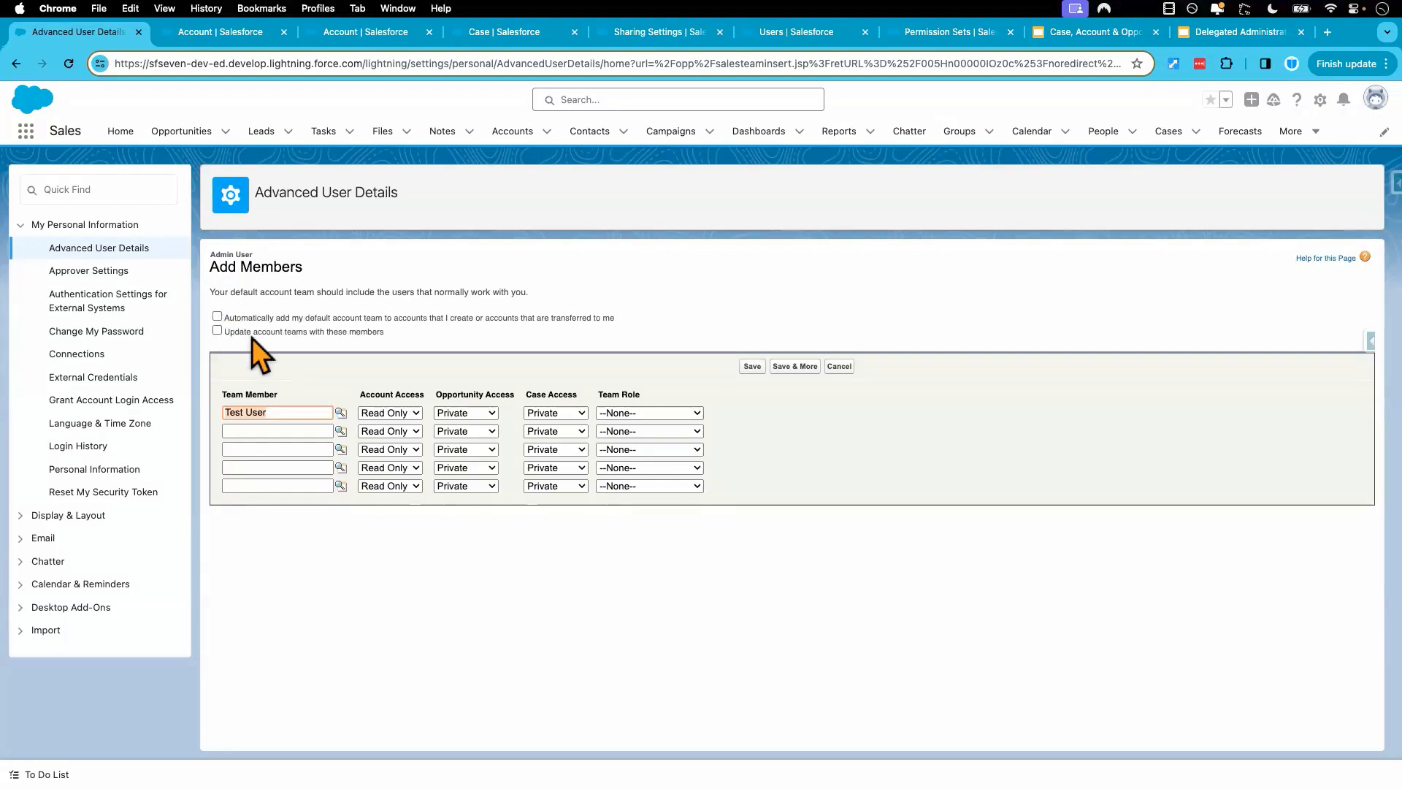
left_click(218, 317)
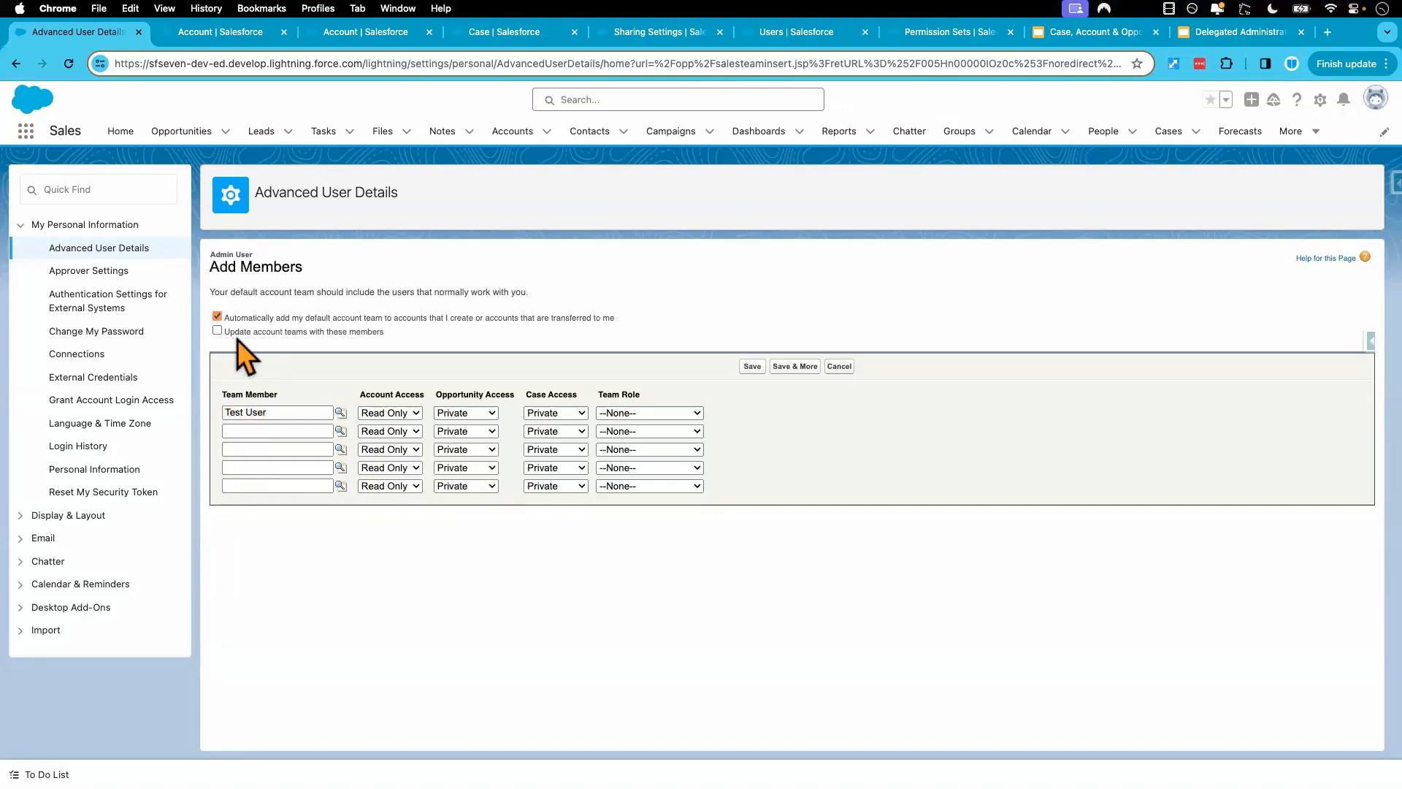
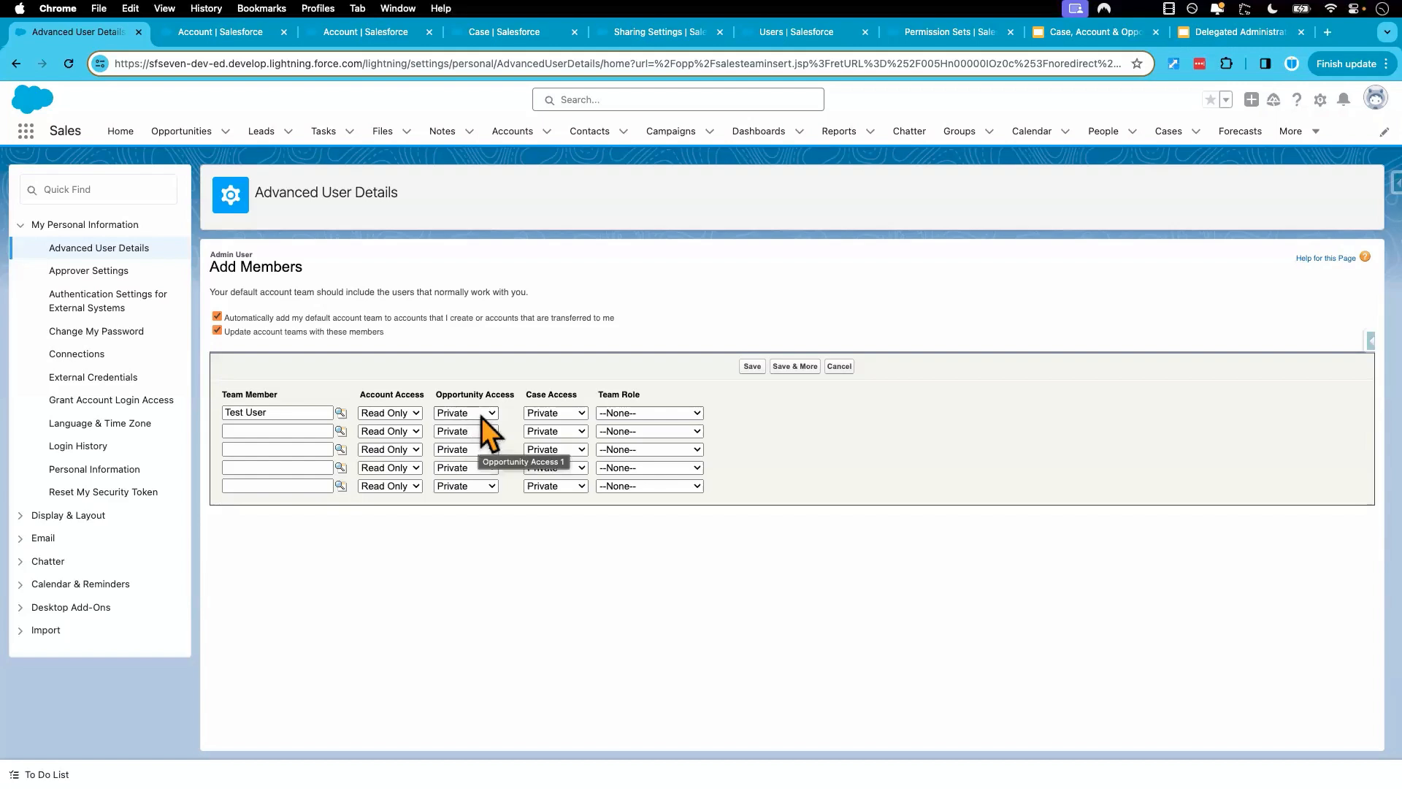
Step: Give the test user Read/Write account, opportunity and case access with the Account Manager team role
left_click(476, 414)
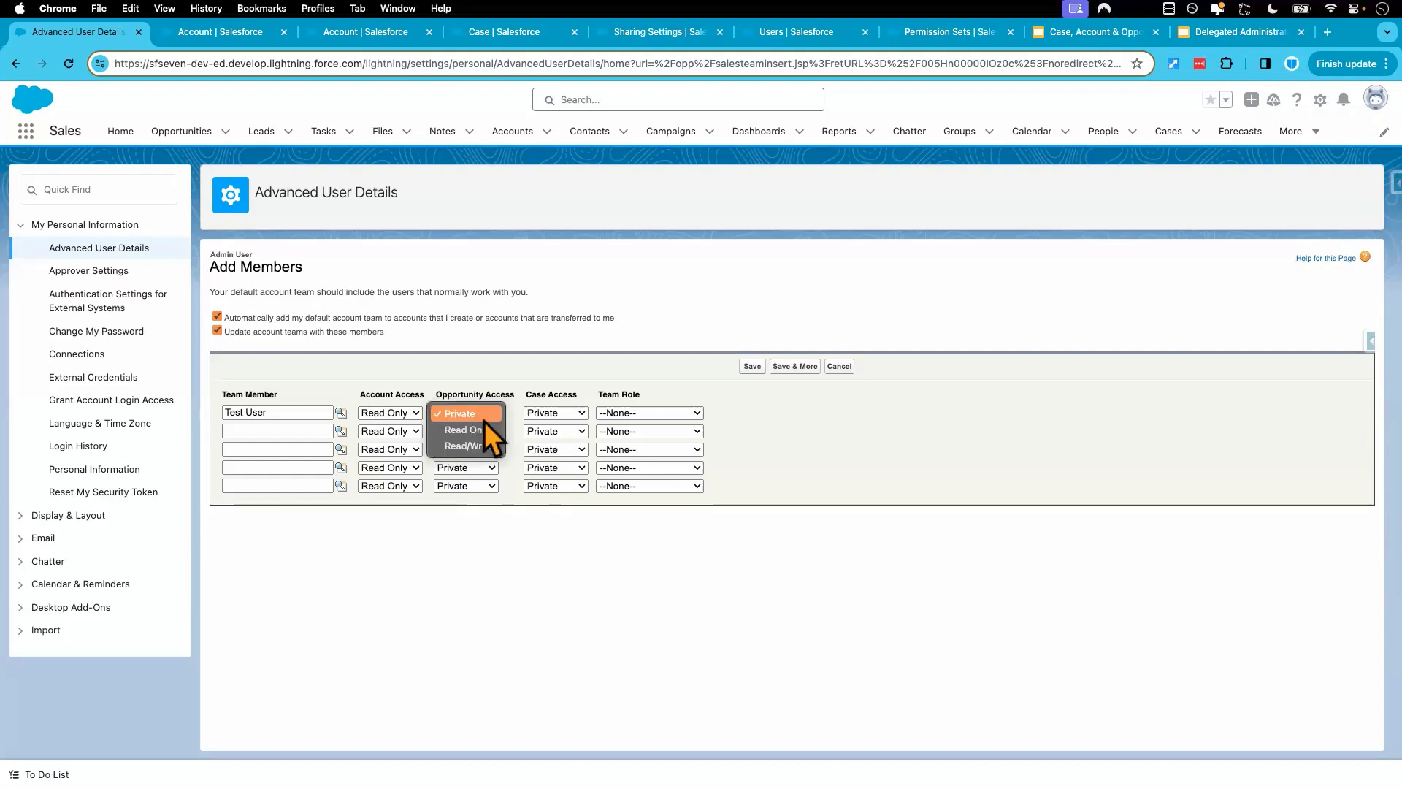
left_click(488, 447)
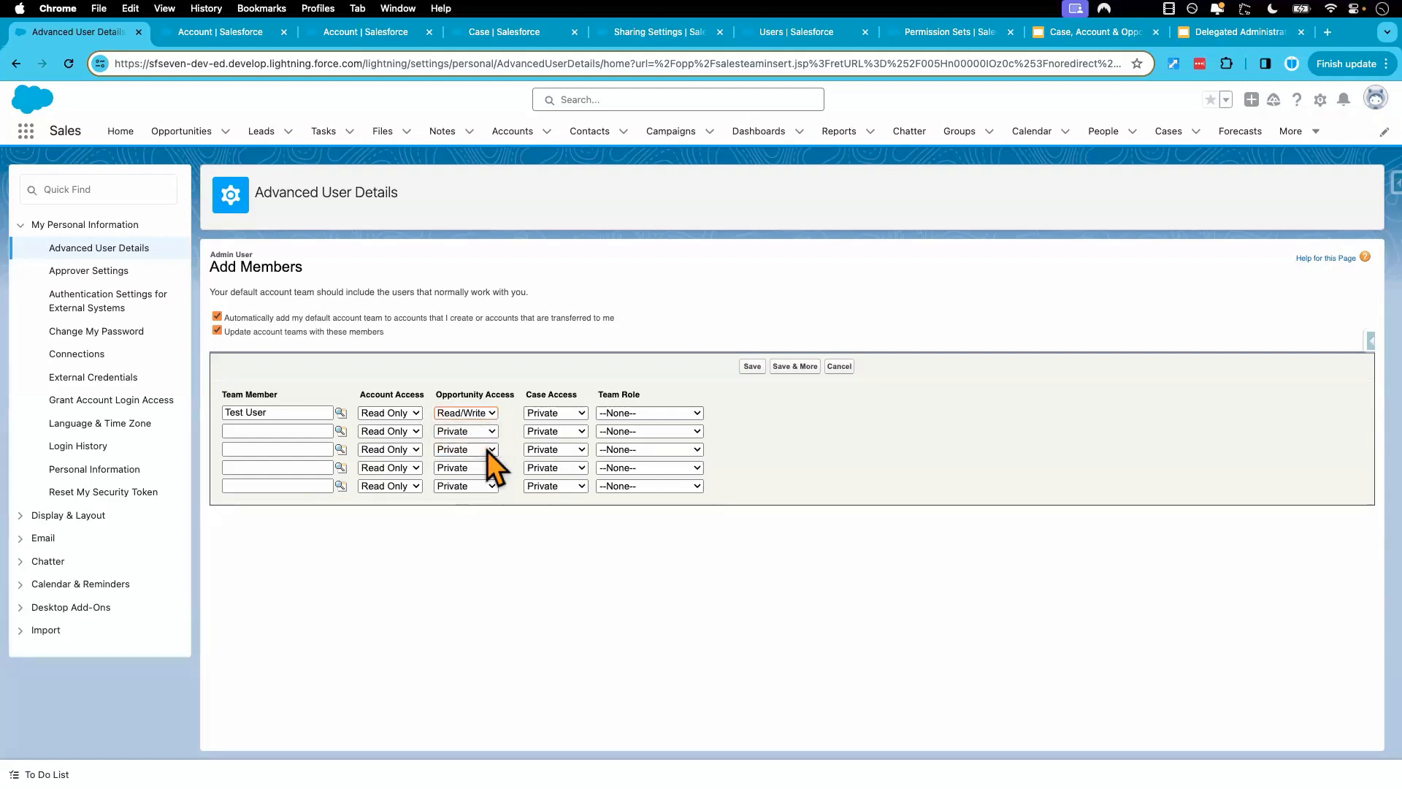
left_click(571, 418)
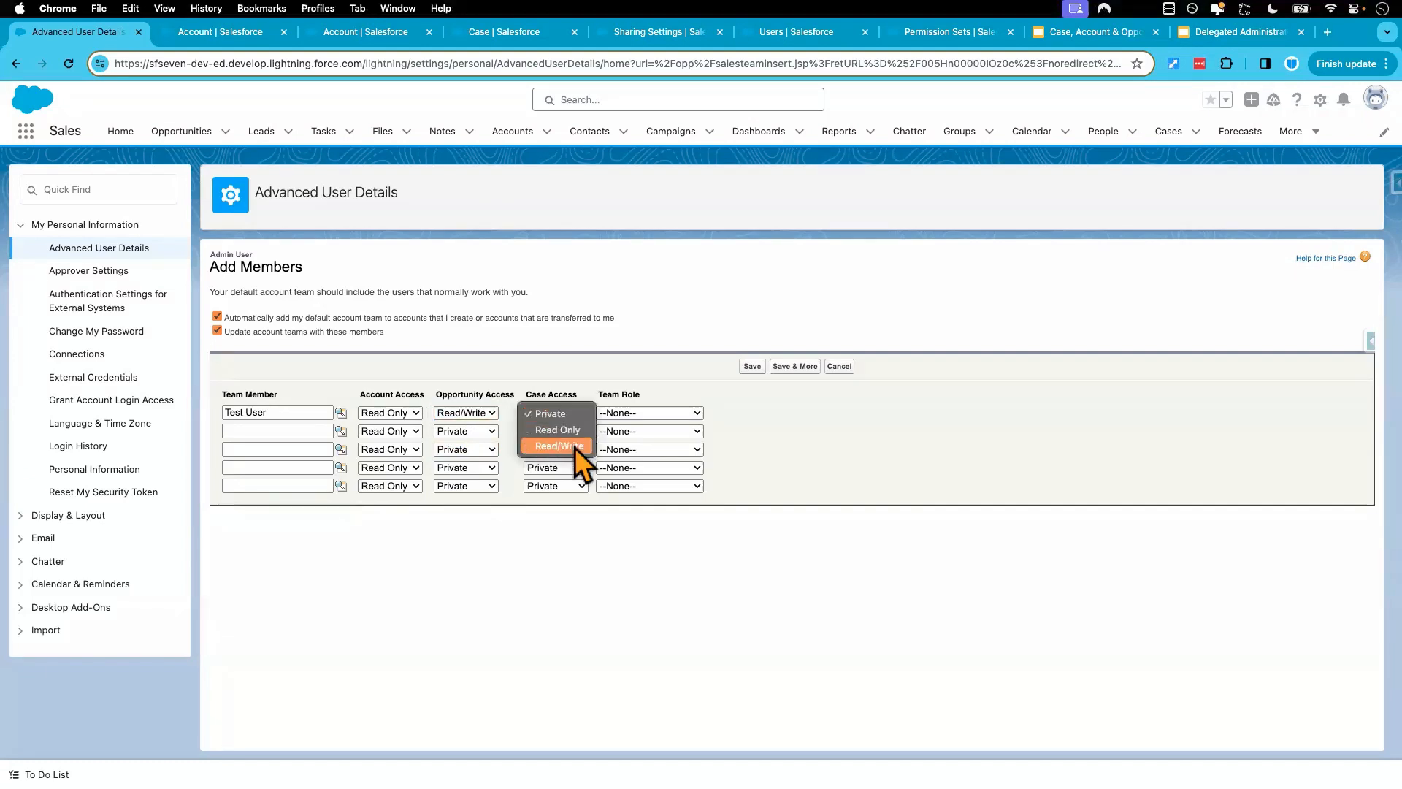
left_click(575, 448)
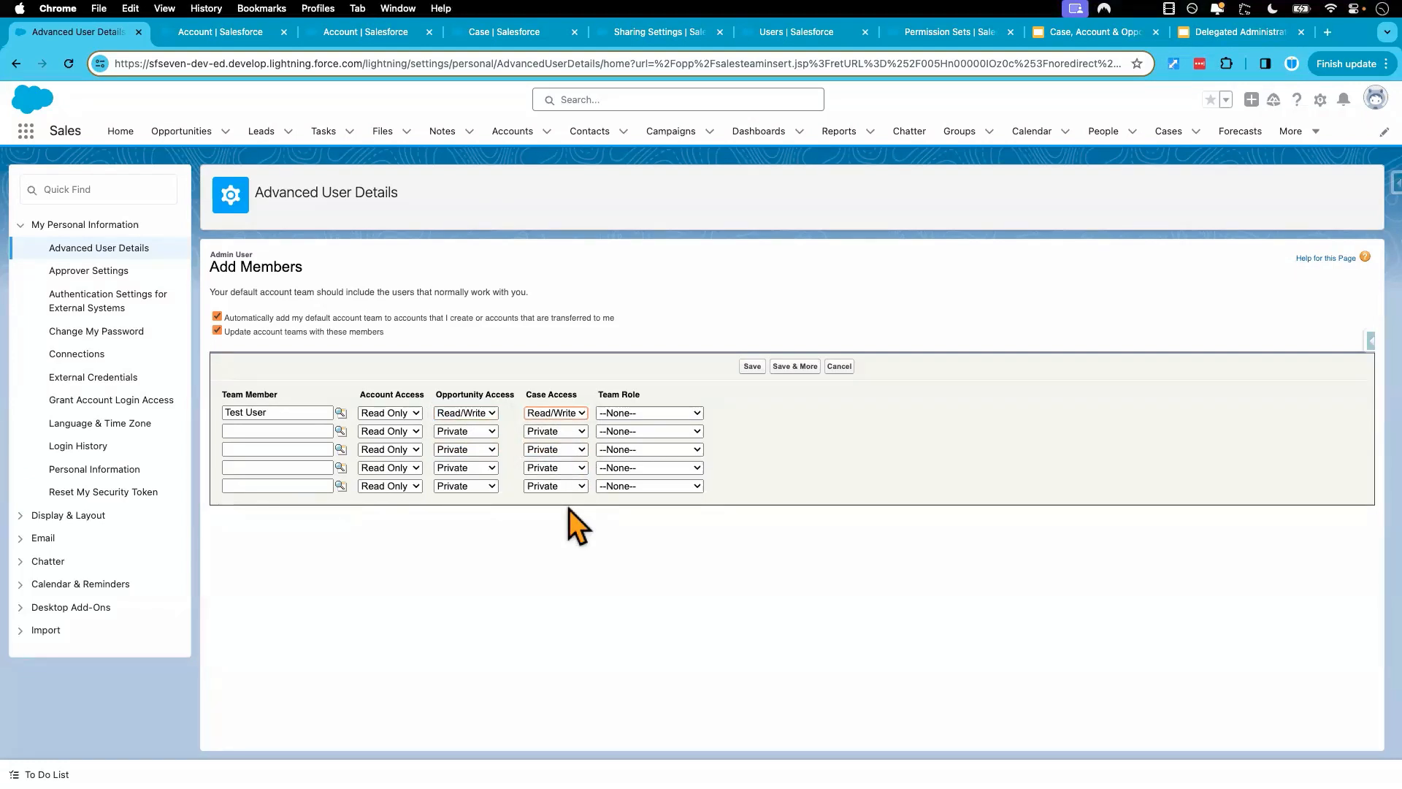
left_click(409, 414)
left_click(413, 434)
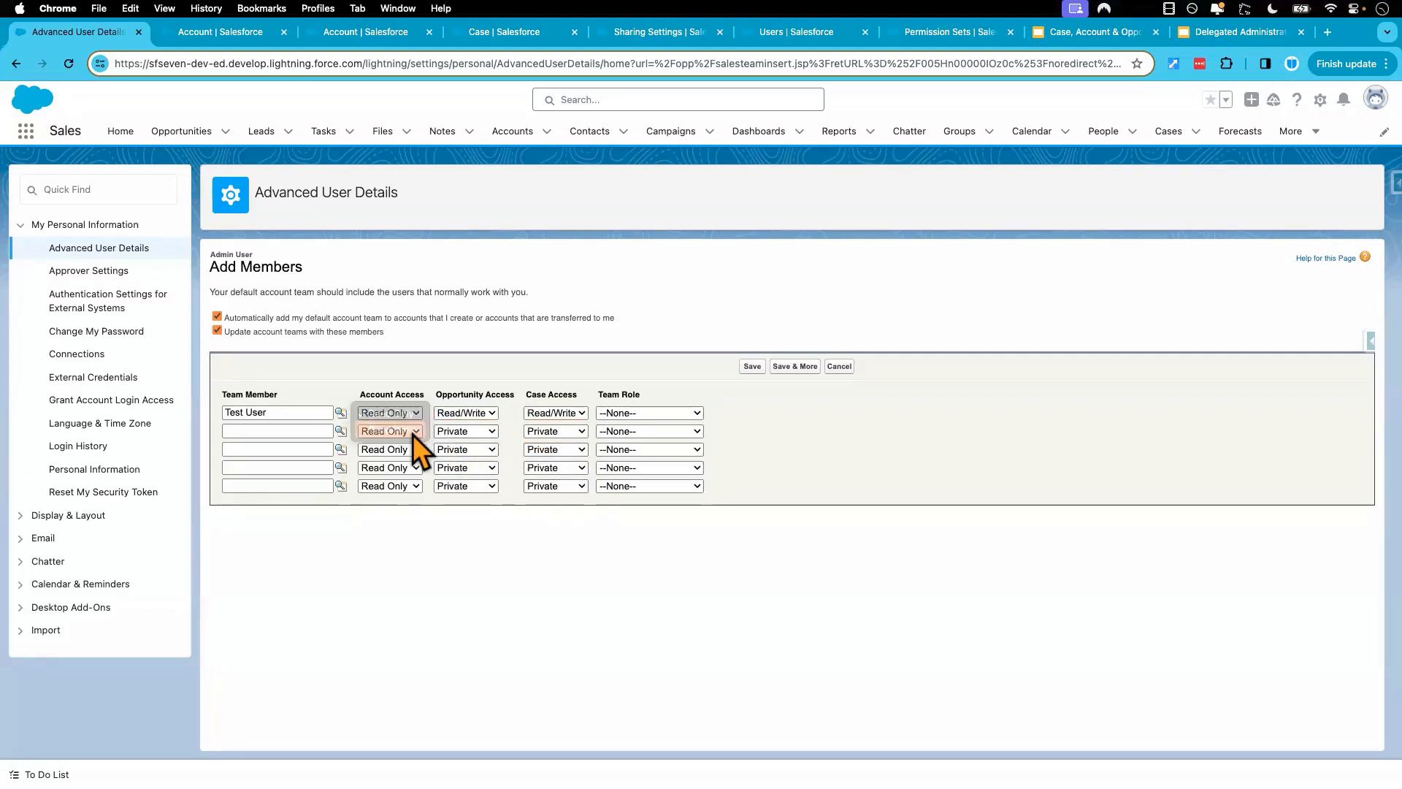
left_click(650, 414)
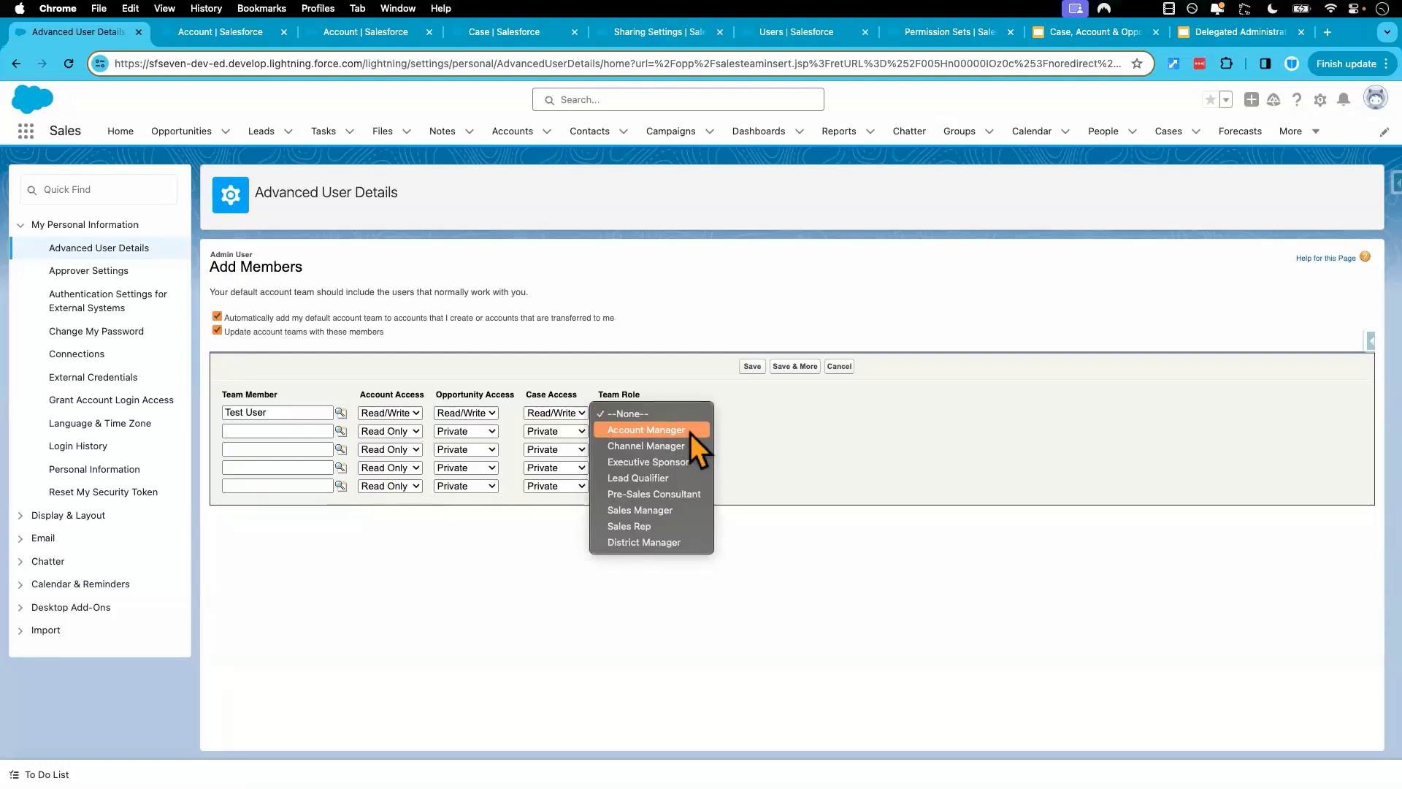
left_click(690, 432)
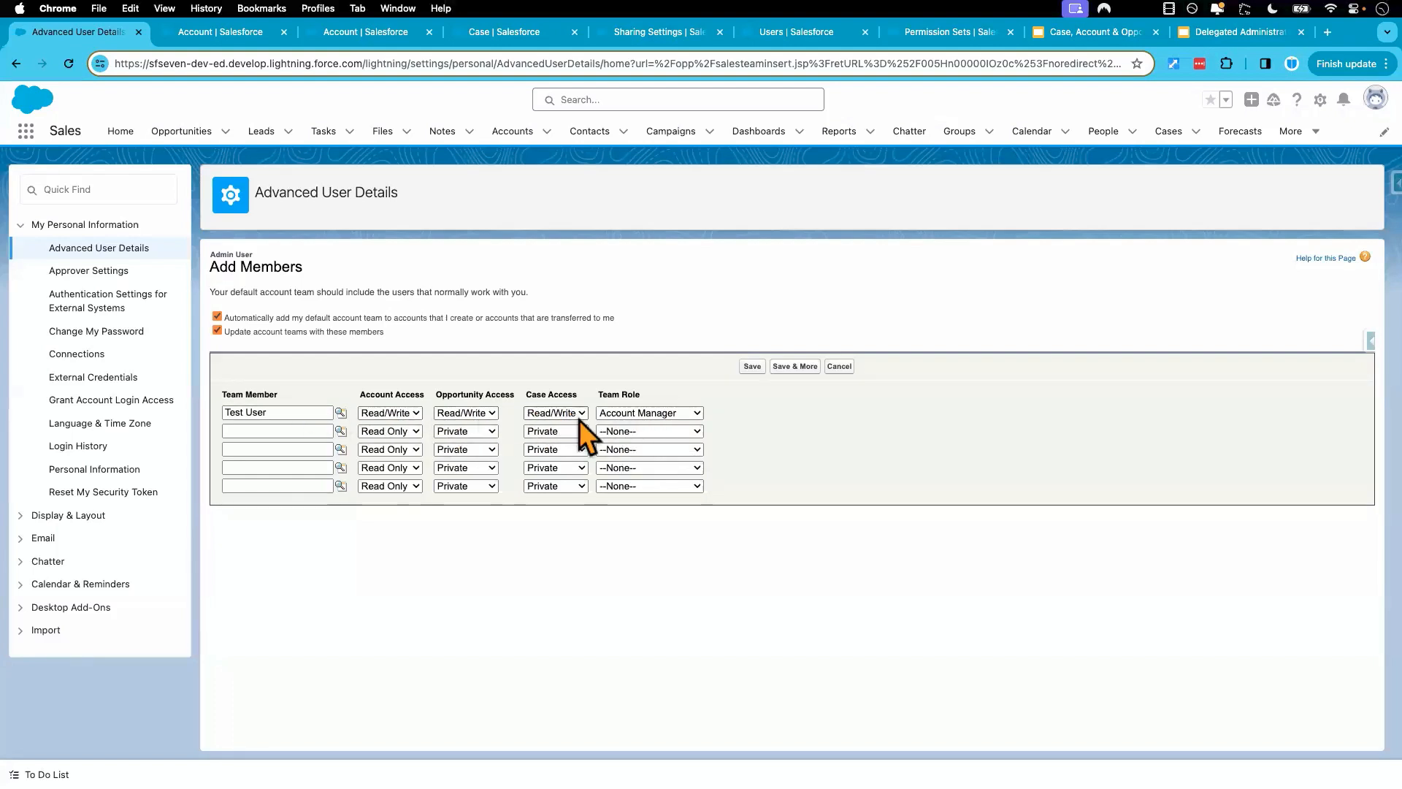
Step: Set the second row's team role to Channel Manager and the third's to Executive Sponsor, then save the default account team
left_click(630, 435)
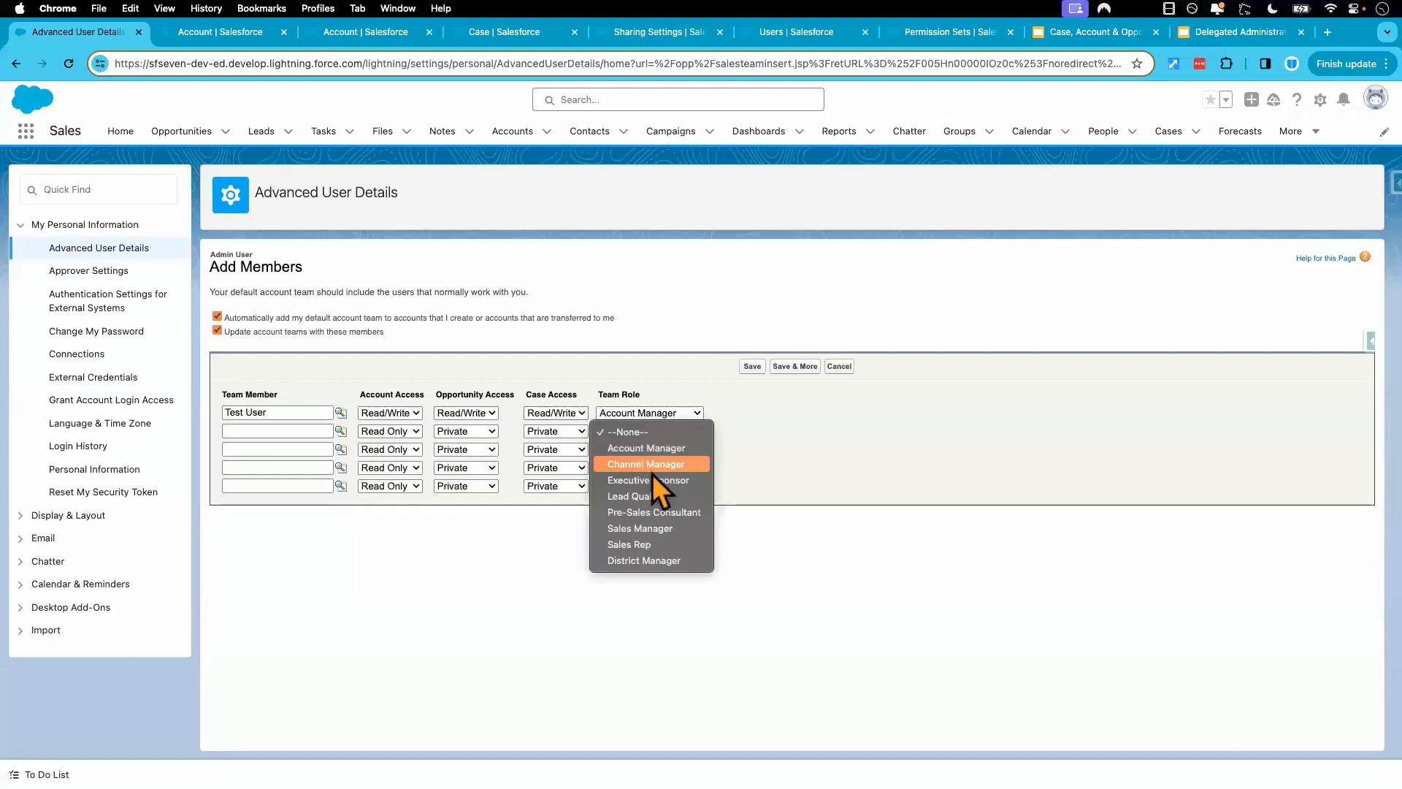
left_click(639, 465)
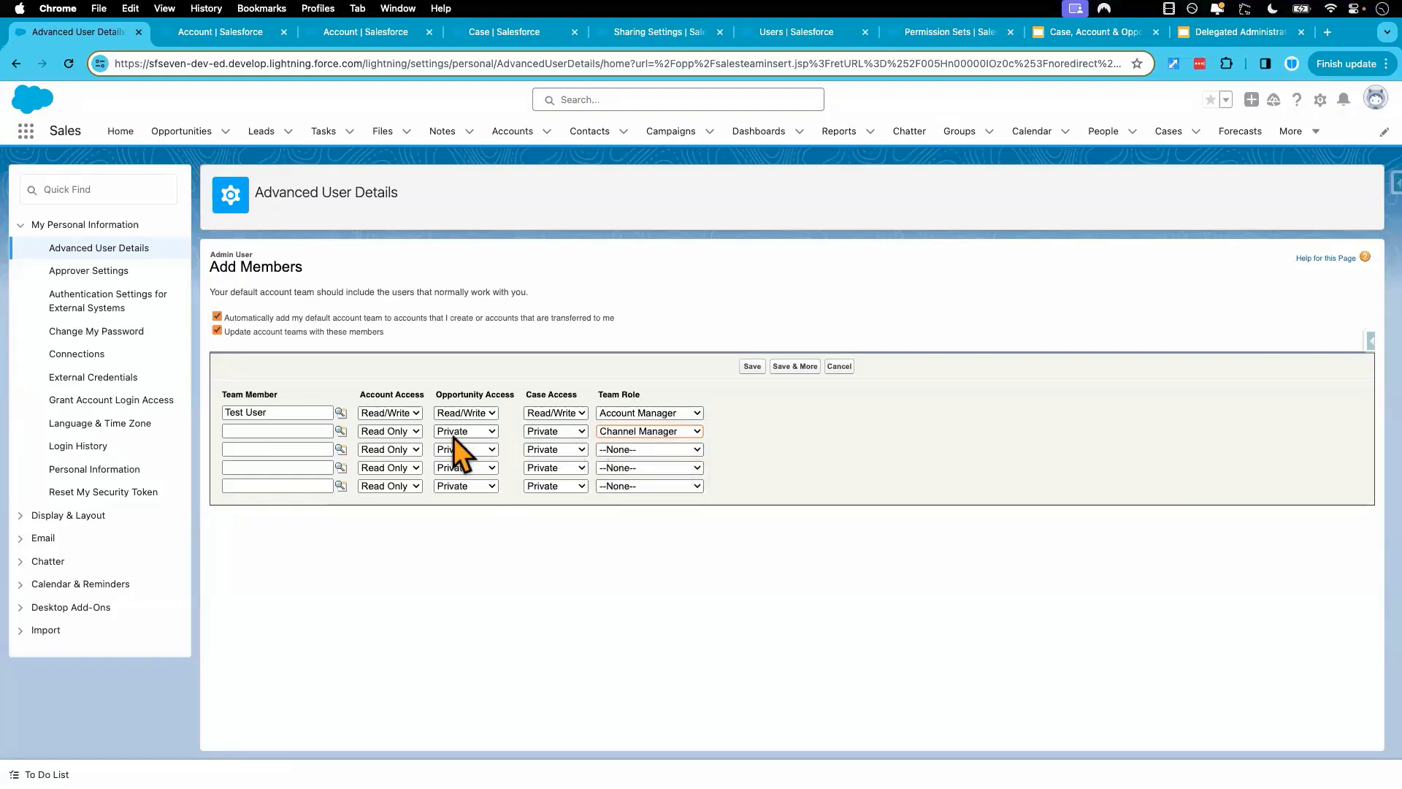
left_click(641, 453)
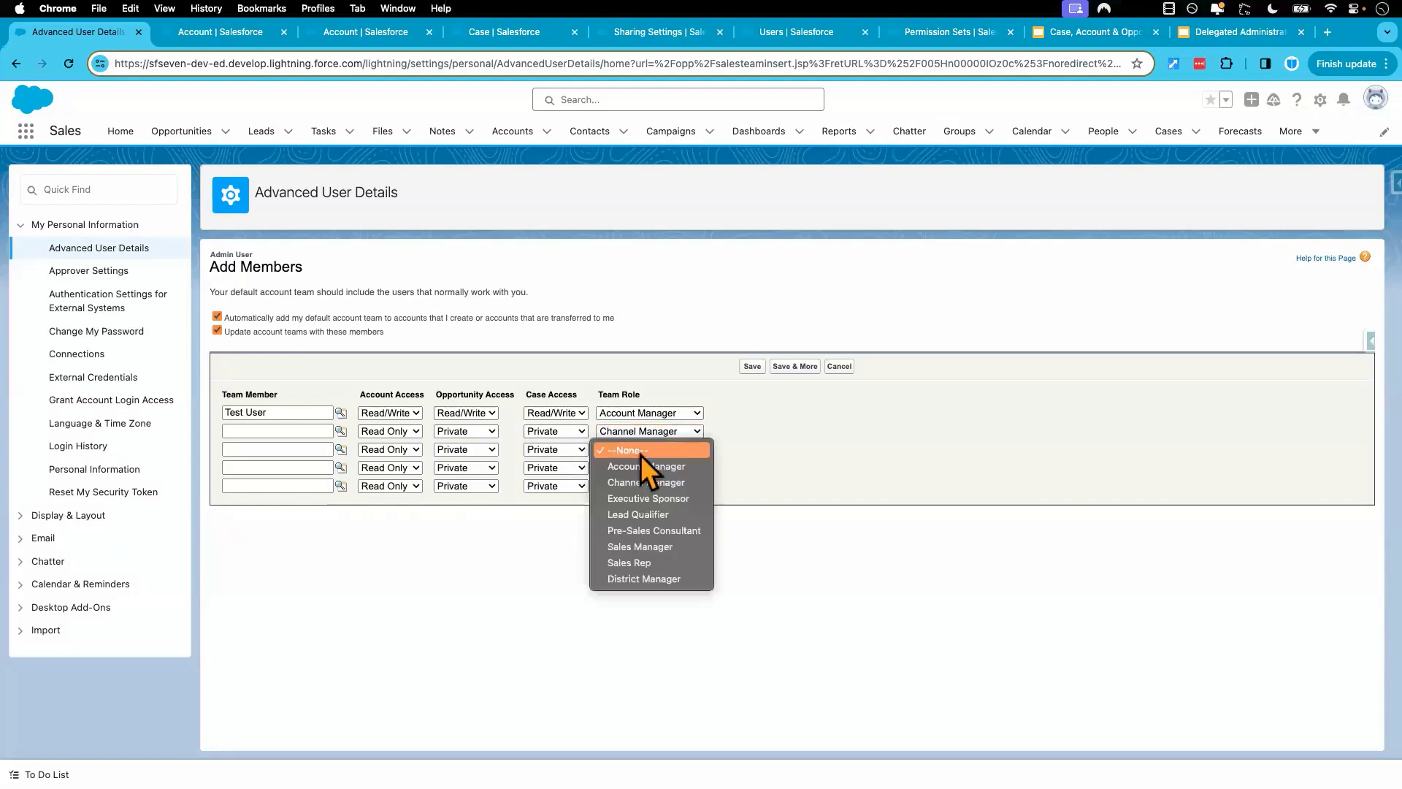
left_click(645, 505)
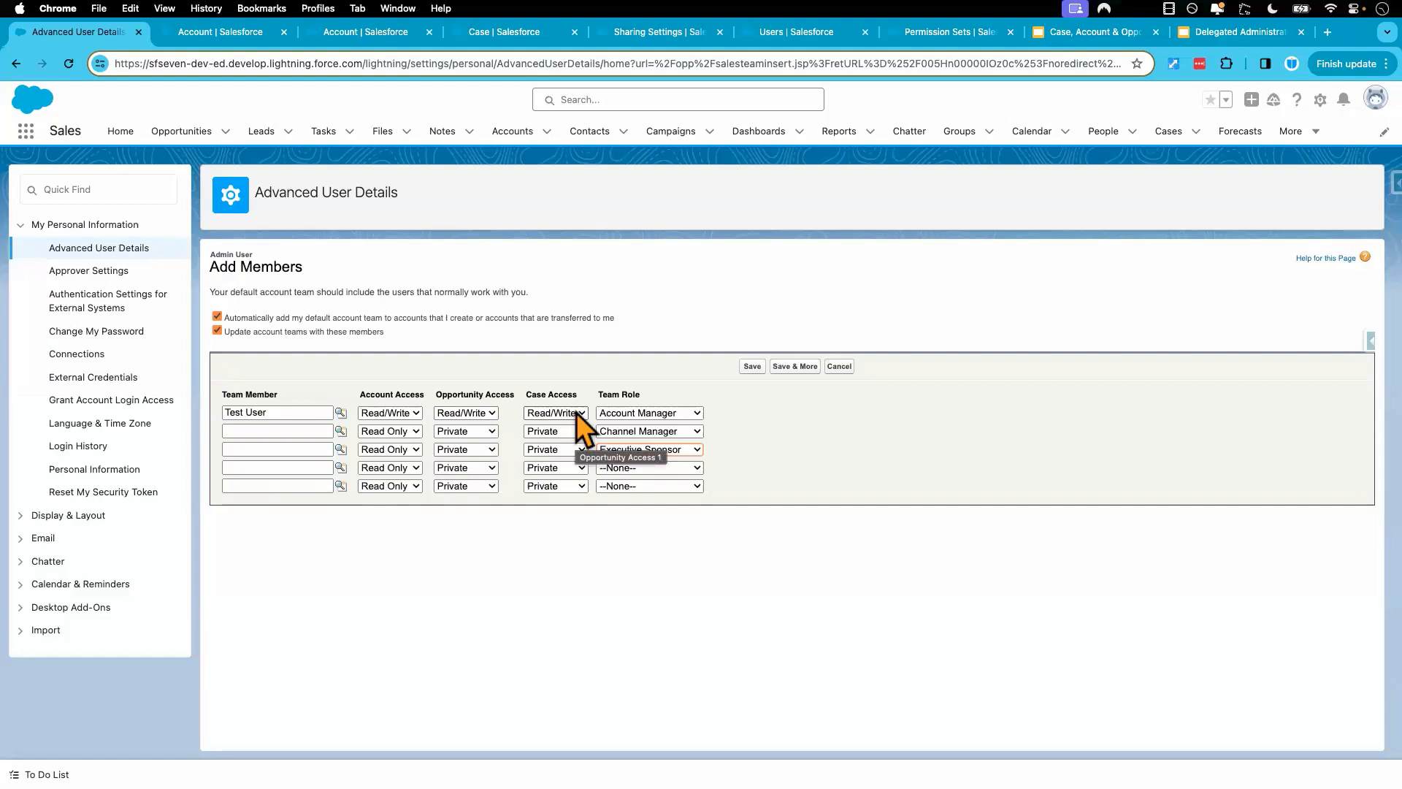
left_click(754, 369)
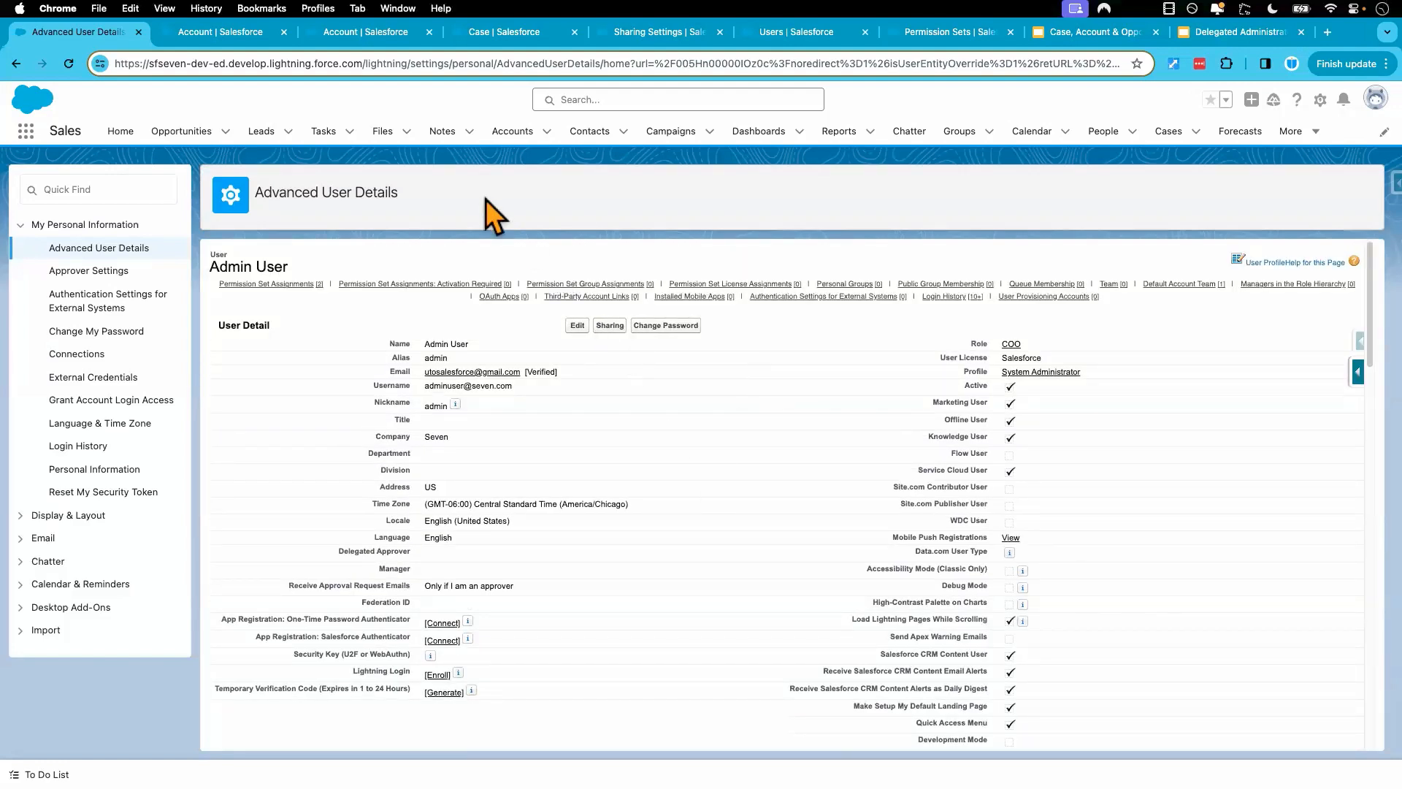
Step: Open the Abble Co1 account and add the default team to its account team
left_click(512, 133)
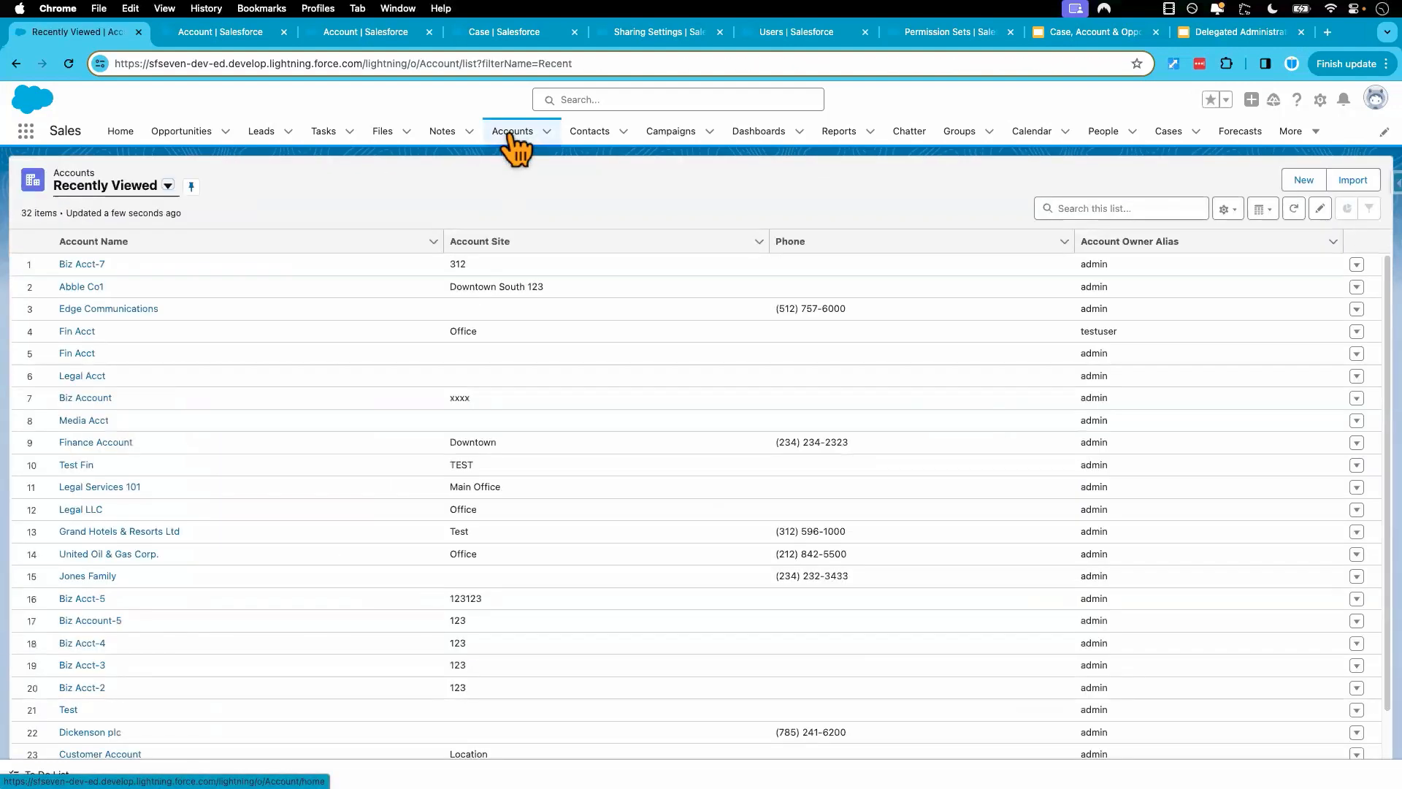
left_click(80, 288)
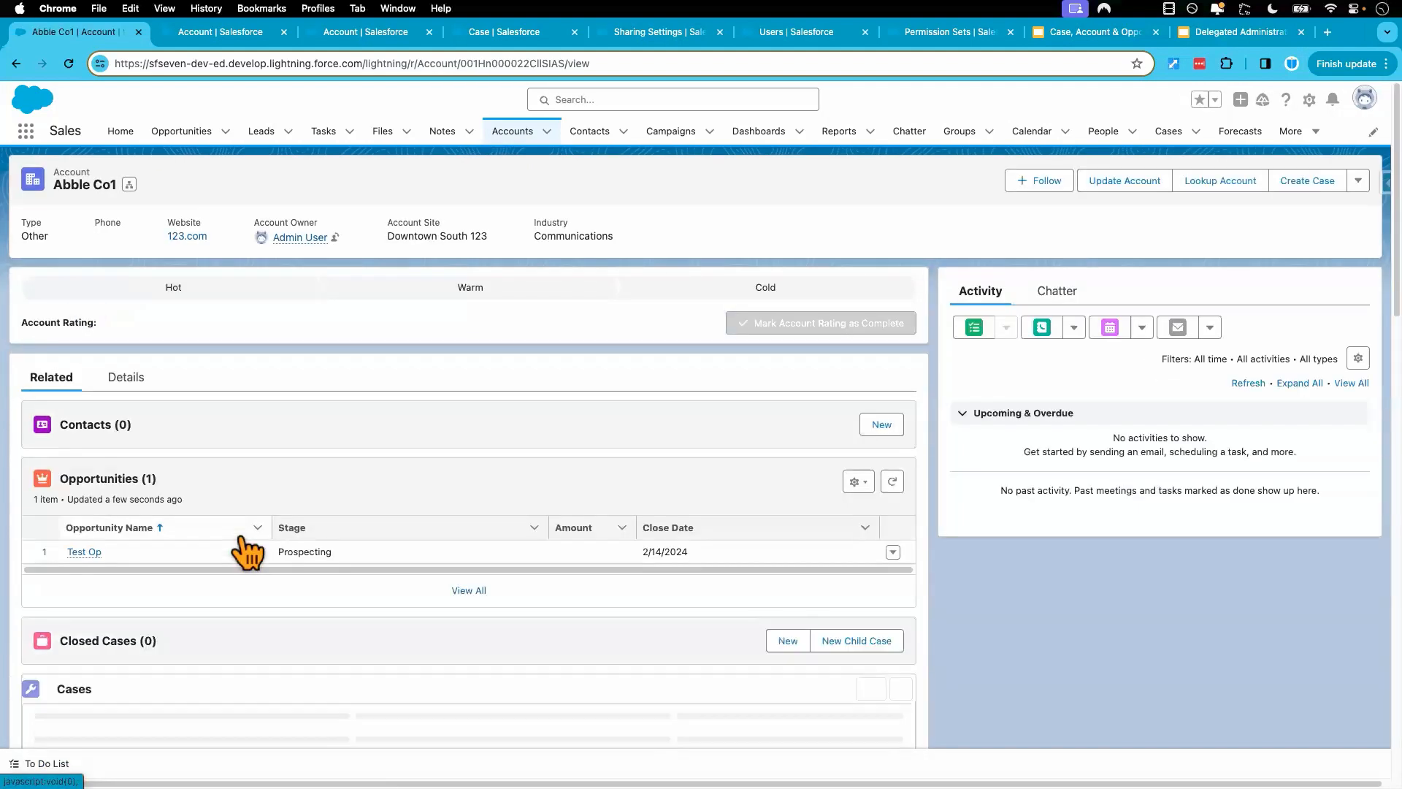
scroll(264, 602, "down", 5)
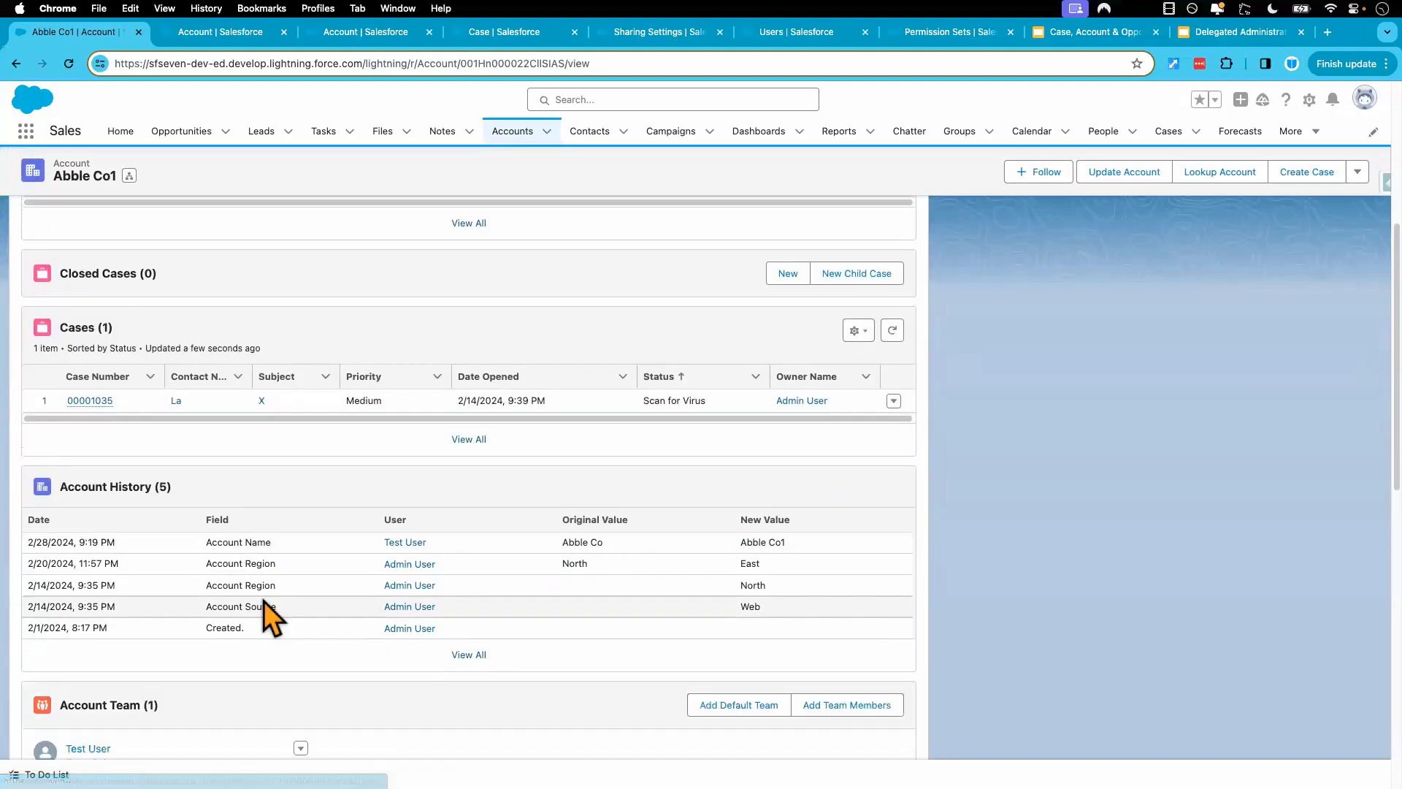
scroll(264, 602, "down", 3)
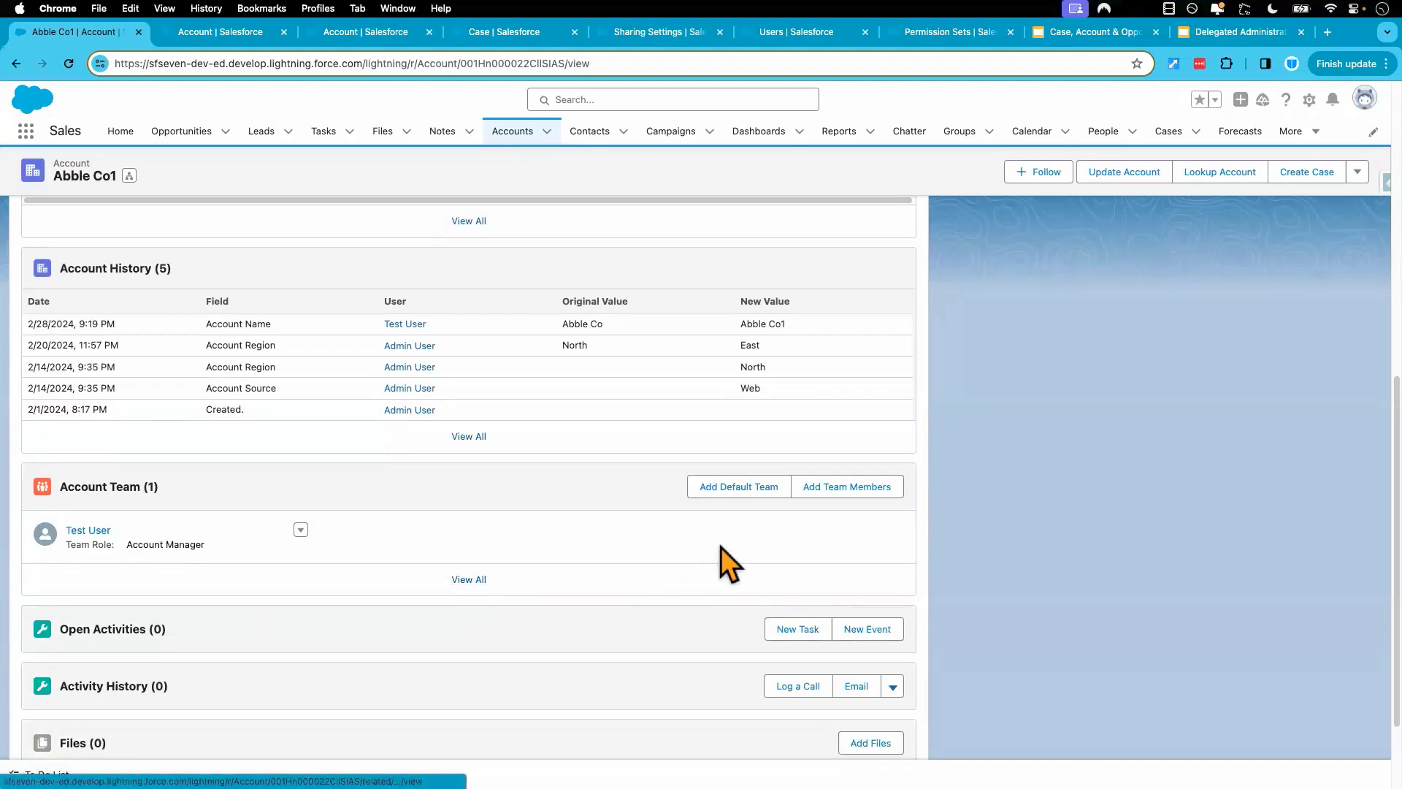
left_click(724, 491)
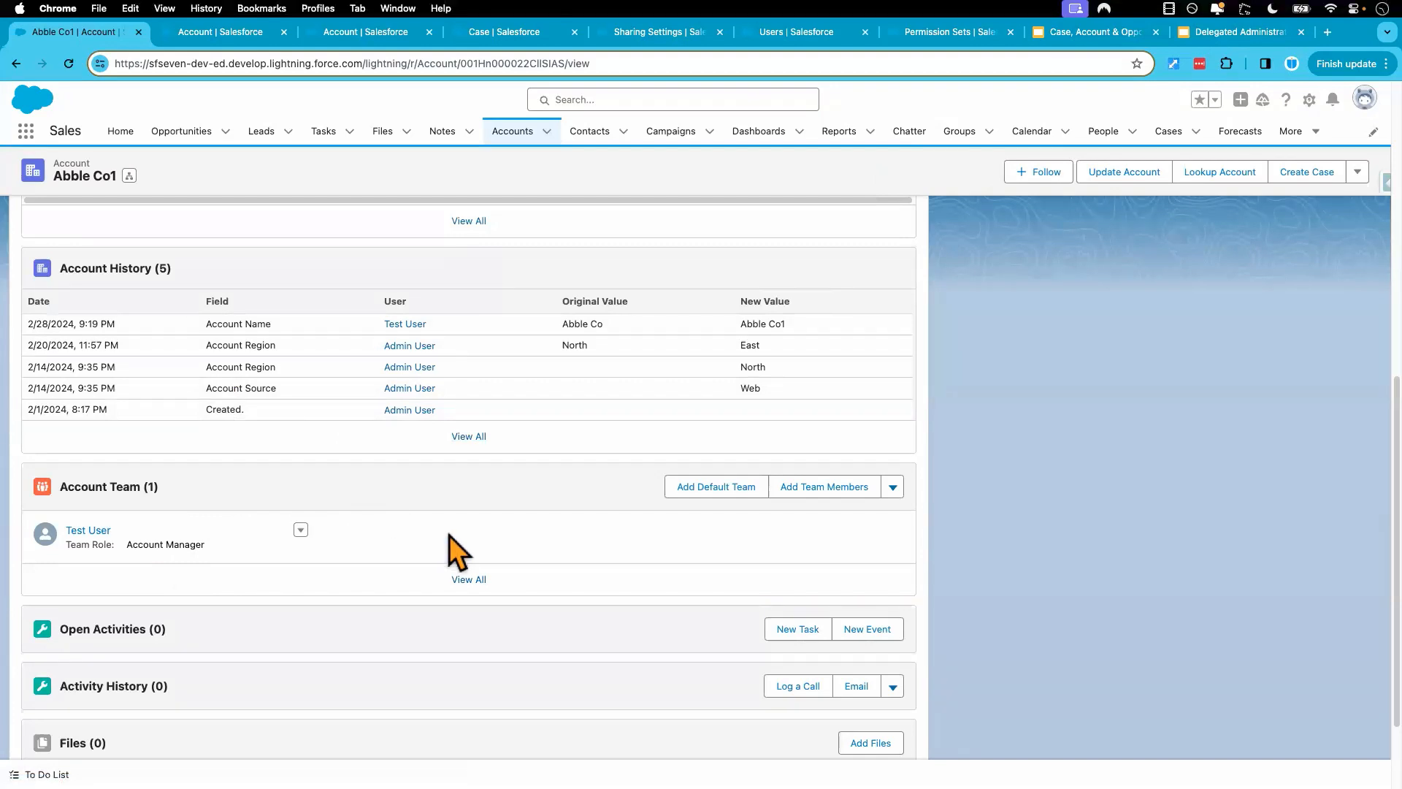
Step: In the test user's session, reload the All Accounts list view and check which accounts are accessible
key("ctrl+Right")
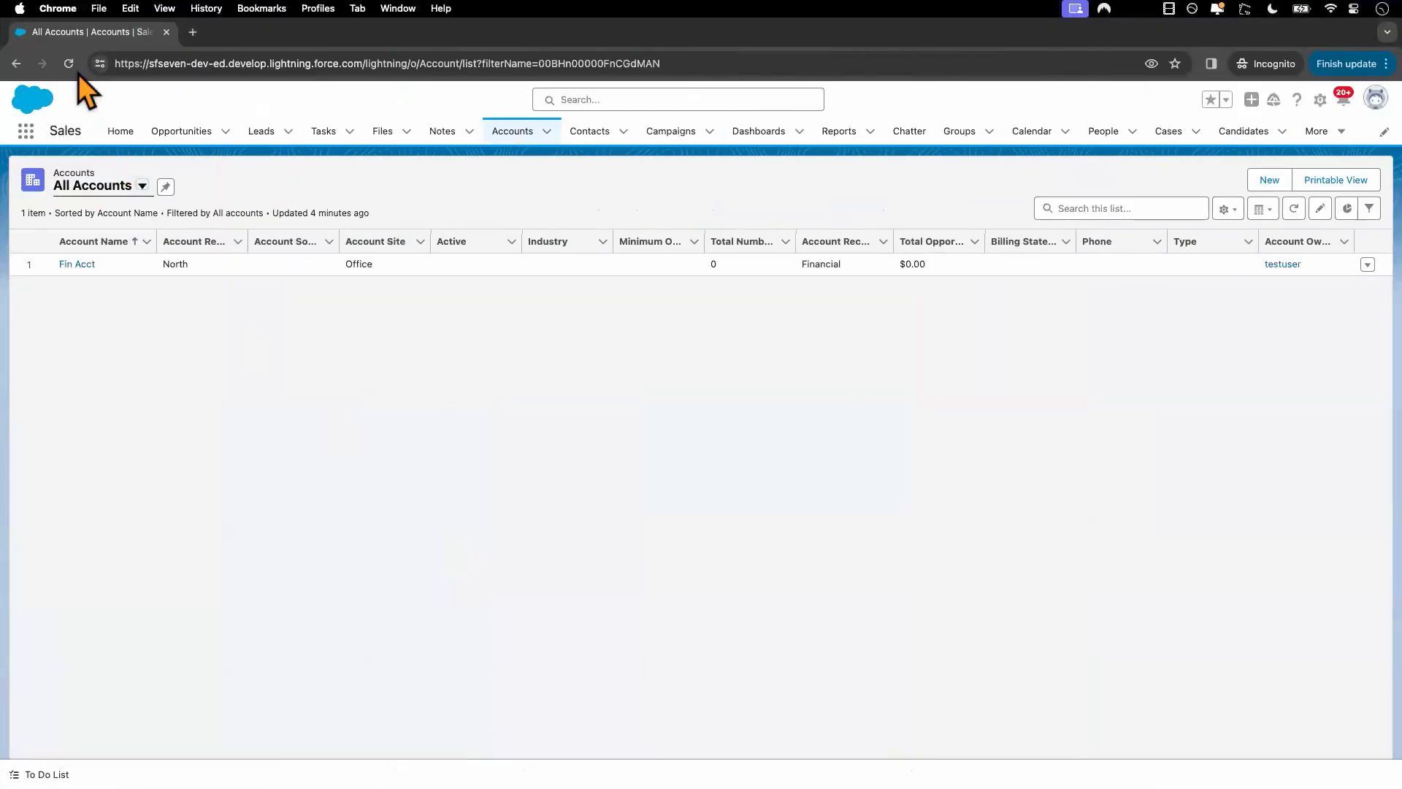
left_click(72, 72)
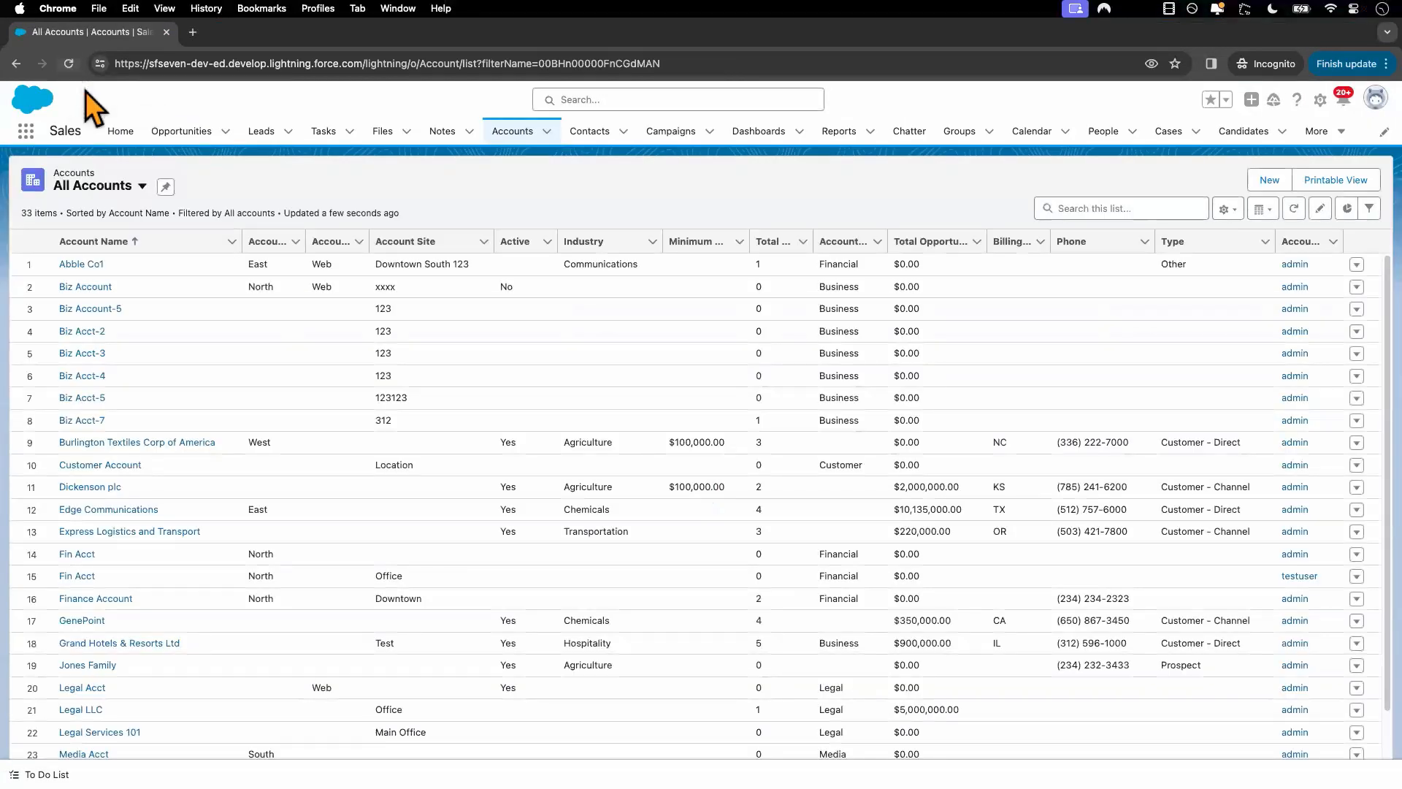
scroll(291, 498, "down", 3)
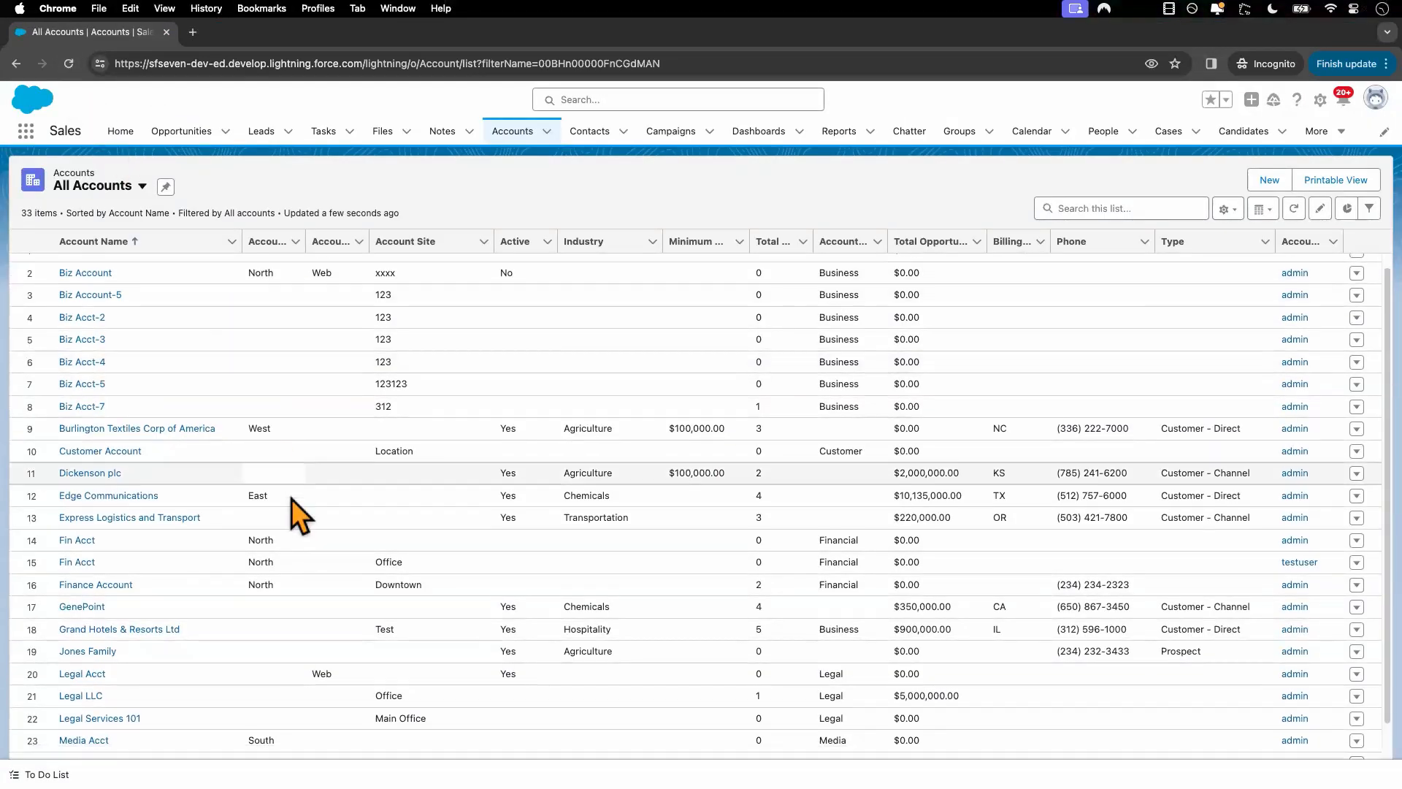
scroll(291, 498, "down", 3)
scroll(291, 498, "up", 5)
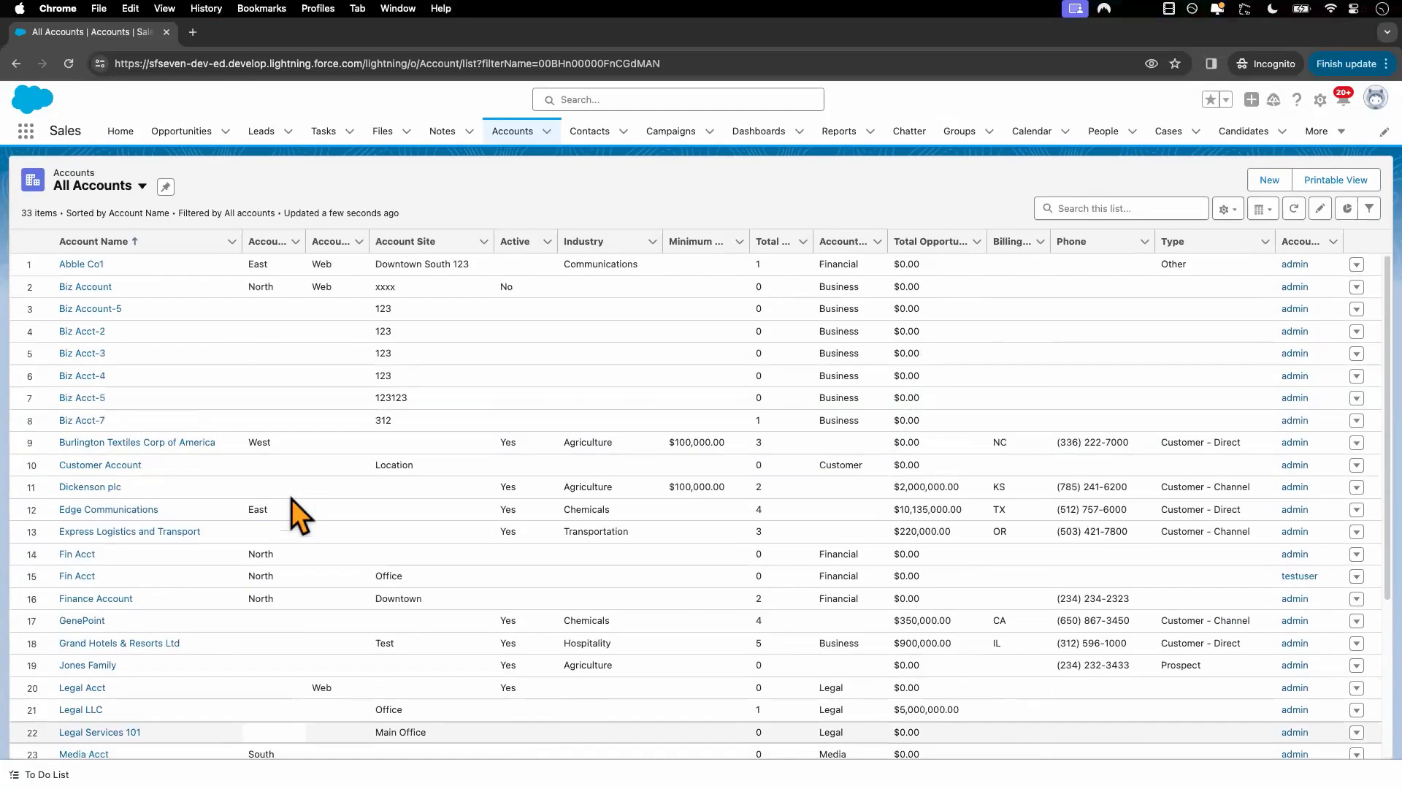
scroll(292, 498, "down", 5)
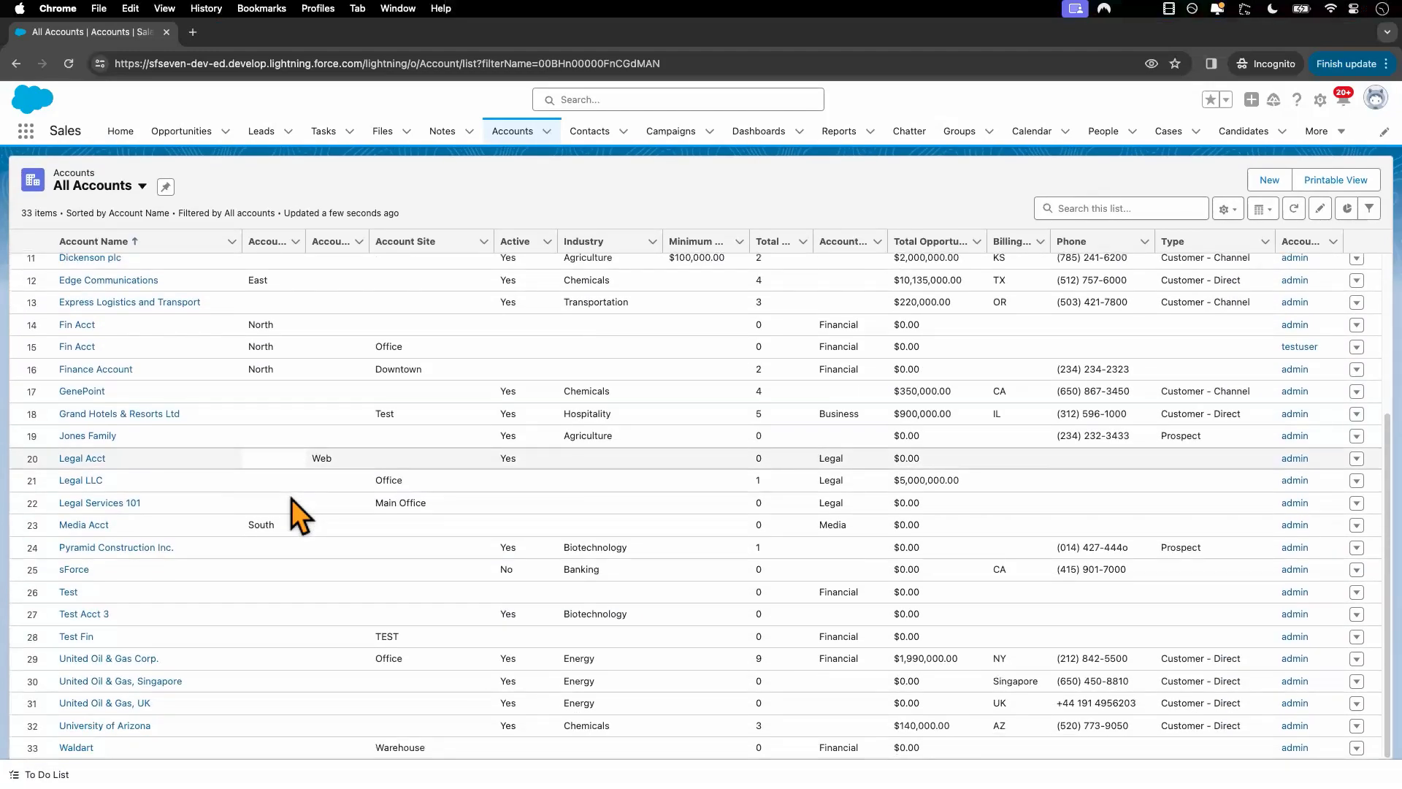
scroll(292, 498, "up", 2)
scroll(291, 498, "up", 3)
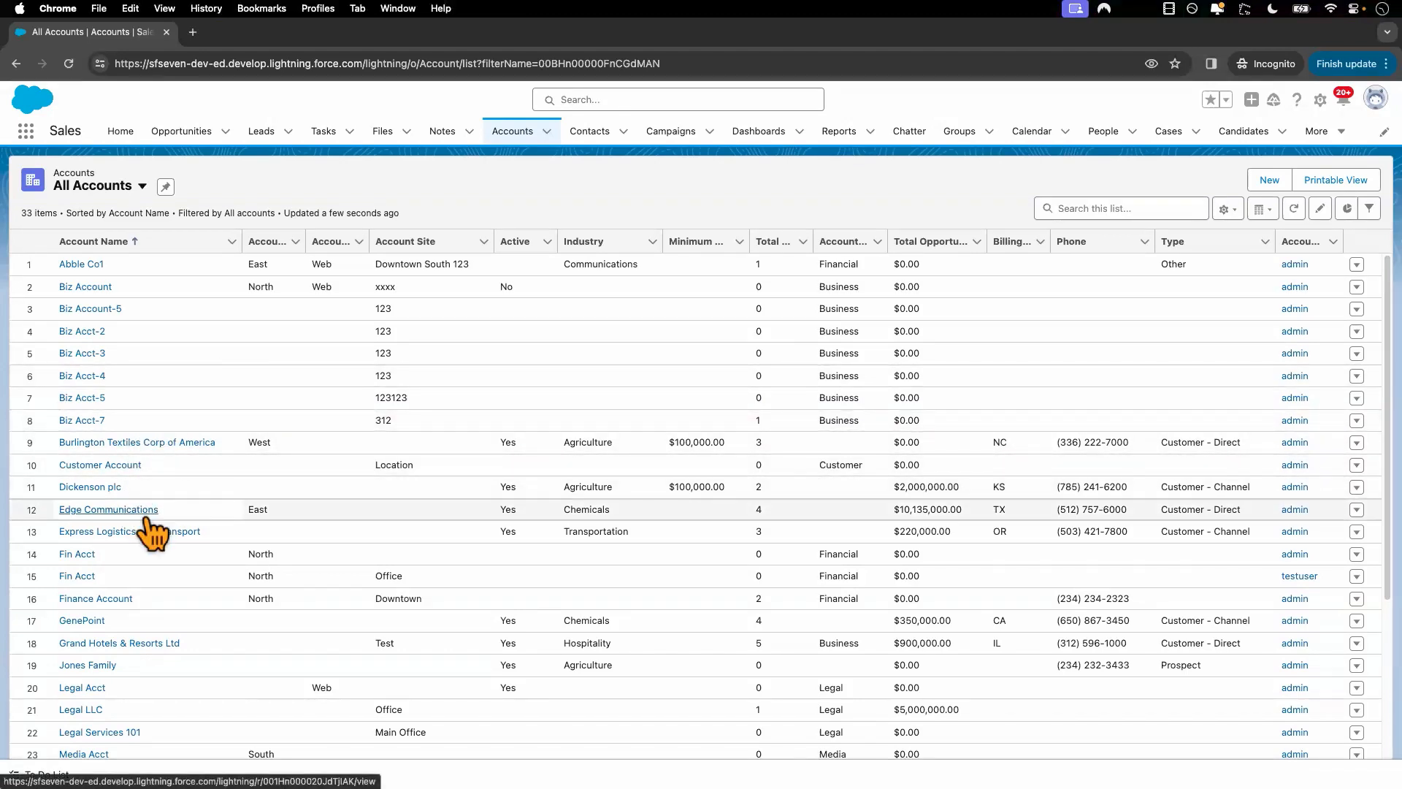
Step: In the admin session, return to the Default Account Team in Advanced User Details and open the test user's entry for editing
key("ctrl+Left")
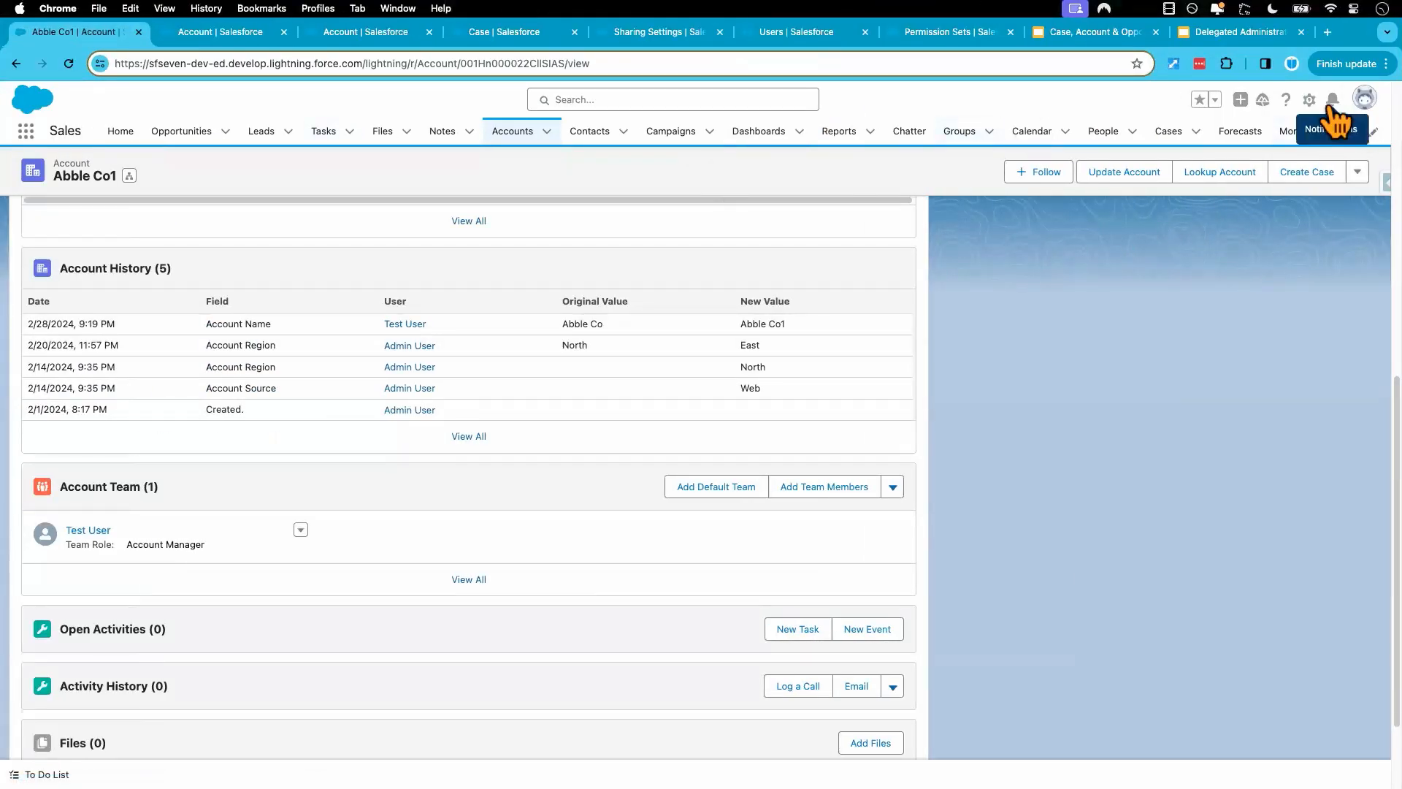
left_click(1362, 99)
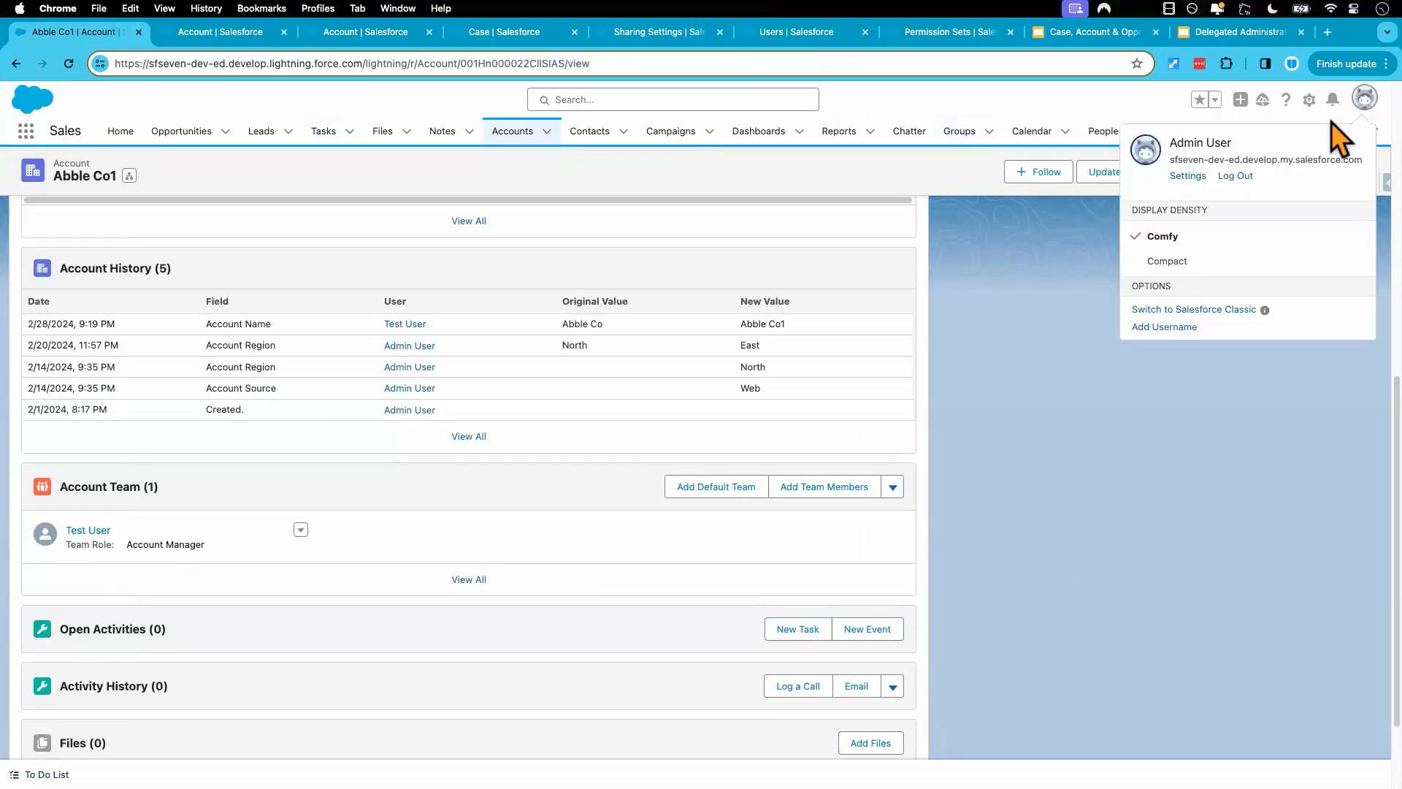
left_click(1191, 177)
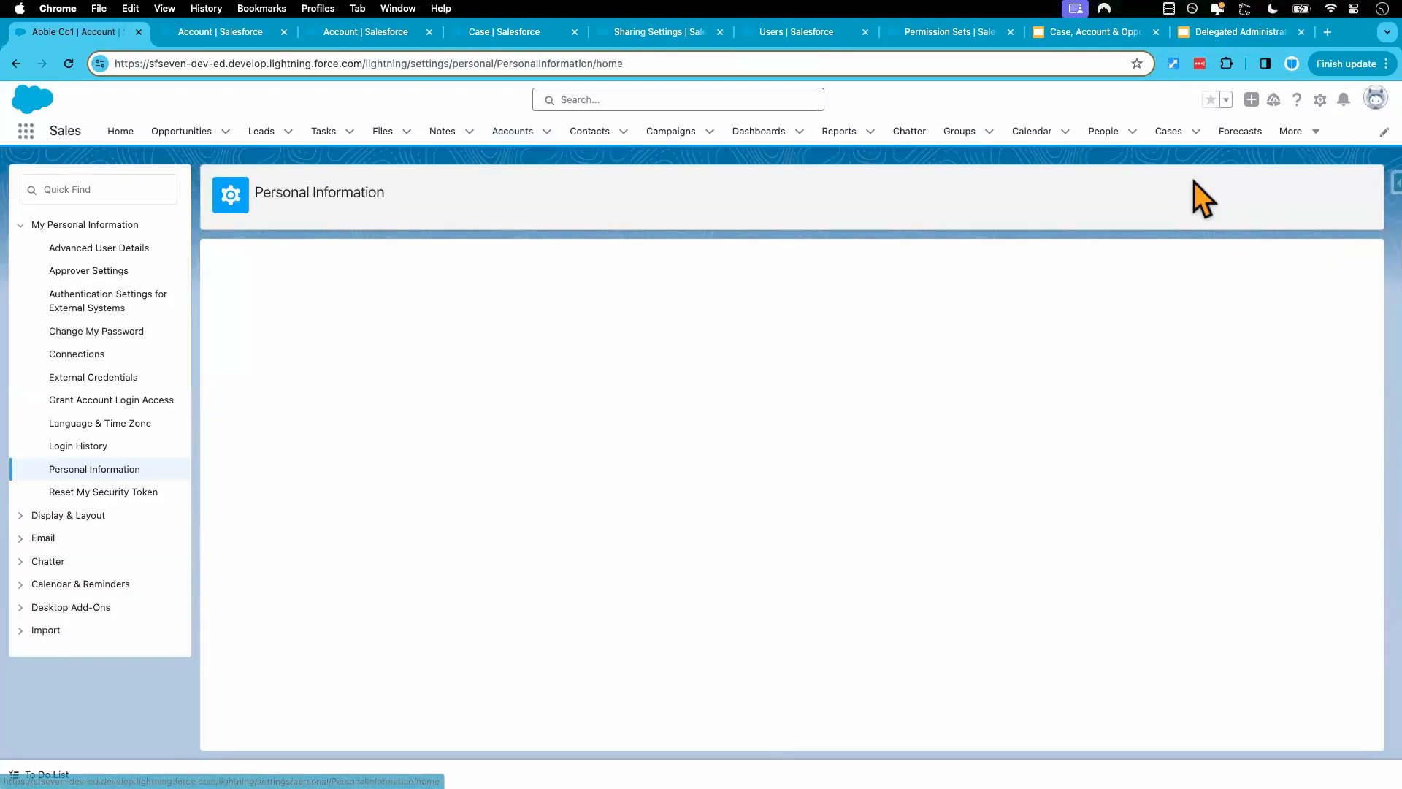
left_click(108, 252)
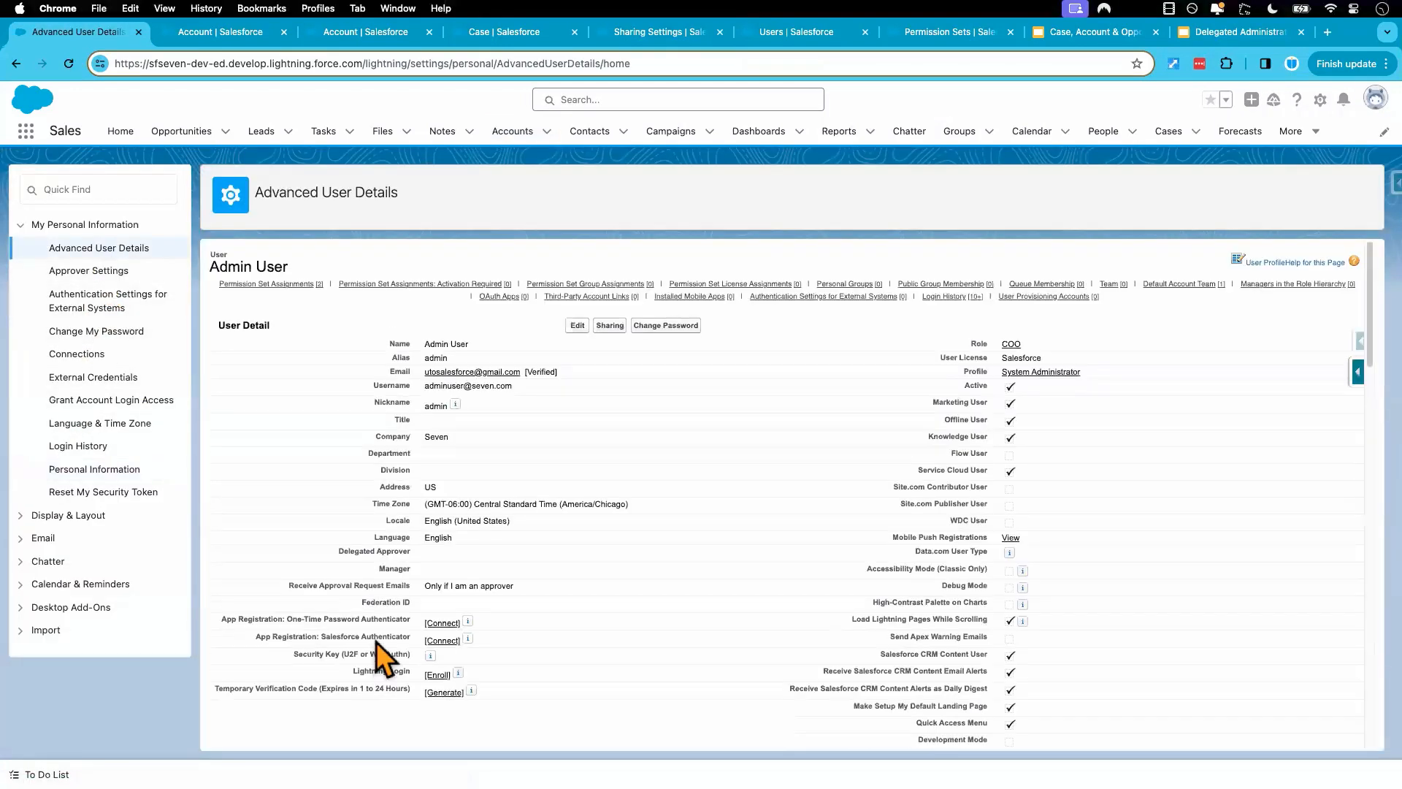
scroll(375, 642, "down", 1)
scroll(545, 463, "down", 15)
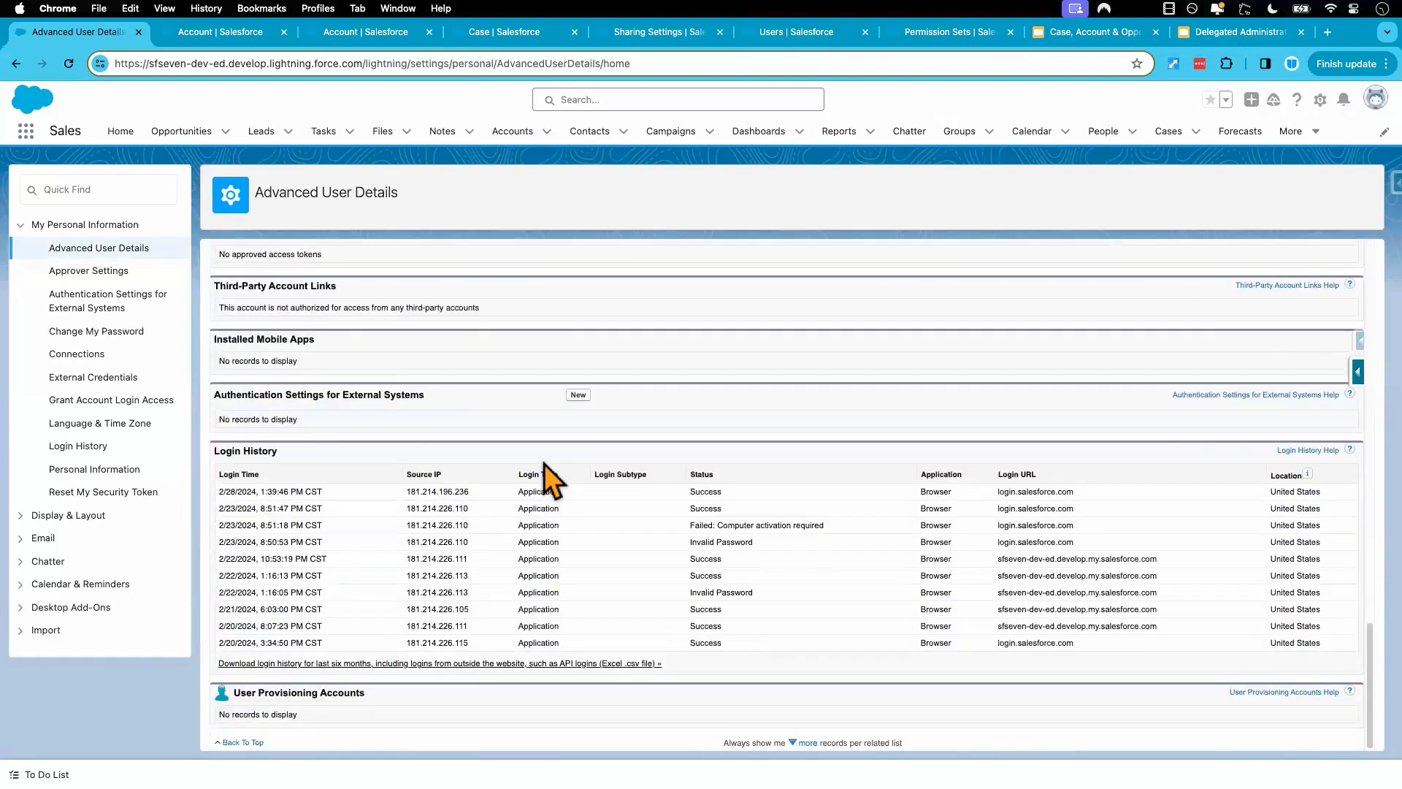
scroll(544, 463, "up", 5)
scroll(545, 463, "up", 3)
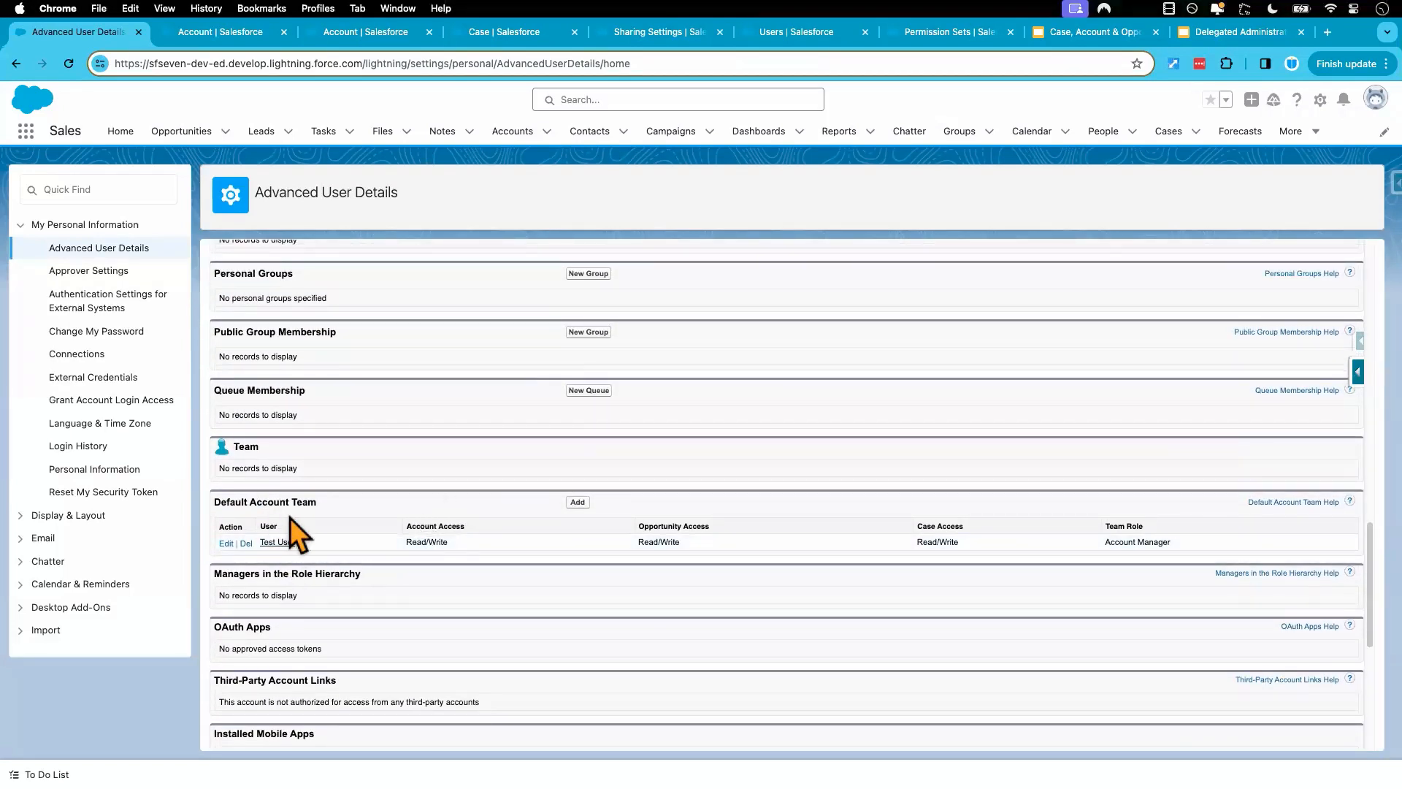
left_click(225, 543)
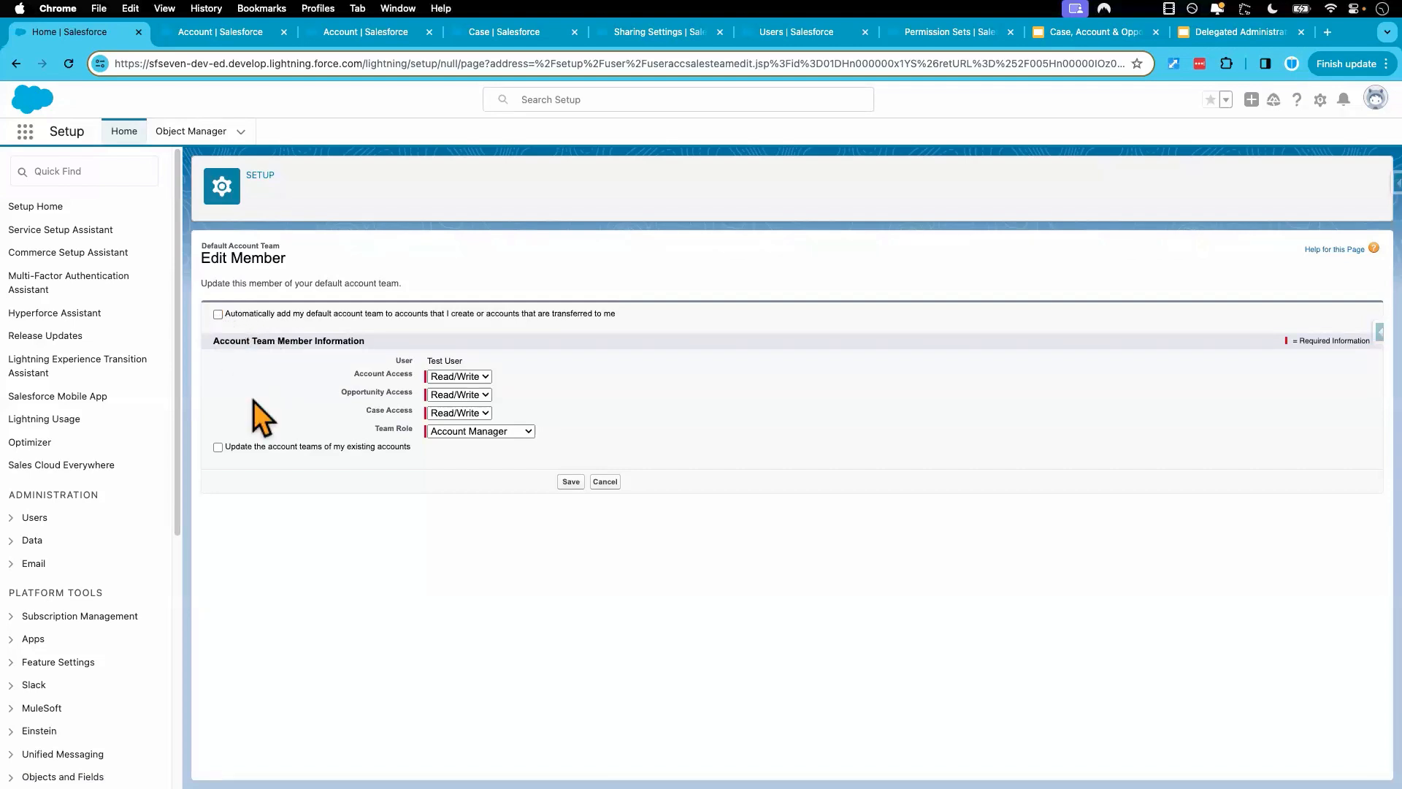
Step: Save the test user's default account team entry, then open the Accounts list in the Sales app
left_click(569, 481)
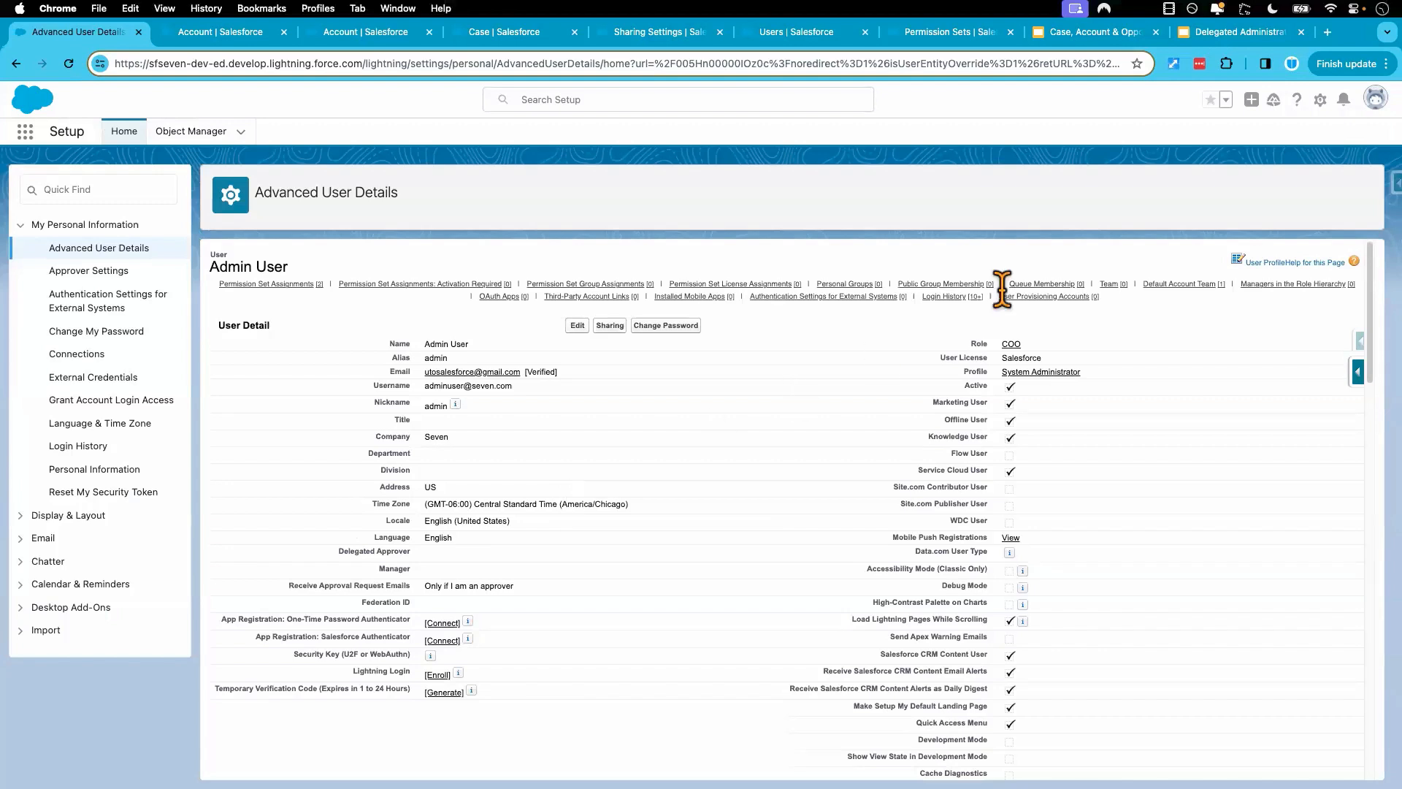
left_click(247, 43)
left_click(283, 33)
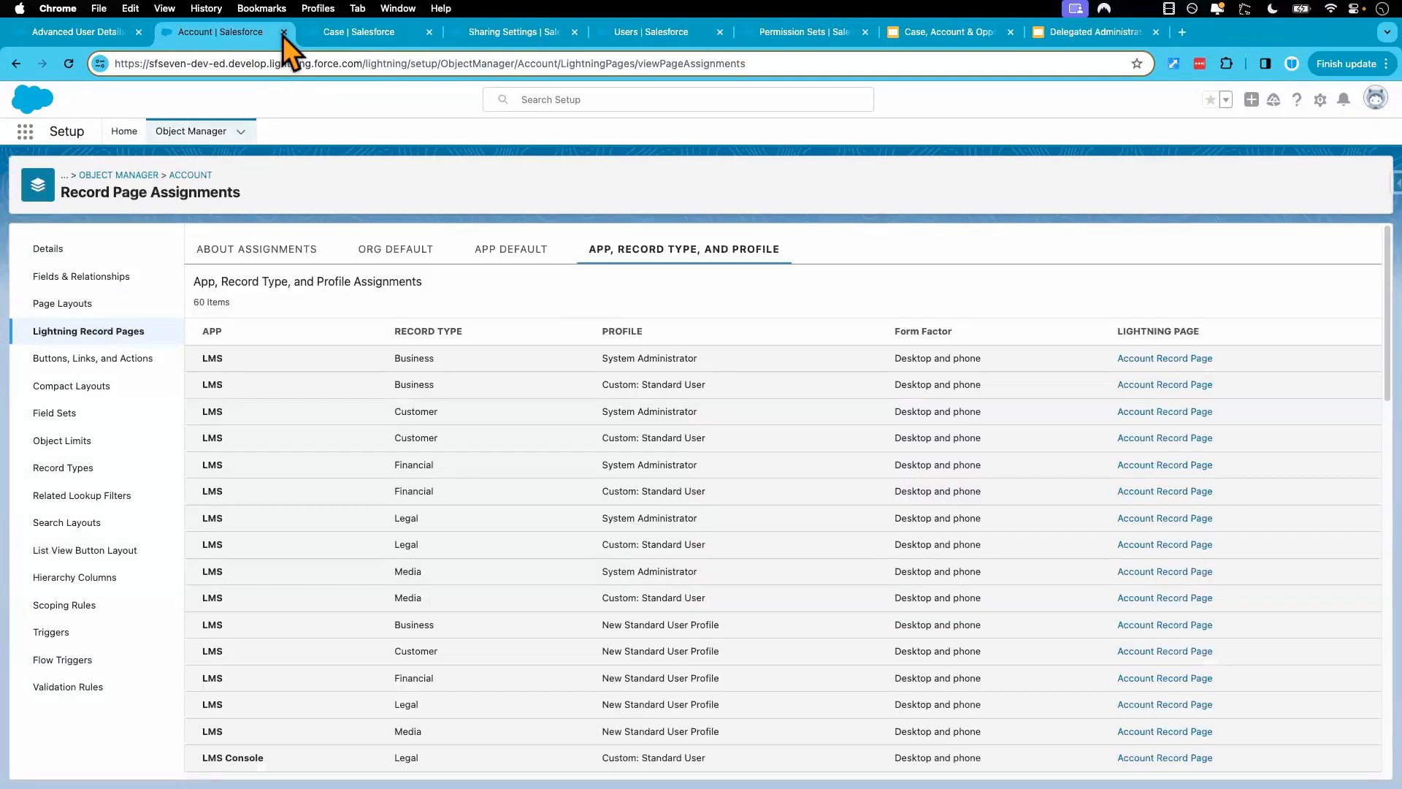
left_click(356, 37)
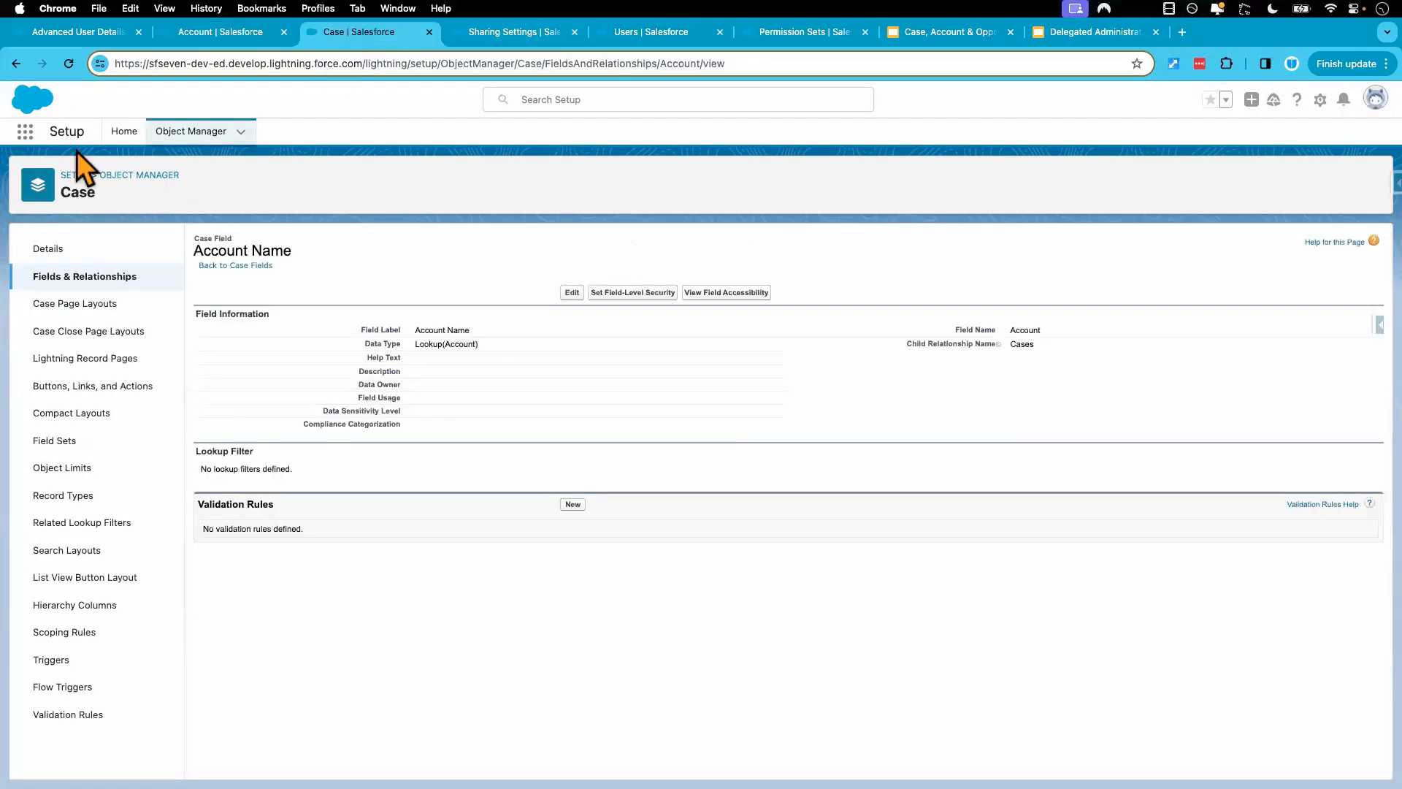
left_click(25, 132)
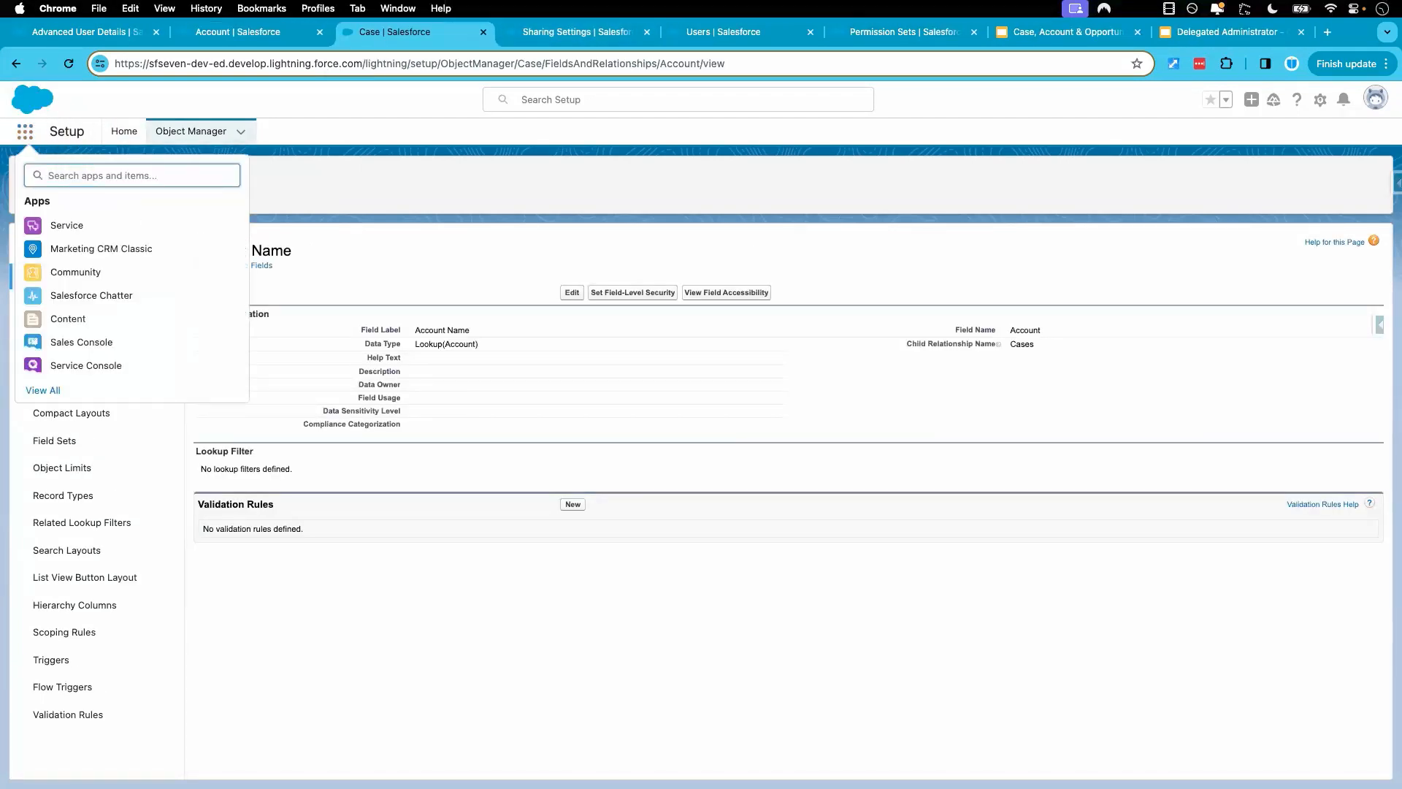
type("sales")
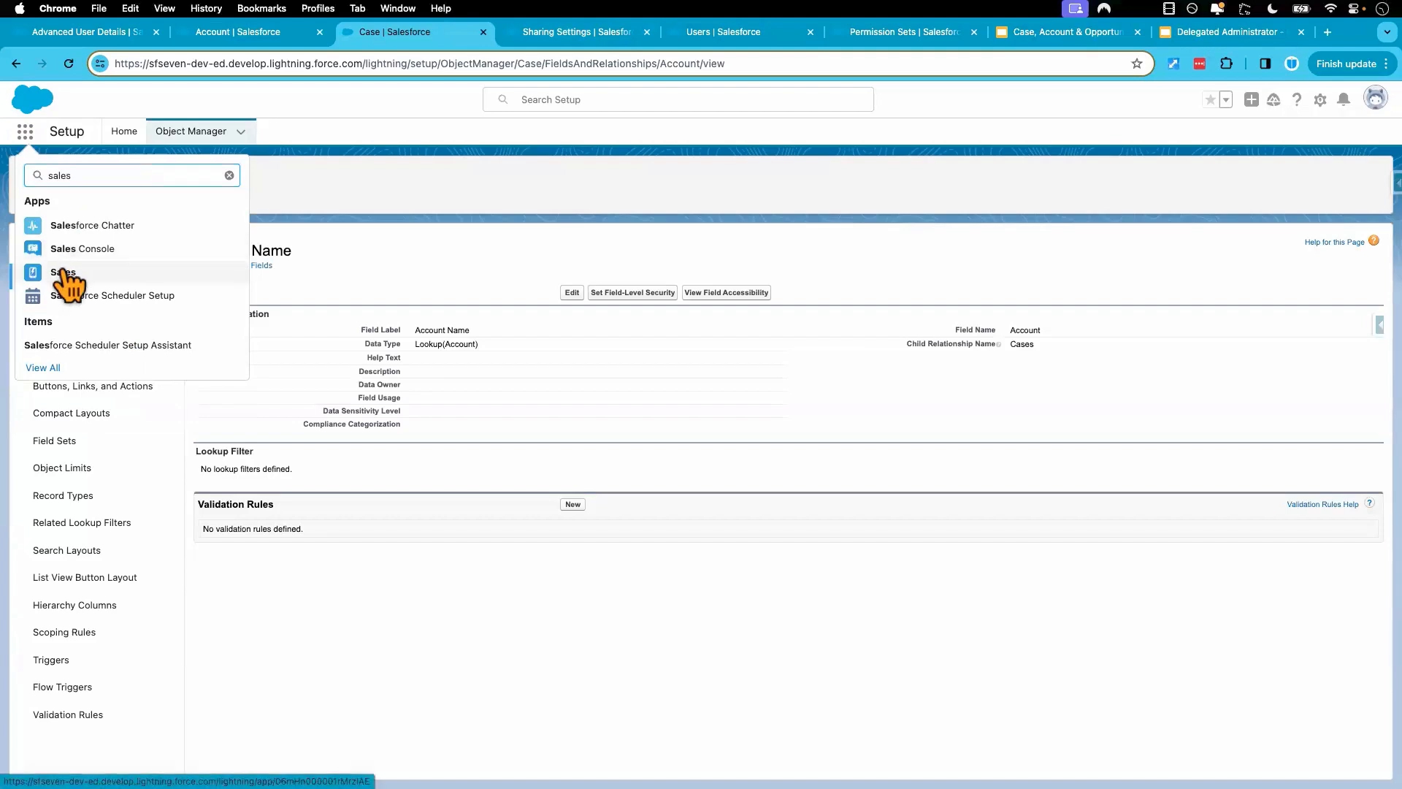
left_click(65, 274)
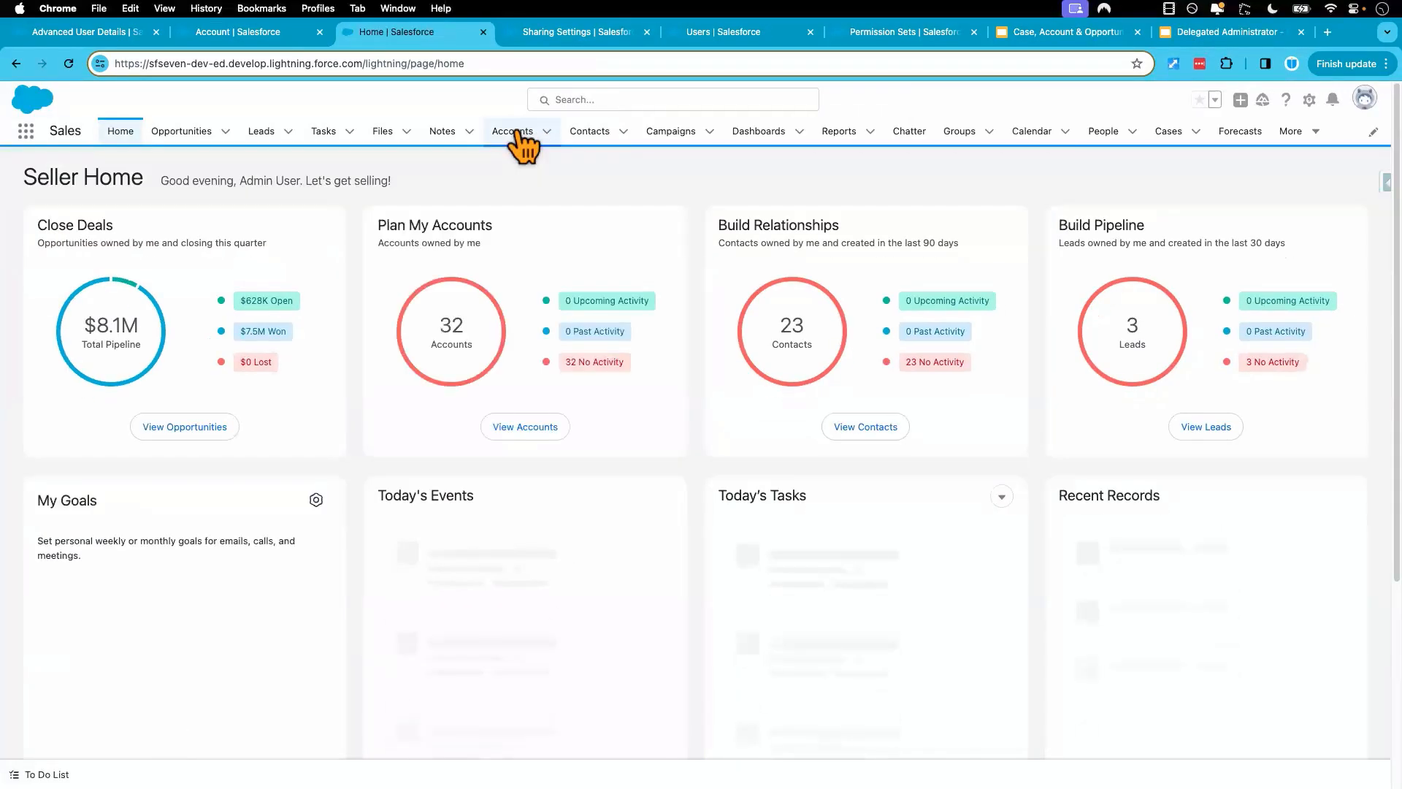
left_click(520, 133)
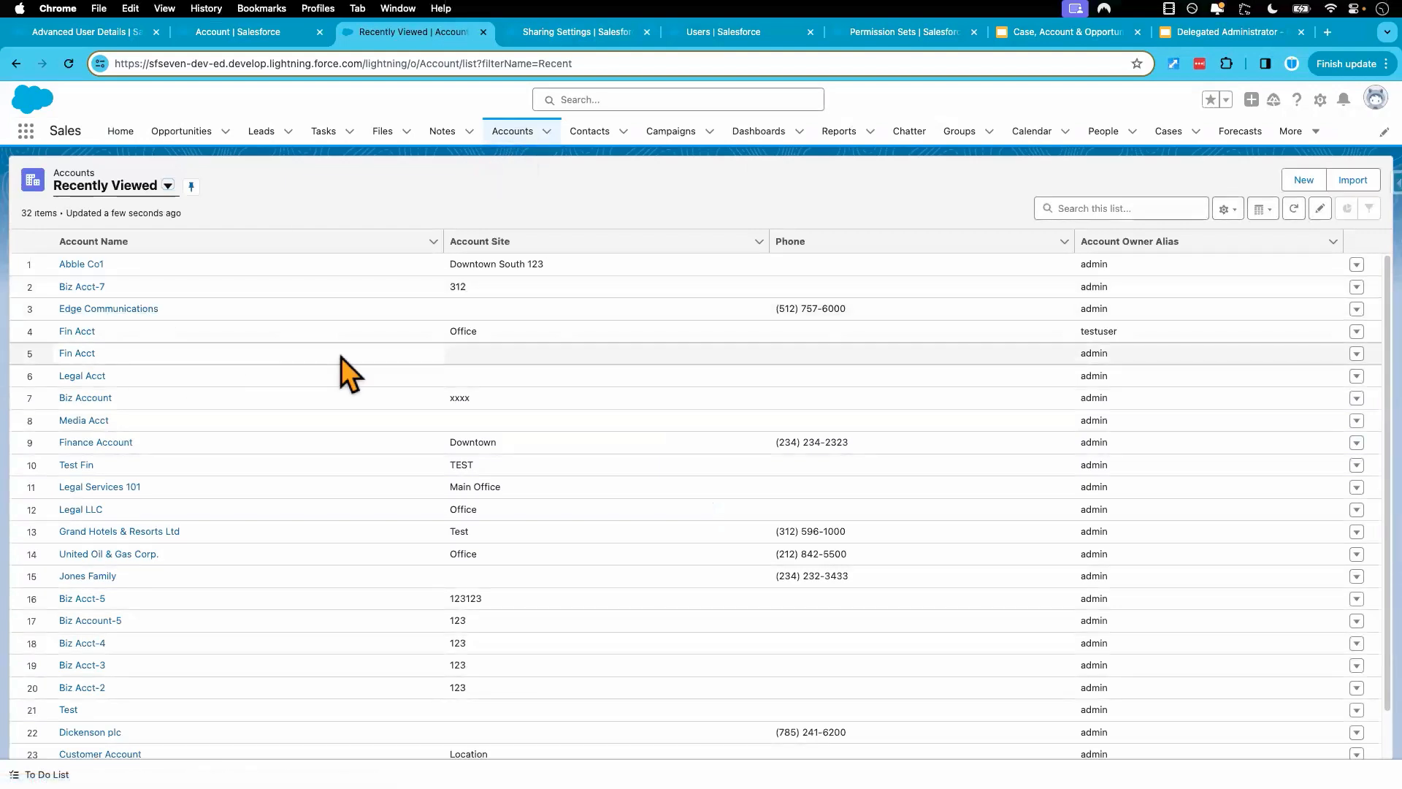
Step: In the test user's session, set the display density to Compact and refresh the All Accounts list
key("ctrl+Right")
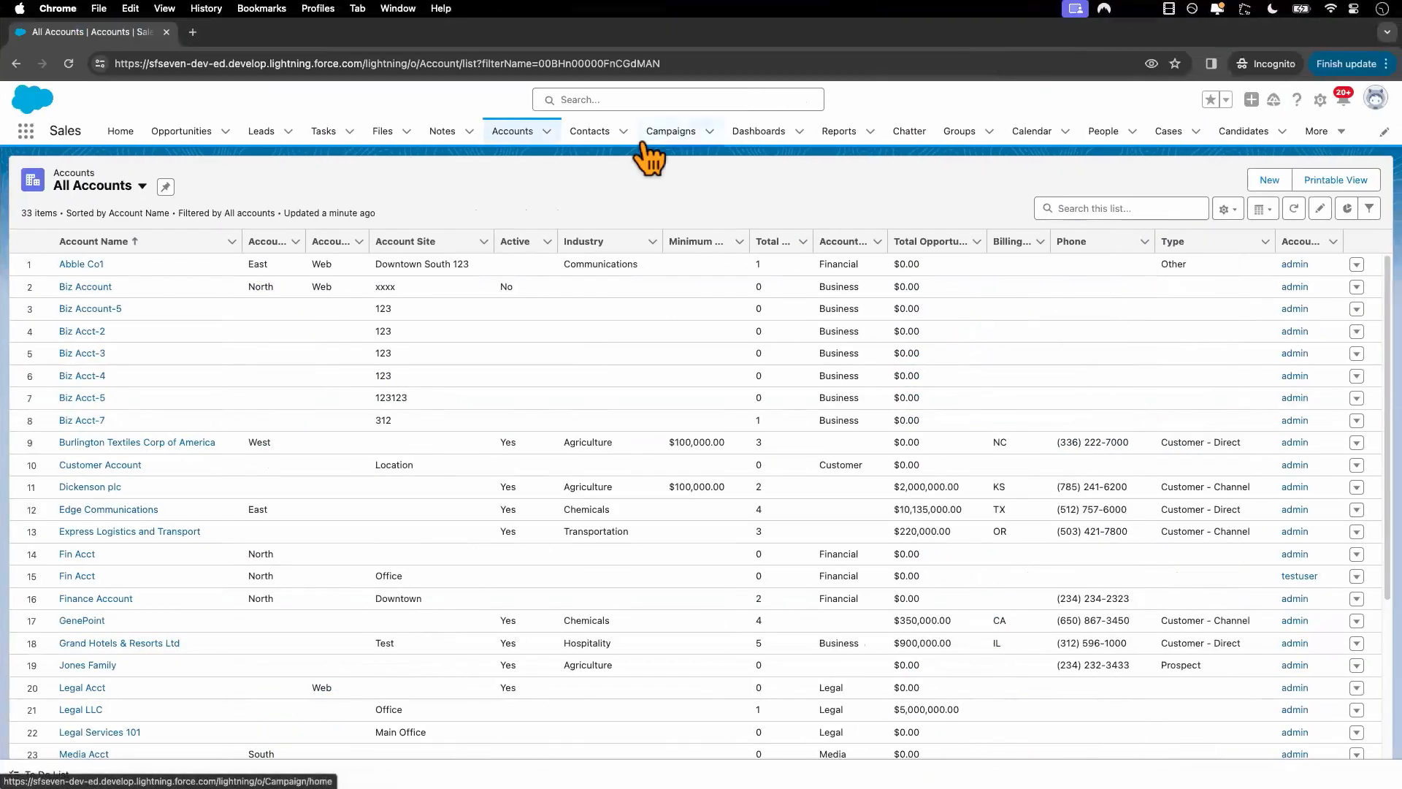
left_click(1366, 102)
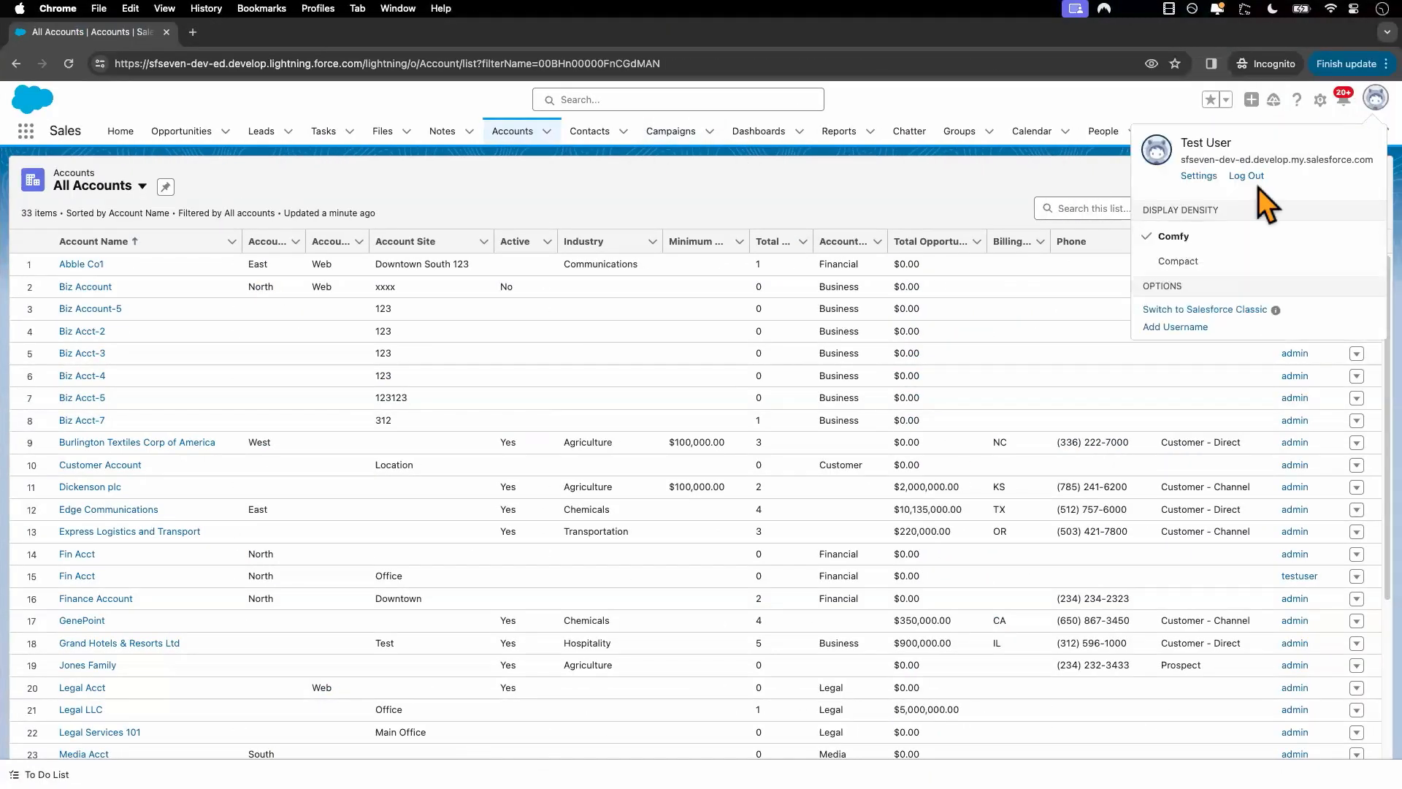
left_click(1181, 261)
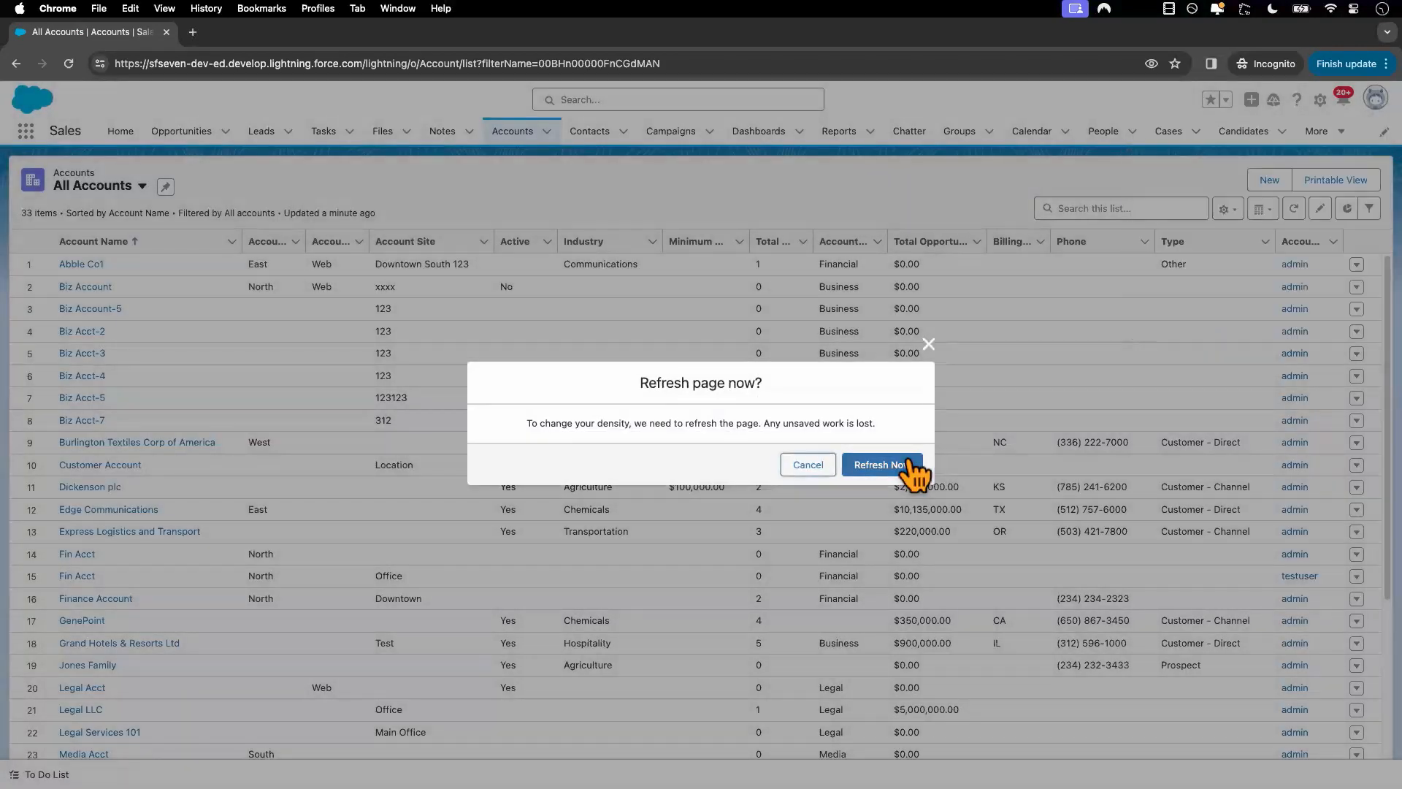
left_click(902, 465)
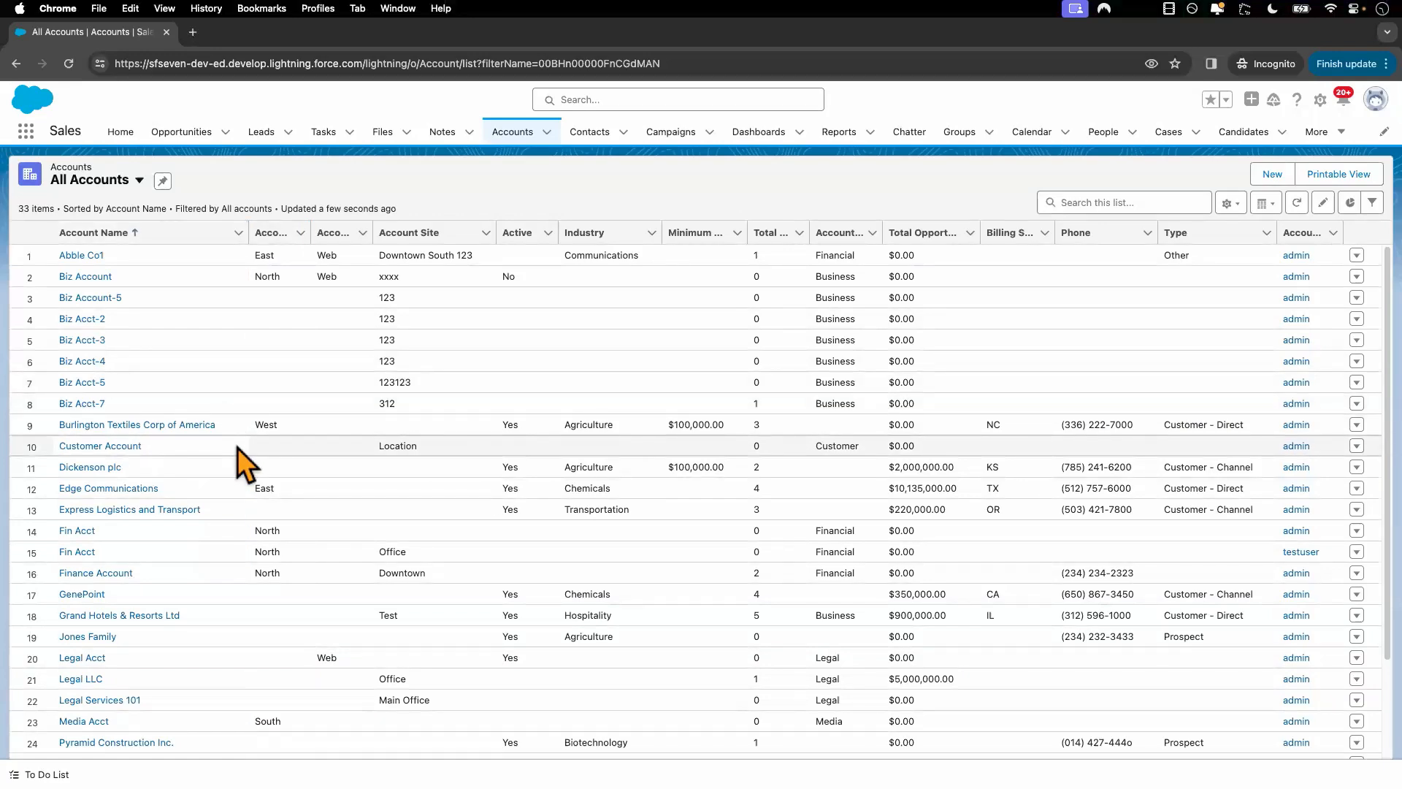
Step: In the admin session, open the Abble Co1 account and delete the test user from its account team
key("ctrl+Right")
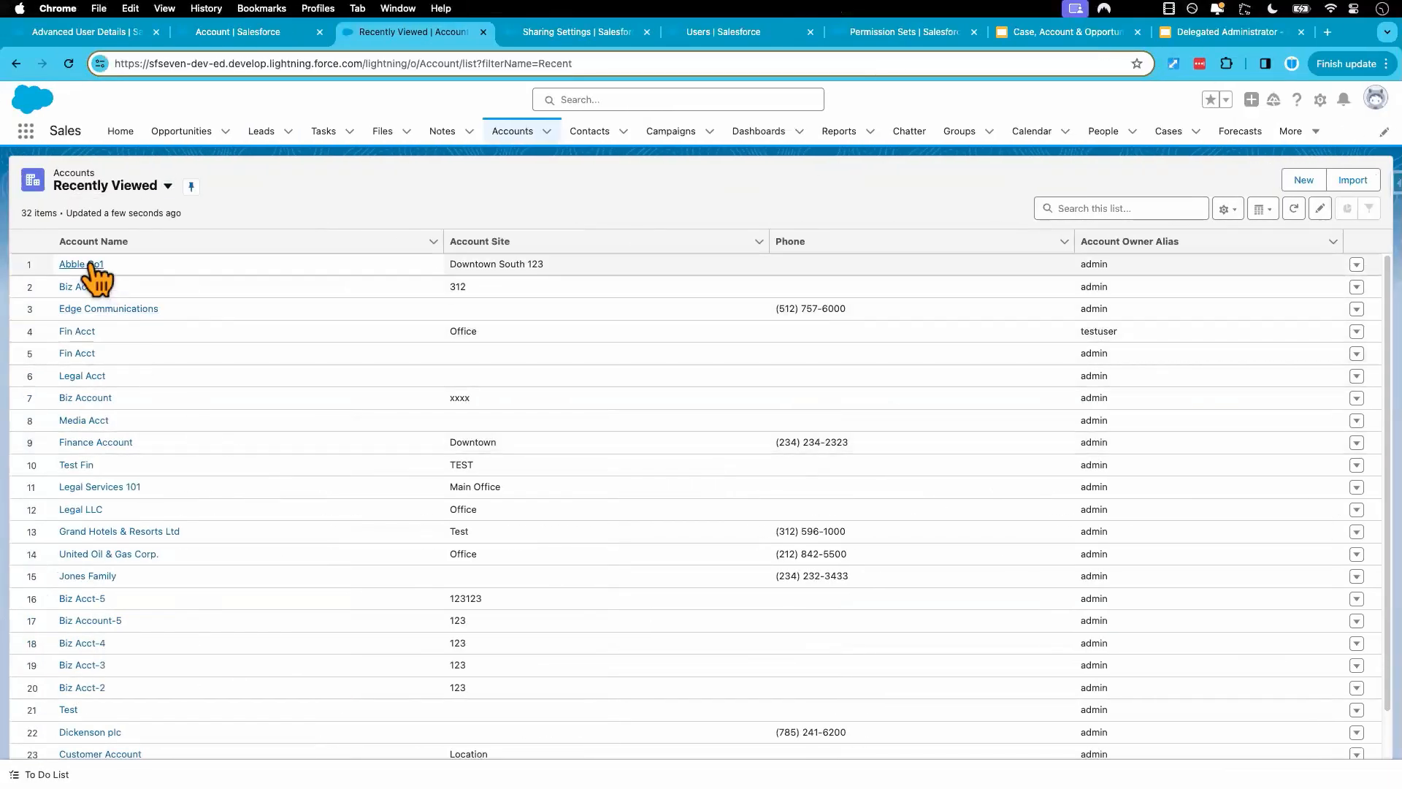
left_click(82, 264)
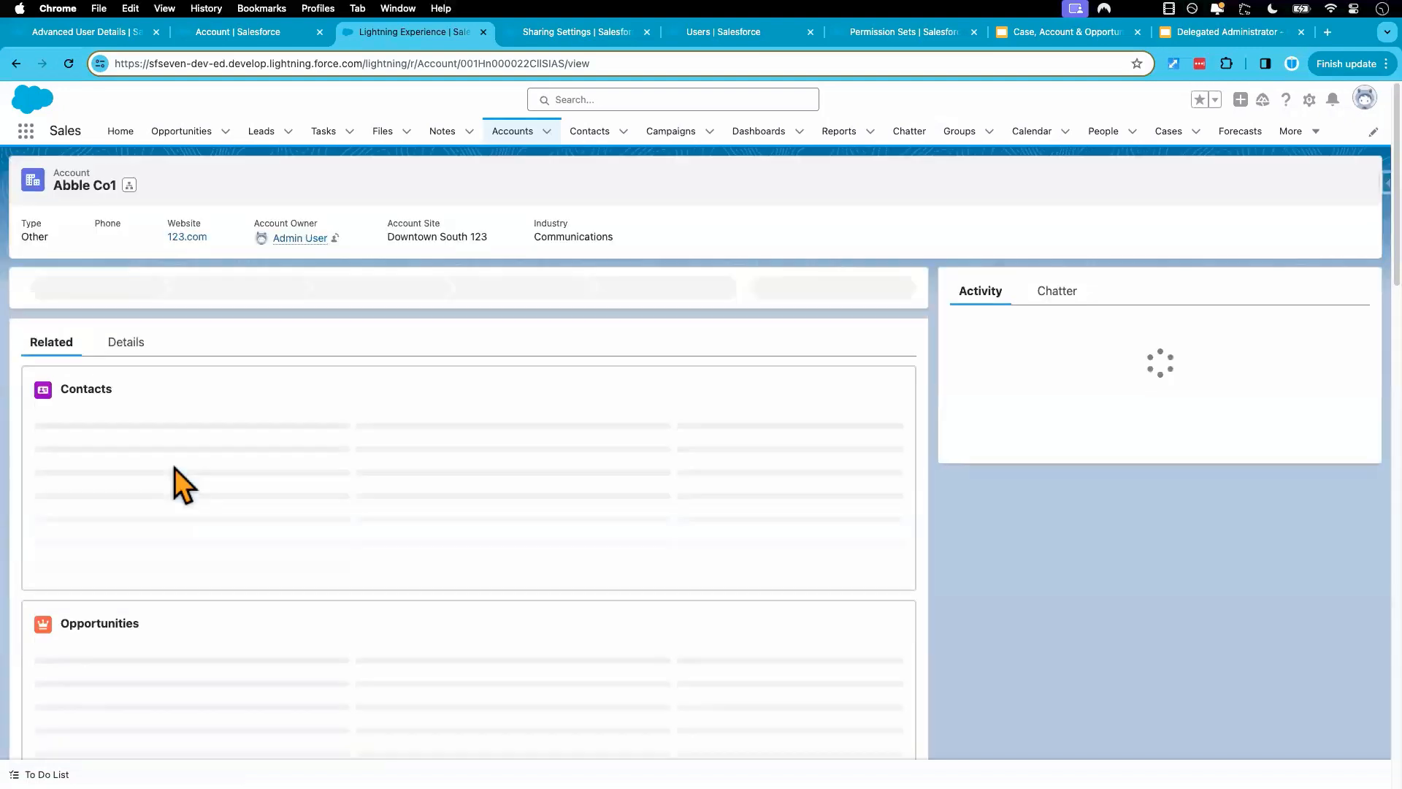
scroll(173, 478, "down", 2)
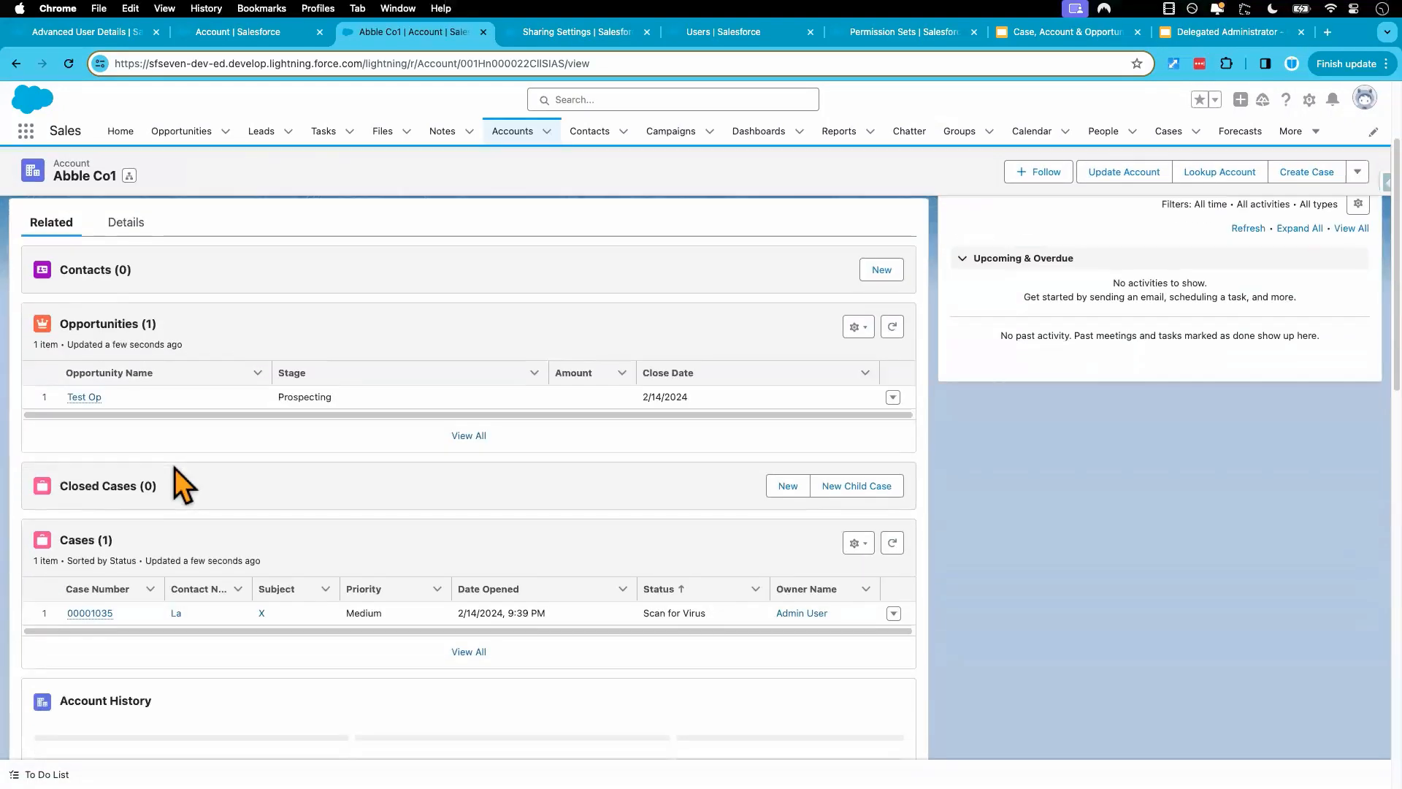
scroll(263, 563, "down", 7)
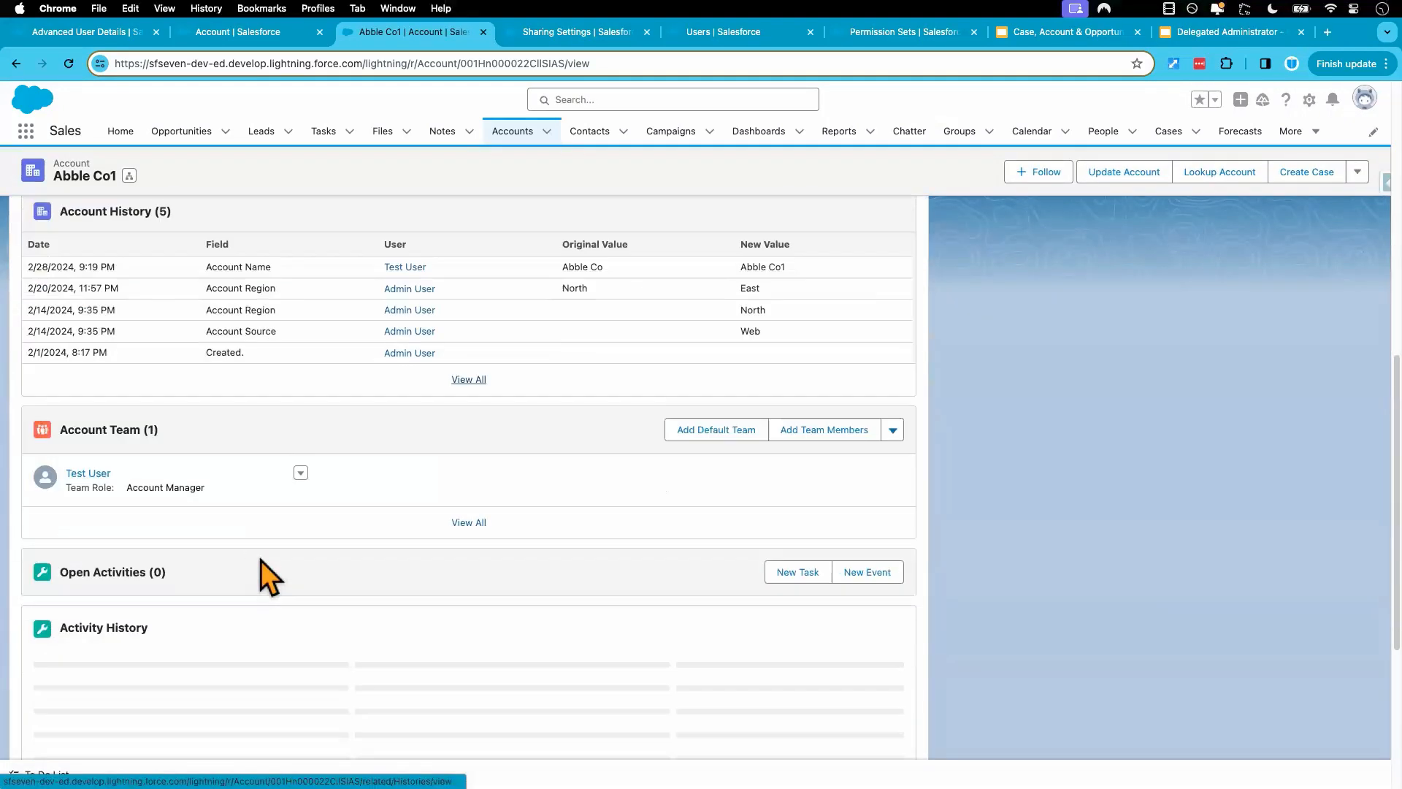
left_click(301, 417)
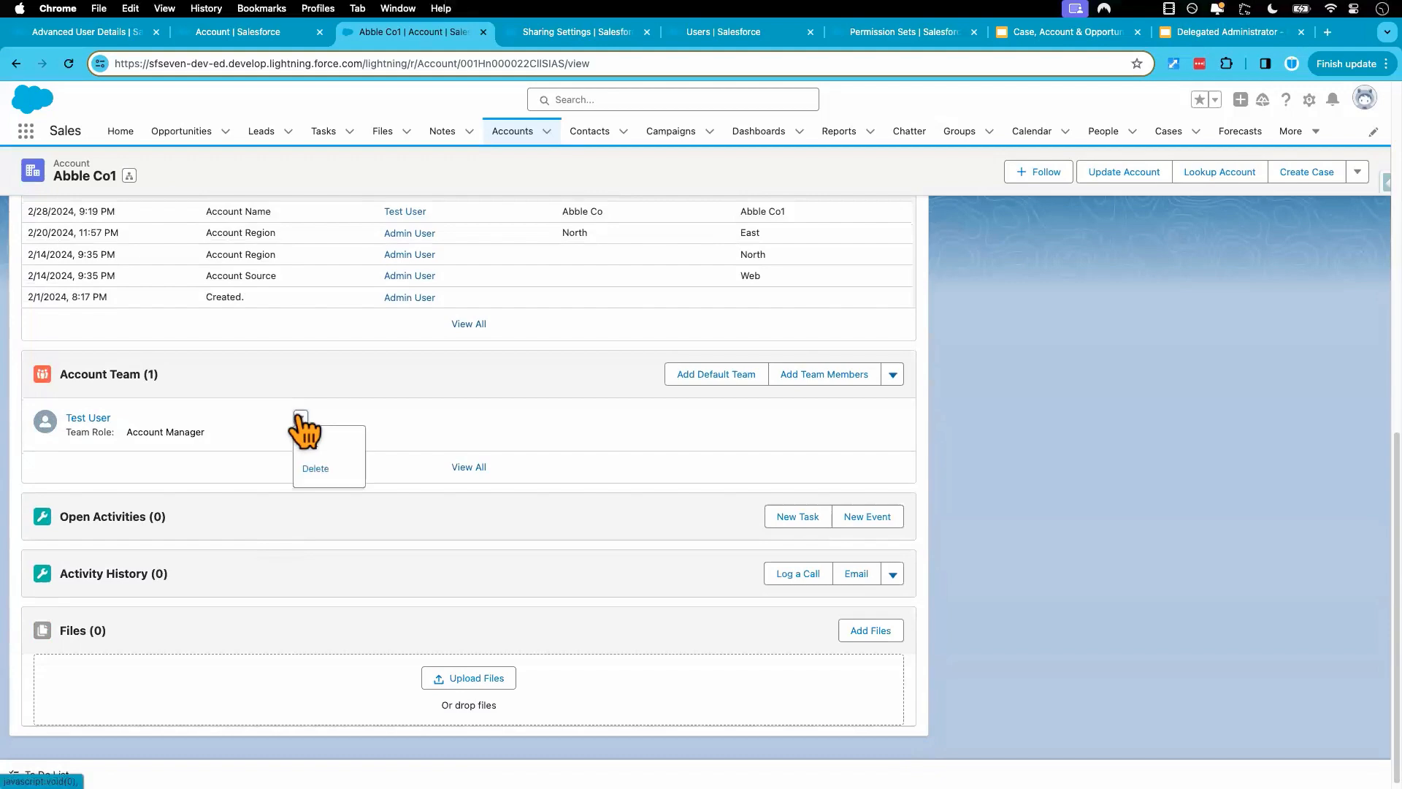
left_click(323, 474)
left_click(897, 464)
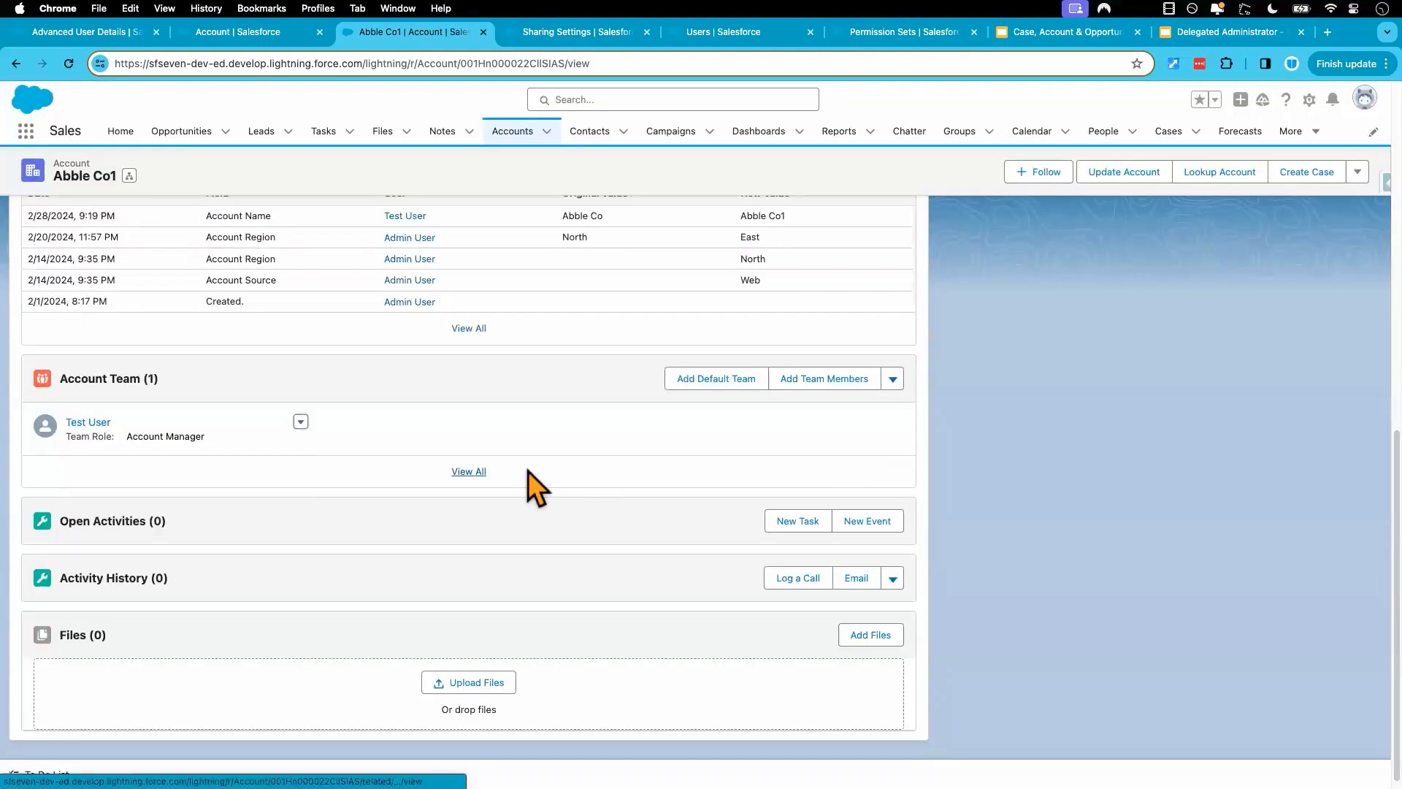
scroll(338, 476, "up", 10)
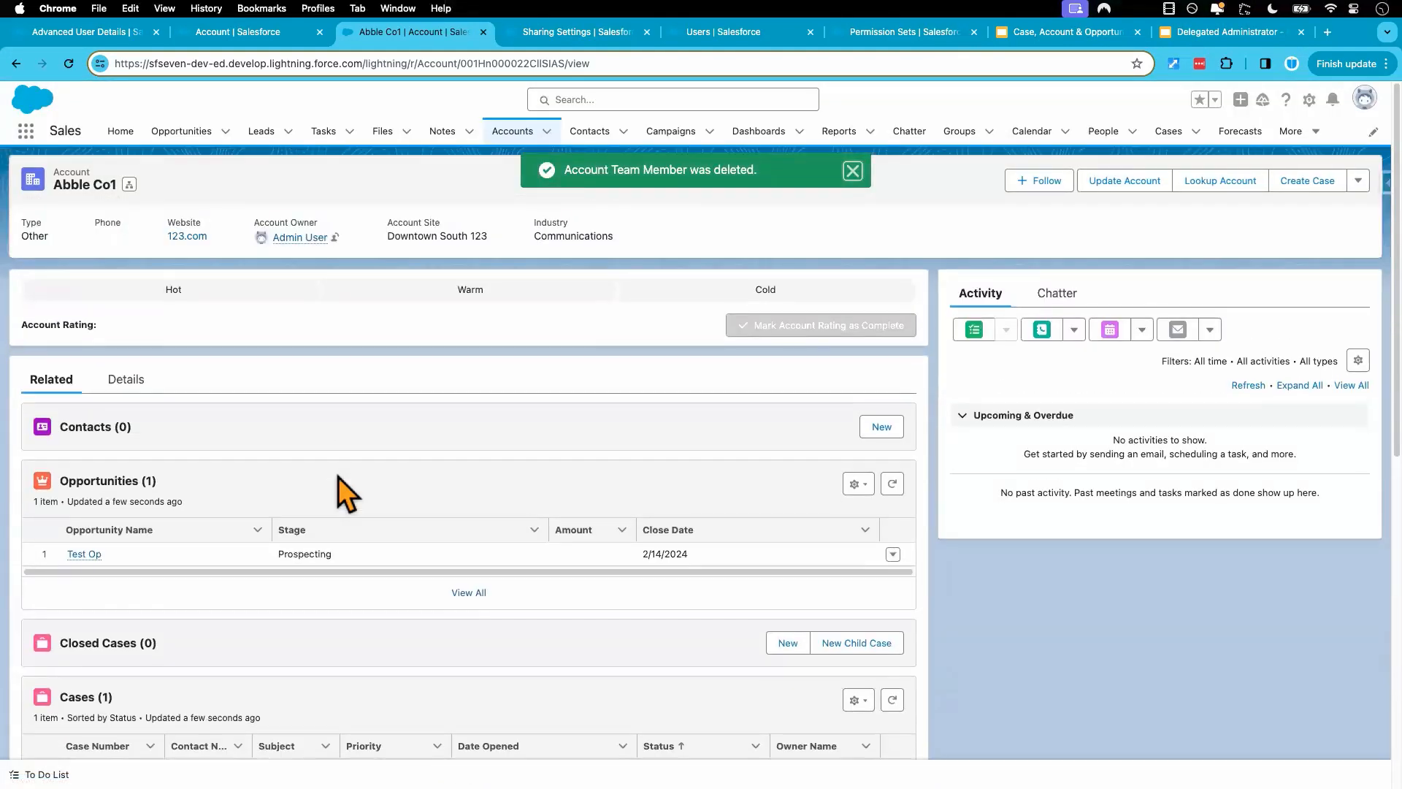
Step: In the test user's session, set the display density to Comfy and refresh the page to check access to Abble Co1
key("ctrl+Right")
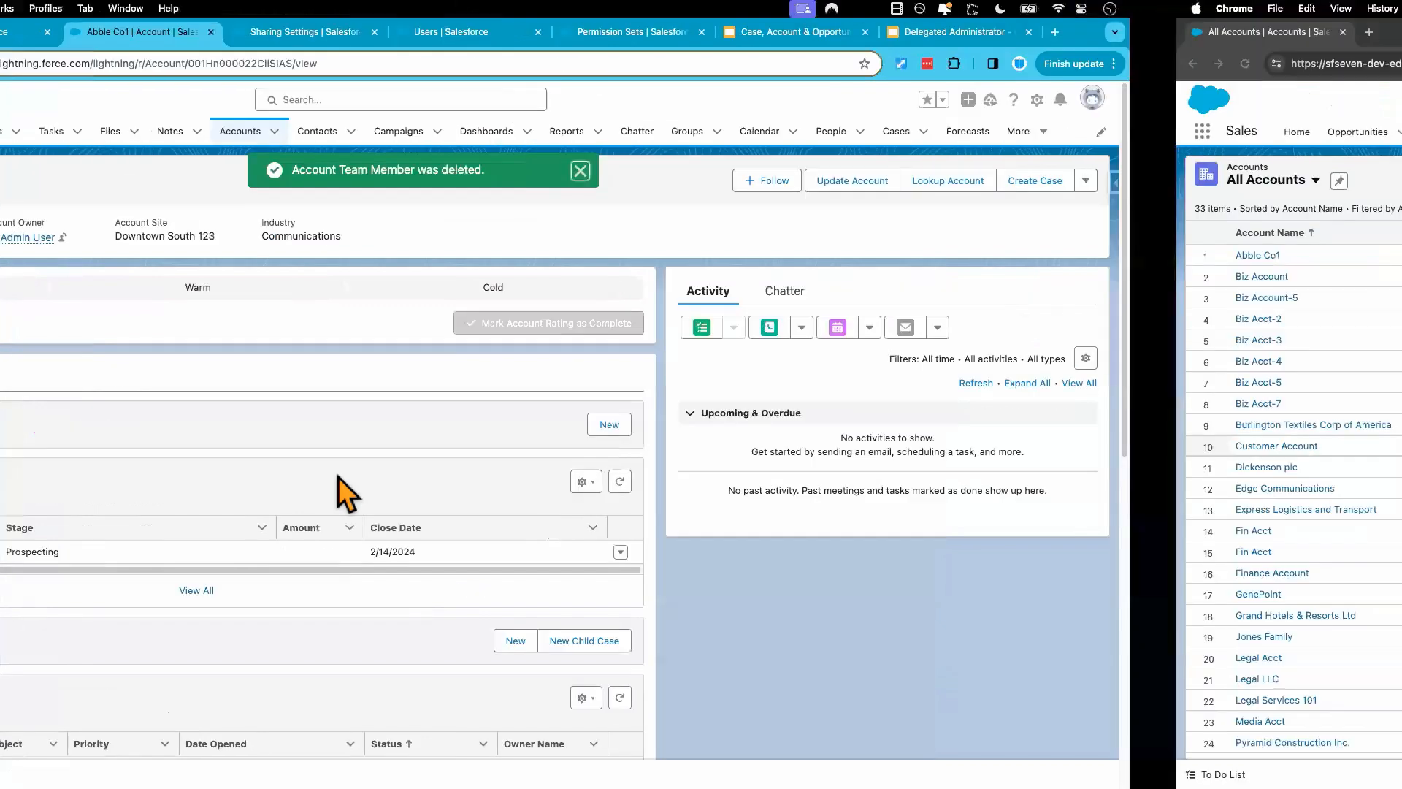
left_click(1365, 103)
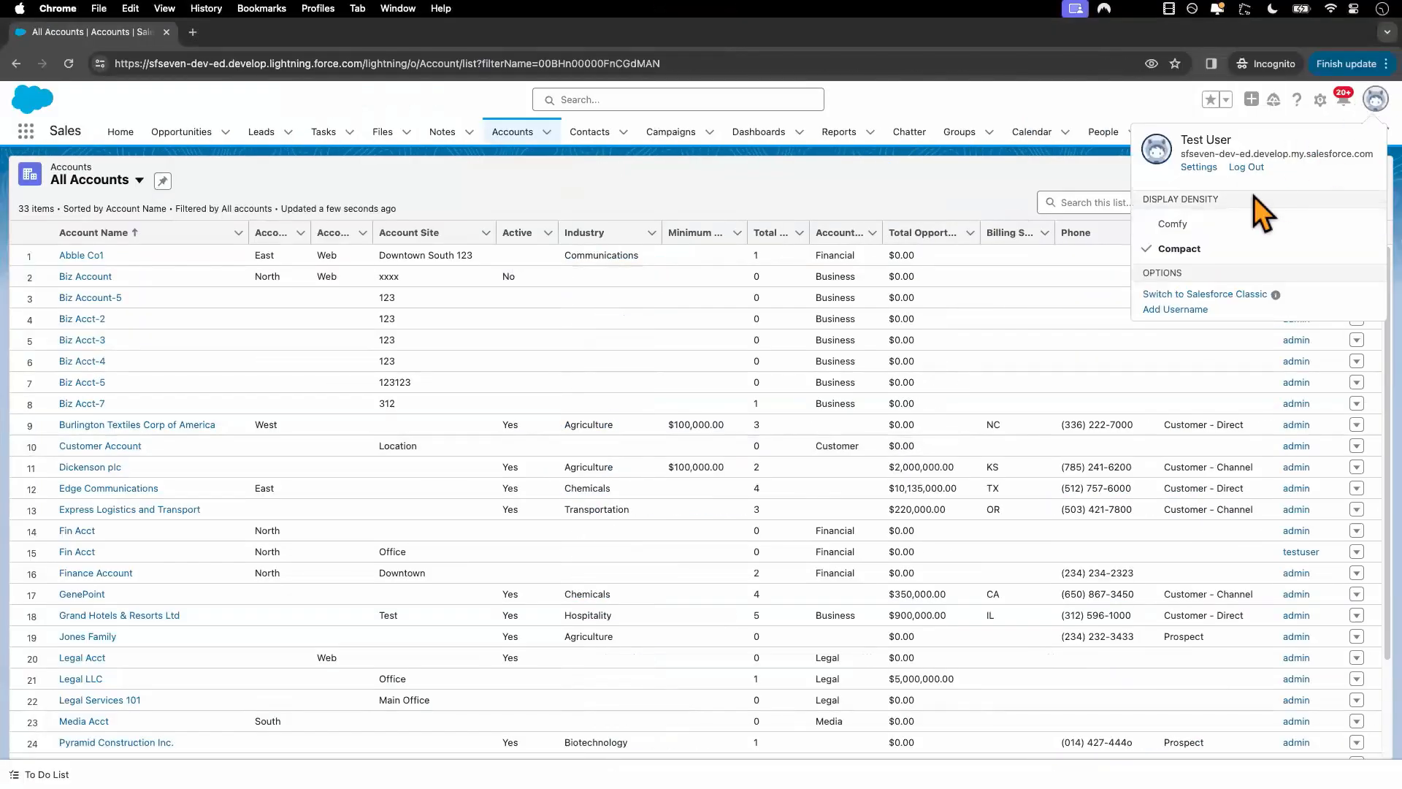
left_click(1174, 226)
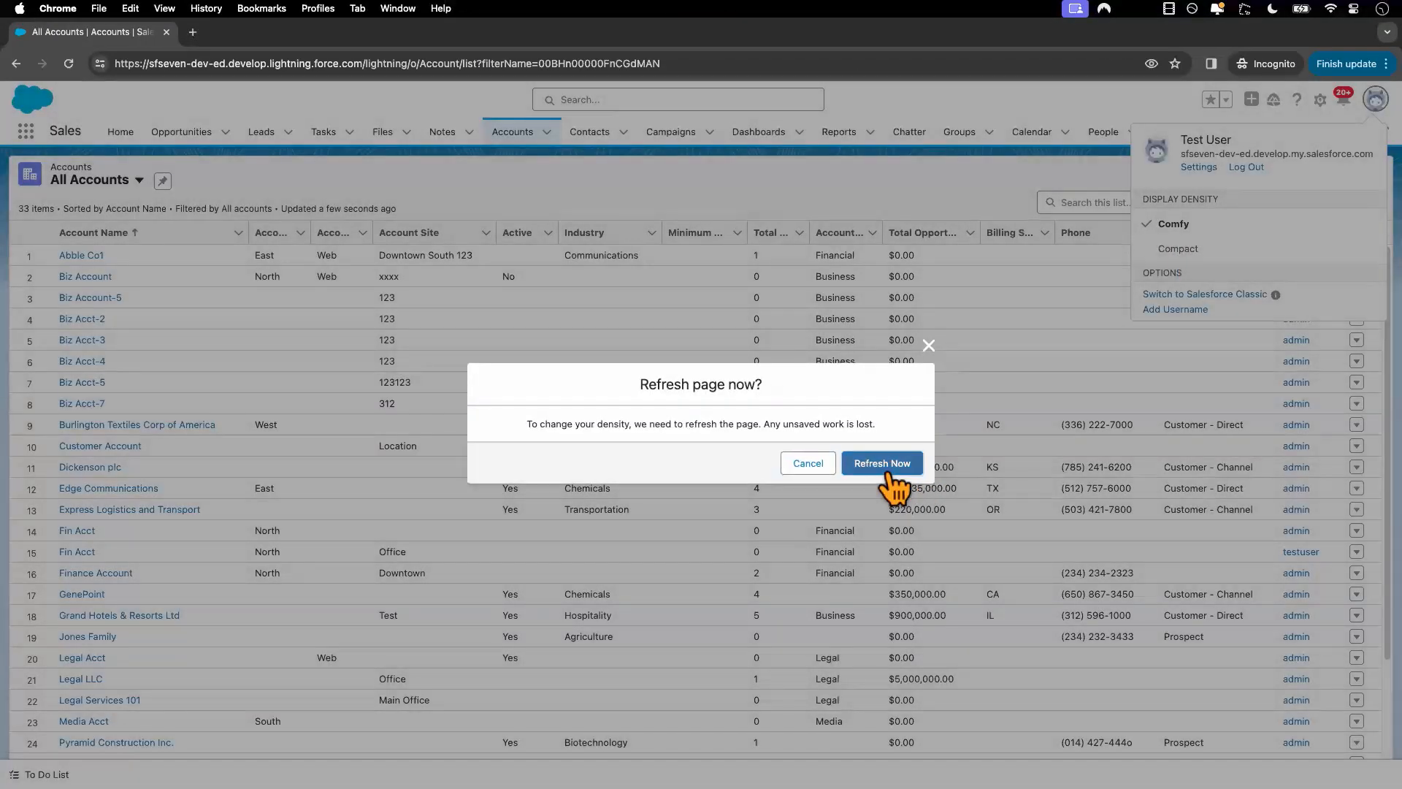
left_click(885, 467)
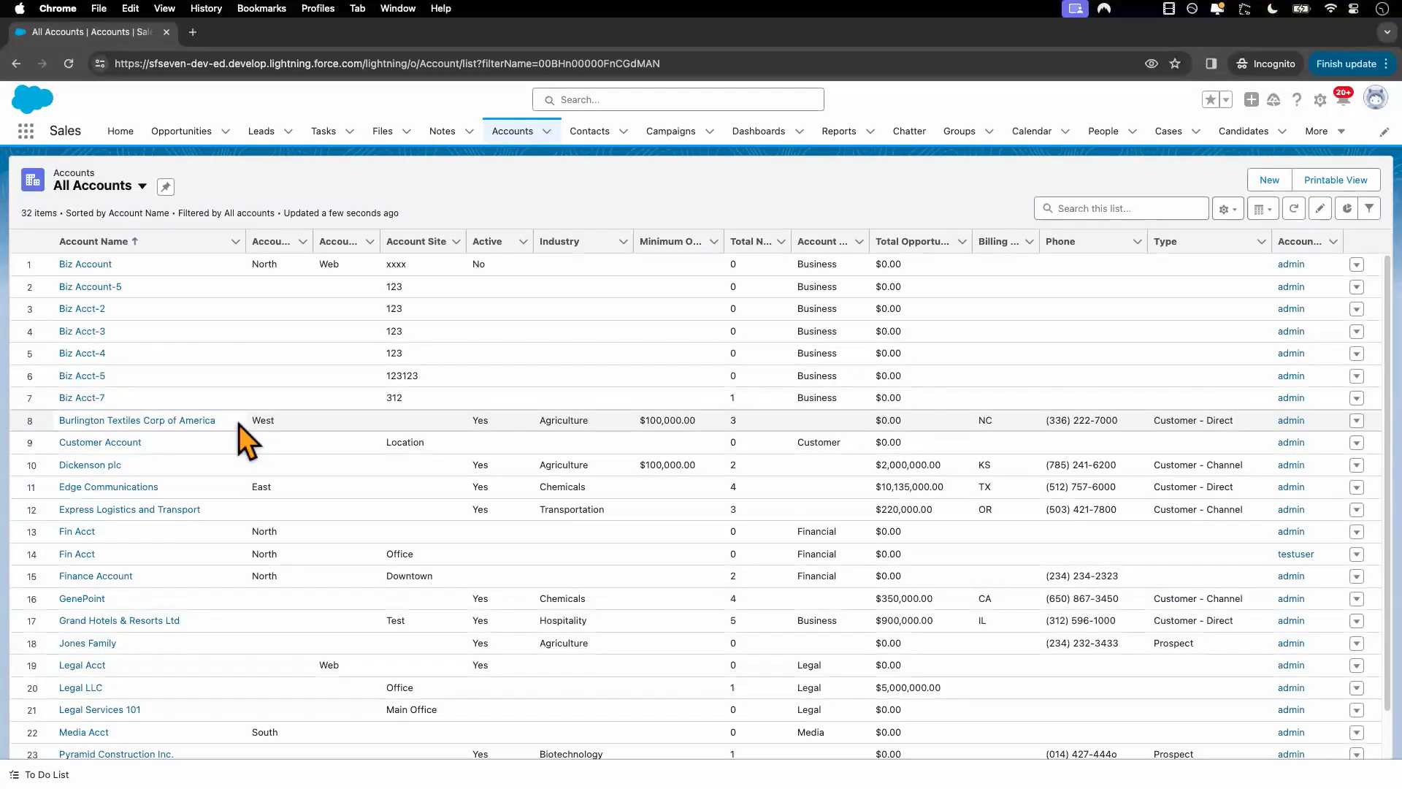
Step: In the admin session's Advanced User Details, delete the test user from the Default Account Team, also removing them from the account teams of the admin's accounts
key("ctrl+Left")
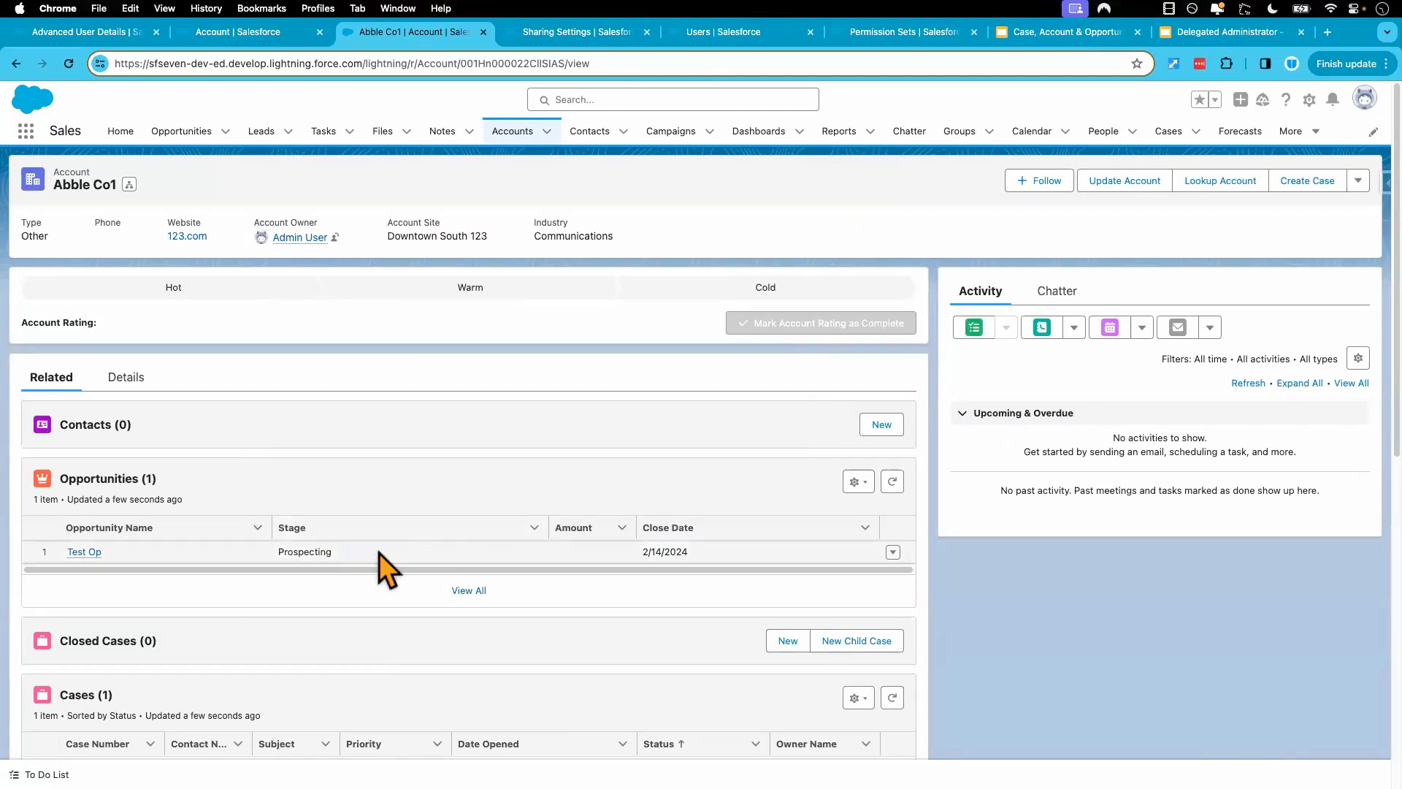
left_click(251, 38)
left_click(319, 37)
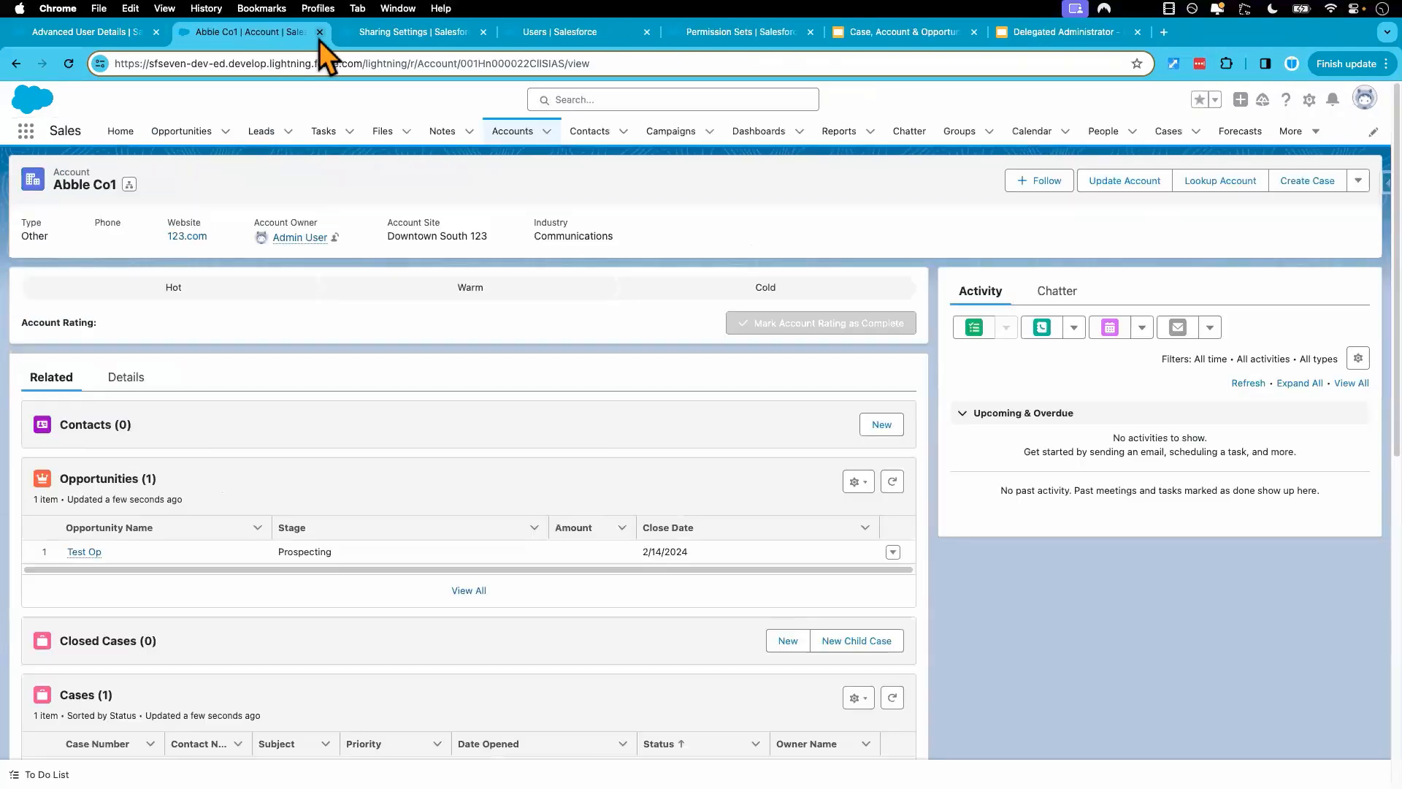
left_click(108, 36)
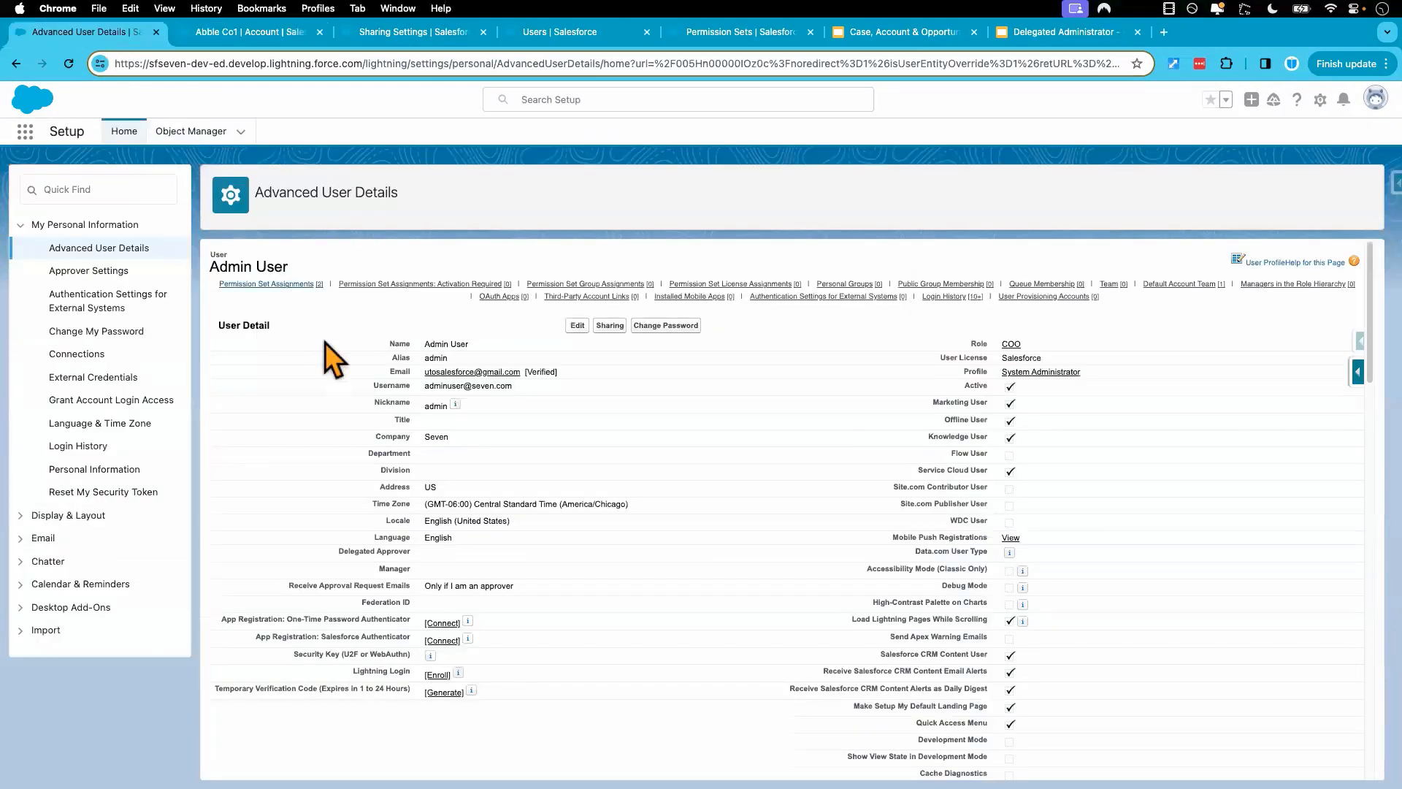
left_click(117, 248)
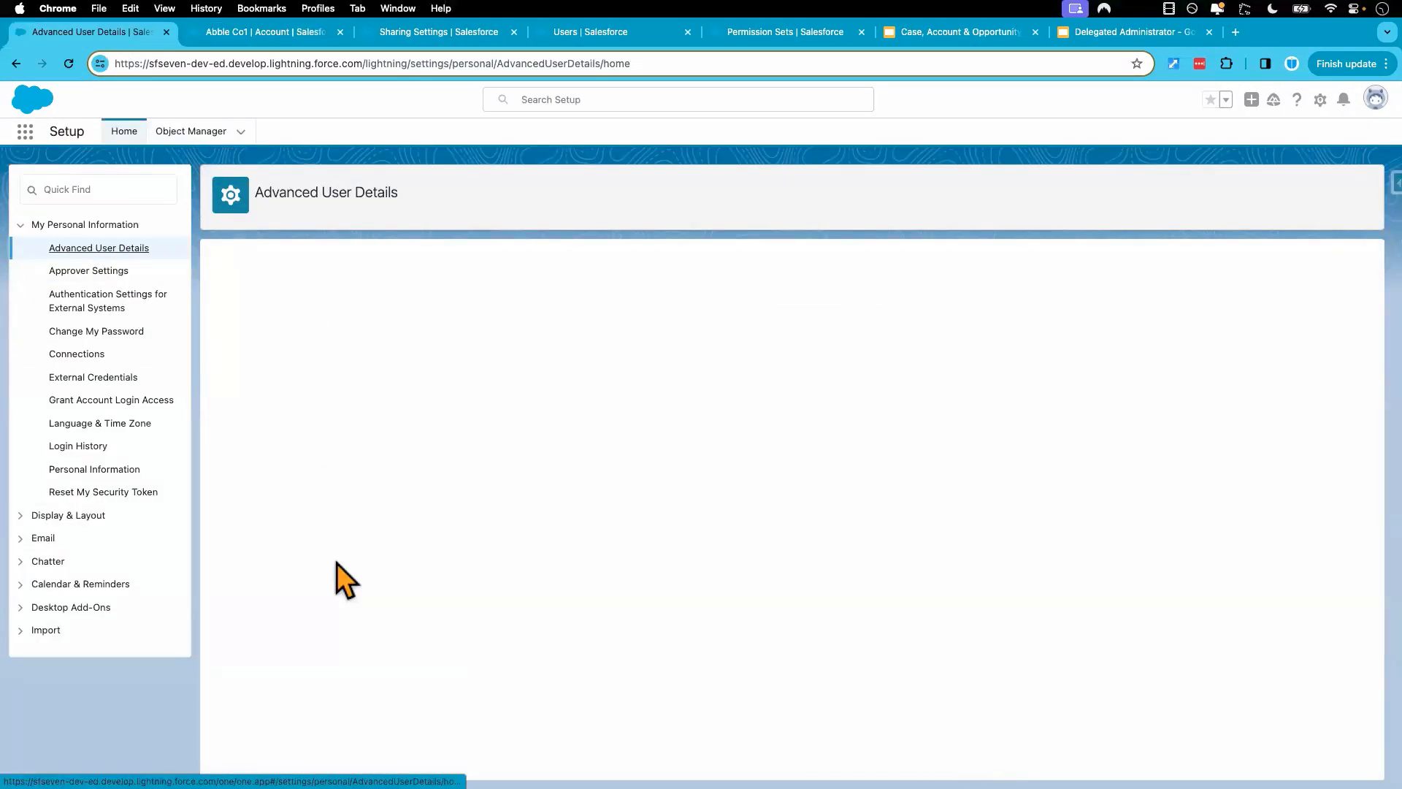
scroll(336, 563, "down", 10)
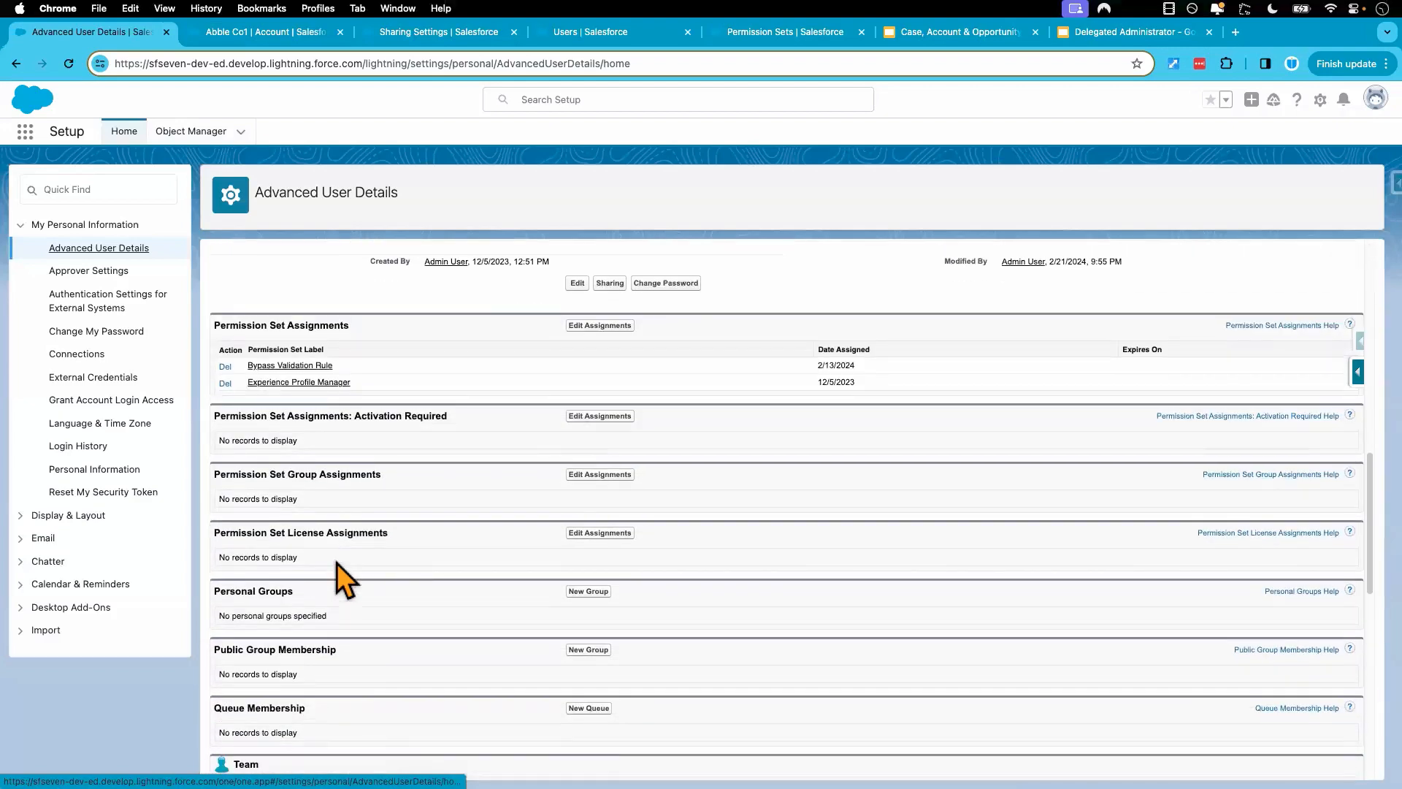
scroll(336, 563, "down", 5)
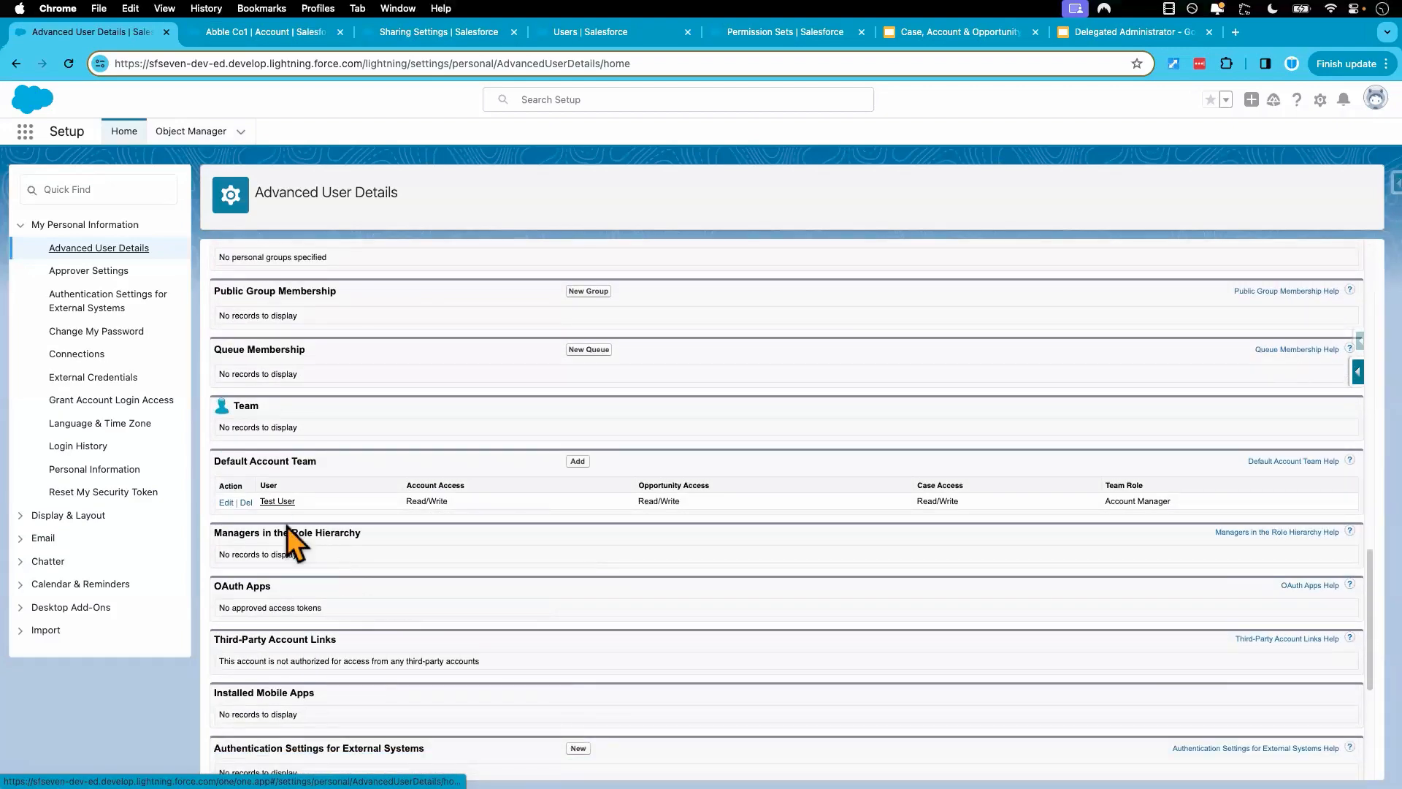
left_click(247, 503)
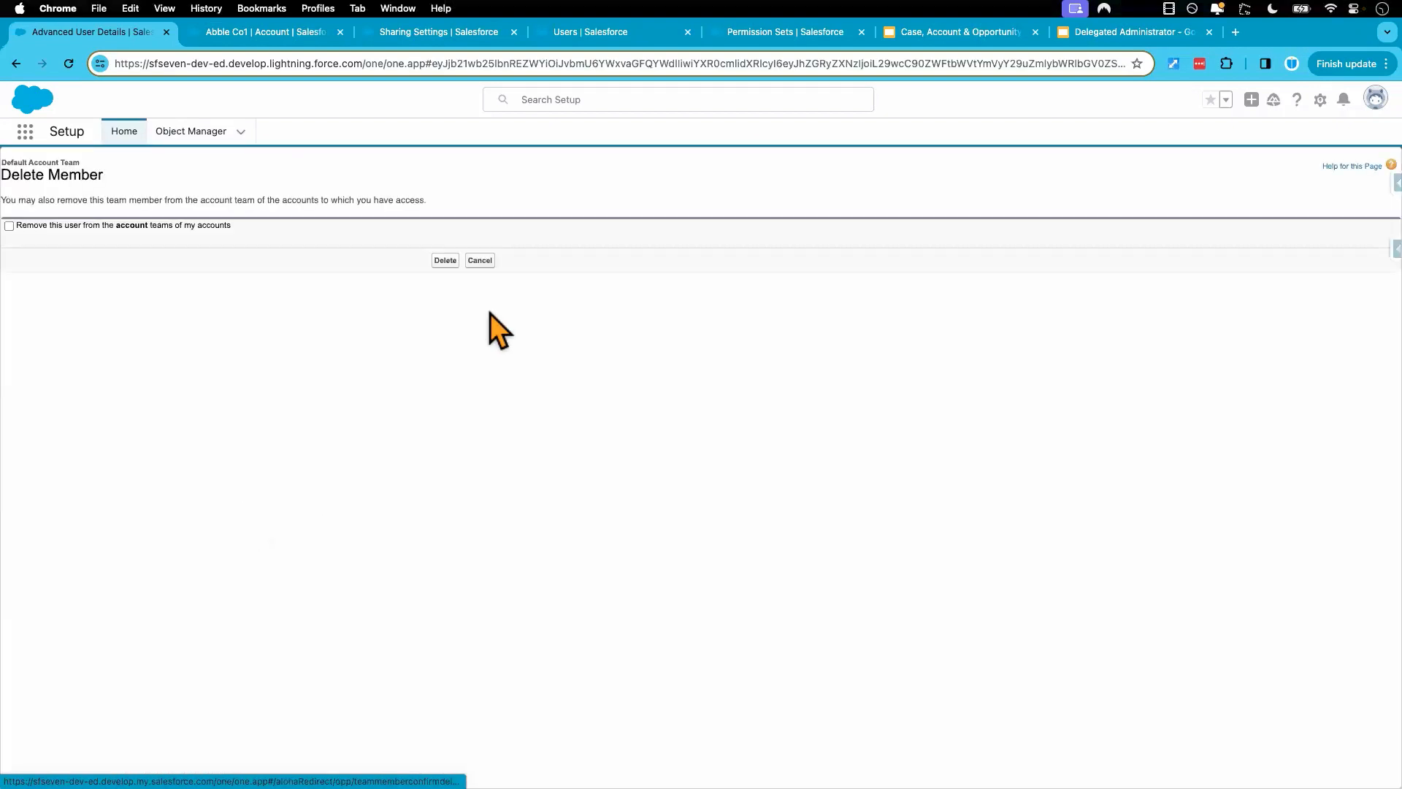
left_click(65, 228)
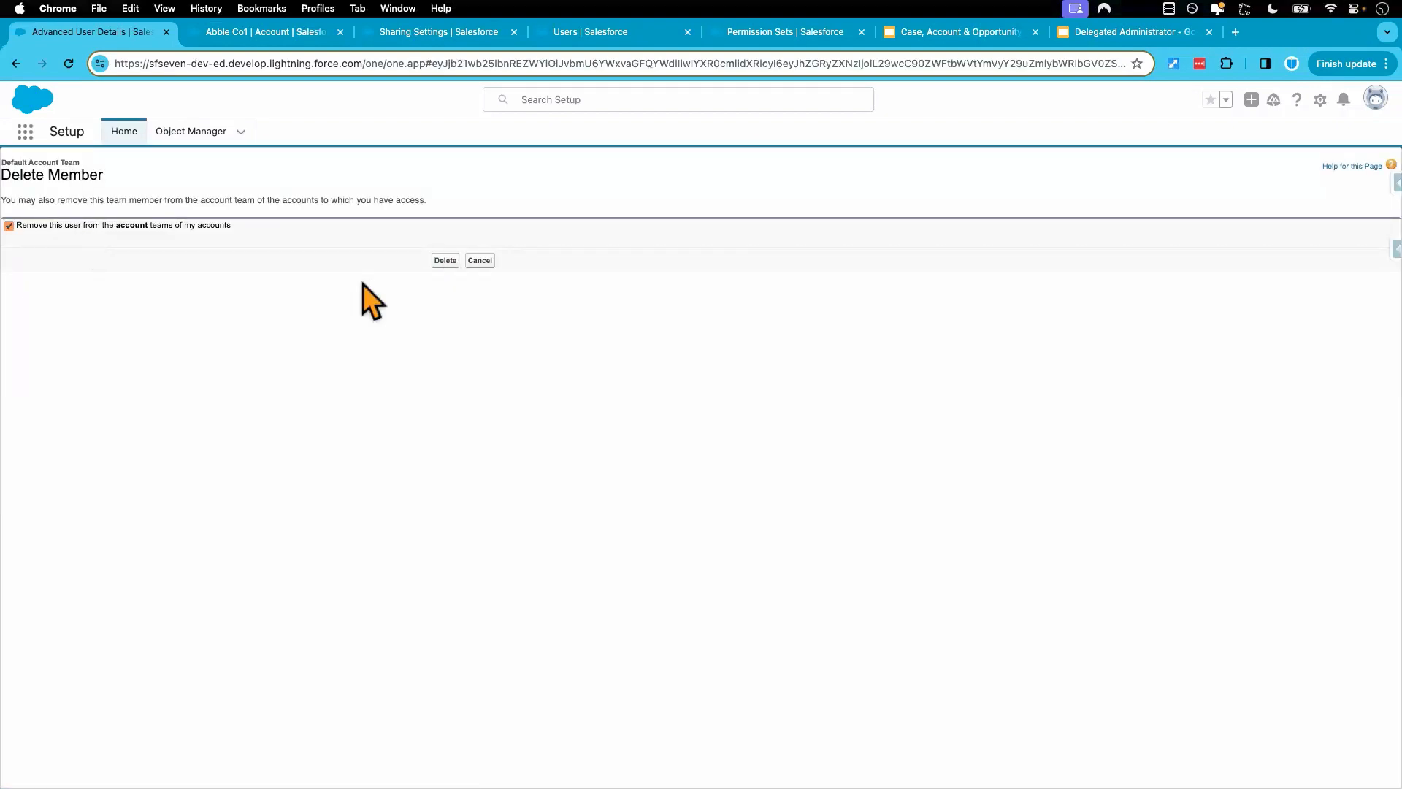
left_click(444, 261)
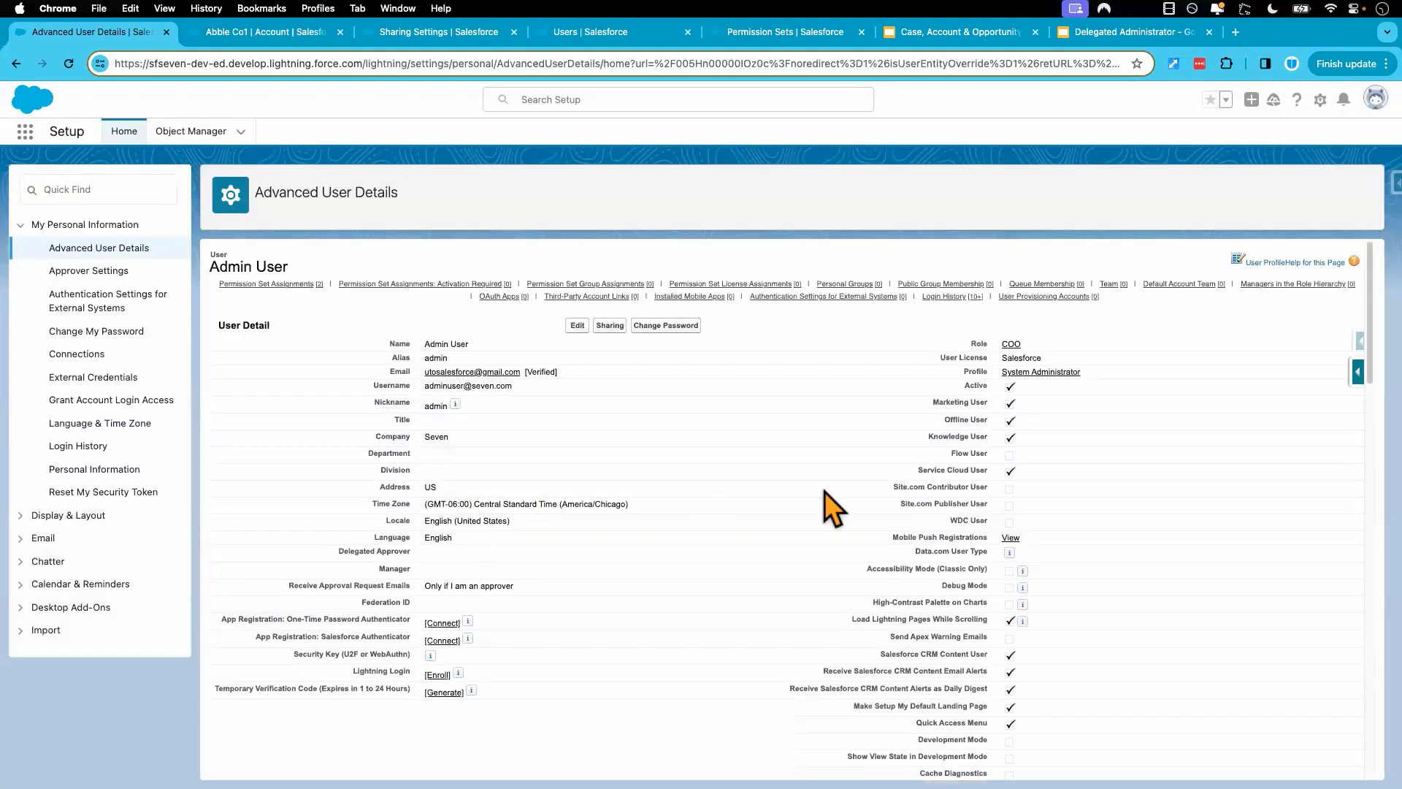
Step: Reload the All Accounts list in the test user's session to check which accounts remain accessible
key("ctrl+Right")
left_click(68, 64)
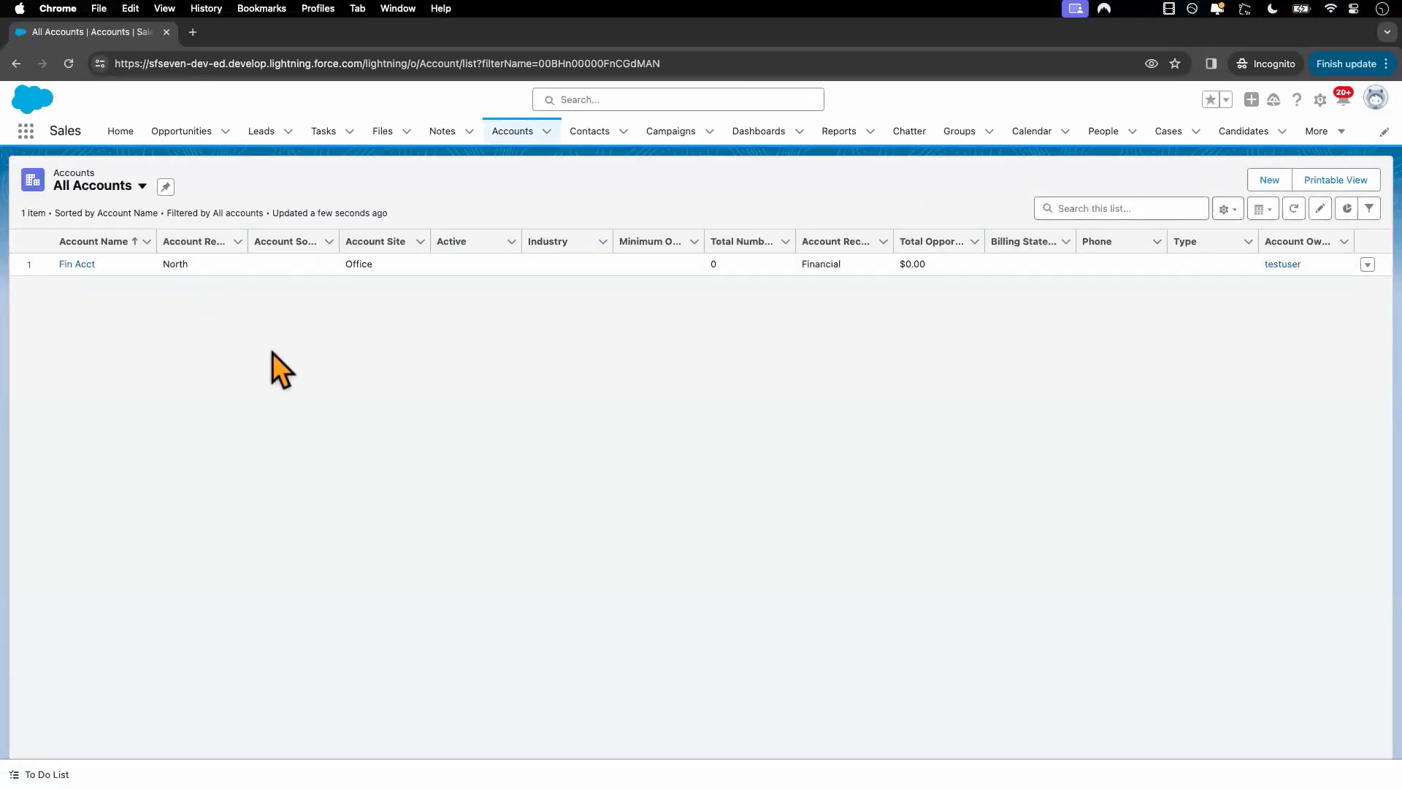
Step: In the admin session's Advanced User Details, start adding a Default Account Team member and look up the test user as the team member
key("ctrl+Left")
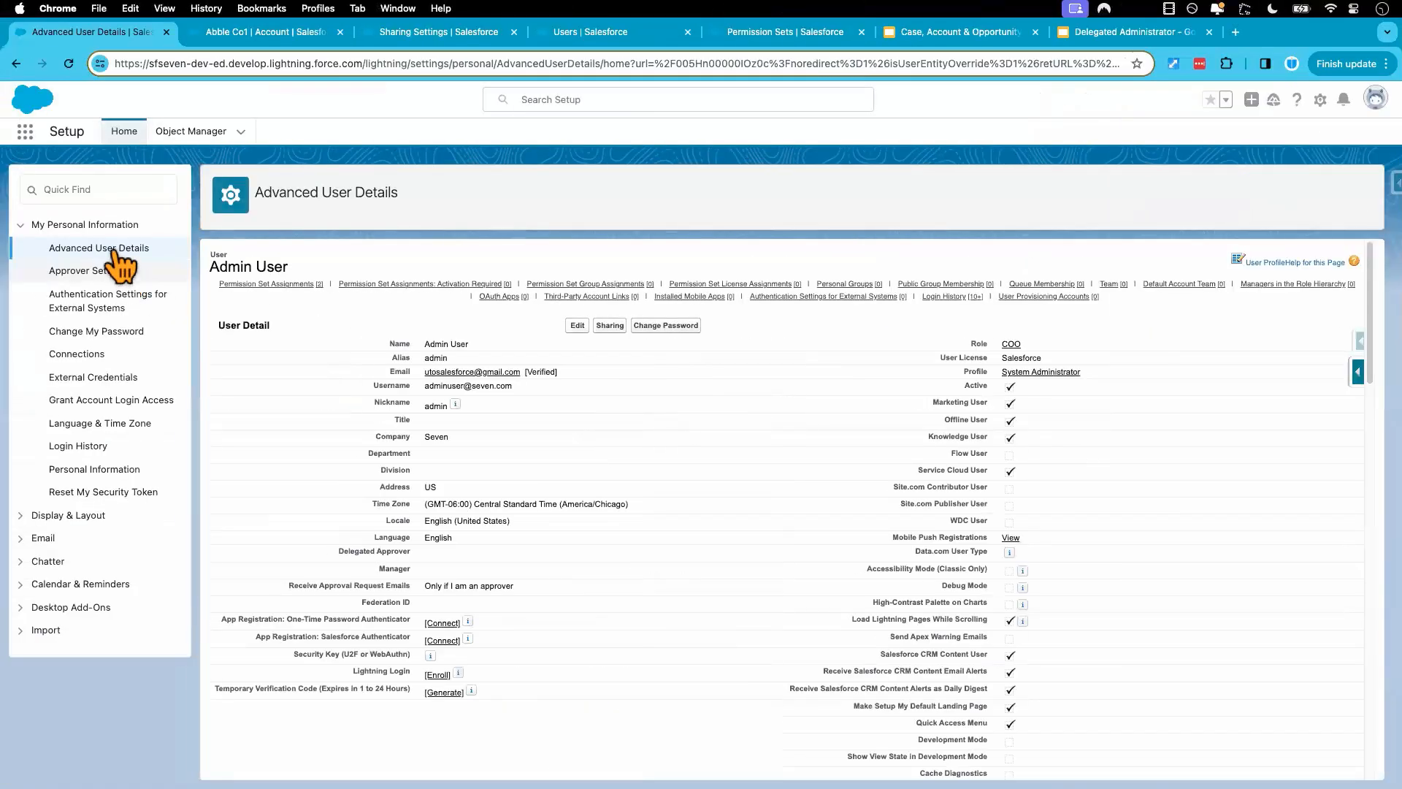
left_click(115, 250)
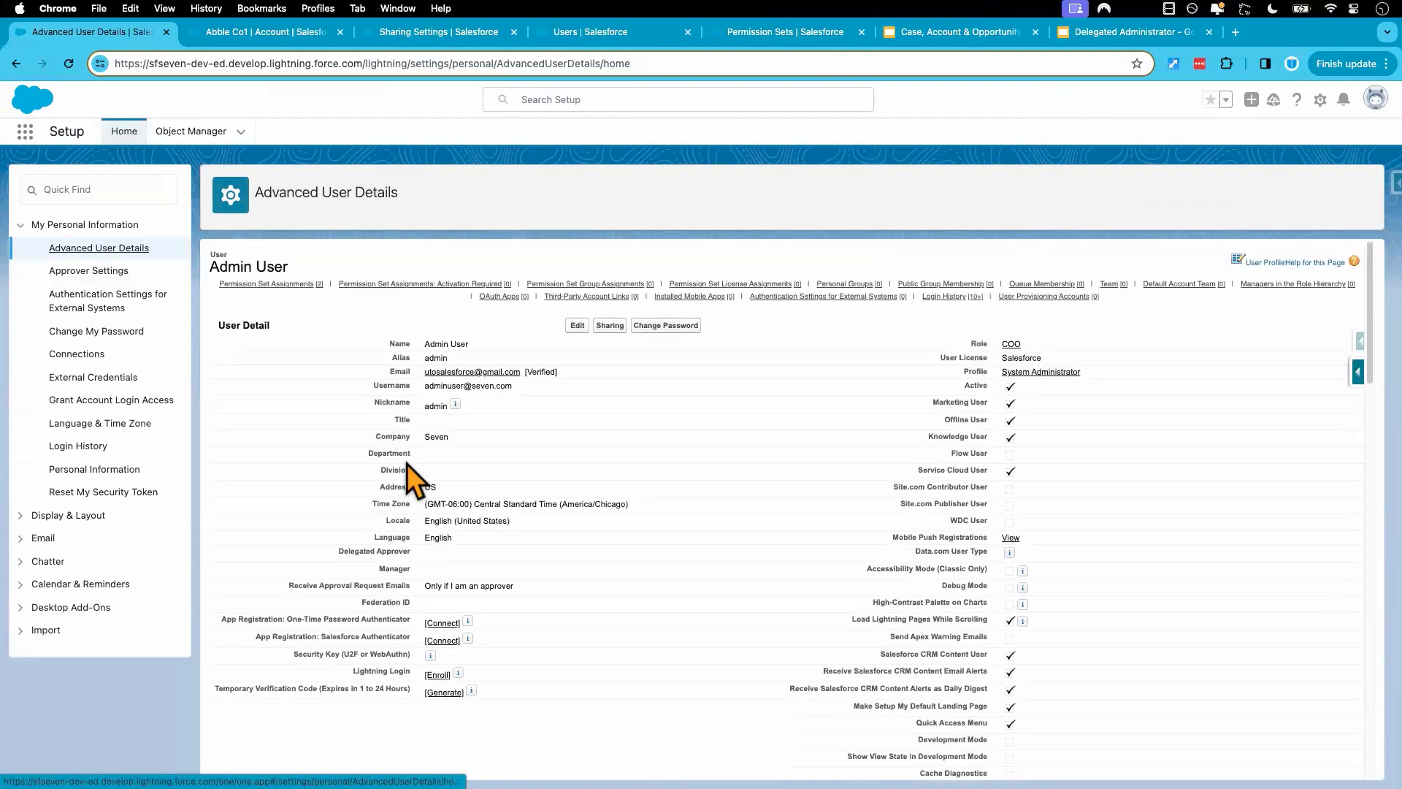
scroll(406, 463, "down", 15)
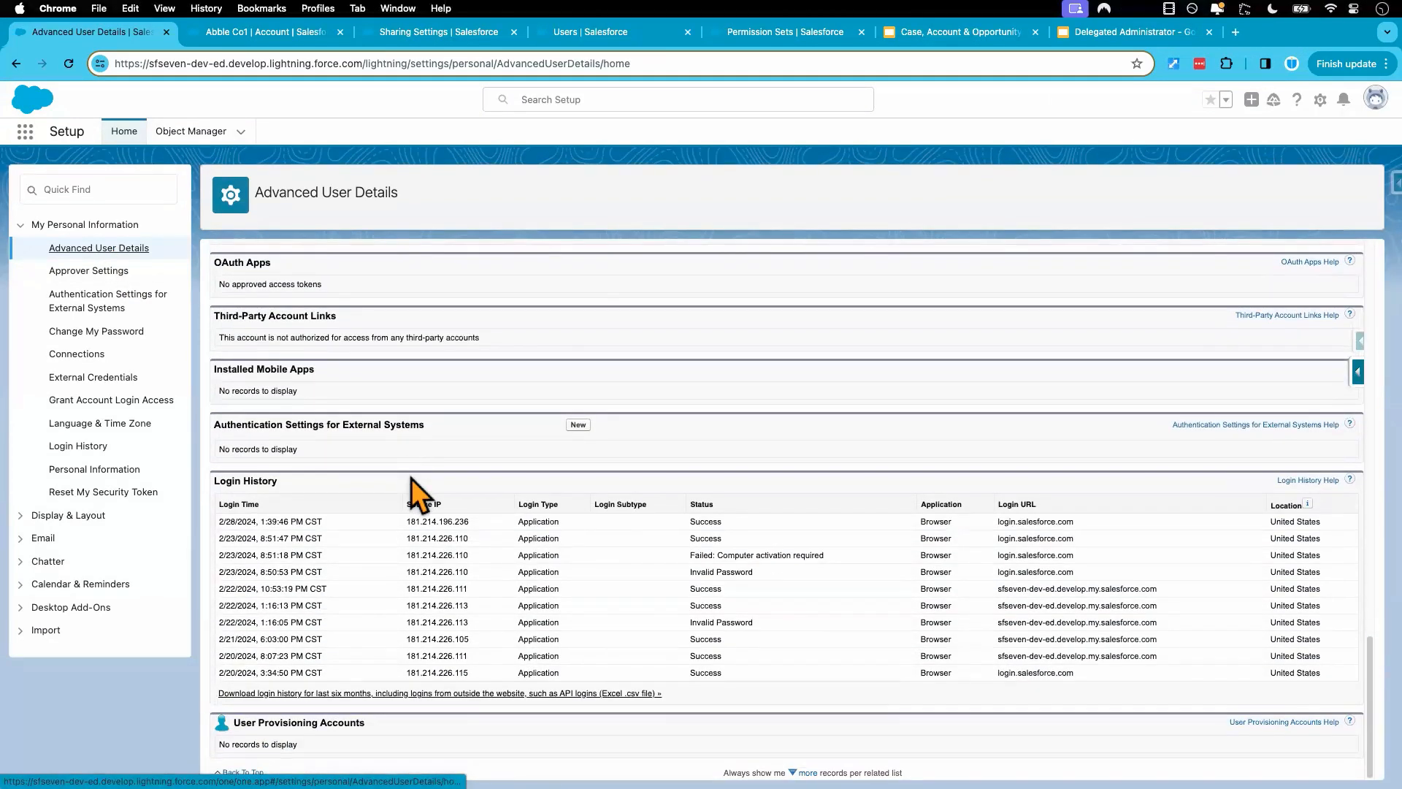
scroll(476, 439, "up", 6)
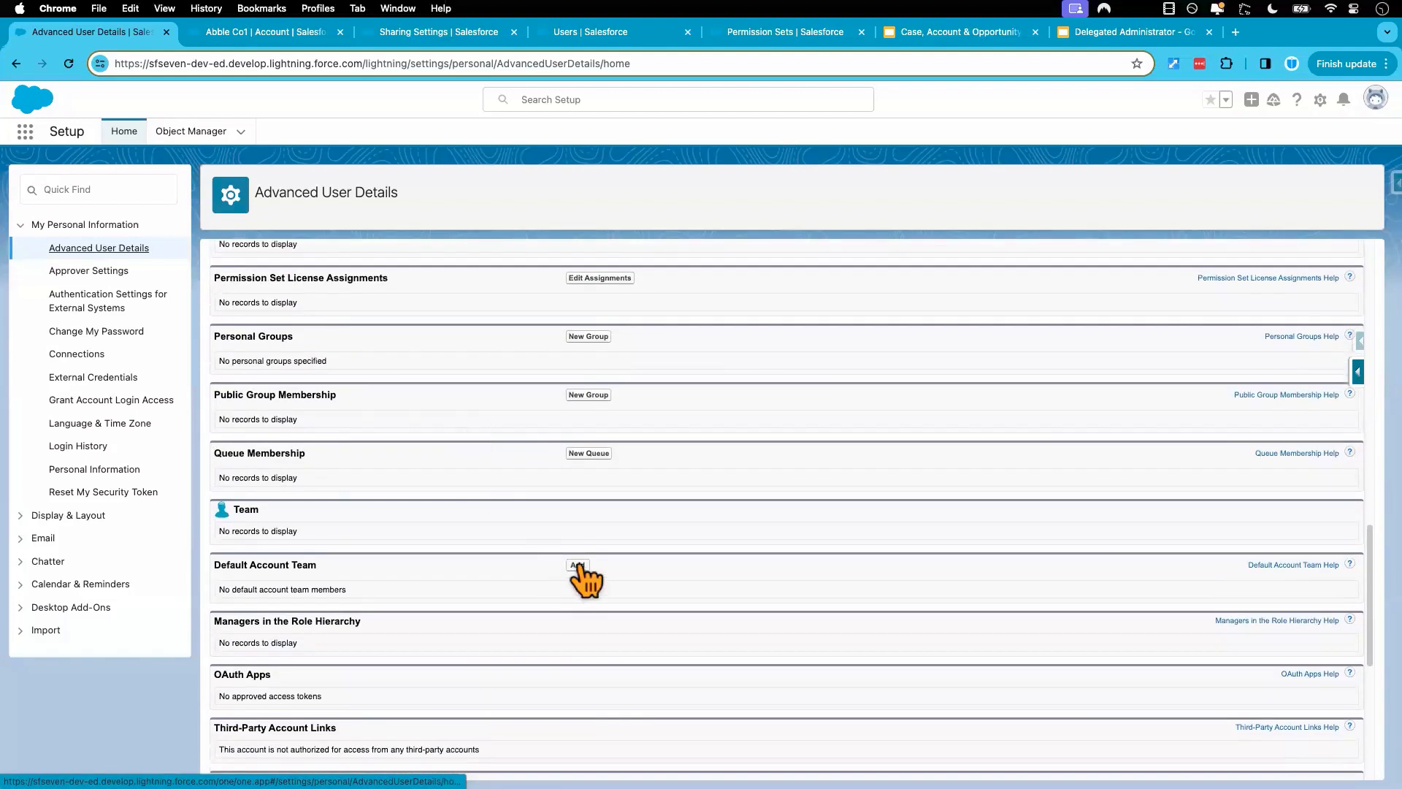
left_click(577, 566)
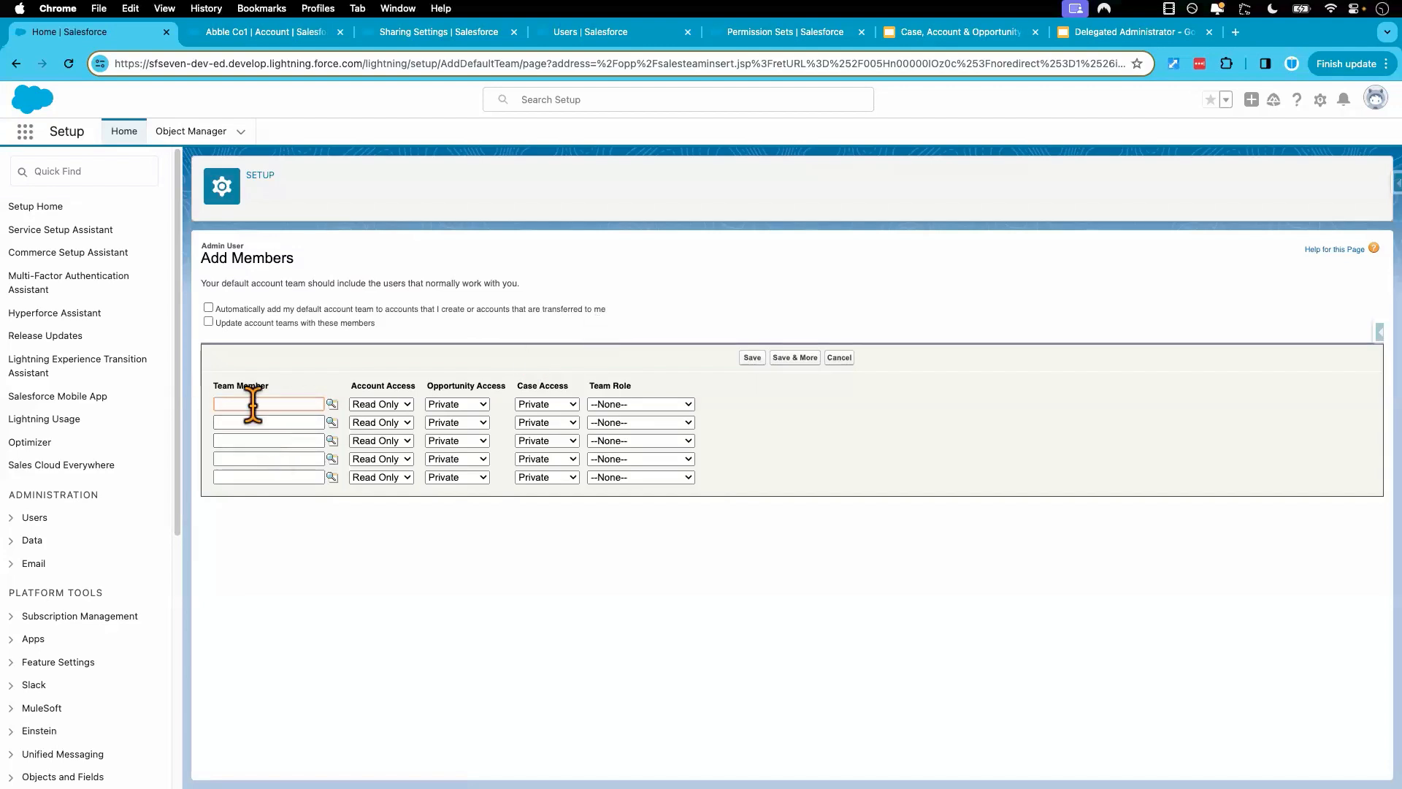
left_click(332, 404)
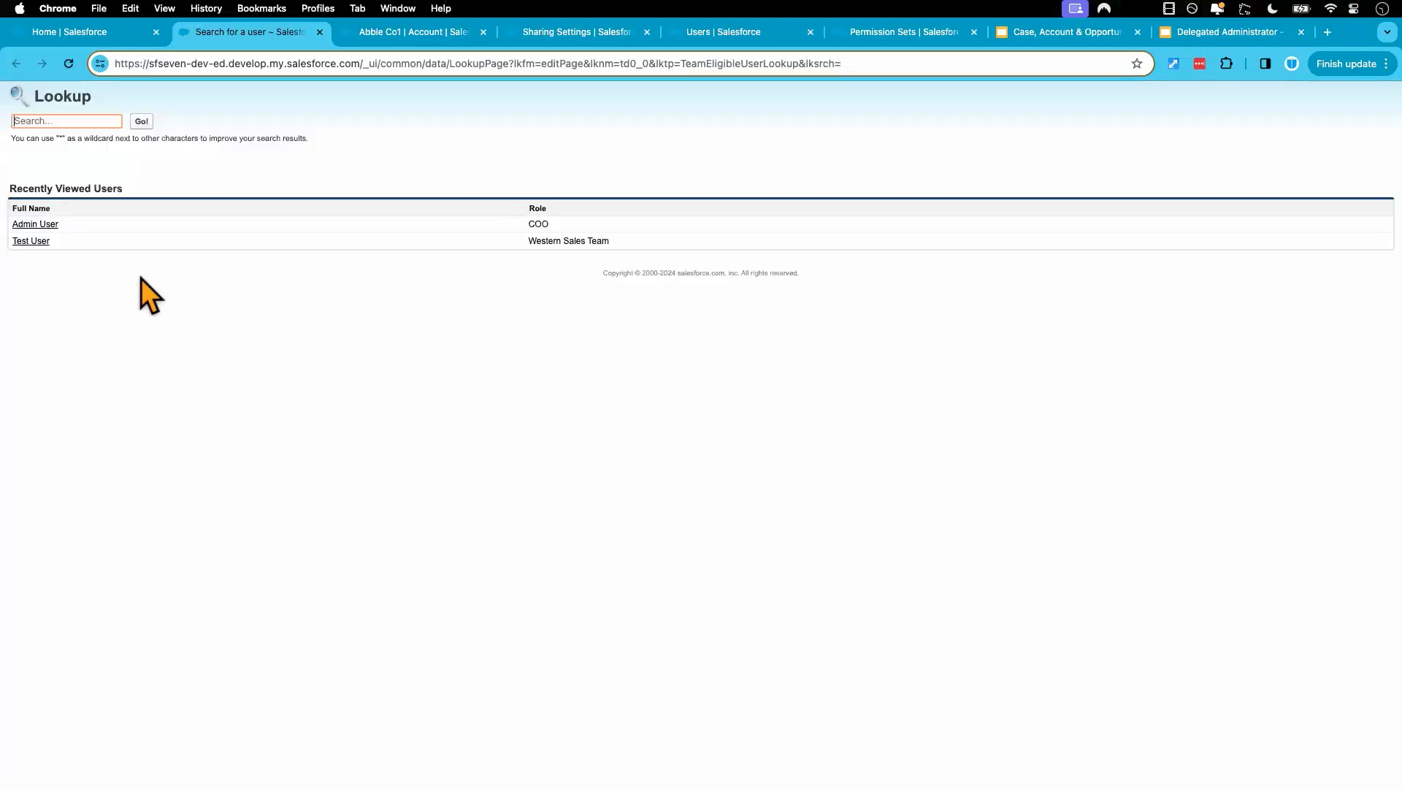
left_click(31, 241)
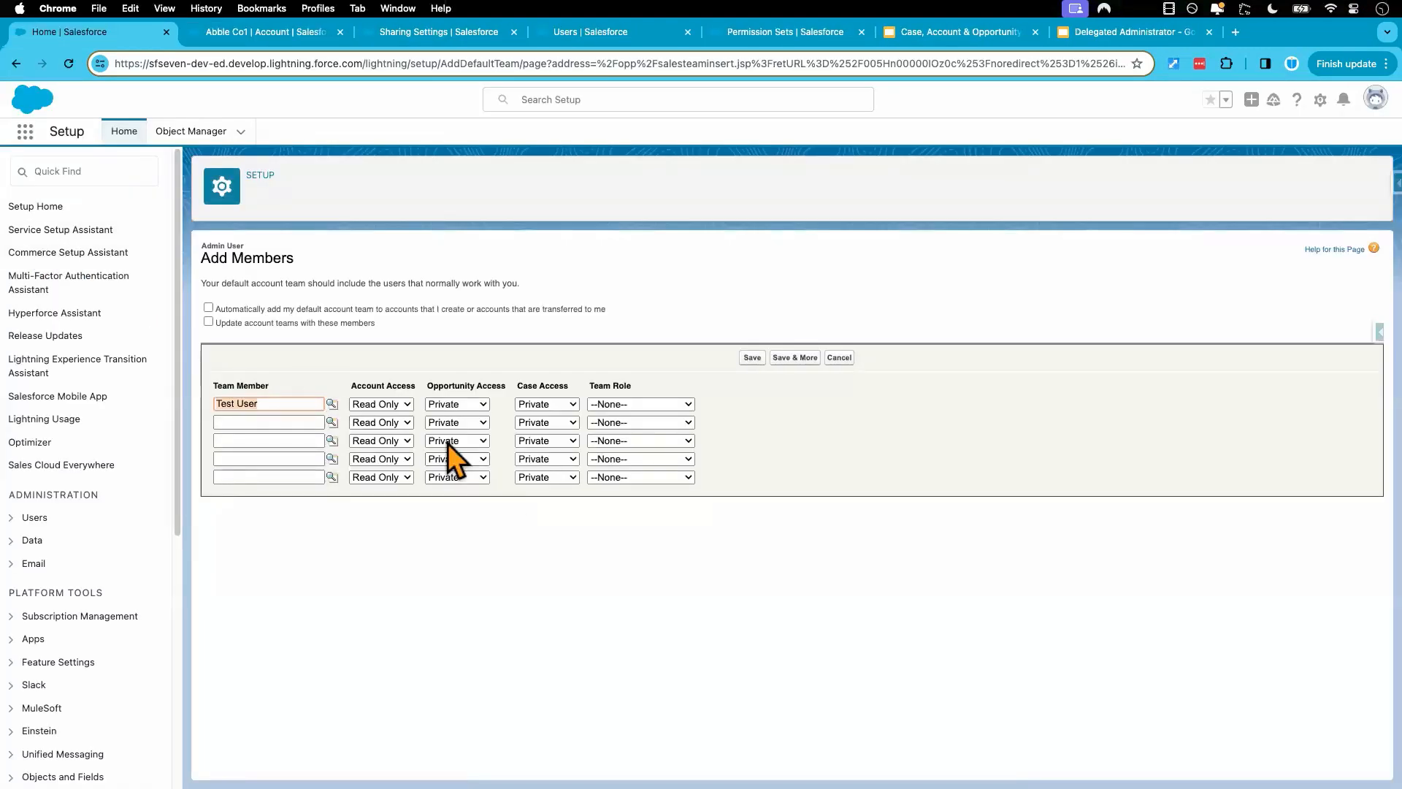
Step: Give the test user Read/Write account, opportunity and case access with the Account Manager role, and save the default team member
left_click(391, 405)
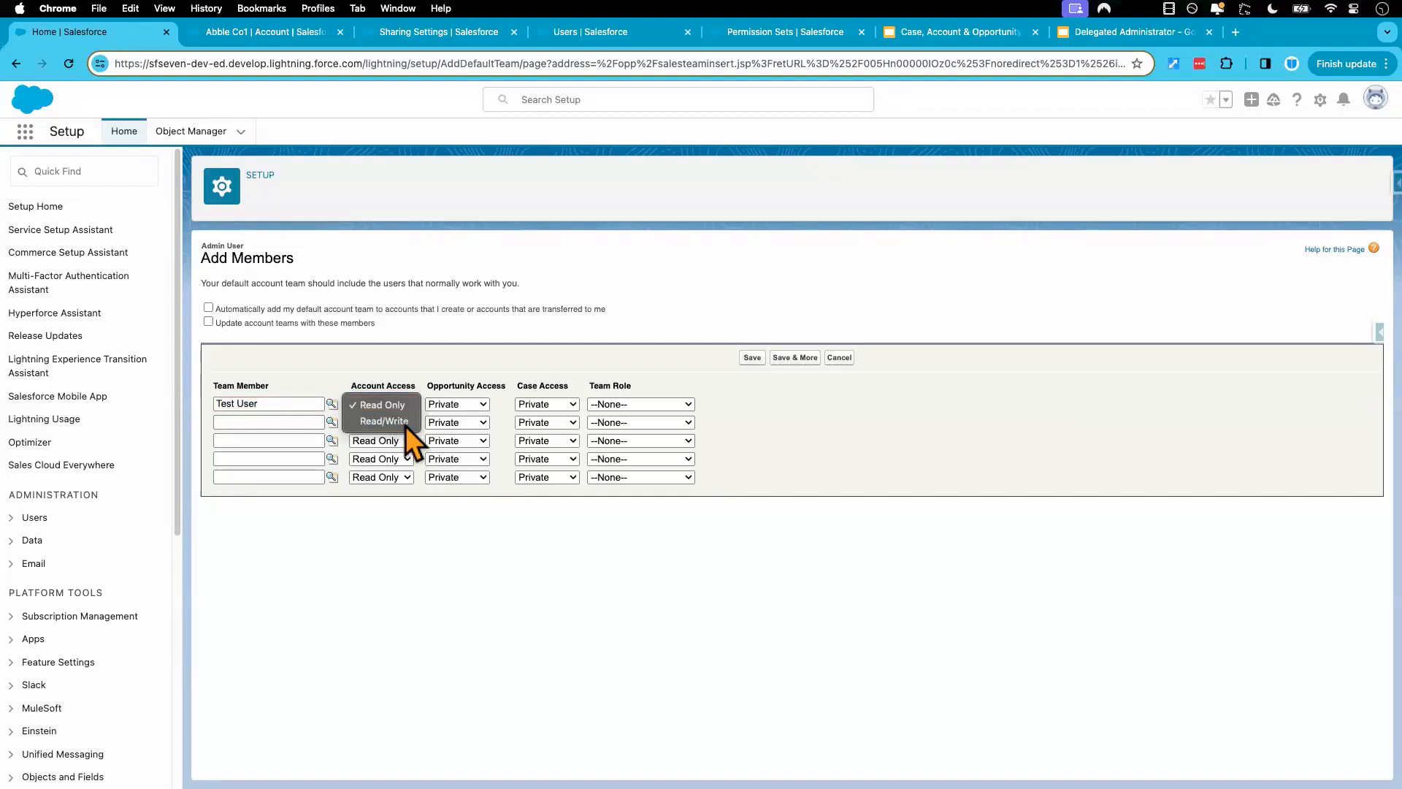
left_click(406, 427)
left_click(462, 405)
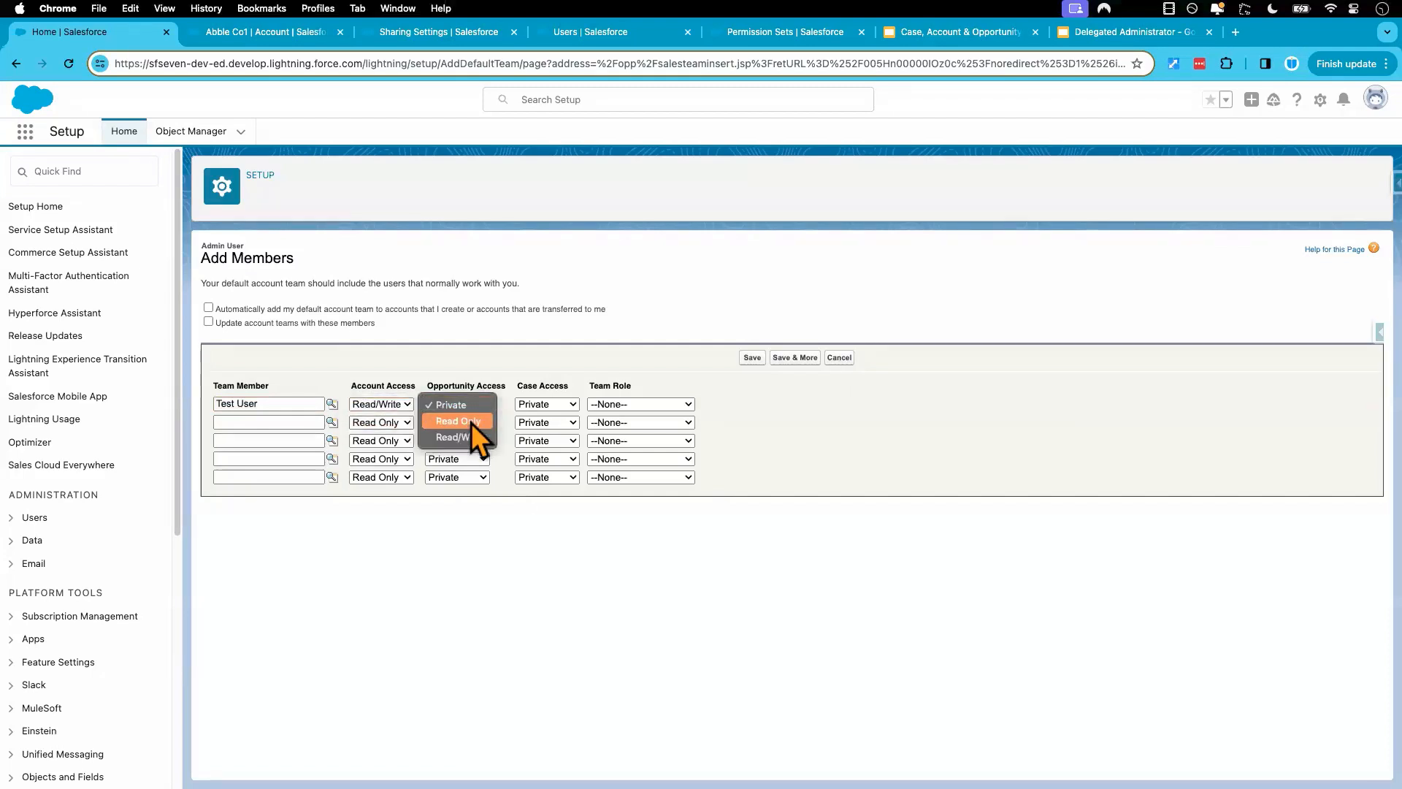
left_click(471, 423)
left_click(468, 406)
left_click(474, 426)
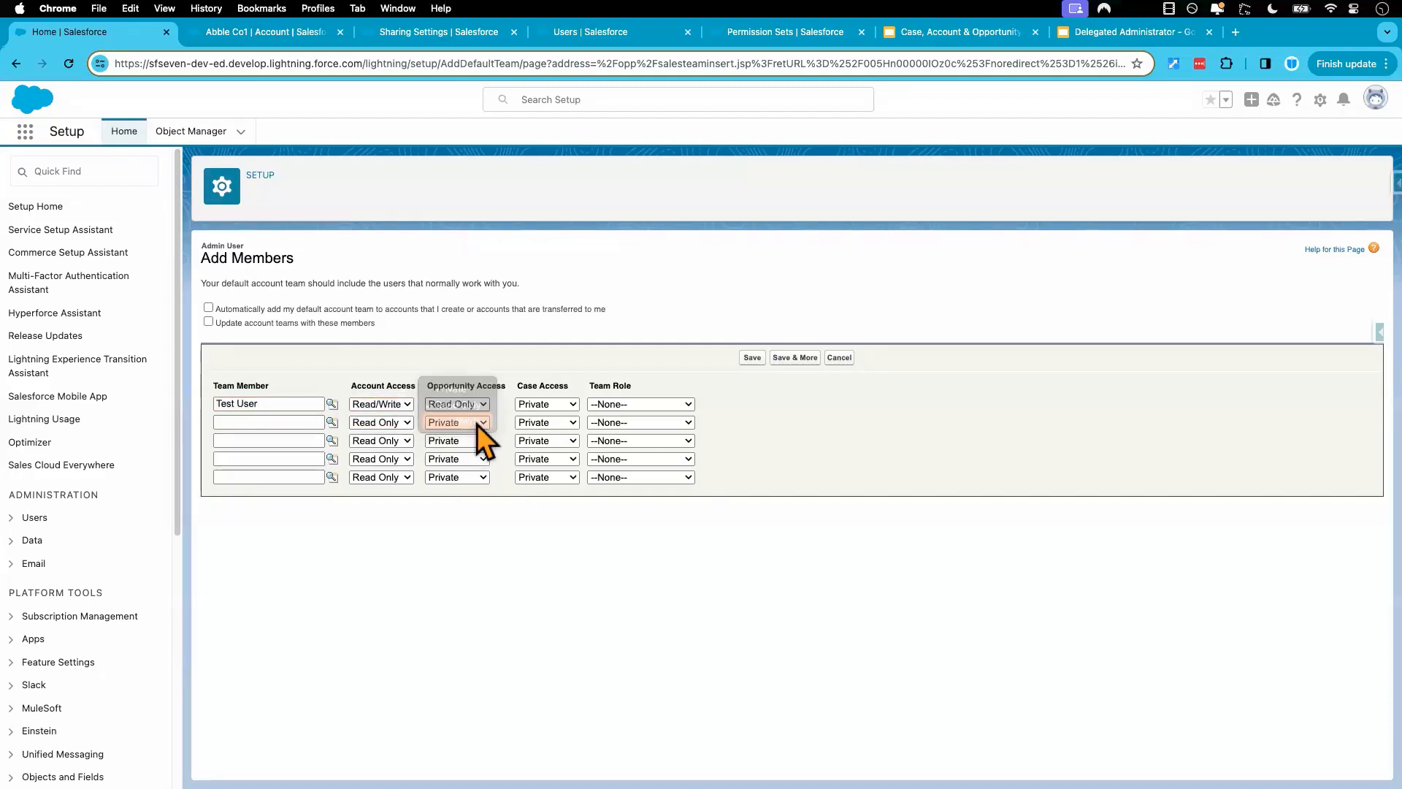
left_click(548, 409)
left_click(563, 435)
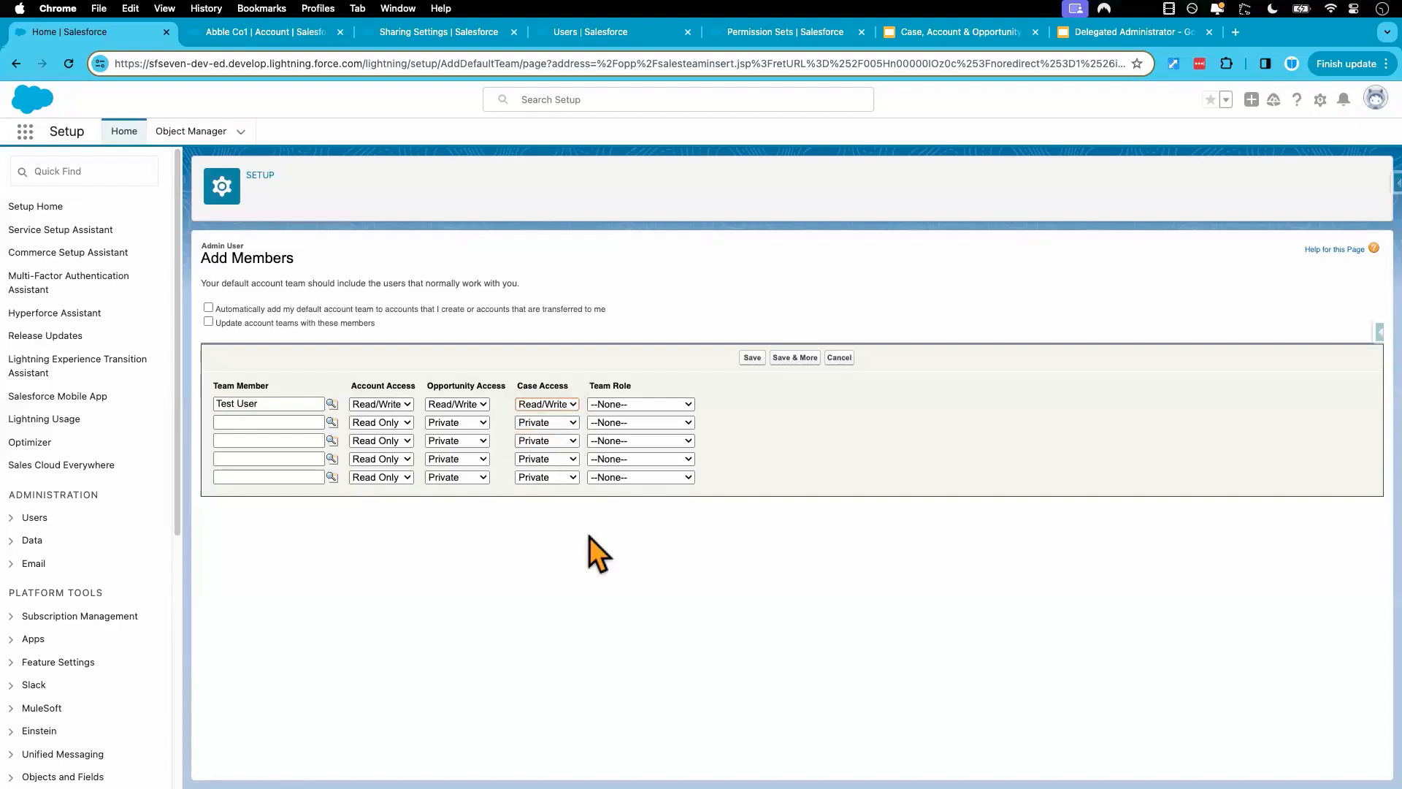
left_click(646, 406)
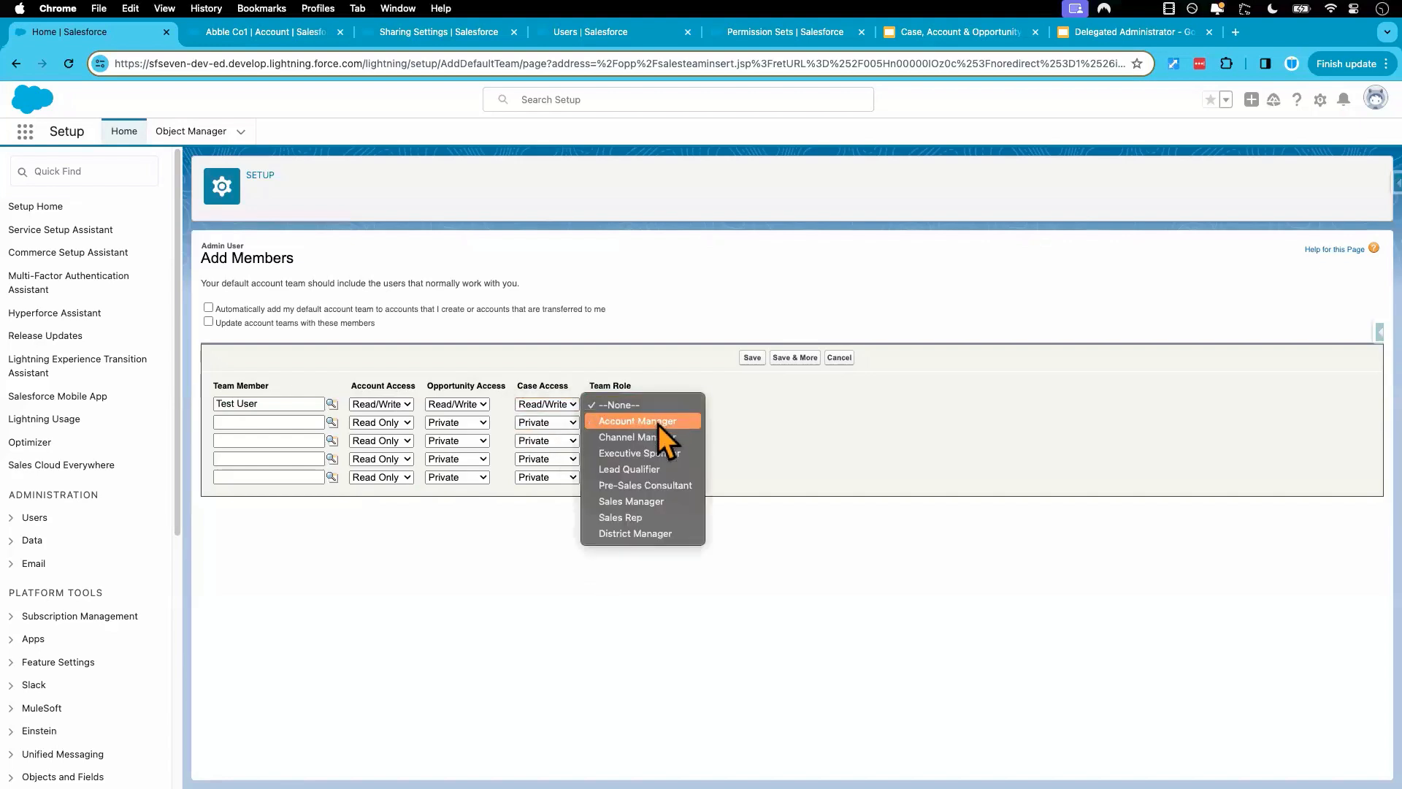
left_click(661, 424)
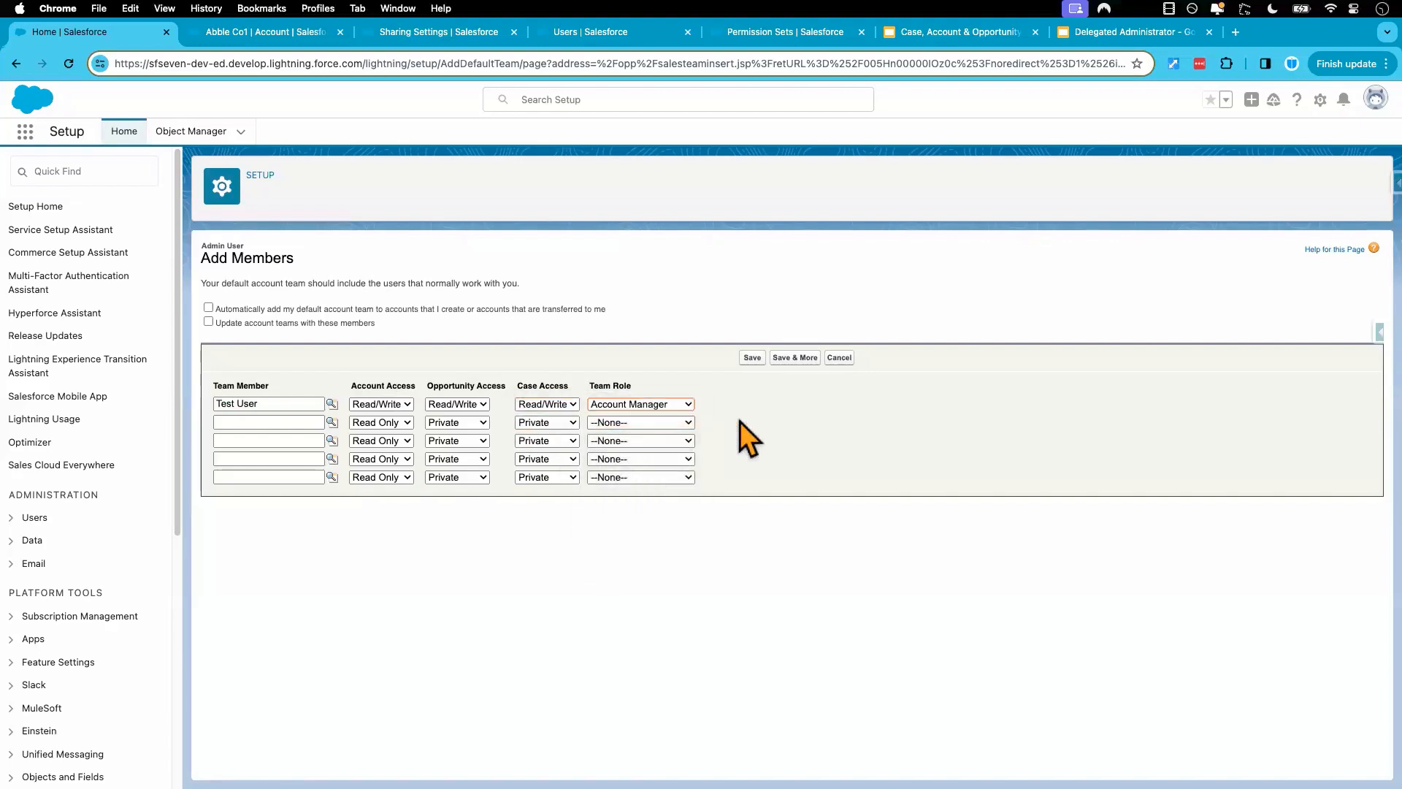
left_click(753, 358)
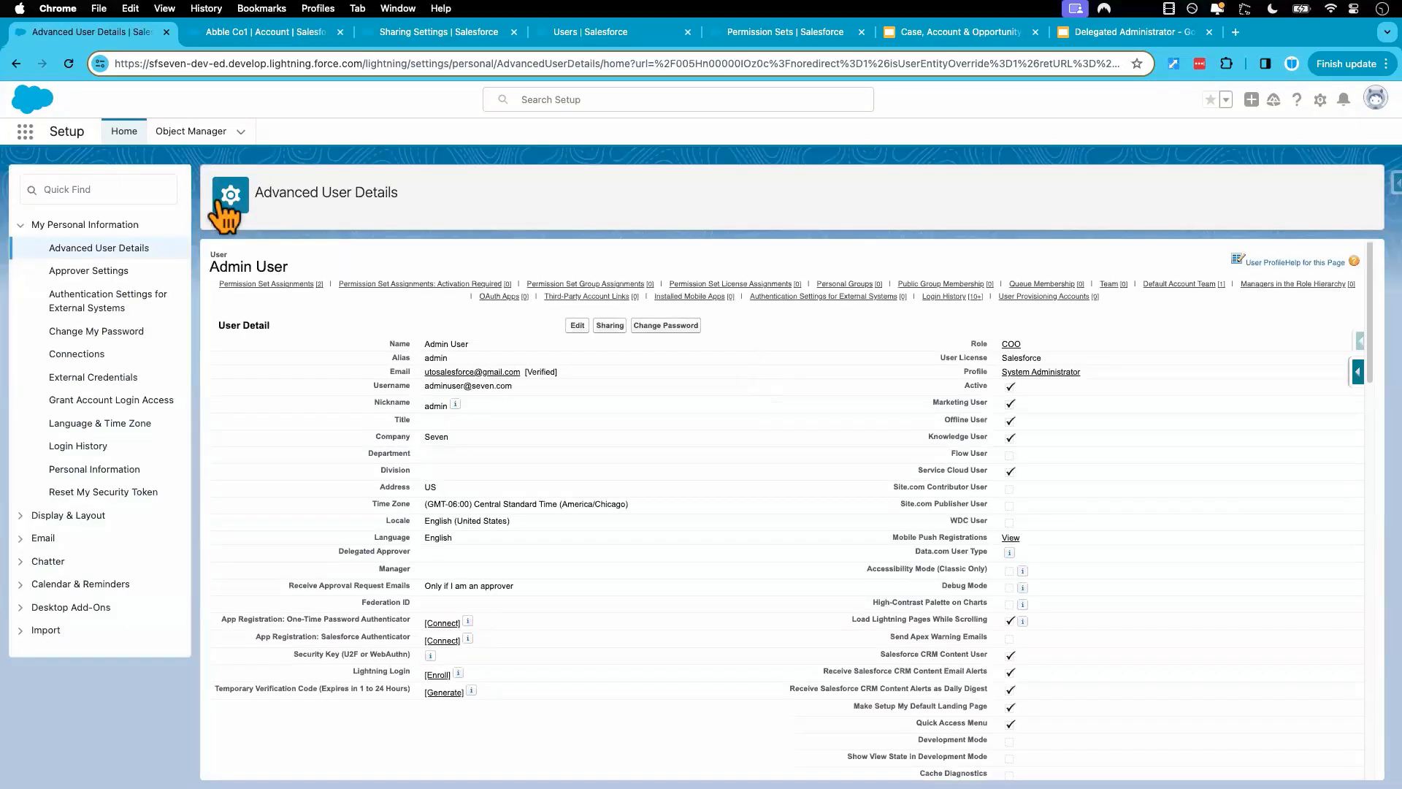
Step: Reload the Abble Co1 record and the test user's All Accounts list to check the effect of the new default team member
left_click(247, 33)
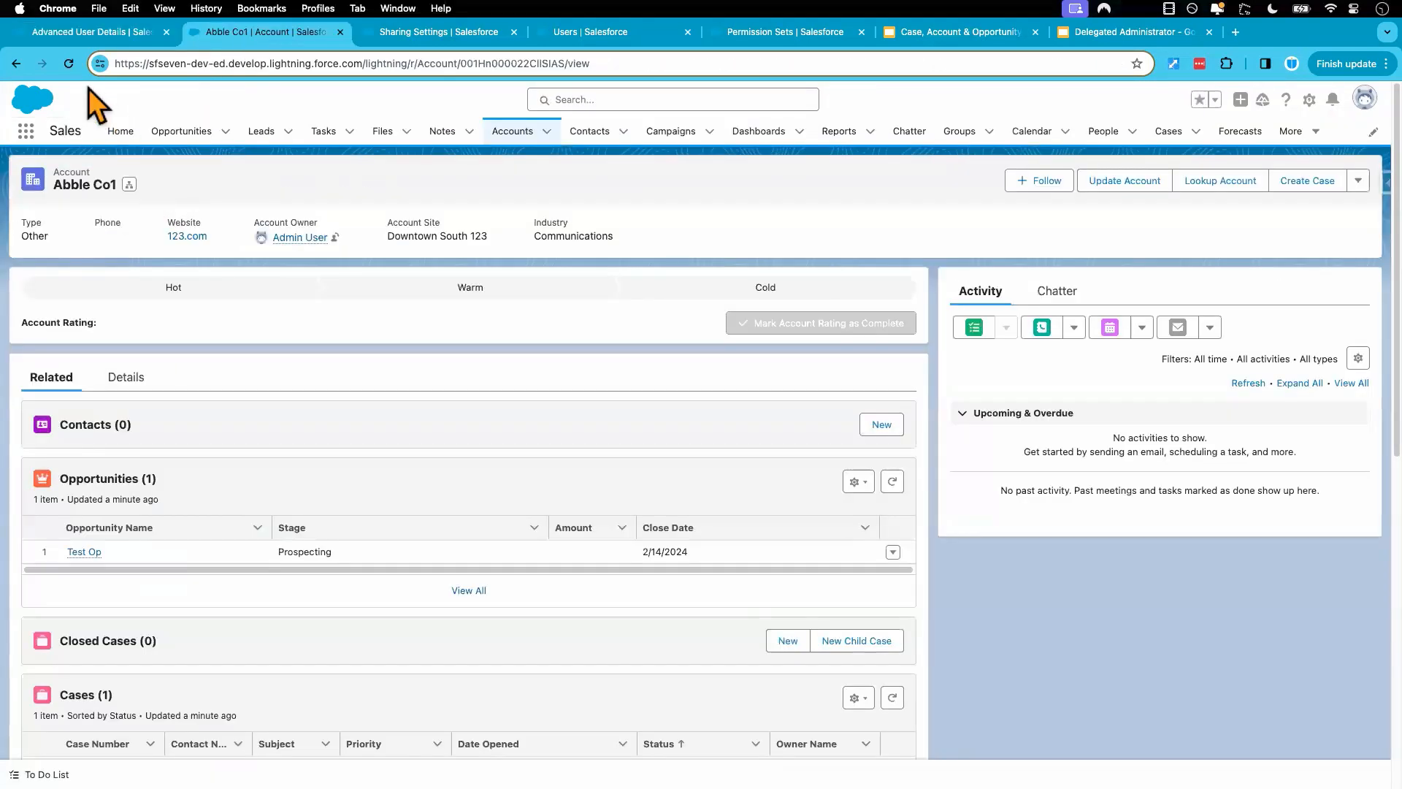
left_click(69, 63)
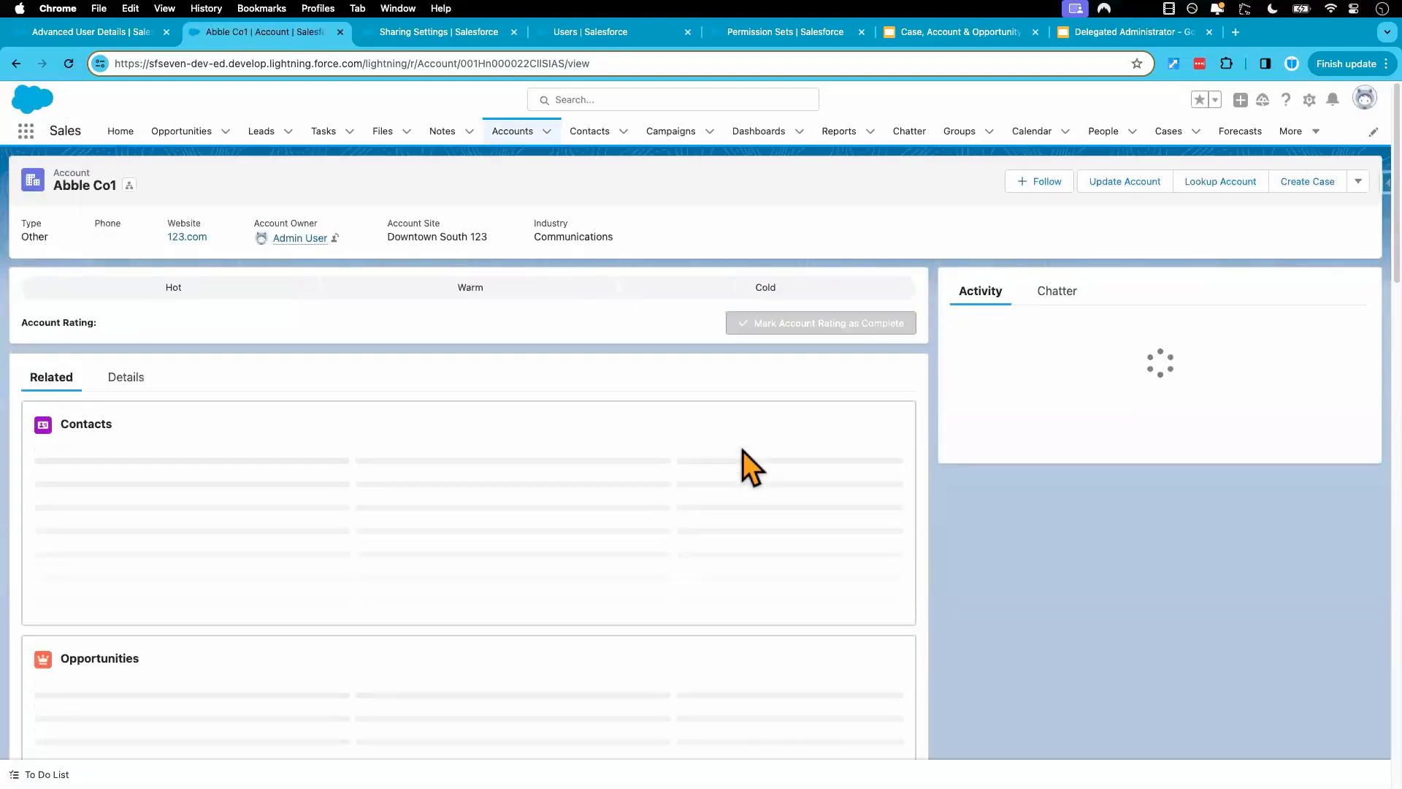
key("ctrl+Right")
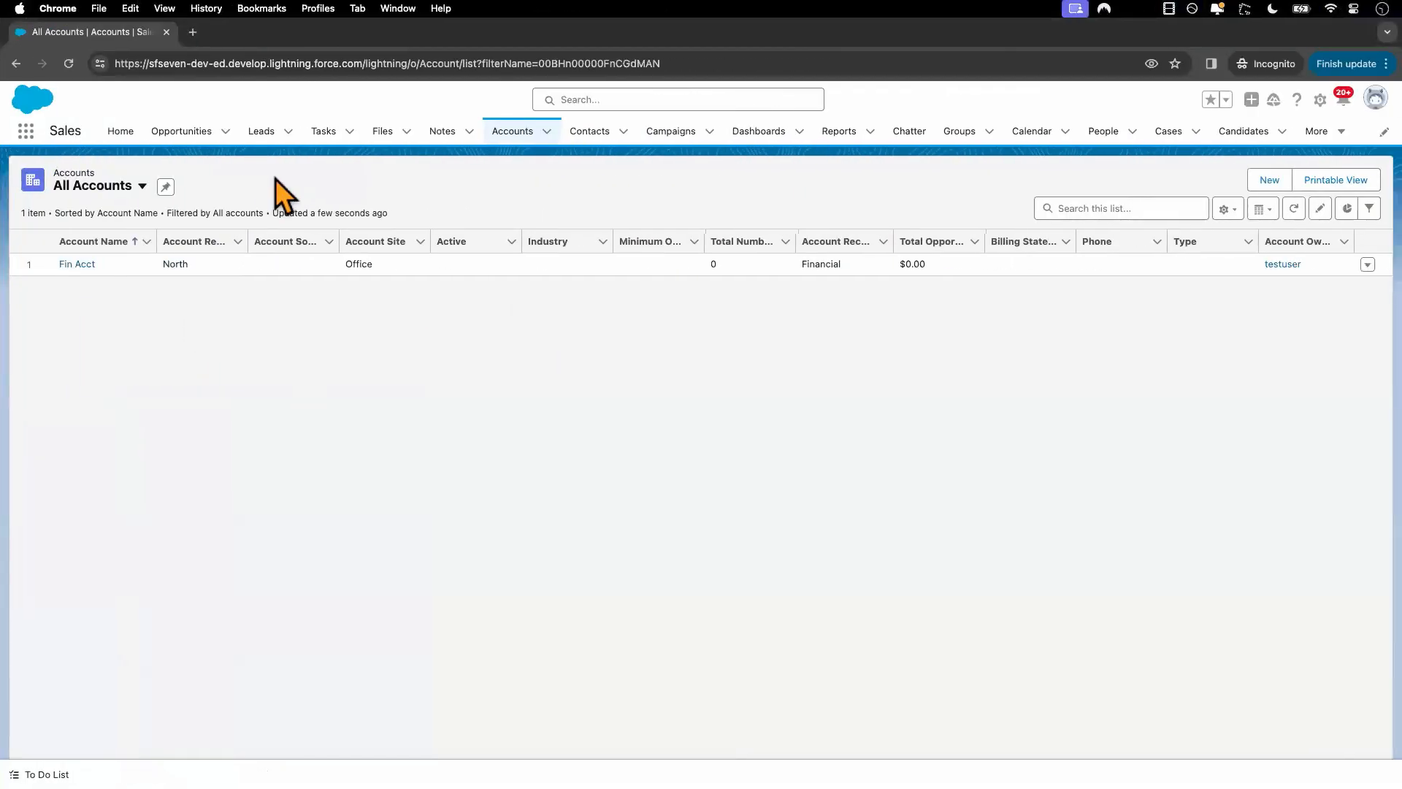
left_click(71, 70)
key("ctrl+Left")
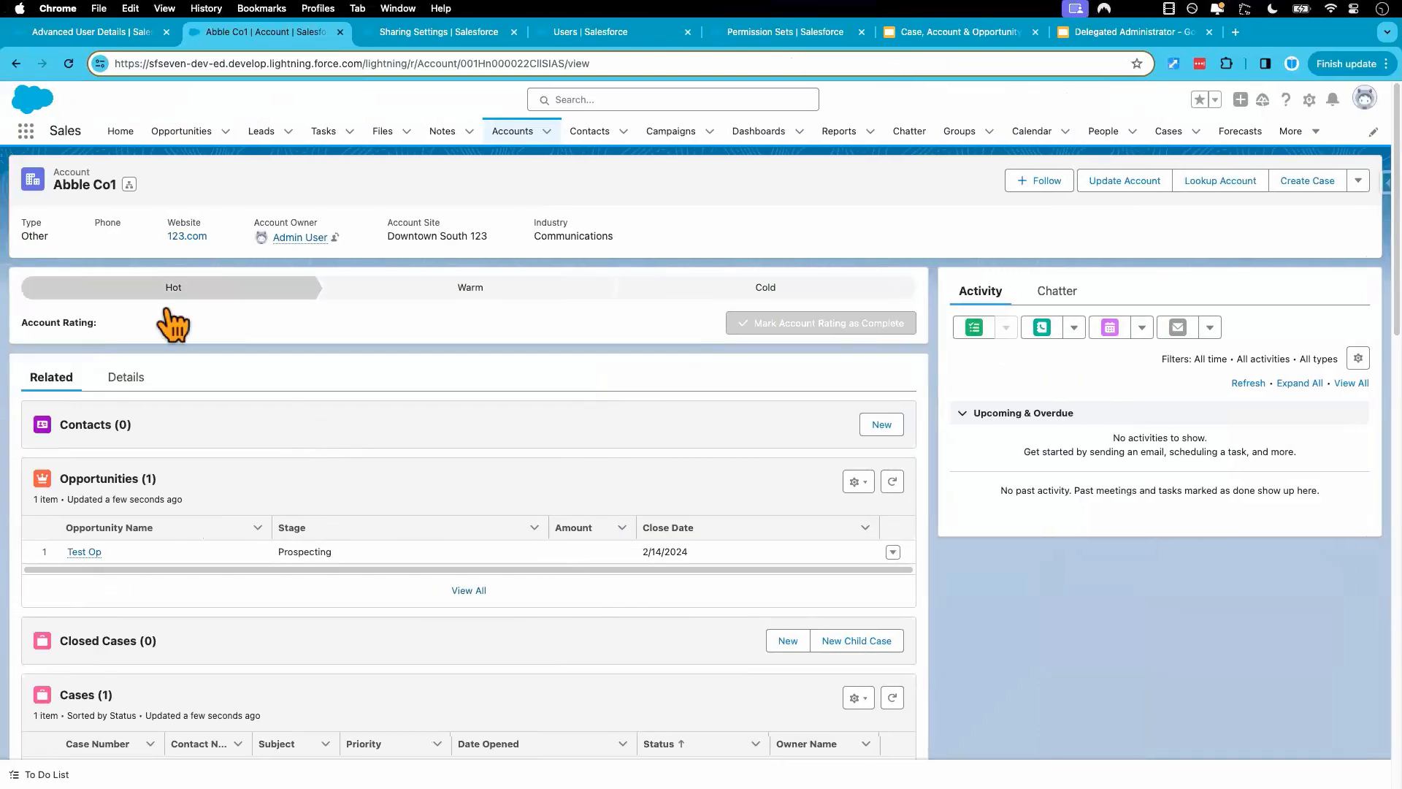
Step: In the admin session, add the owner's default team to the Account Team of Abble Co1
scroll(213, 538, "down", 10)
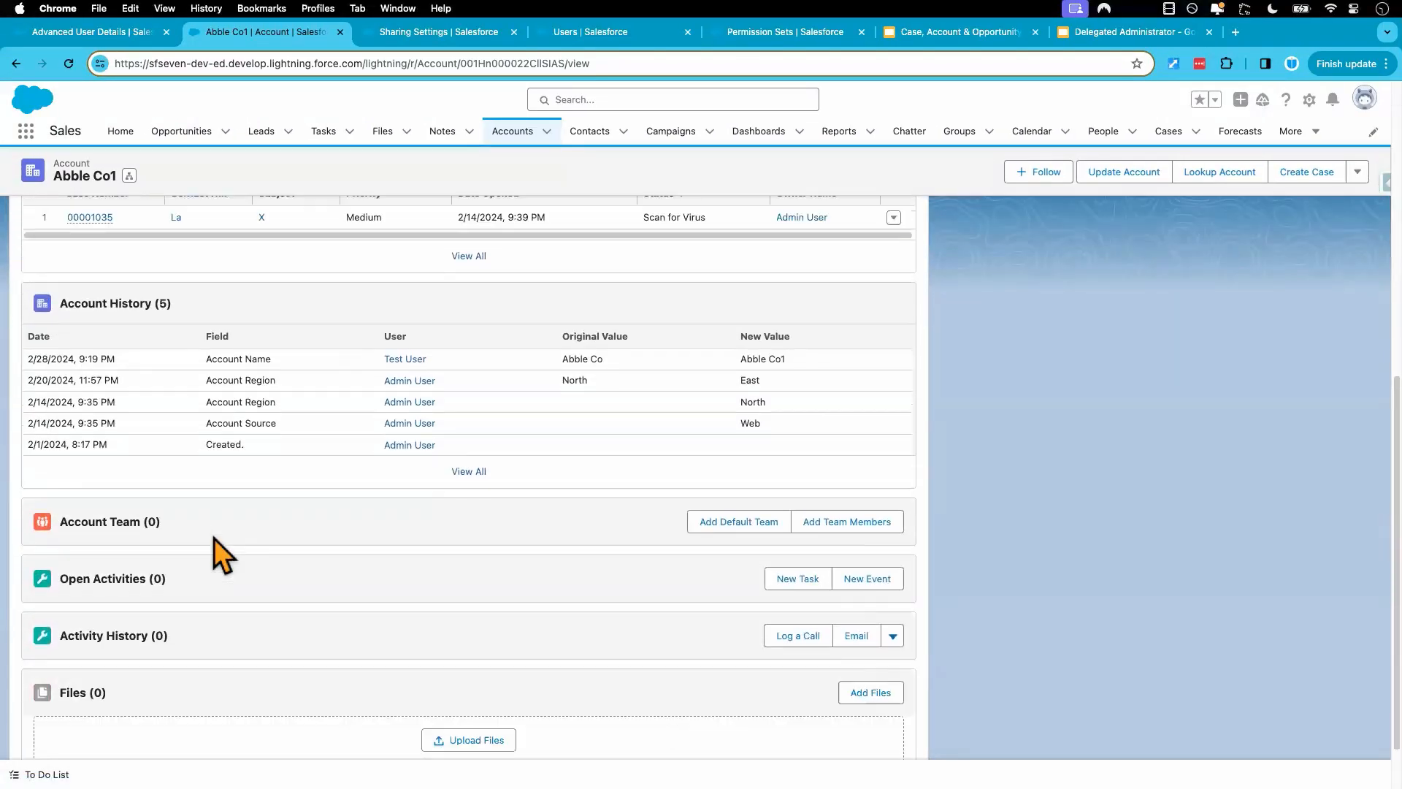
scroll(213, 540, "up", 15)
scroll(304, 581, "down", 8)
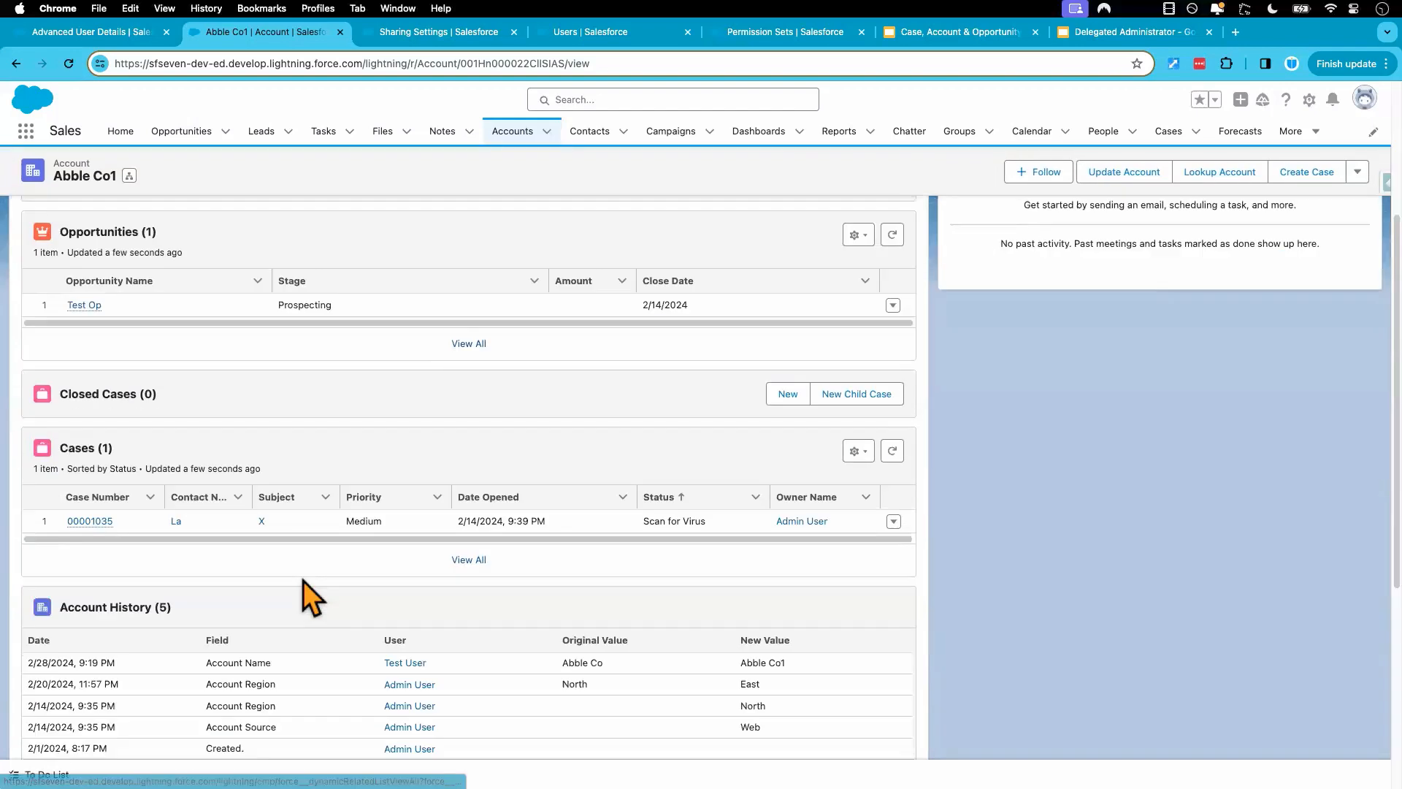
scroll(282, 628, "down", 3)
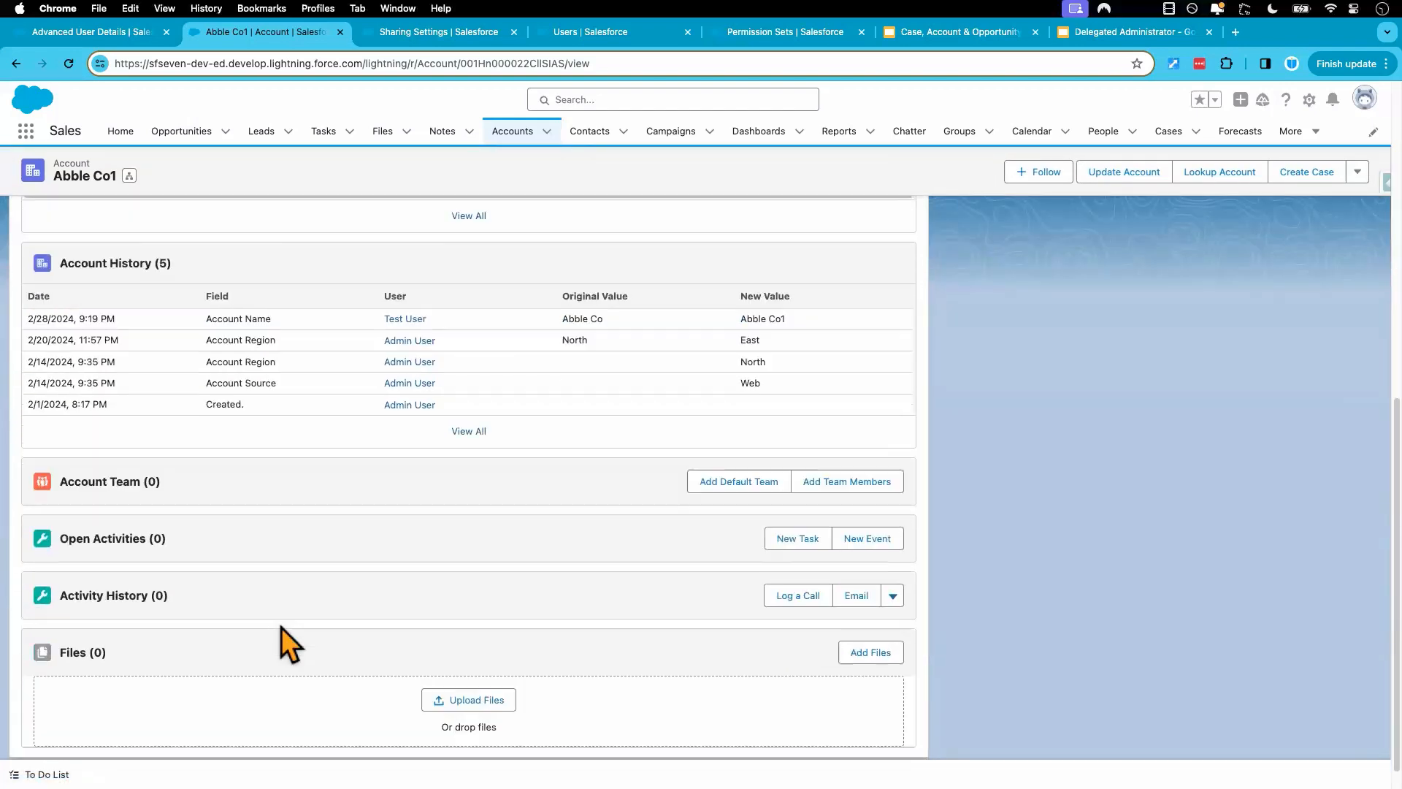
left_click(713, 483)
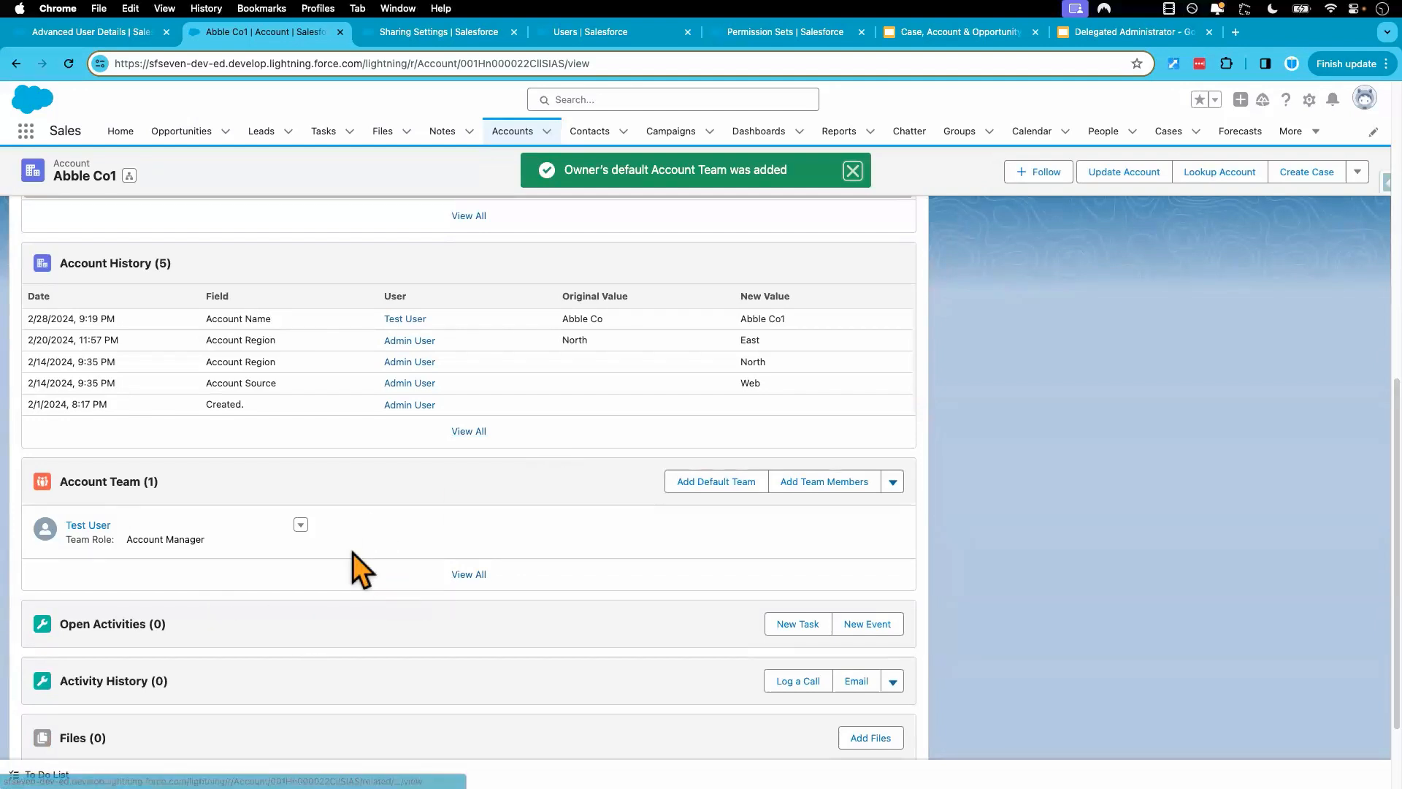
Step: Reload All Accounts in the test user's session to check access to Abble Co1
scroll(147, 494, "up", 6)
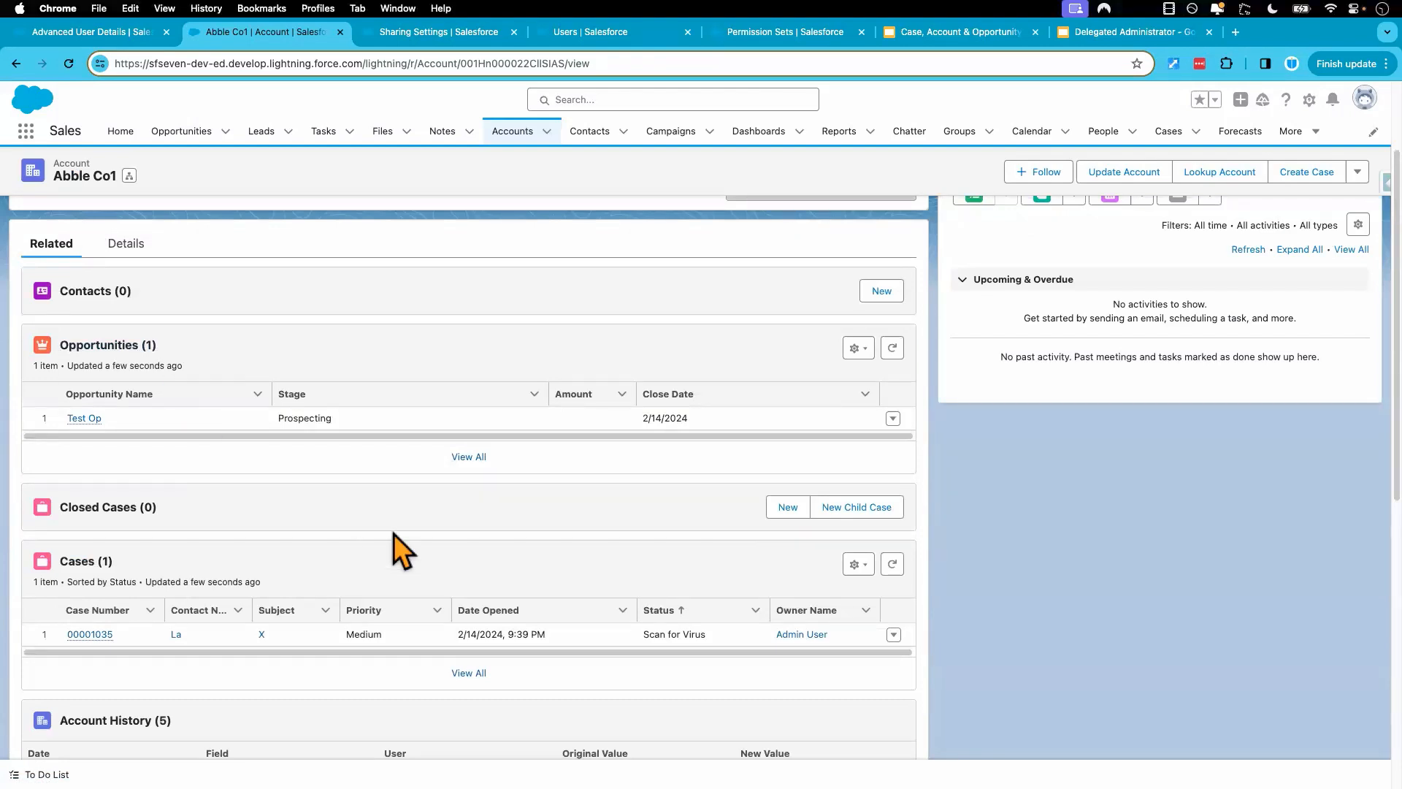
key("ctrl+Right")
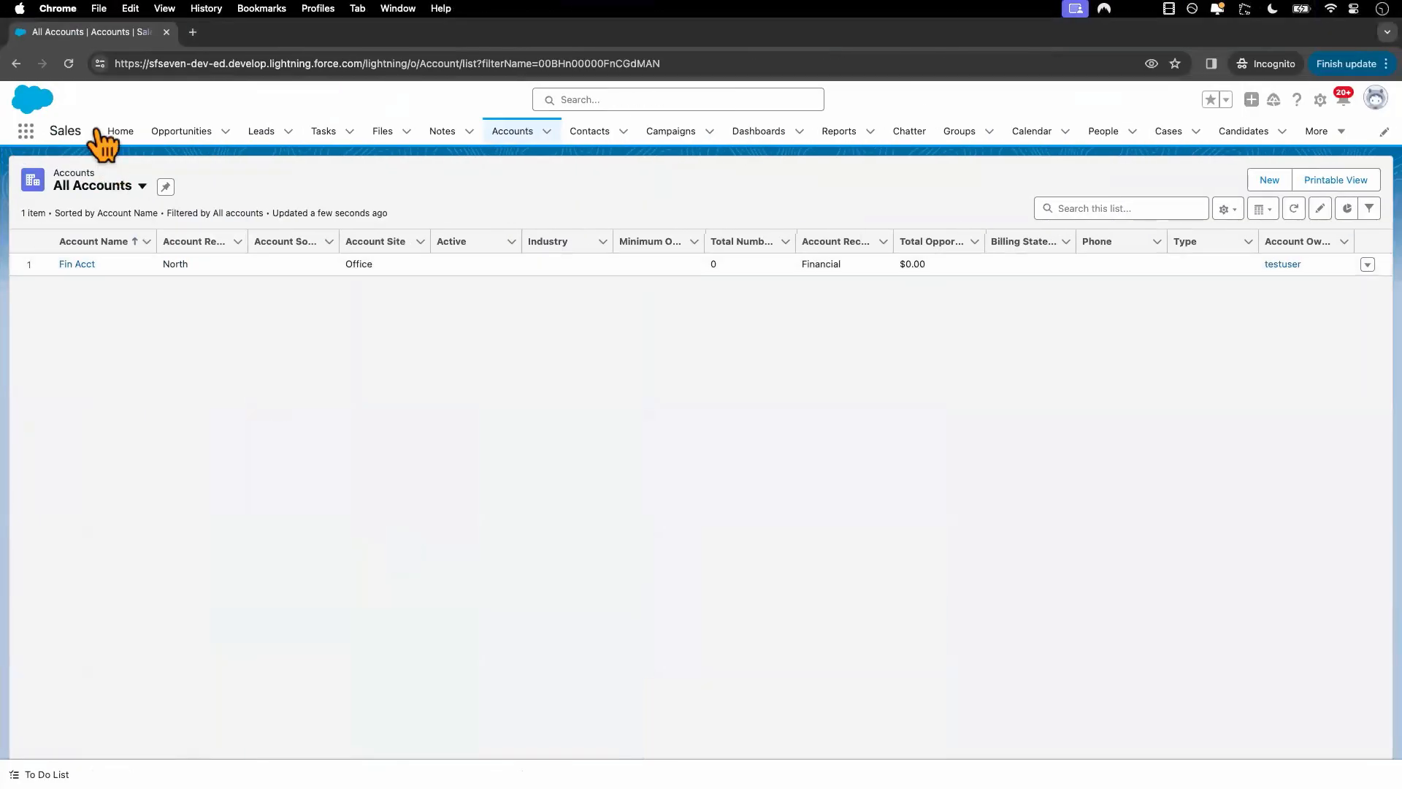
left_click(69, 65)
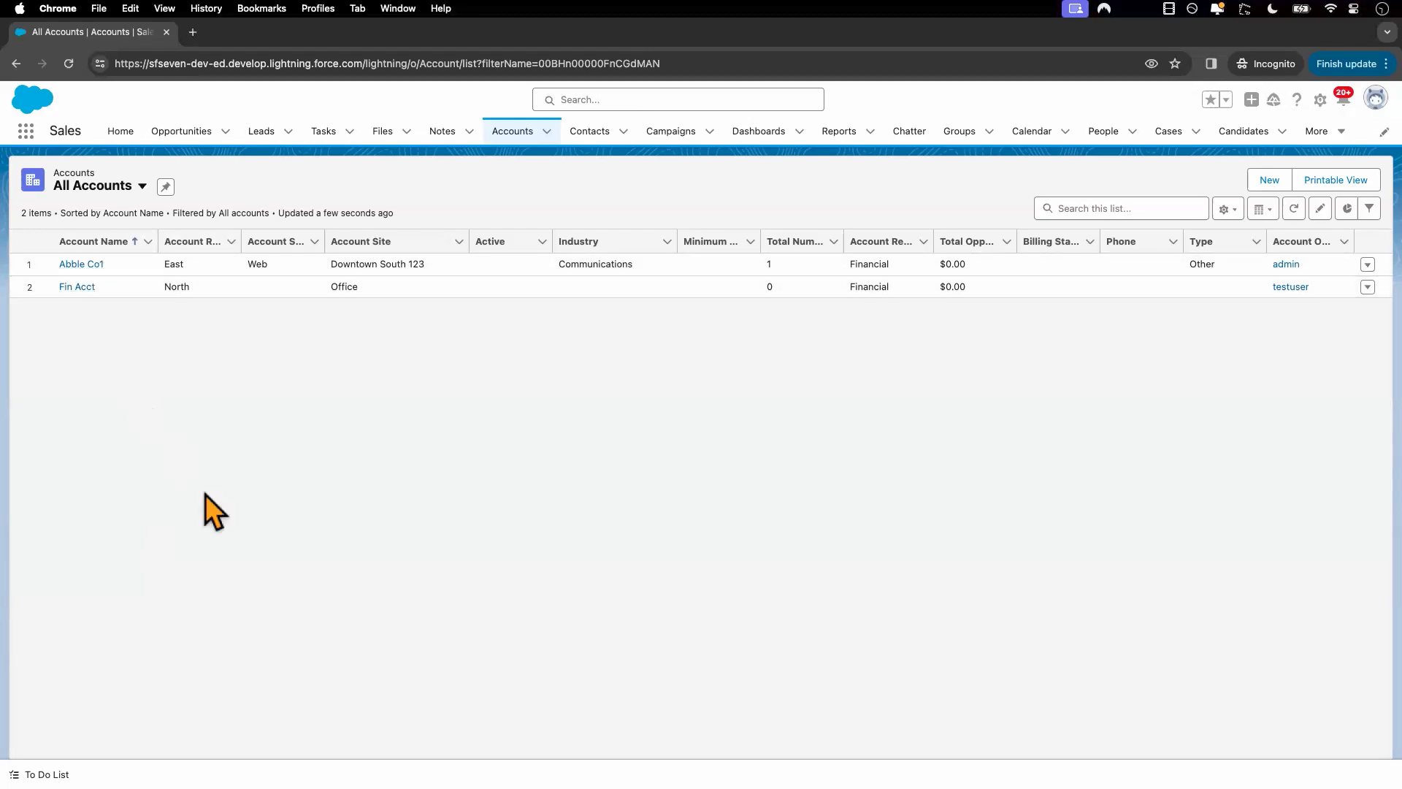
Step: In the admin session, open the Media Acct account and add the owner's default team to its Account Team
key("ctrl+Left")
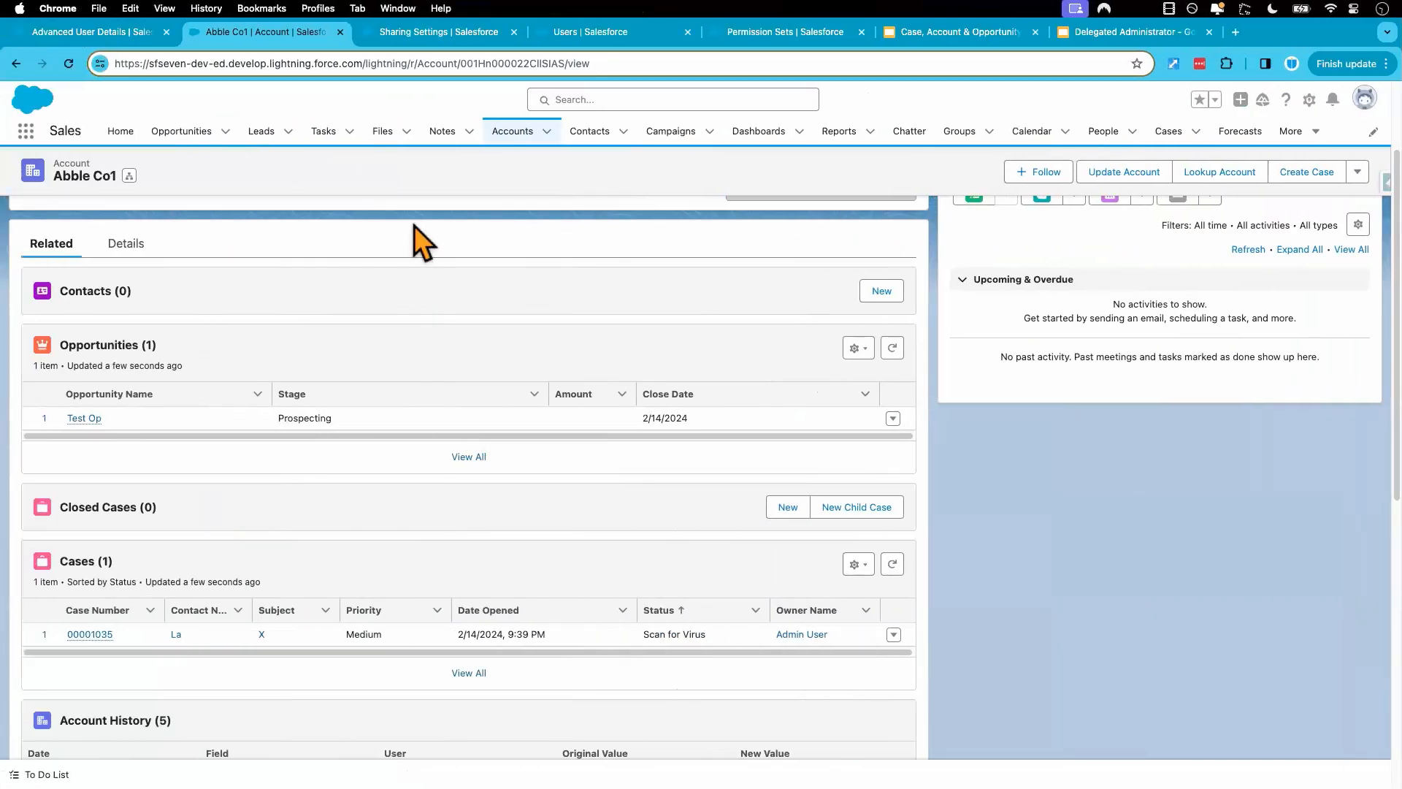
left_click(515, 133)
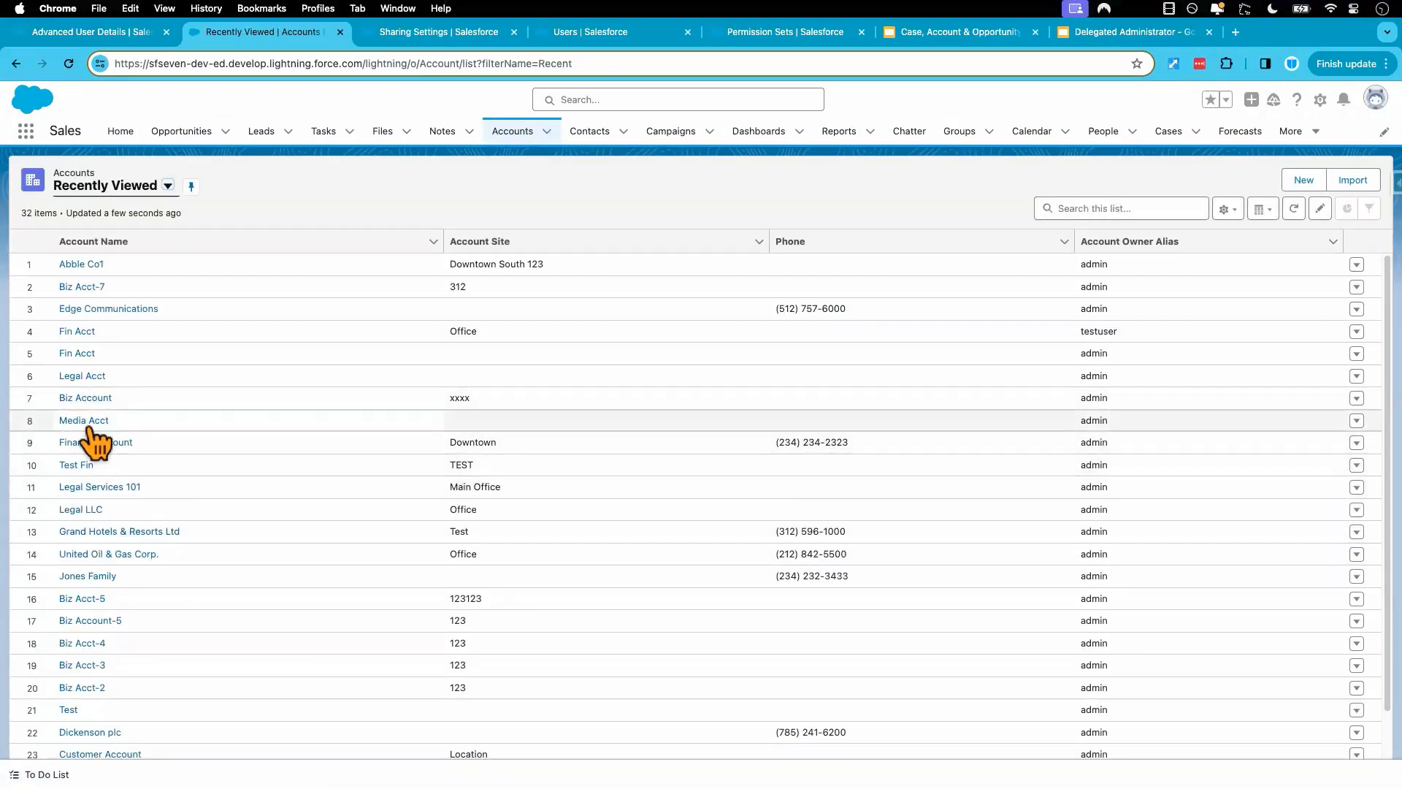
left_click(86, 423)
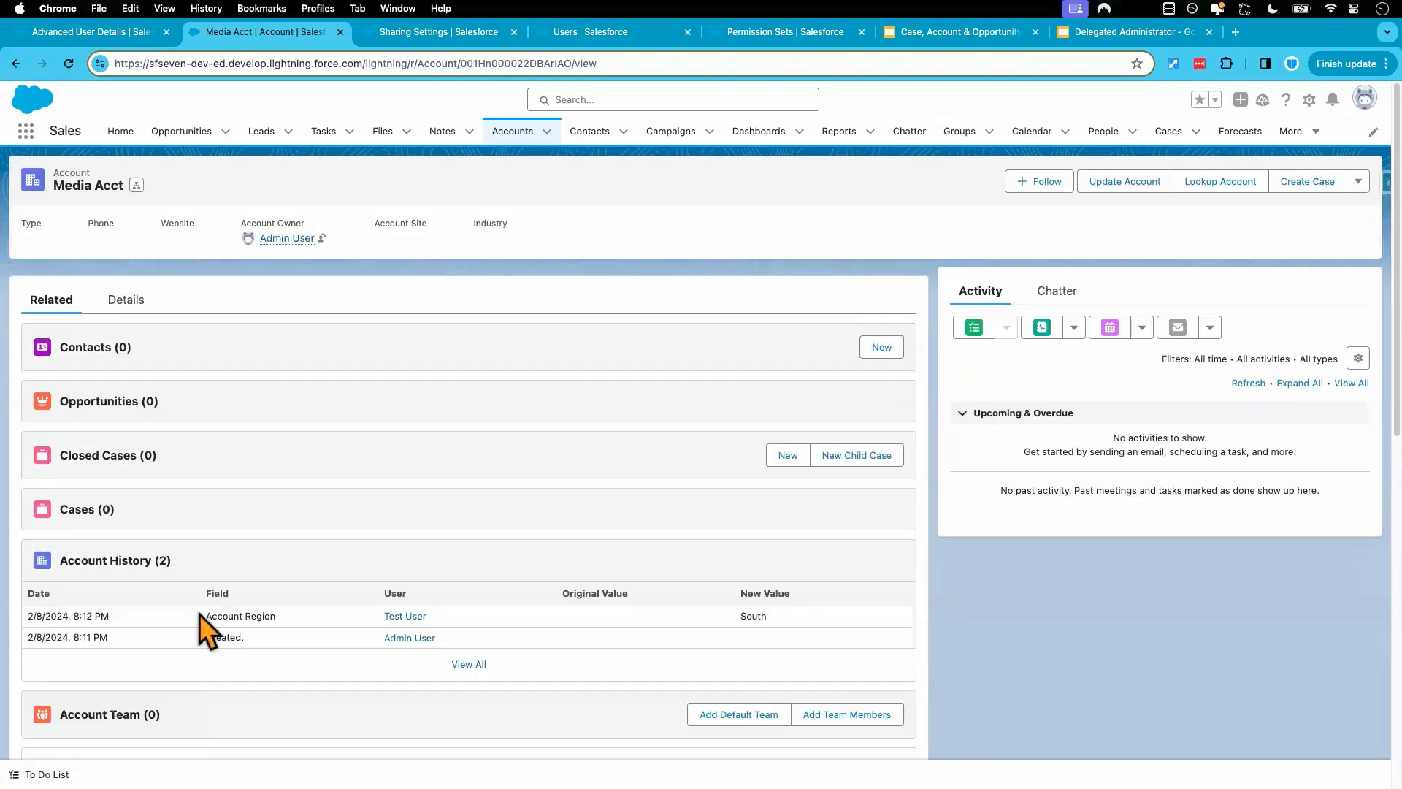
scroll(204, 668, "down", 3)
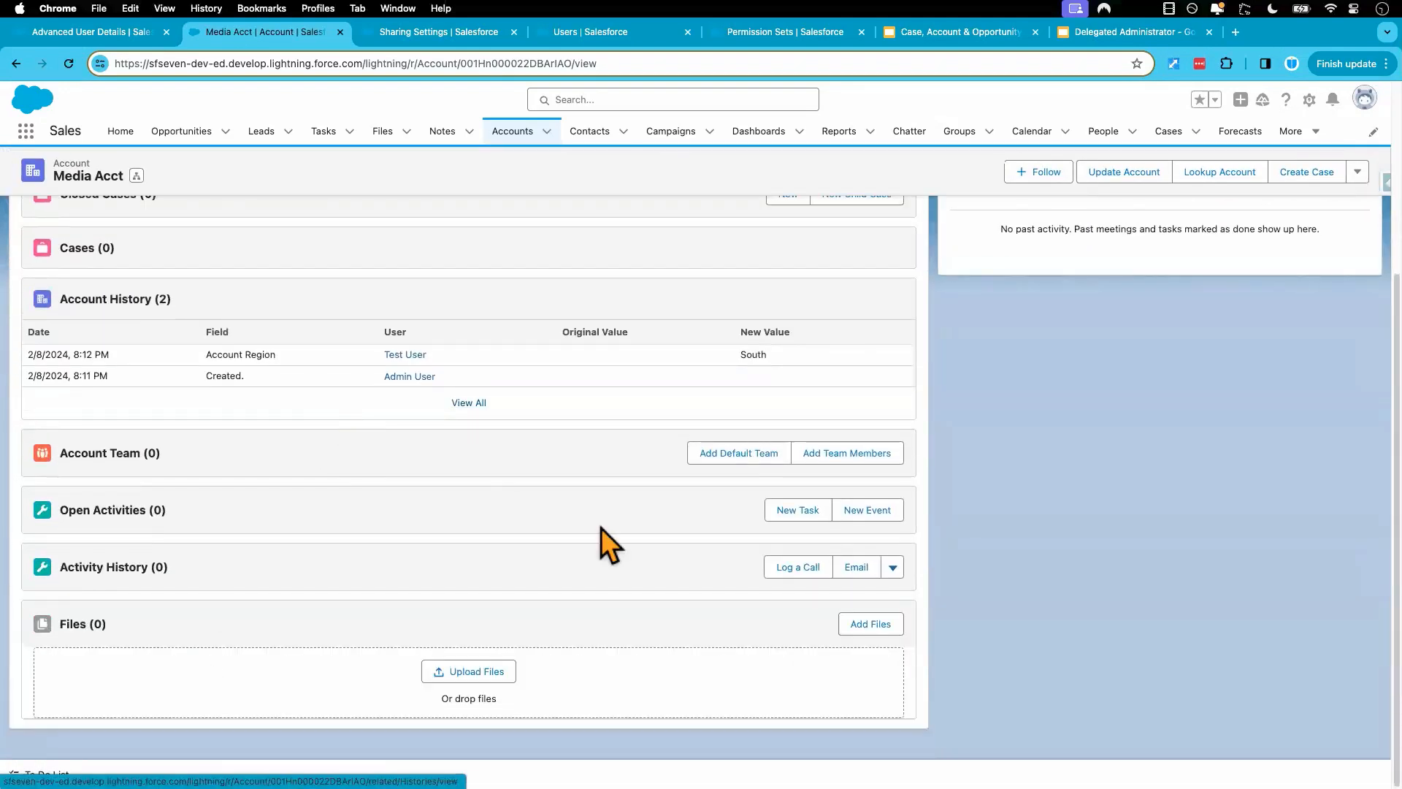
left_click(744, 459)
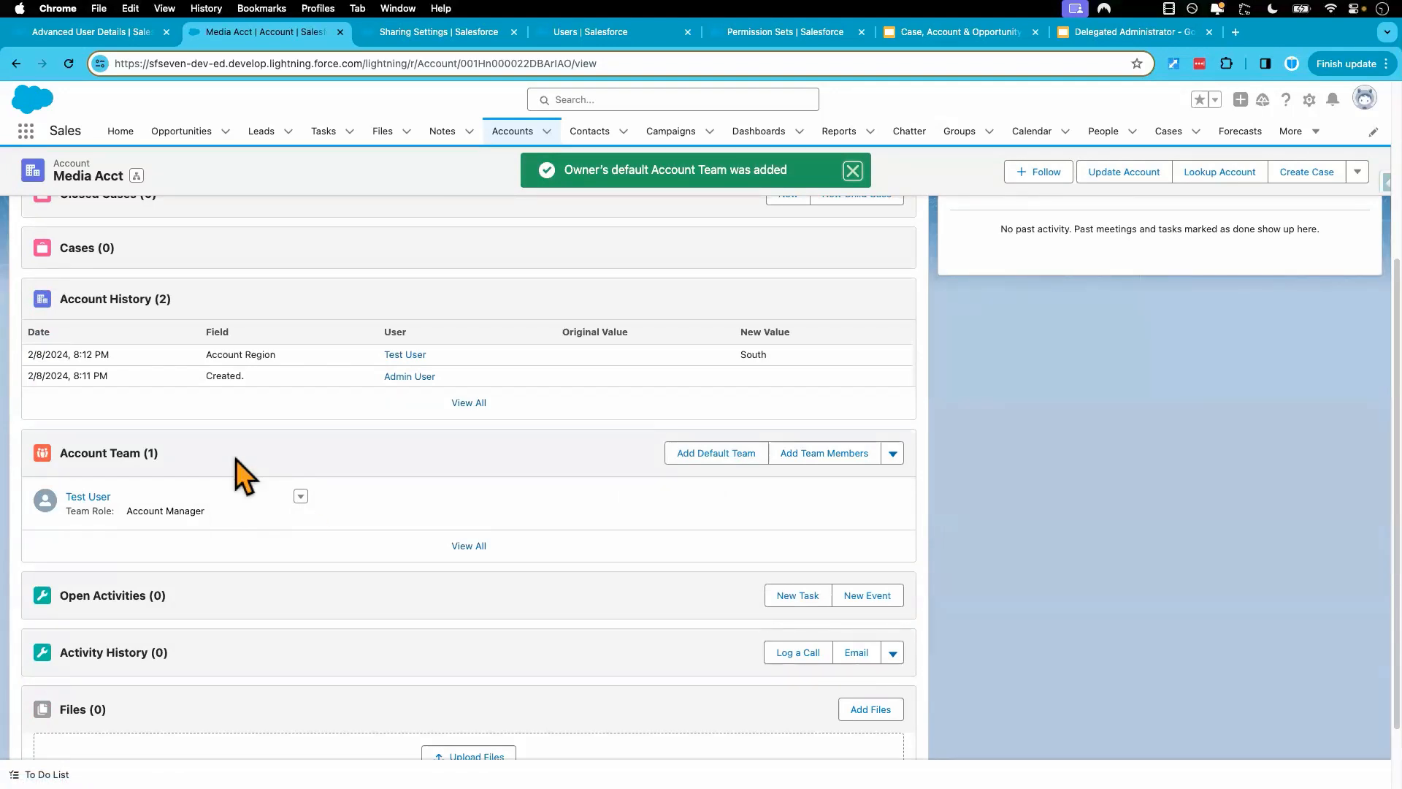
left_click(300, 496)
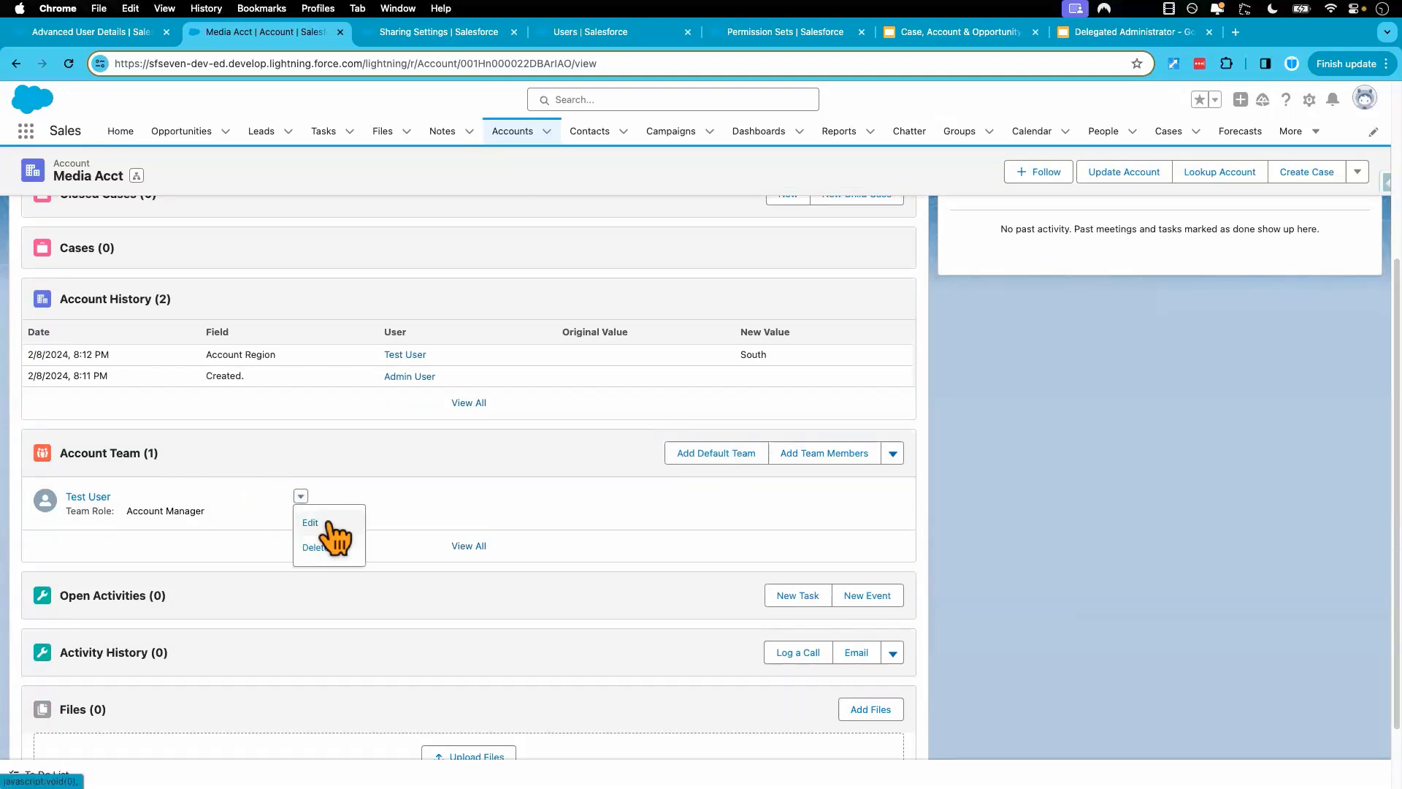
left_click(320, 526)
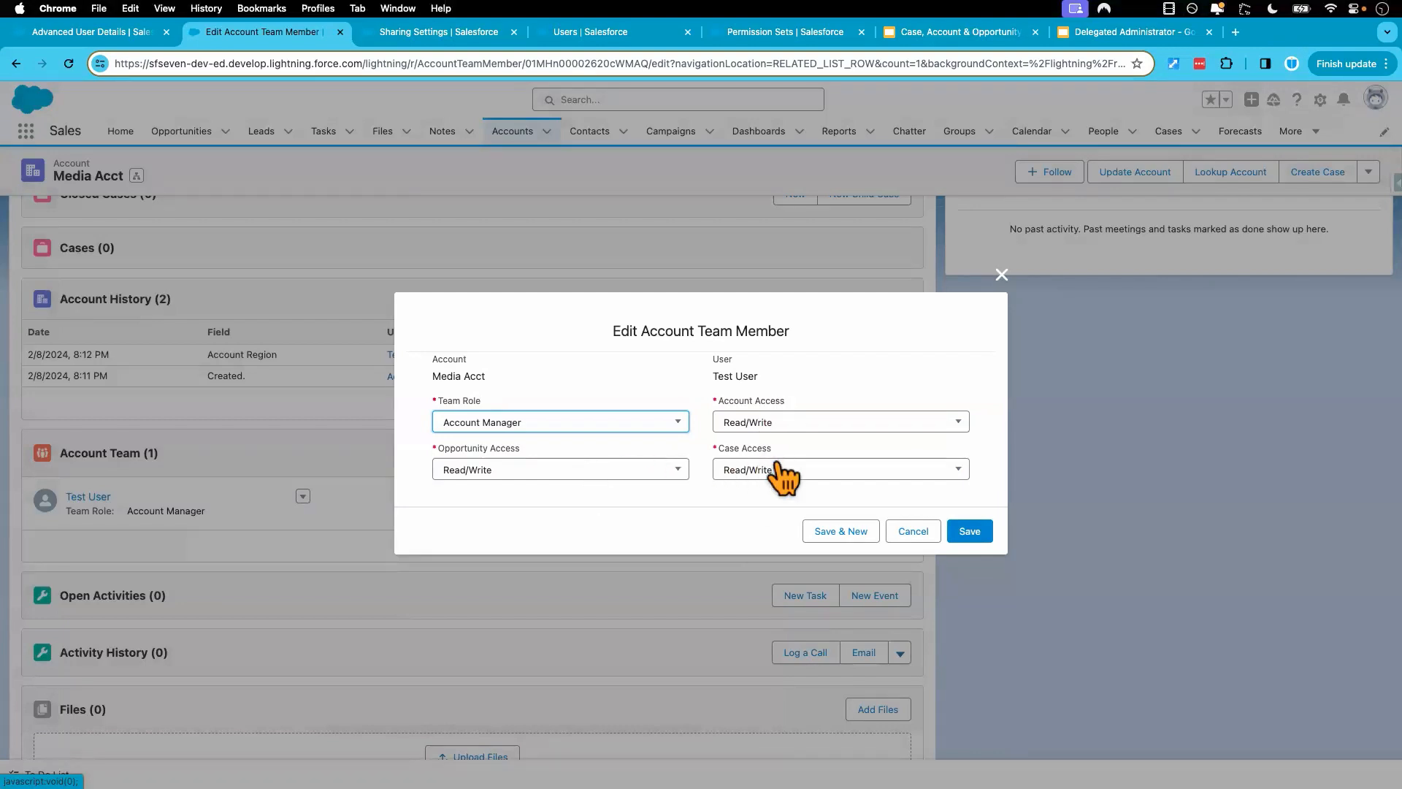
left_click(914, 533)
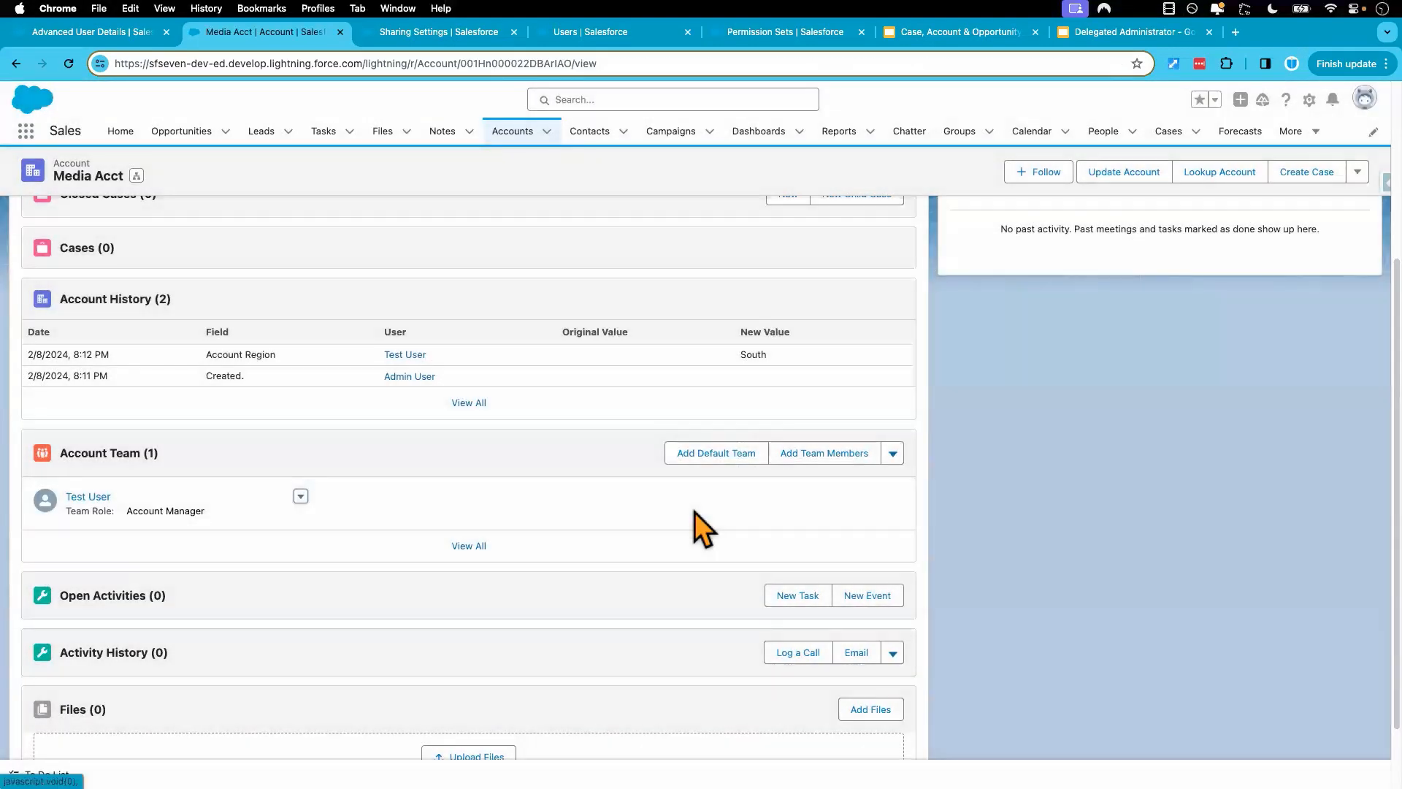
Step: Reload All Accounts in the test user's session to check access to Media Acct
key("ctrl+Right")
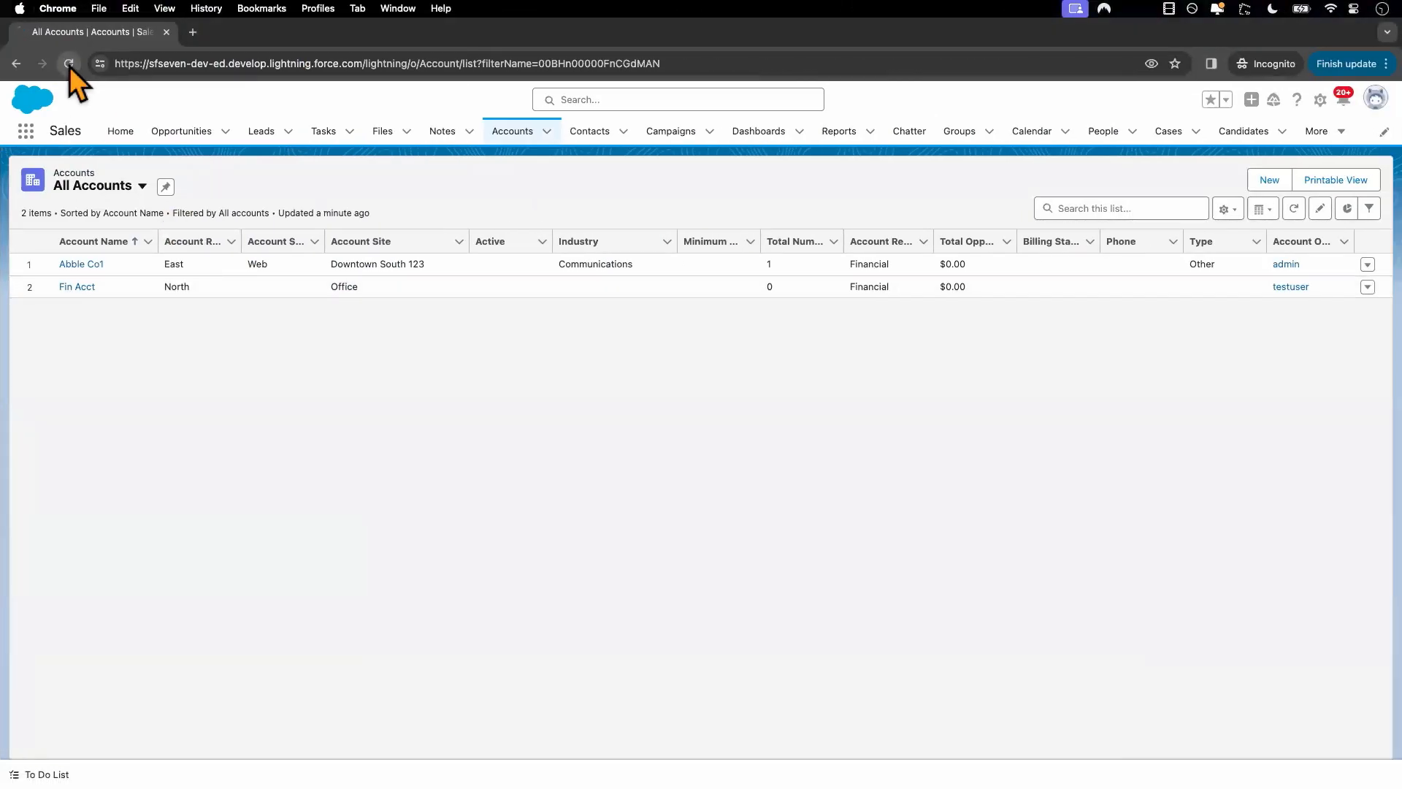
left_click(69, 65)
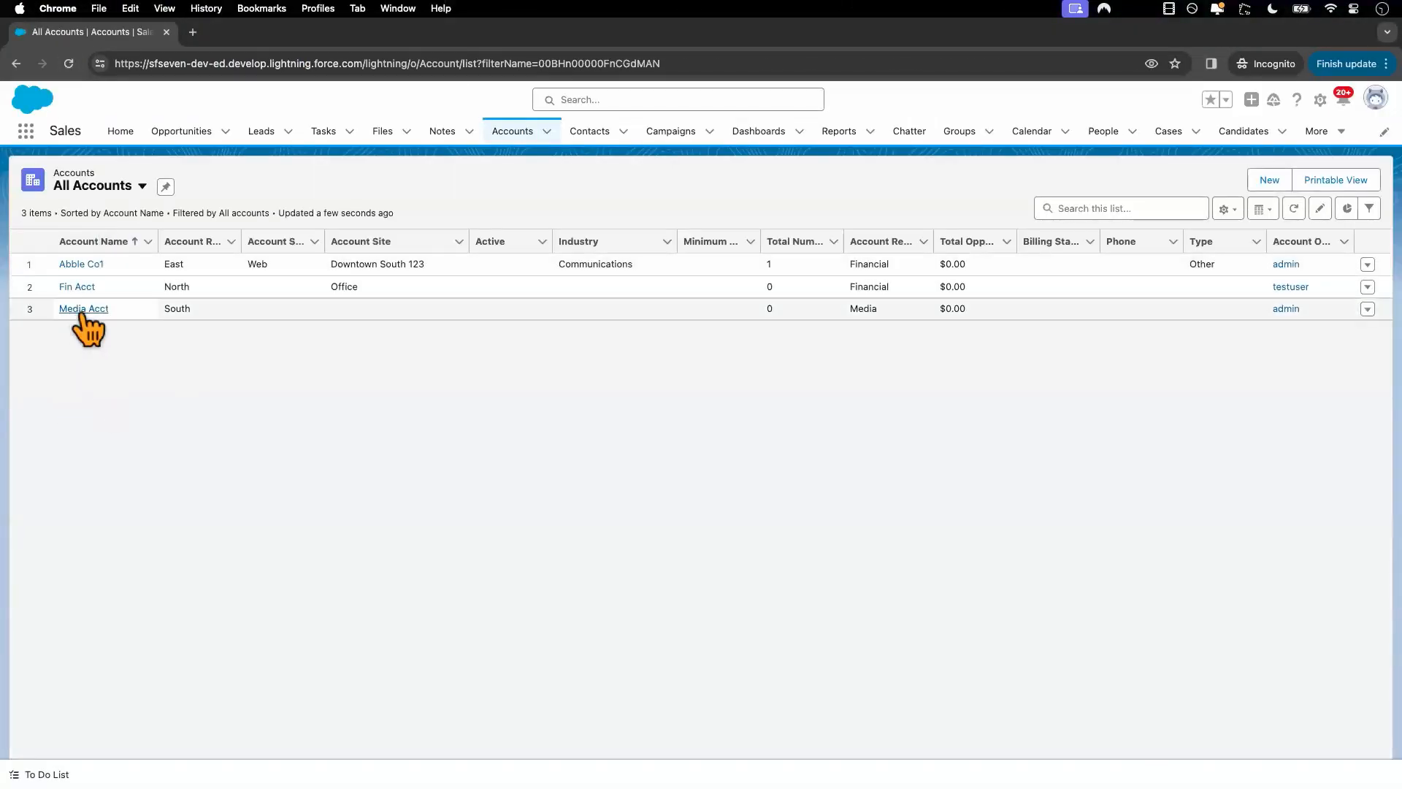
Step: In the test user's session, open Media Acct, set its Account Site to South, save, and show its related lists
left_click(82, 309)
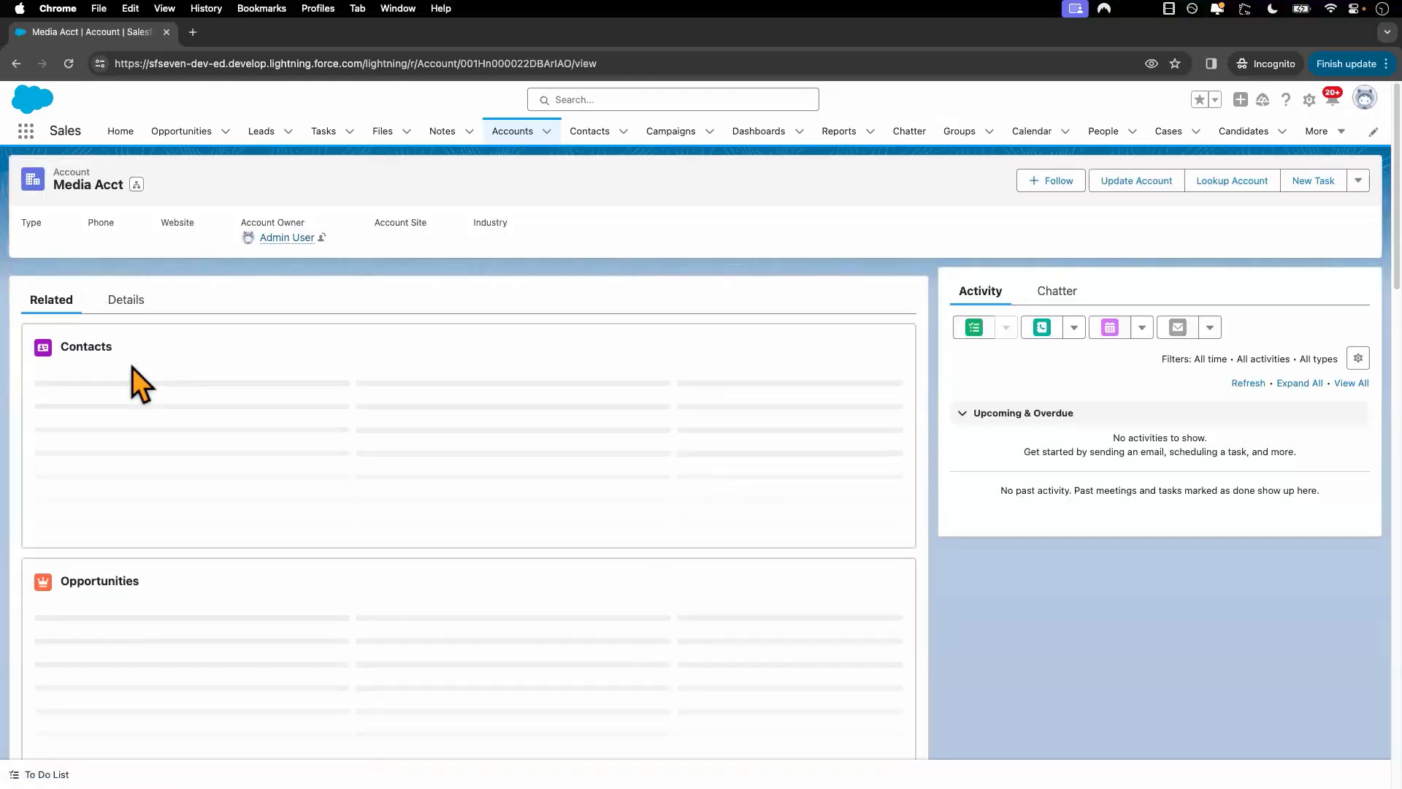
left_click(130, 317)
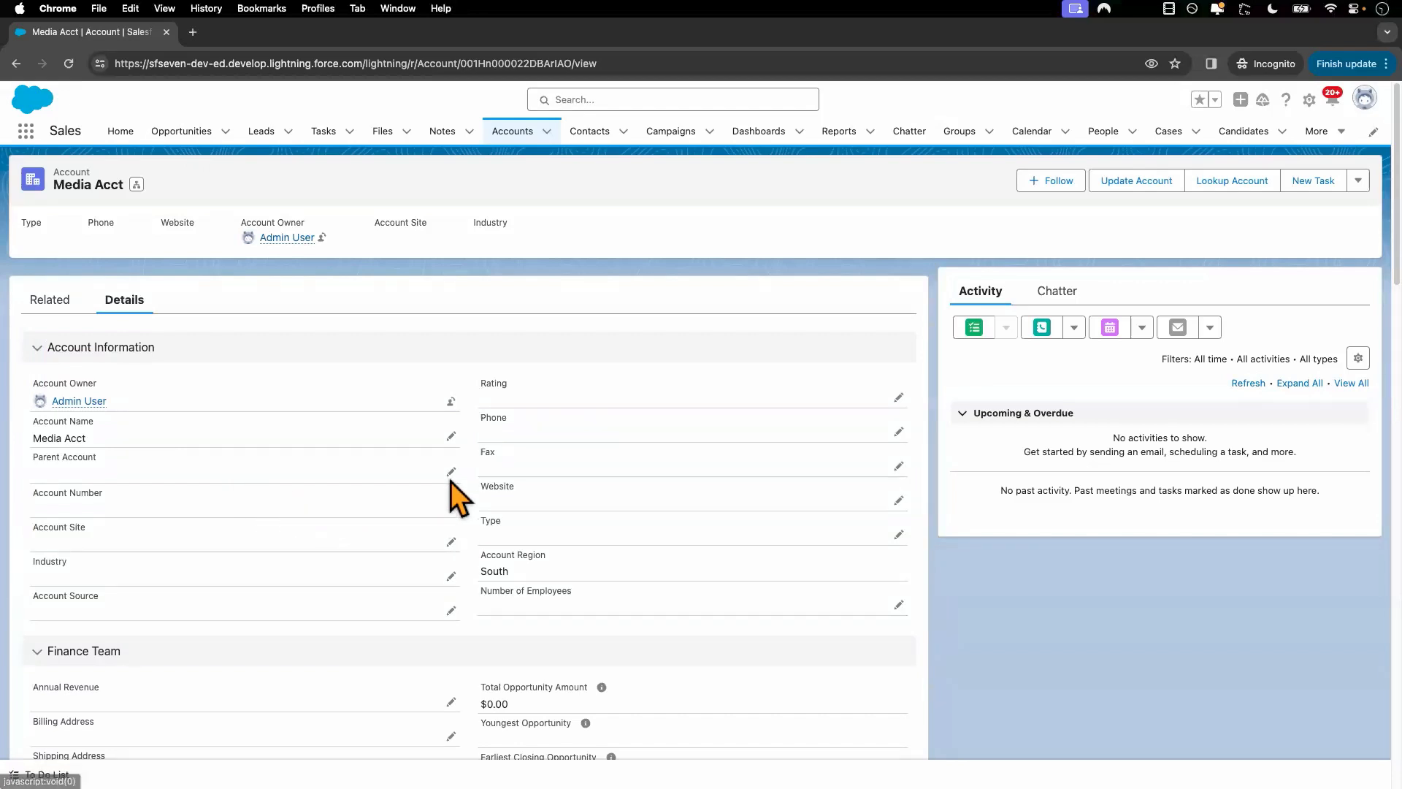
left_click(451, 542)
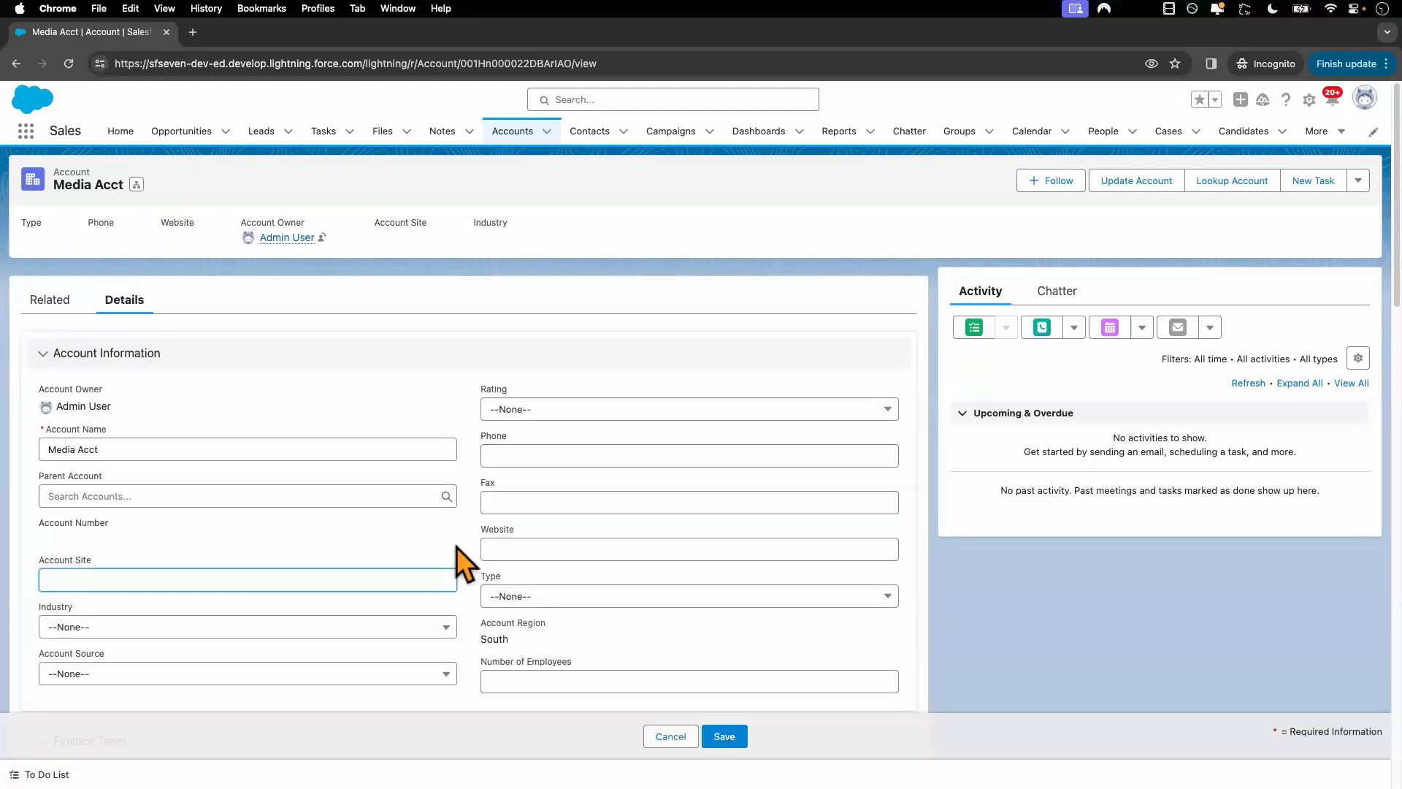
type("South")
key("Return")
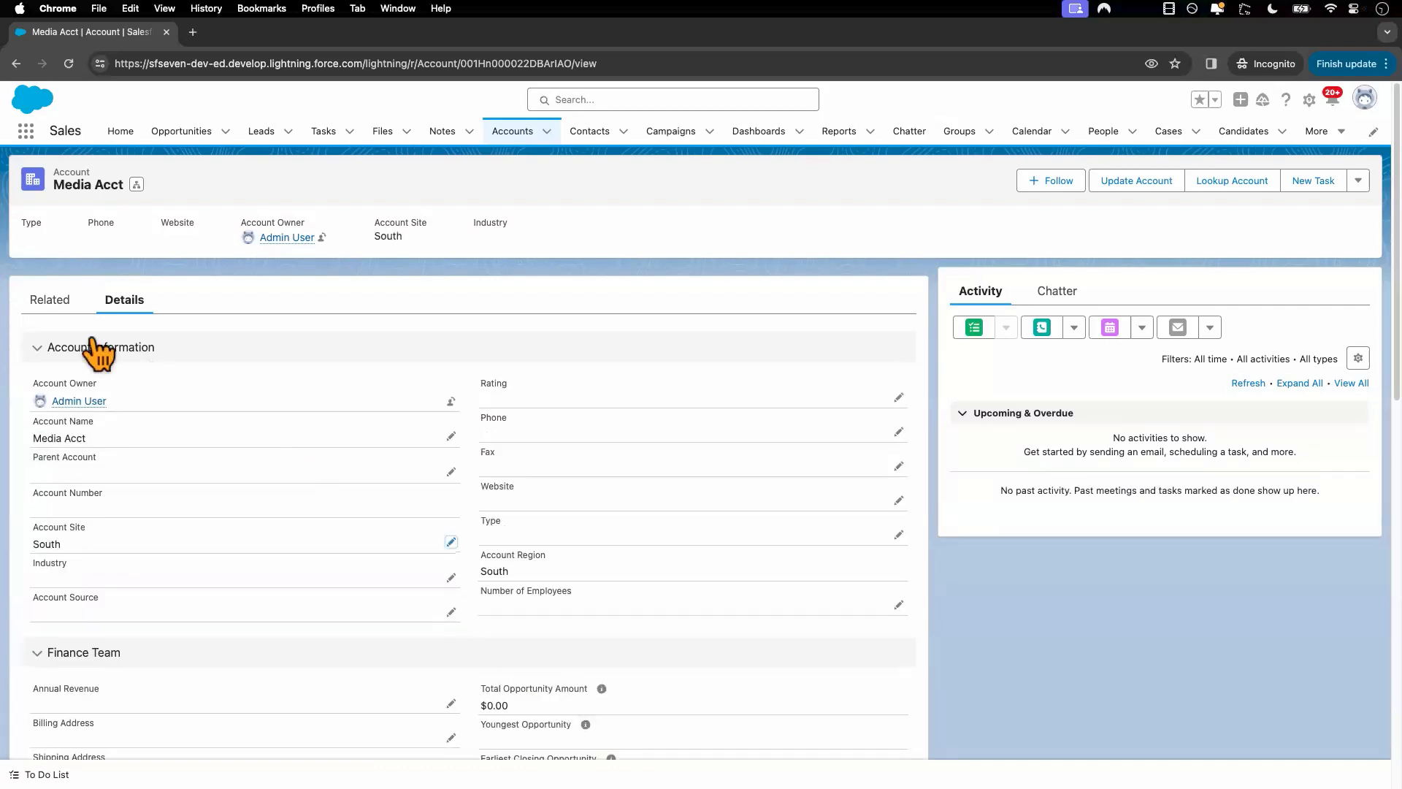
left_click(50, 301)
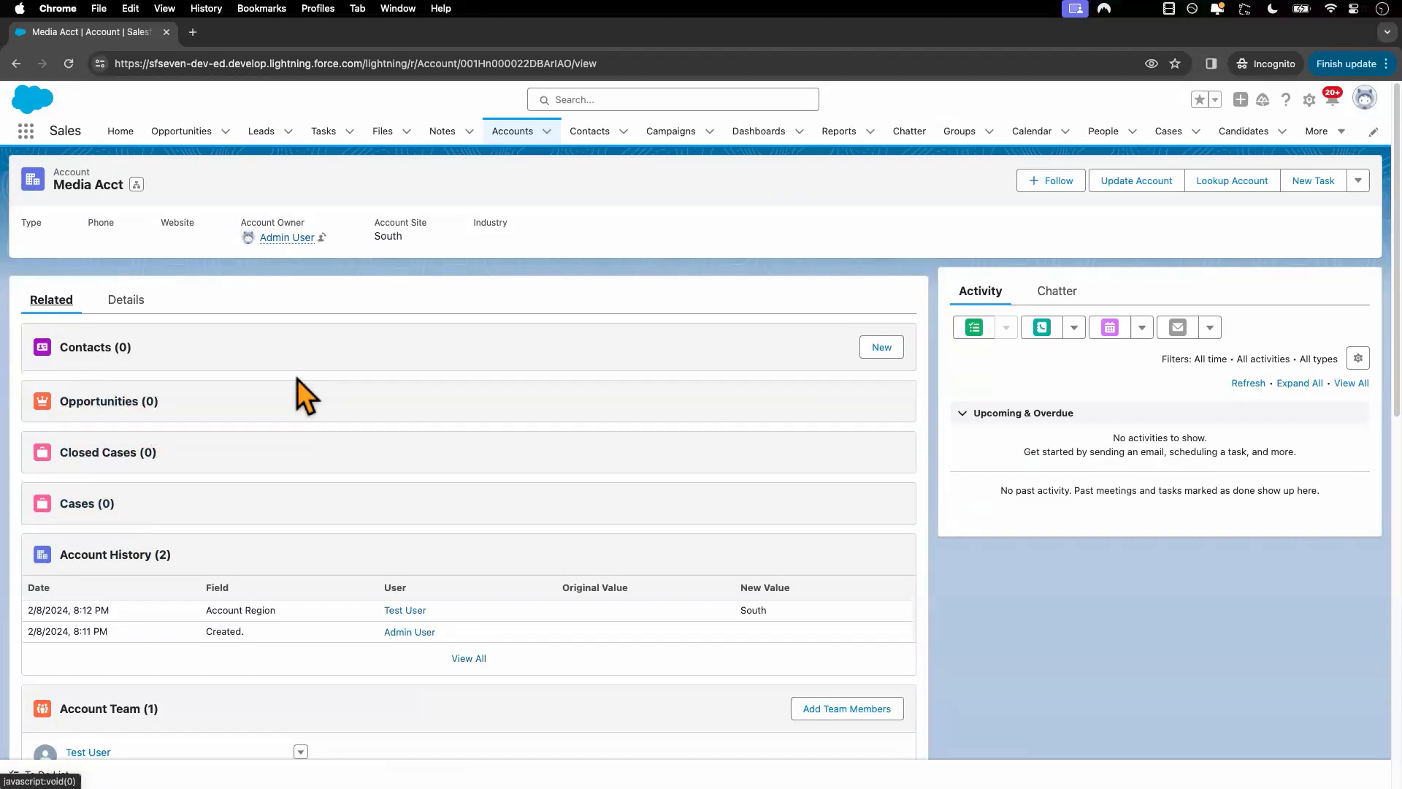
Step: Open the Test Op opportunity of the Abble Co1 account, set its Type to Existing Customer - Upgrade, and save
left_click(515, 132)
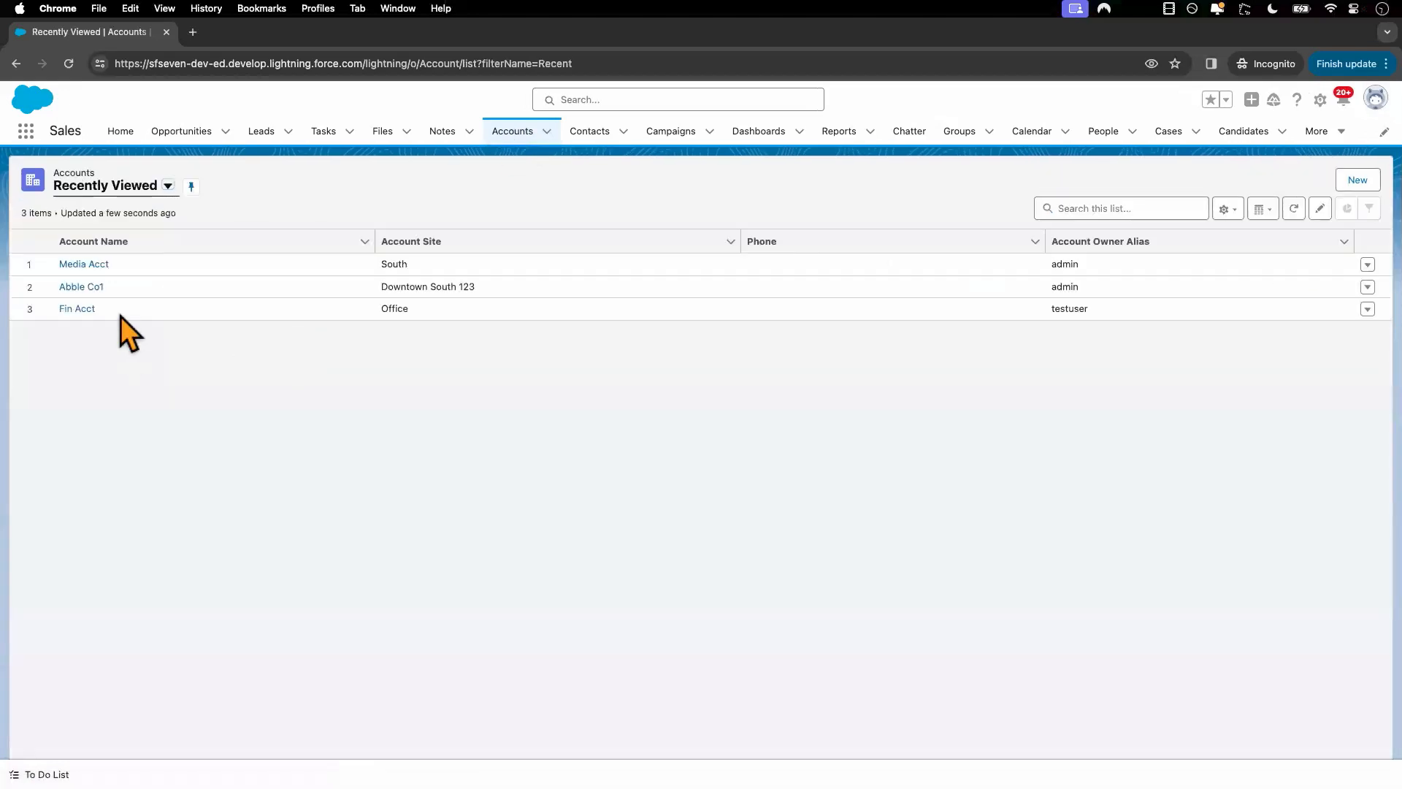
left_click(81, 287)
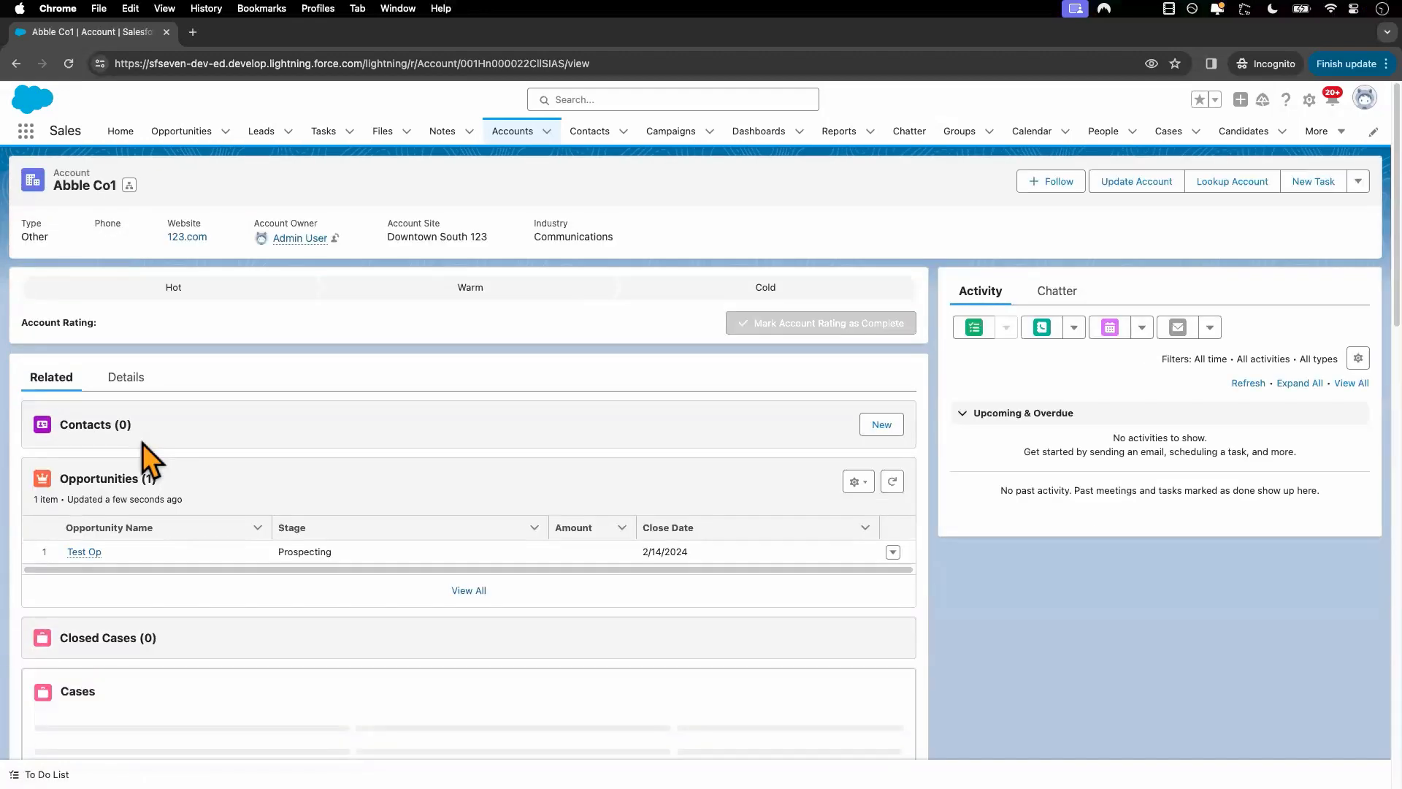
left_click(93, 552)
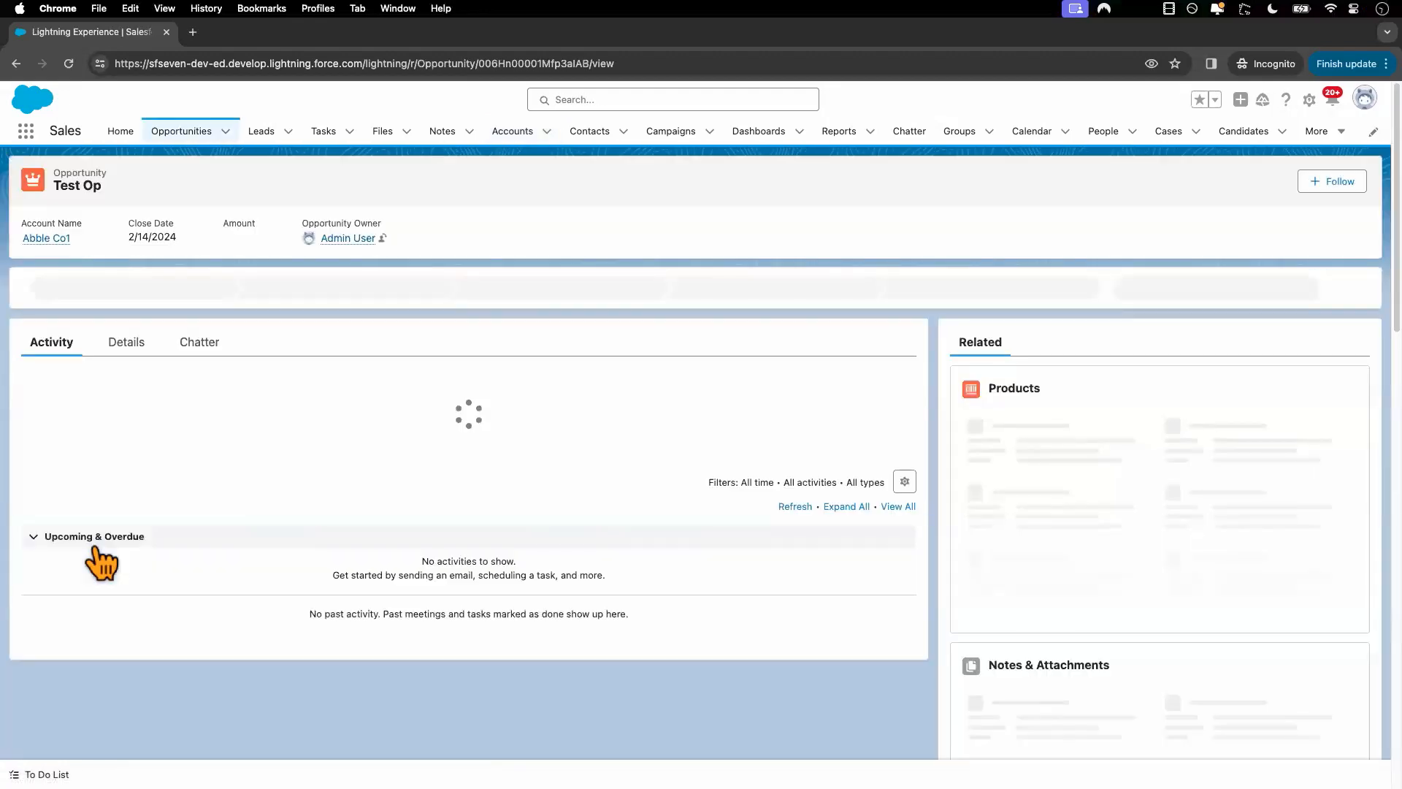
left_click(125, 345)
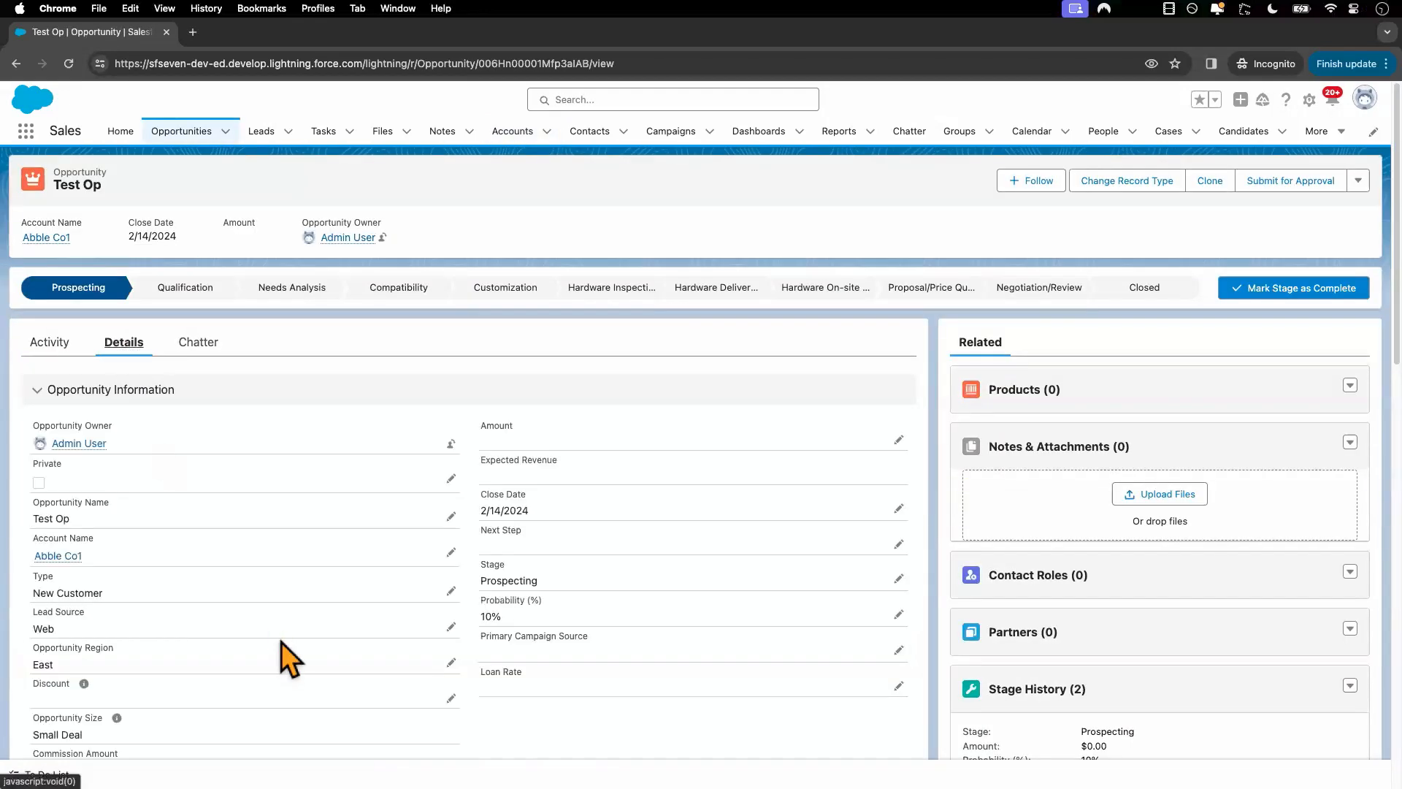
left_click(450, 626)
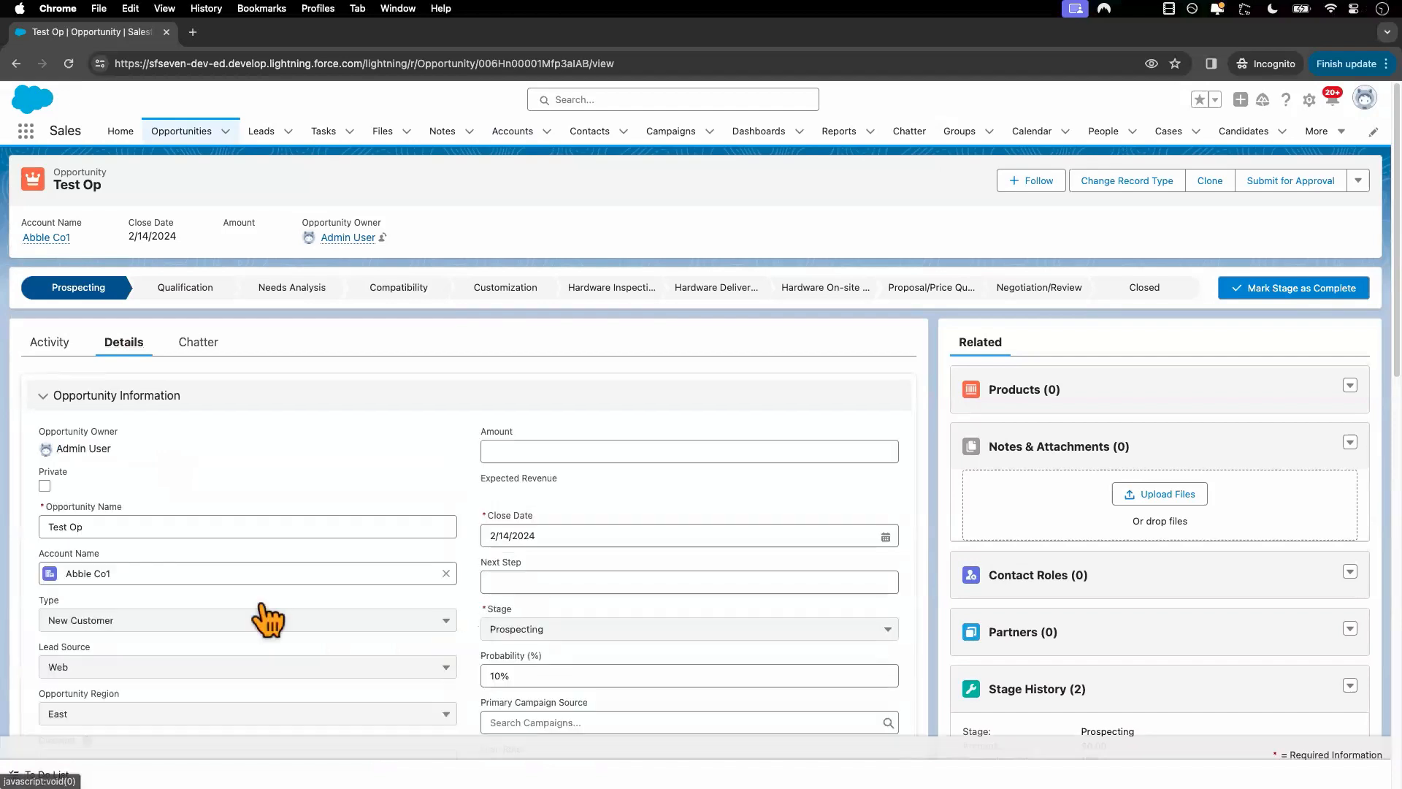
left_click(187, 622)
left_click(168, 674)
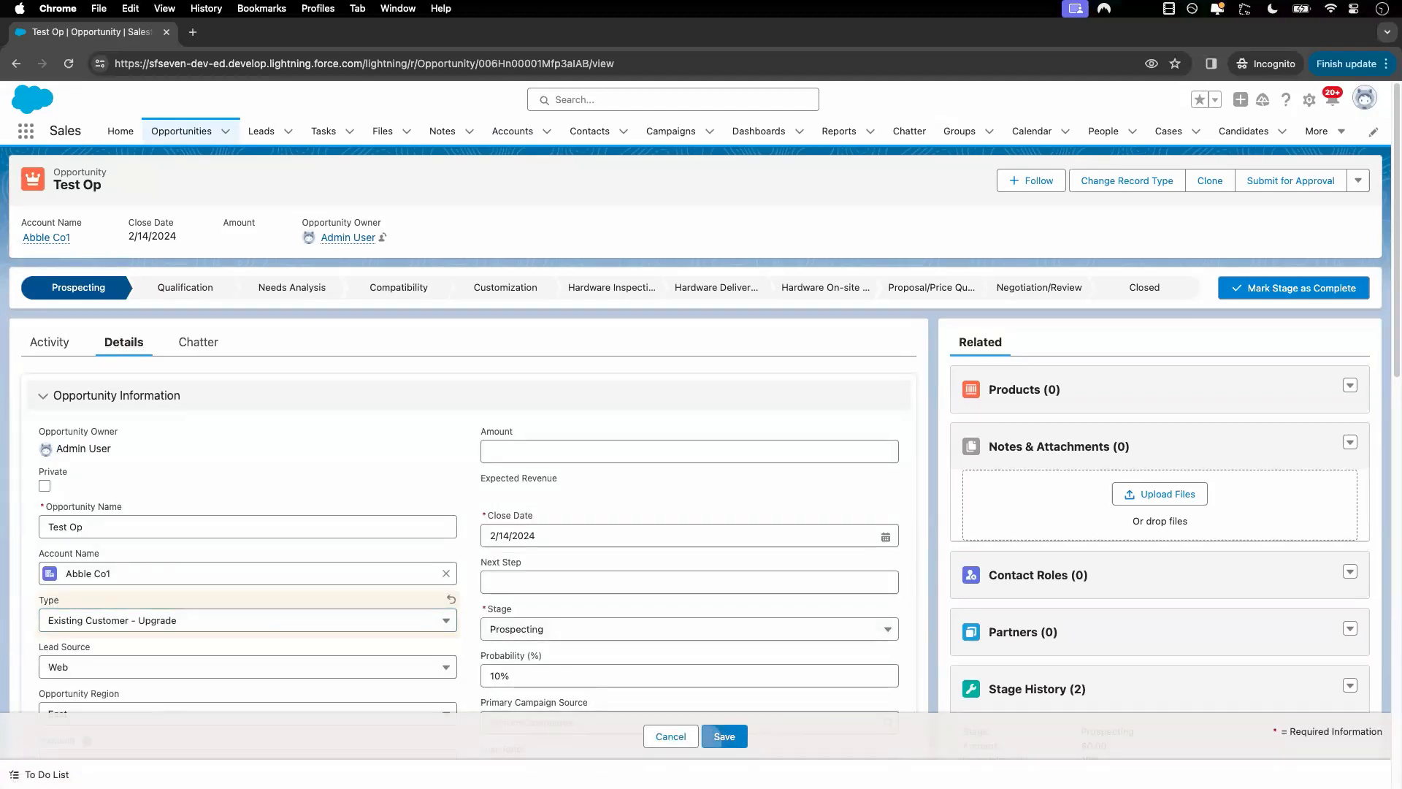
left_click(741, 739)
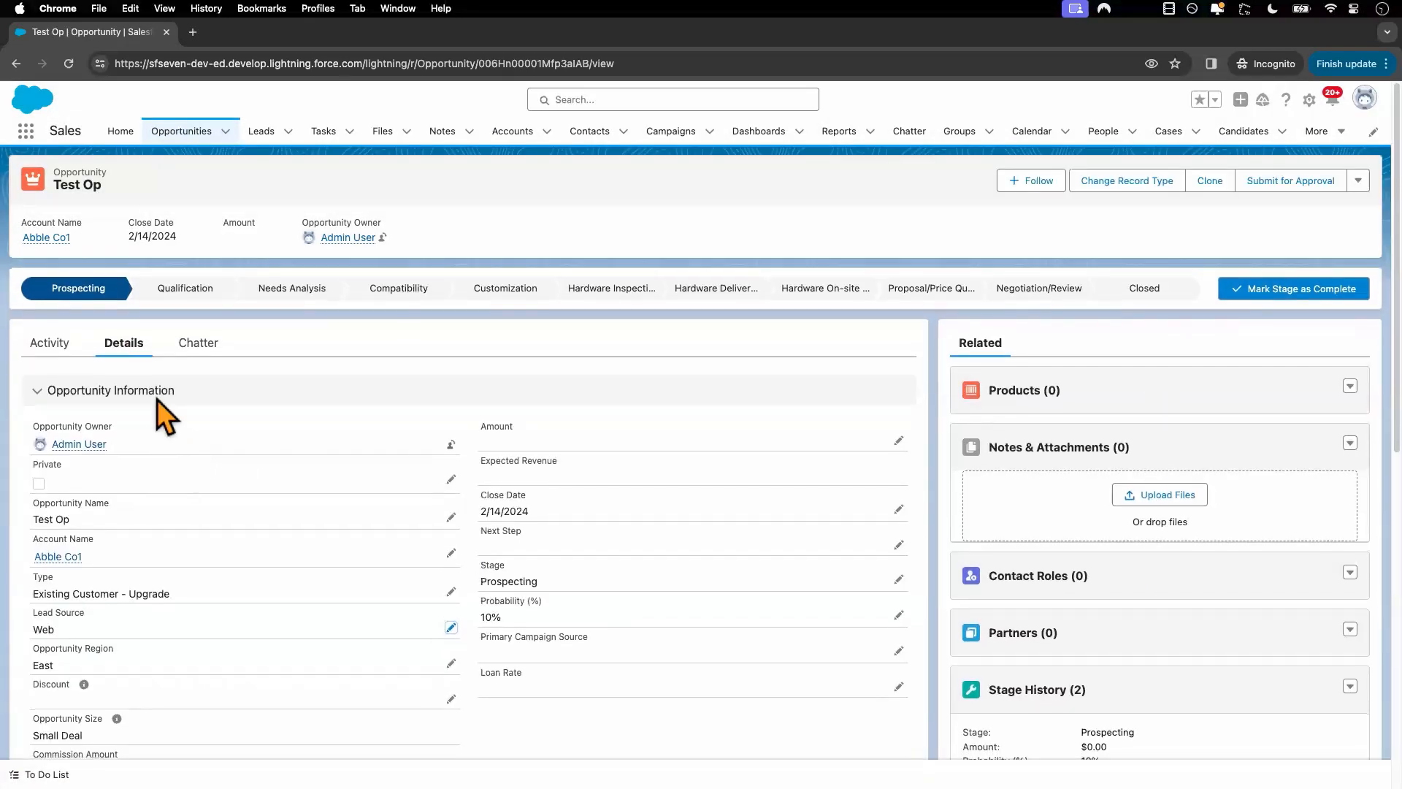
Step: Open the case related to Abble Co1, set its Status to Working, save, and switch back to the admin session
left_click(59, 556)
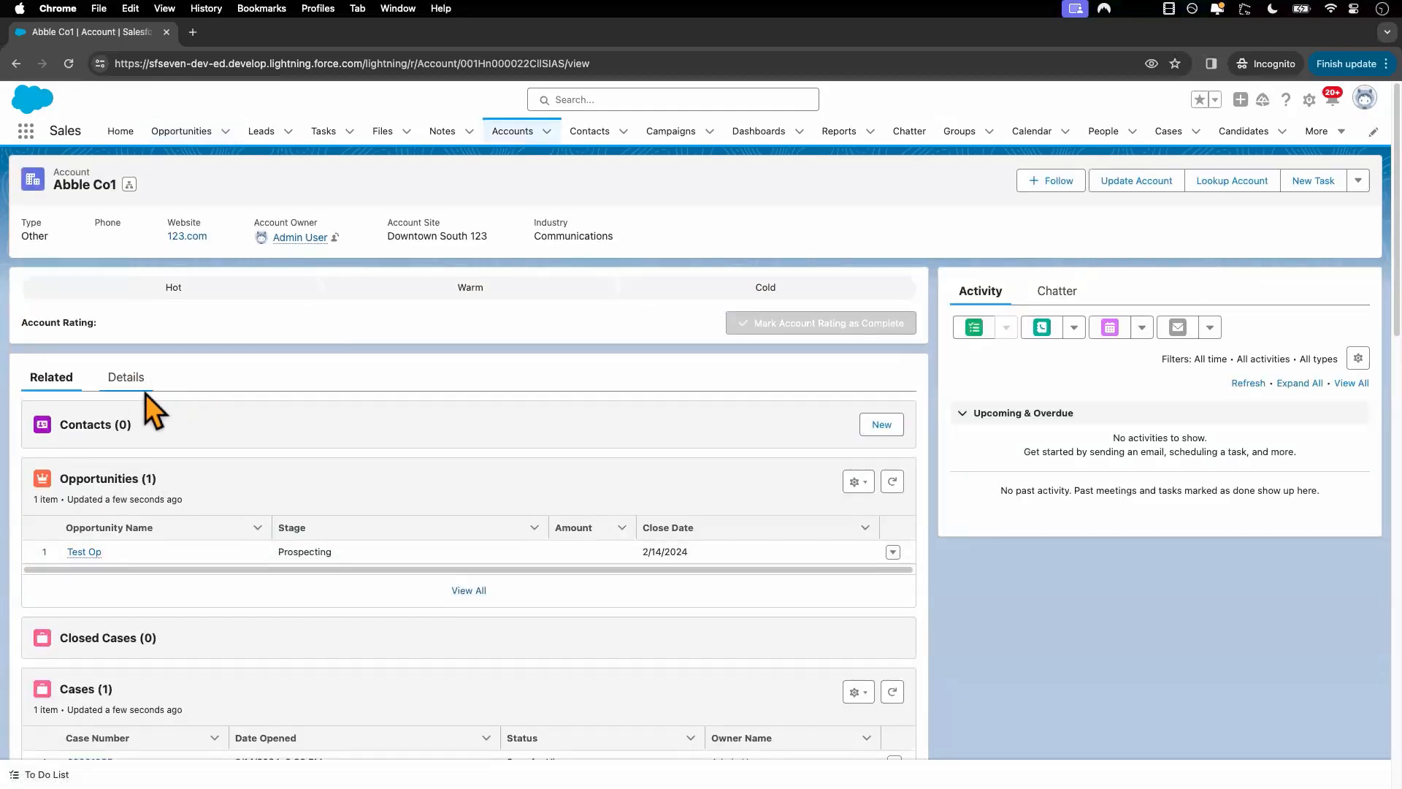
scroll(130, 542, "down", 3)
left_click(96, 645)
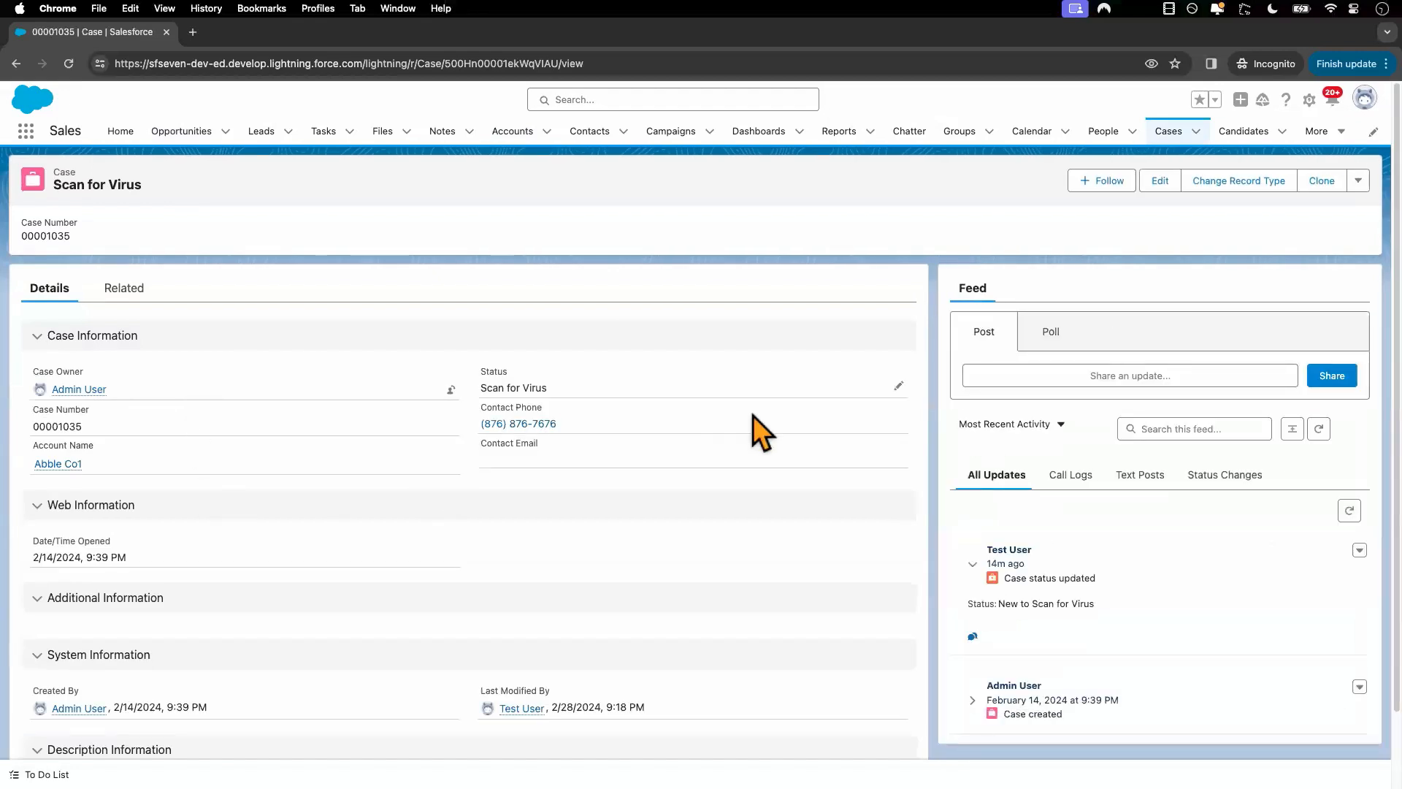
left_click(898, 387)
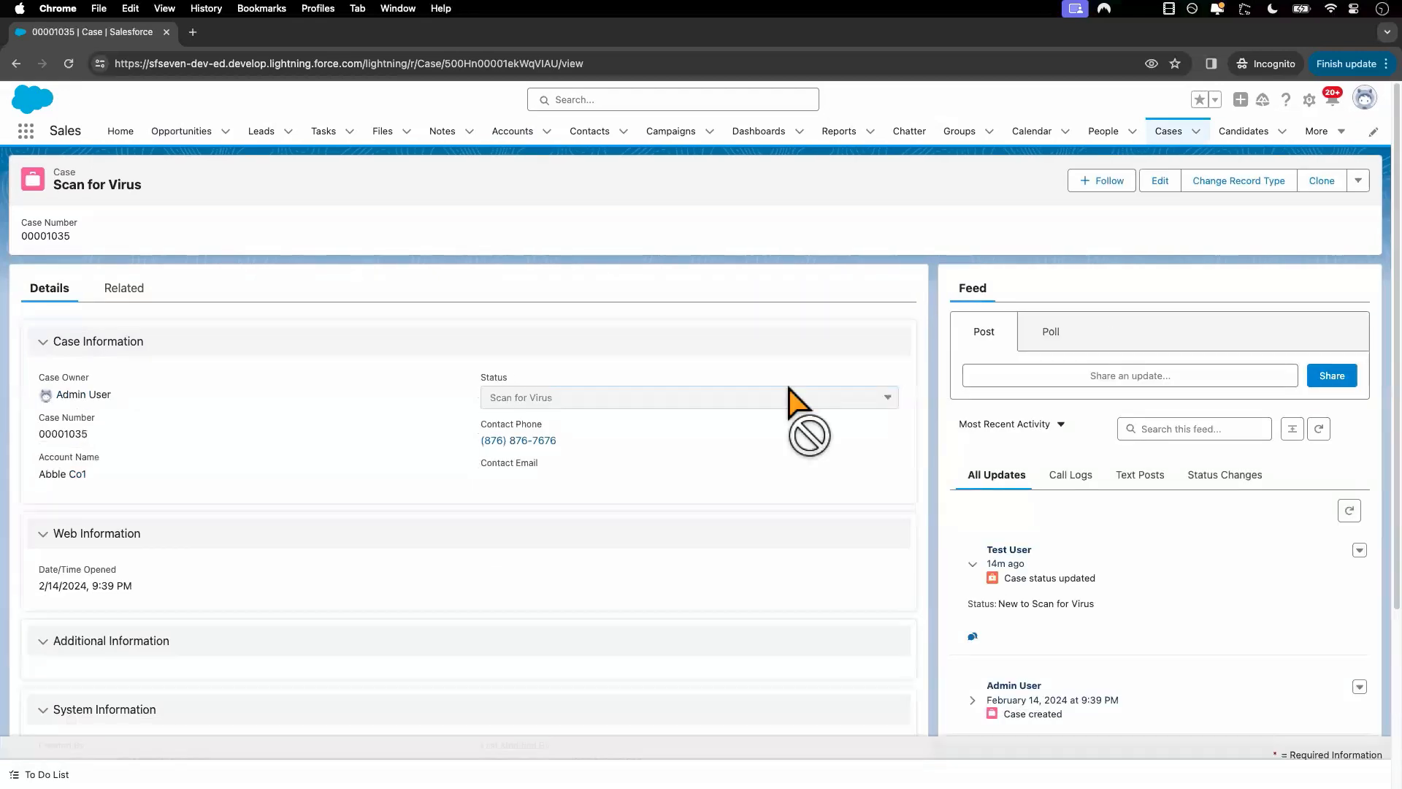
left_click(600, 400)
left_click(565, 556)
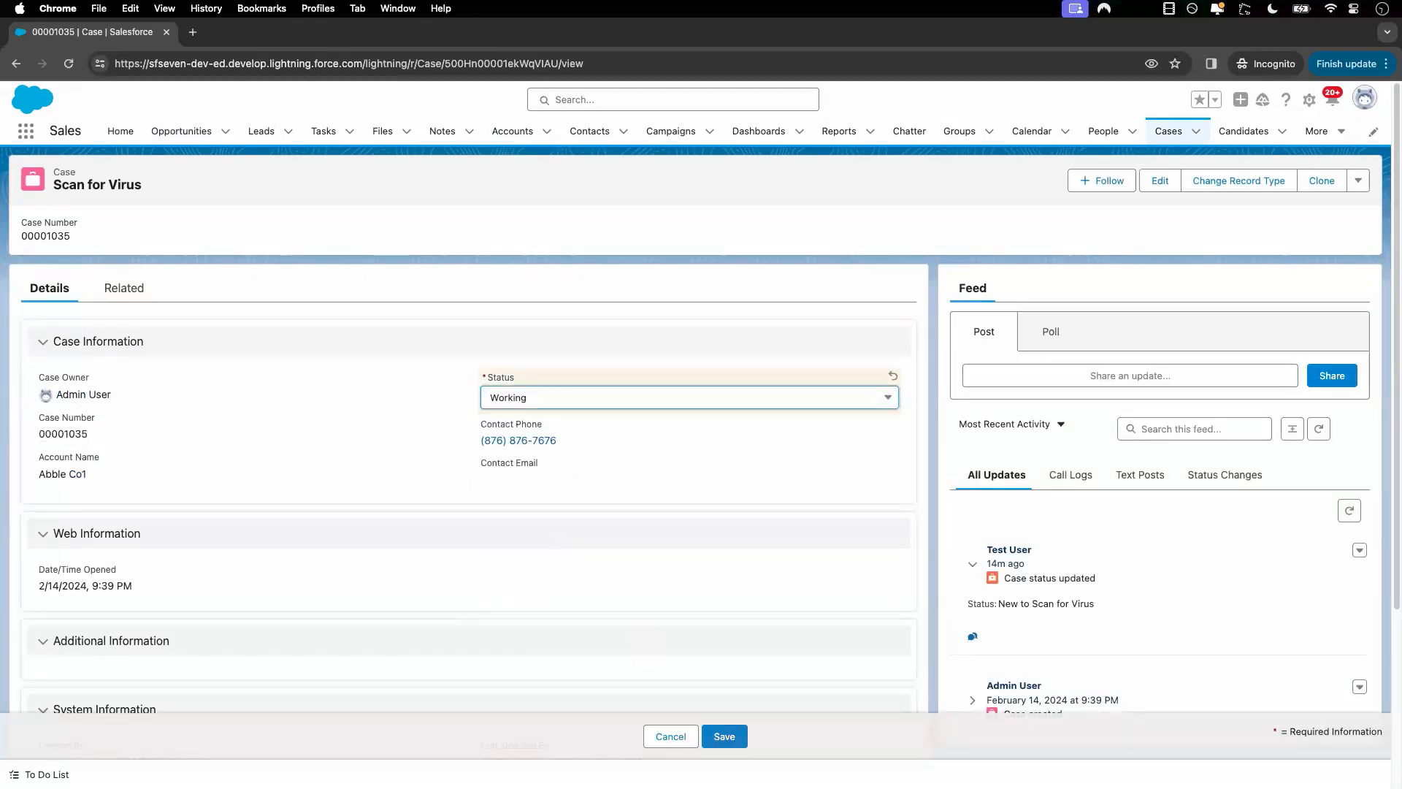
left_click(724, 736)
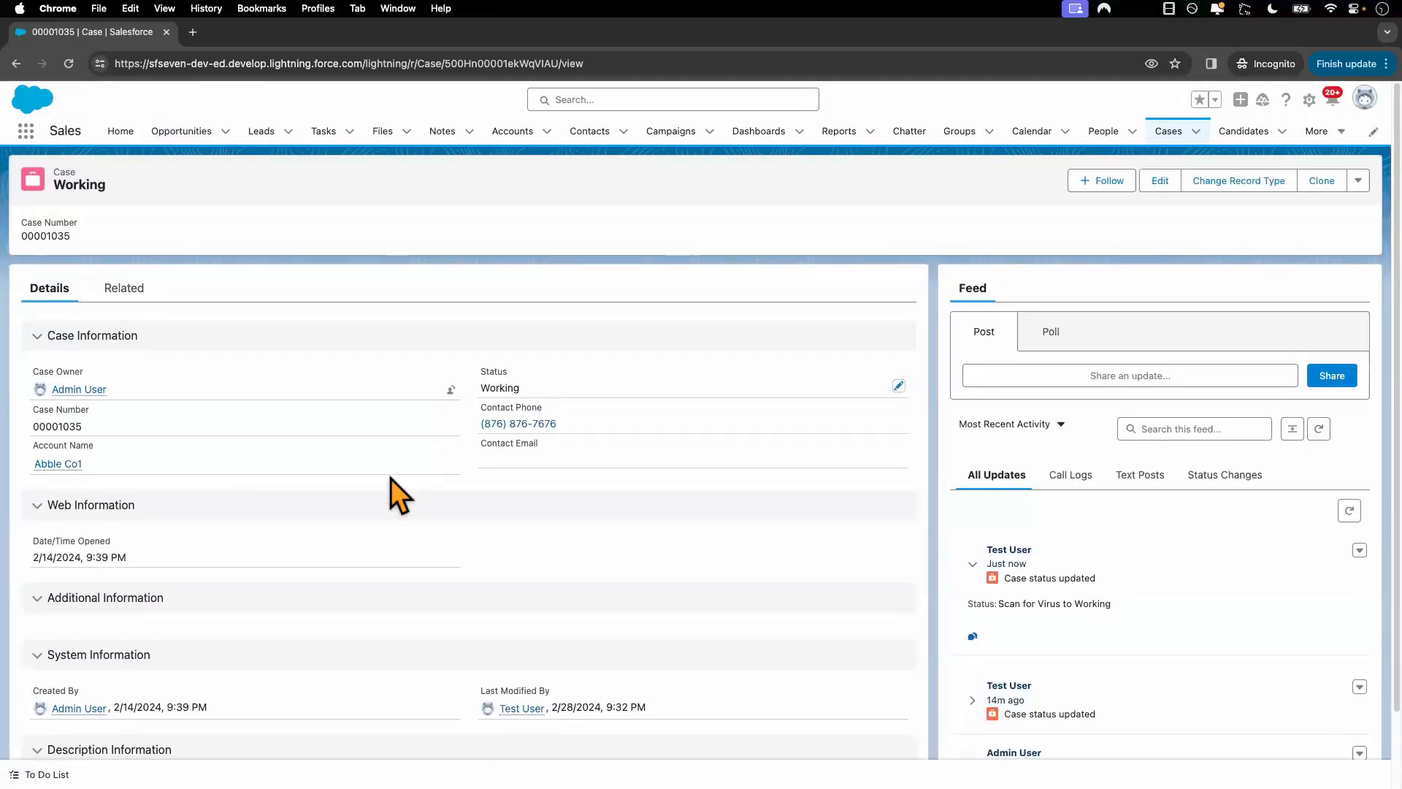
key("ctrl+Left")
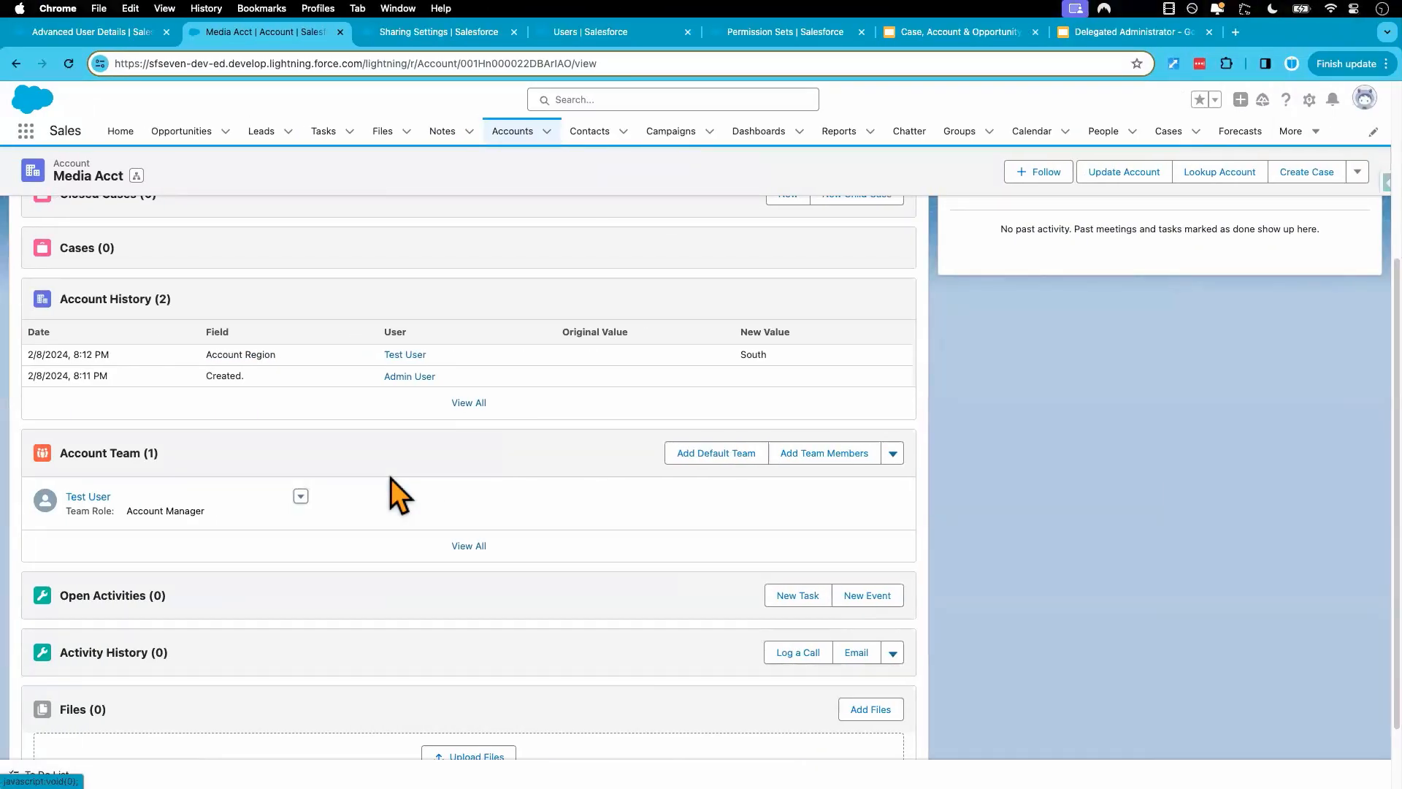